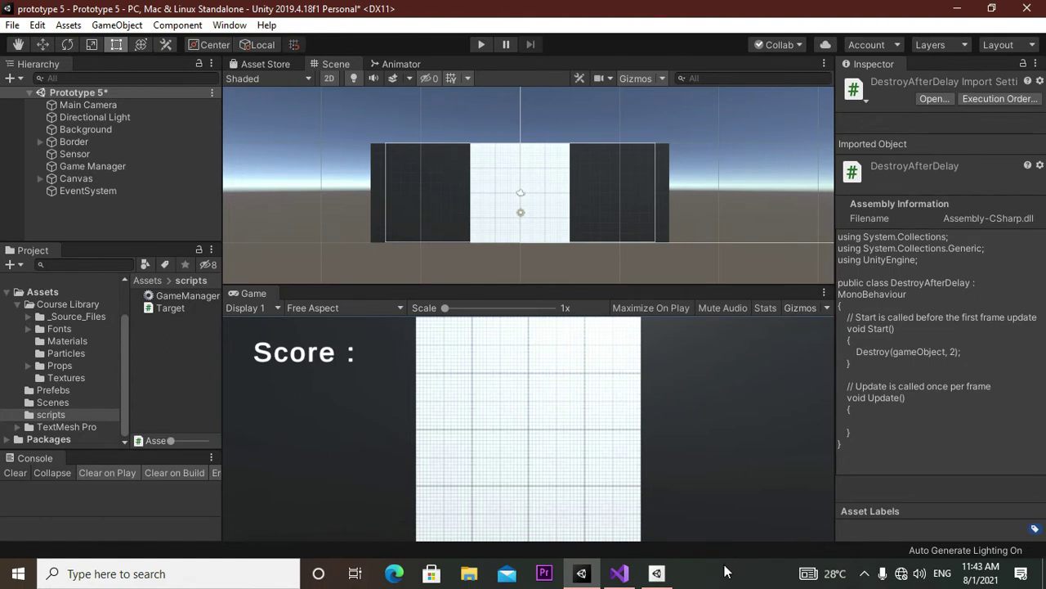
- Bring up Unity Hub from the taskbar, showing installed editors 2020.2.6f1 and 2019.4.18f1 LTS
left_click(675, 574)
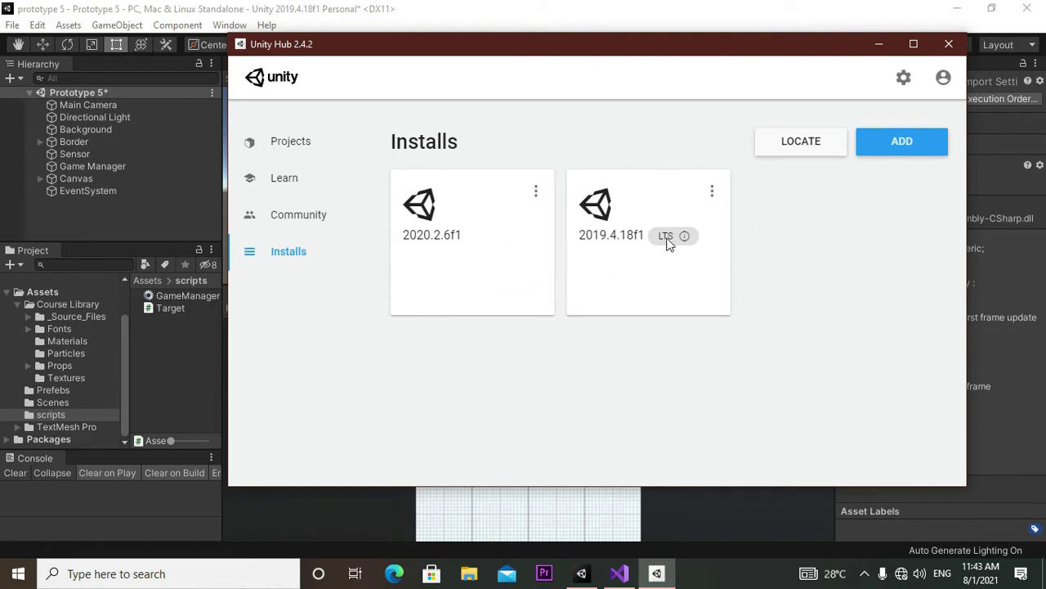
- Scroll through the Add Unity Version list, dismiss it without installing, and close Unity Hub
mouse_move(686, 245)
left_click(919, 152)
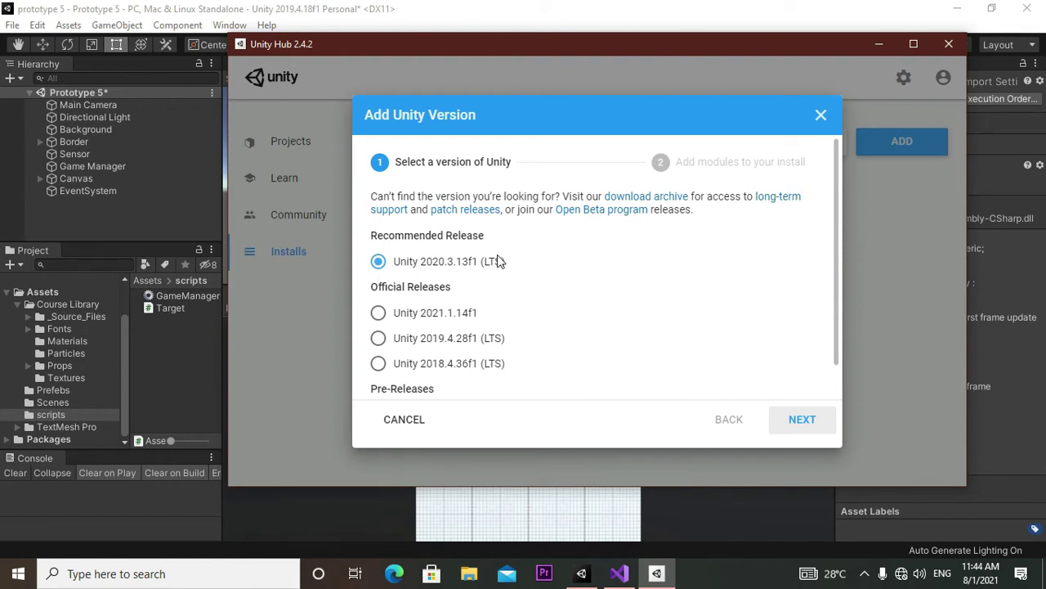
scroll(498, 360, "down", 1)
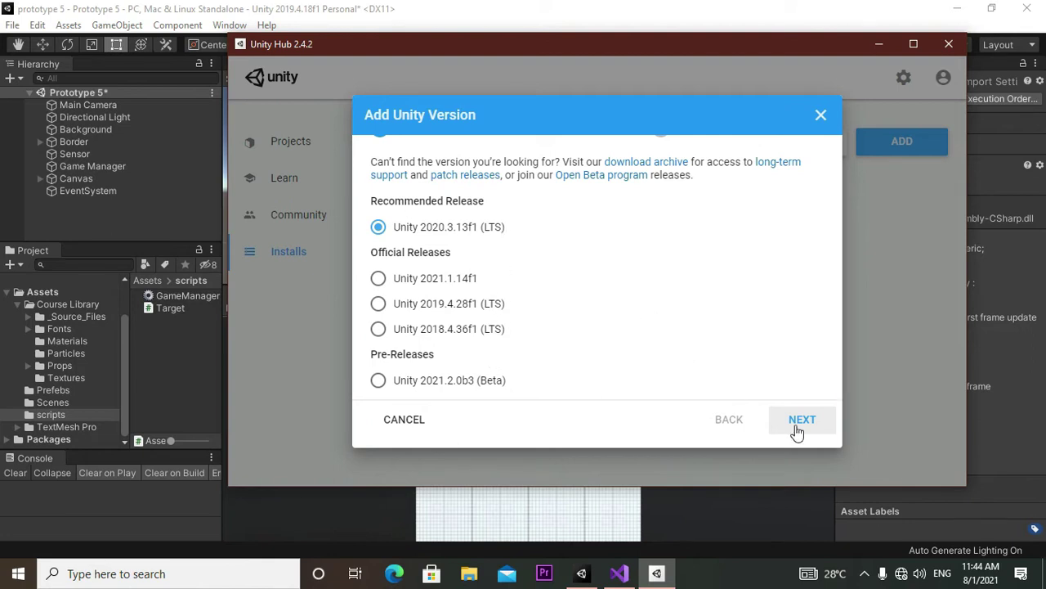
left_click(821, 115)
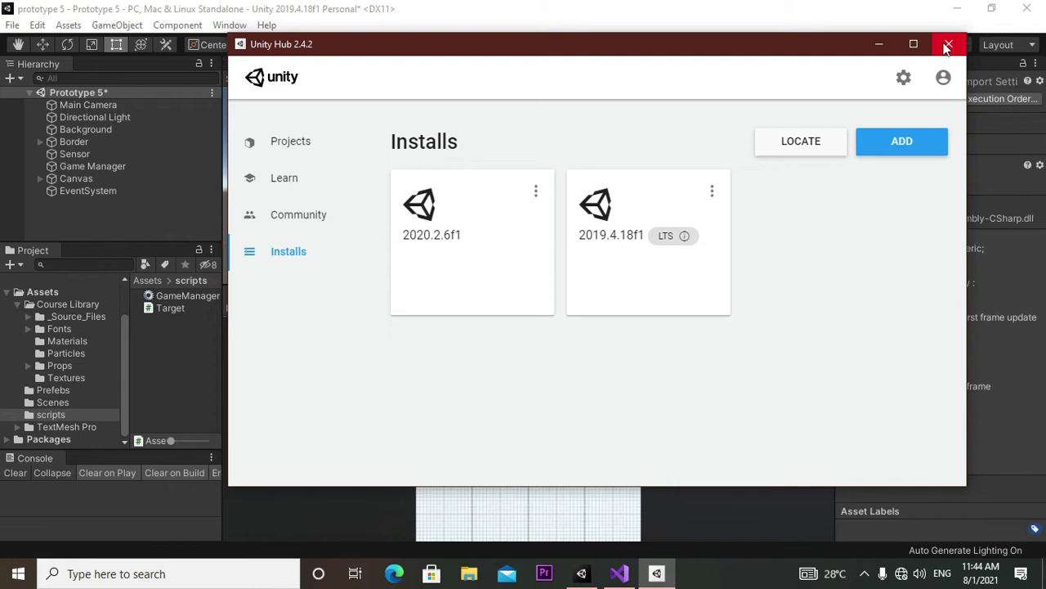
left_click(946, 48)
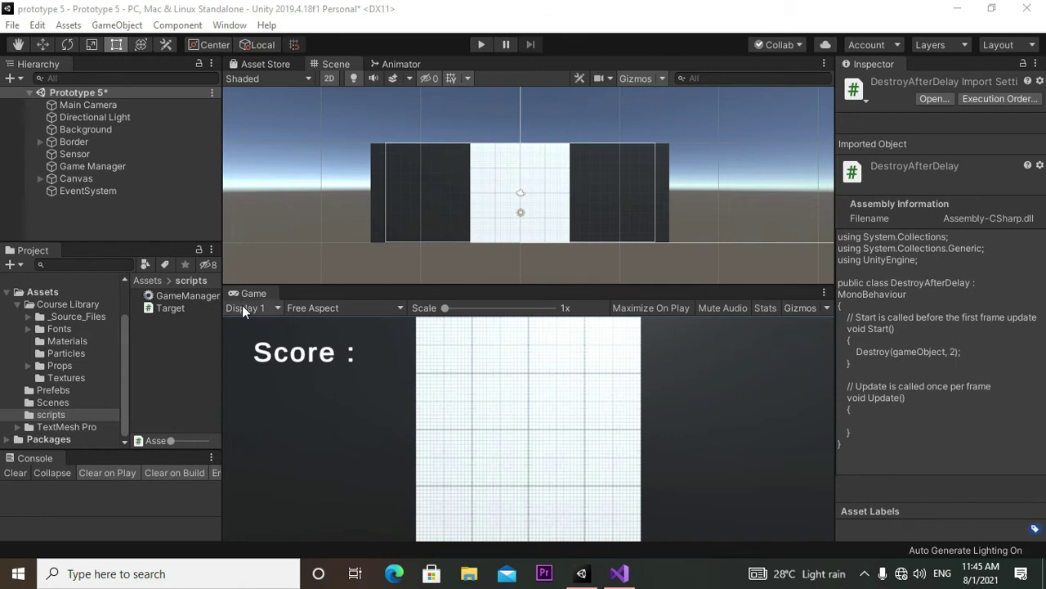
- Enlarge the Game view, smash crates for points until a bad object triggers Game over, then stop
left_click_drag(311, 286, 329, 149)
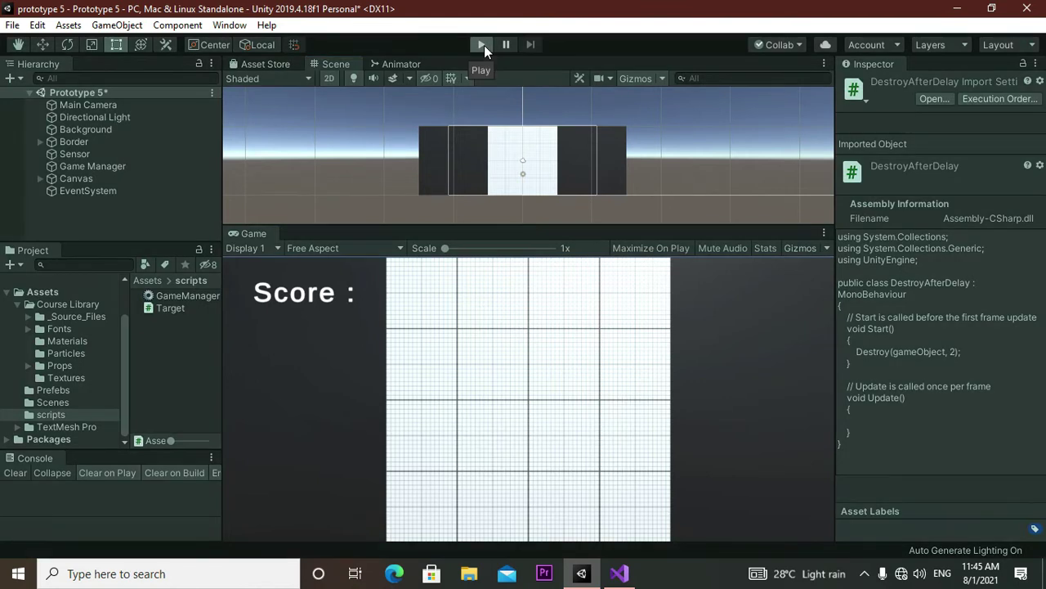
left_click(484, 45)
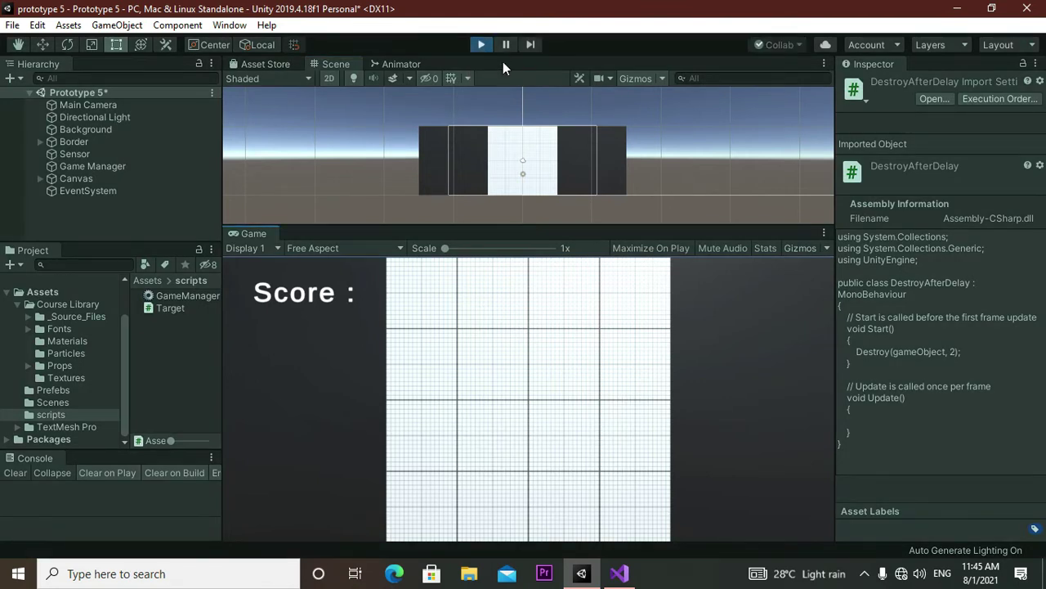
left_click(519, 343)
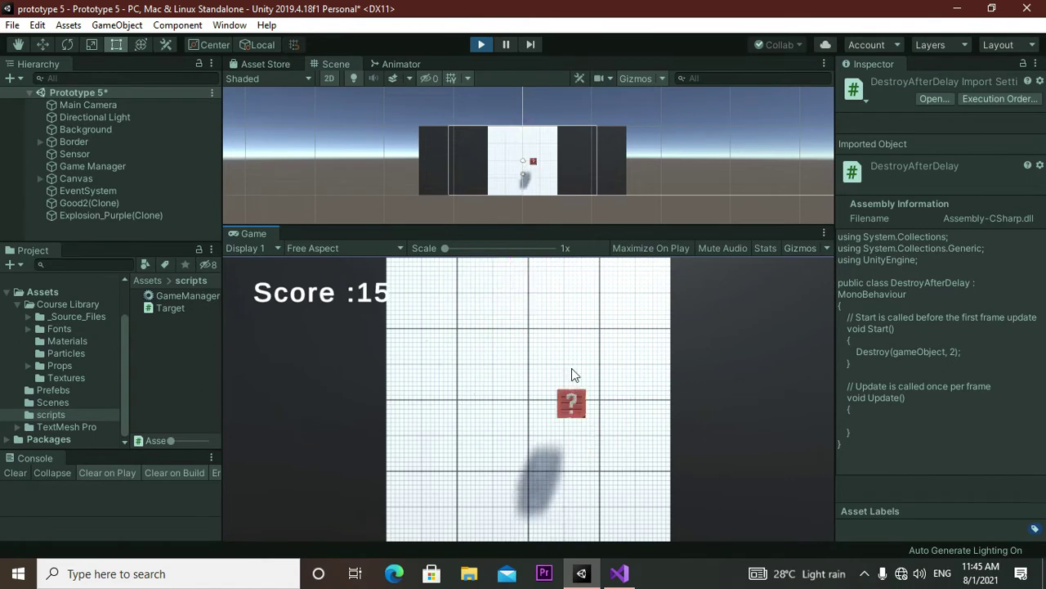
left_click(569, 413)
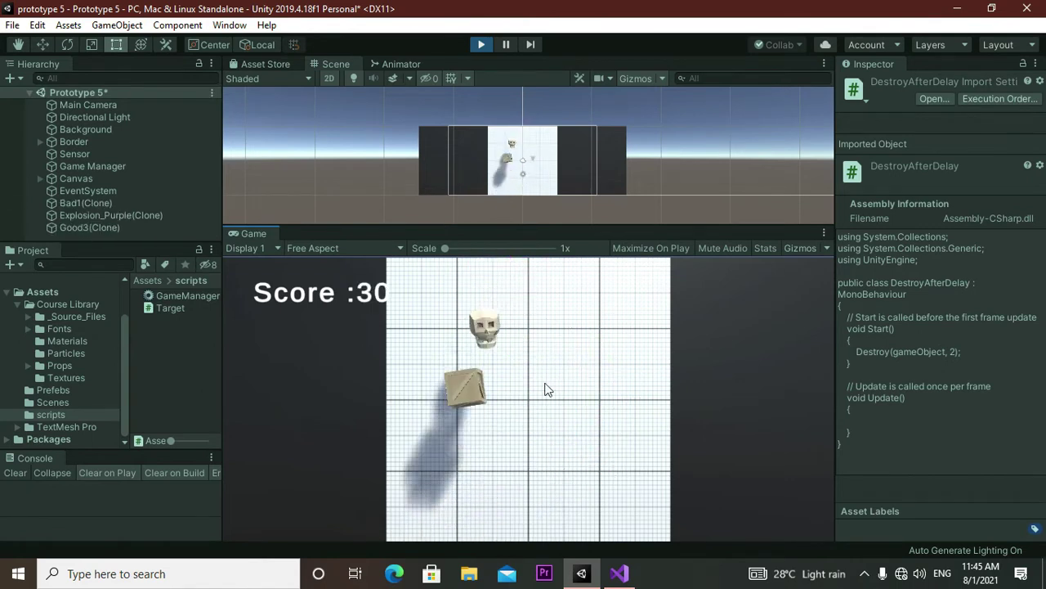
left_click(562, 385)
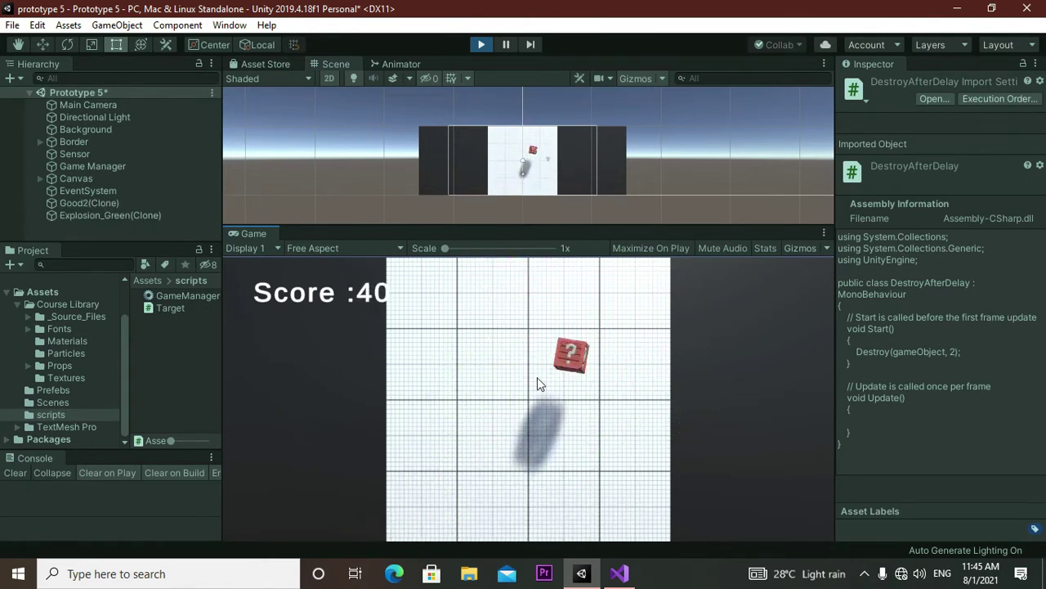
left_click(572, 315)
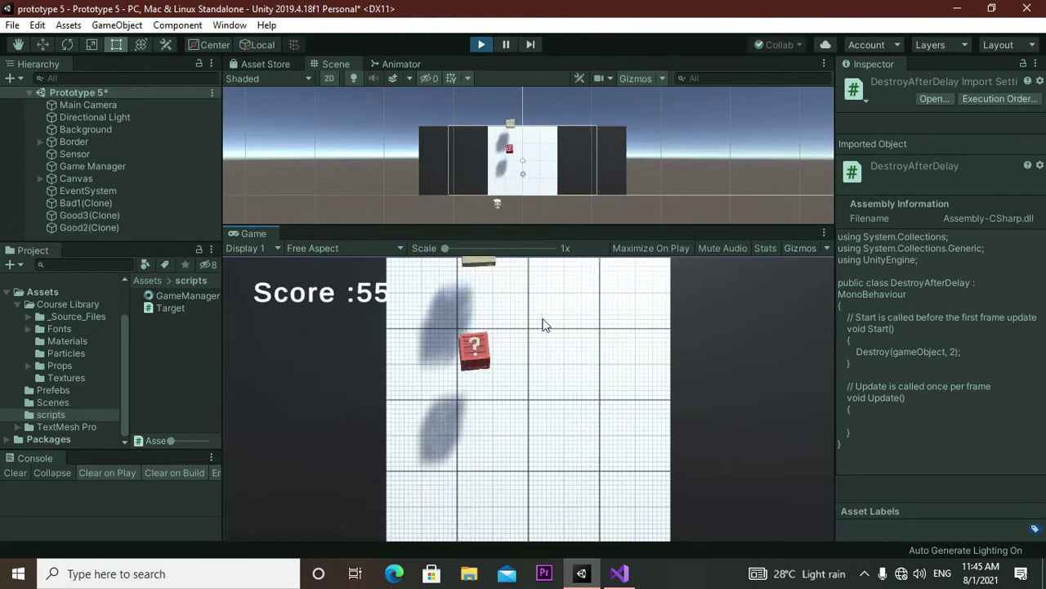
left_click(479, 334)
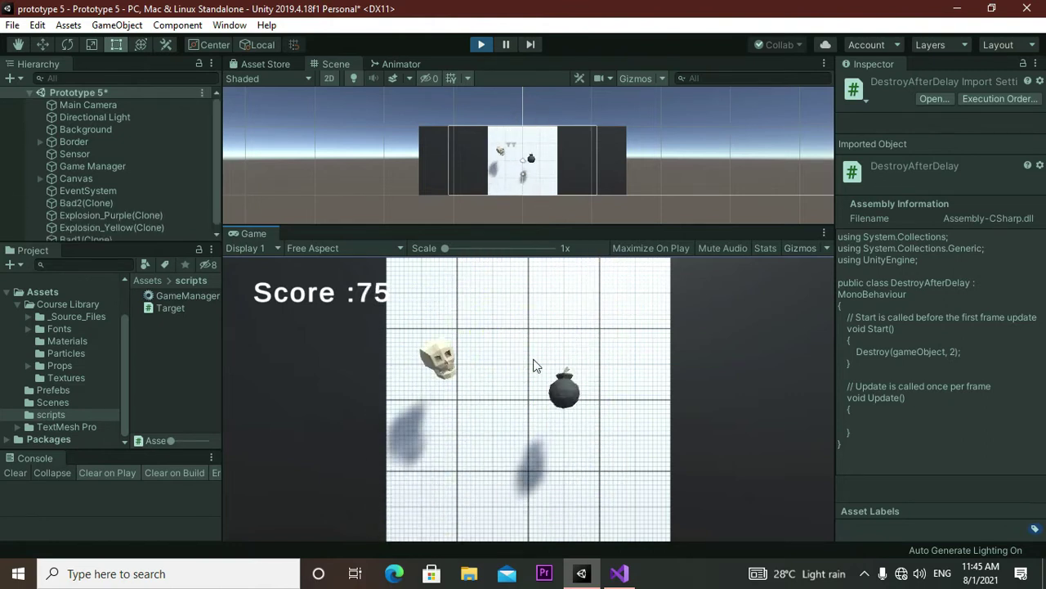
left_click(576, 352)
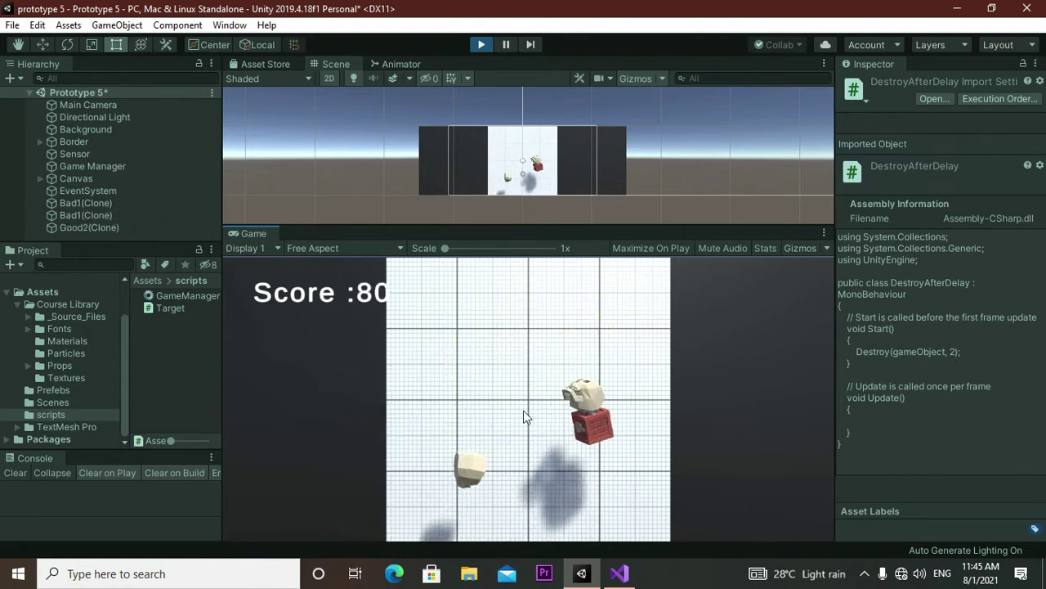
left_click(591, 441)
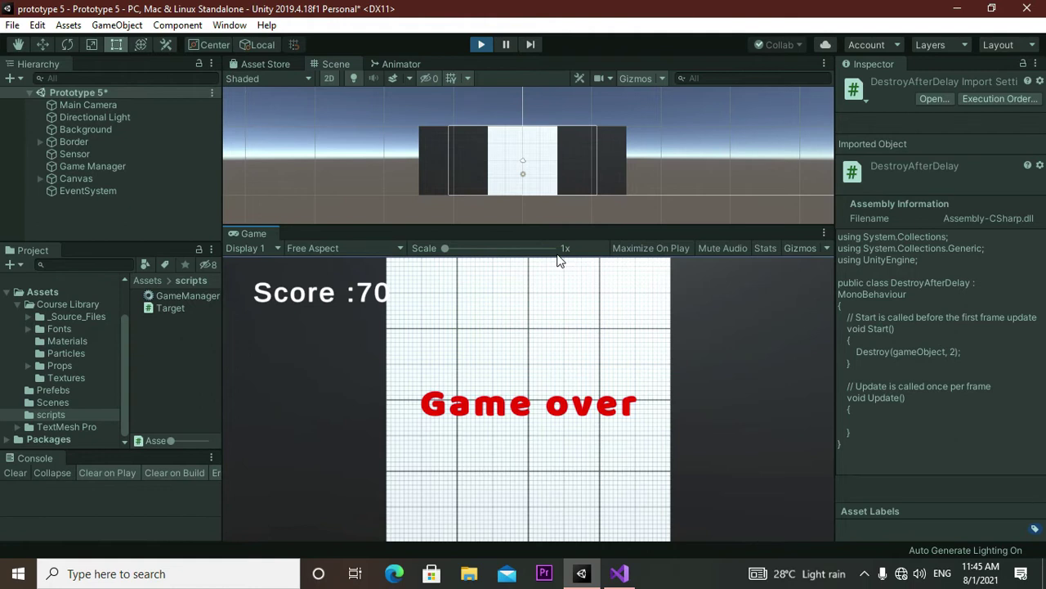
left_click(483, 43)
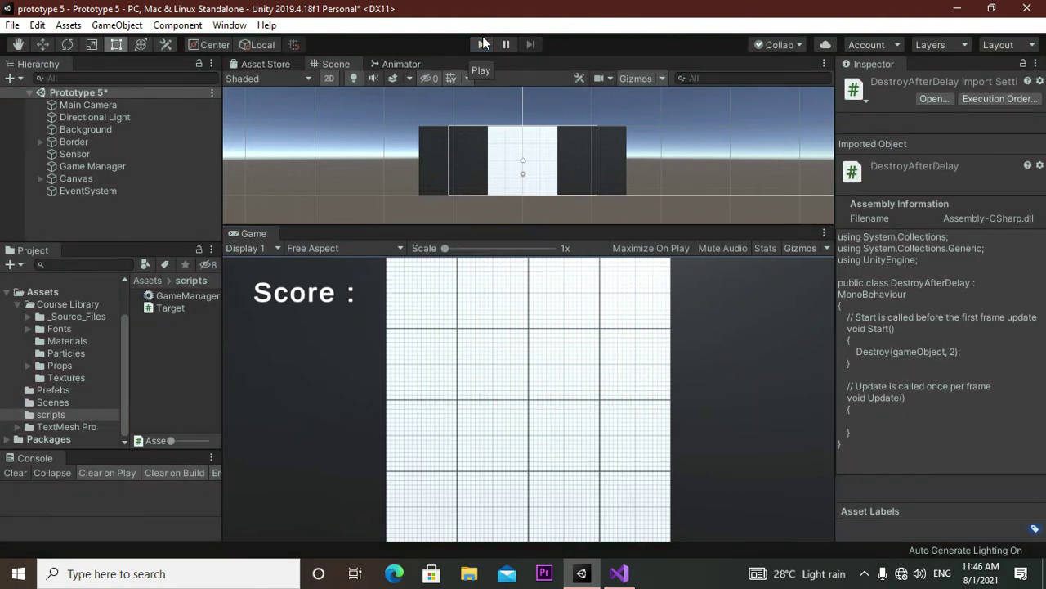
- Play again, destroy the bomb to end the game at -10, and stop play mode
left_click(483, 44)
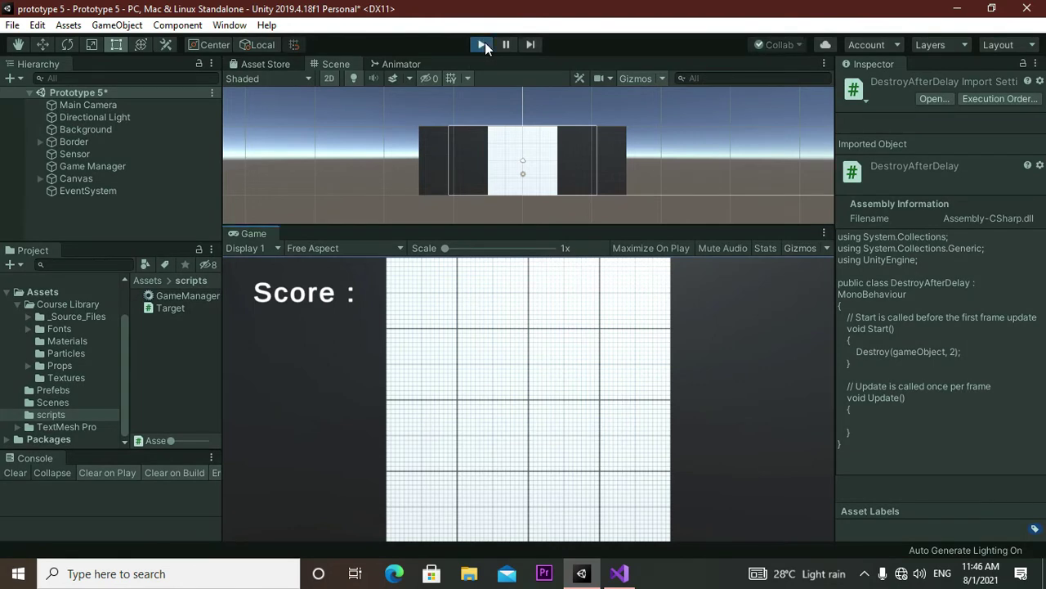
left_click(526, 350)
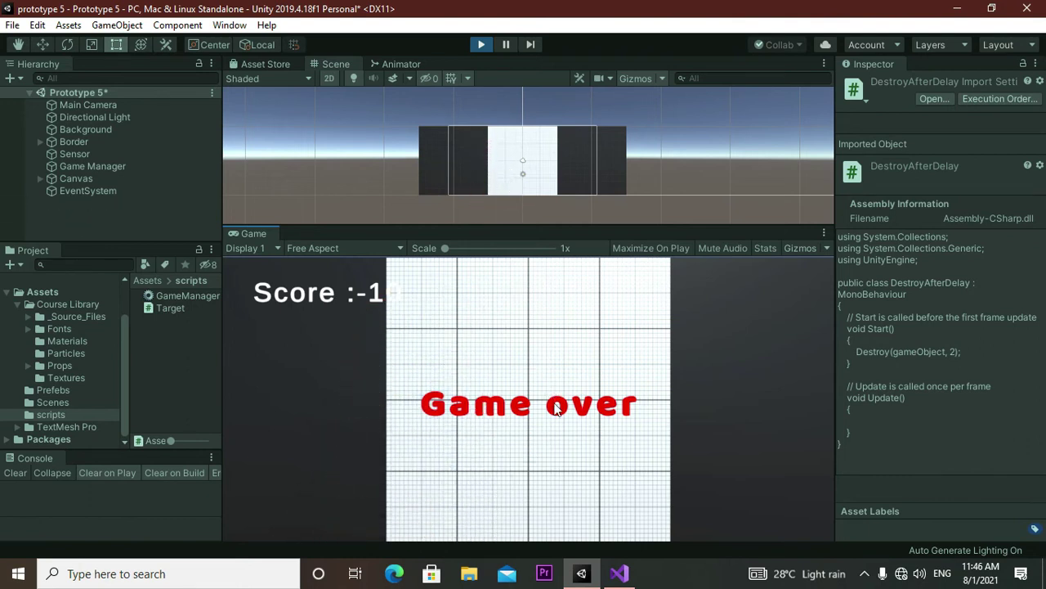
left_click(480, 45)
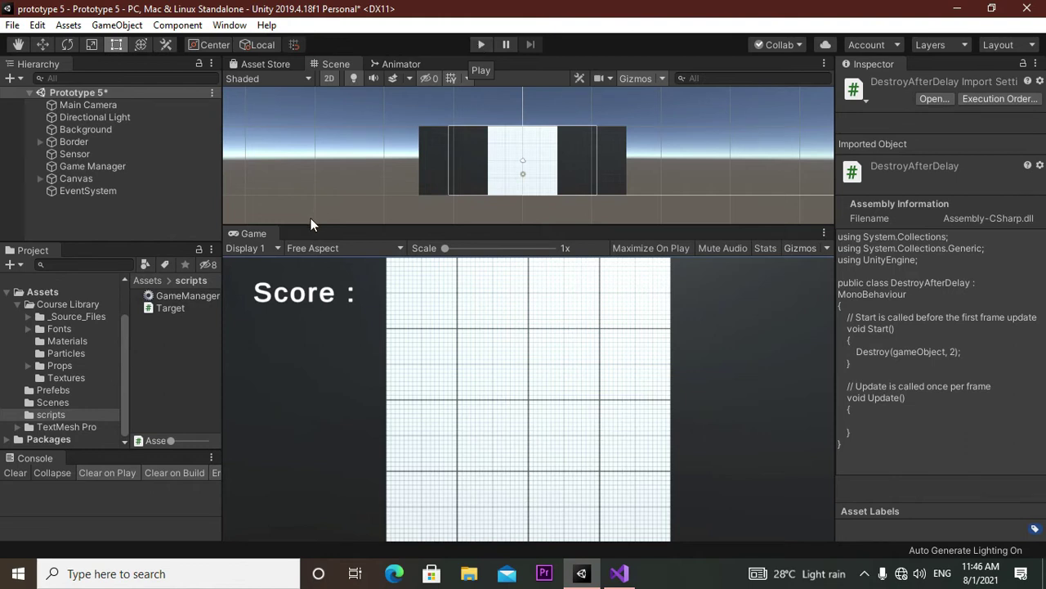
- Enlarge the Scene view and zoom and pan until the whole Canvas and Score text are framed
left_click_drag(314, 227, 314, 400)
scroll(500, 186, "down", 2)
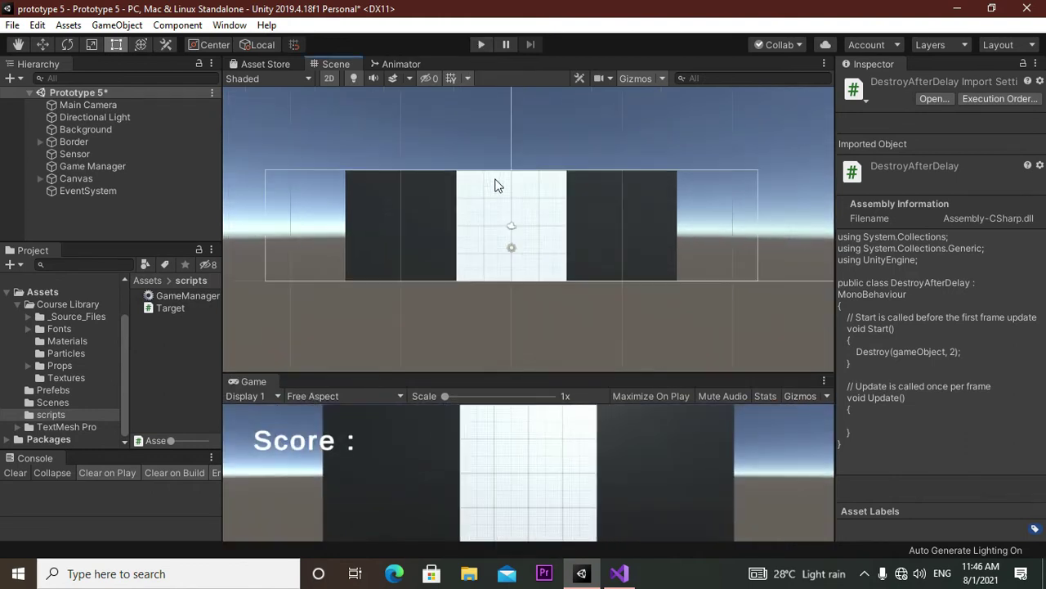
scroll(500, 186, "down", 2)
scroll(502, 186, "down", 2)
scroll(502, 187, "down", 2)
scroll(718, 201, "down", 1)
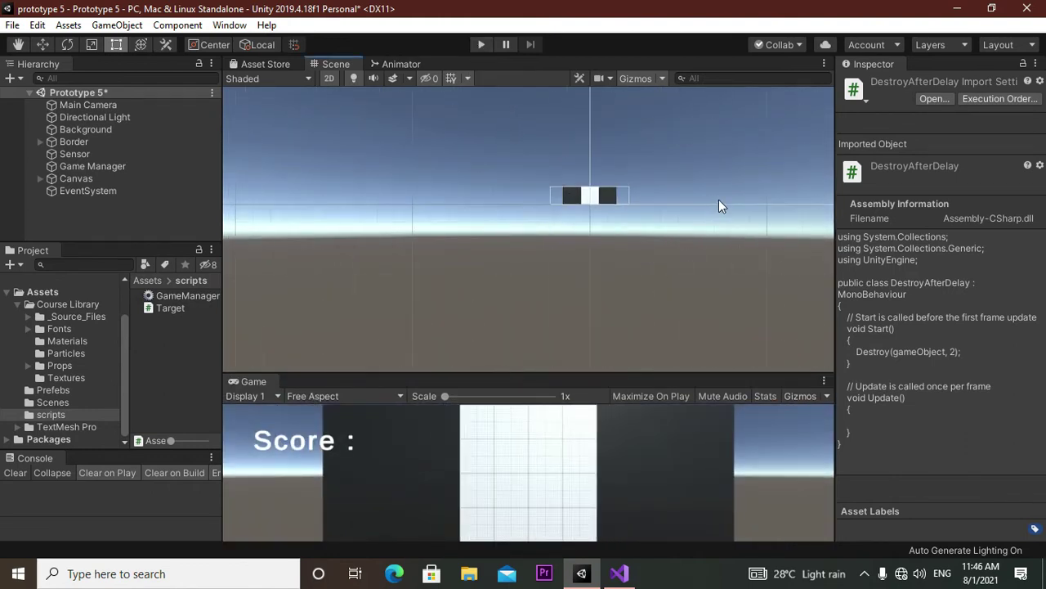
middle_click_drag(720, 201, 423, 274)
scroll(499, 246, "down", 2)
scroll(522, 262, "down", 2)
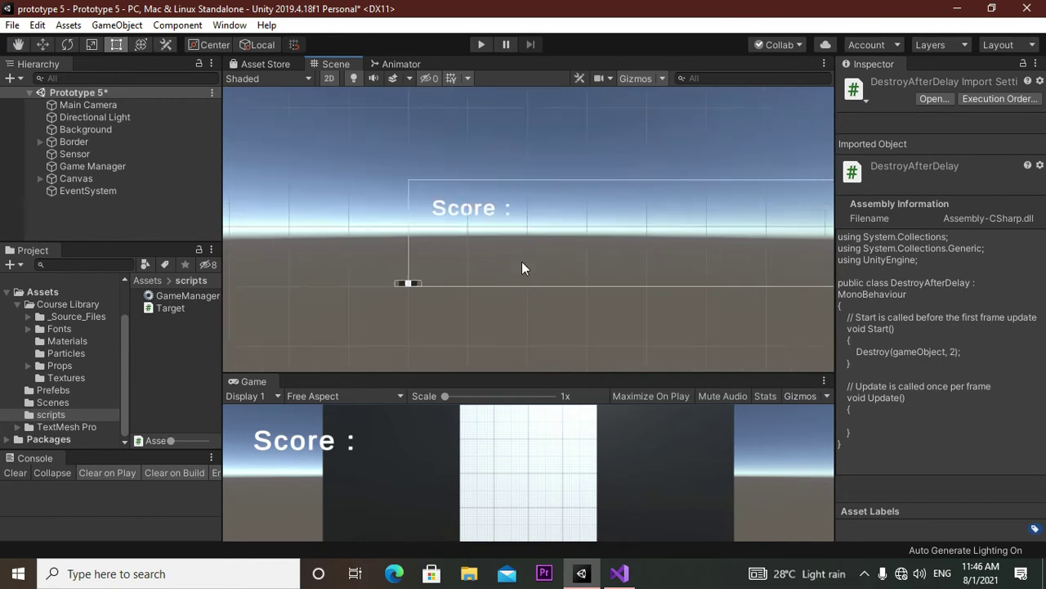
scroll(614, 270, "down", 1)
mouse_move(615, 274)
middle_mouse_down()
mouse_move(548, 159)
mouse_move(472, 308)
mouse_move(474, 275)
middle_mouse_up()
scroll(431, 291, "down", 1)
scroll(430, 291, "up", 2)
scroll(497, 216, "up", 1)
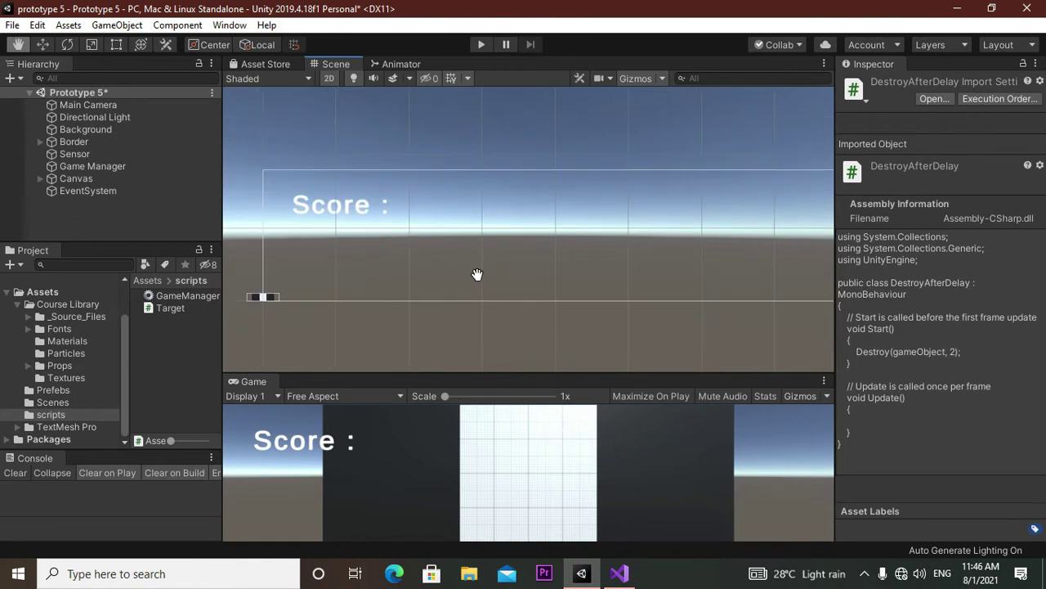
- Switch to the Rect tool, resize the Game view, and expand Canvas to reveal its score and game over children
key("t")
scroll(481, 315, "down", 1)
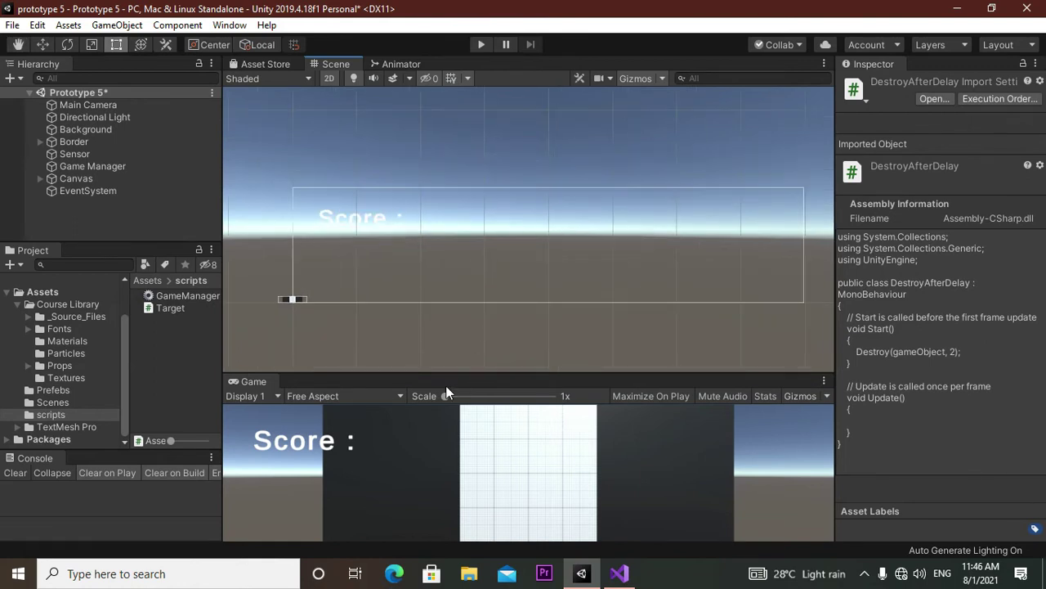
left_click_drag(335, 375, 335, 291)
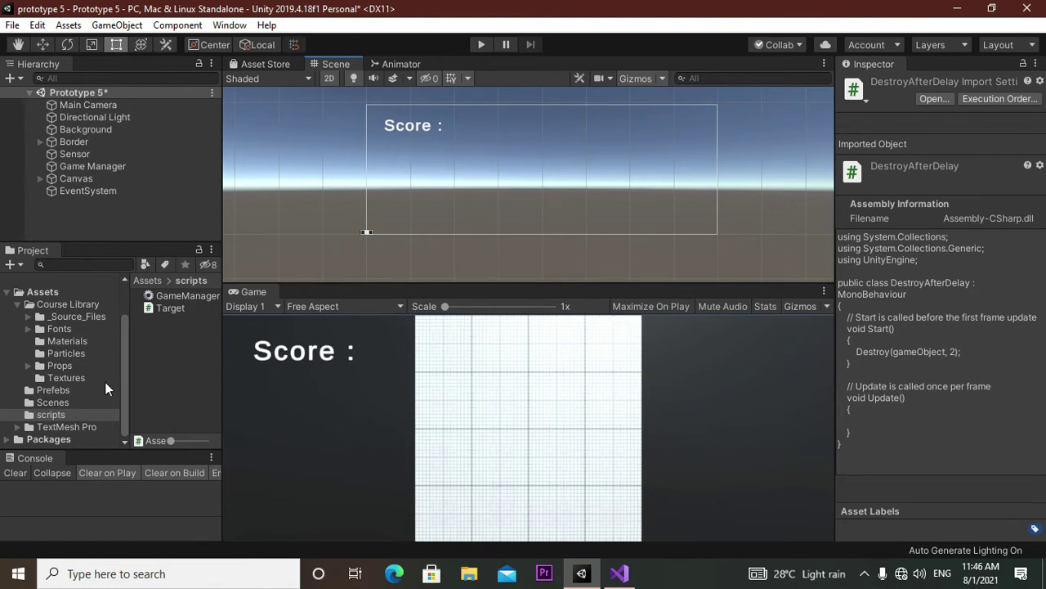
left_click(71, 182)
left_click(41, 179)
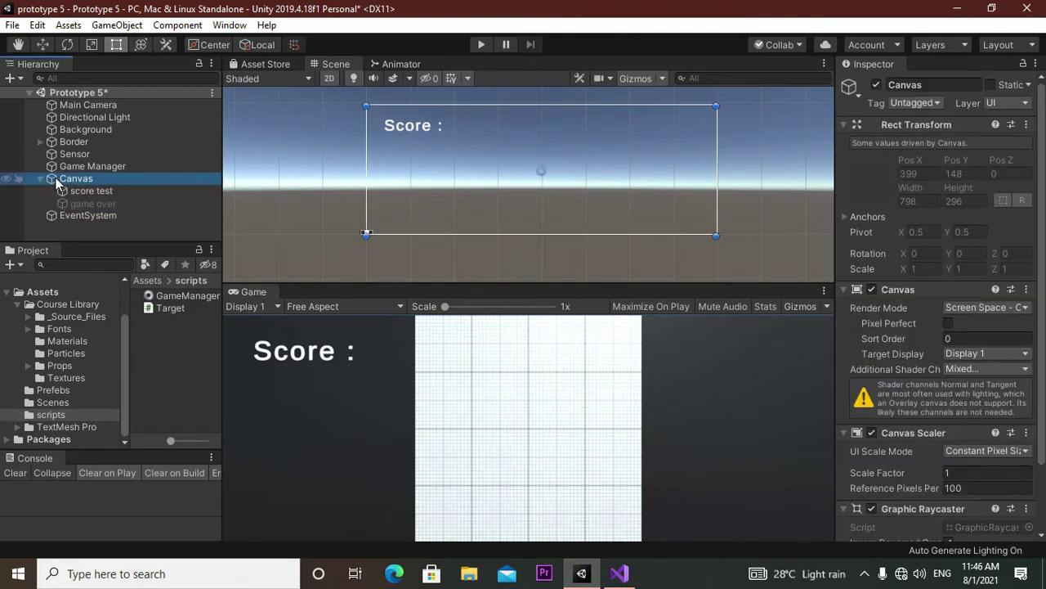
- Add a UI Button under the Canvas, leaving its anchor presets unchanged
right_click(55, 177)
mouse_move(155, 354)
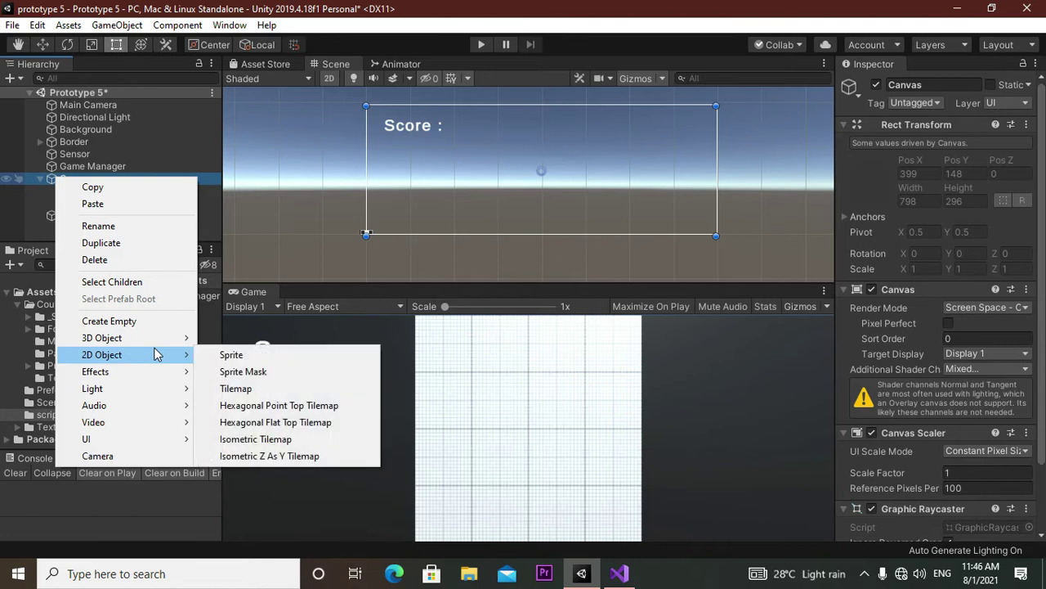
mouse_move(158, 438)
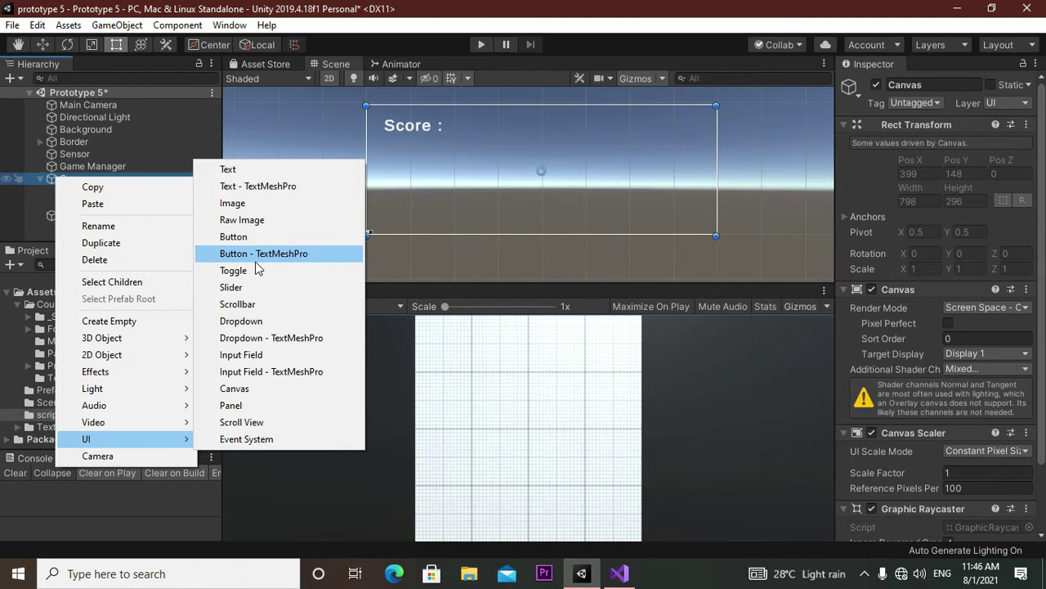
left_click(255, 260)
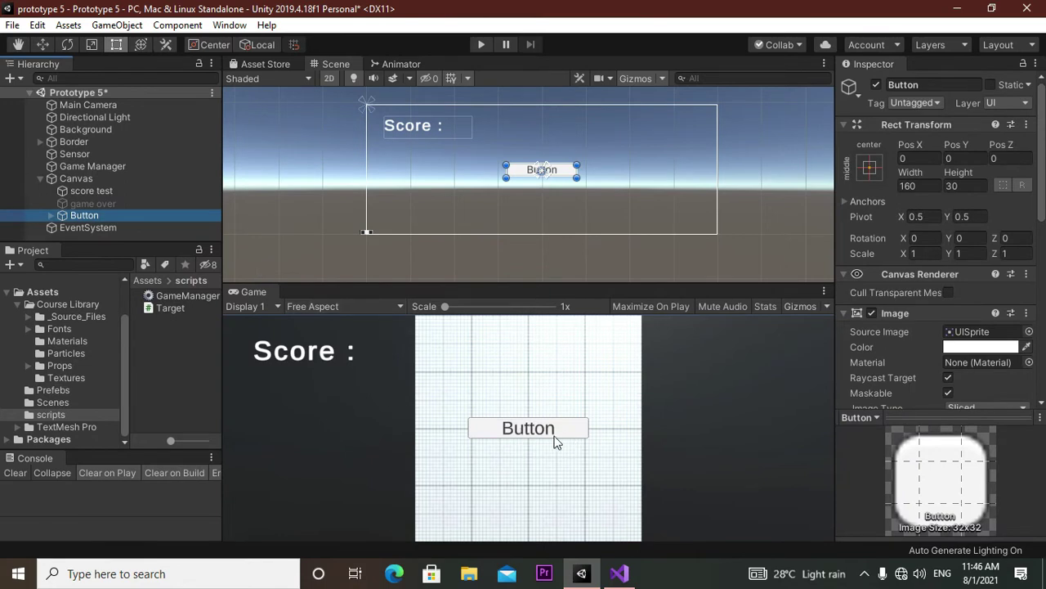
left_click(868, 169)
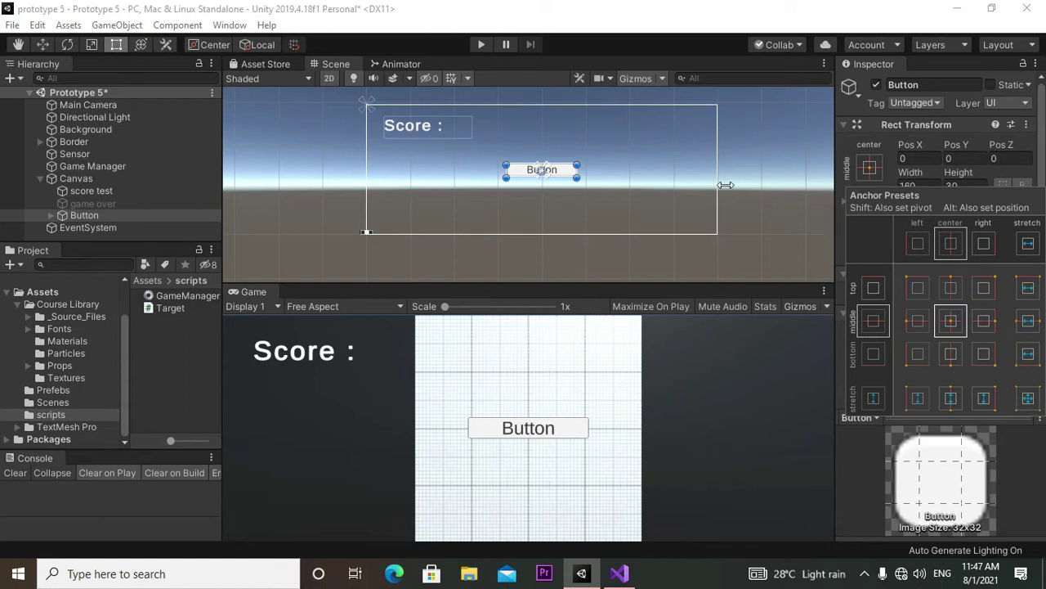
left_click(82, 215)
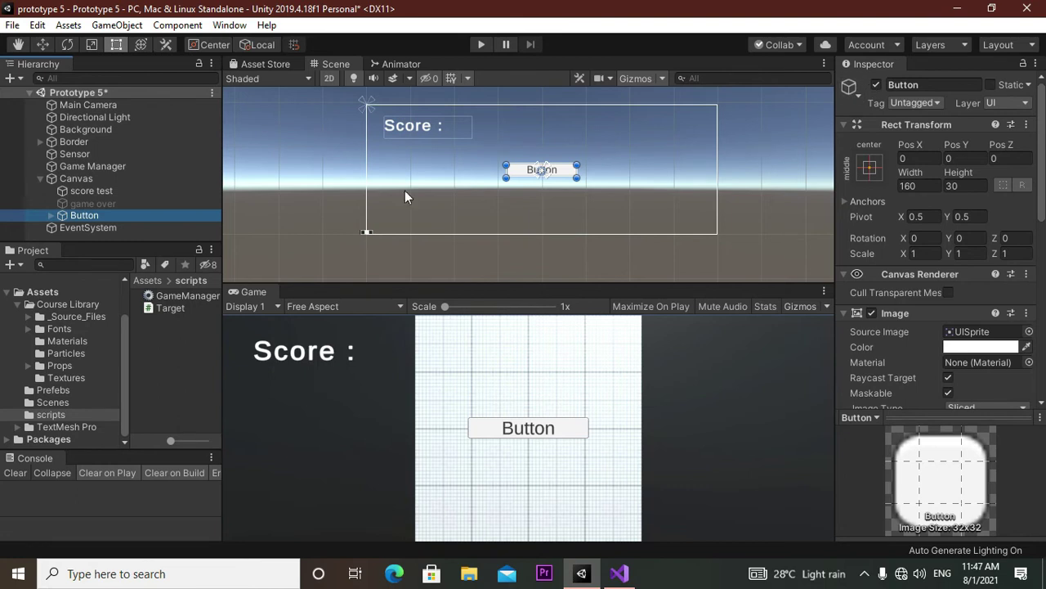
- Preview the game over text by switching it on, then hide it again
left_click(94, 203)
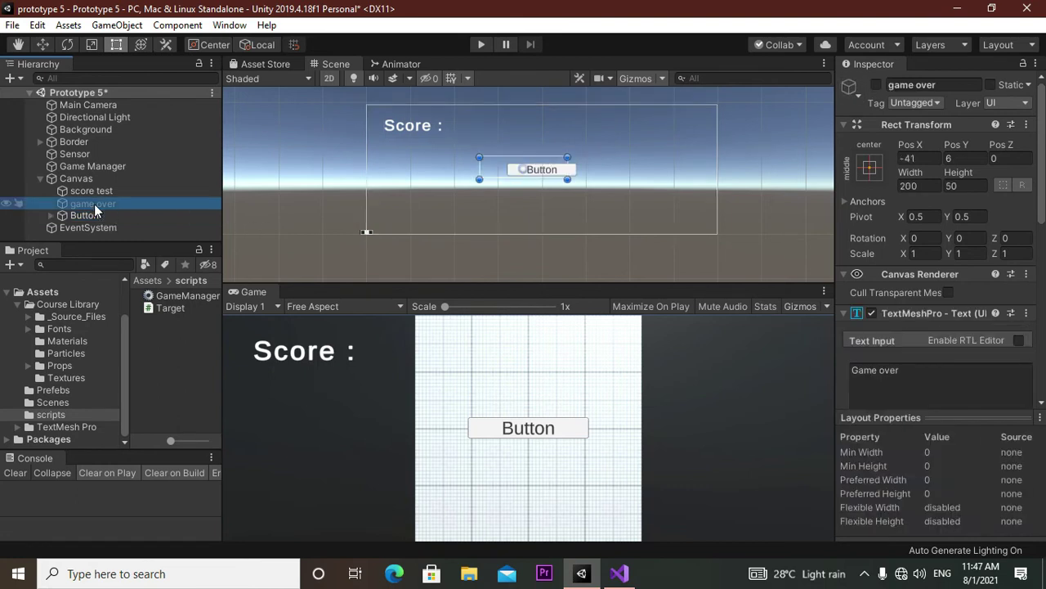
left_click(876, 85)
left_click(876, 84)
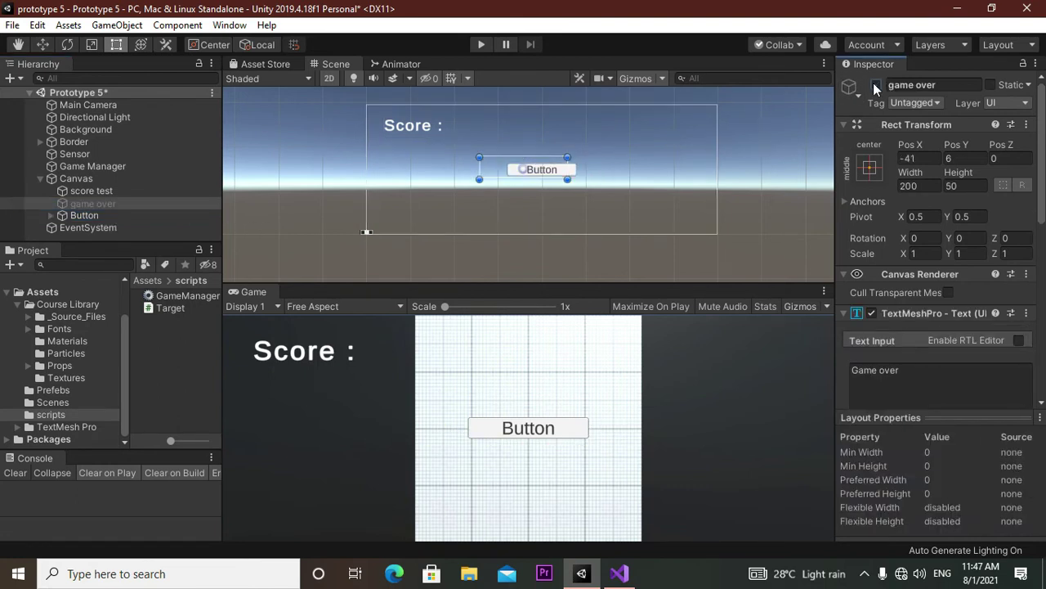
- Drag the Button down below the canvas centre to Pos Y -69
left_click(68, 215)
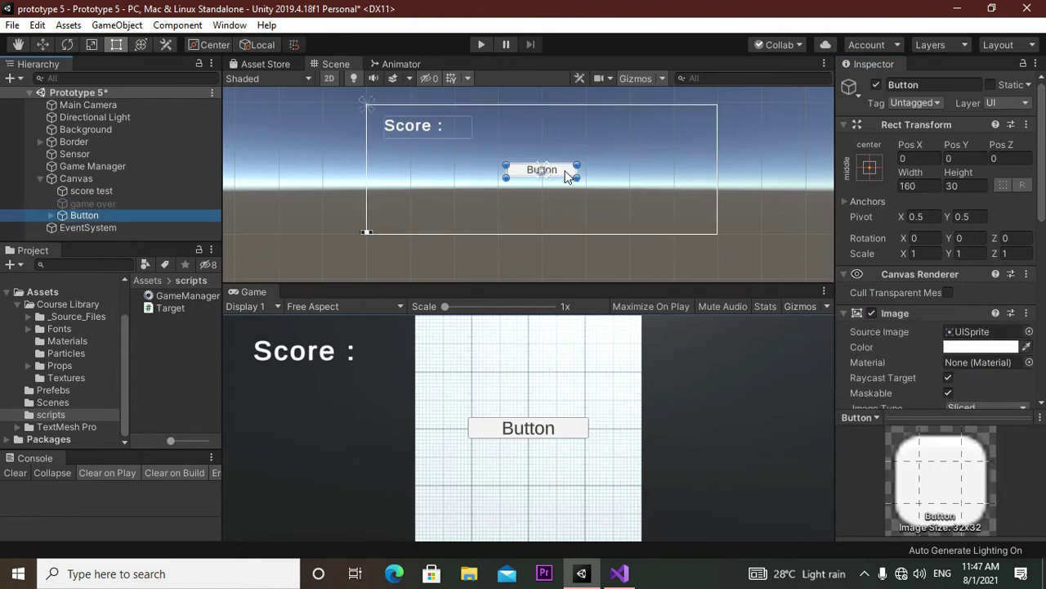
left_click_drag(568, 176, 565, 203)
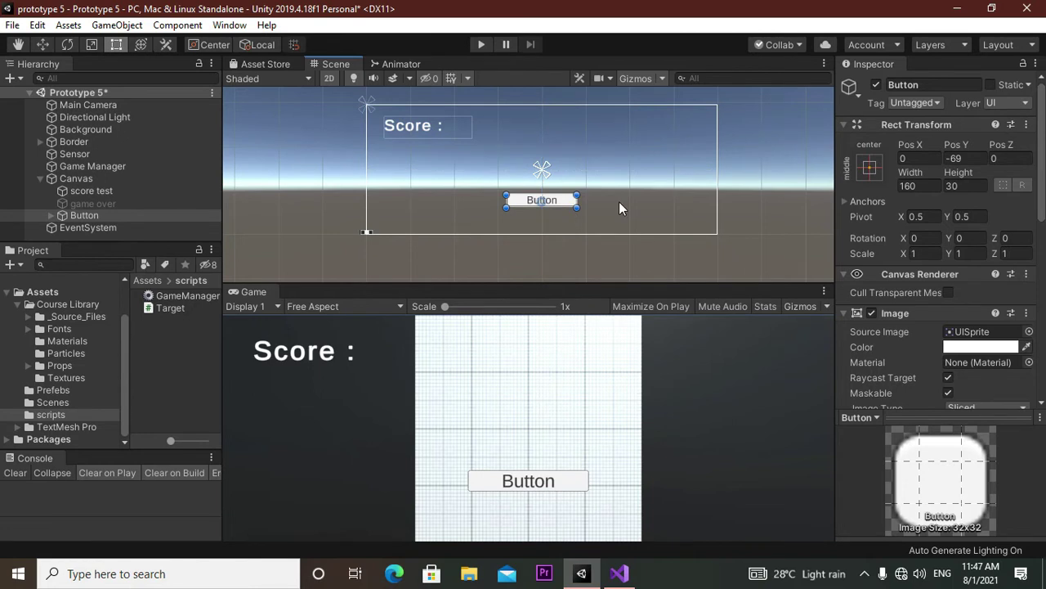
left_click(618, 201)
left_click(561, 200)
scroll(915, 347, "down", 5)
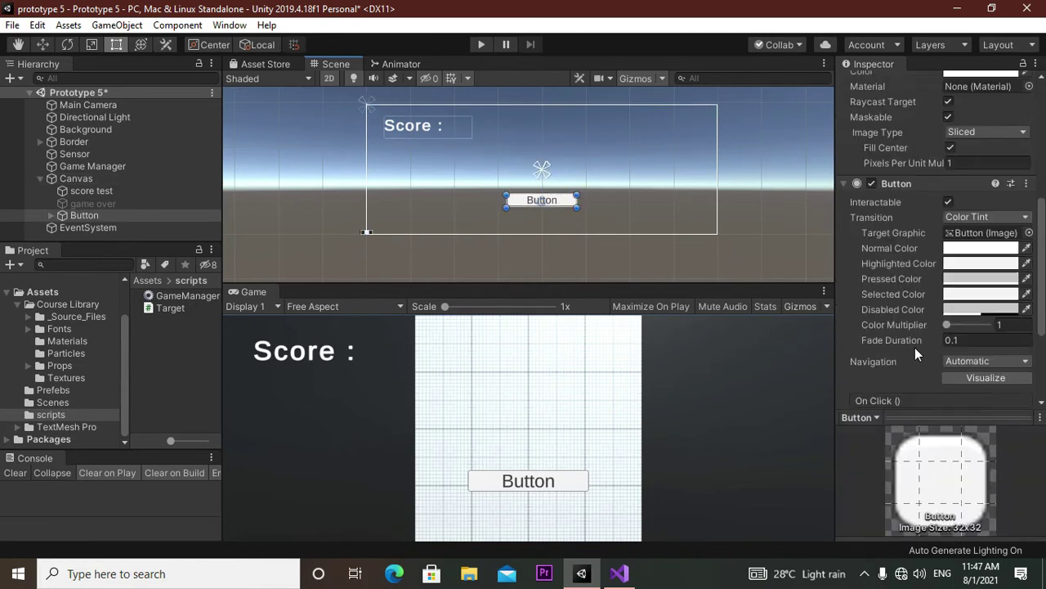
scroll(915, 347, "down", 5)
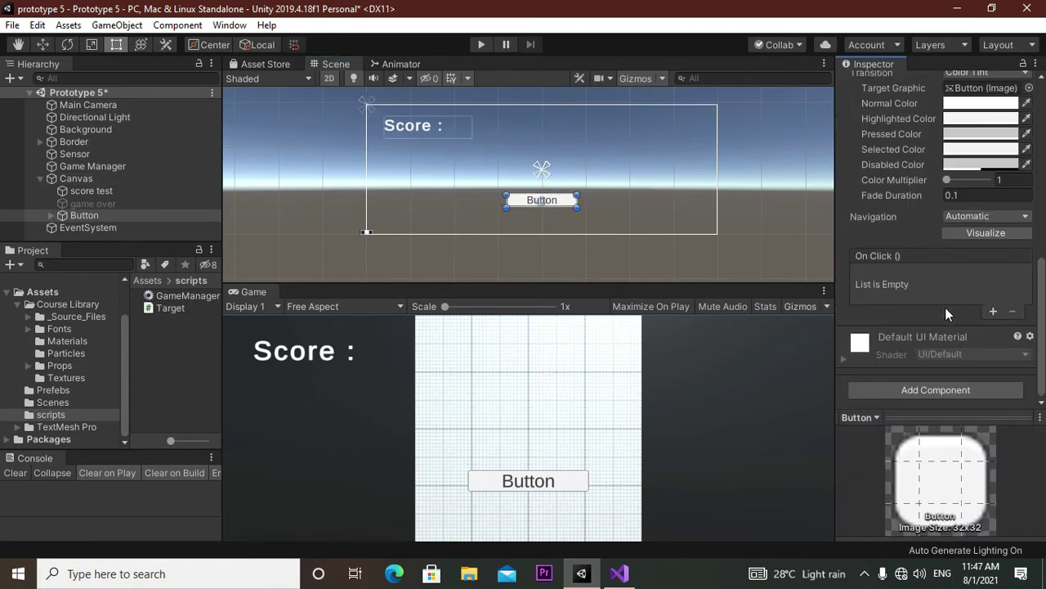
scroll(923, 271, "up", 10)
scroll(922, 289, "down", 5)
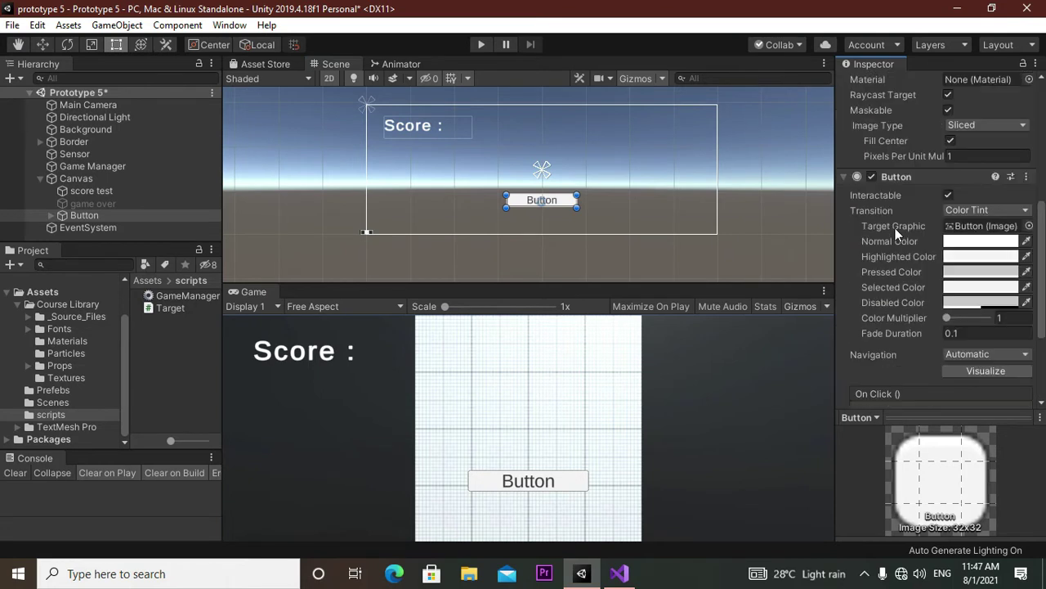
scroll(882, 266, "up", 5)
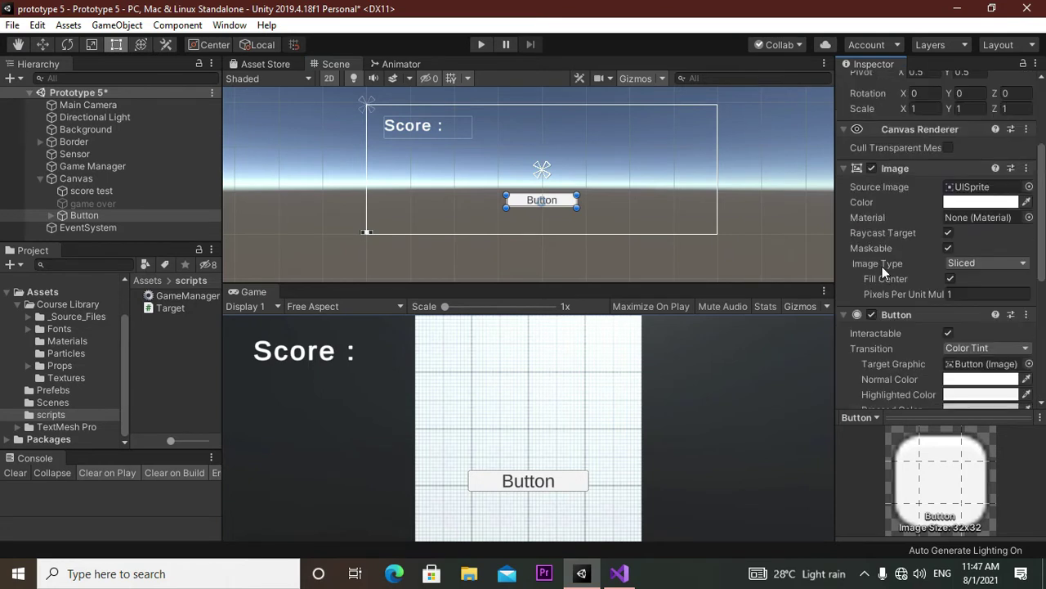
- Select the Button's Text (TMP) child and retype its 'Button' caption as 'restart'
left_click(53, 216)
left_click(96, 228)
left_click(867, 226)
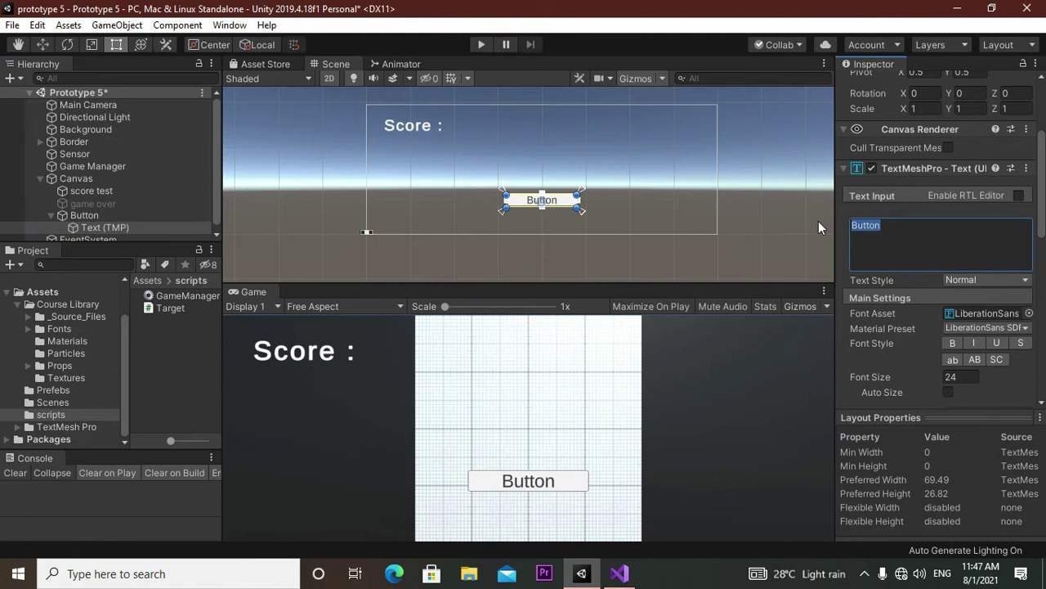
type("re")
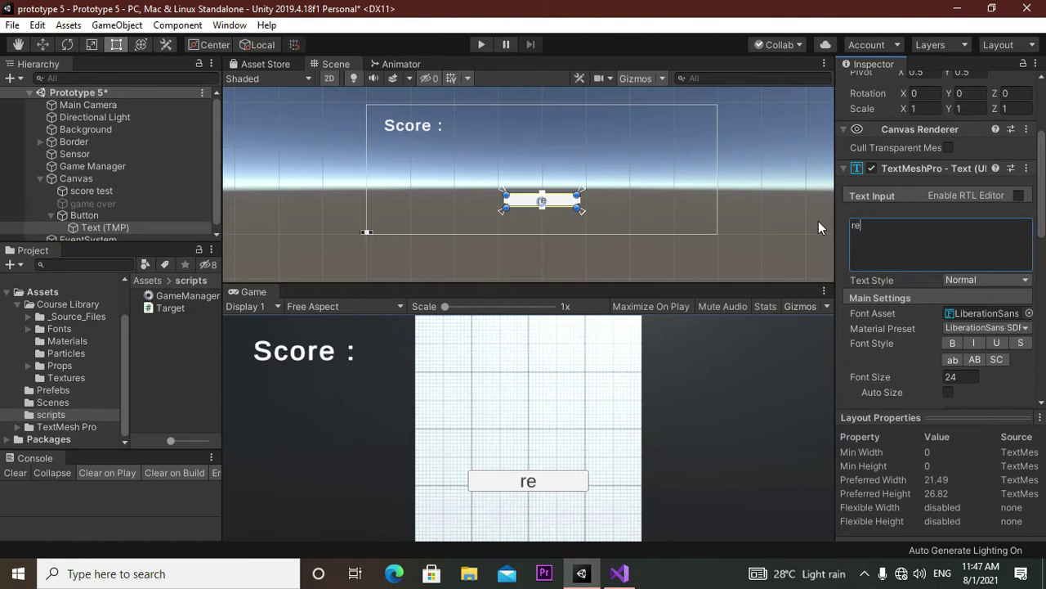
type("st")
type("art")
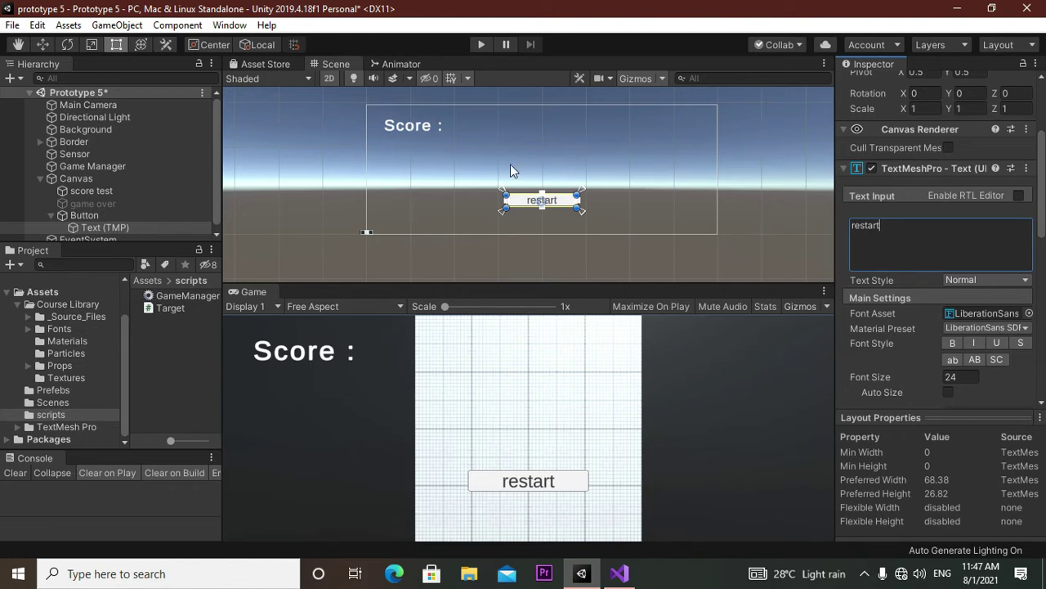
- Rename the Button object to 'Restart Button' in the Hierarchy
scroll(127, 202, "down", 1)
left_click(81, 210)
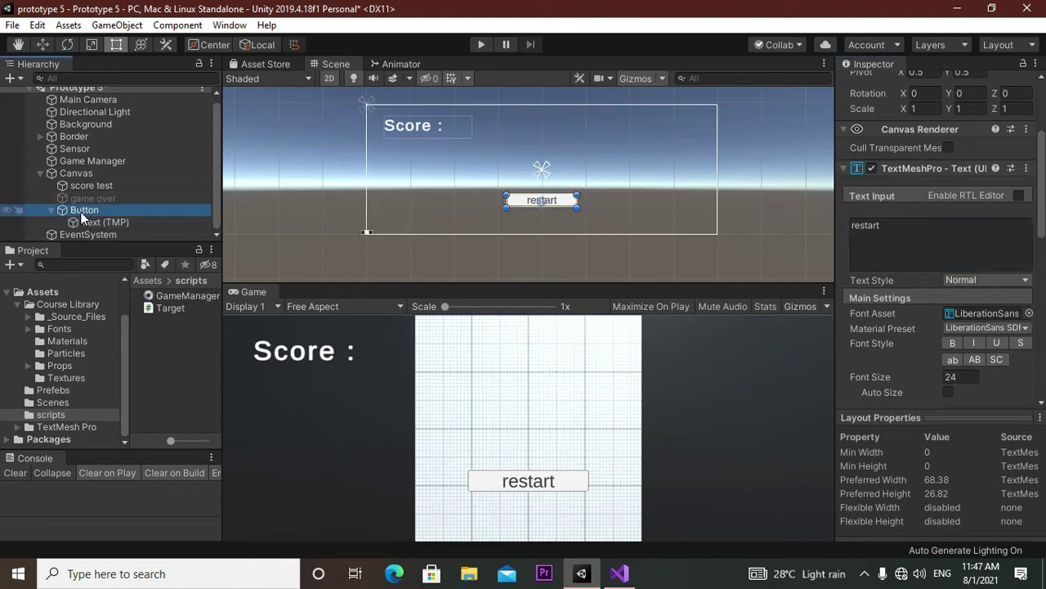
right_click(81, 211)
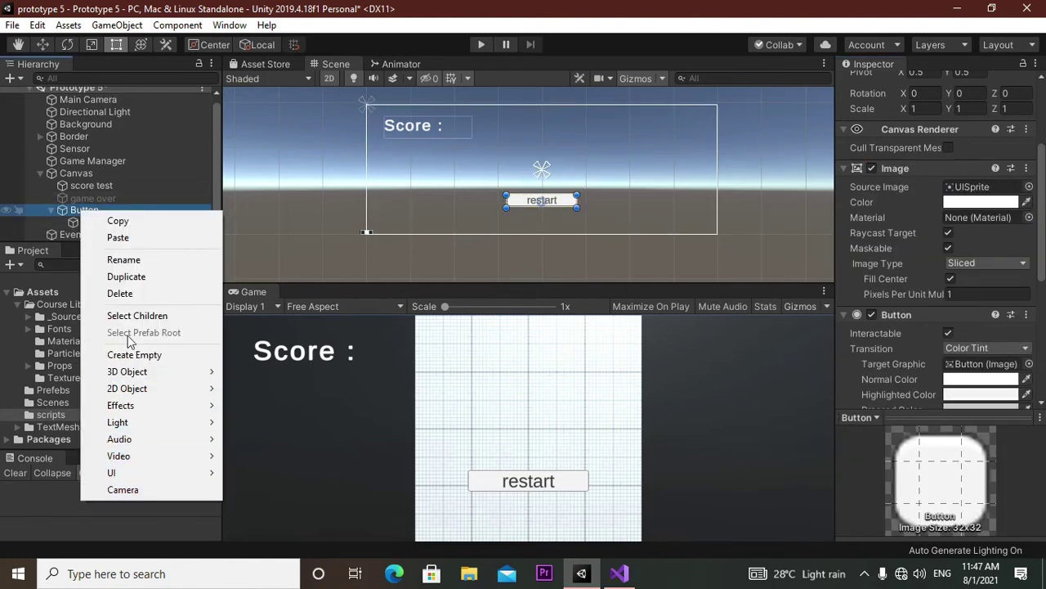
left_click(135, 261)
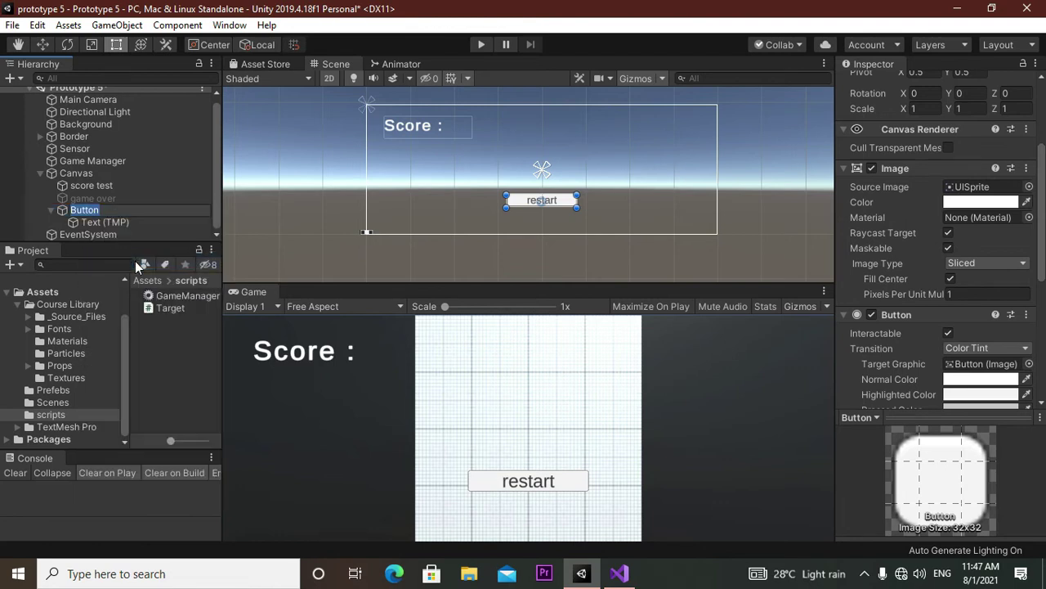
type("R")
type("estart ")
type("Butt")
type("on")
left_click(169, 173)
- Select the Restart Button's Text (TMP) child, opening and dismissing its context menu
left_click(120, 209)
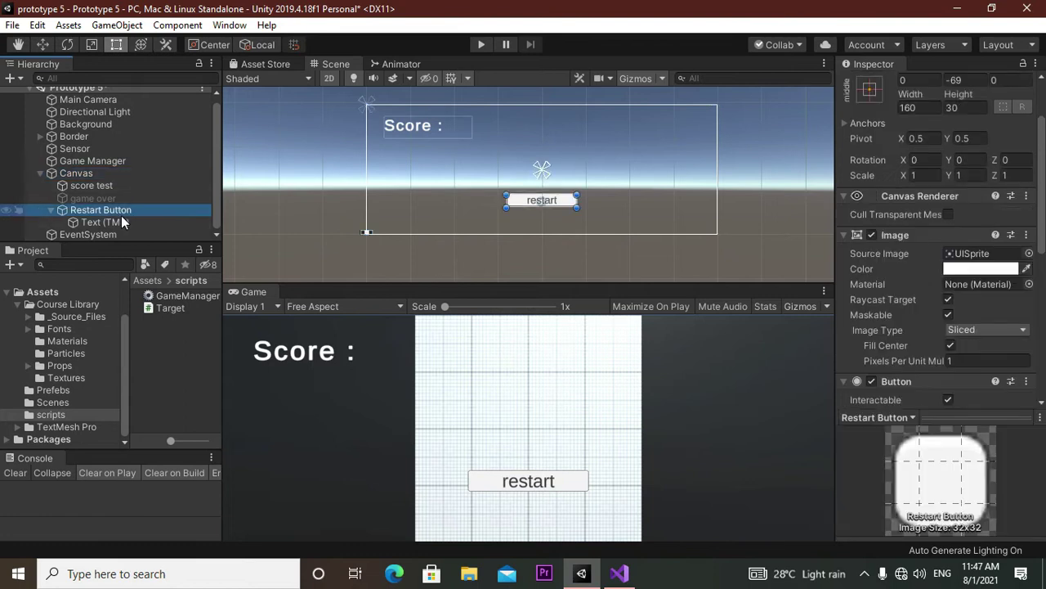
left_click(124, 220)
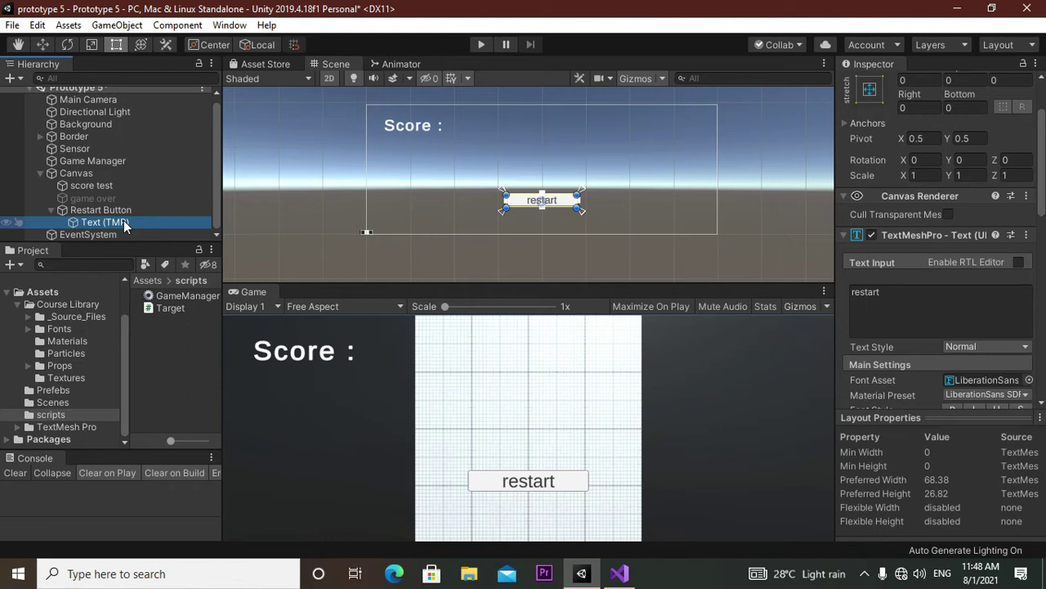
right_click(123, 220)
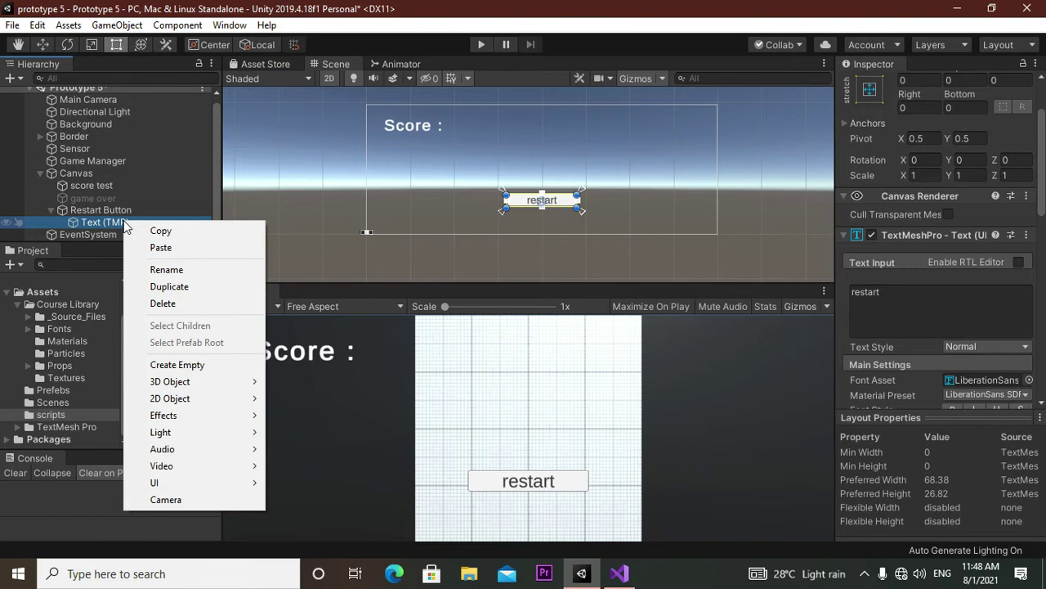
left_click(168, 208)
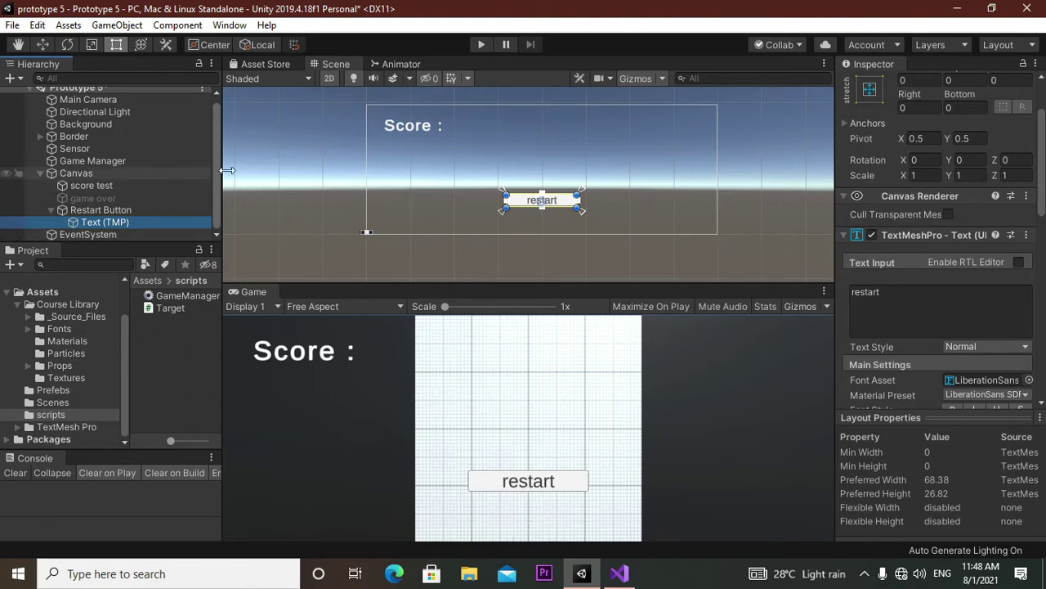
- Add 'using UnityEngine.SceneManagement;' on a new line after 'using TMPro;' in GameManager.cs
left_click(619, 573)
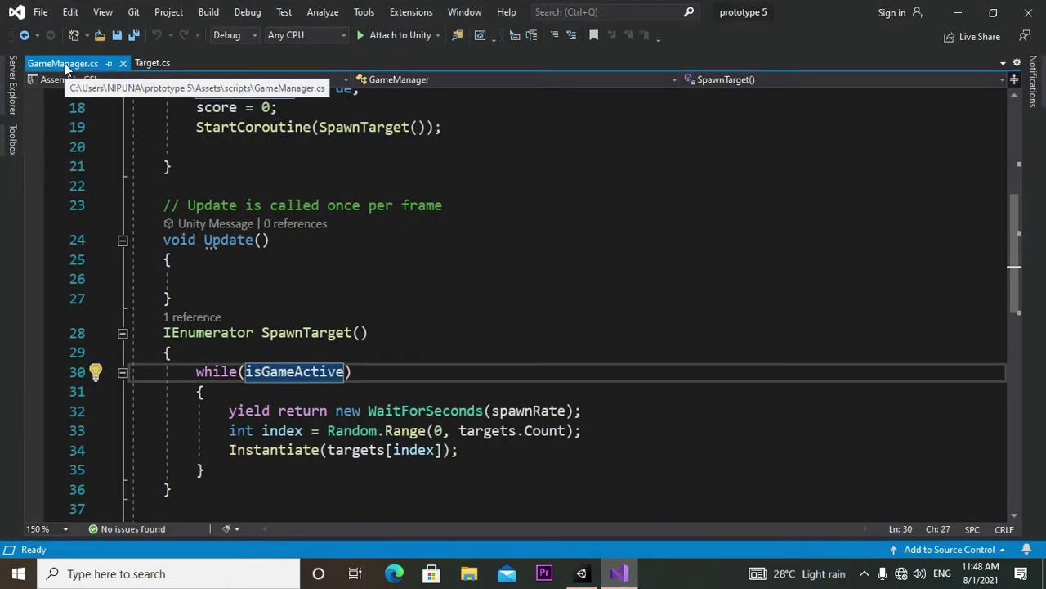
scroll(316, 207, "up", 6)
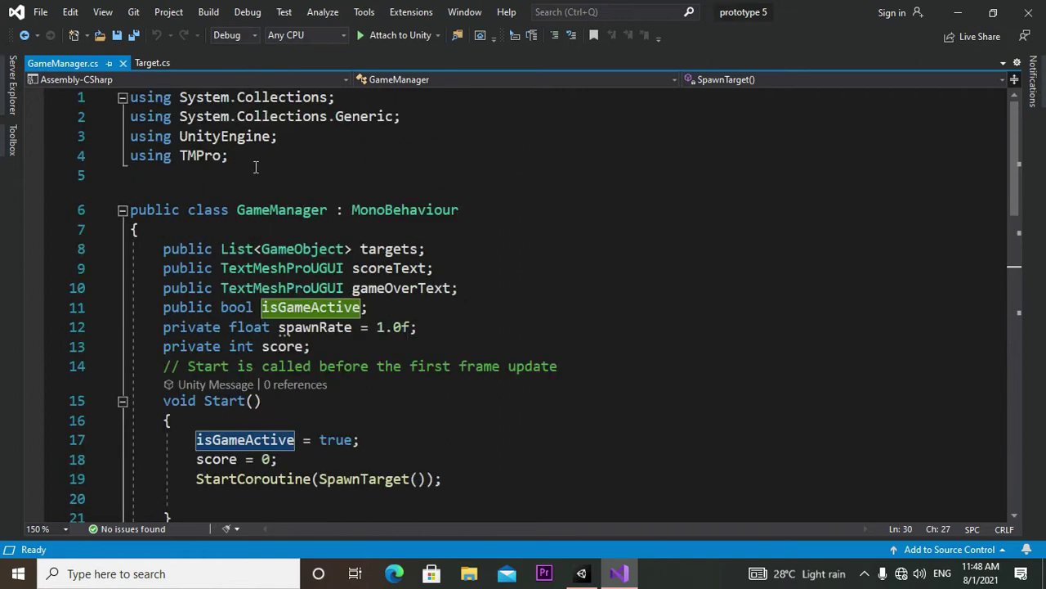
left_click(236, 157)
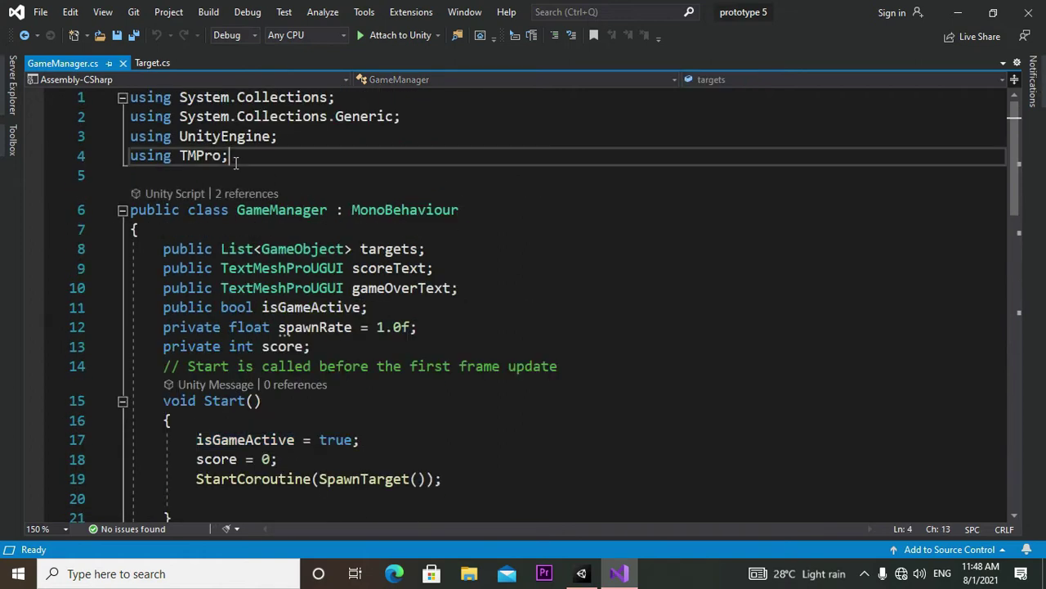
key("Return")
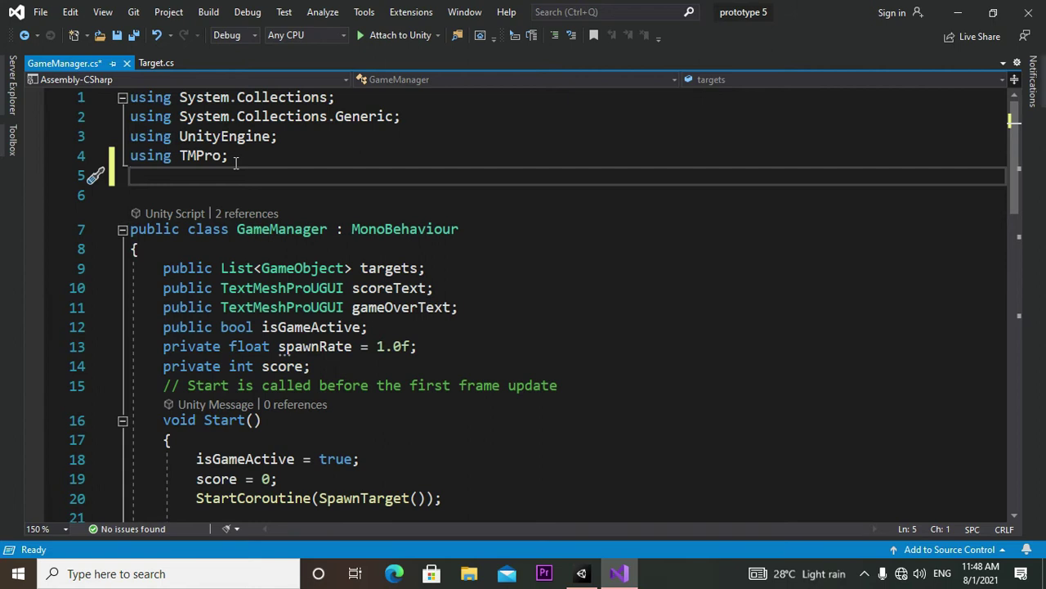
type("usi")
type("ng ")
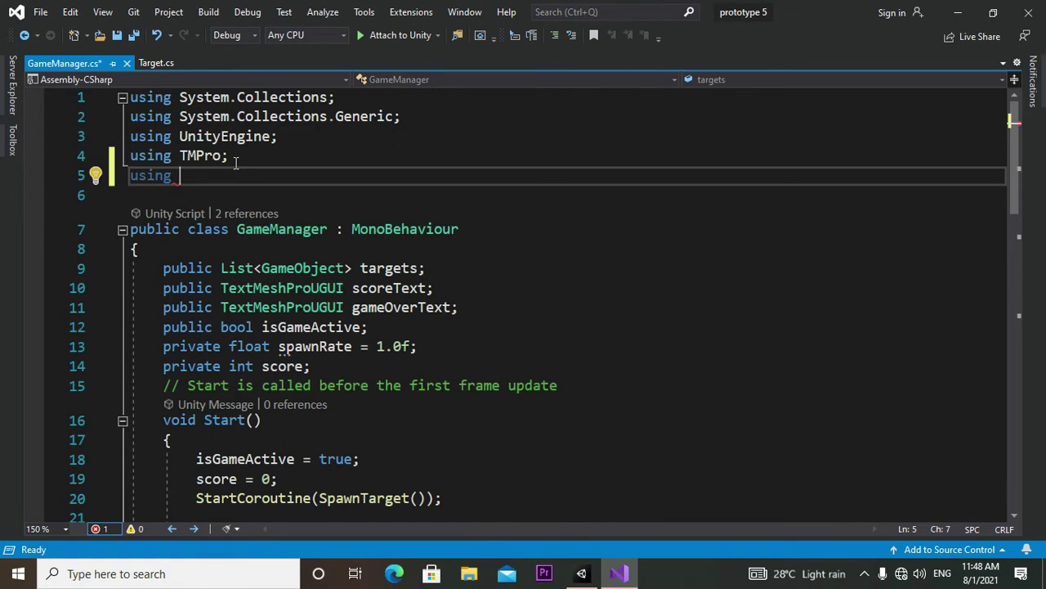
type("Uni")
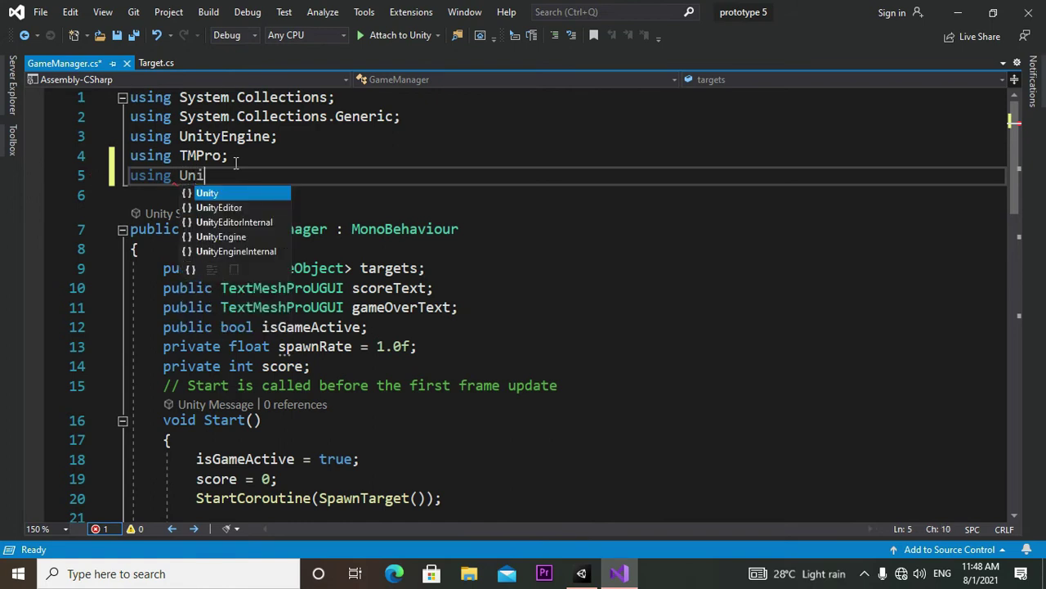
type("ty")
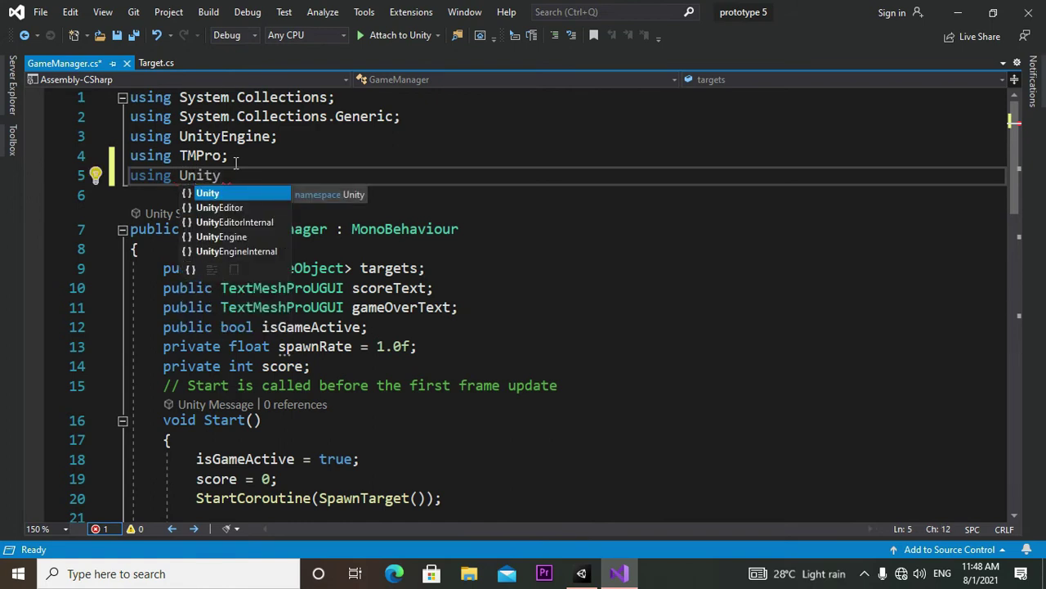
type("E")
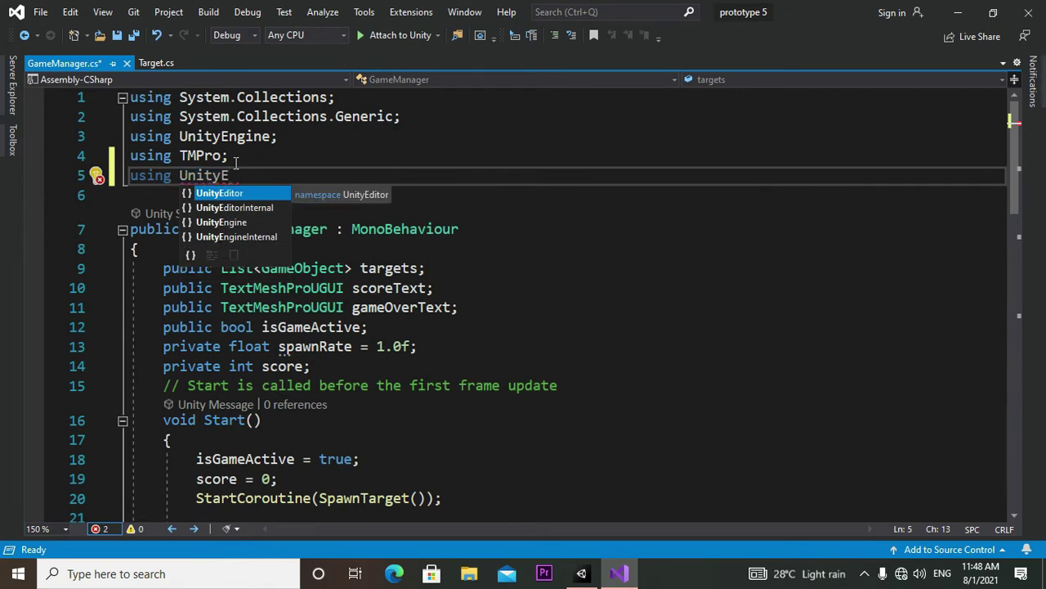
key("Down")
key("Down")
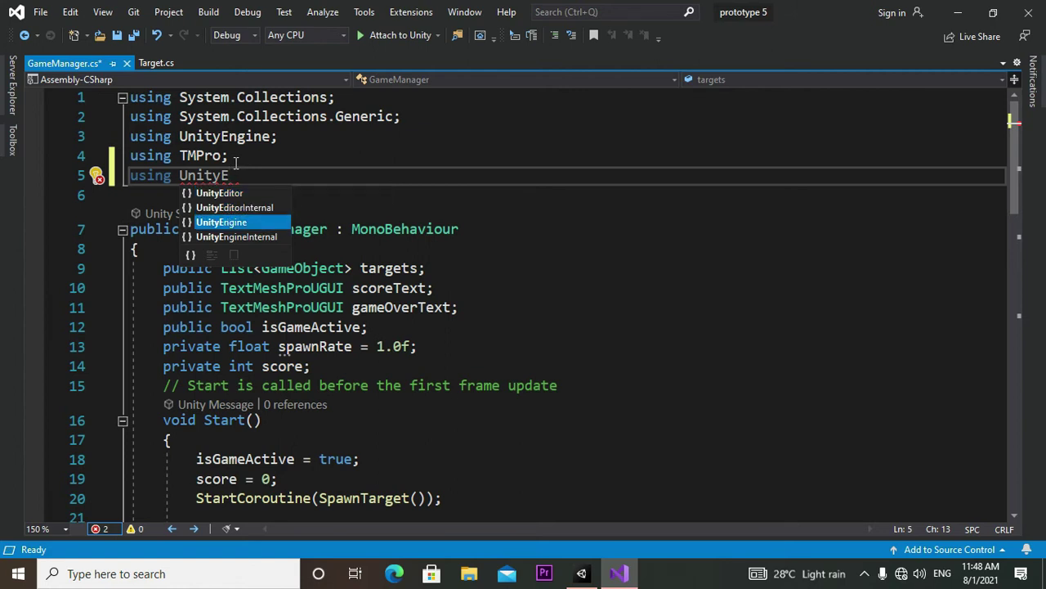
key("Tab")
type(".")
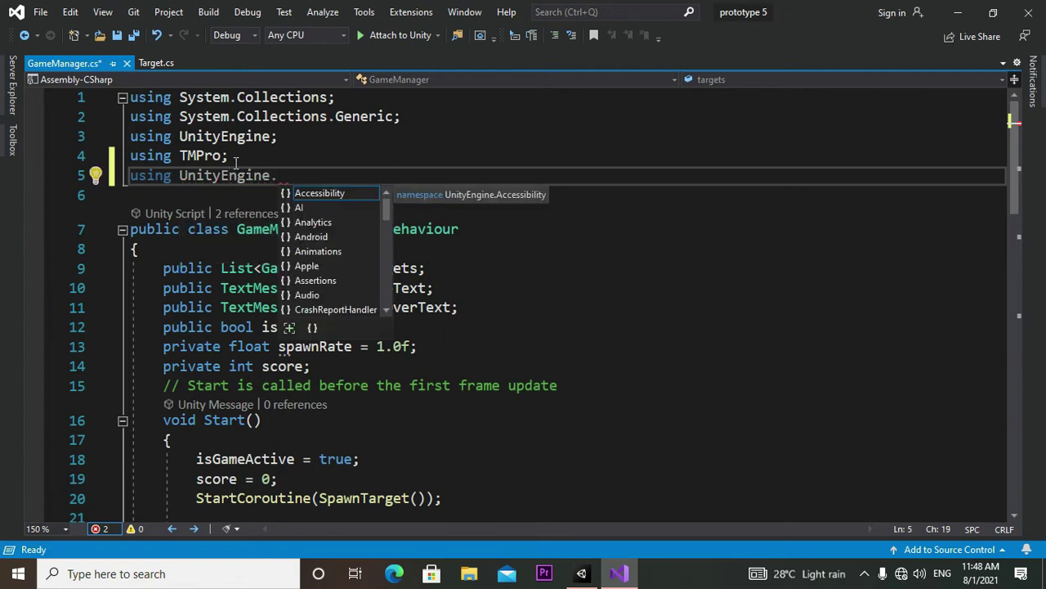
type("S")
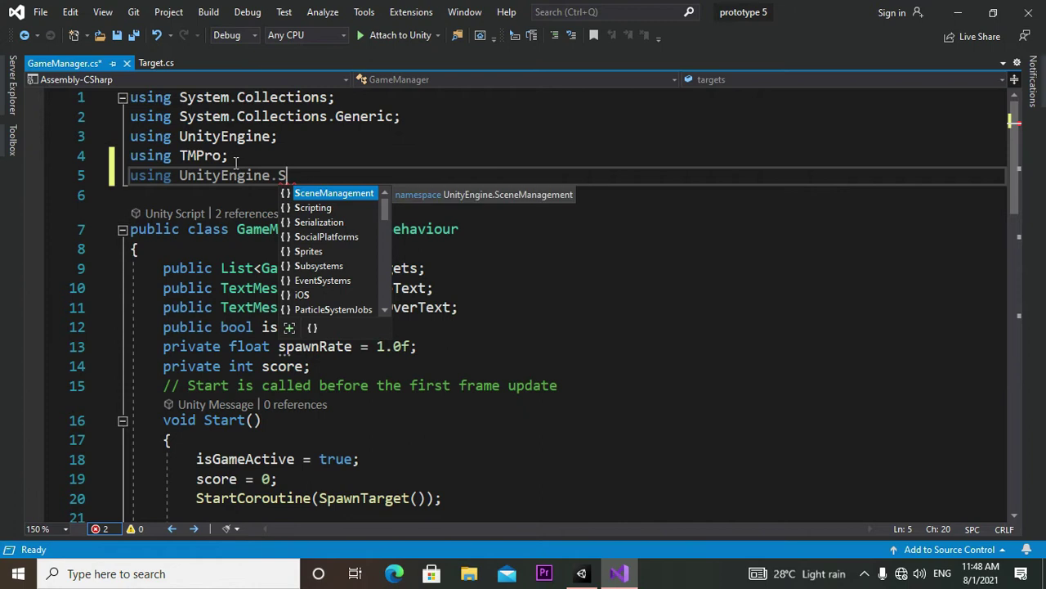
key("Tab")
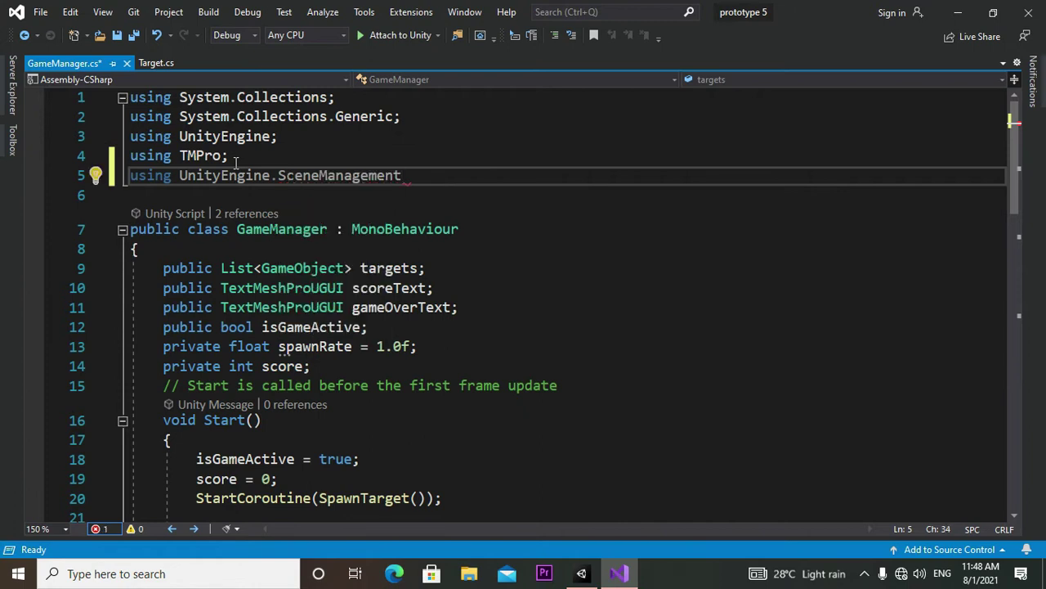
type(";")
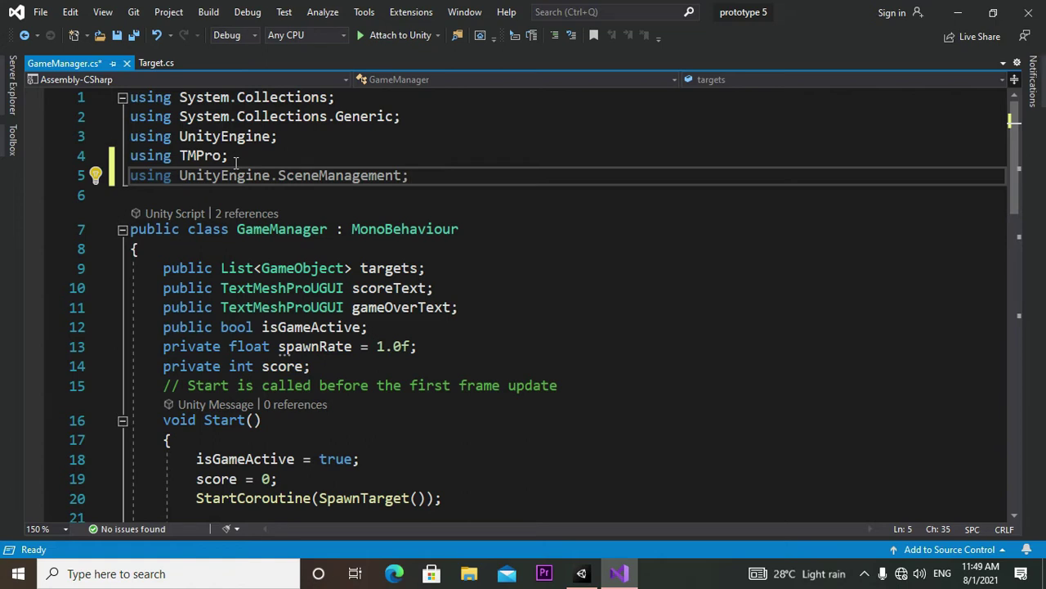
- Declare 'public void RestartGame()' below the Gameover method, fixing the 'puclic' typo
scroll(264, 384, "down", 5)
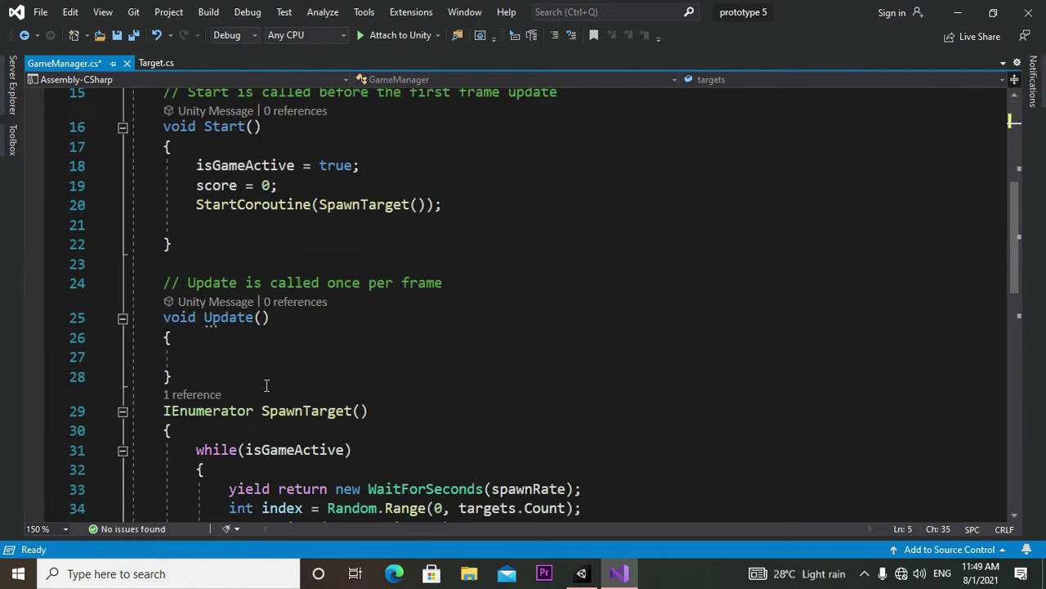
scroll(266, 384, "down", 6)
scroll(347, 291, "up", 3)
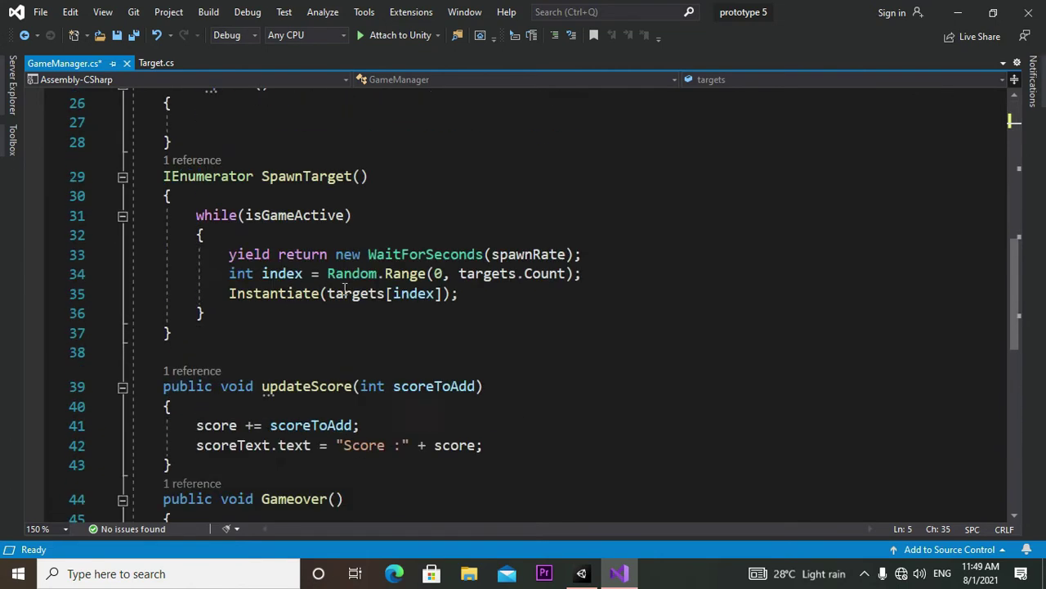
scroll(345, 288, "up", 3)
scroll(286, 232, "up", 3)
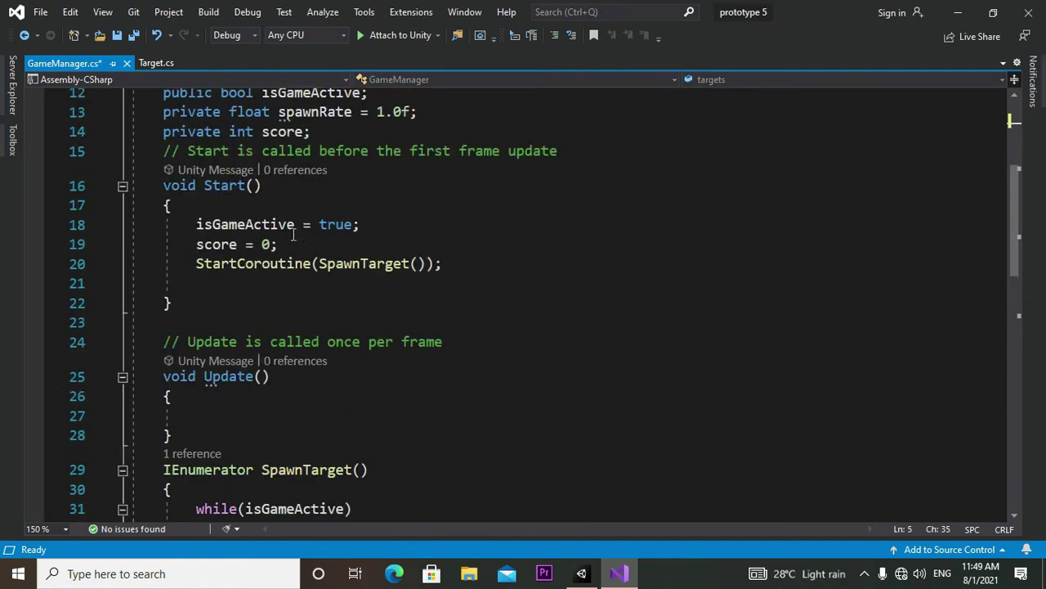
scroll(288, 230, "down", 5)
scroll(292, 234, "down", 2)
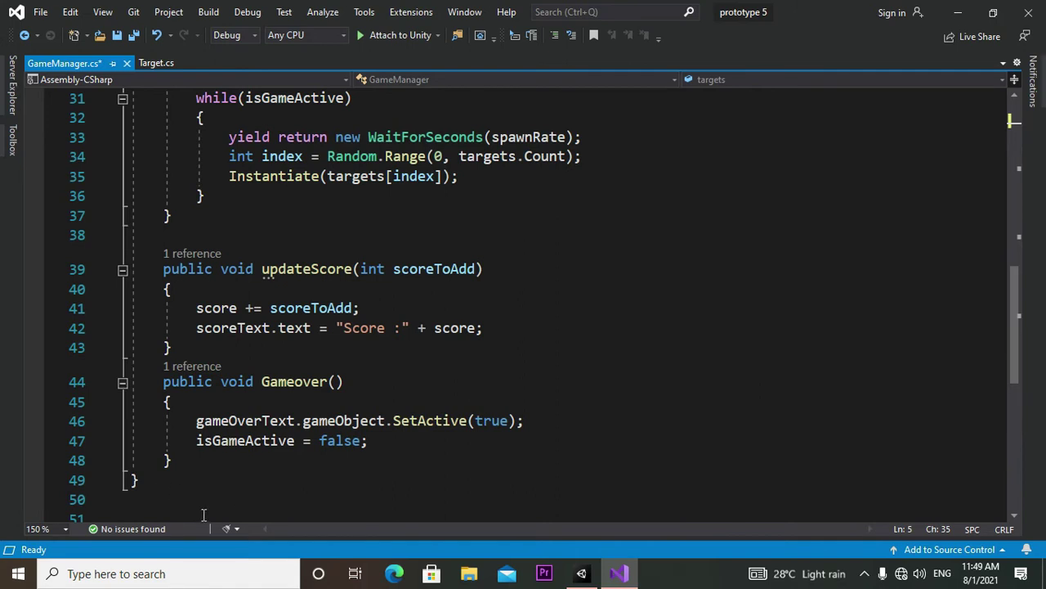
left_click(184, 485)
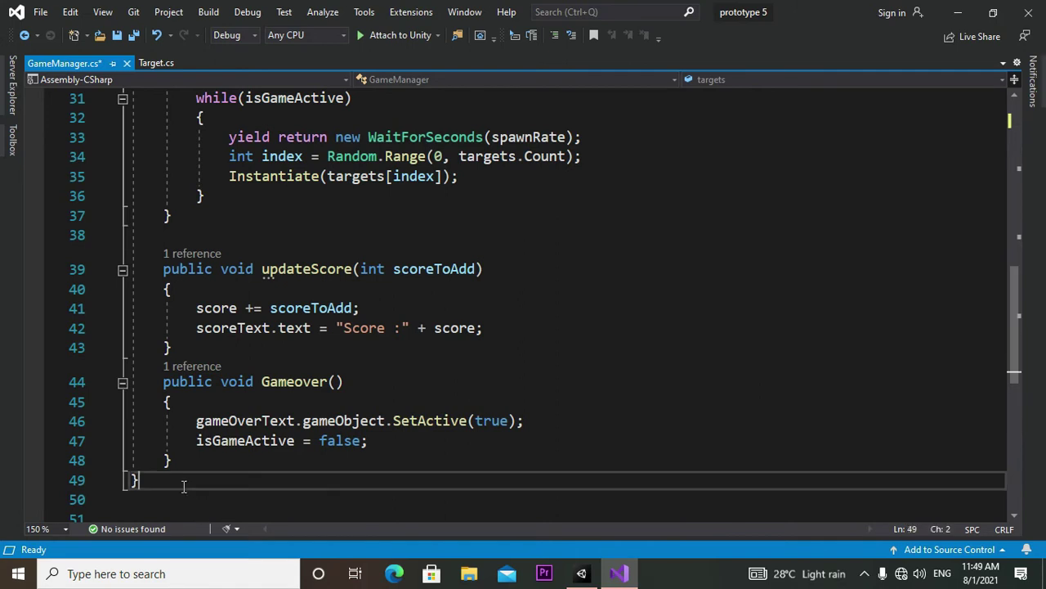
left_click(183, 469)
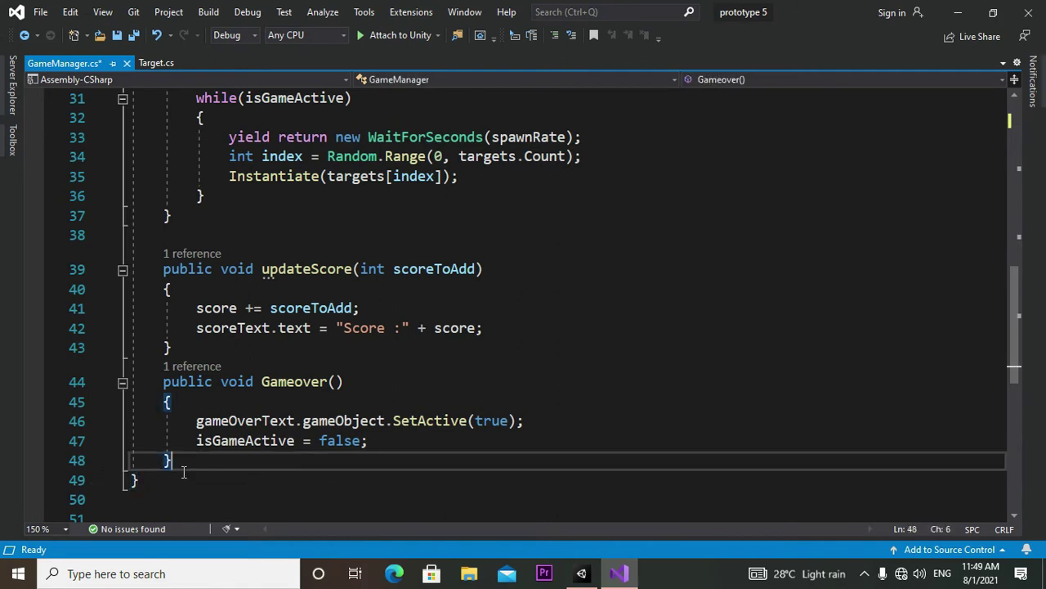
key("Return")
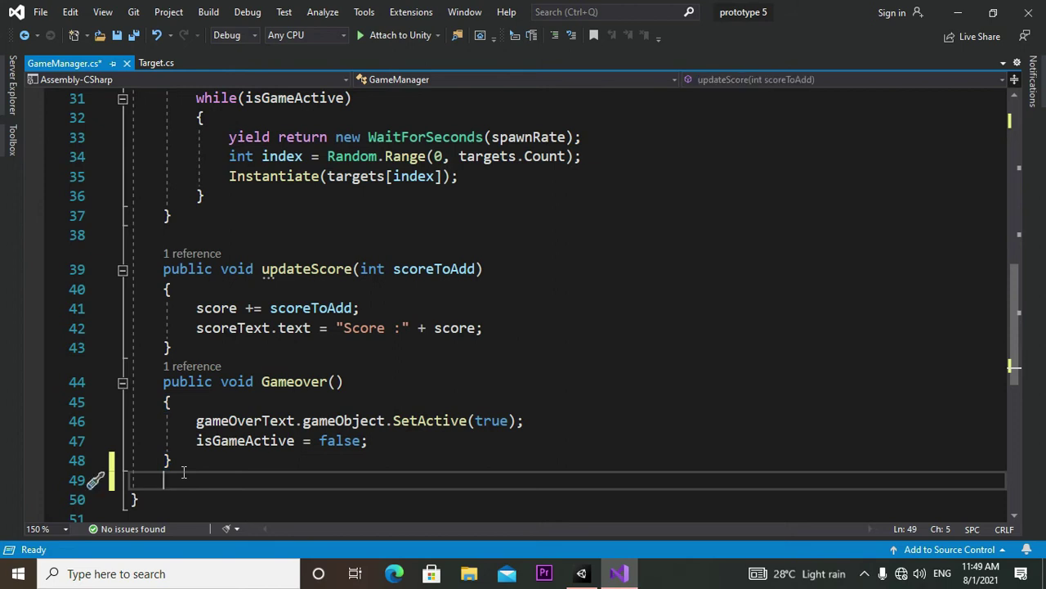
type("pub")
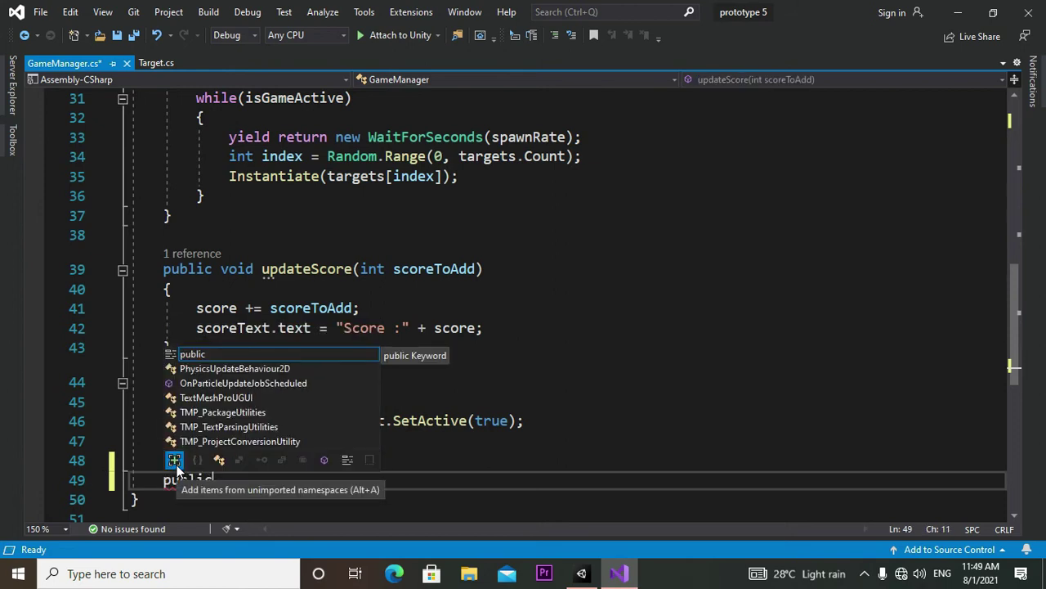
type("lic void ")
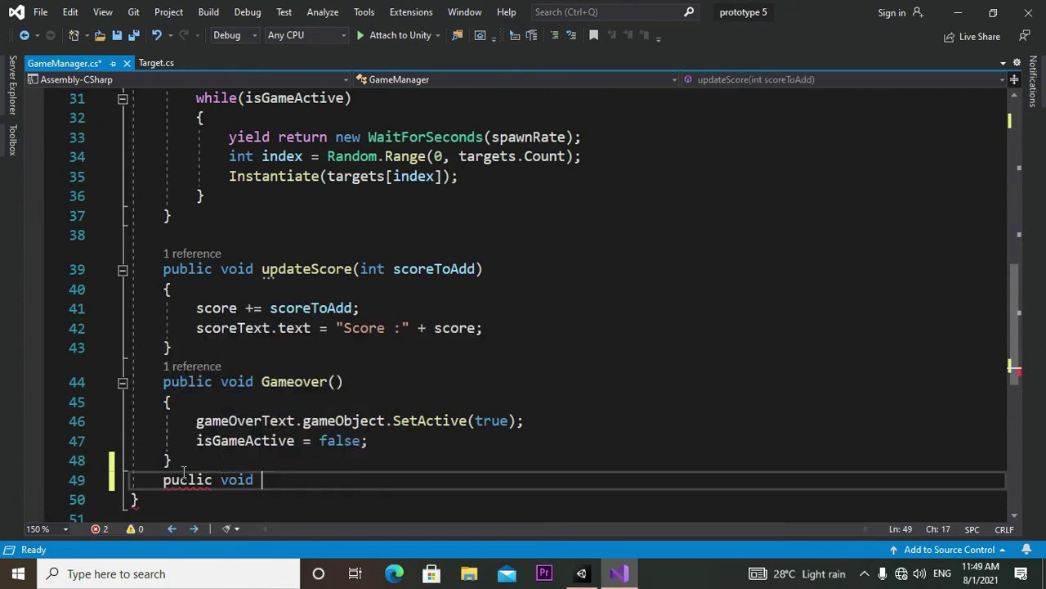
type("Re")
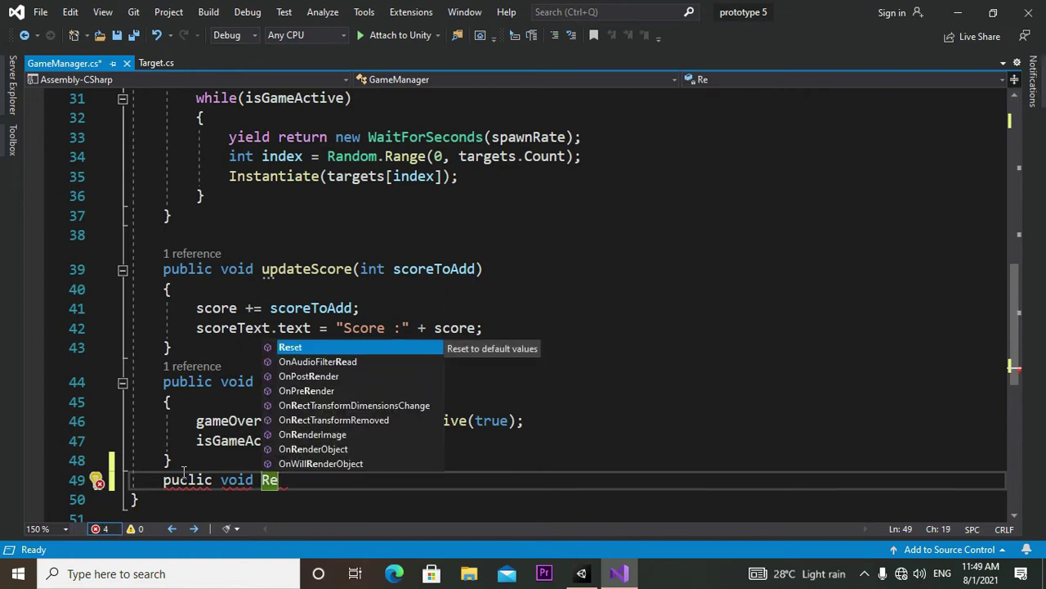
type("start")
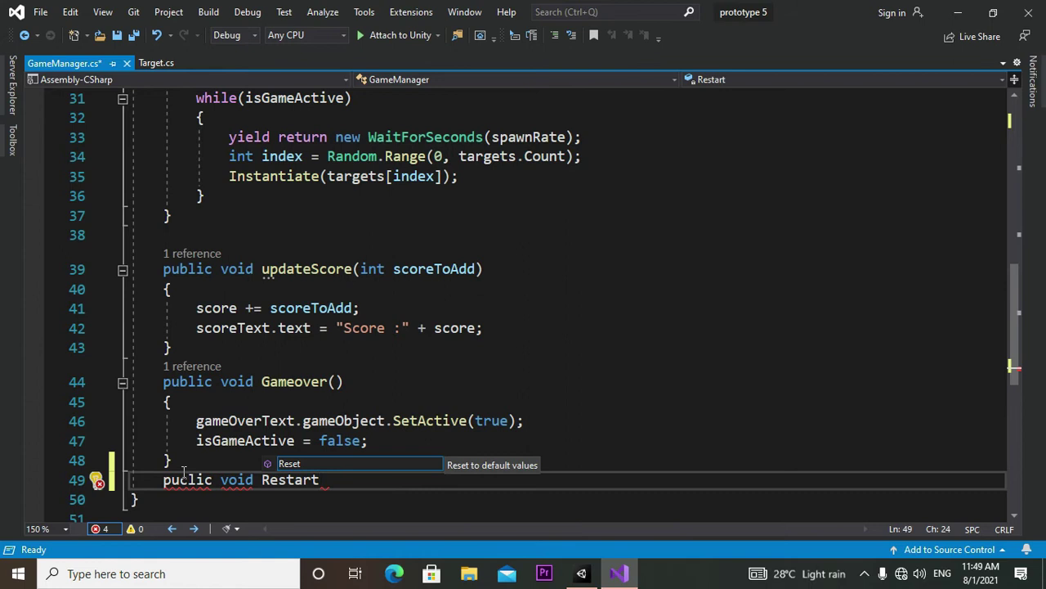
type("Game")
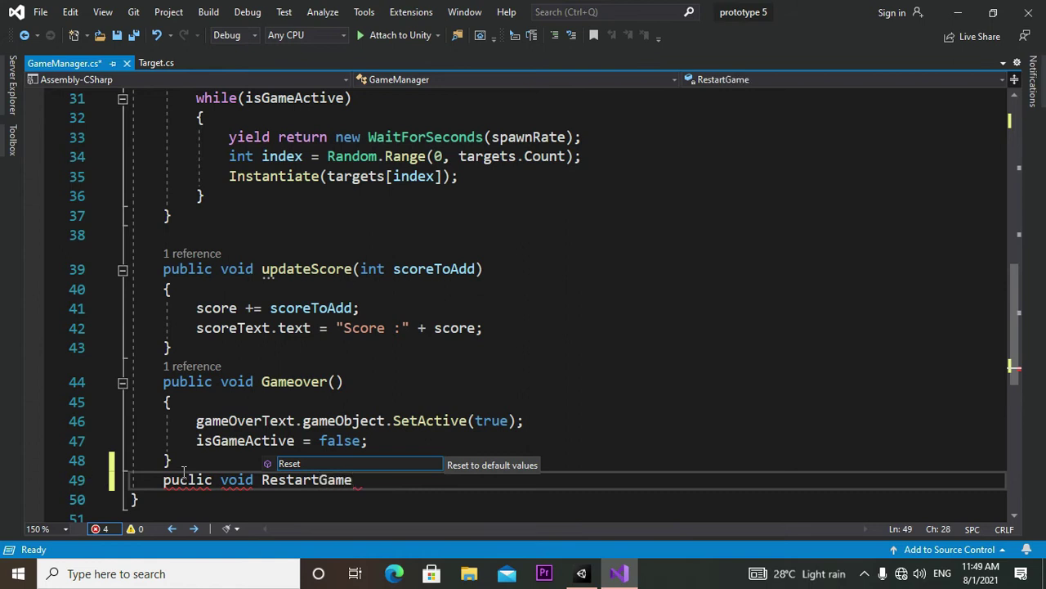
type("()")
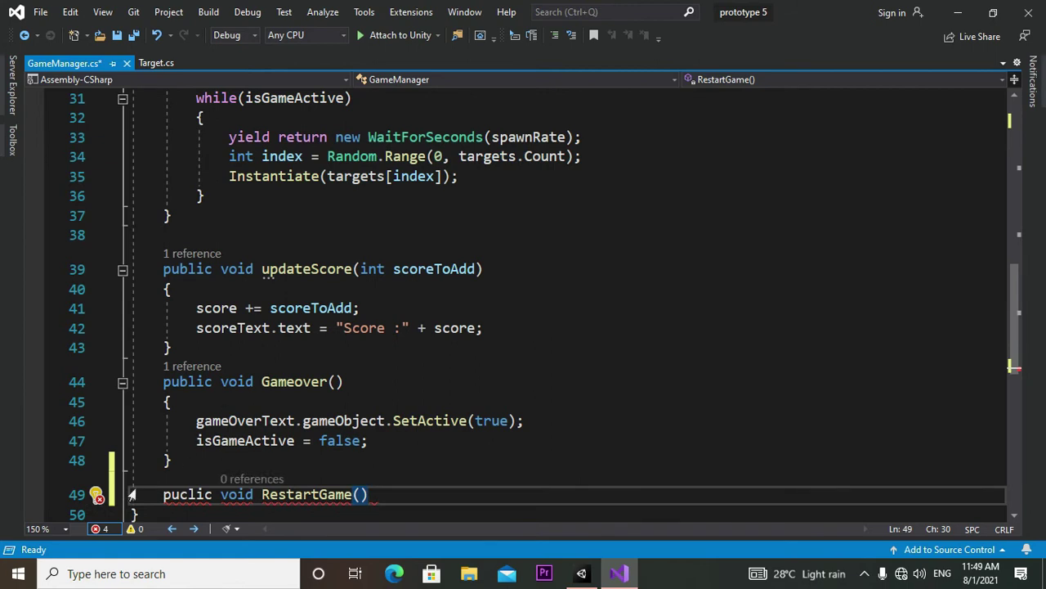
mouse_move(179, 502)
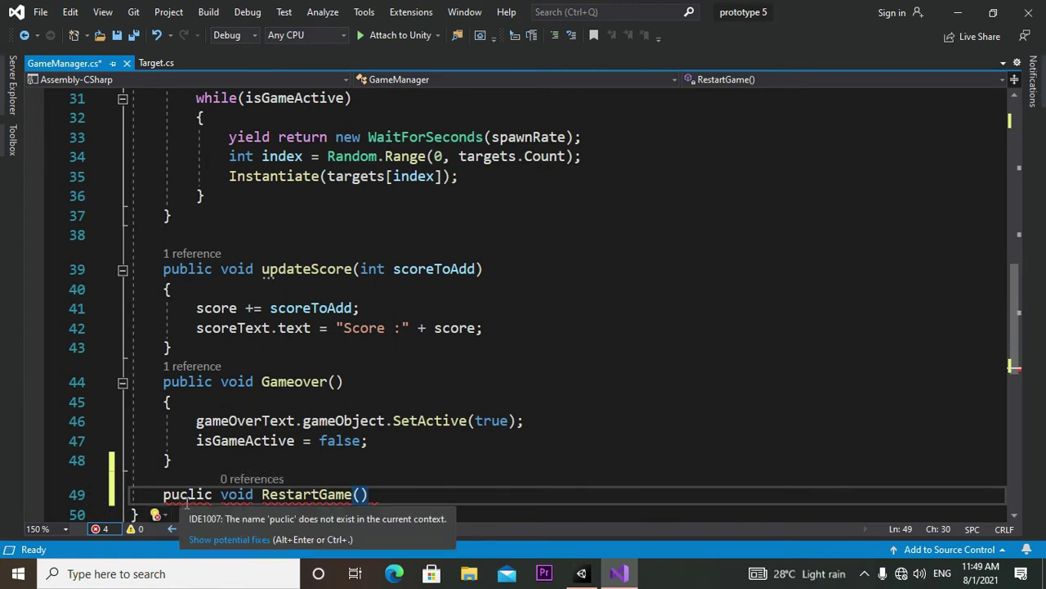
left_click(189, 498)
key("BackSpace")
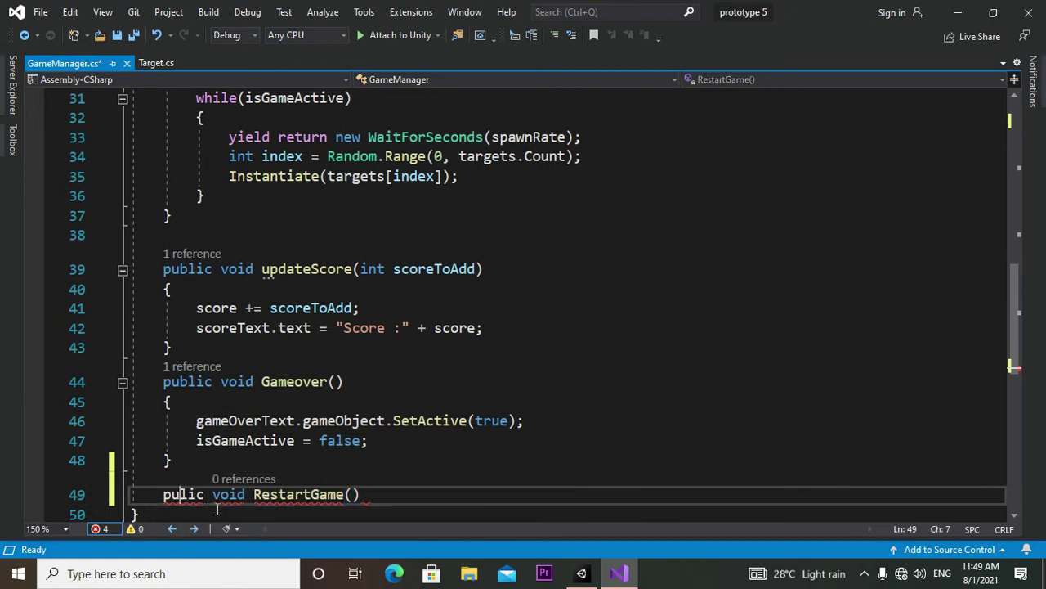
type("b")
- Open the RestartGame body and begin a SceneManager.LoadScene( call
scroll(300, 510, "down", 3)
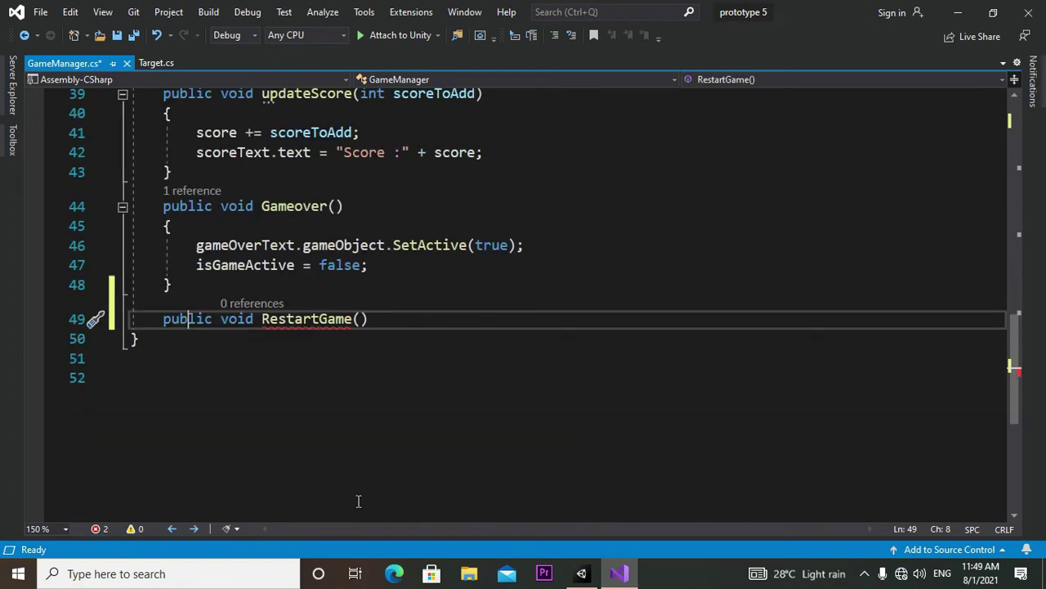
left_click(395, 327)
type("{")
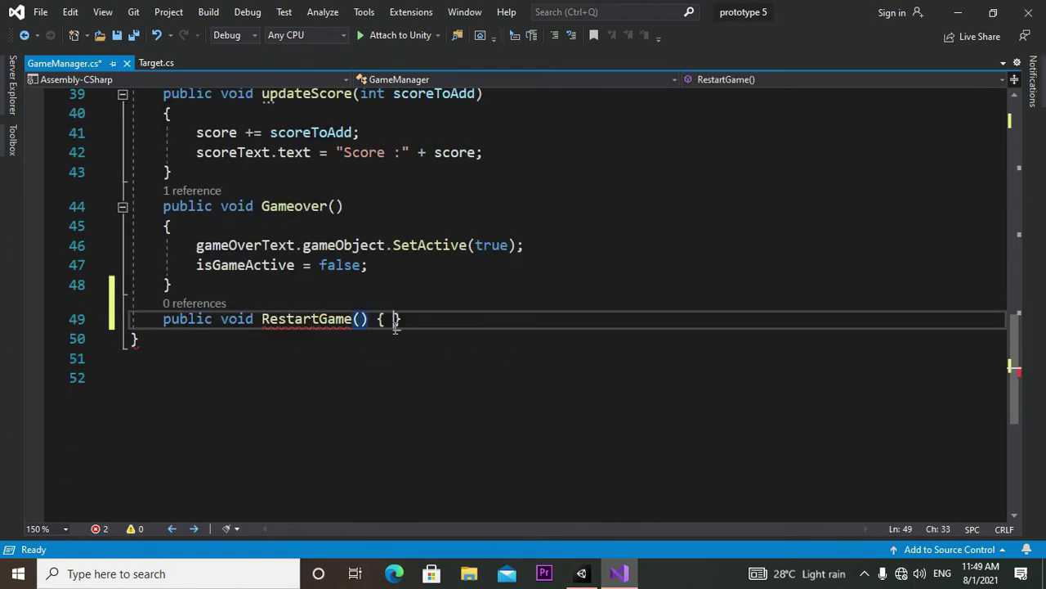
key("Return")
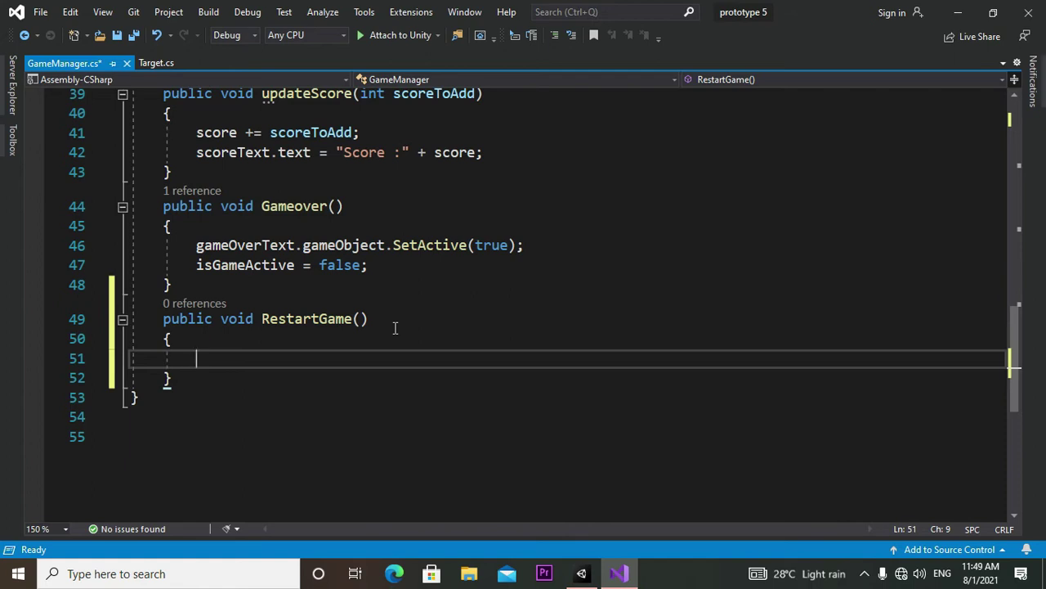
type("SC")
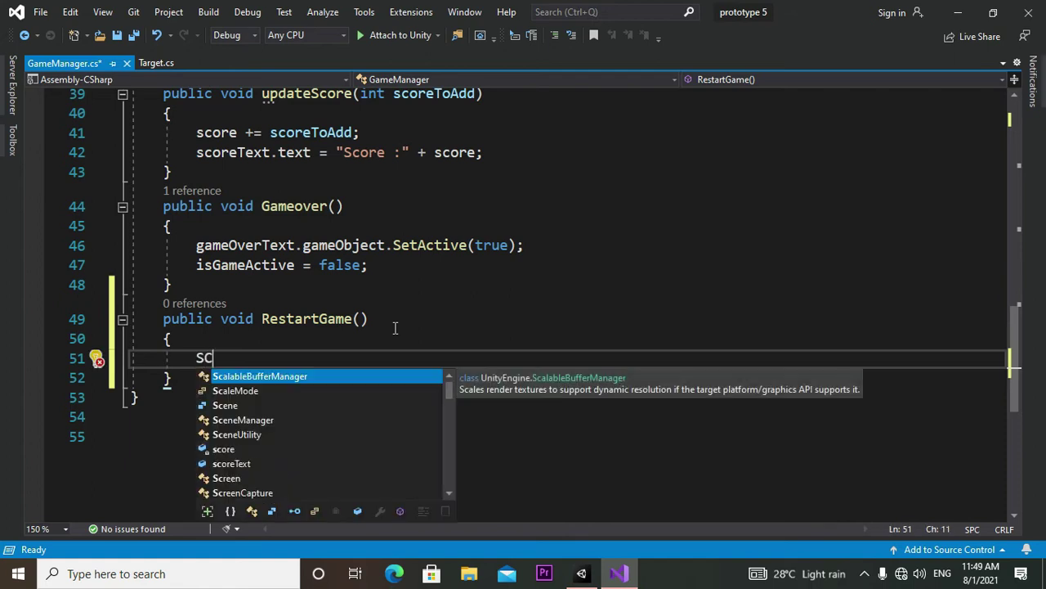
key("BackSpace")
type("c")
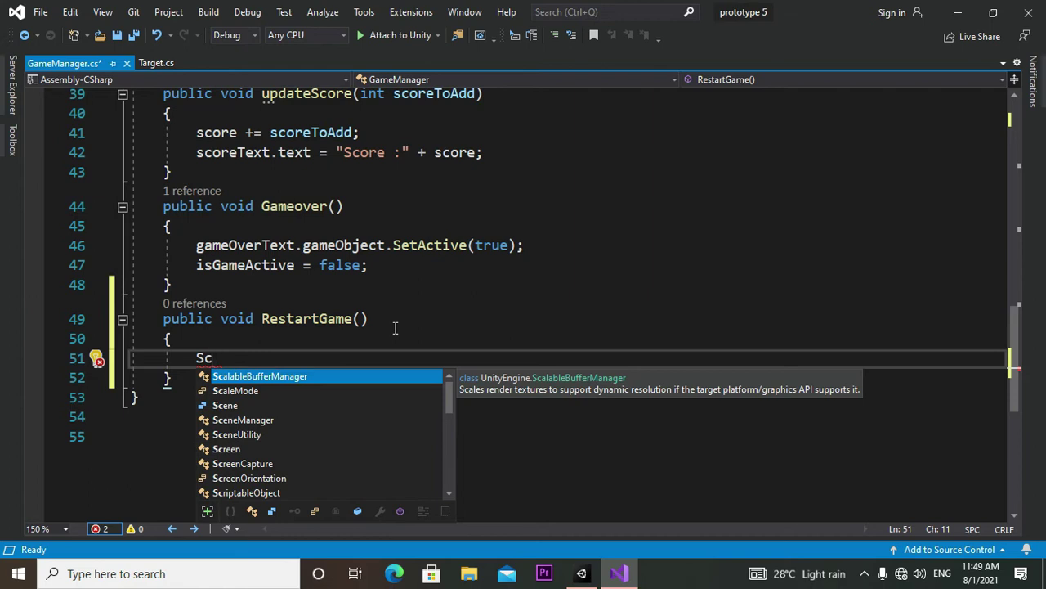
type("e")
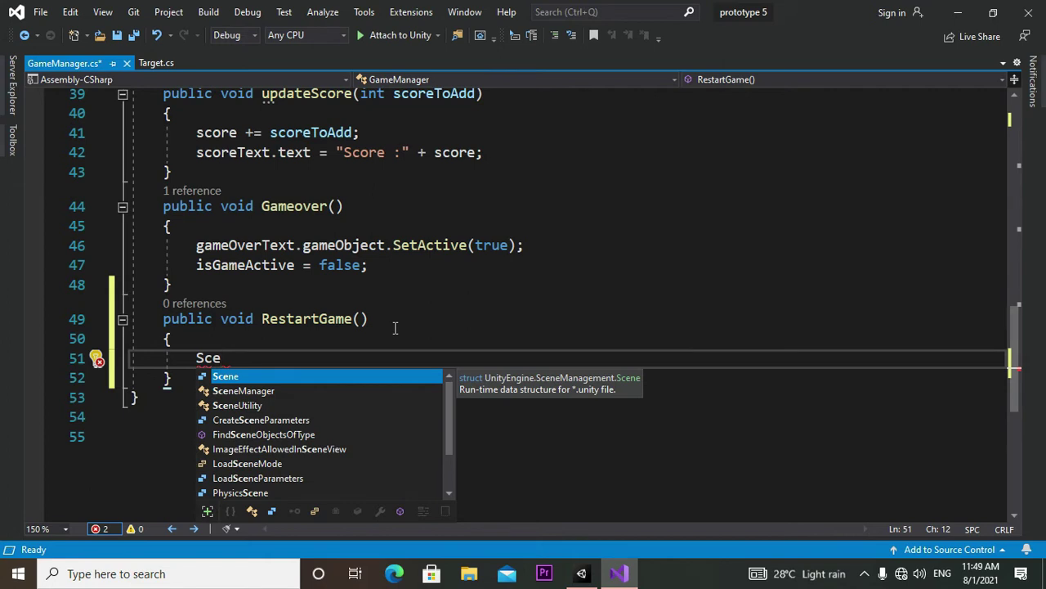
key("Down")
key("Tab")
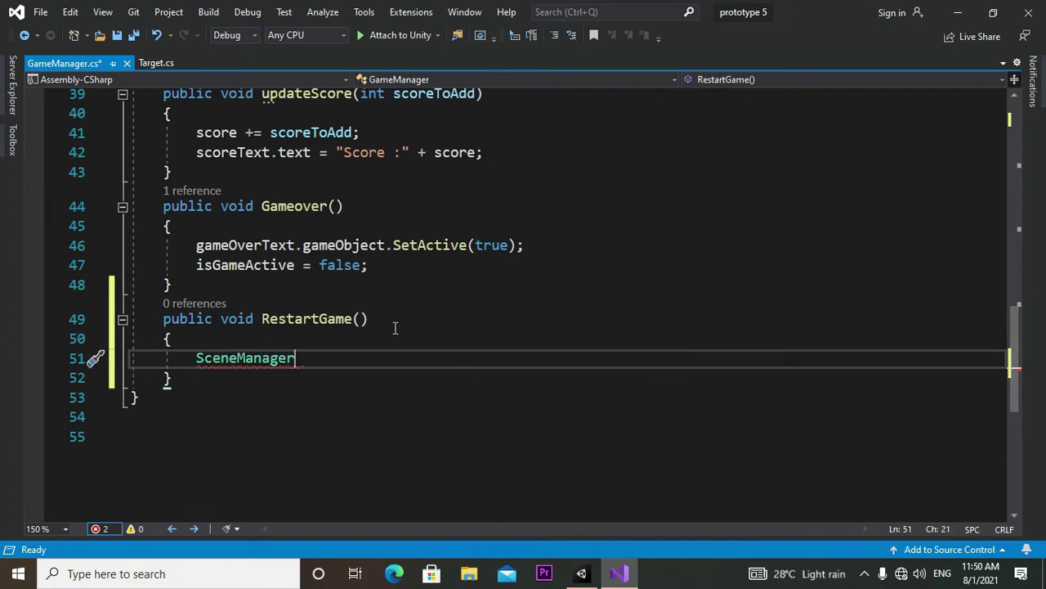
type(".L")
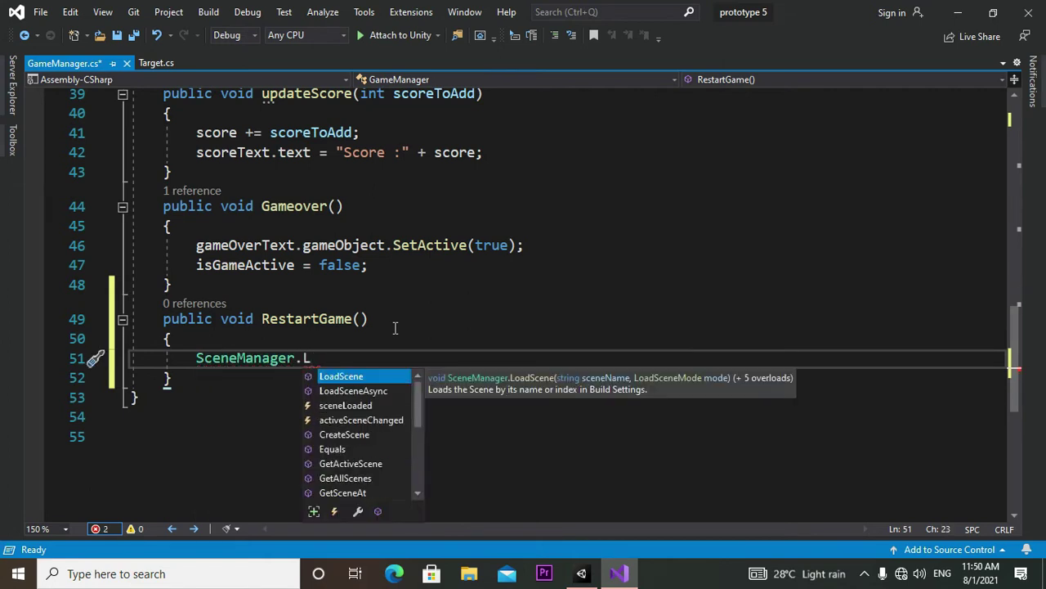
key("Tab")
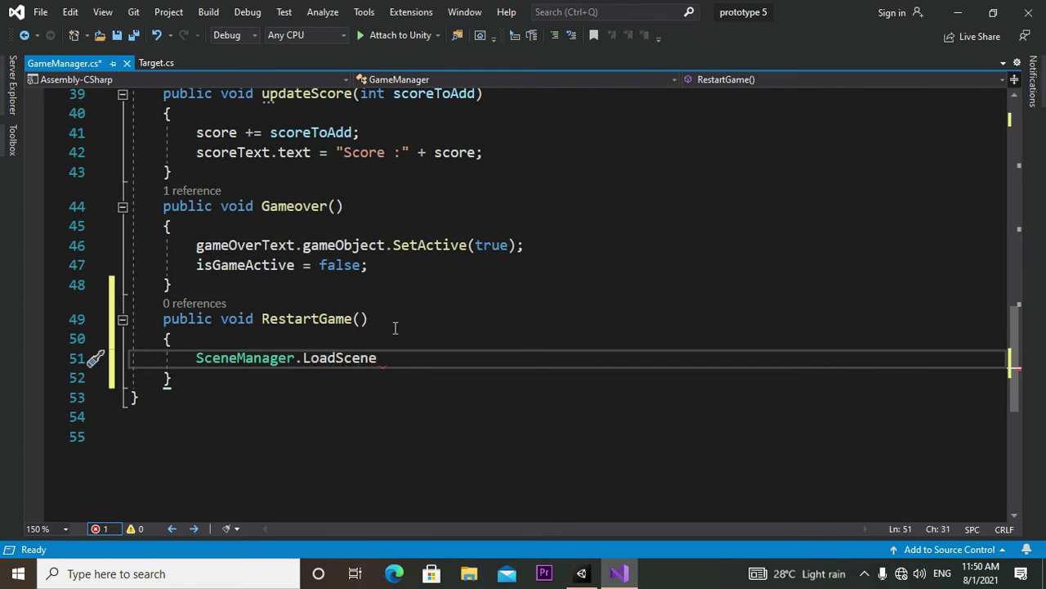
type("(")
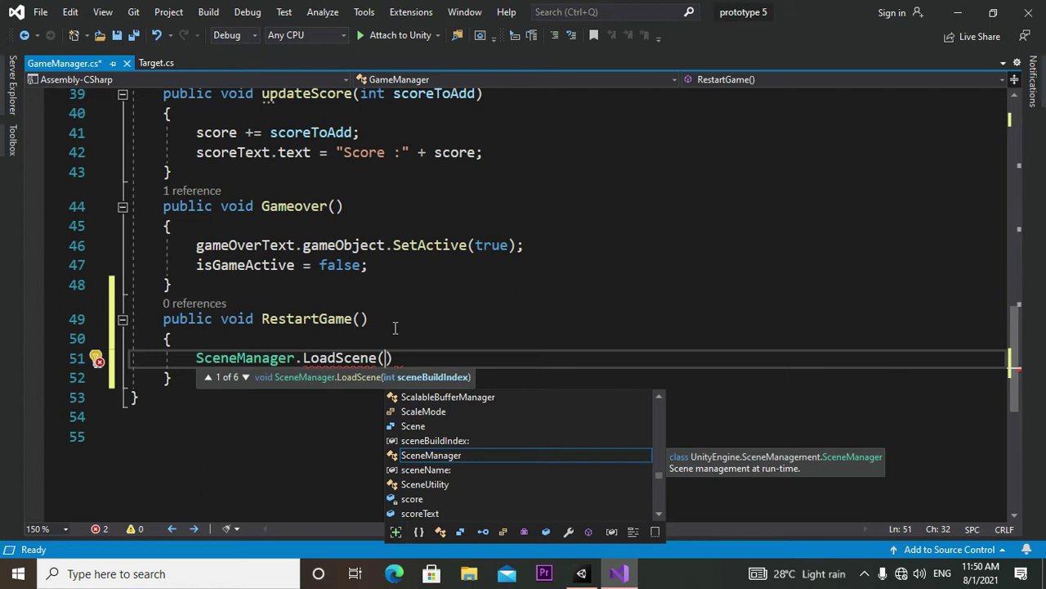
- Pass SceneManager.GetActiveScene()>name as the argument and end the statement with a semicolon
key("Tab")
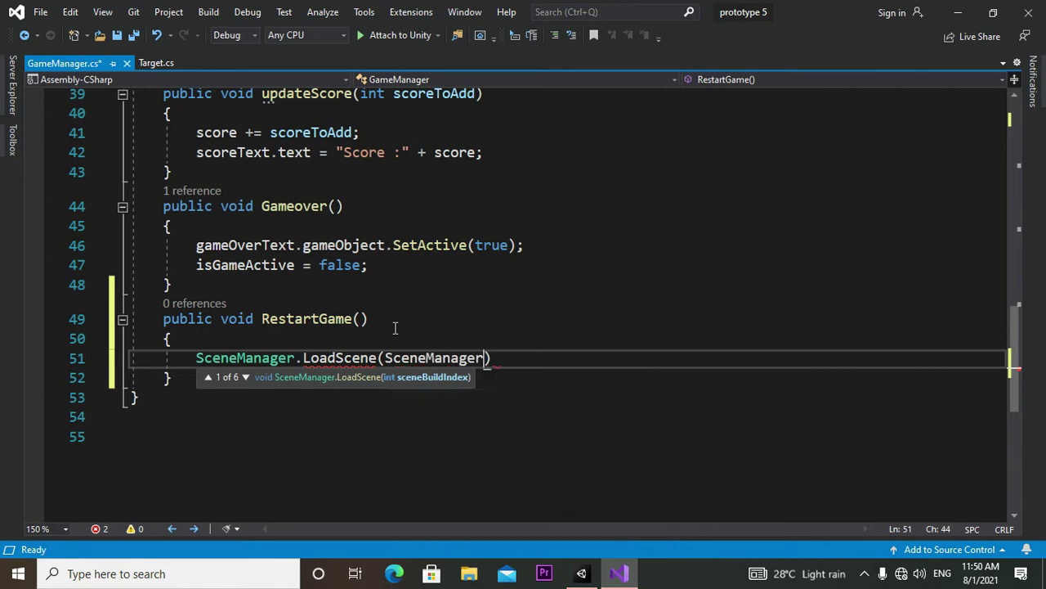
type(".")
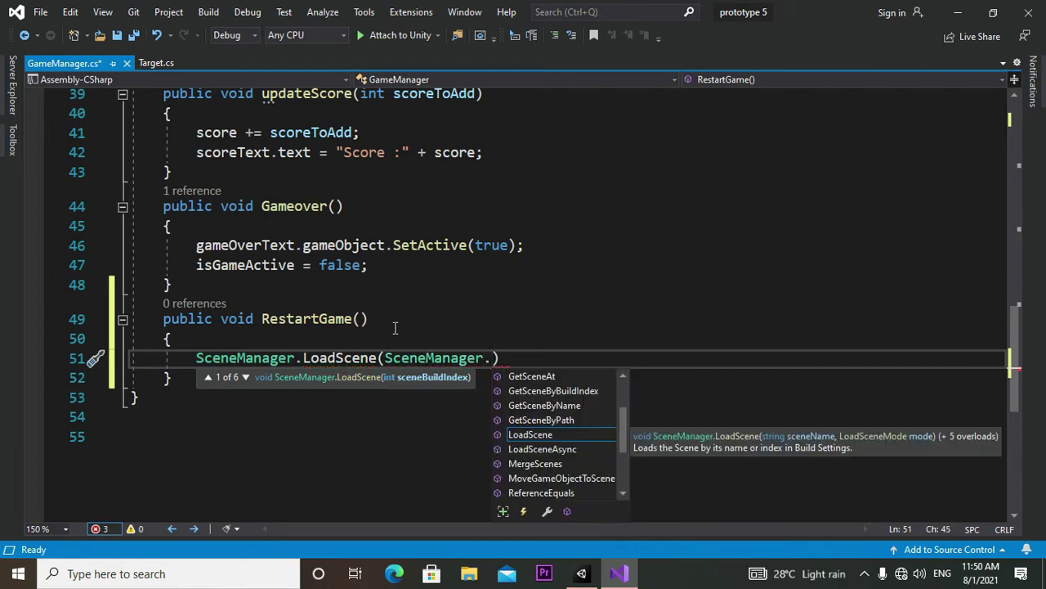
type("G")
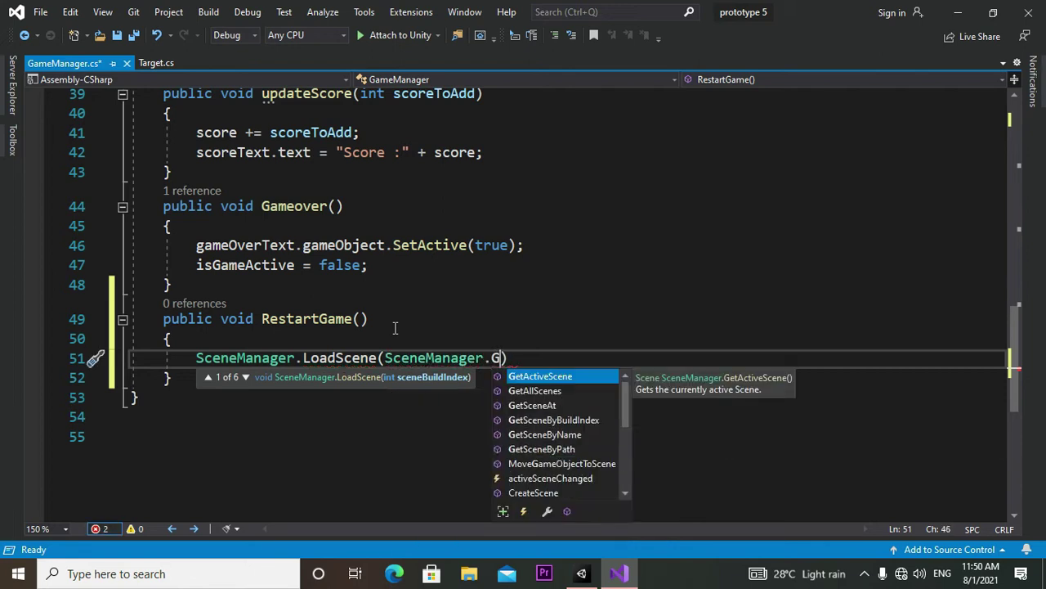
key("Down")
key("Down")
key("Up")
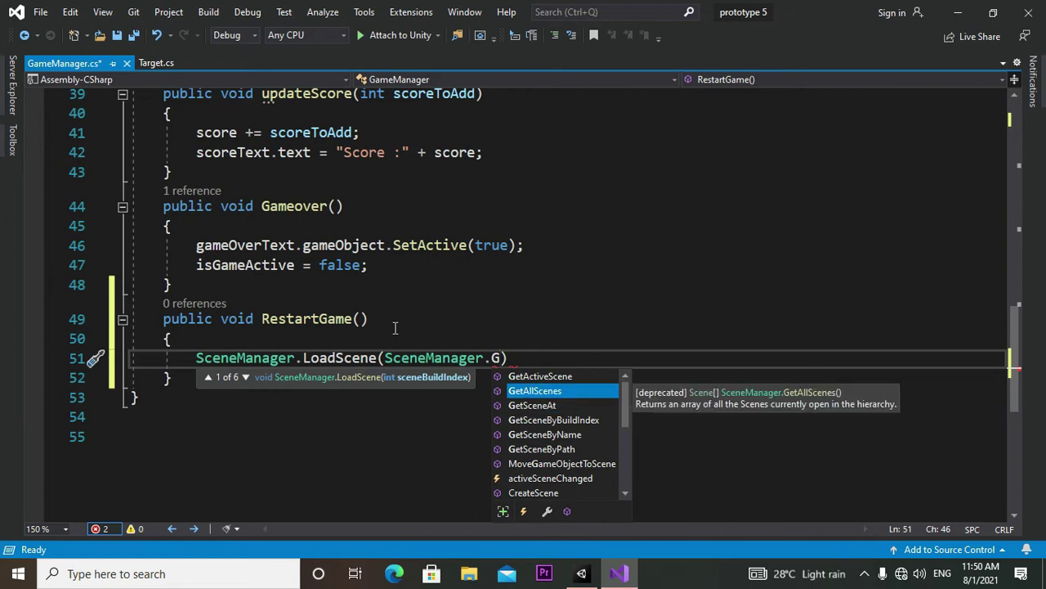
key("Up")
key("Tab")
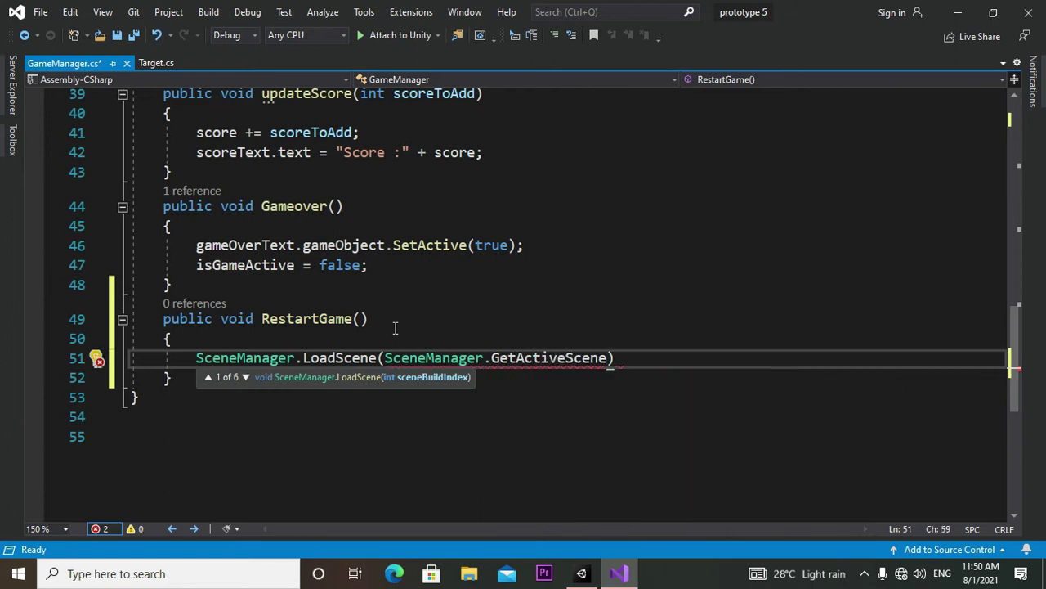
type("(")
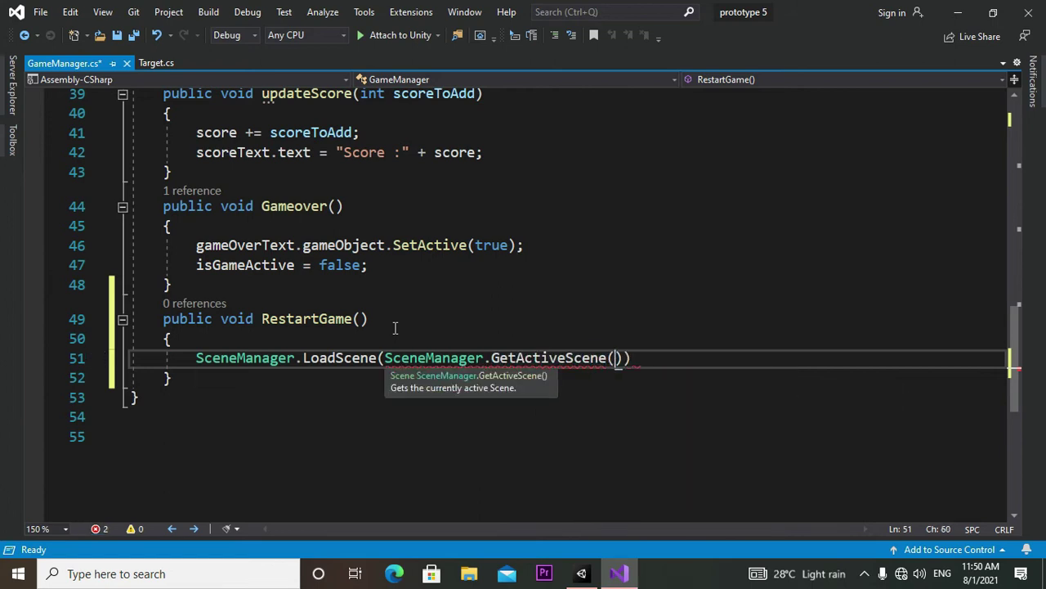
type(")>name")
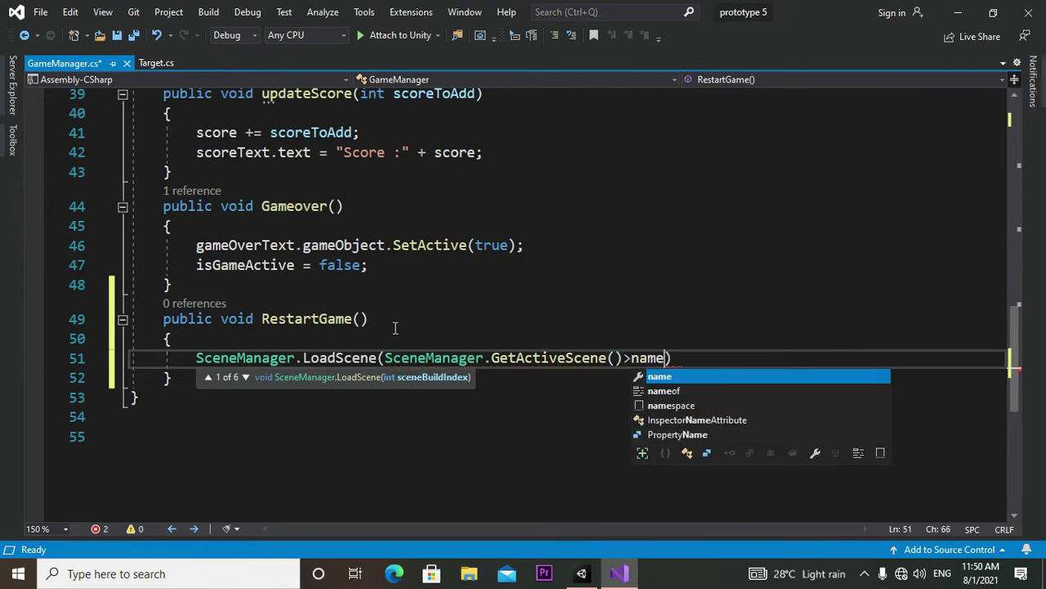
key("Escape")
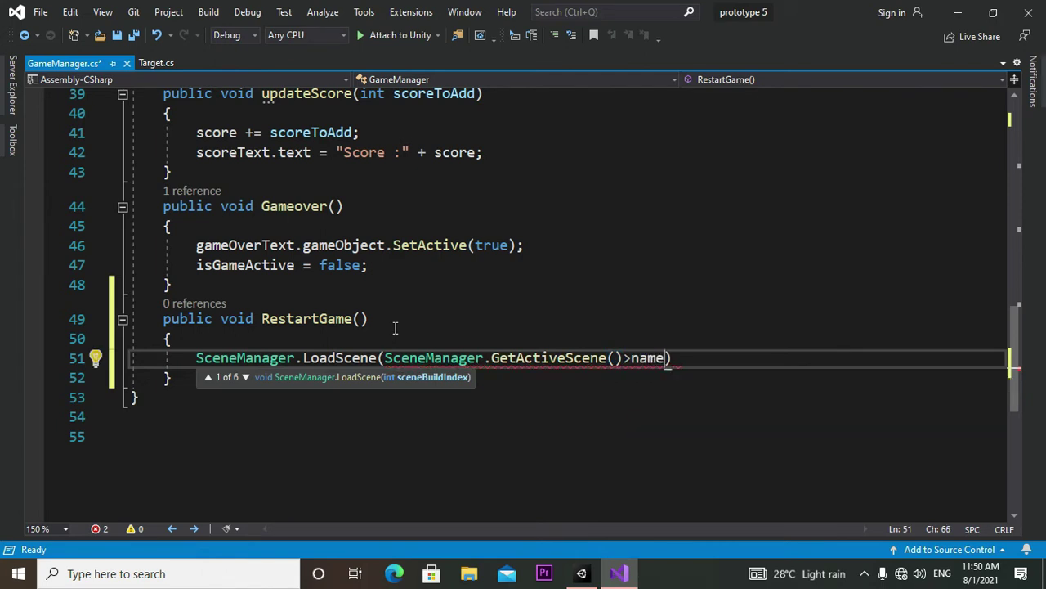
key("ctrl+w")
key("End")
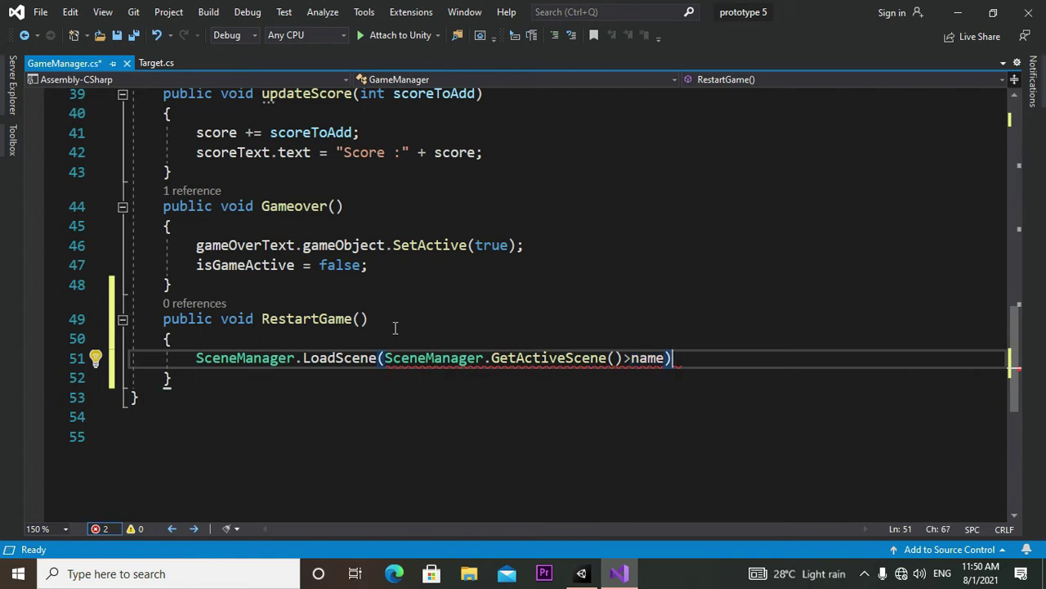
type(";")
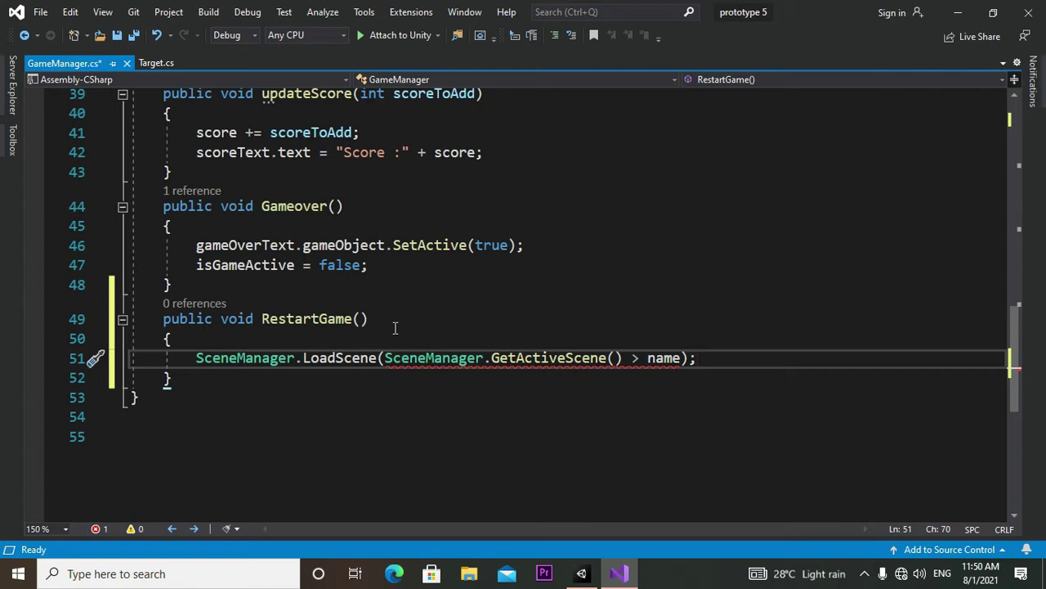
- Replace the '>' with '.' so the argument reads GetActiveScene().name, clearing the error
mouse_move(477, 360)
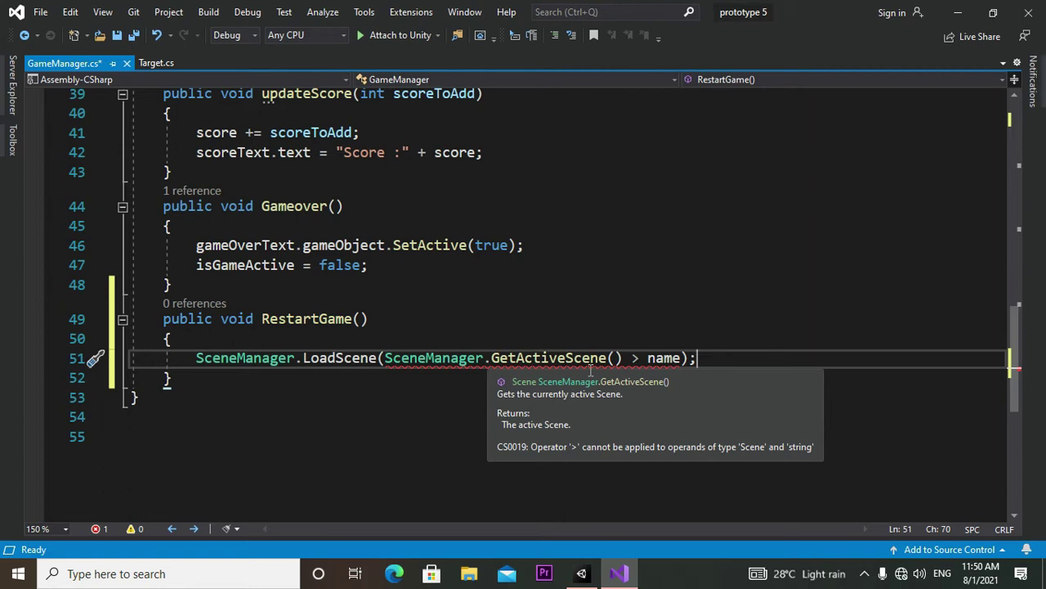
left_click(644, 363)
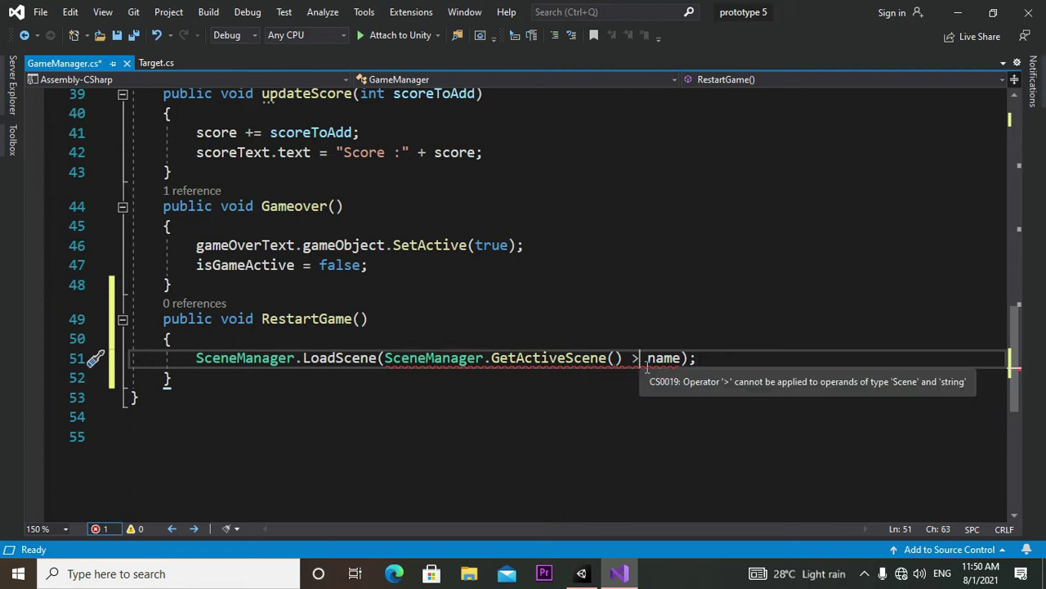
key("BackSpace")
type(".")
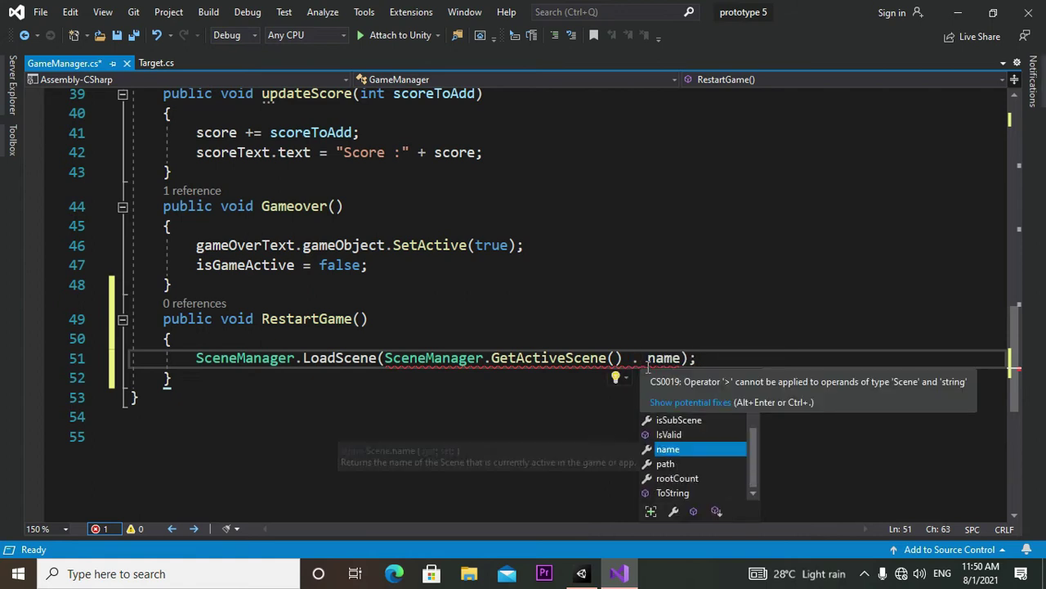
key("Escape")
key("BackSpace")
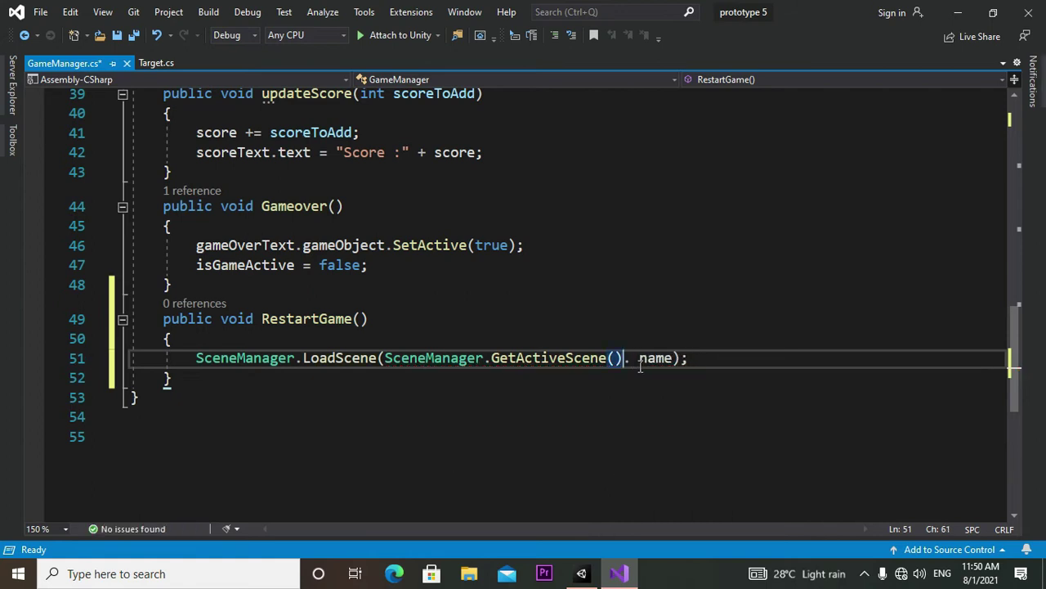
left_click(701, 448)
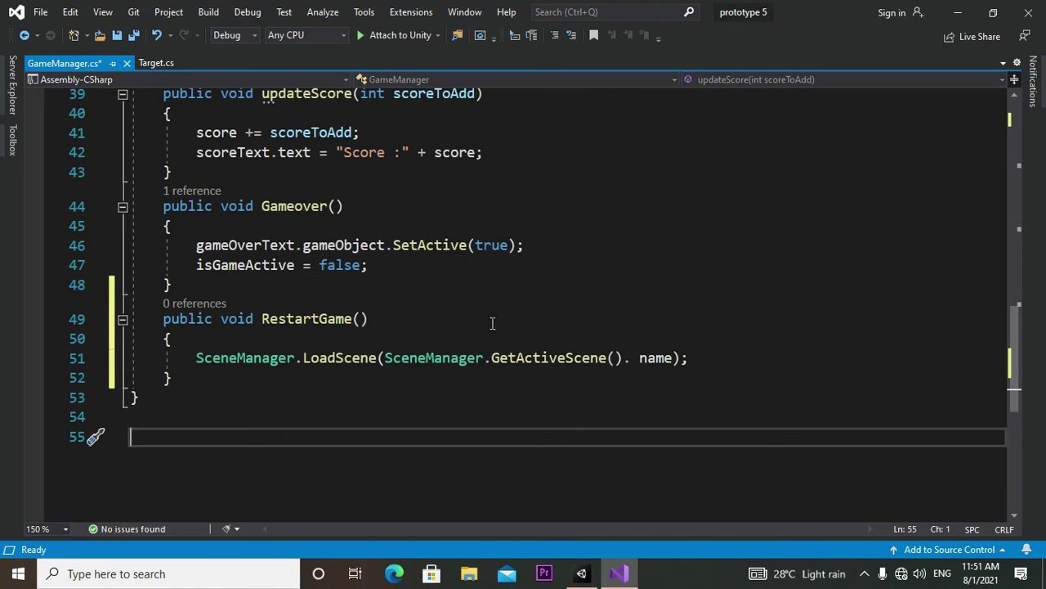
- Review the finished script and return to the Unity editor
scroll(388, 355, "up", 3)
scroll(389, 357, "up", 5)
scroll(388, 355, "down", 7)
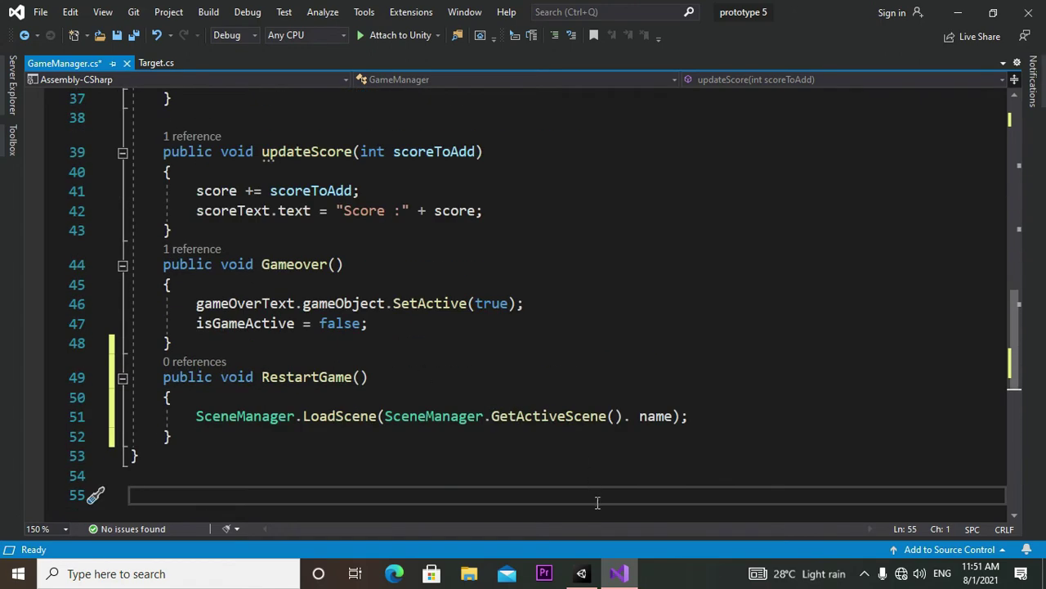
left_click(573, 576)
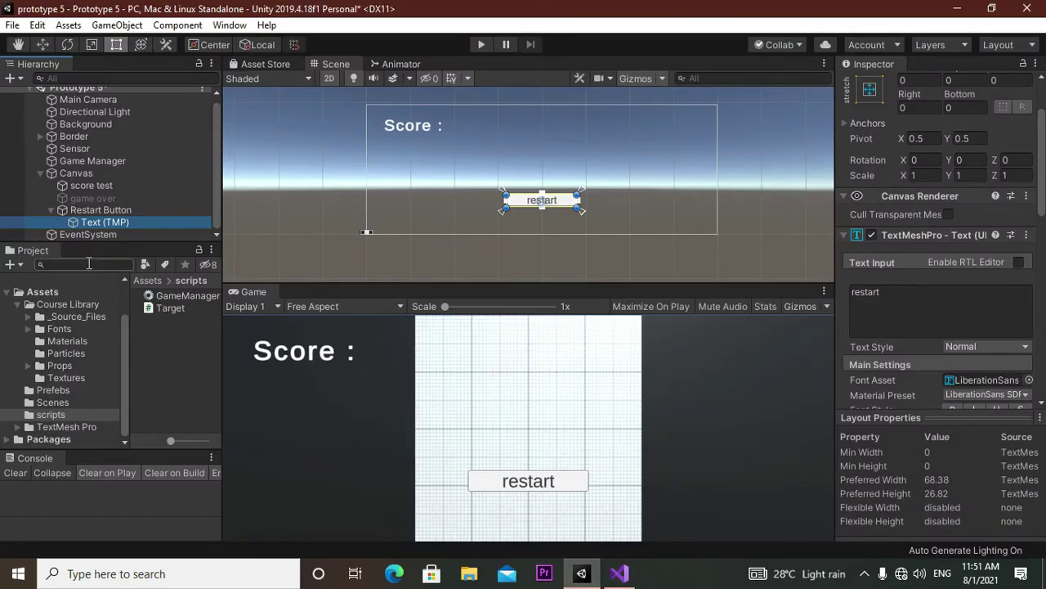
- Add an On Click () entry to Restart Button and drag GameManager into its None (Object) field
left_click(84, 209)
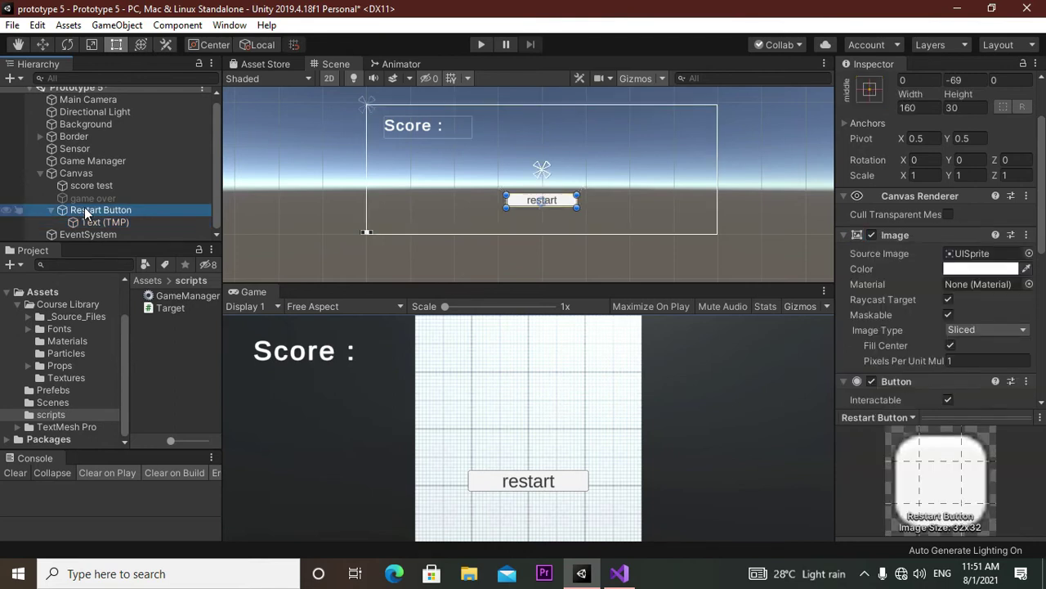
scroll(881, 302, "down", 5)
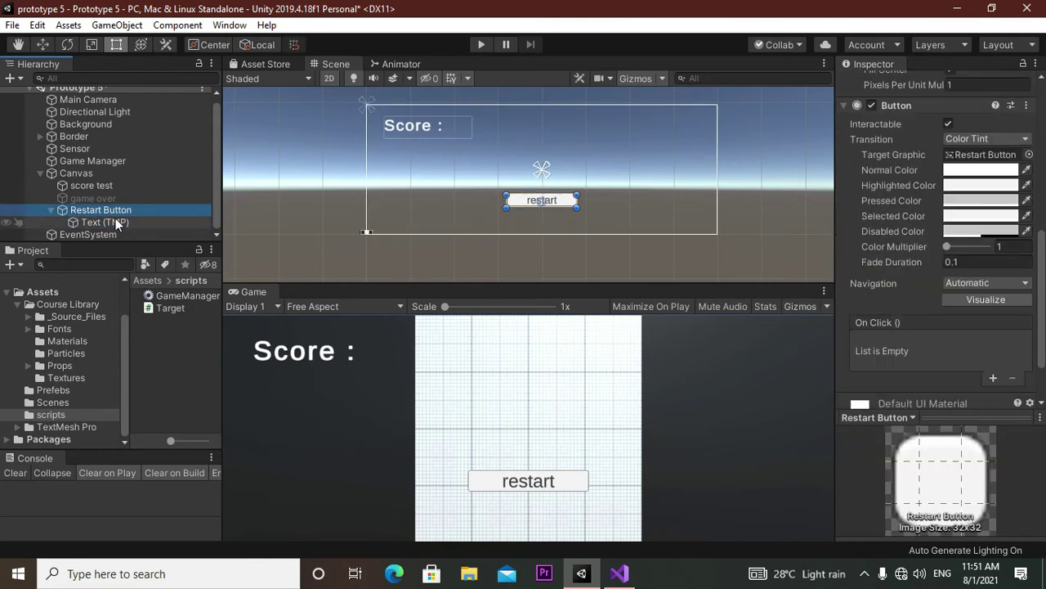
left_click(53, 212)
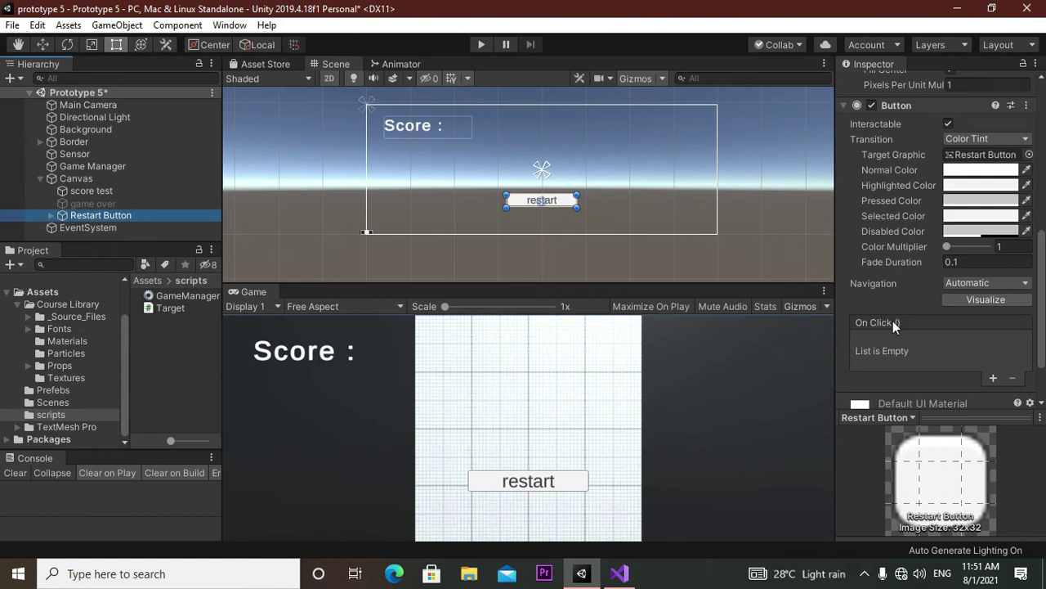
left_click(994, 377)
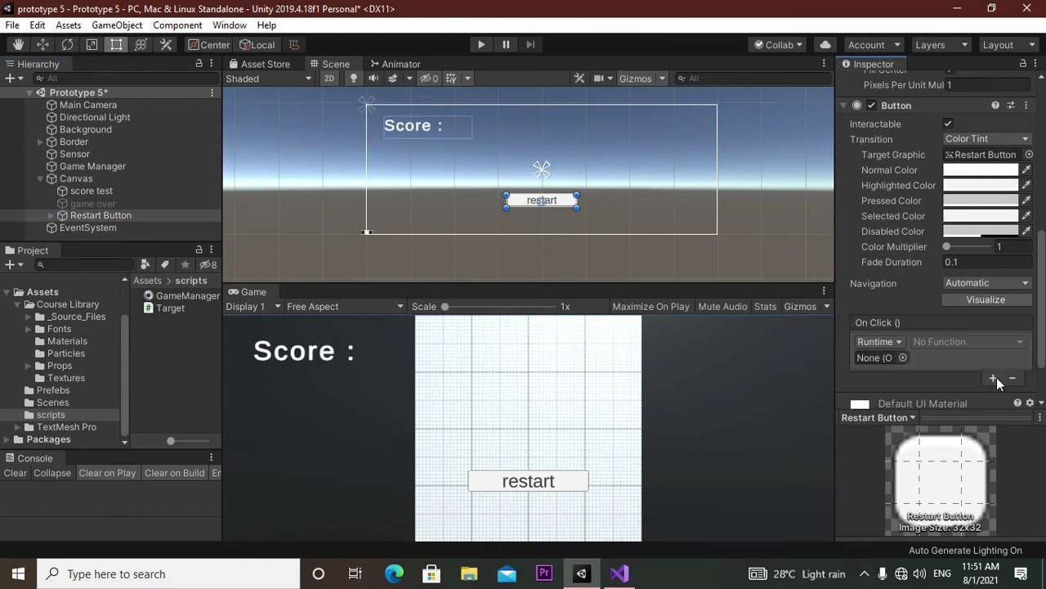
left_click(885, 343)
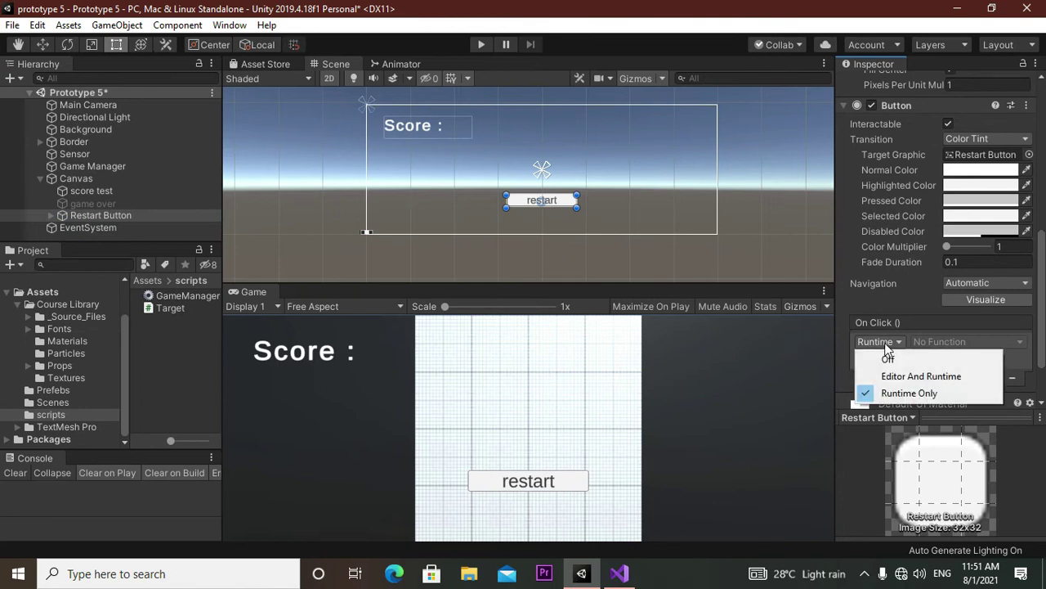
left_click(886, 345)
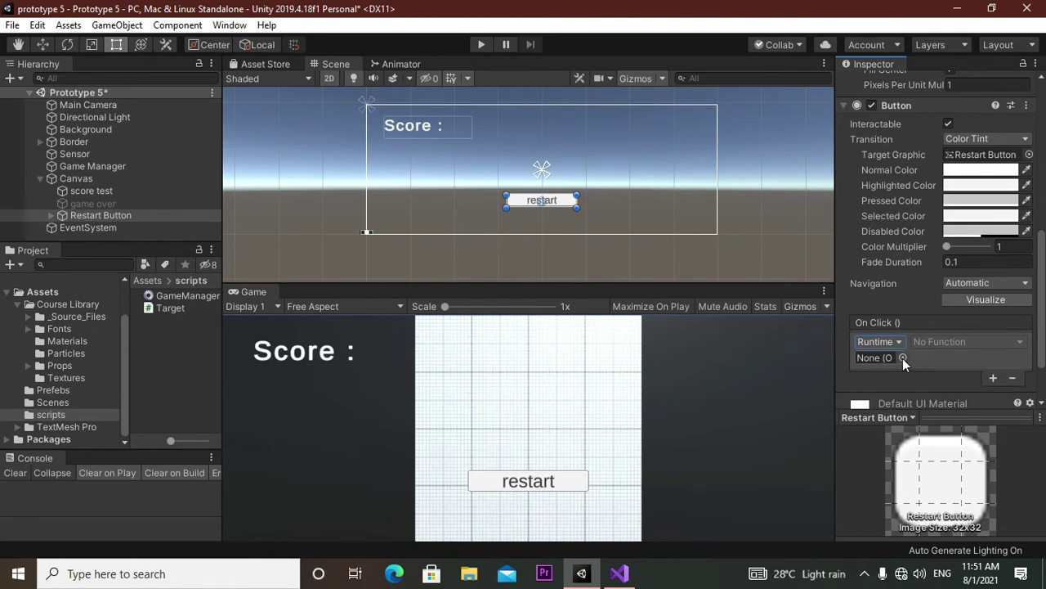
left_click(902, 359)
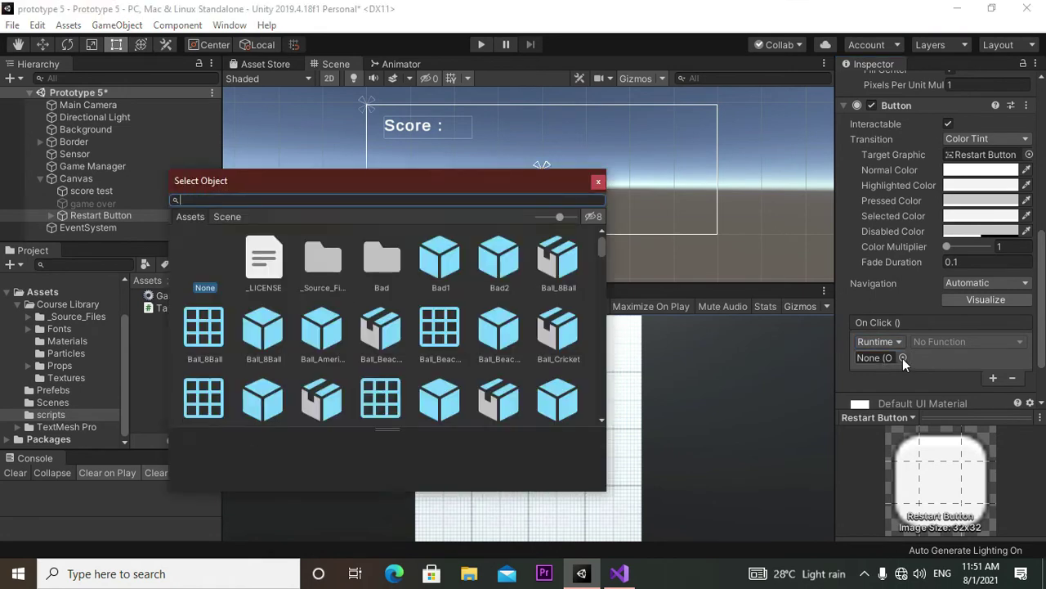
left_click(602, 185)
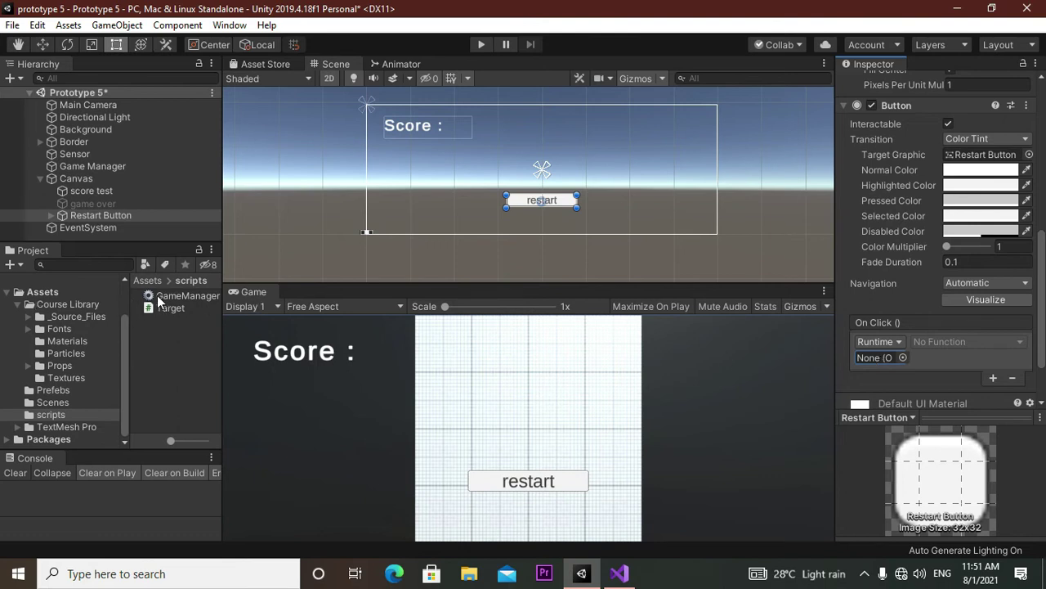
left_click_drag(159, 298, 870, 291)
left_click(945, 275)
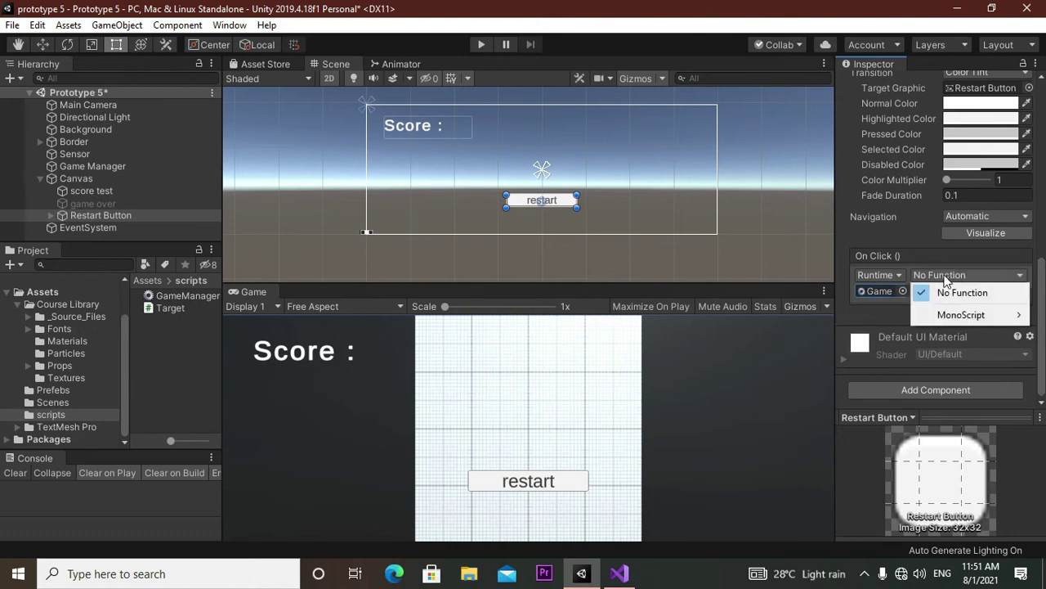
mouse_move(949, 315)
left_click(880, 289)
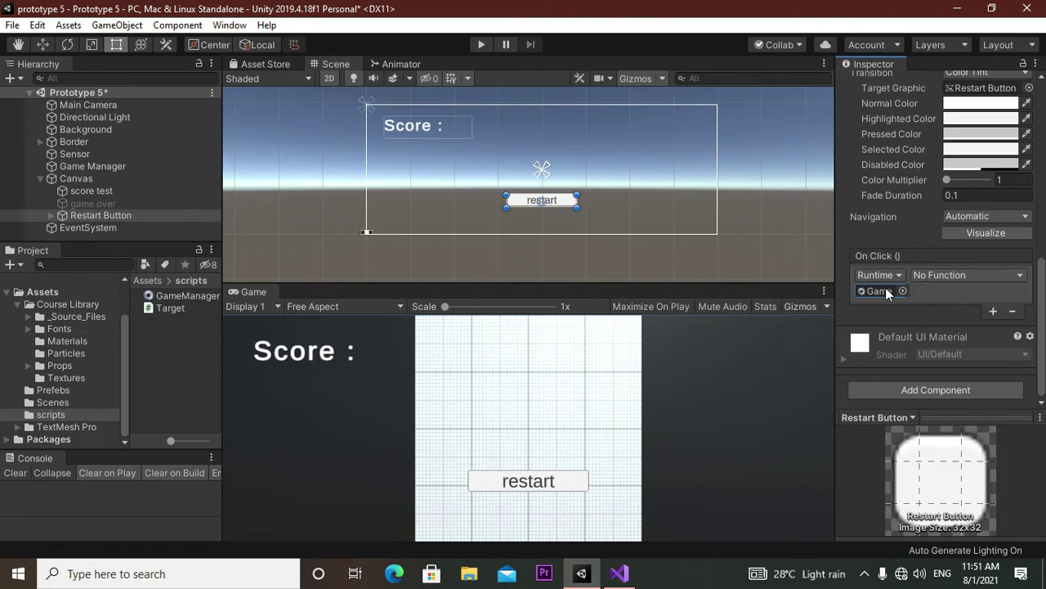
left_click(72, 165)
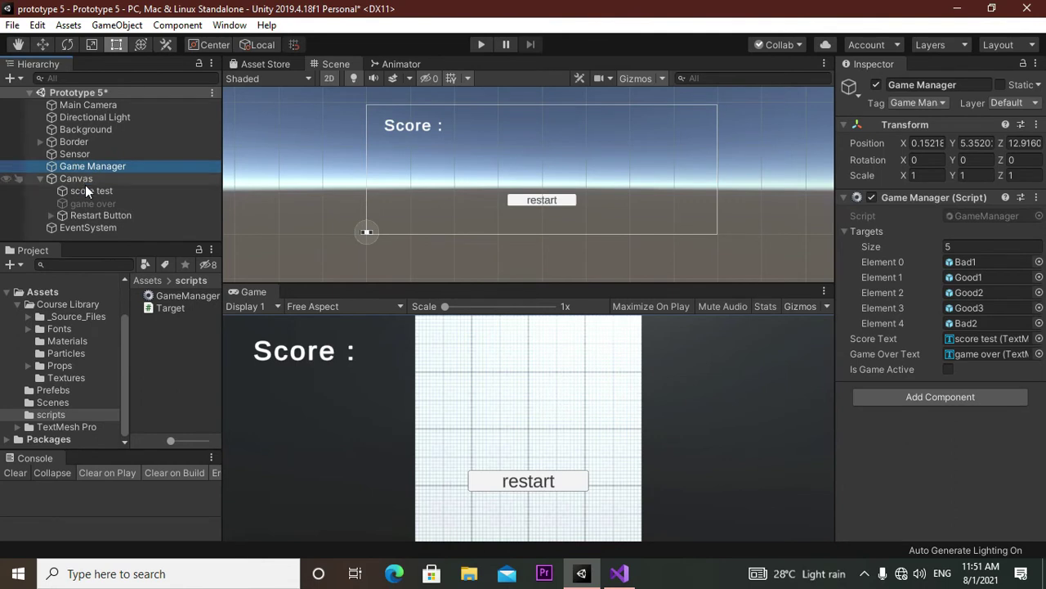
left_click(80, 214)
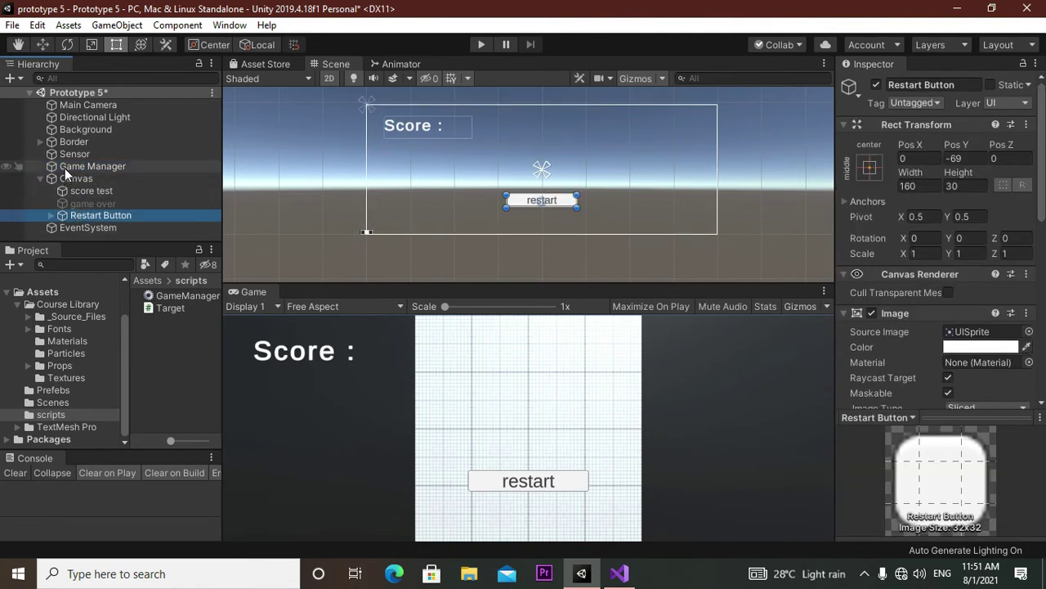
scroll(991, 343, "down", 10)
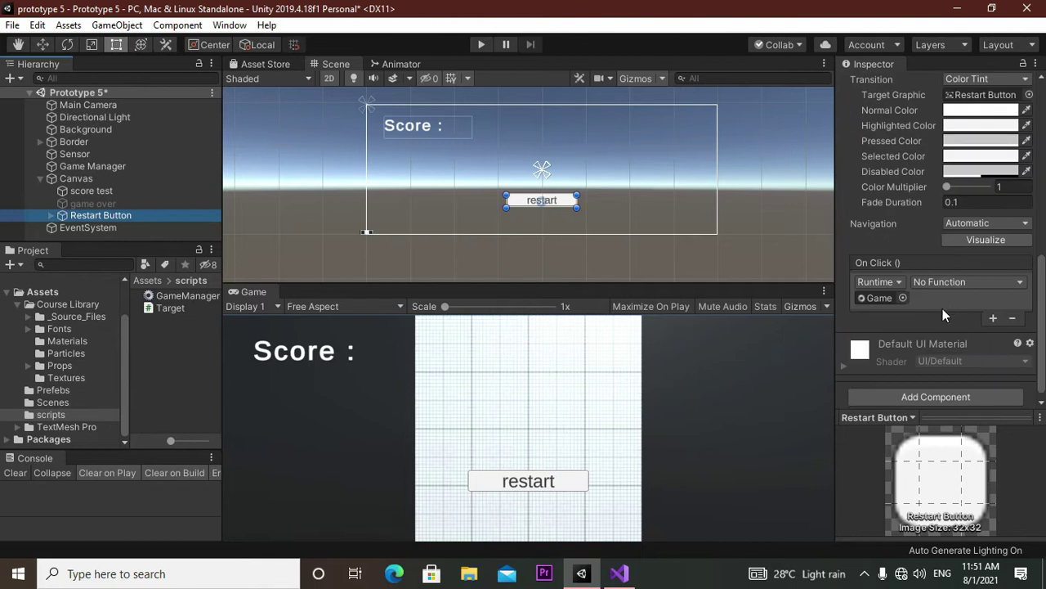
- Assign the Game Manager object as the Restart Button's On Click target and browse its functions
mouse_move(83, 161)
left_mouse_down()
mouse_move(1045, 373)
mouse_move(884, 300)
left_mouse_up()
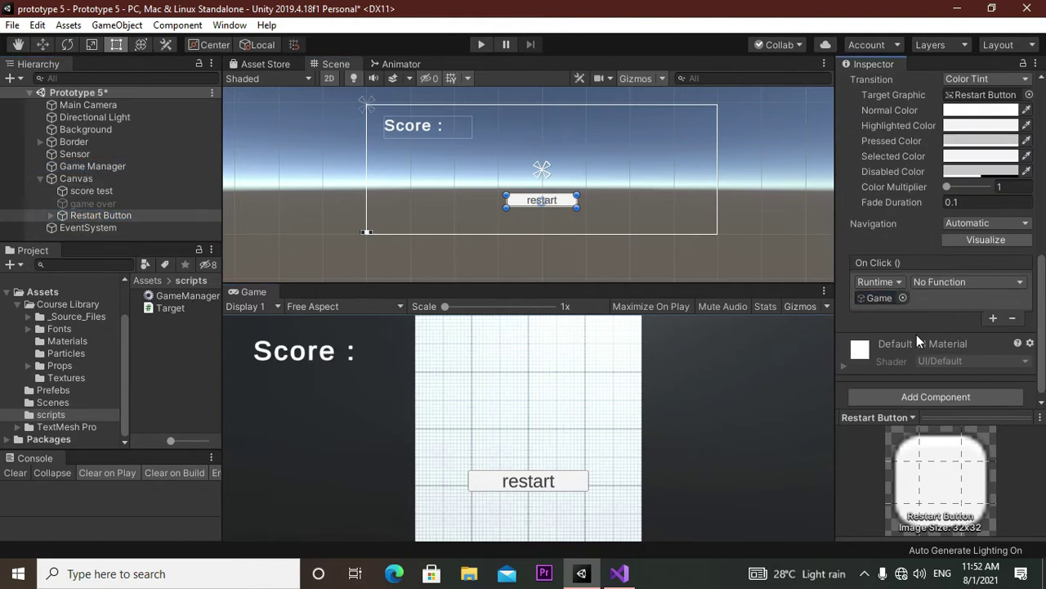
left_click(938, 286)
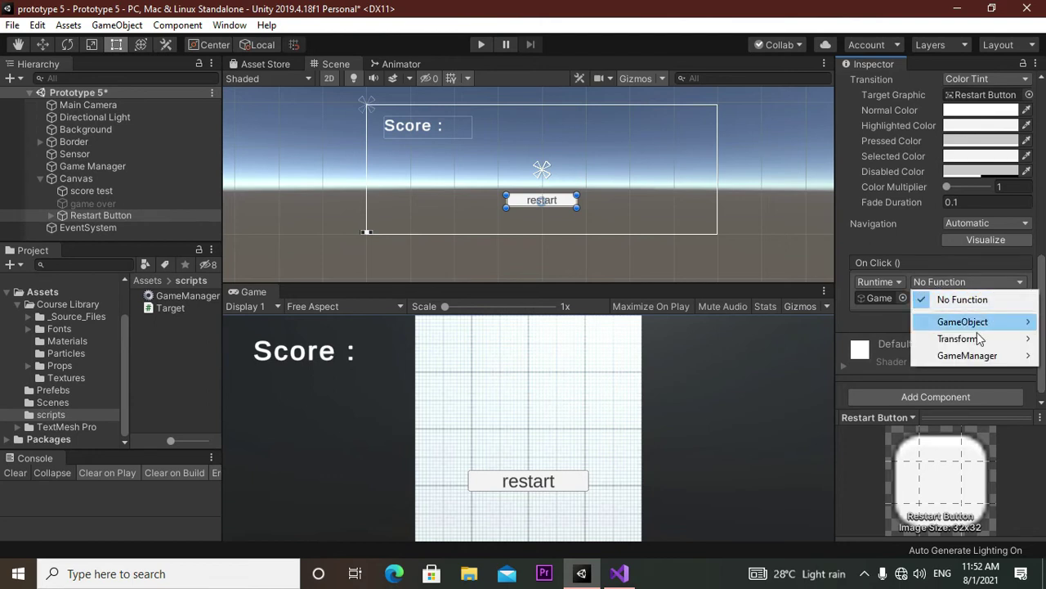
mouse_move(981, 325)
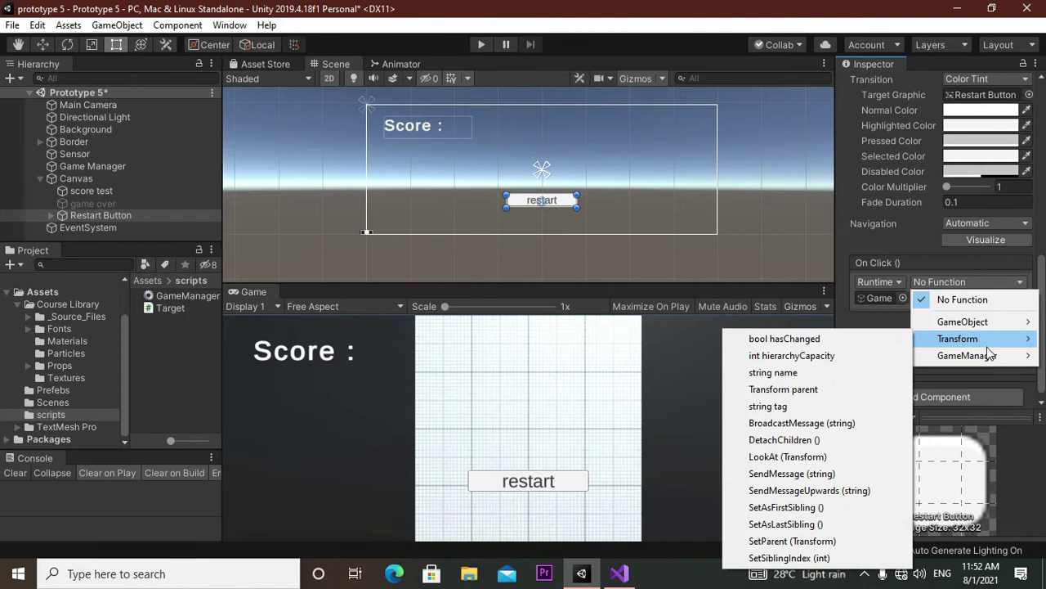
mouse_move(992, 361)
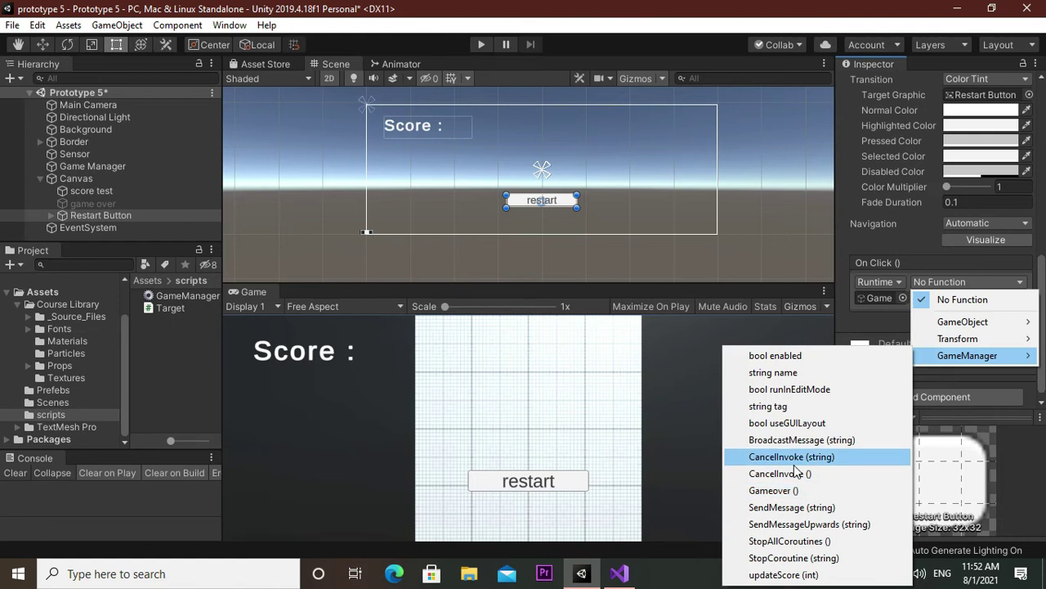
mouse_move(951, 343)
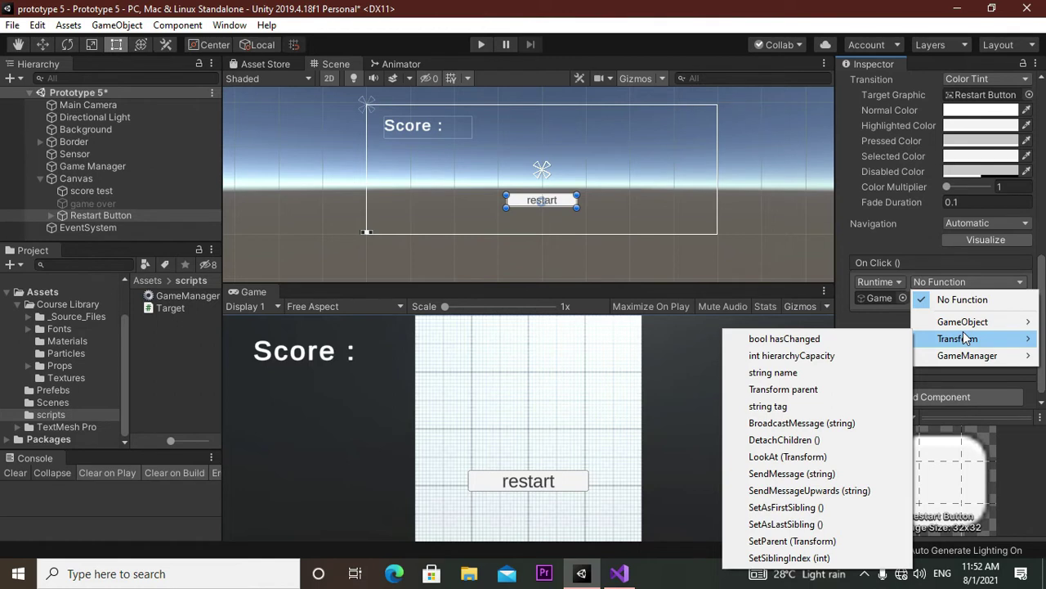
mouse_move(969, 358)
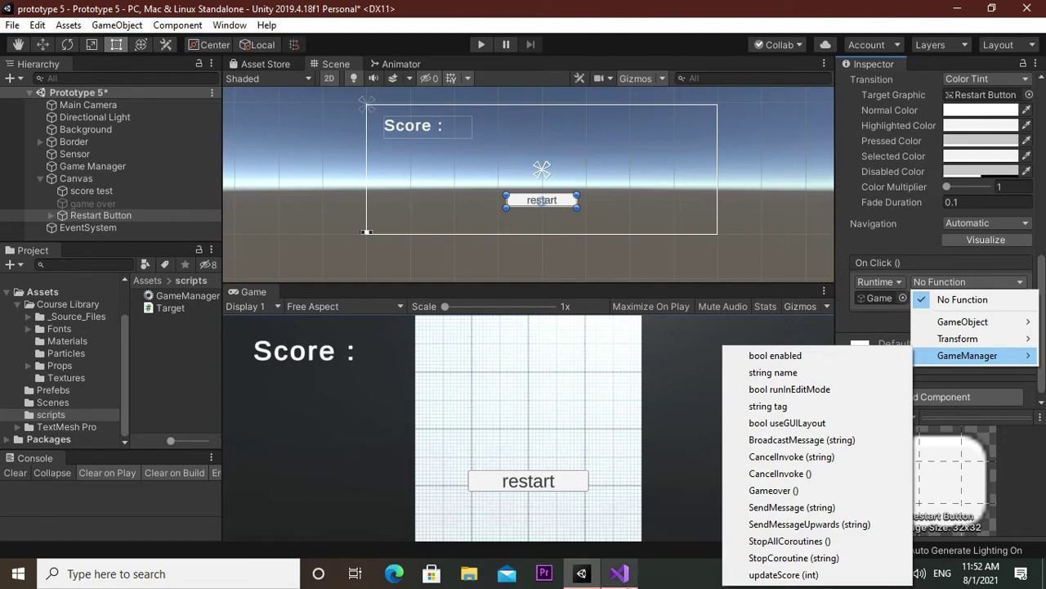
- Save the GameManager script with its RestartGame method in Visual Studio, then return to Unity
left_click(619, 573)
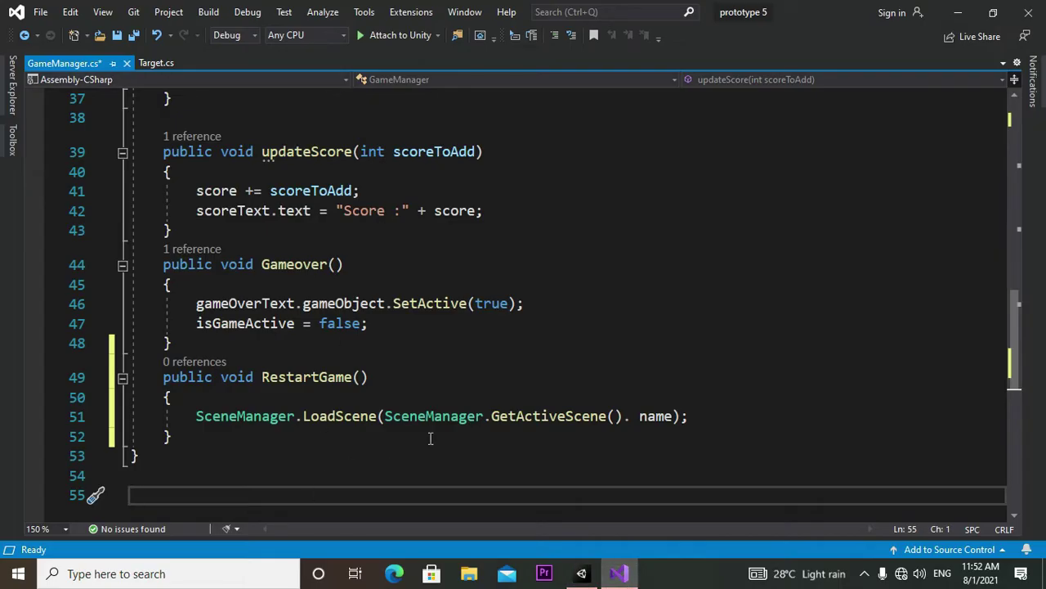
left_click(128, 36)
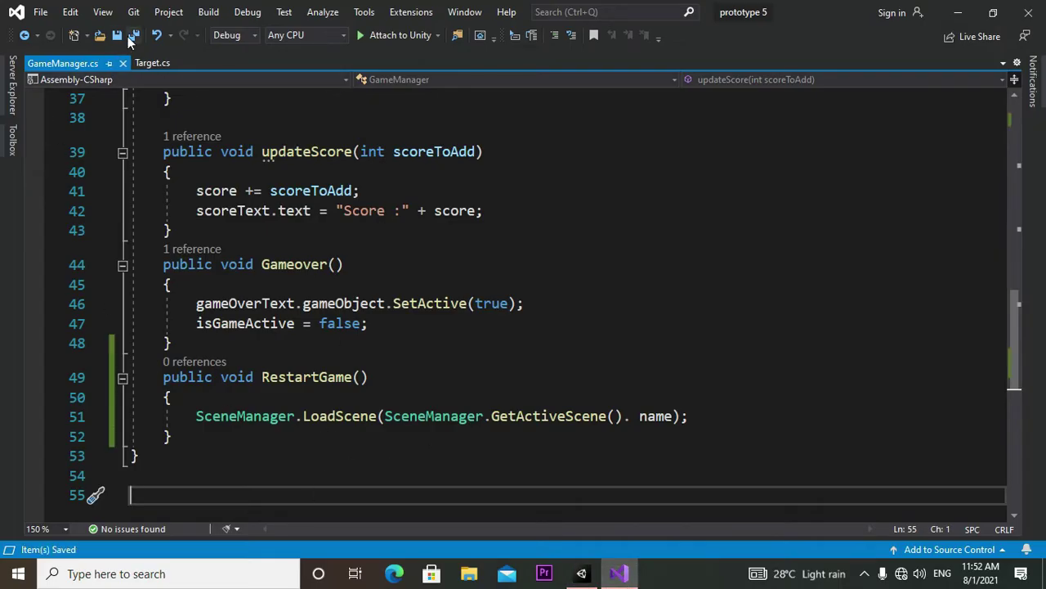
left_click(581, 573)
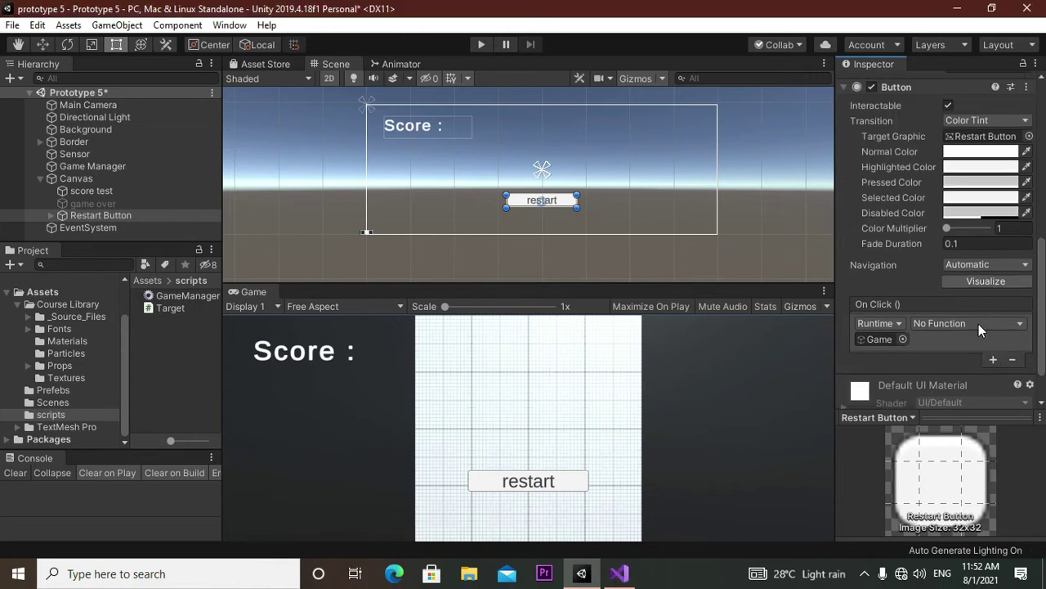
- Set the Restart Button's On Click function to GameManager > RestartGame()
left_click(1022, 325)
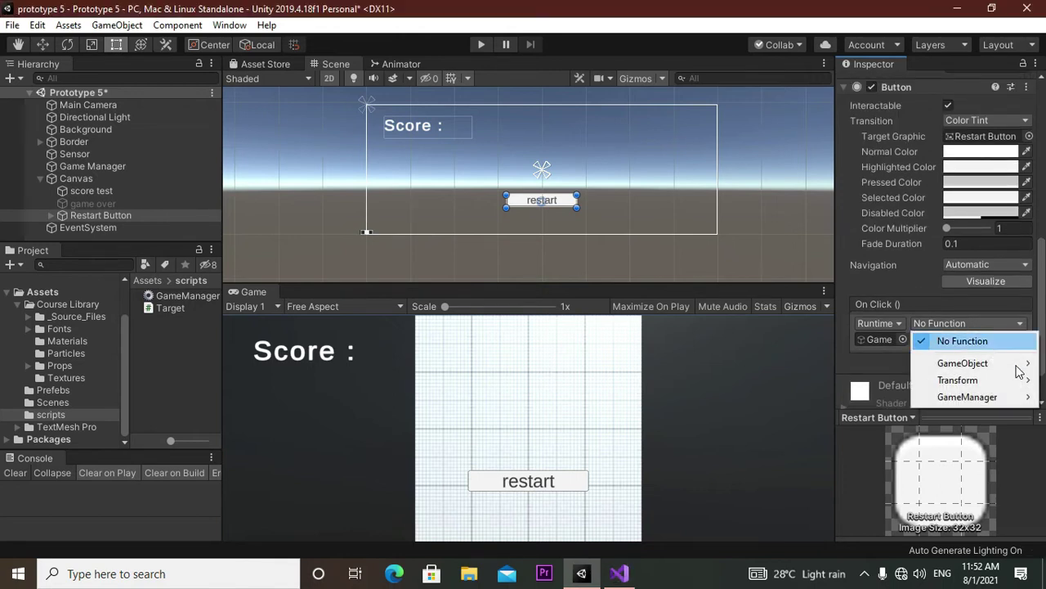
mouse_move(1020, 384)
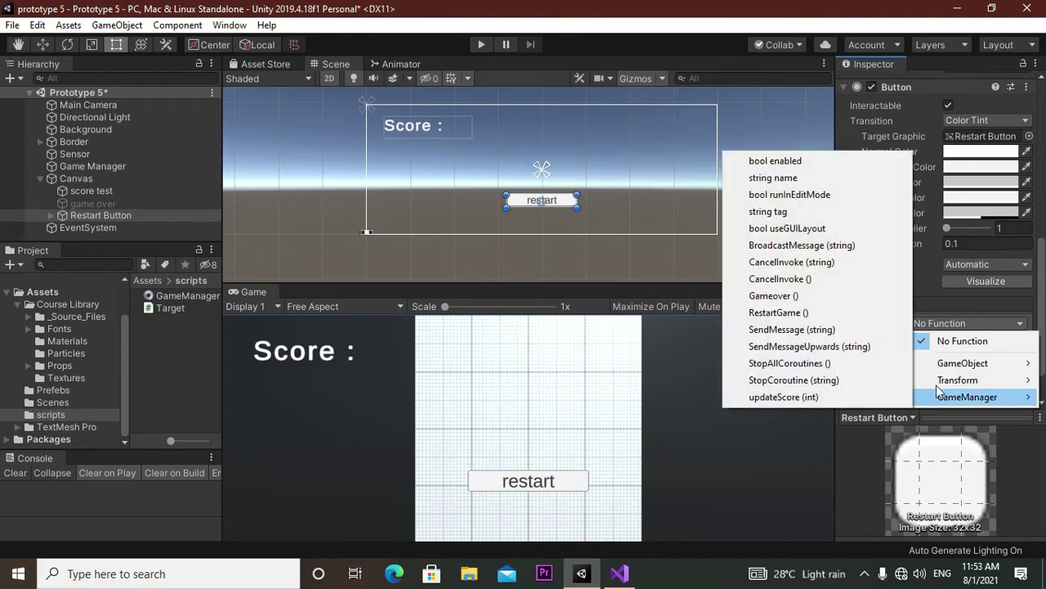
left_click(781, 312)
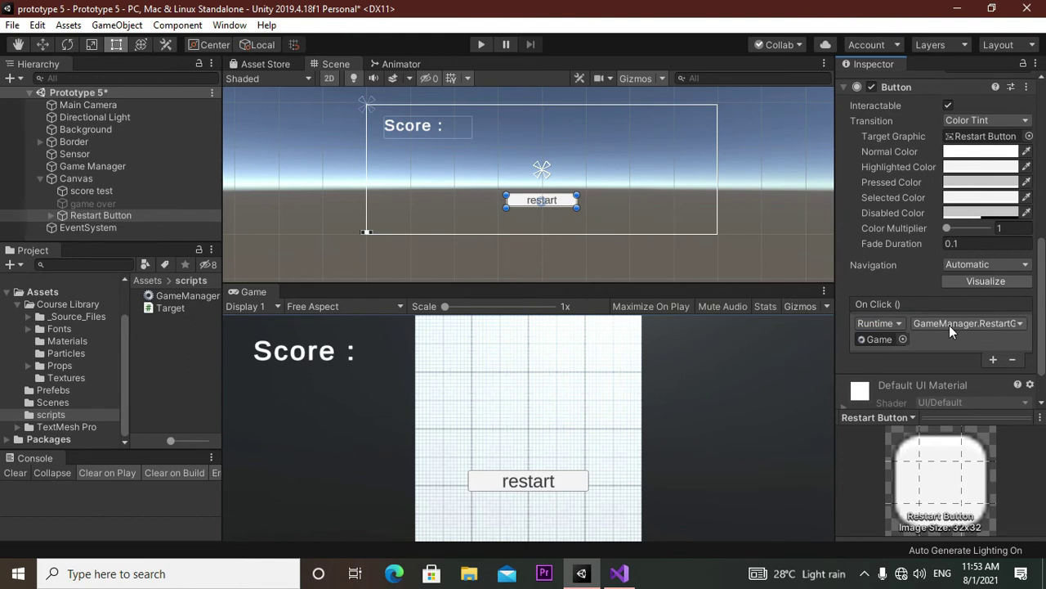
- Untick the Restart Button's active checkbox to hide it, then go back to GameManager.cs
left_click(570, 209)
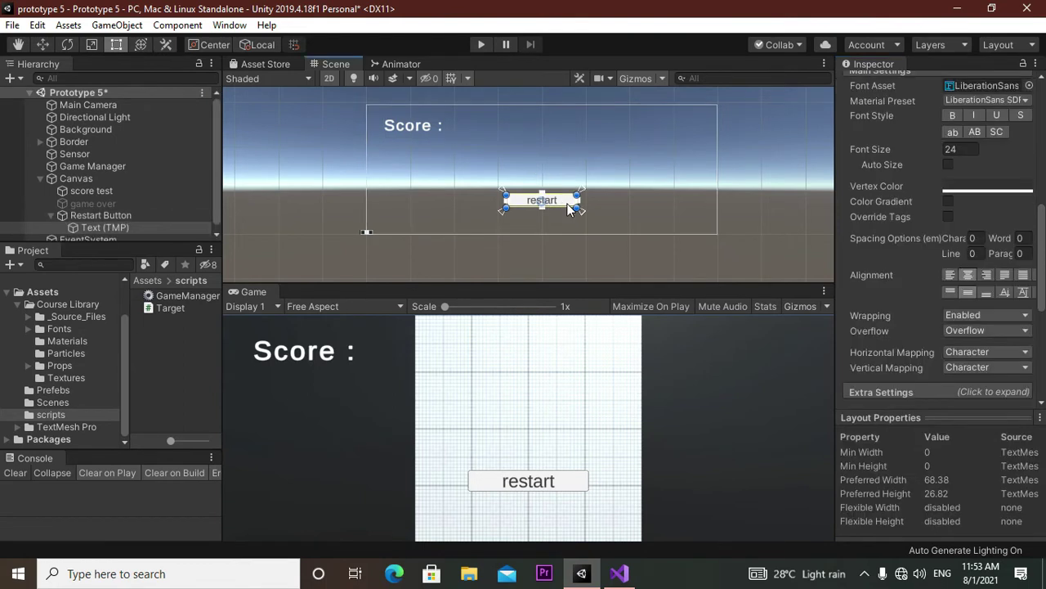
left_click(99, 217)
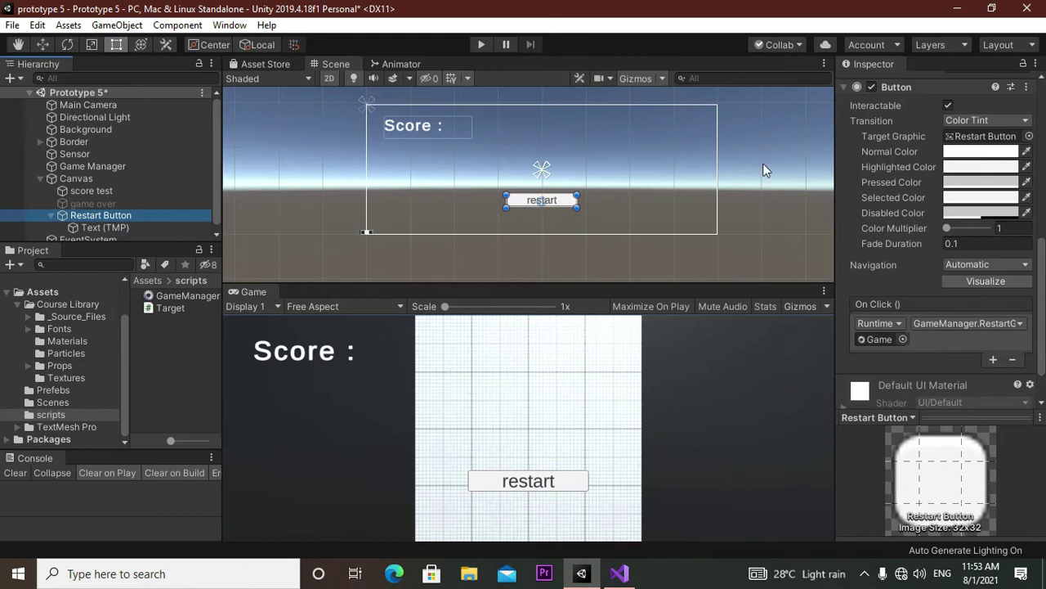
left_click(872, 87)
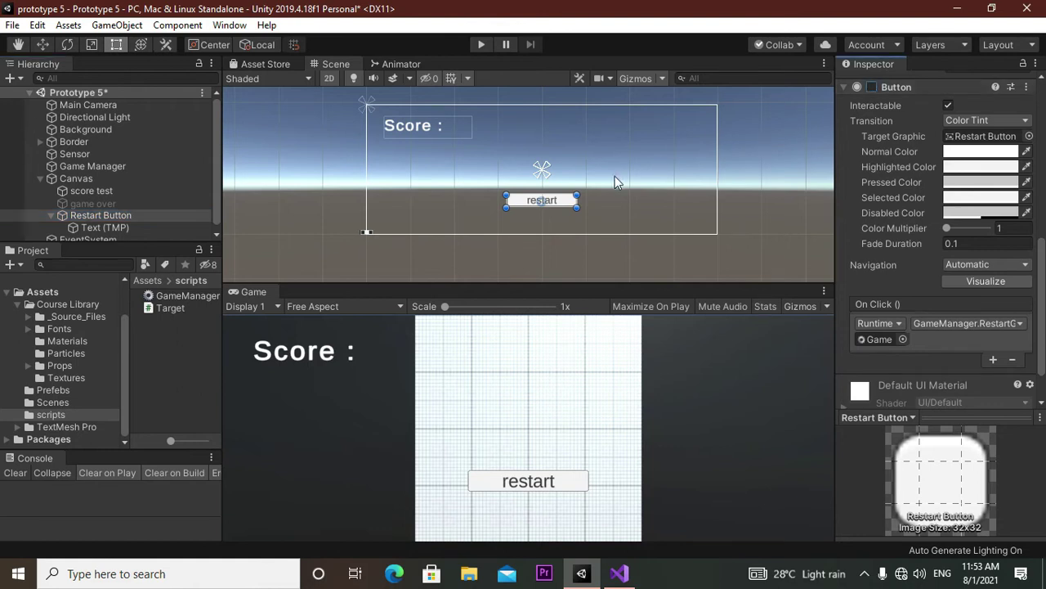
scroll(883, 98, "up", 5)
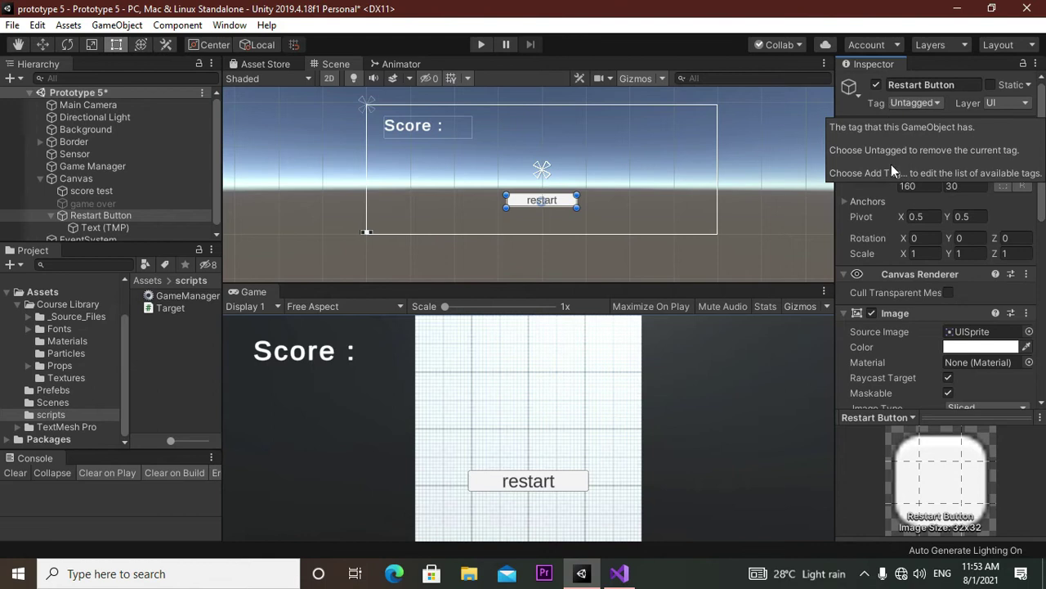
scroll(891, 167, "down", 3)
scroll(898, 182, "down", 1)
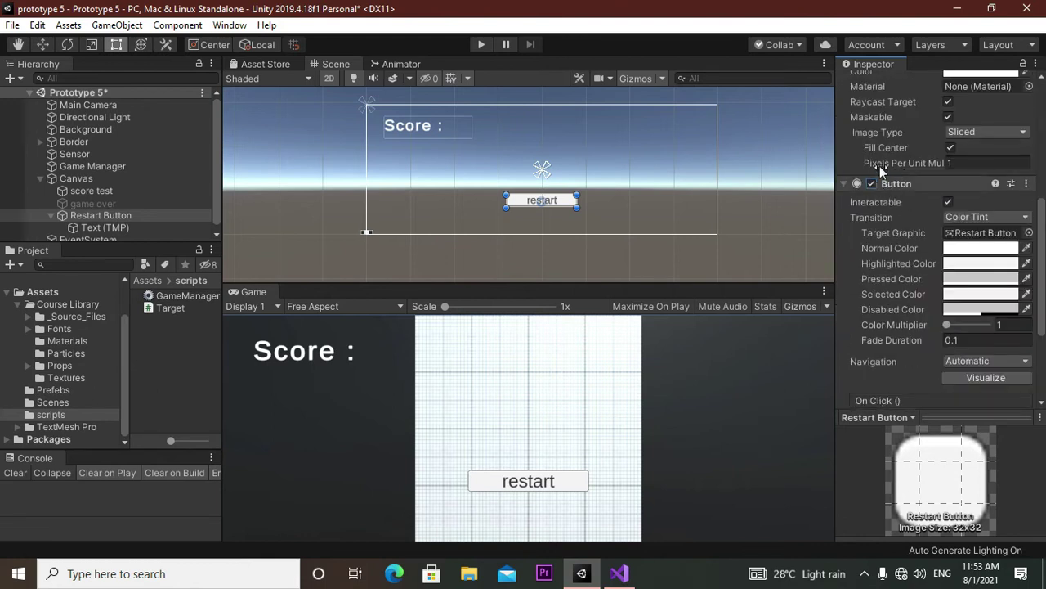
scroll(879, 165, "up", 5)
left_click(877, 85)
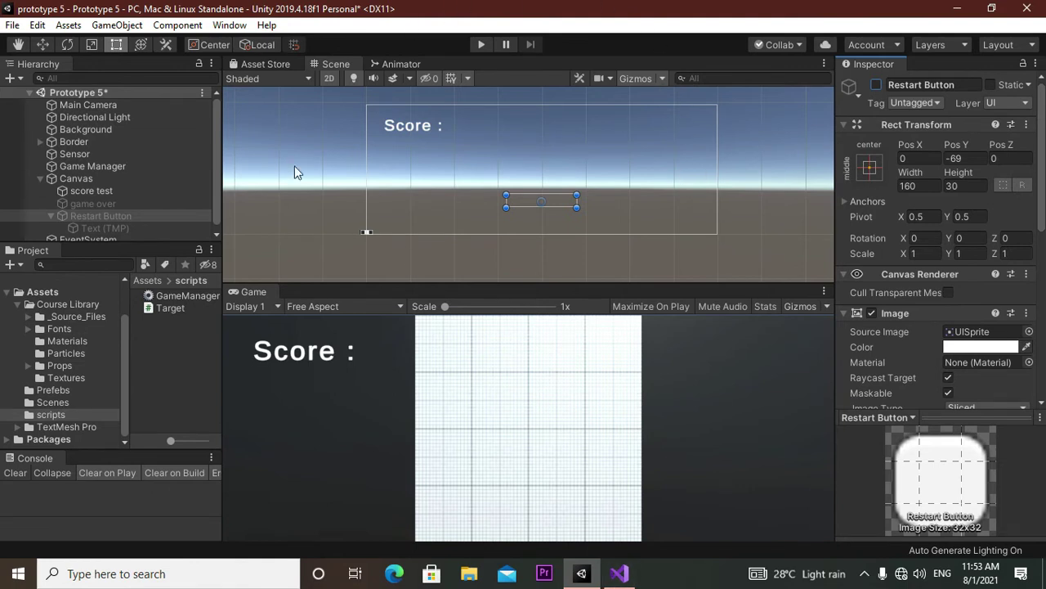
left_click(619, 573)
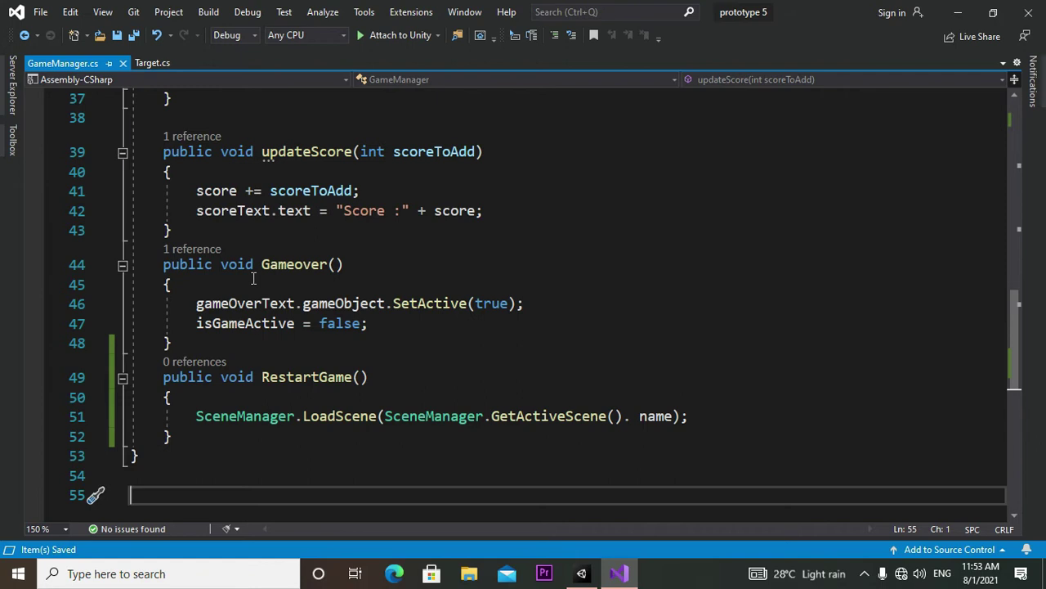
- Add a new line 6 below the SceneManagement directive and begin 'using UnityEngine' via IntelliSense
scroll(254, 279, "up", 5)
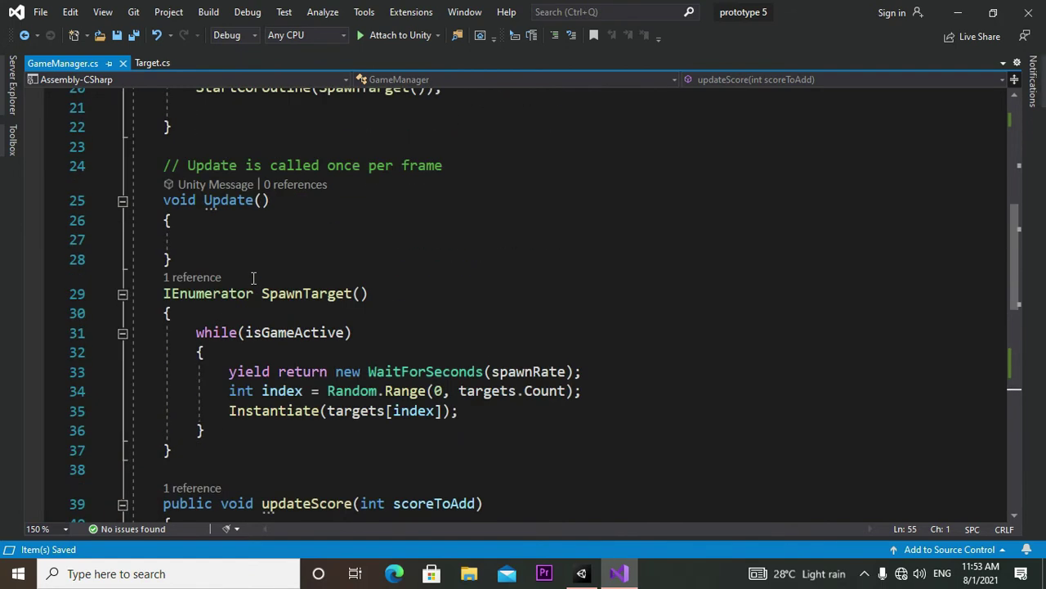
scroll(253, 279, "up", 7)
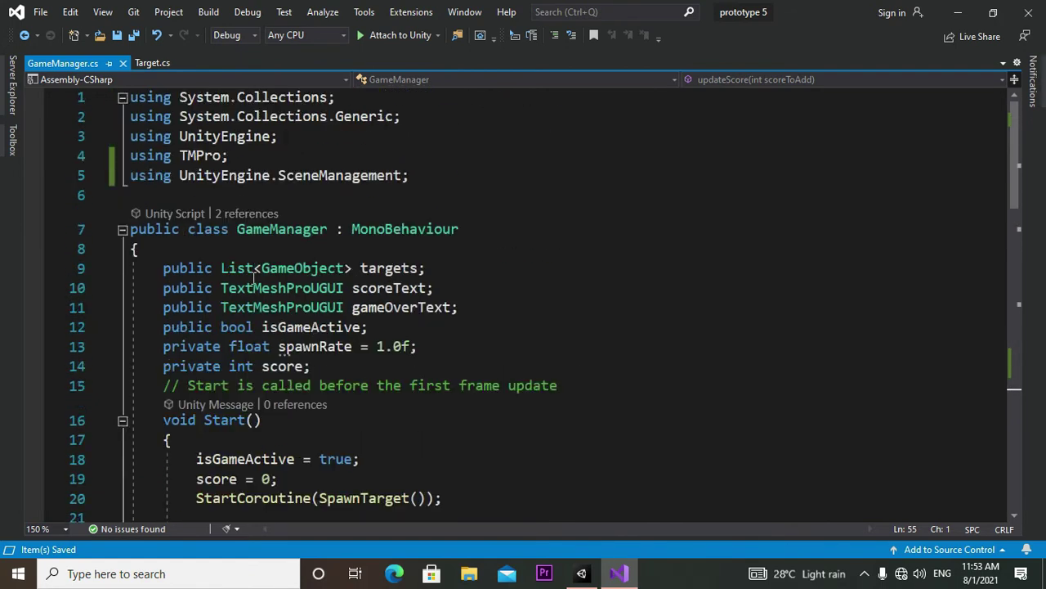
left_click(419, 180)
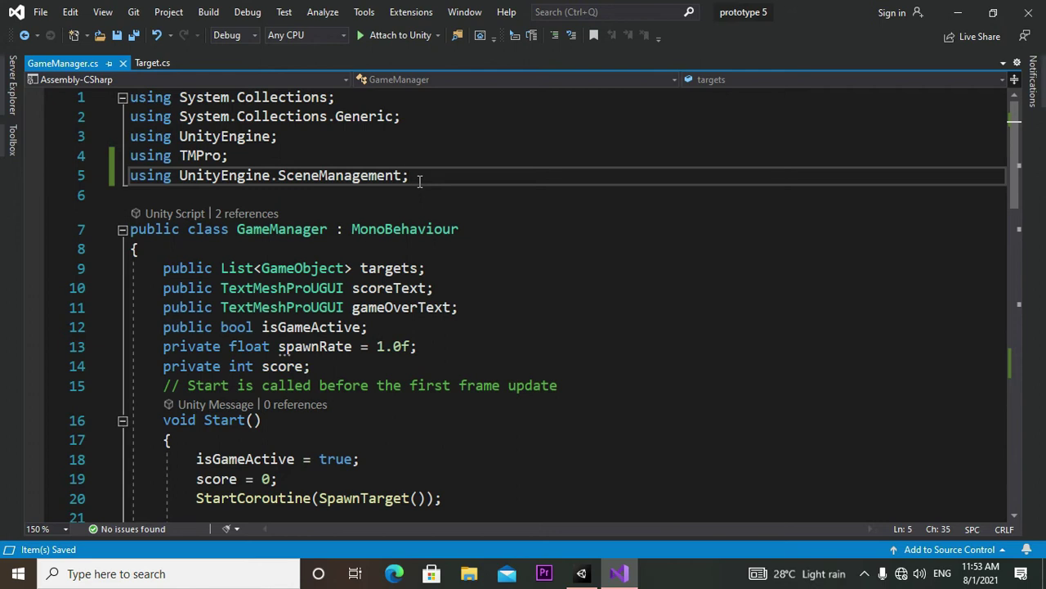
key("Return")
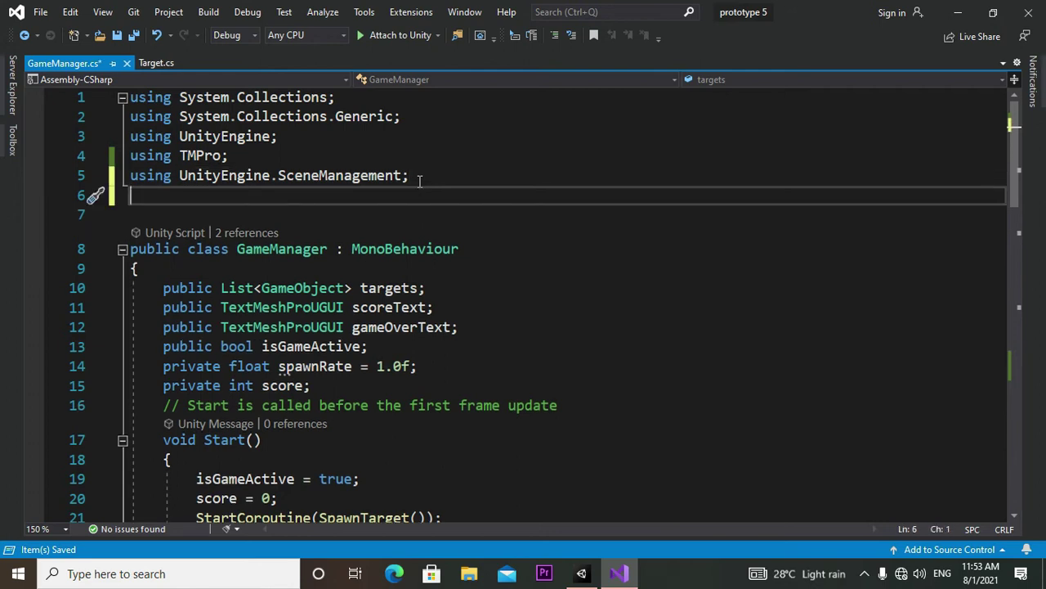
type("usin")
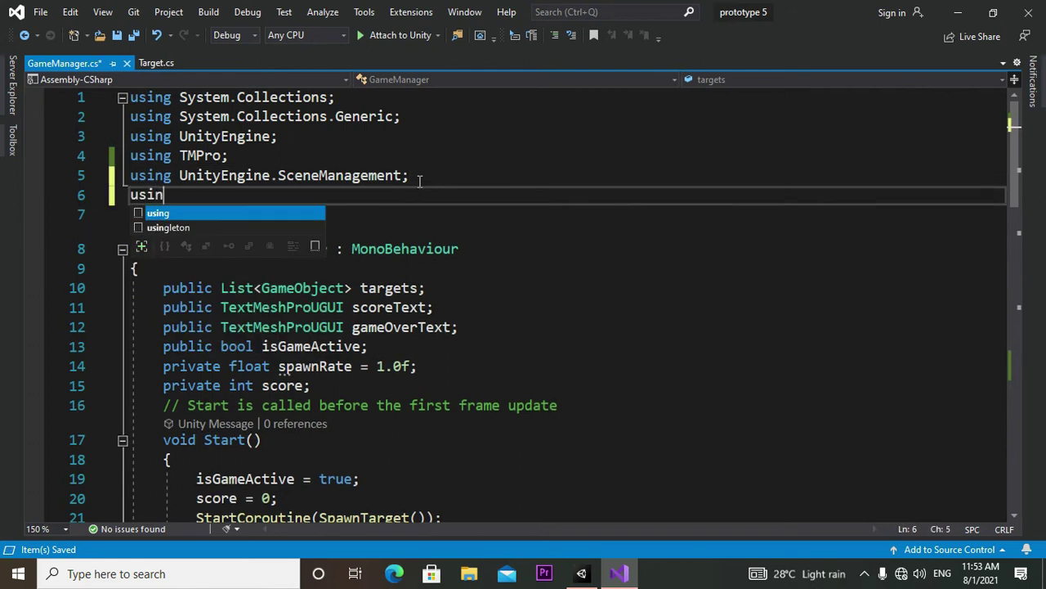
type("g")
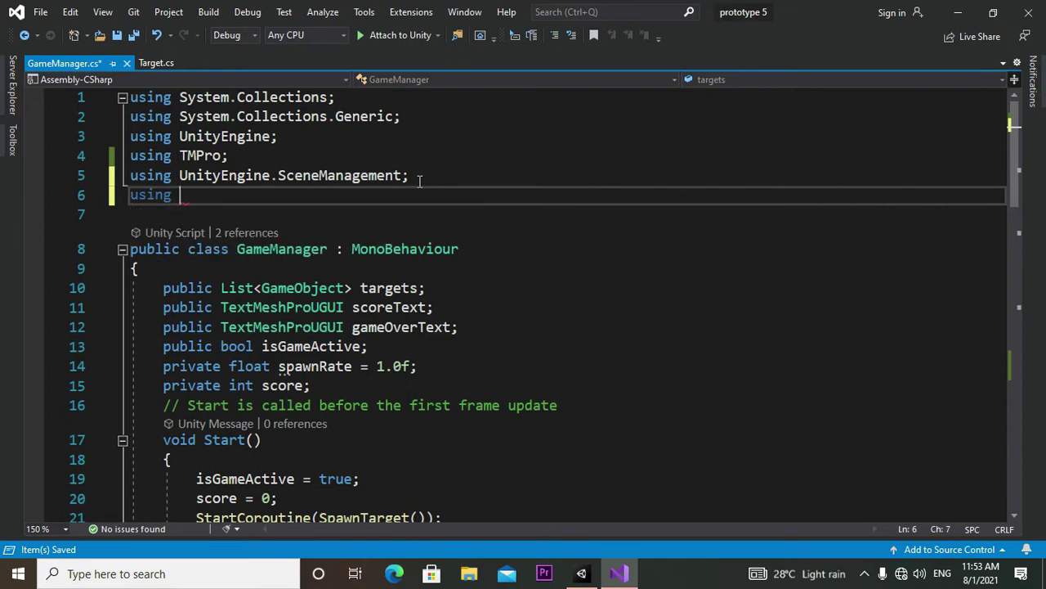
type(" U")
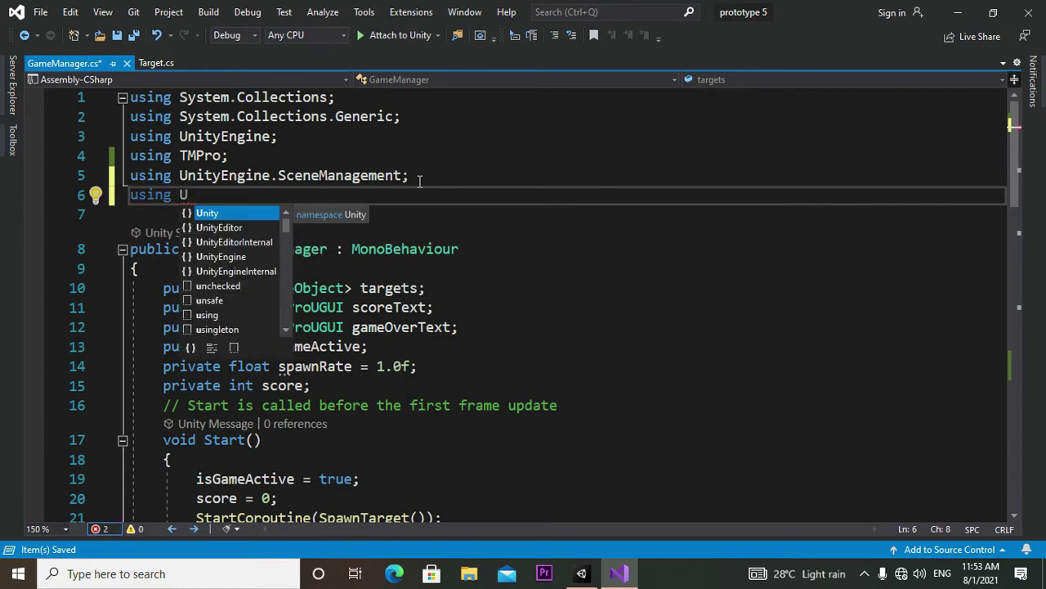
key("Down")
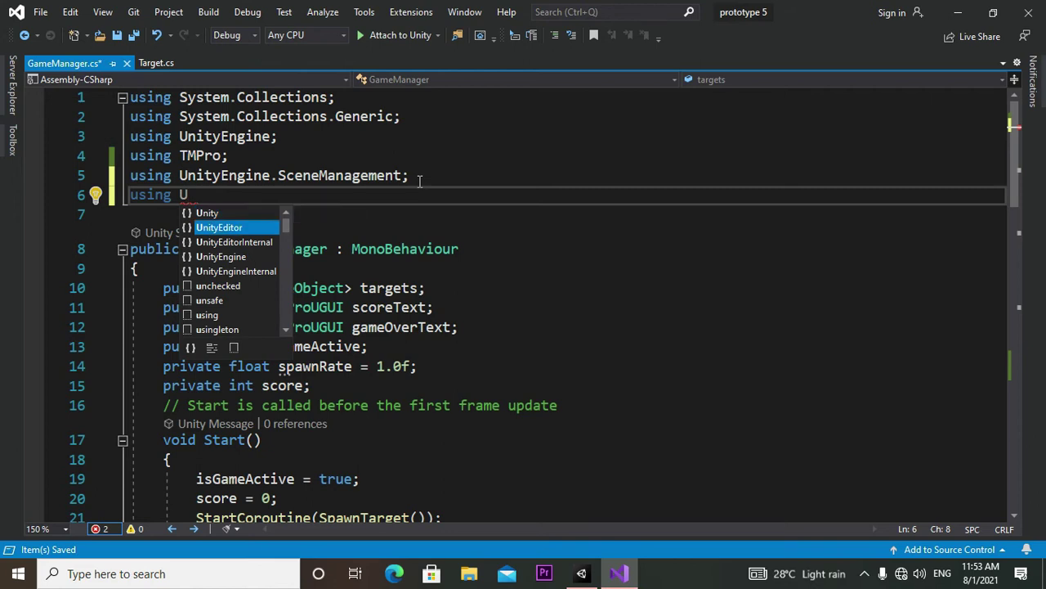
key("Down")
key("Down")
key("Tab")
- Finish the line as 'using UnityEngine.UI;', removing stray characters and the extra empty line
type(".")
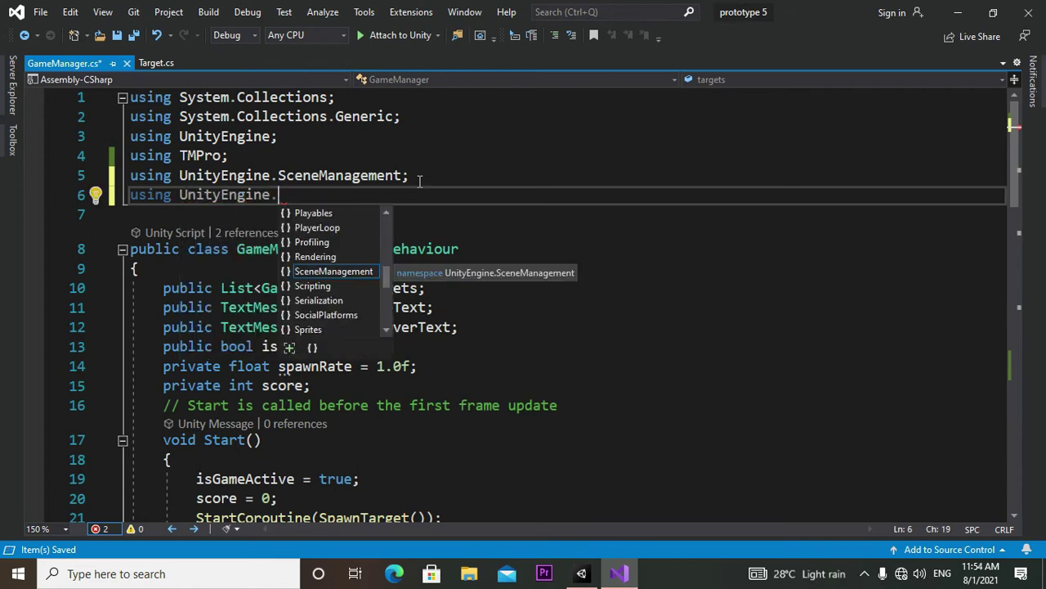
type("U")
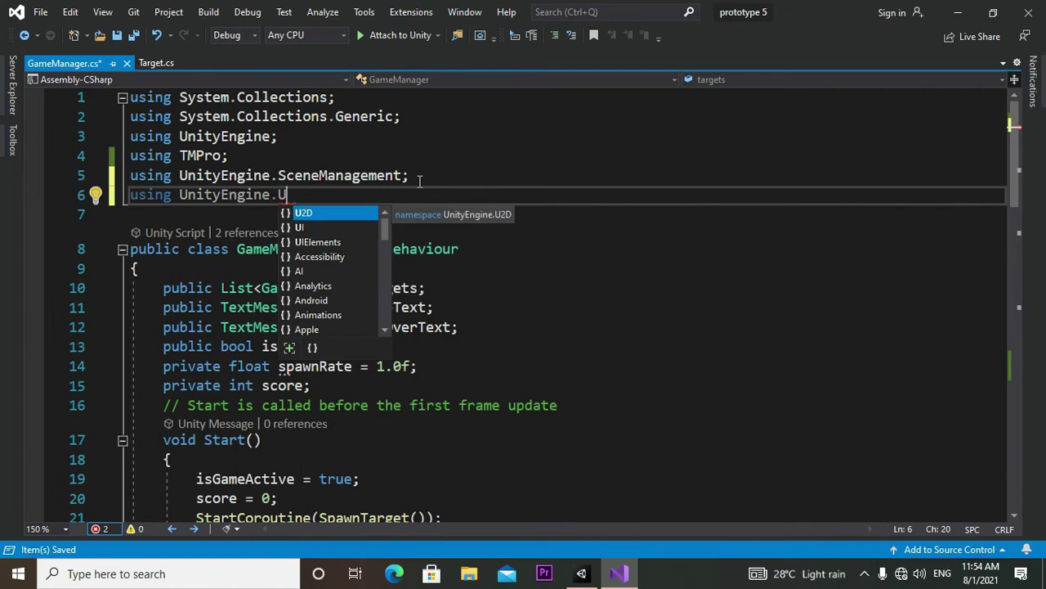
key("Escape")
key("Down")
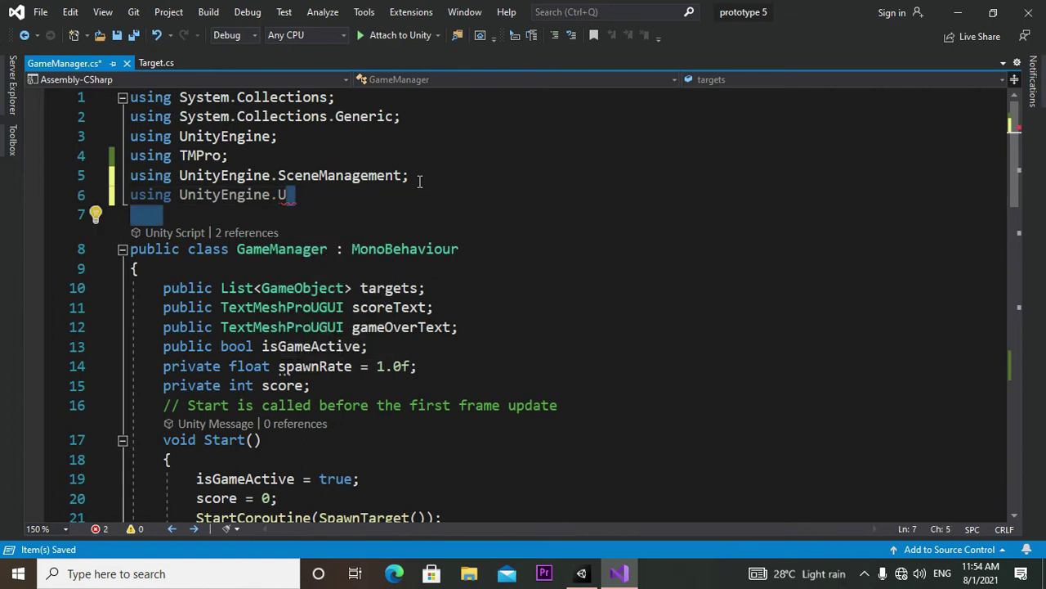
key("BackSpace")
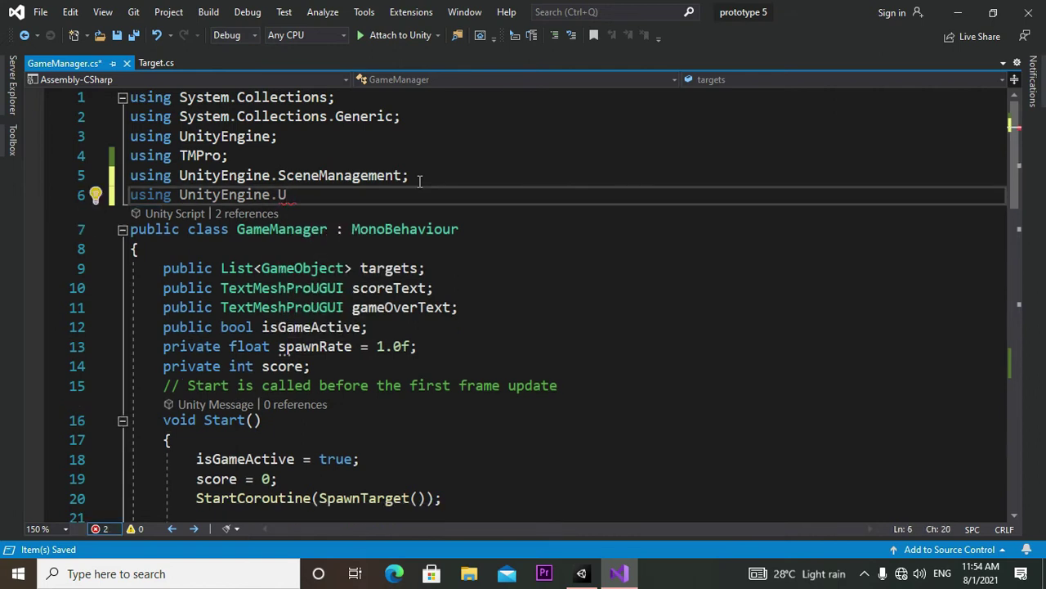
key("BackSpace")
key("BackSpace")
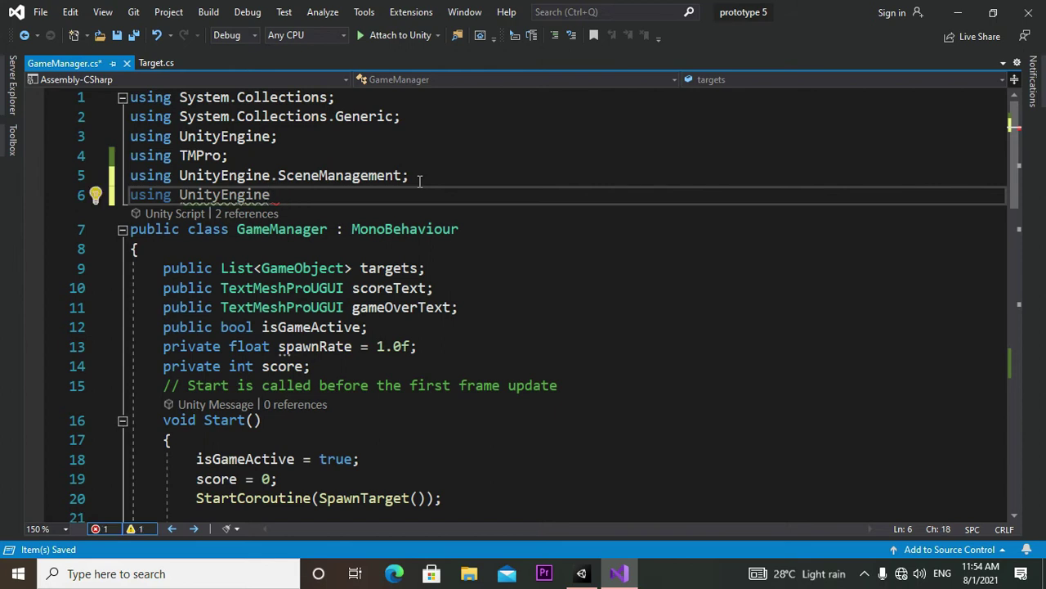
type(".u")
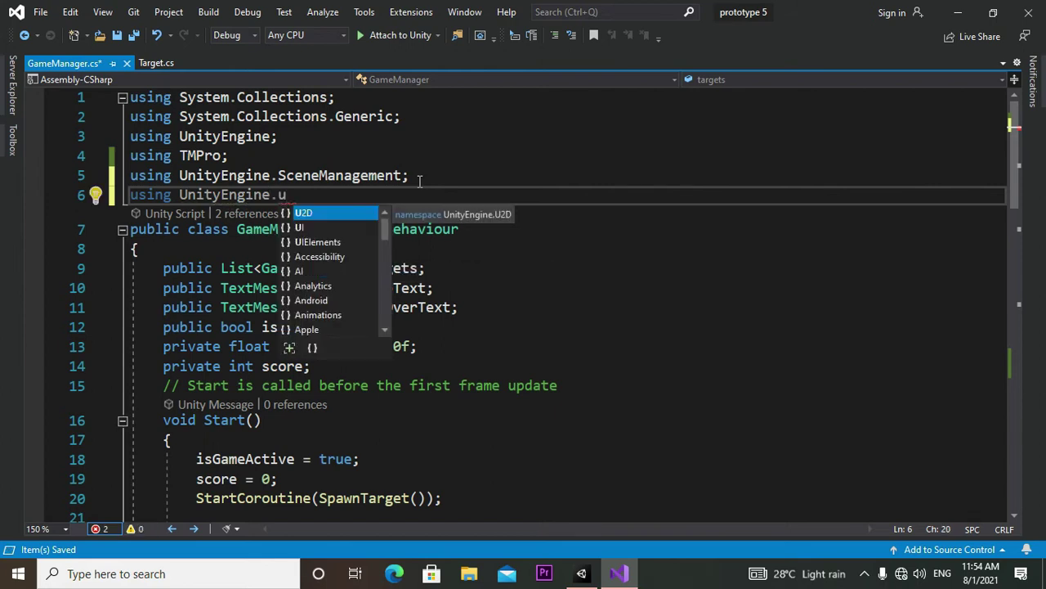
double_click(309, 228)
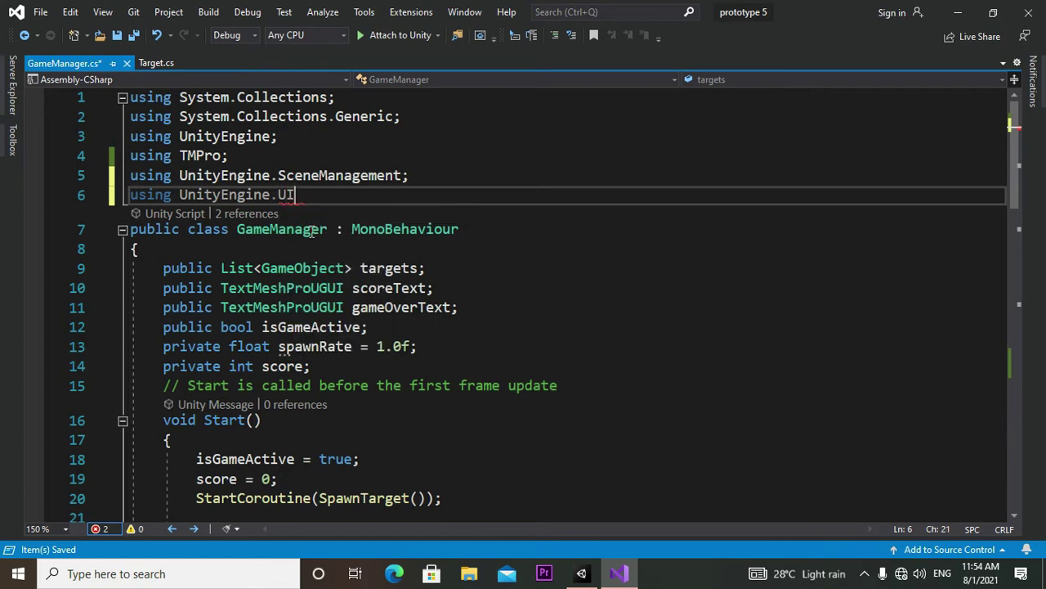
type(";")
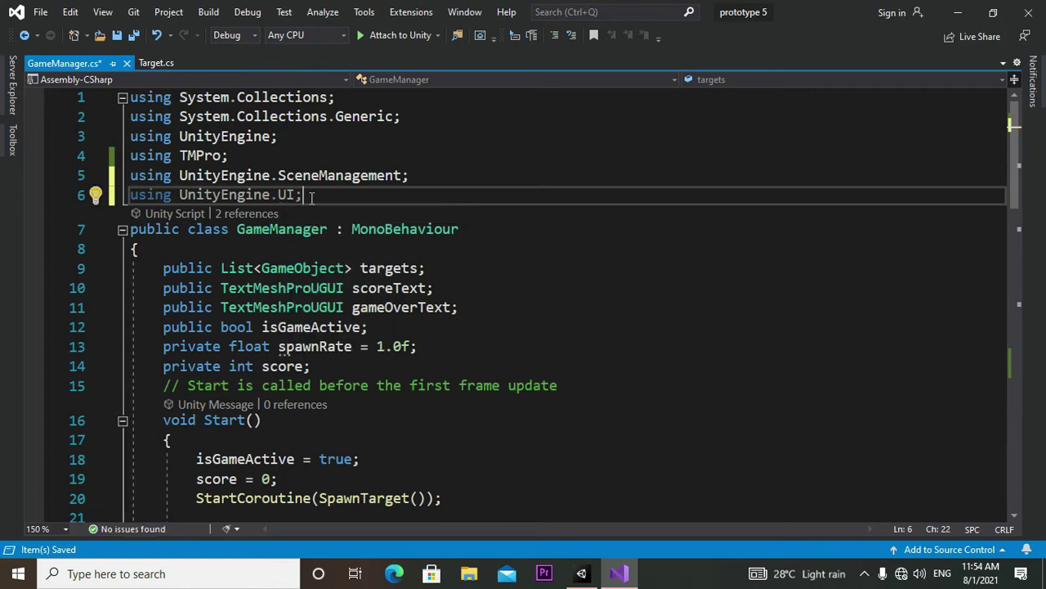
left_click(494, 317)
- Declare 'public Button restartButton;' on line 12 below the gameOverText field
key("Return")
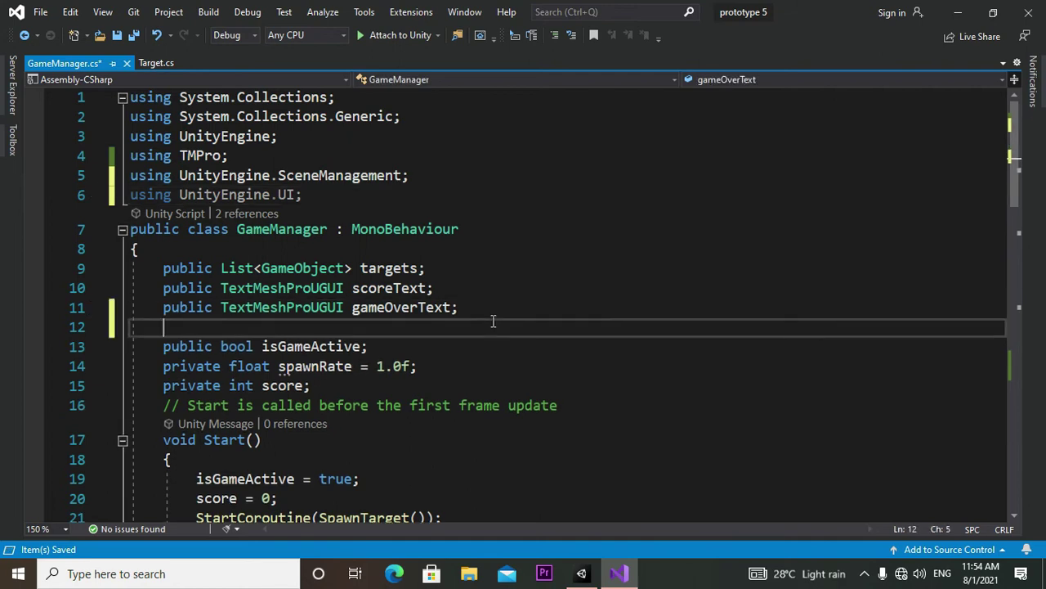
type("pu")
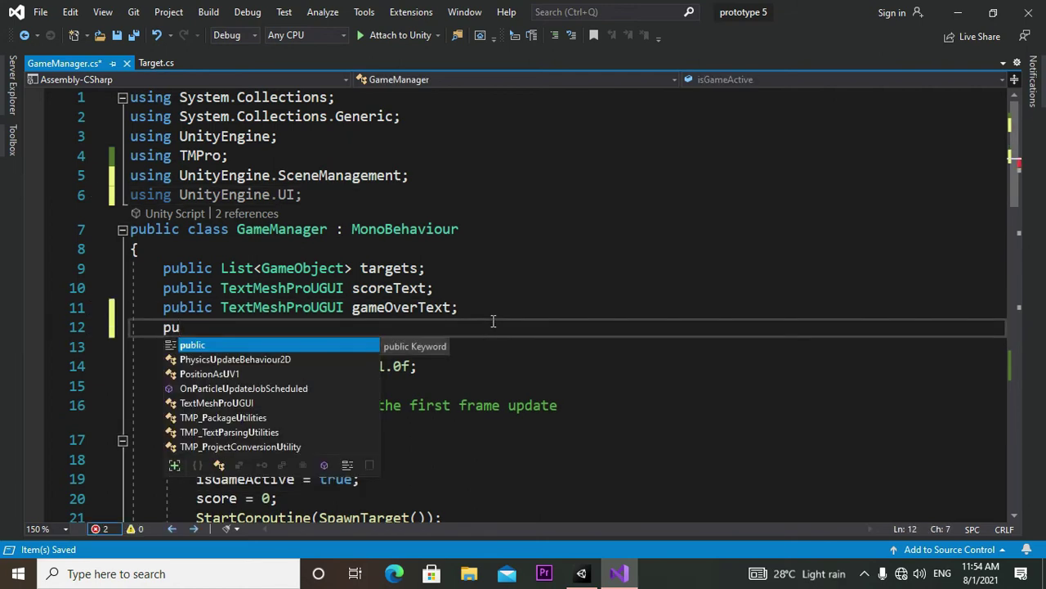
type("blic ")
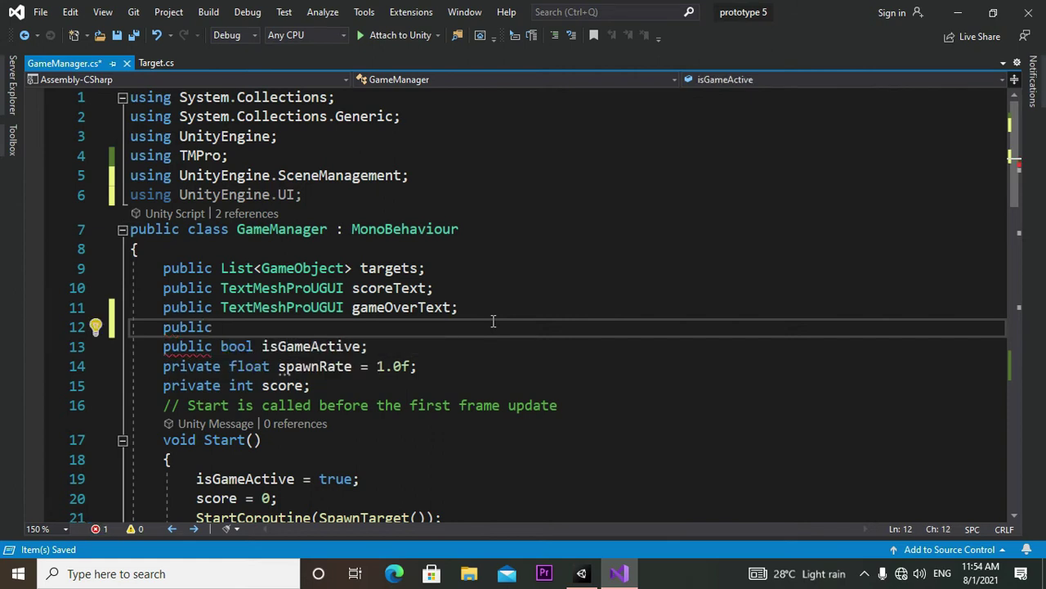
type("B")
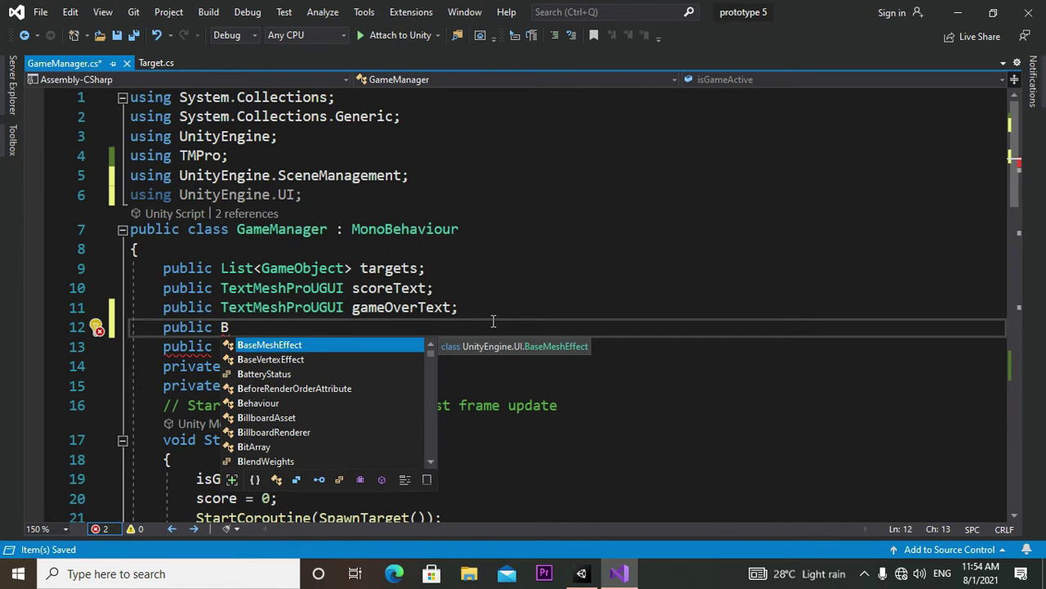
type("u")
key("Down")
key("Down")
key("Tab")
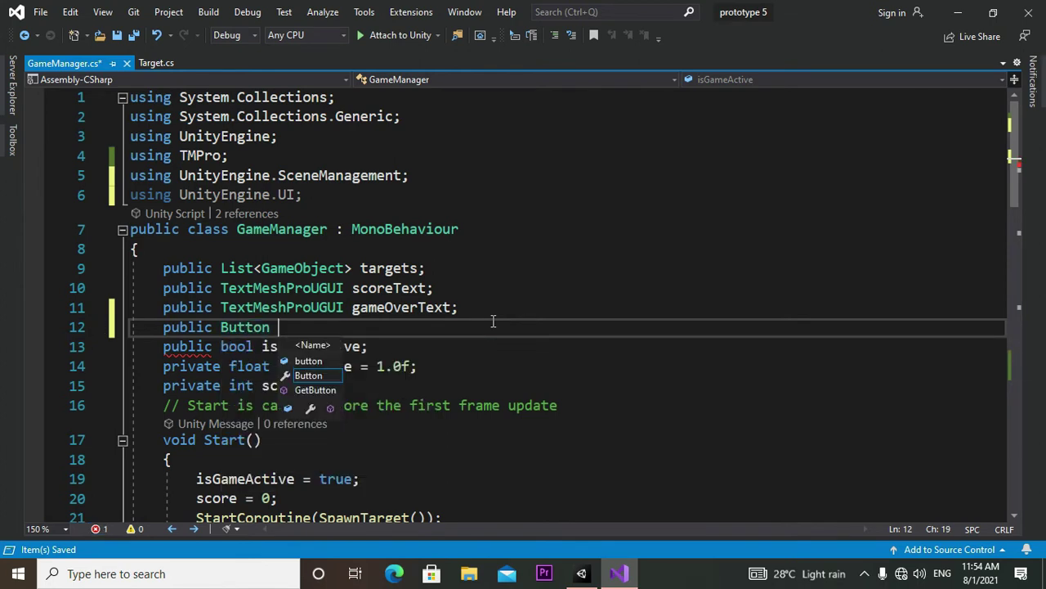
type("re")
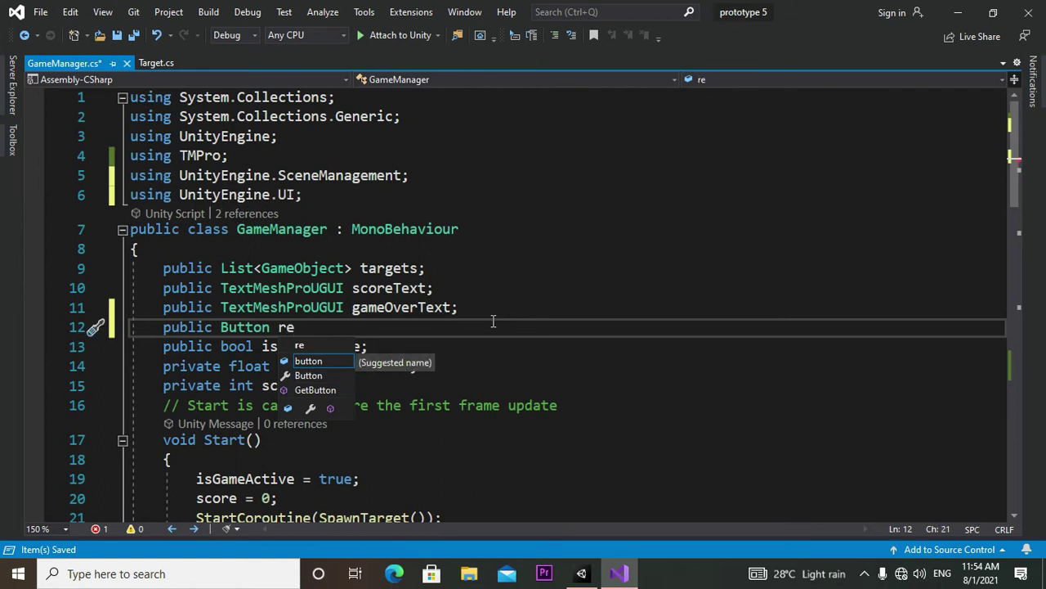
type("start")
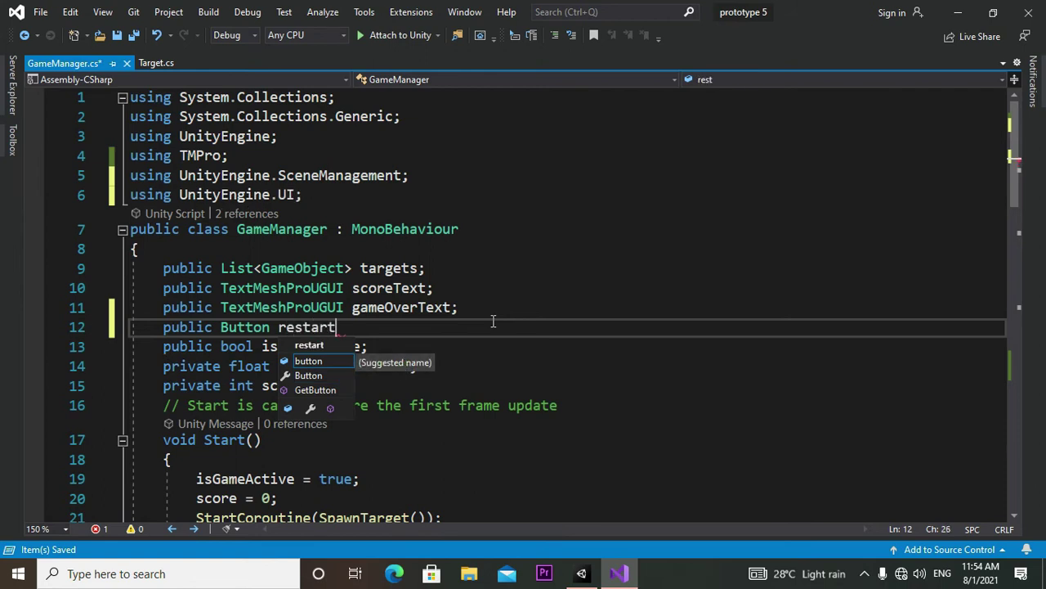
type("Butto")
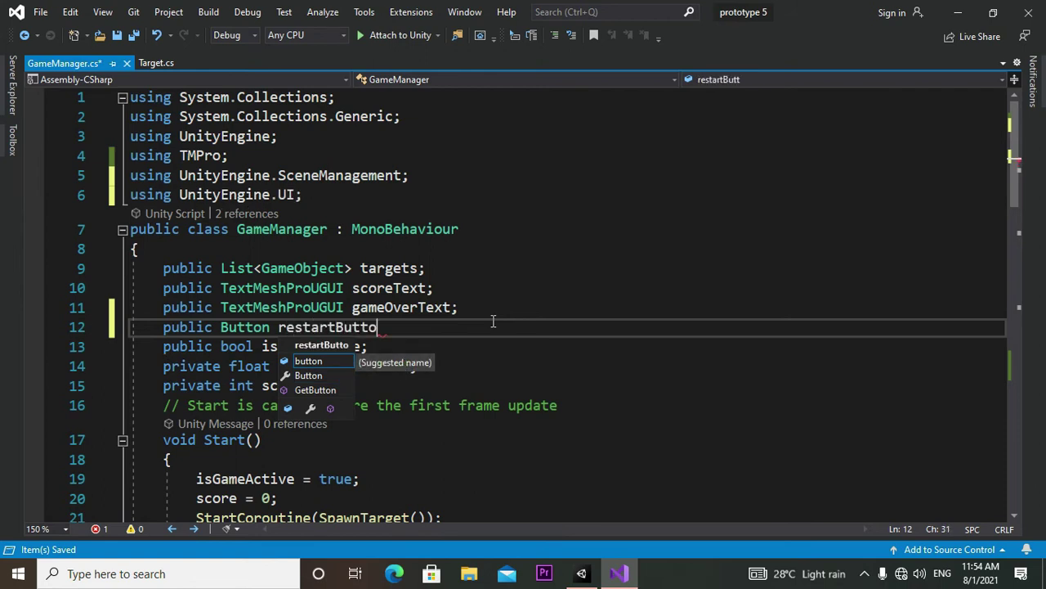
type("n;")
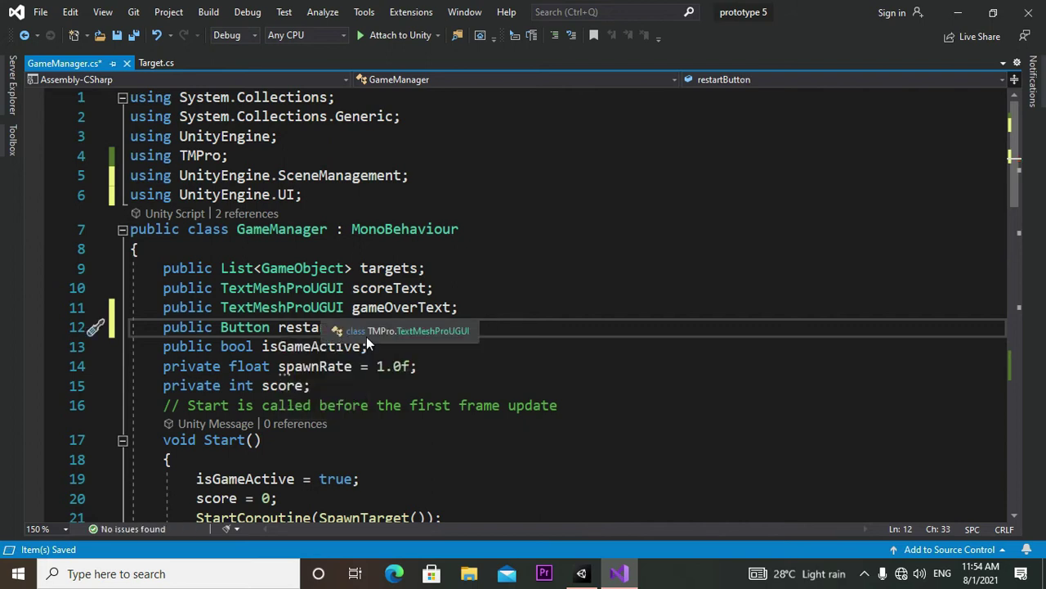
- Scroll down to Gameover() and place the cursor at the end of line 48
scroll(366, 343, "down", 2)
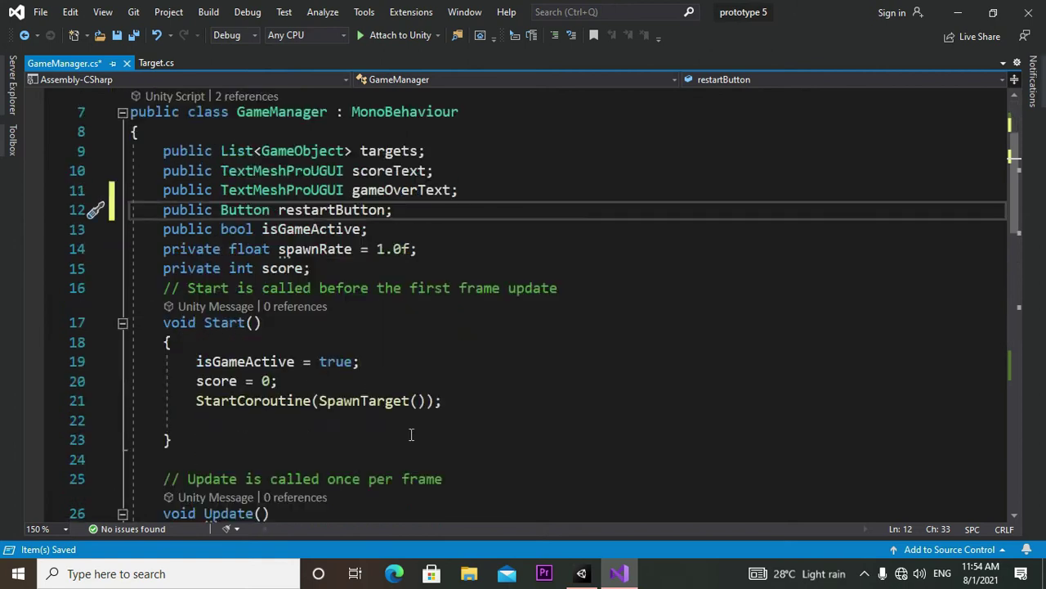
scroll(408, 432, "down", 3)
scroll(392, 417, "down", 8)
scroll(358, 409, "down", 1)
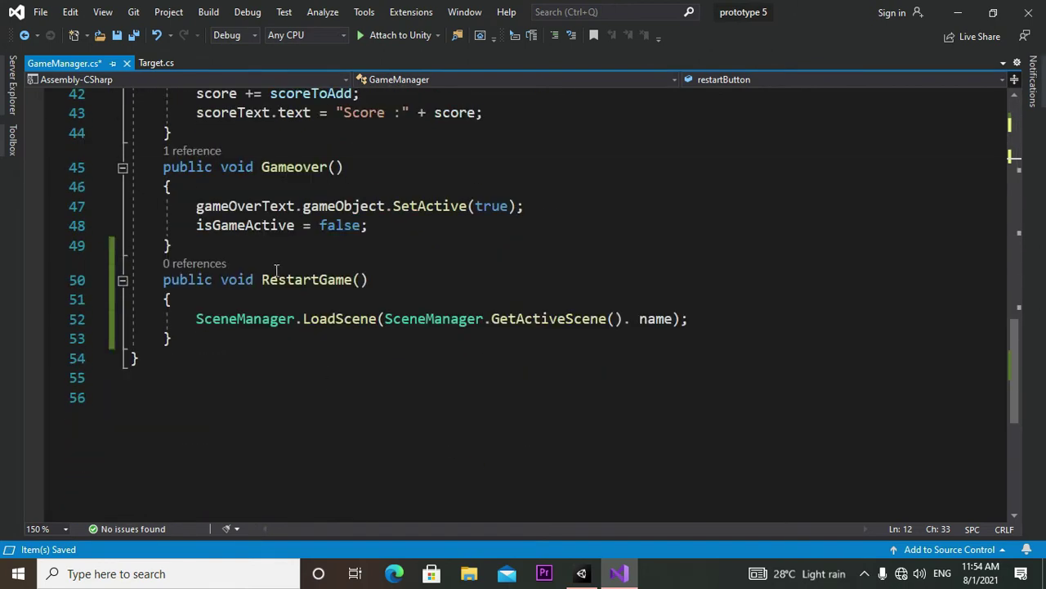
left_click(392, 230)
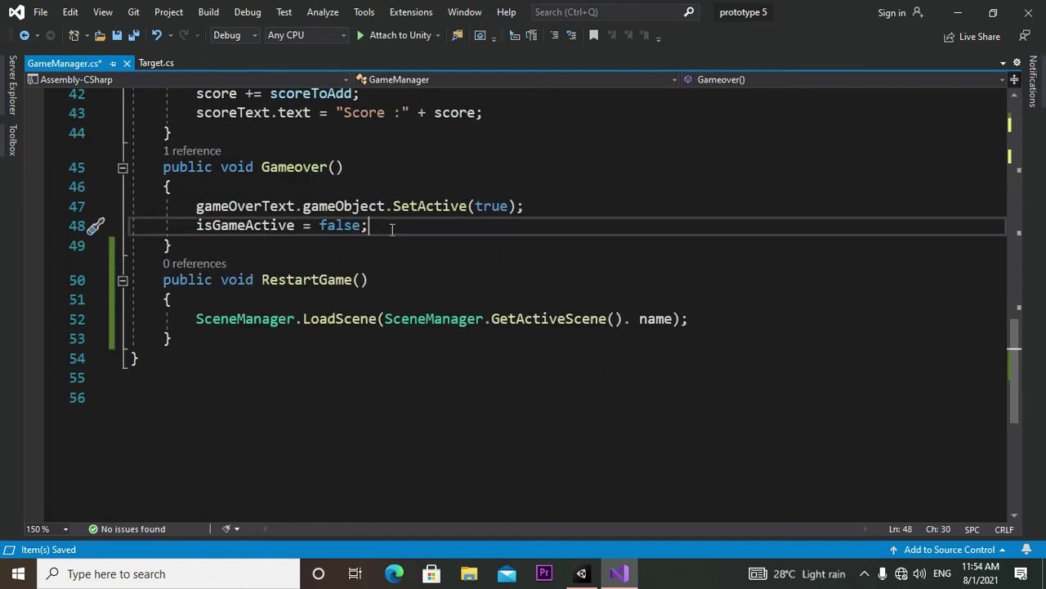
left_click(537, 211)
left_click(410, 235)
- Add 'restartButton.gameObject.SetActive(true);' on line 49 in Gameover() and save GameManager.cs
key("Return")
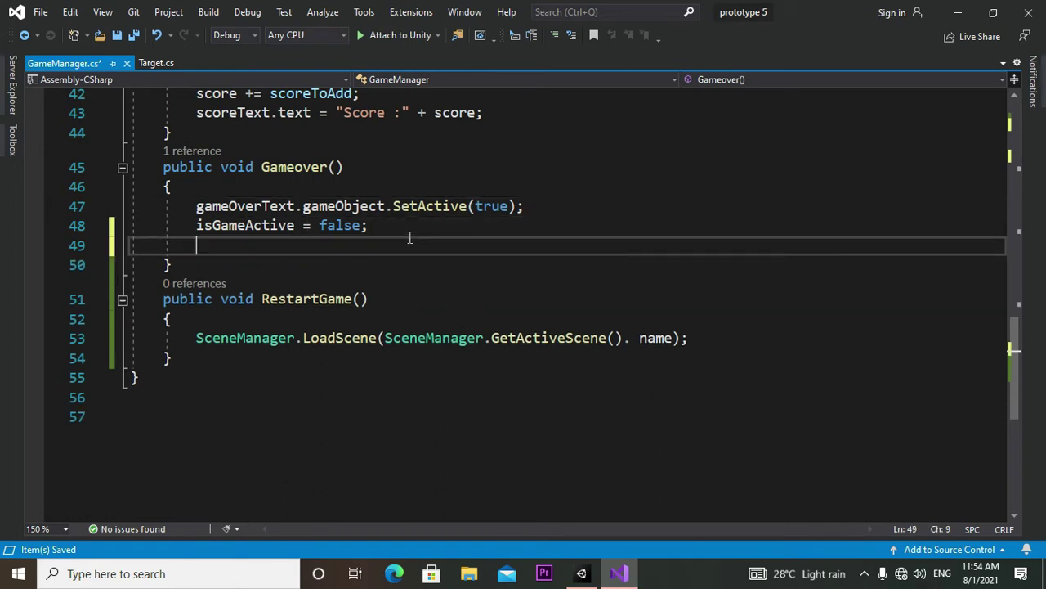
type("re")
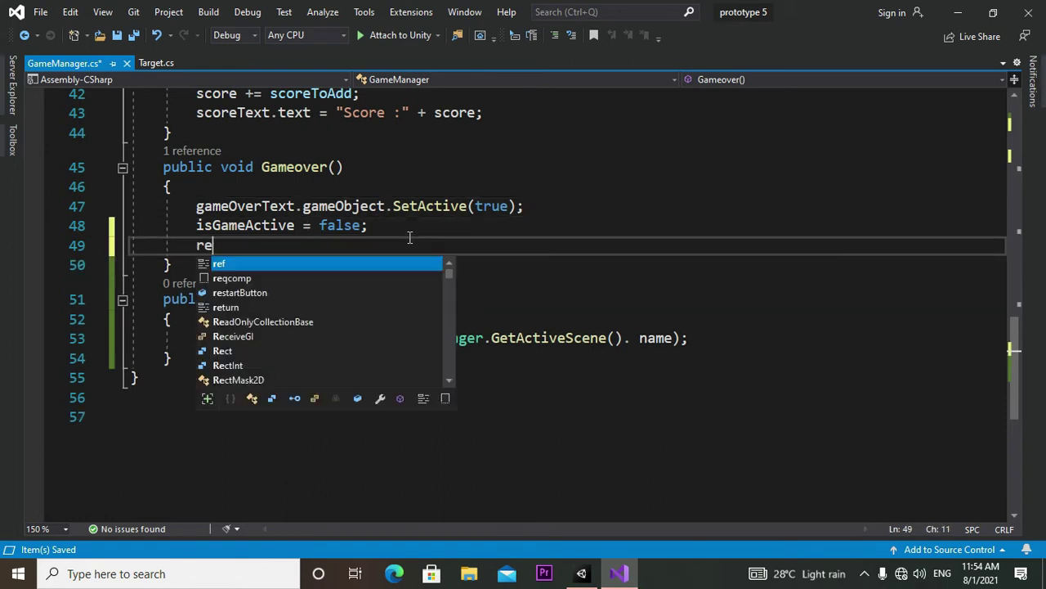
key("Down")
key("Down")
key("Tab")
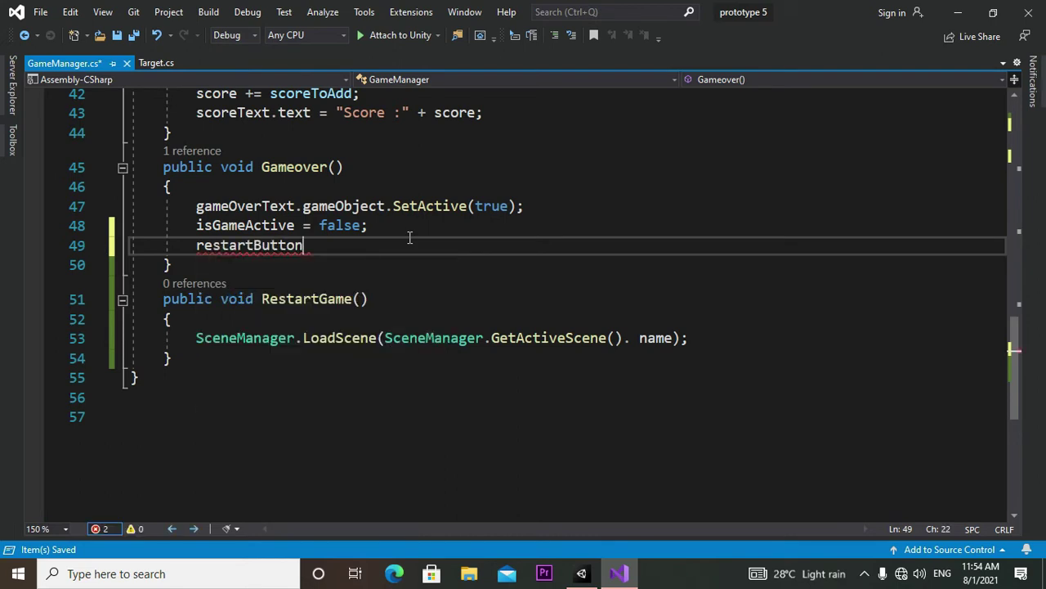
type(".")
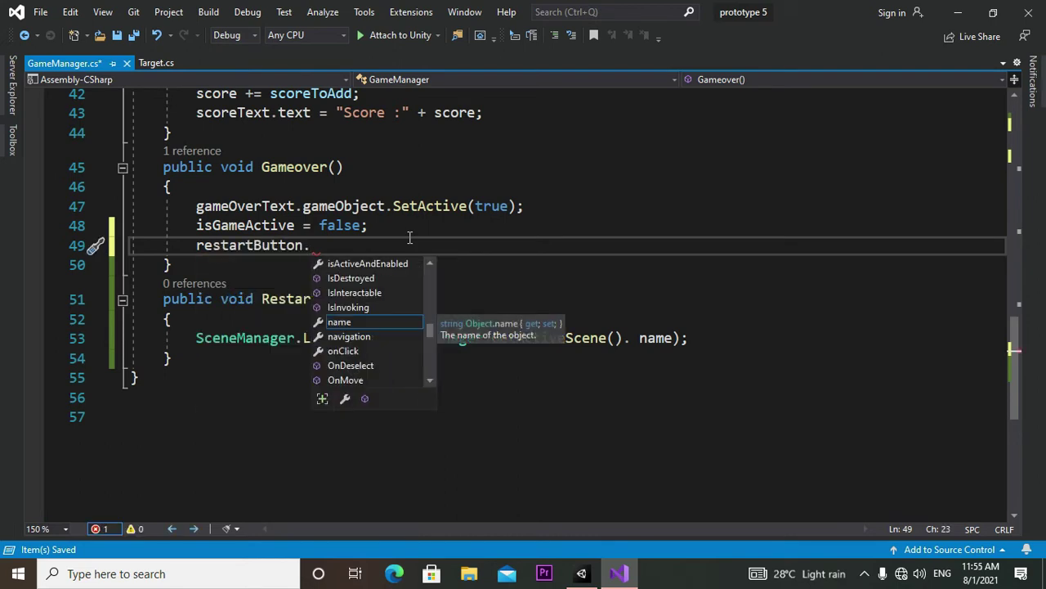
type("game")
key("Tab")
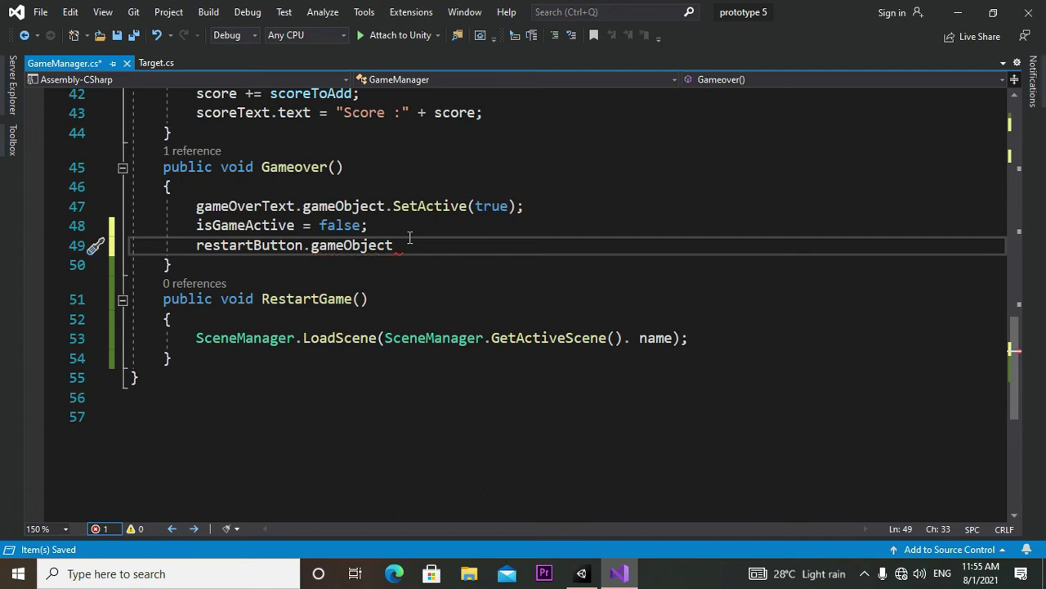
type(".set")
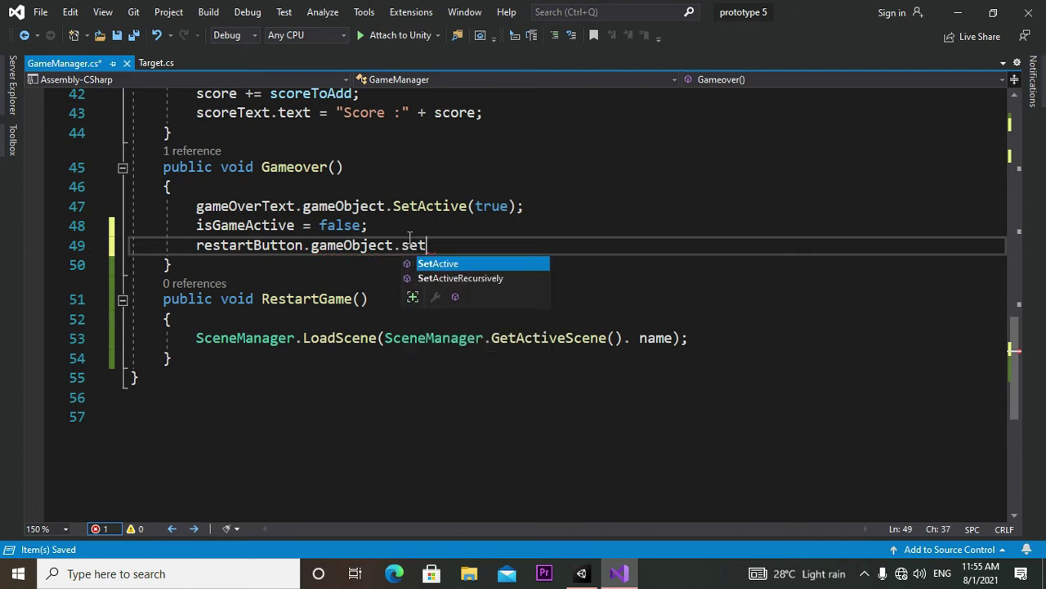
key("Tab")
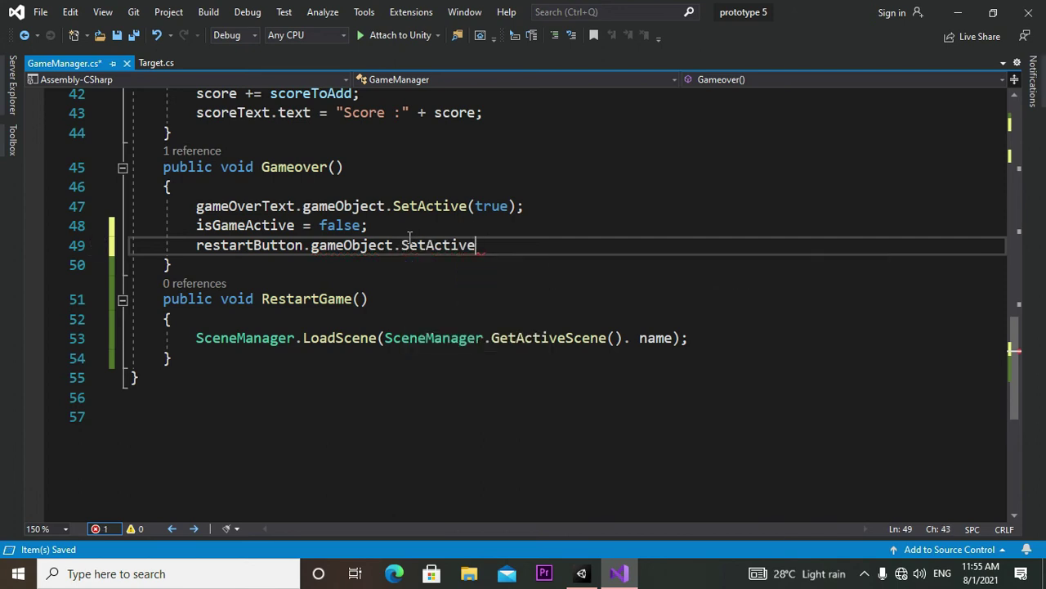
type("(")
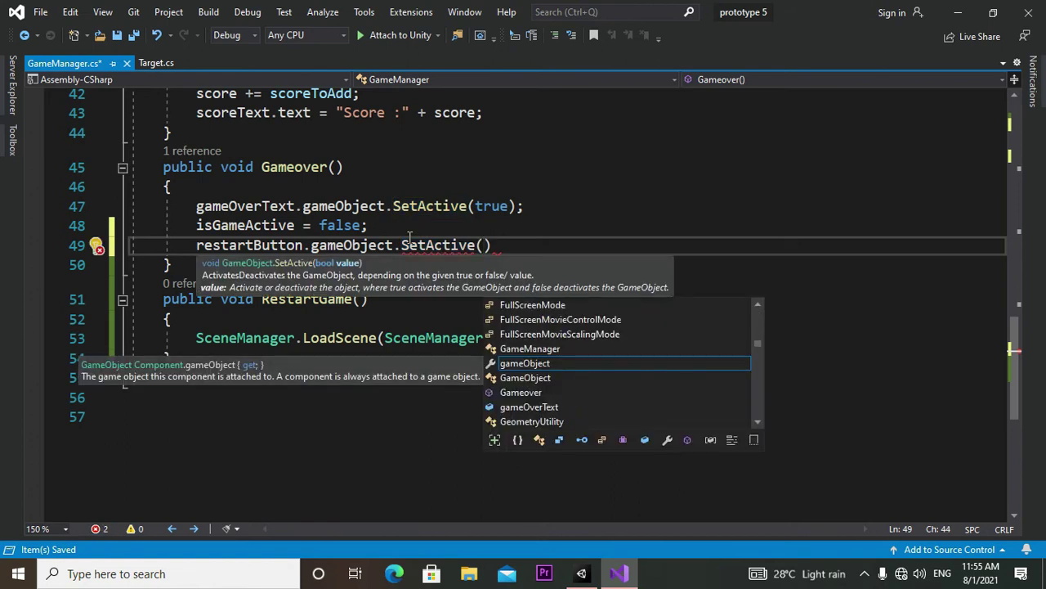
type("true")
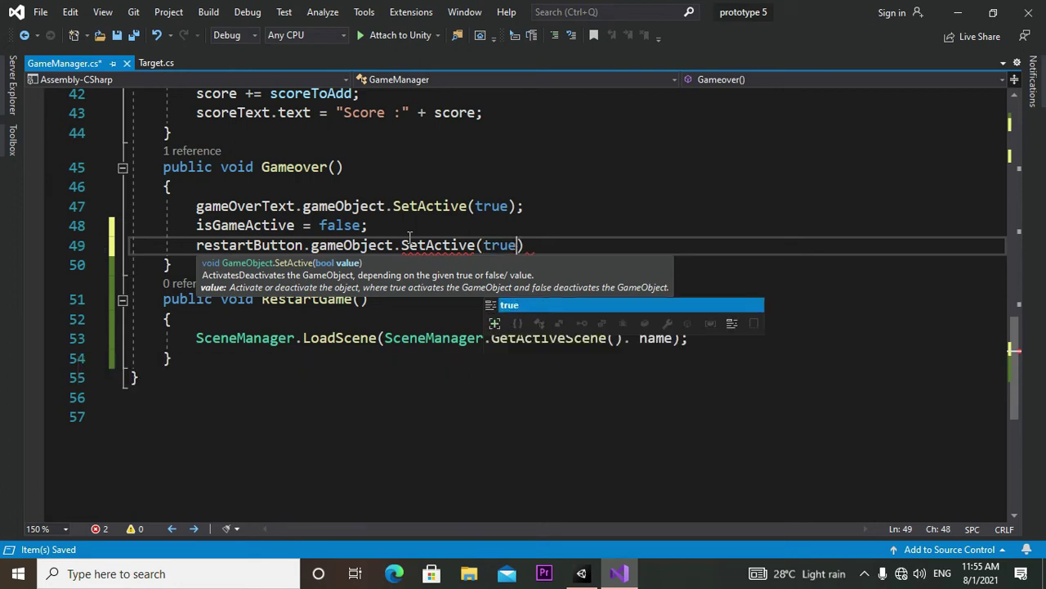
type(")")
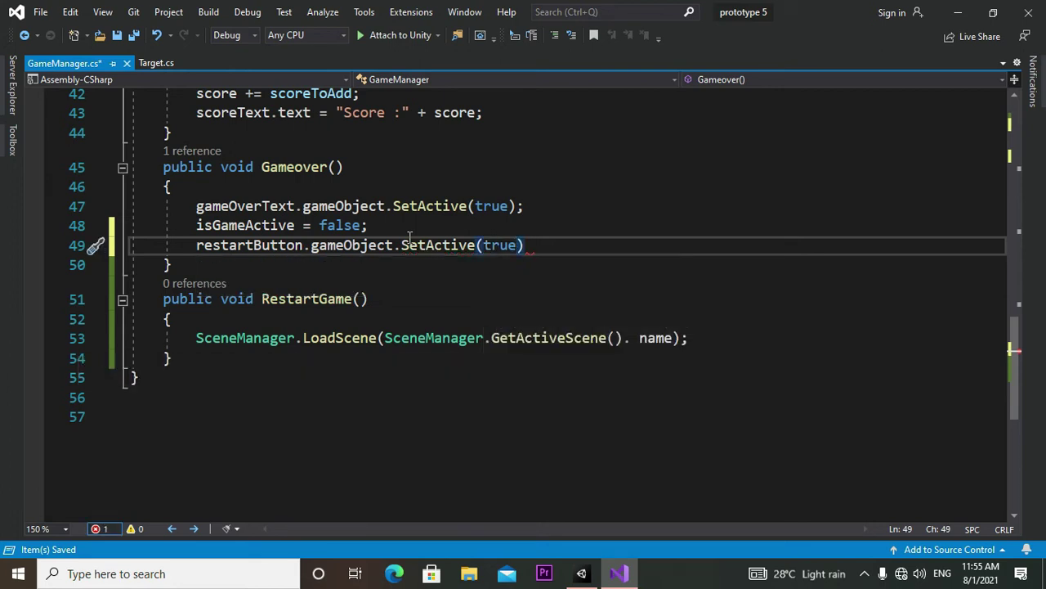
type(";")
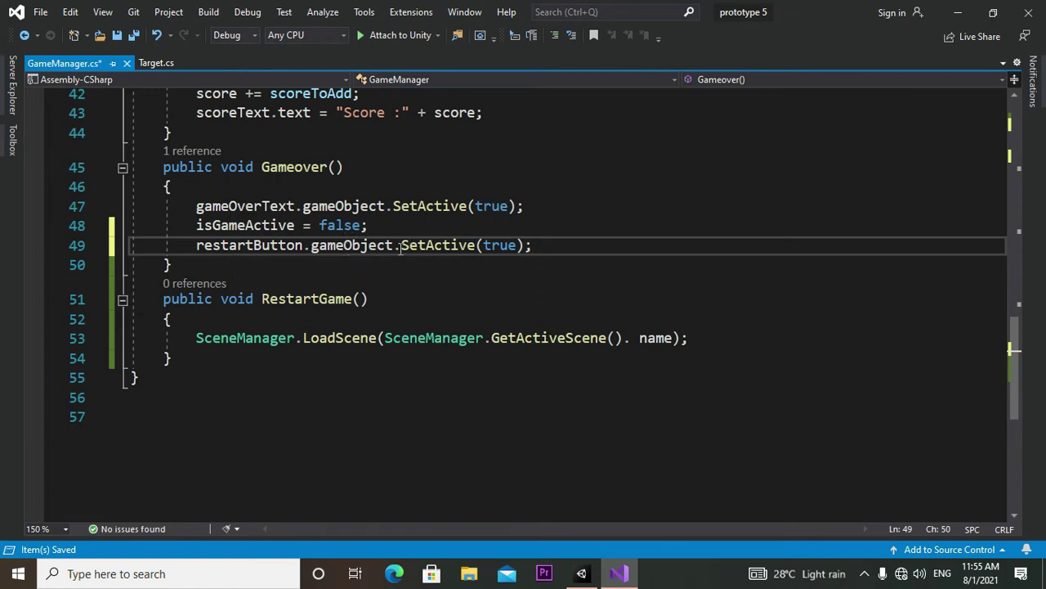
left_click(134, 35)
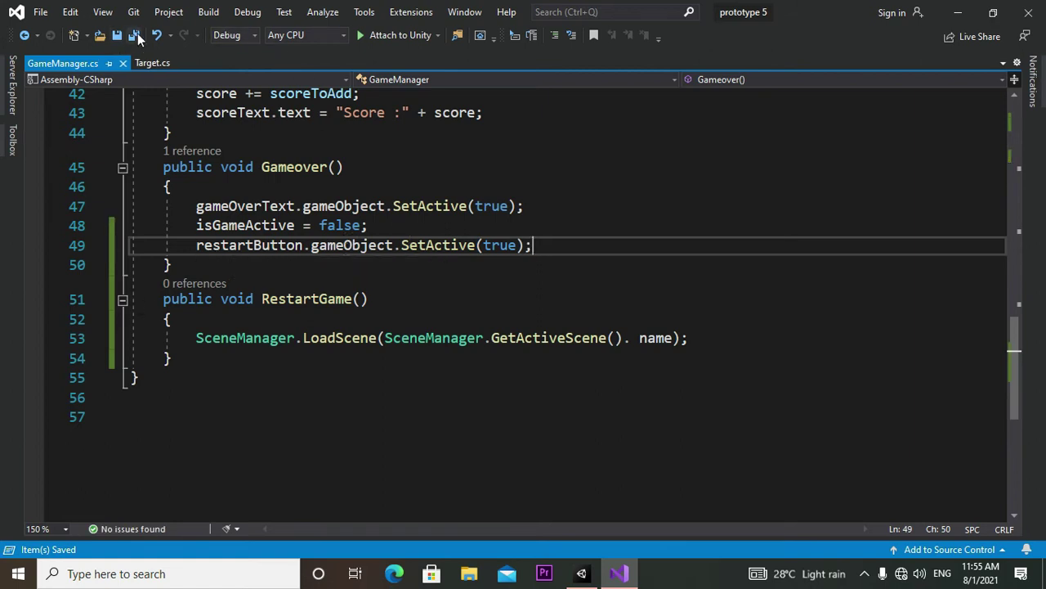
- Drag Restart Button into the Game Manager's Restart Button field, then enter Play mode
left_click(581, 573)
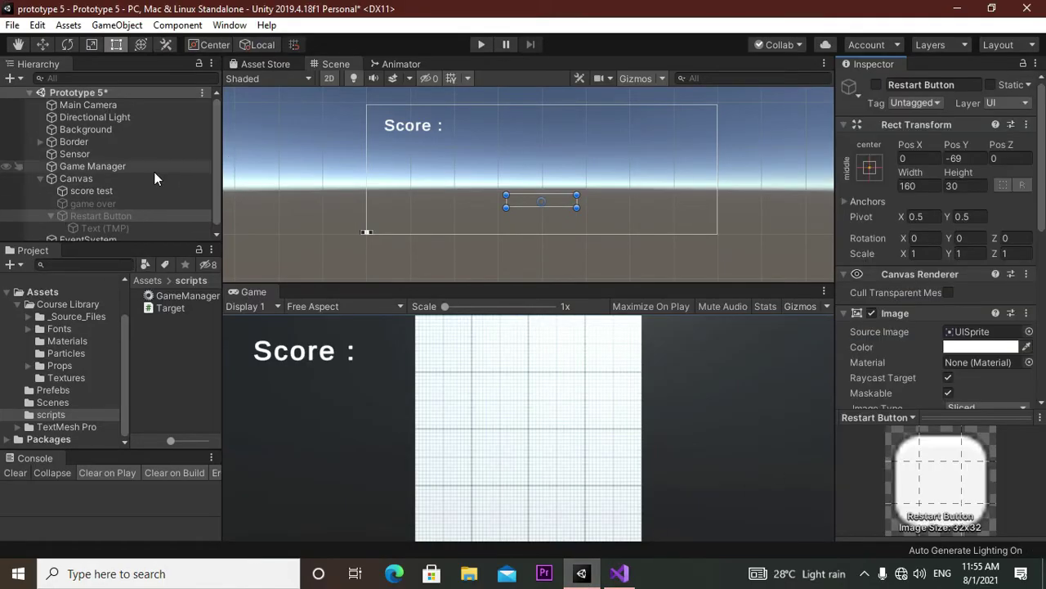
left_click(133, 167)
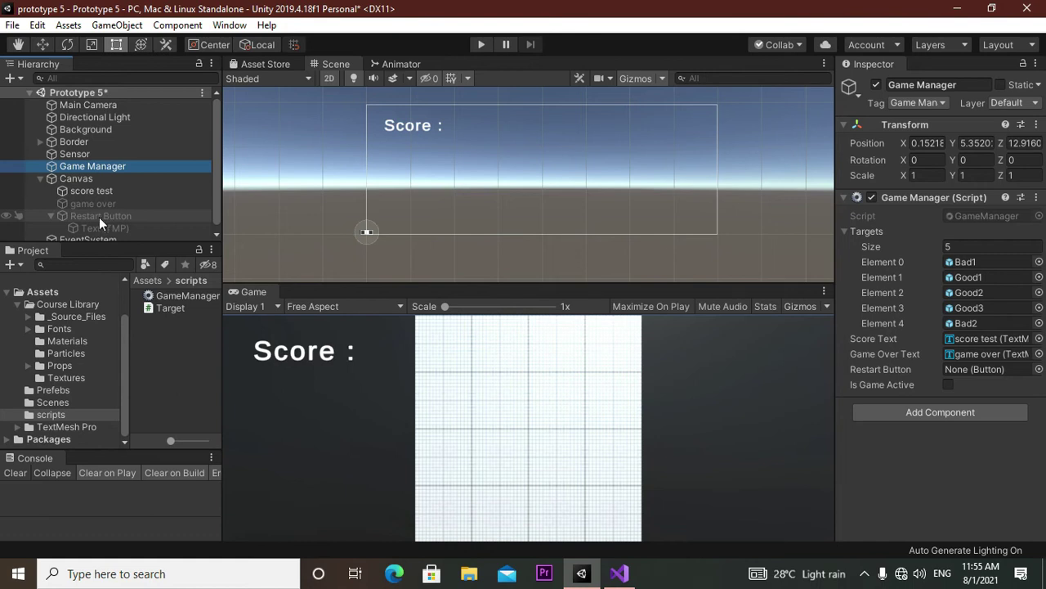
left_click_drag(100, 216, 993, 370)
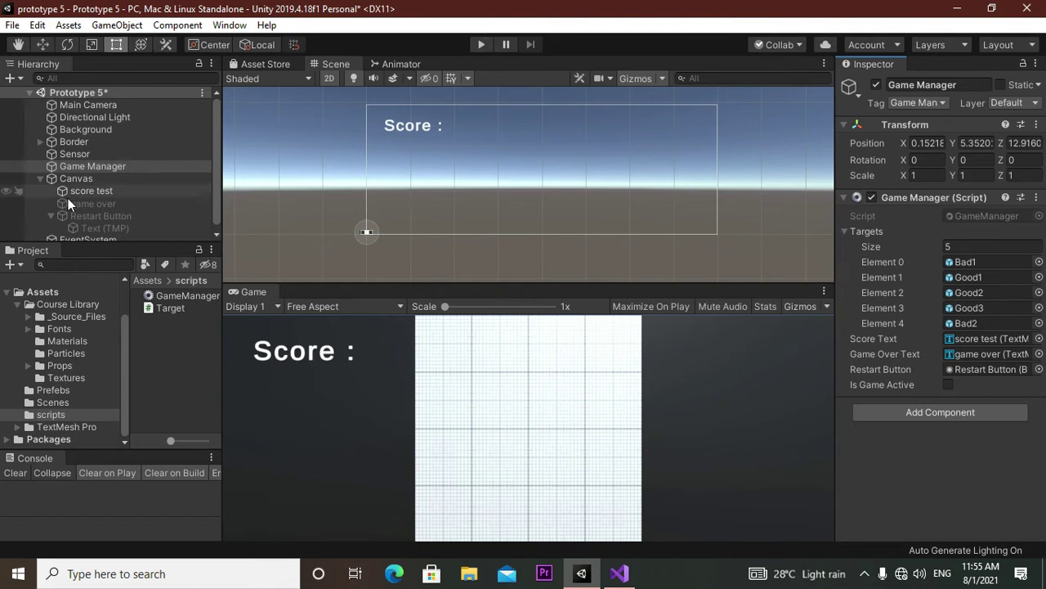
left_click(51, 216)
left_click(478, 45)
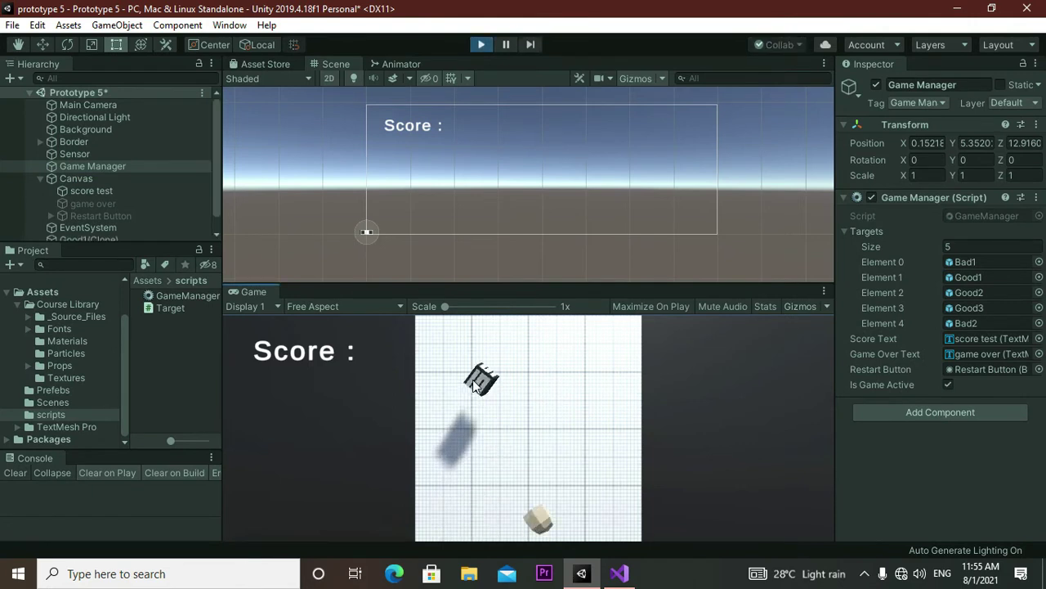
- Destroy a target, trigger game over, and test the restart button to reload the scene
left_click(476, 400)
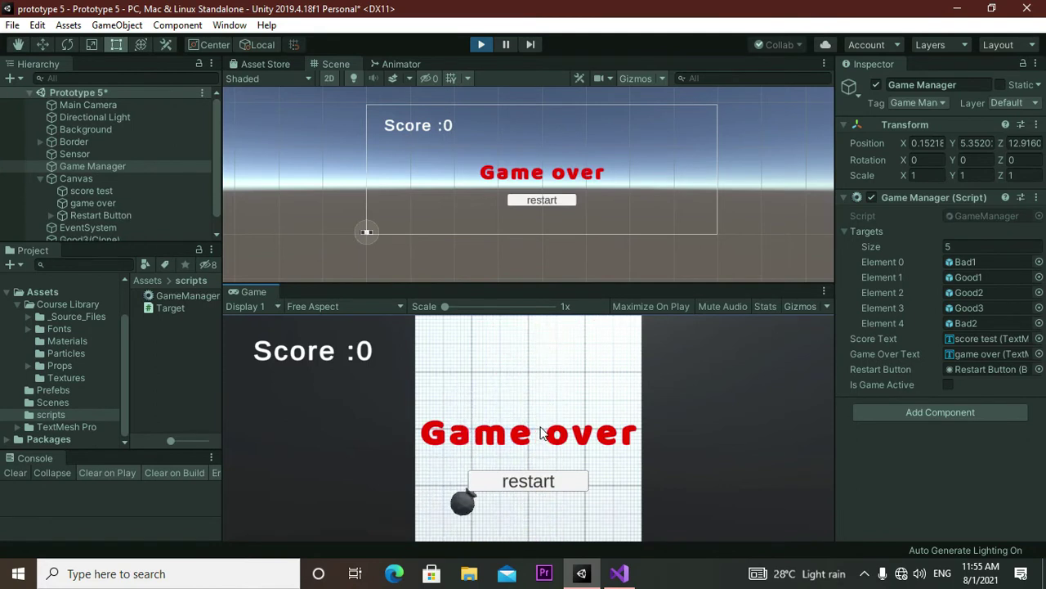
left_click(526, 484)
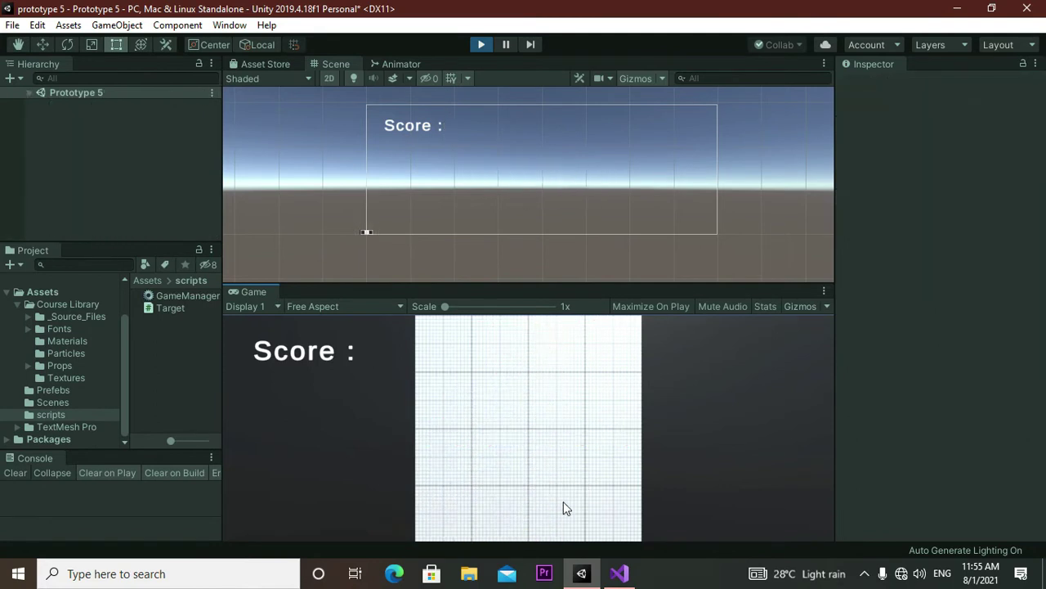
left_click(617, 364)
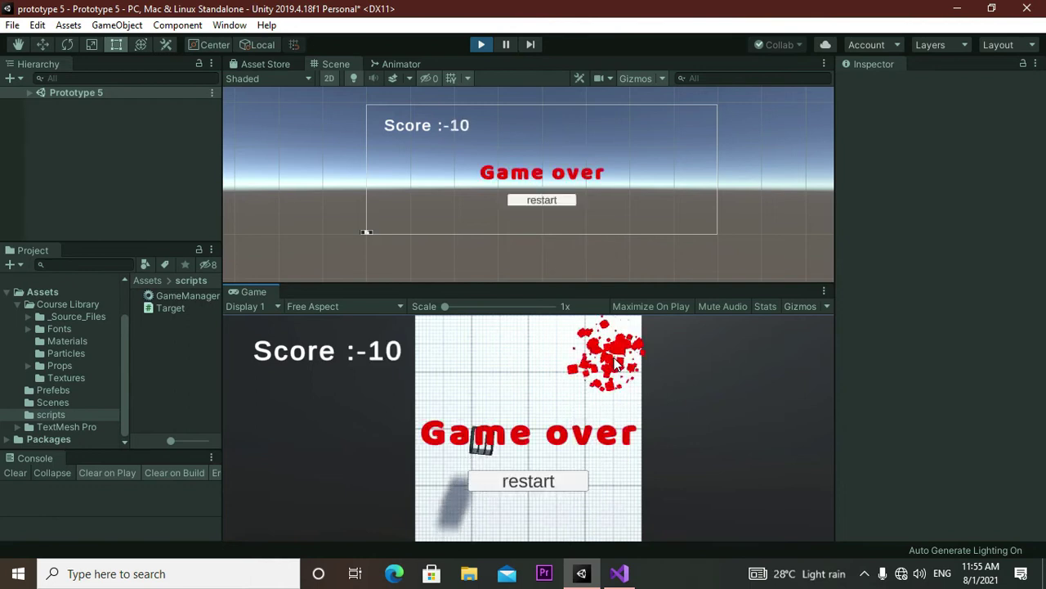
left_click(539, 483)
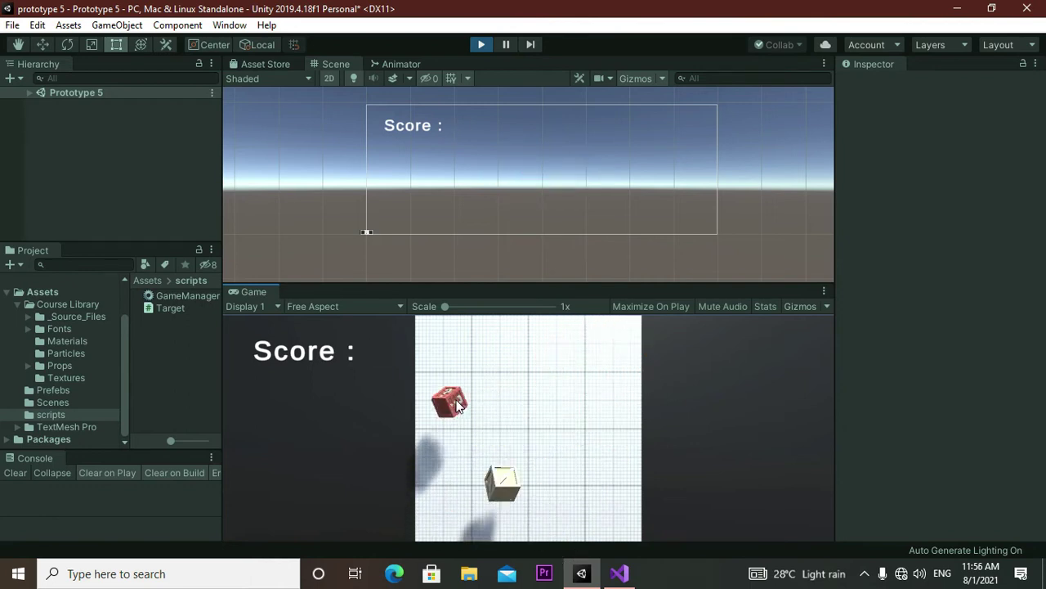
- Play a long round destroying many flying targets for points until hitting a bomb ends it
left_click(456, 403)
left_click(502, 349)
left_click(451, 406)
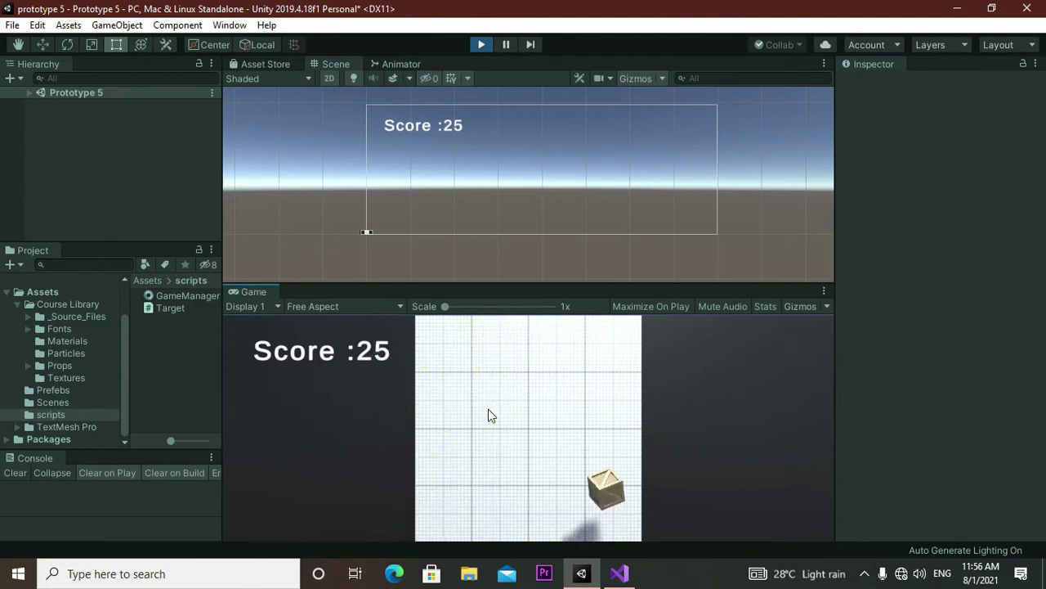
left_click(607, 373)
left_click(448, 381)
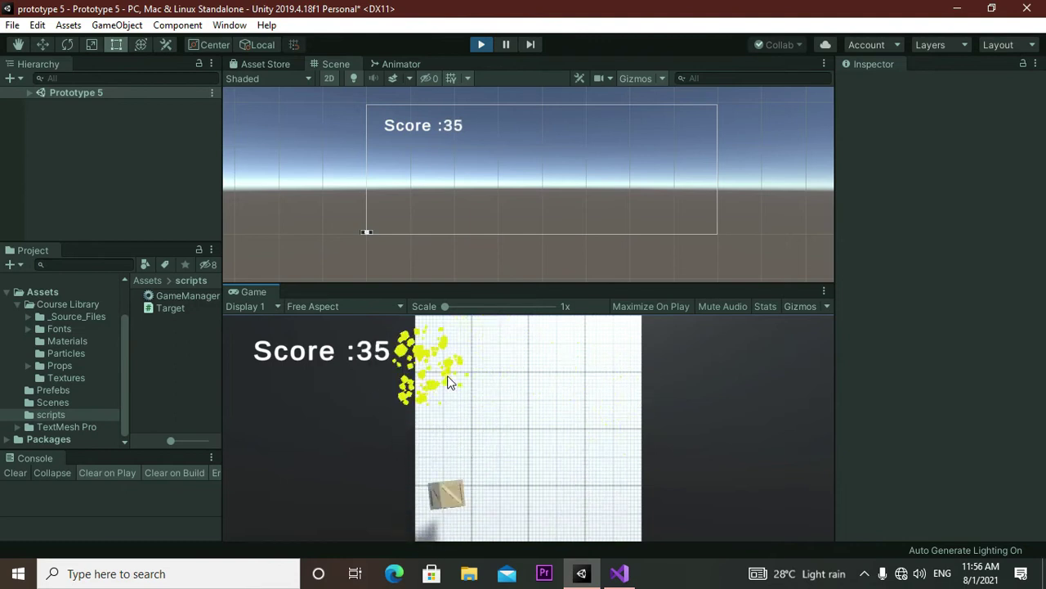
left_click(454, 409)
left_click(463, 397)
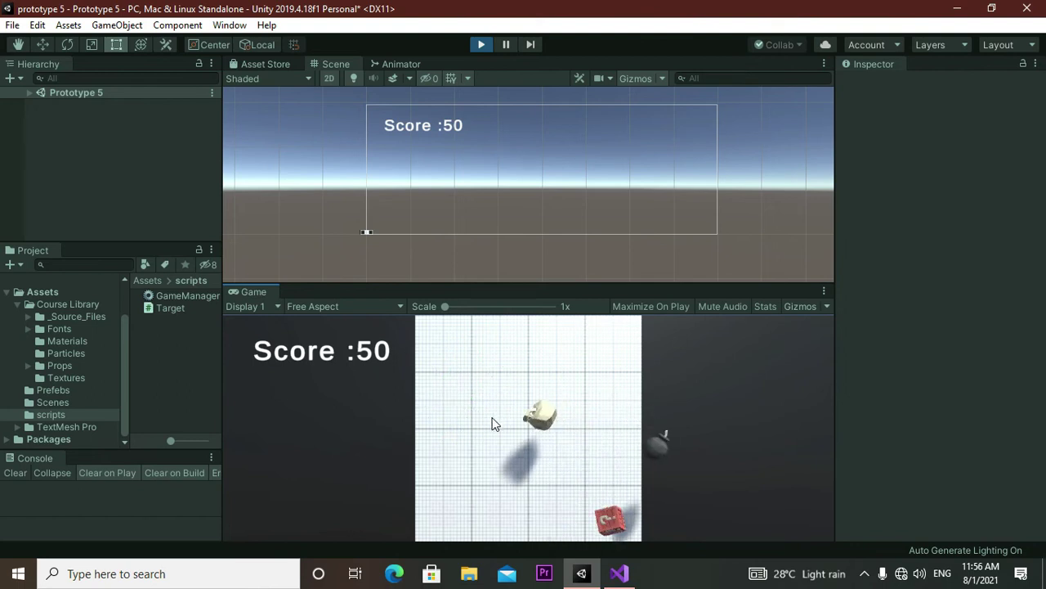
left_click(605, 397)
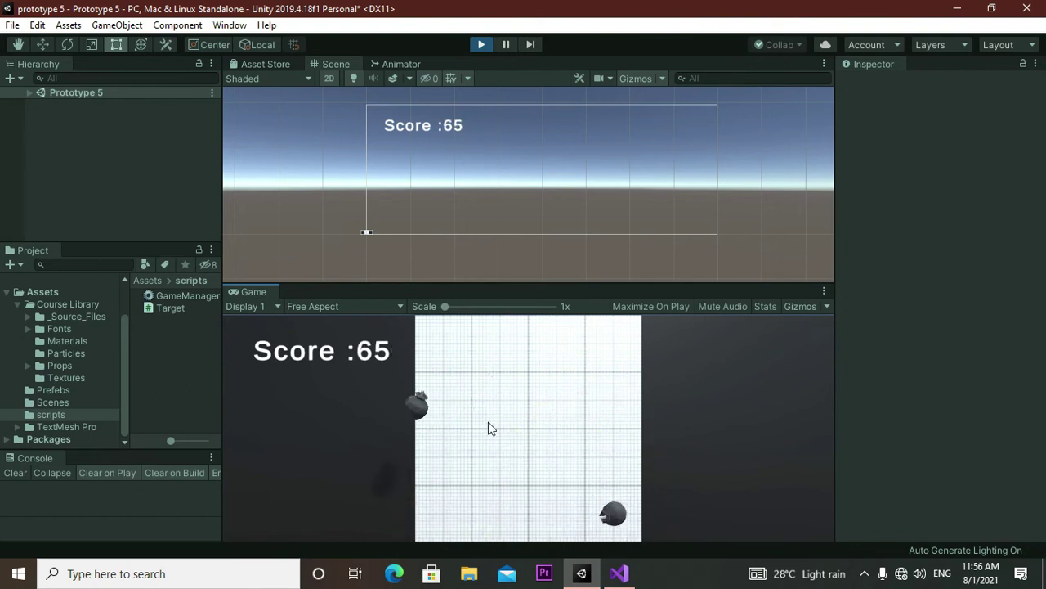
left_click(574, 427)
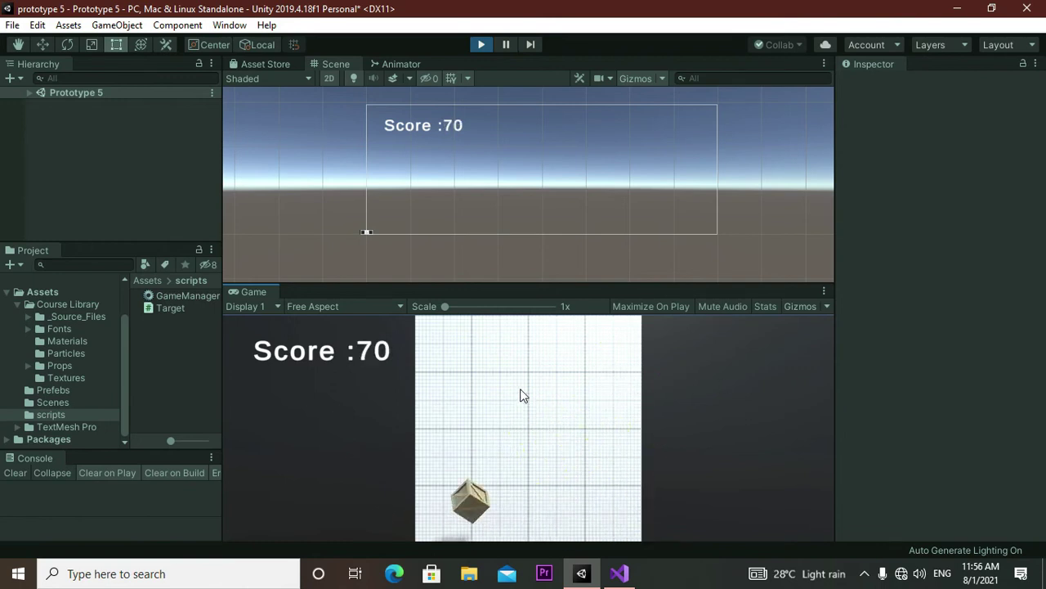
left_click(473, 390)
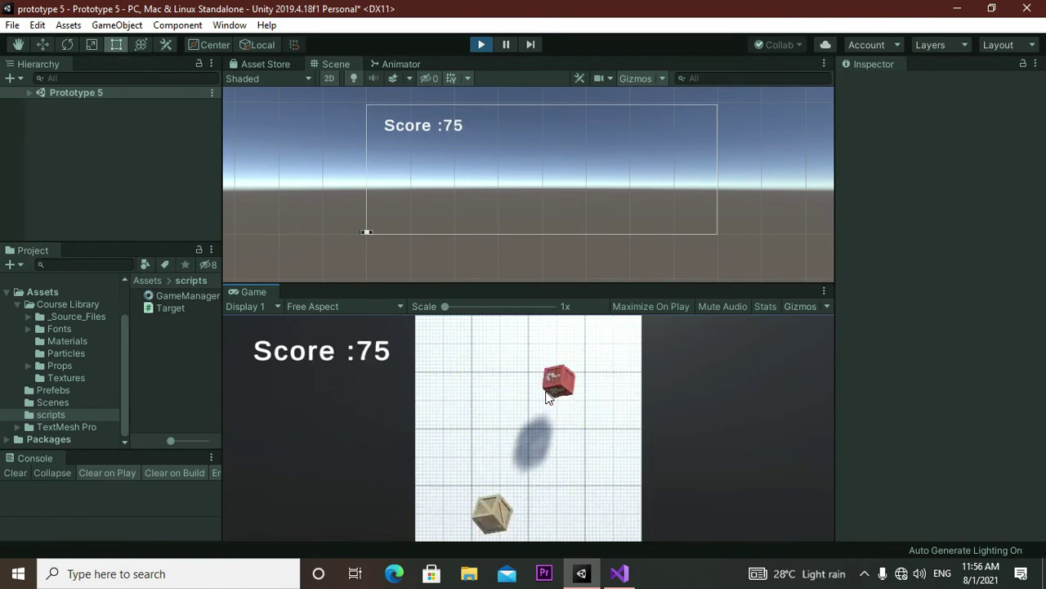
left_click(550, 391)
left_click(539, 404)
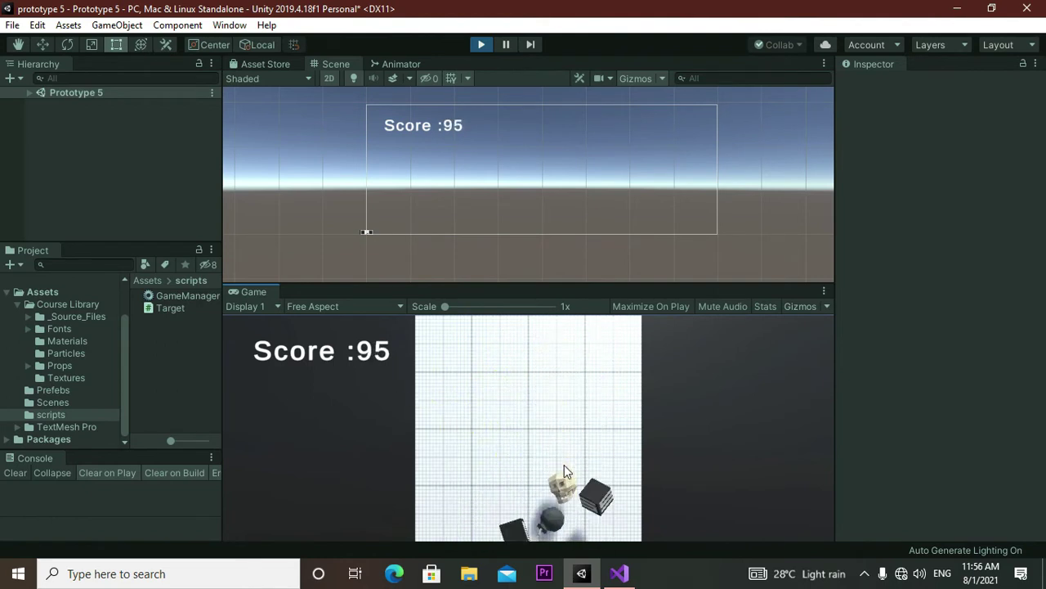
left_click(514, 419)
left_click(580, 409)
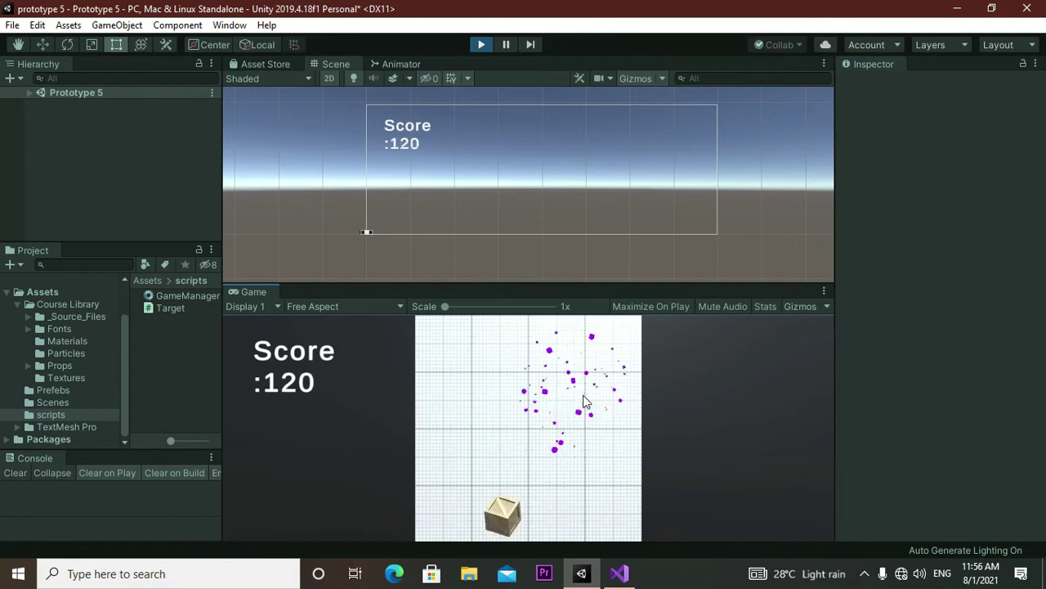
left_click(512, 406)
left_click(464, 406)
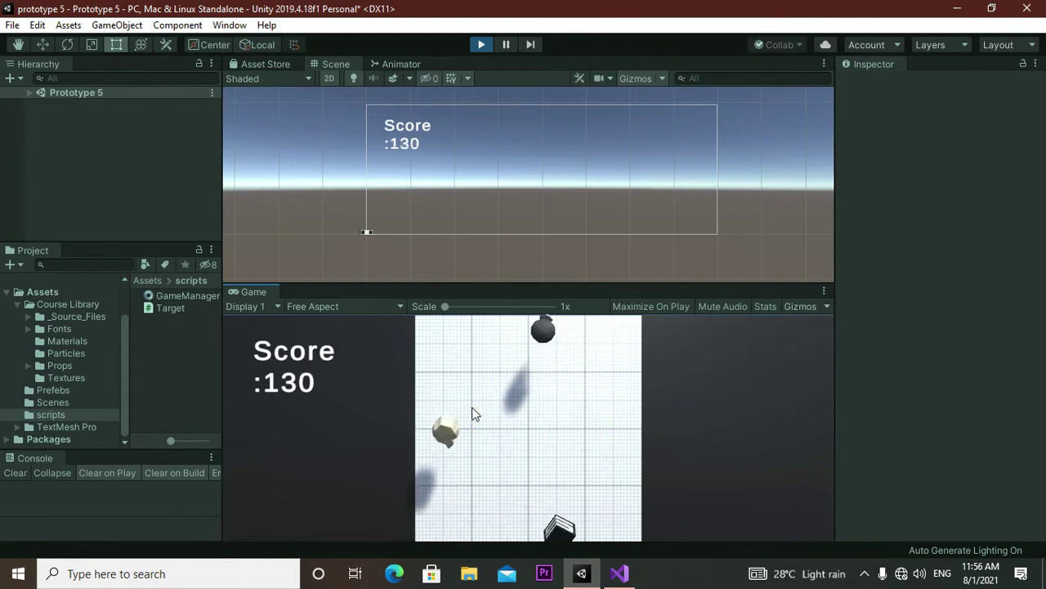
left_click(563, 408)
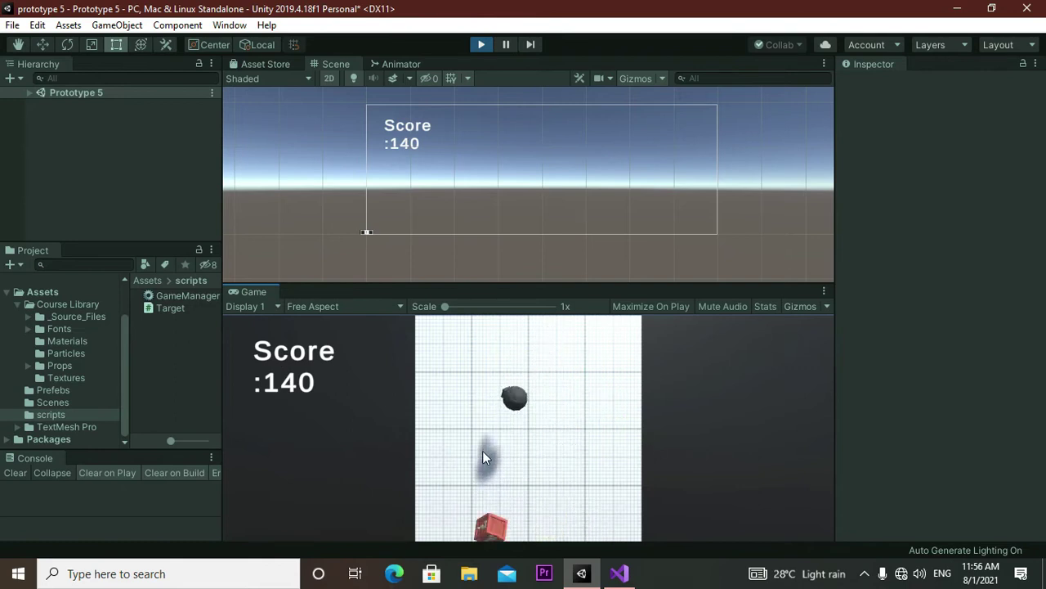
left_click(454, 407)
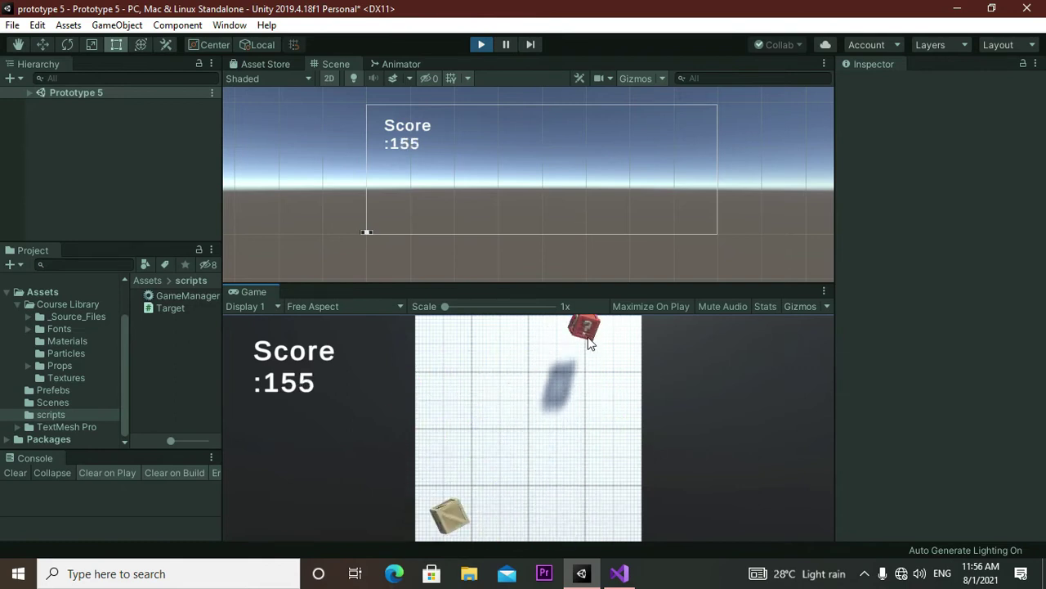
left_click(582, 393)
left_click(464, 339)
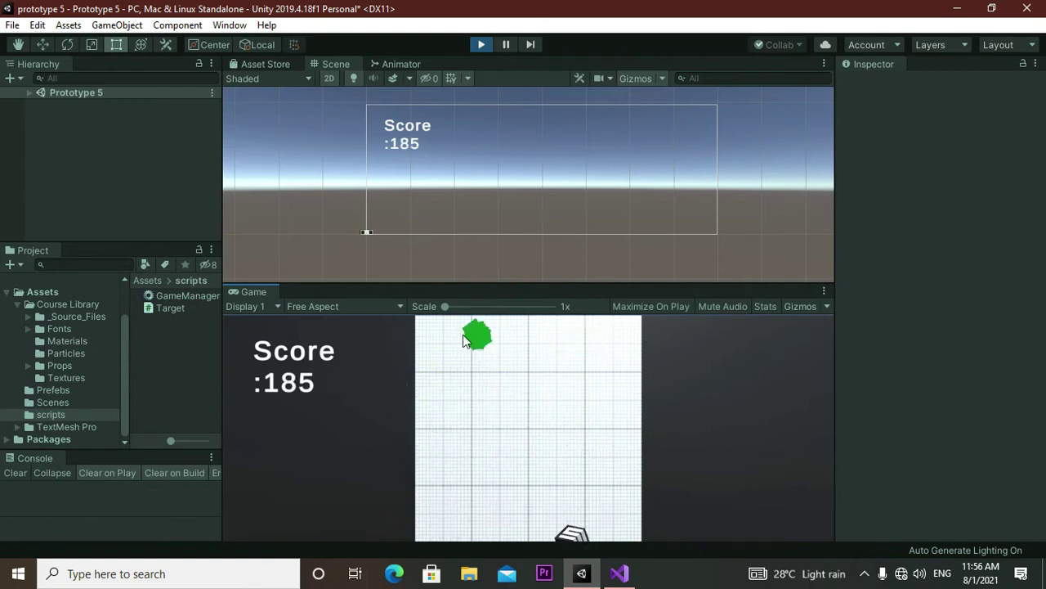
left_click(572, 383)
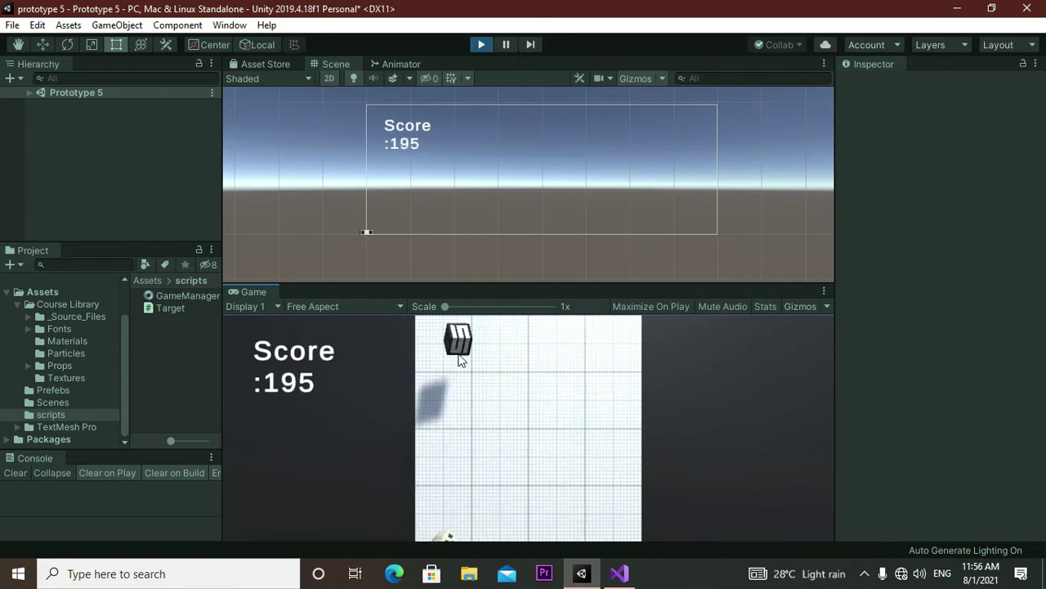
left_click(458, 331)
left_click(453, 392)
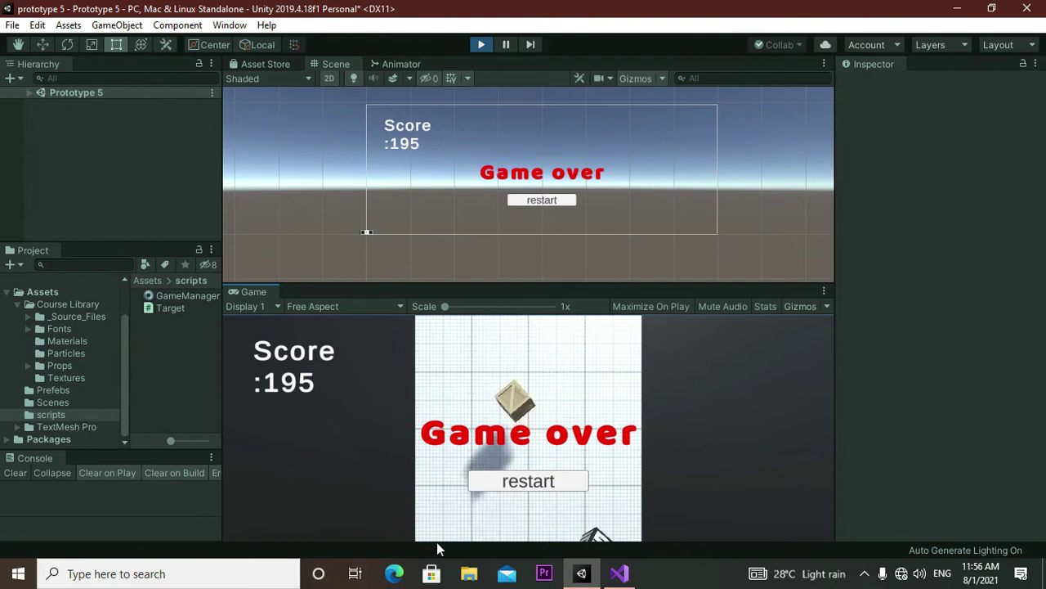
- Restart, play a short round ending on a bomb at score 20, and stop Play mode
left_click(533, 484)
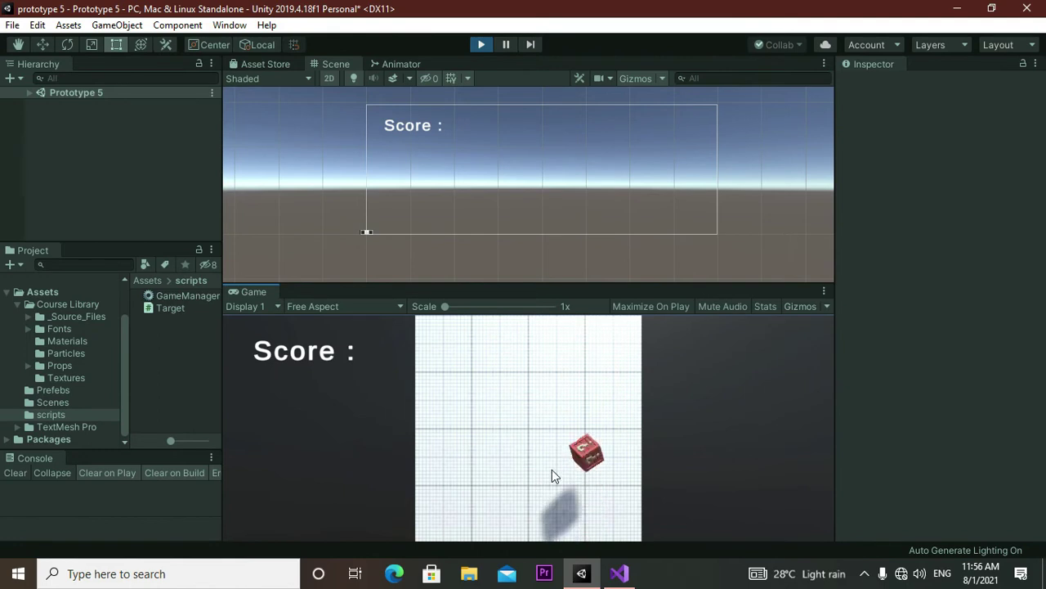
left_click(576, 401)
left_click(554, 353)
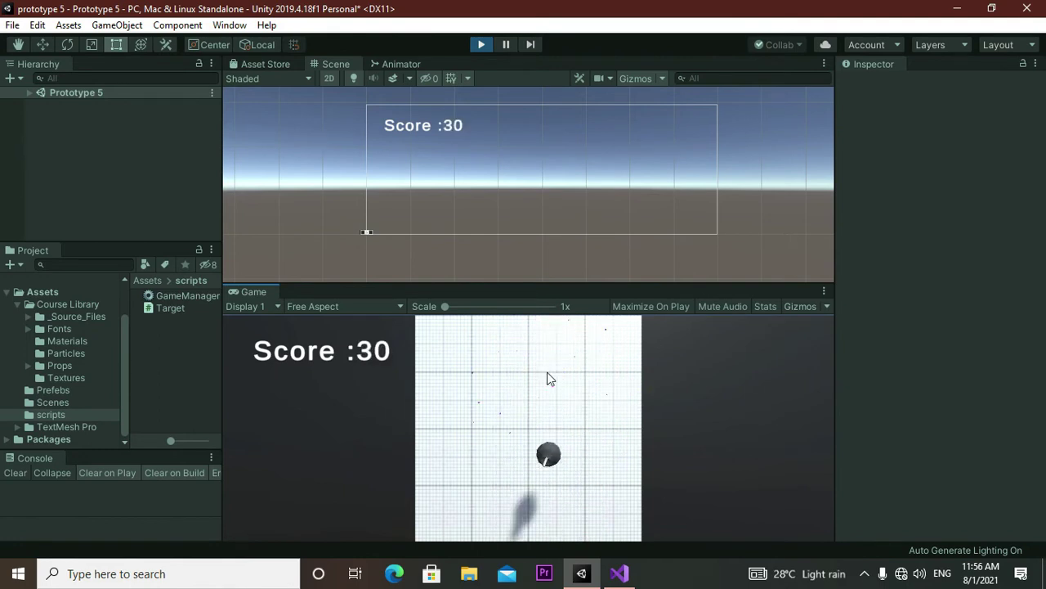
left_click(551, 401)
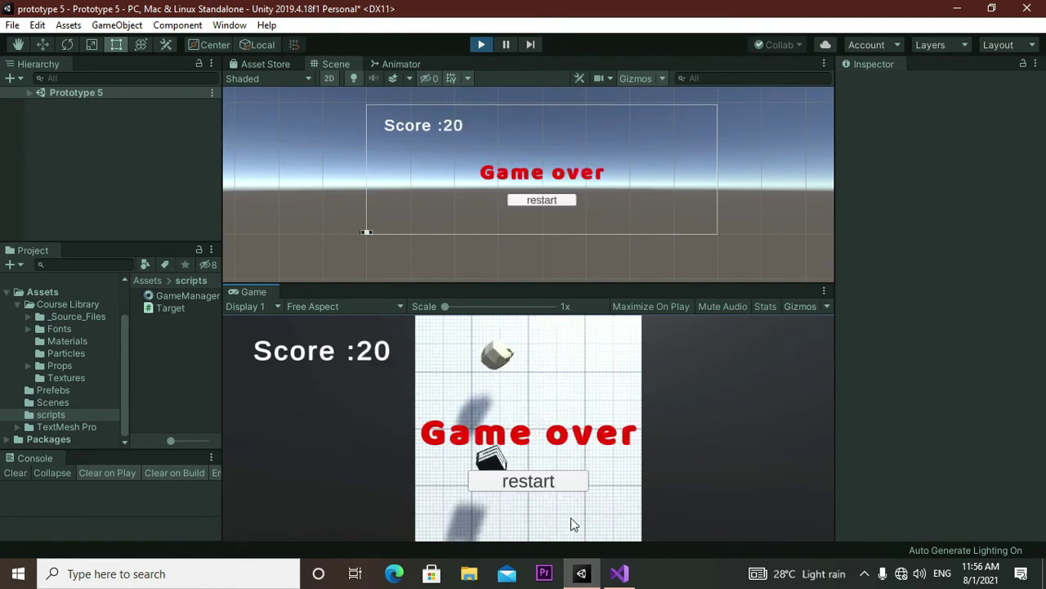
left_click(481, 44)
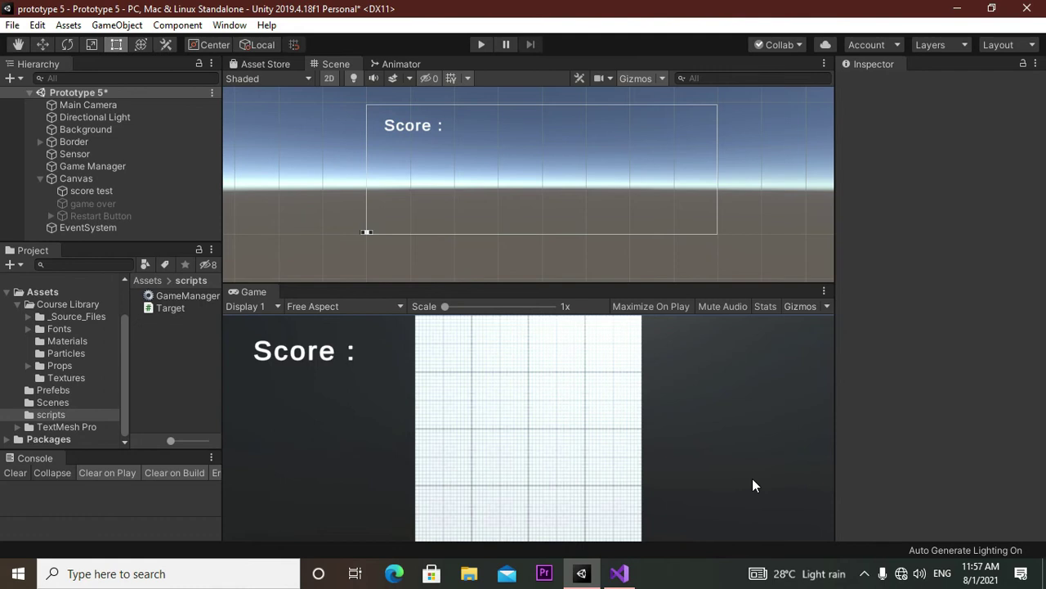
- Select the 'game over' text, duplicate it with Ctrl+D, and select the 'game over (1)' copy
left_click(110, 205)
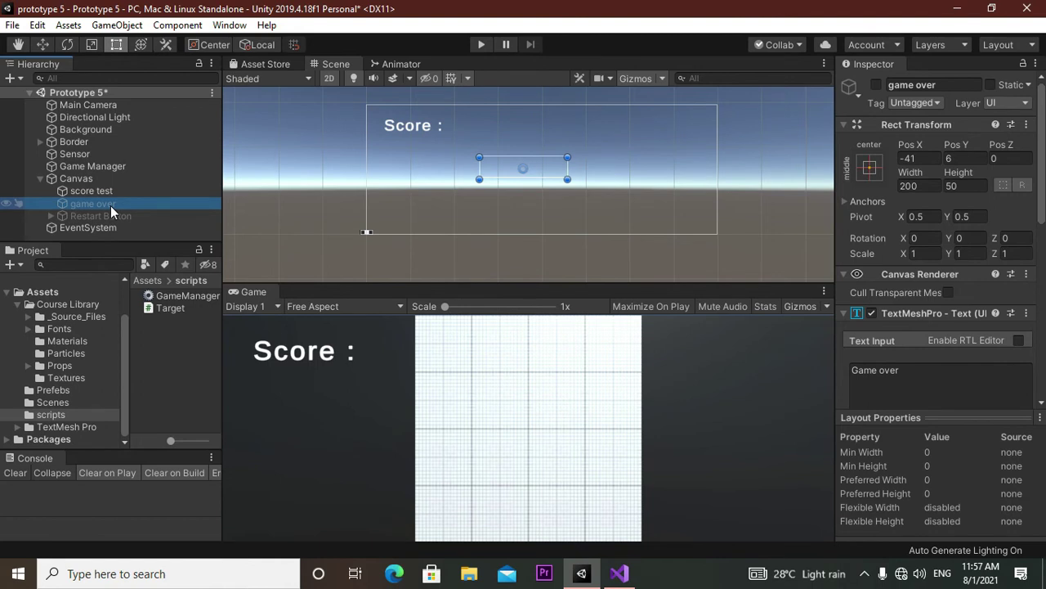
key("ctrl+d")
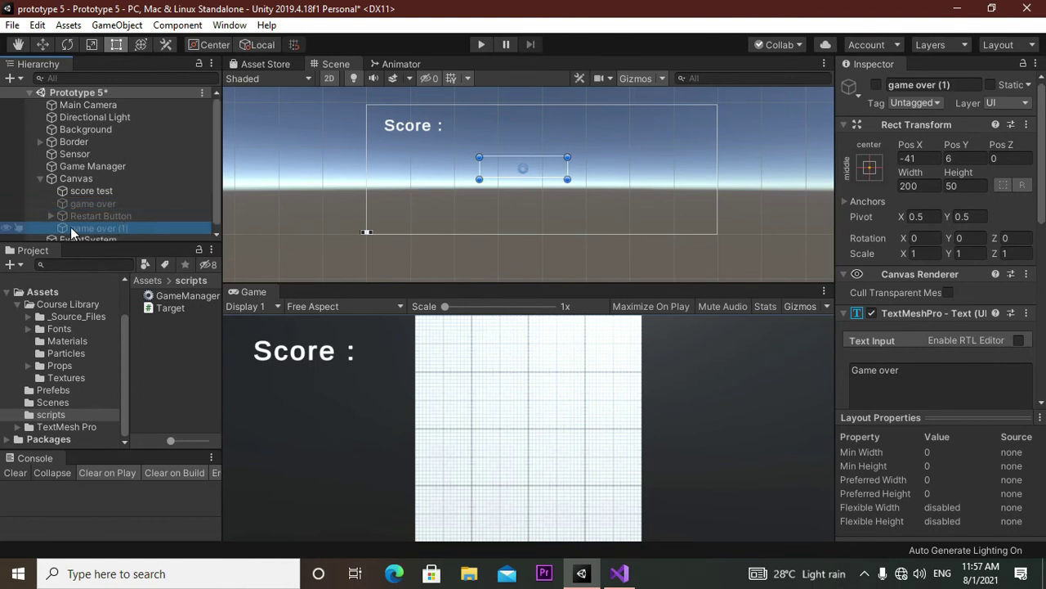
left_click(71, 226)
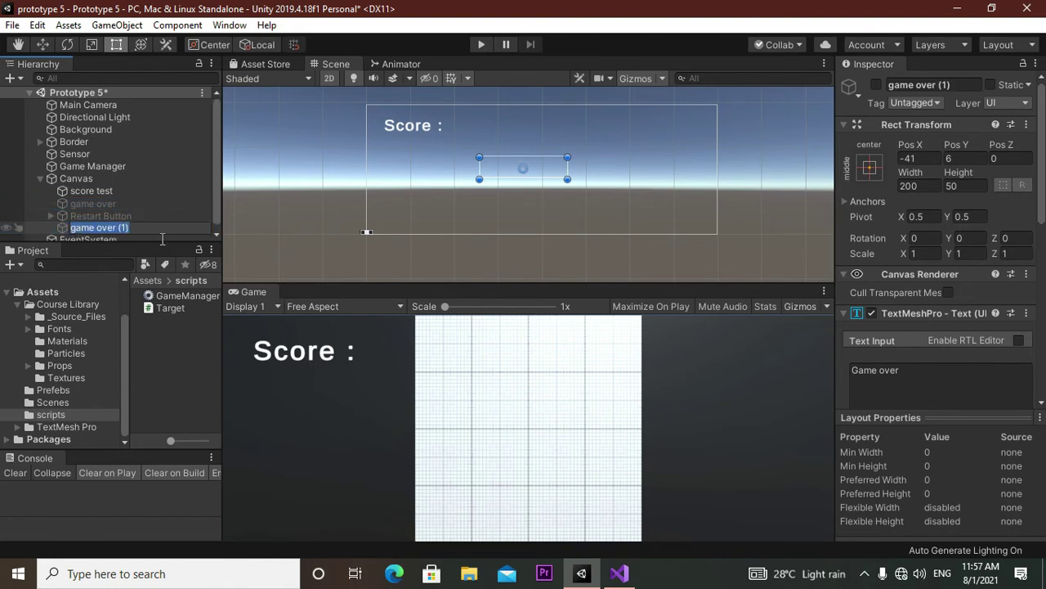
- Activate 'game over (1)' and change its Vertex Color from red to purple 7F00F1
left_click(876, 85)
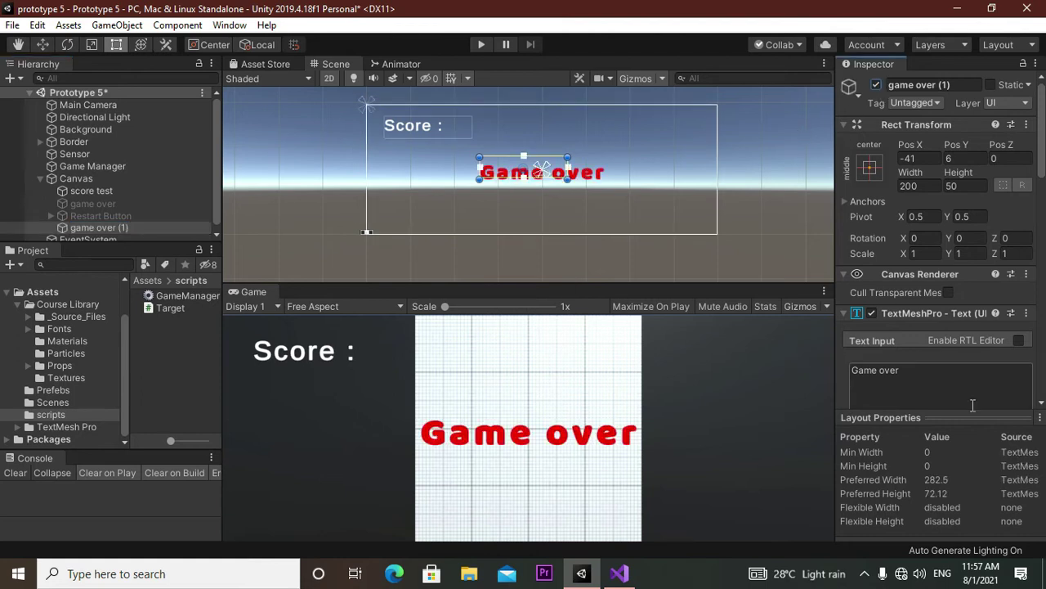
left_click_drag(1043, 150, 1042, 214)
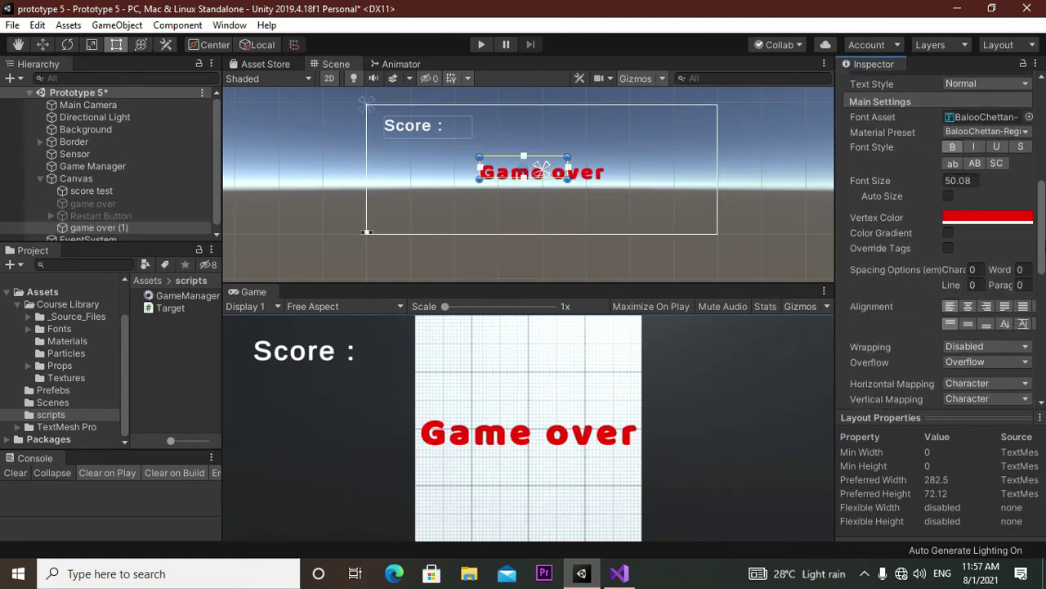
left_click(1019, 217)
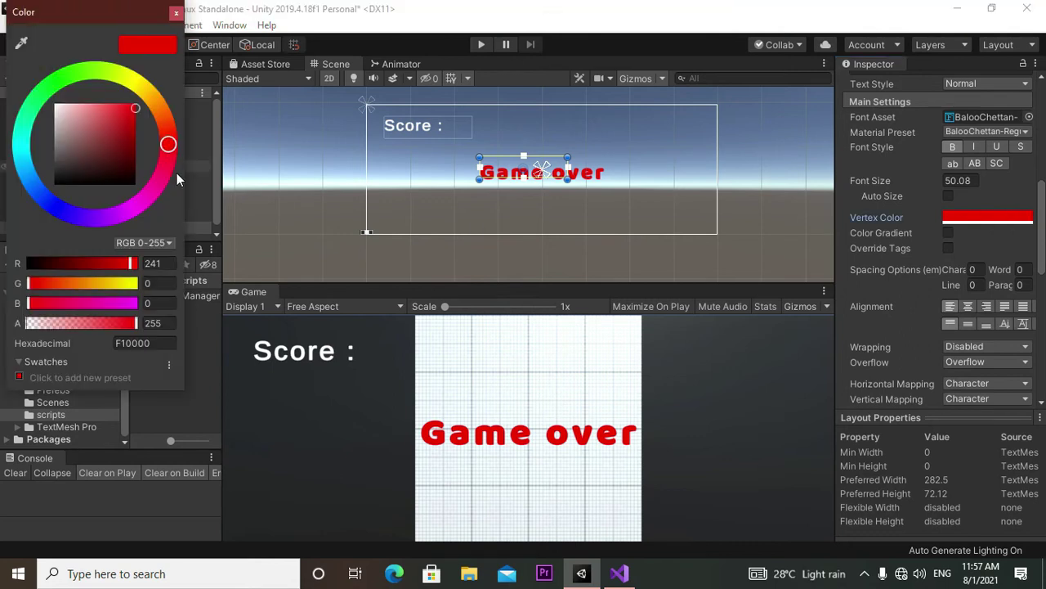
left_click(61, 81)
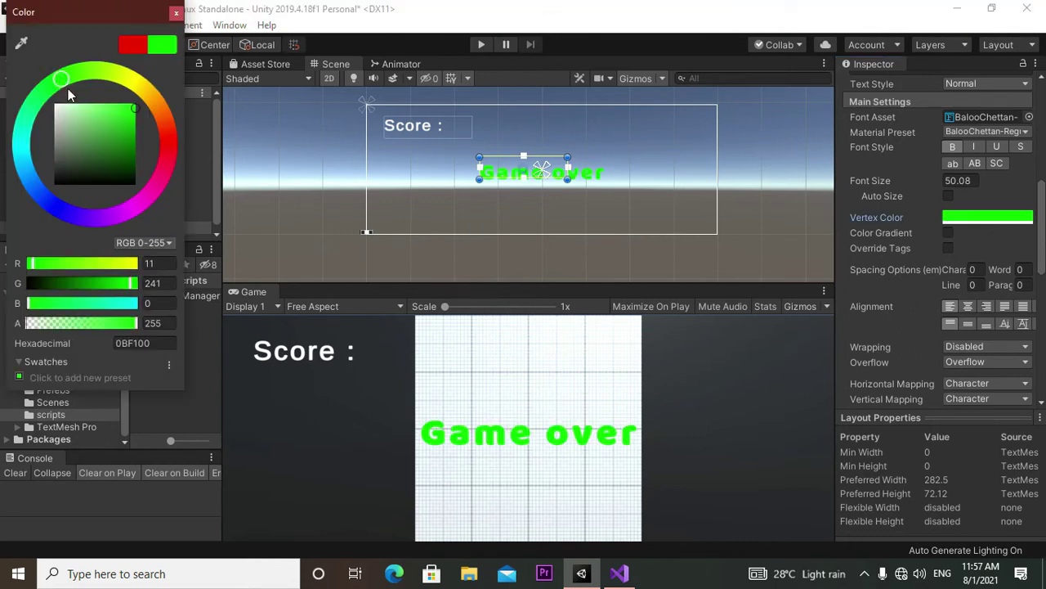
left_click(68, 213)
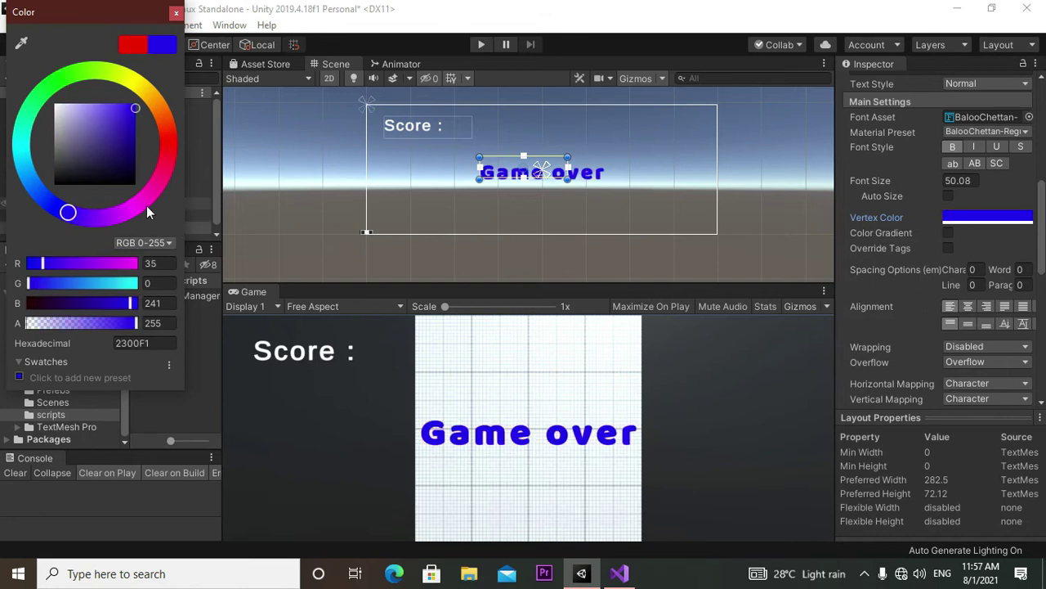
left_click(86, 219)
left_click_drag(89, 218, 109, 223)
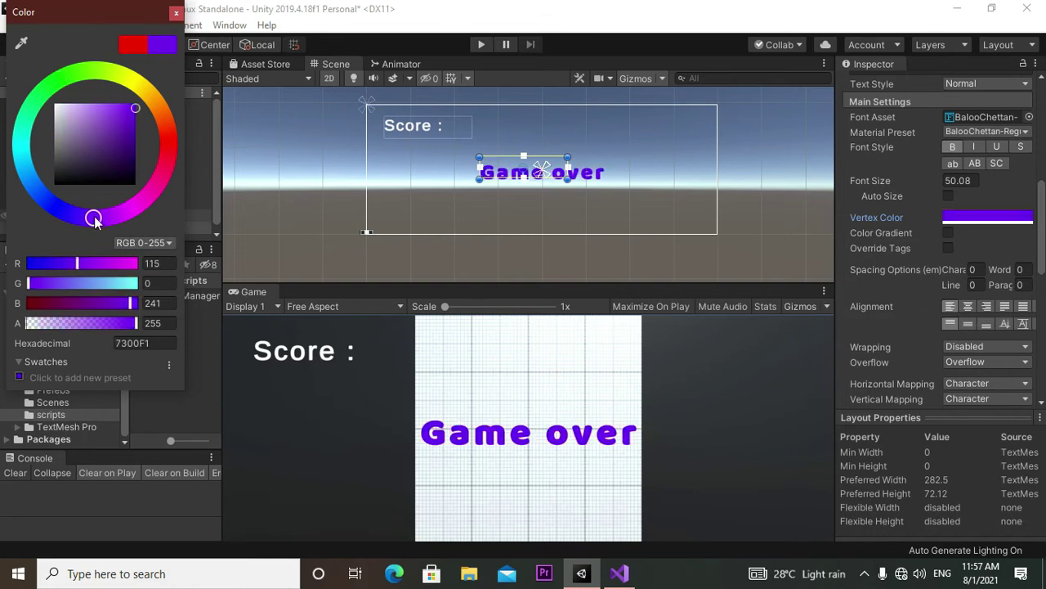
left_click(176, 13)
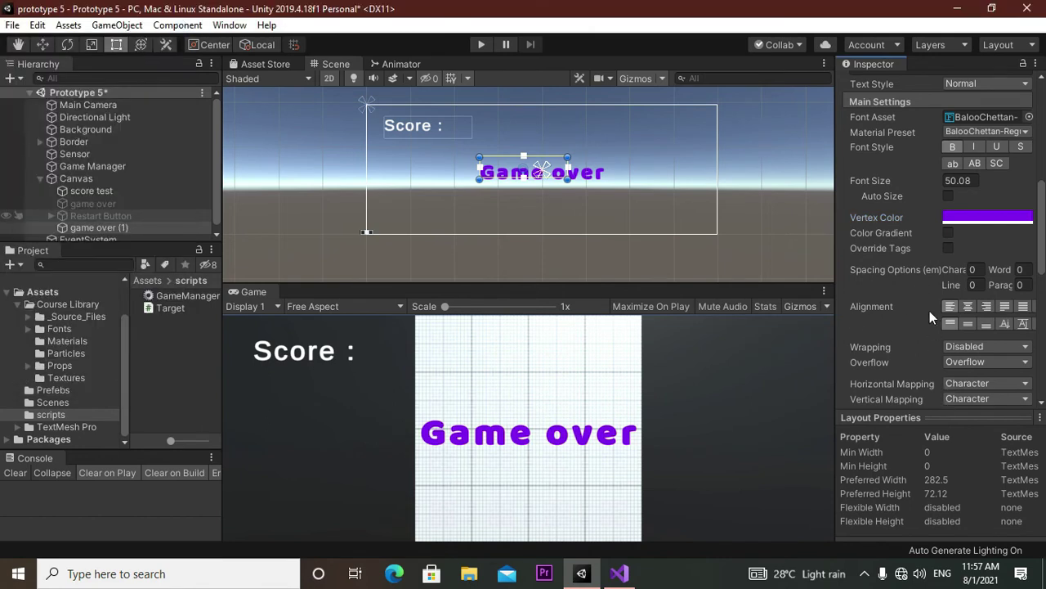
scroll(929, 306, "up", 5)
scroll(927, 335, "down", 3)
scroll(925, 364, "down", 6)
scroll(931, 373, "up", 10)
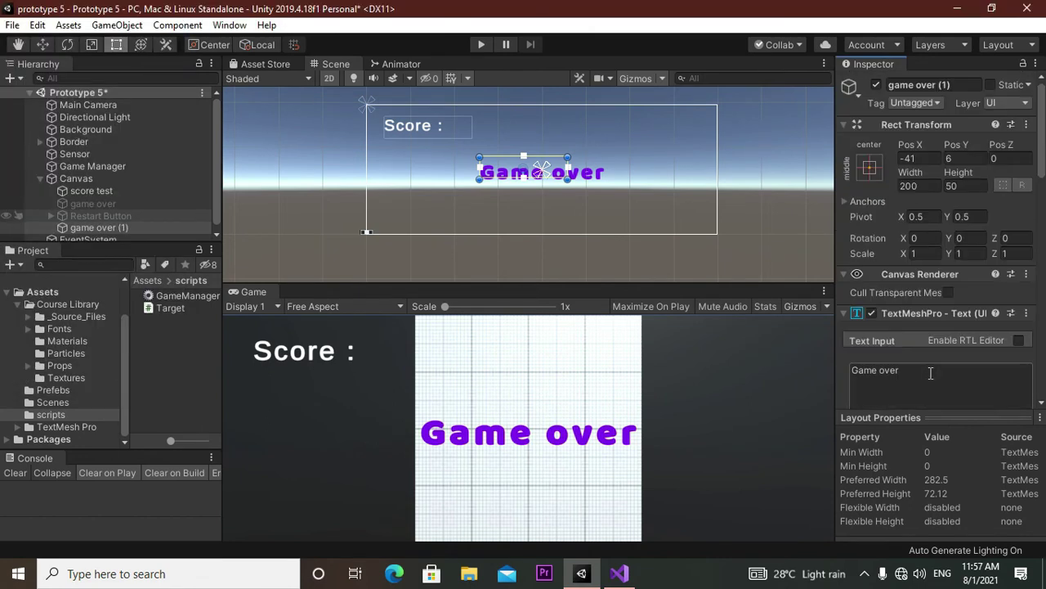
scroll(927, 370, "down", 9)
scroll(923, 366, "up", 10)
scroll(923, 365, "down", 3)
scroll(923, 366, "down", 3)
scroll(923, 365, "down", 6)
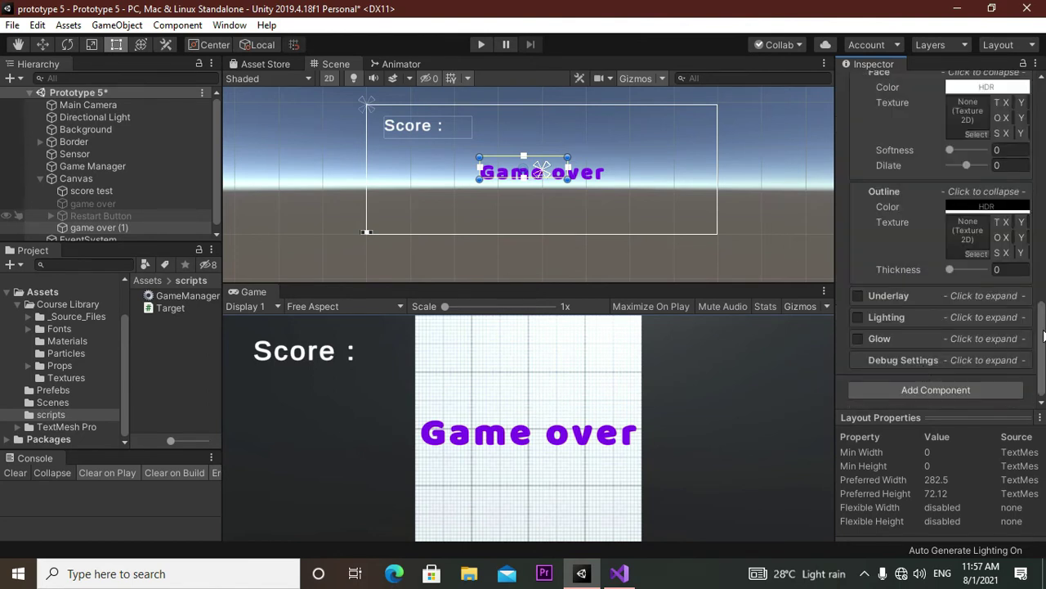
scroll(1036, 335, "up", 1)
scroll(941, 240, "up", 3)
scroll(942, 240, "up", 4)
scroll(942, 241, "up", 4)
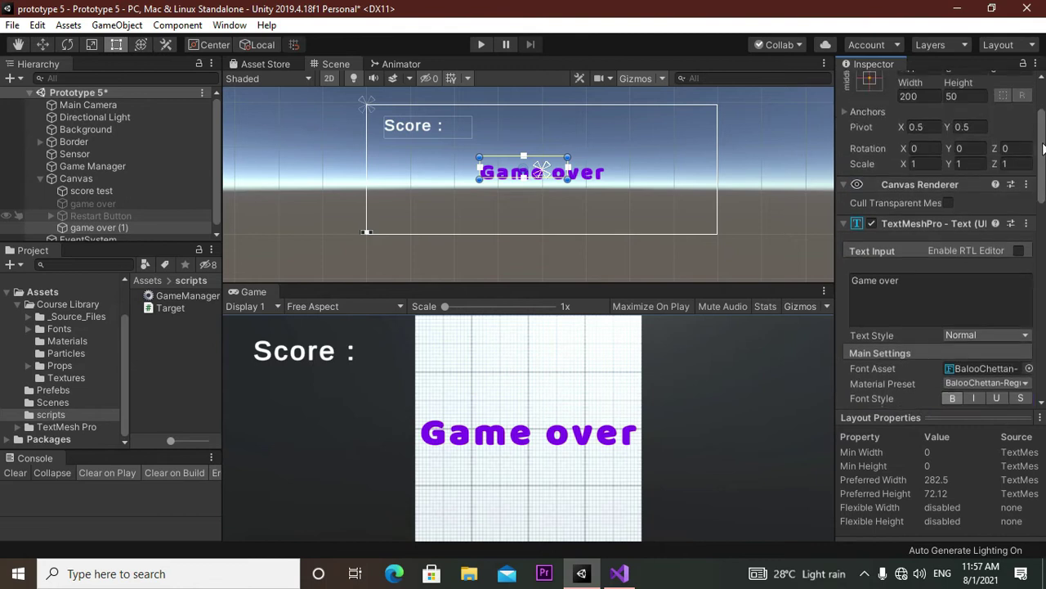
scroll(942, 241, "down", 4)
scroll(927, 199, "up", 3)
scroll(926, 199, "up", 1)
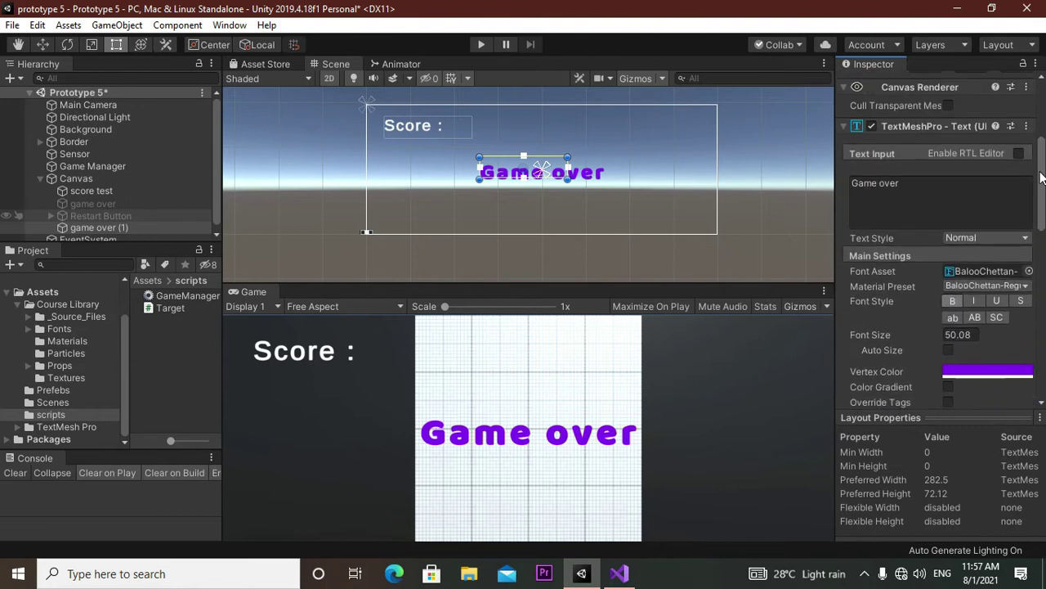
left_click_drag(926, 199, 847, 188)
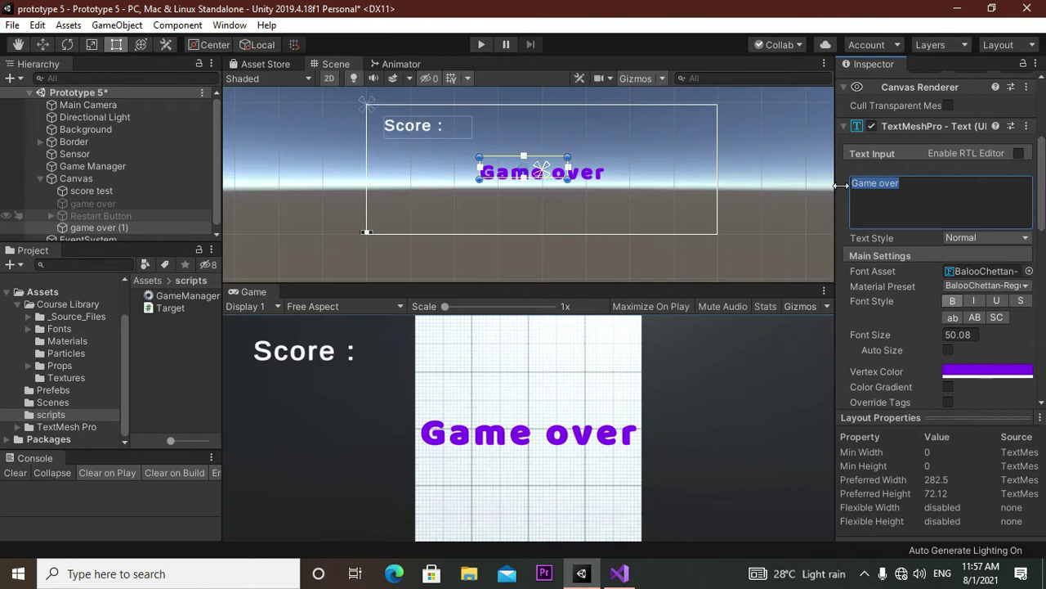
- Make the purple text read 'Clicky crates' at font size 41.4 and raise it slightly on the canvas
type("Cli")
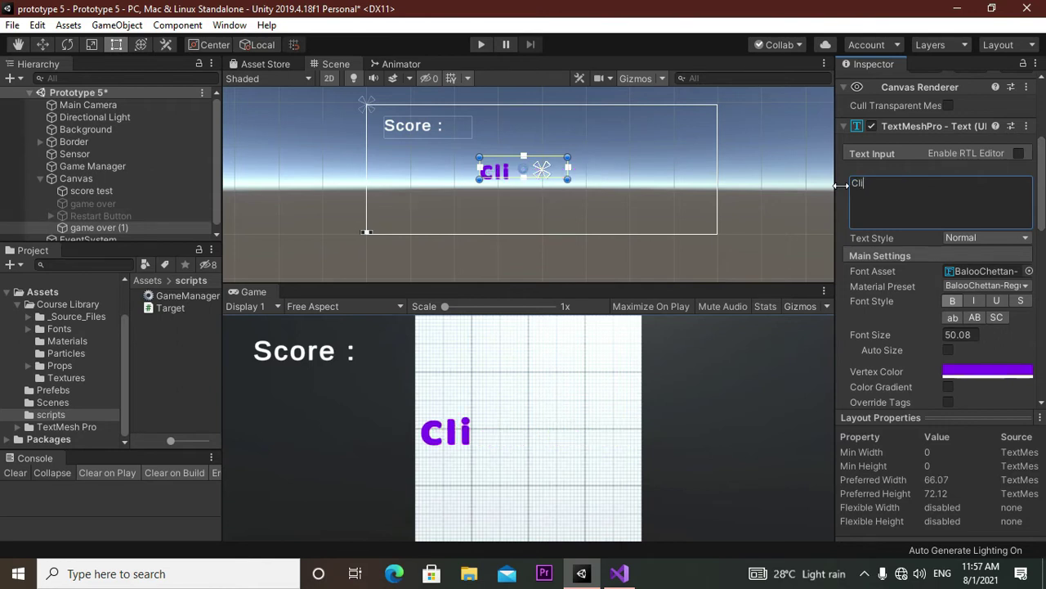
type("cky ")
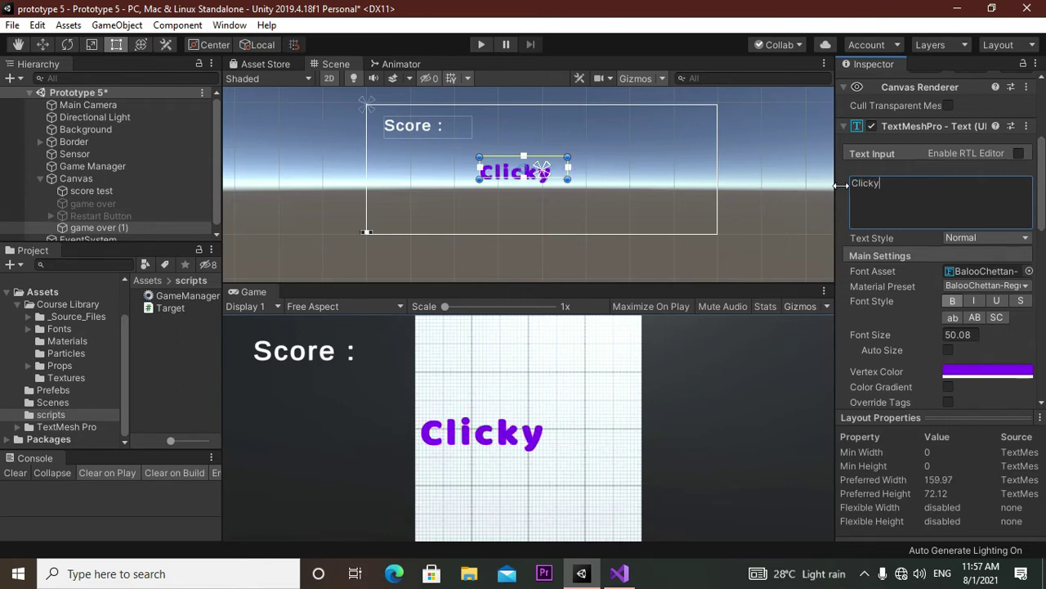
type("cr")
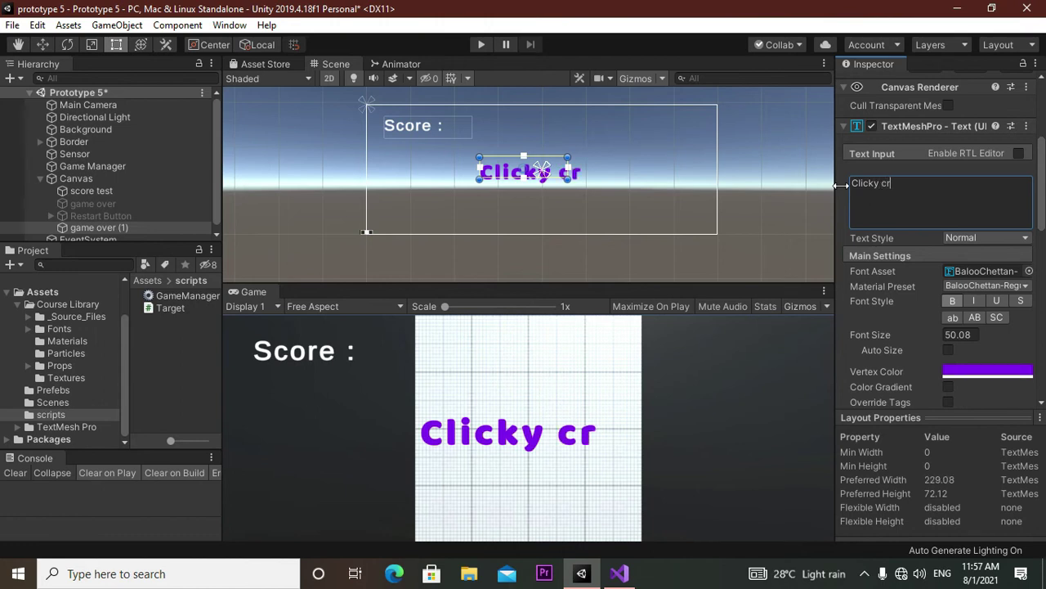
type("ates")
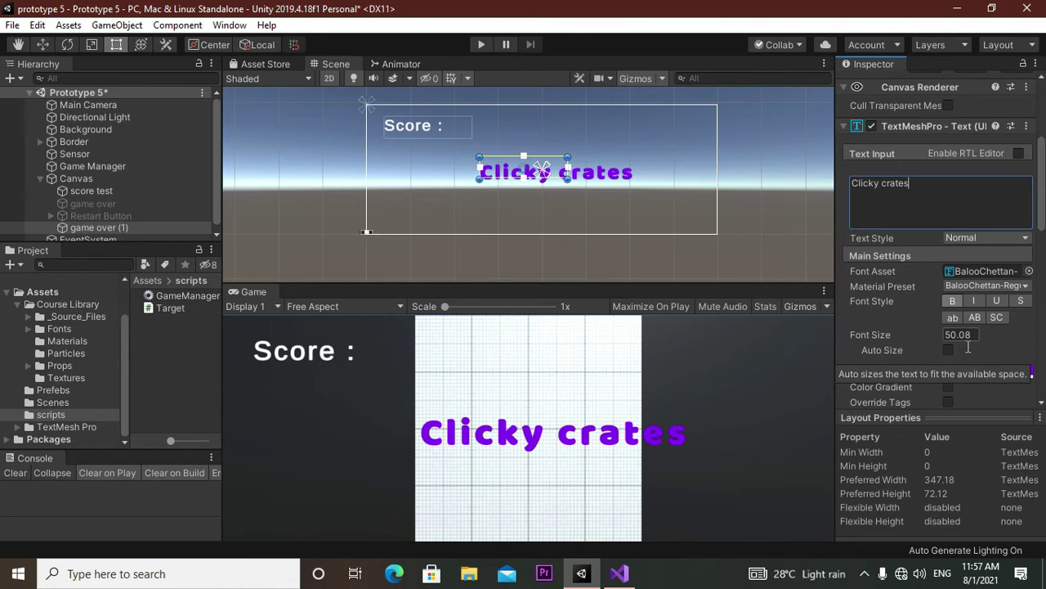
mouse_move(941, 336)
left_mouse_down()
mouse_move(663, 351)
mouse_move(717, 347)
left_mouse_up()
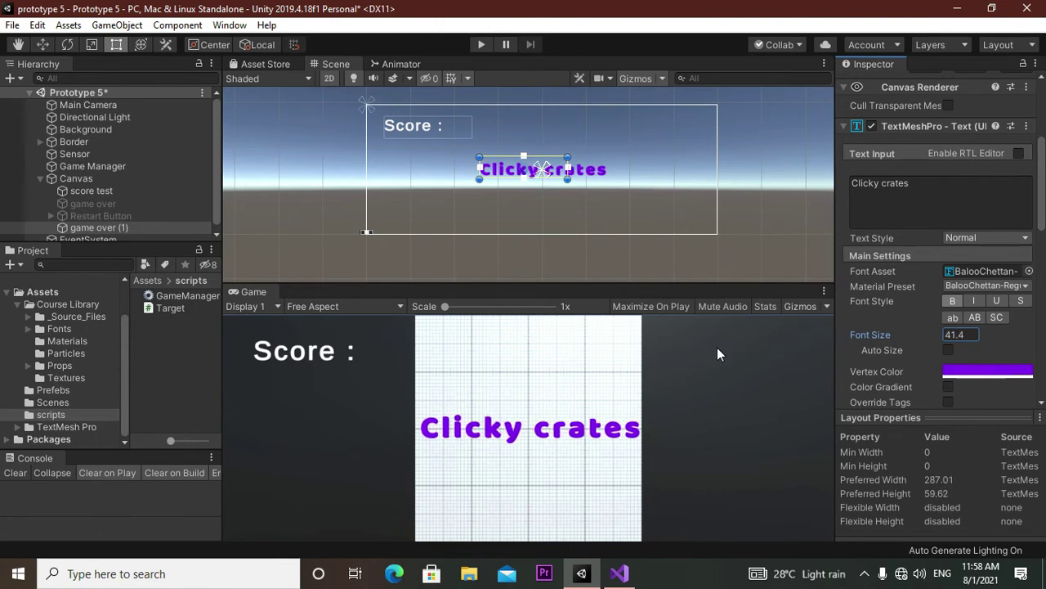
left_click(562, 174)
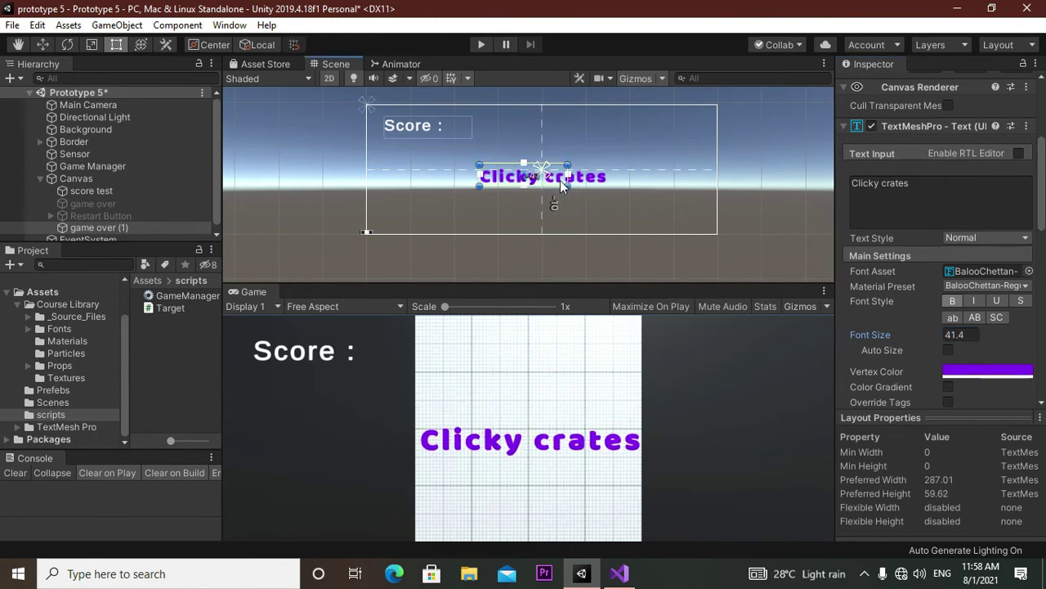
left_click_drag(561, 174, 562, 166)
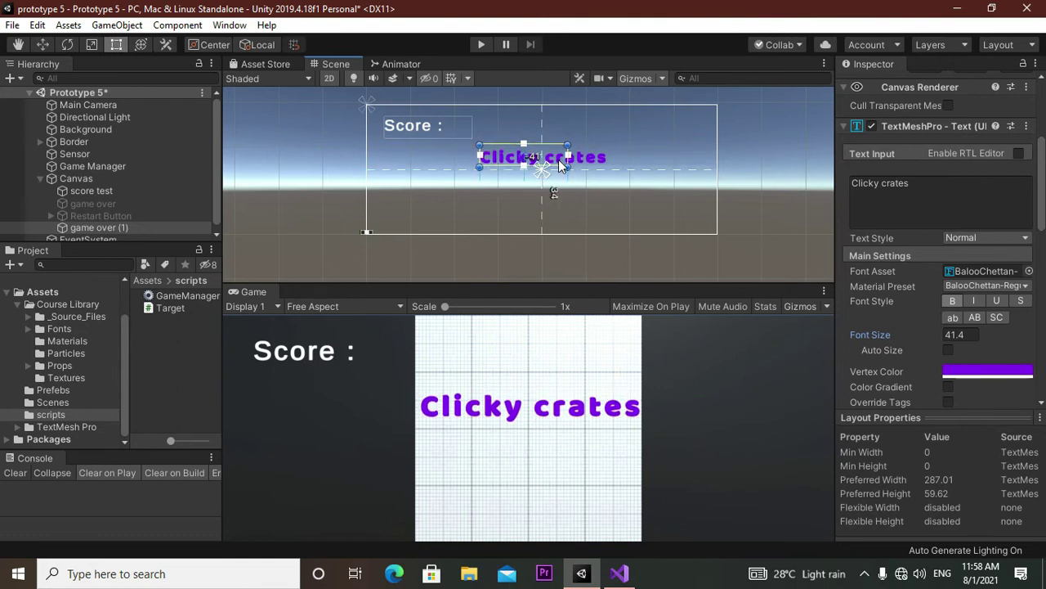
left_click_drag(561, 166, 561, 166)
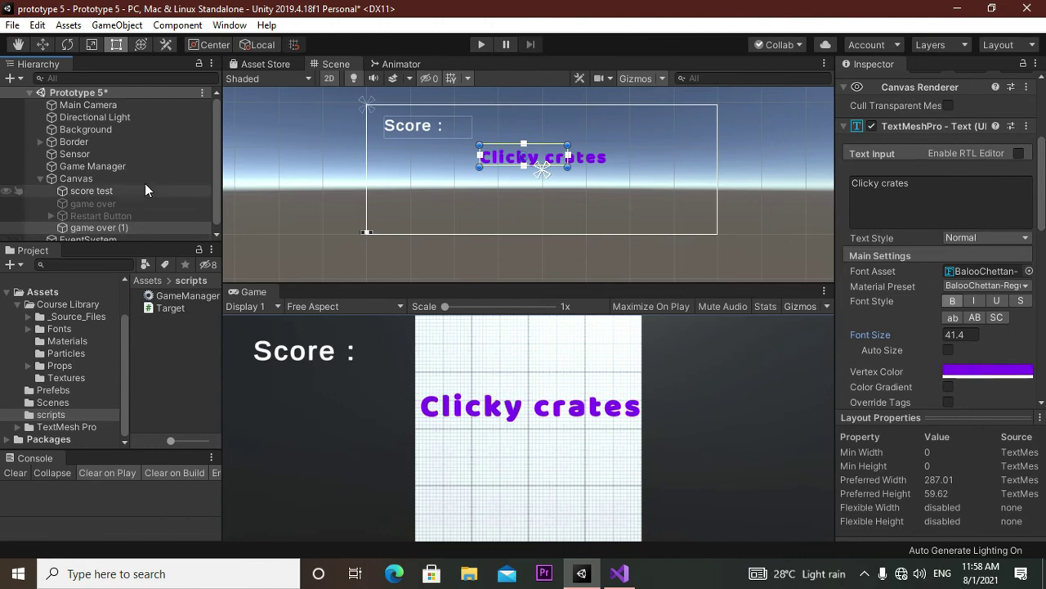
scroll(197, 139, "down", 1)
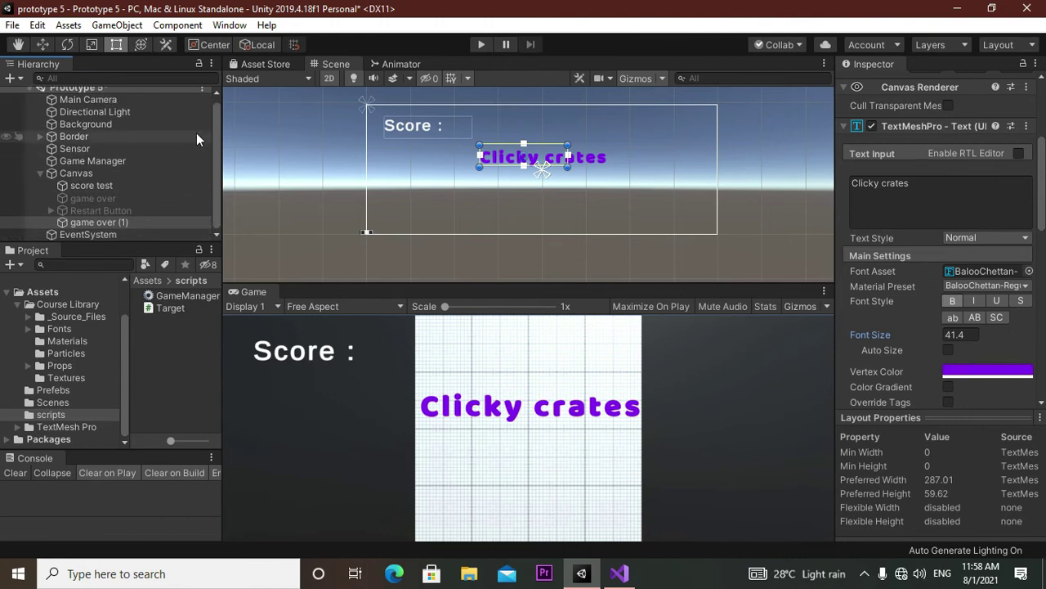
- Add a Button - TextMeshPro to the Canvas from the Hierarchy's UI menu
left_click(69, 173)
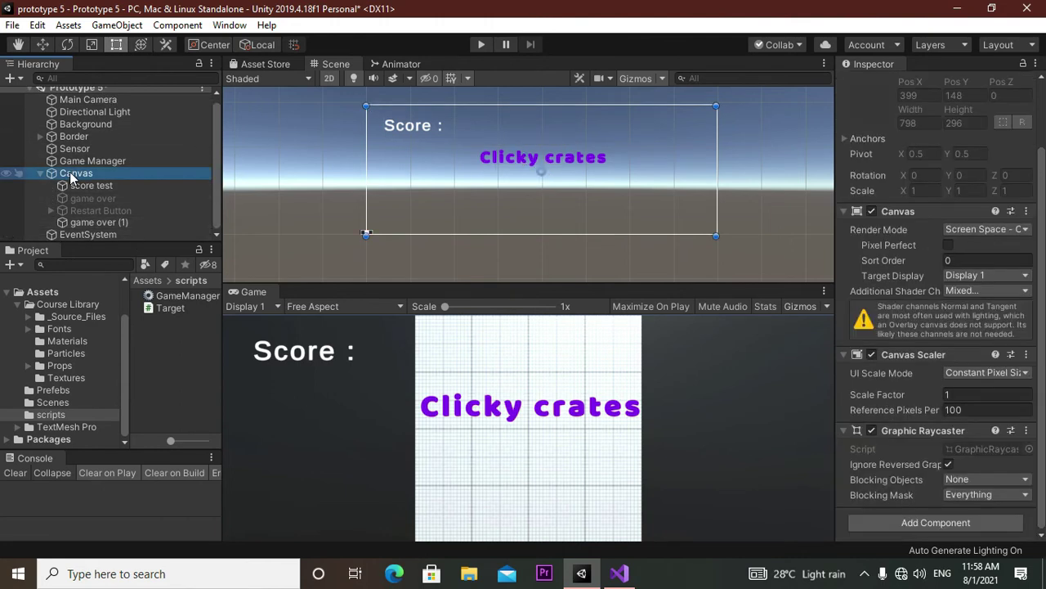
right_click(69, 174)
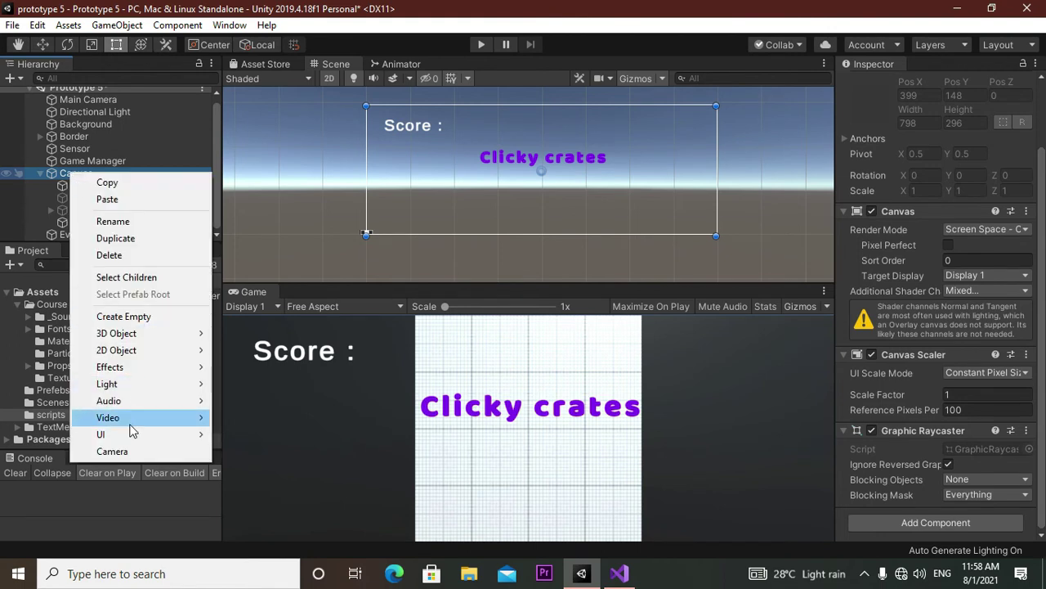
mouse_move(149, 436)
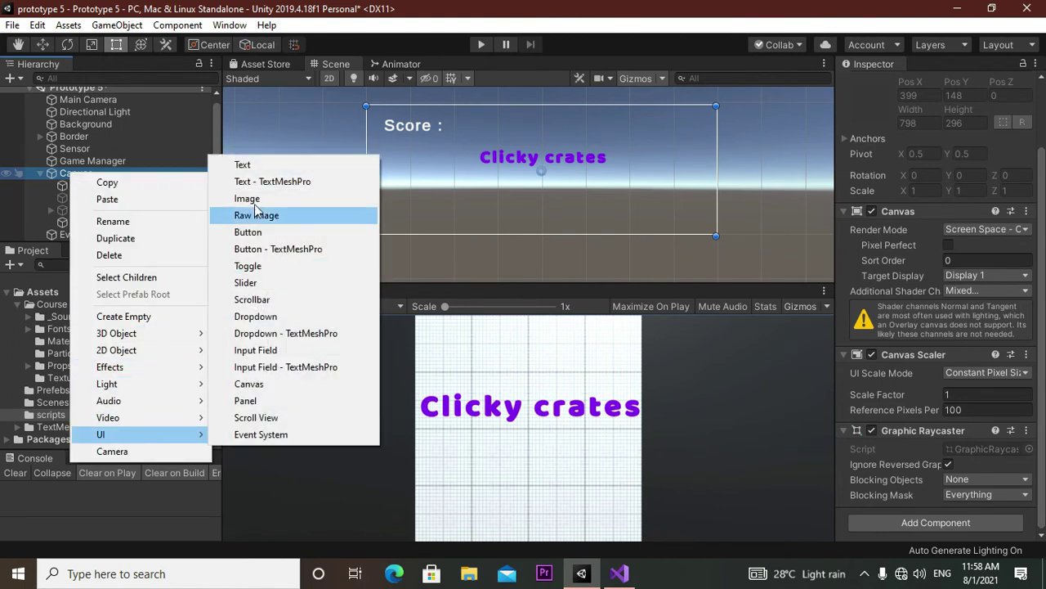
left_click(310, 249)
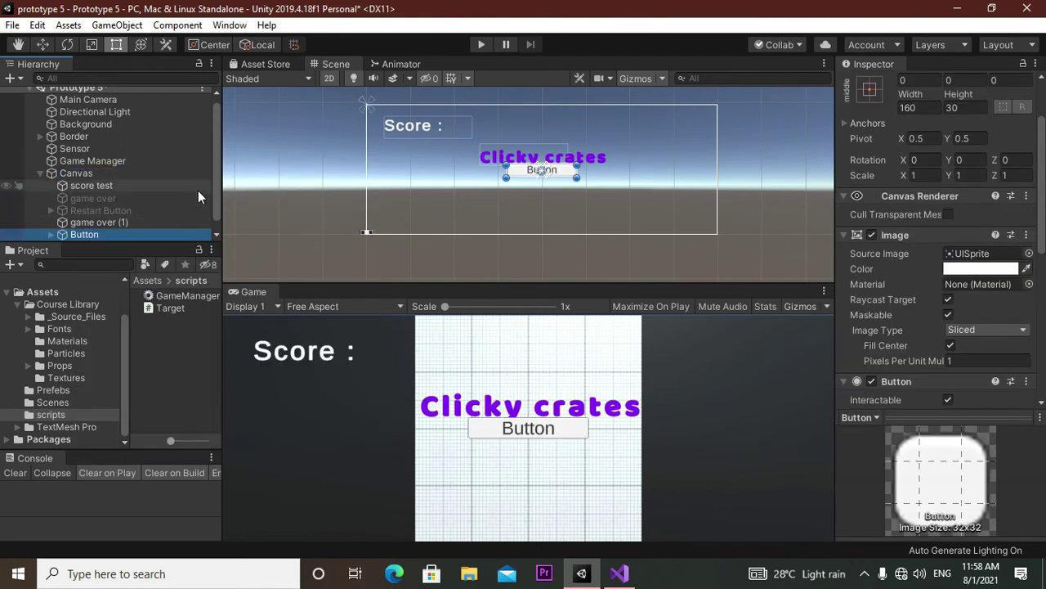
scroll(215, 175, "down", 1)
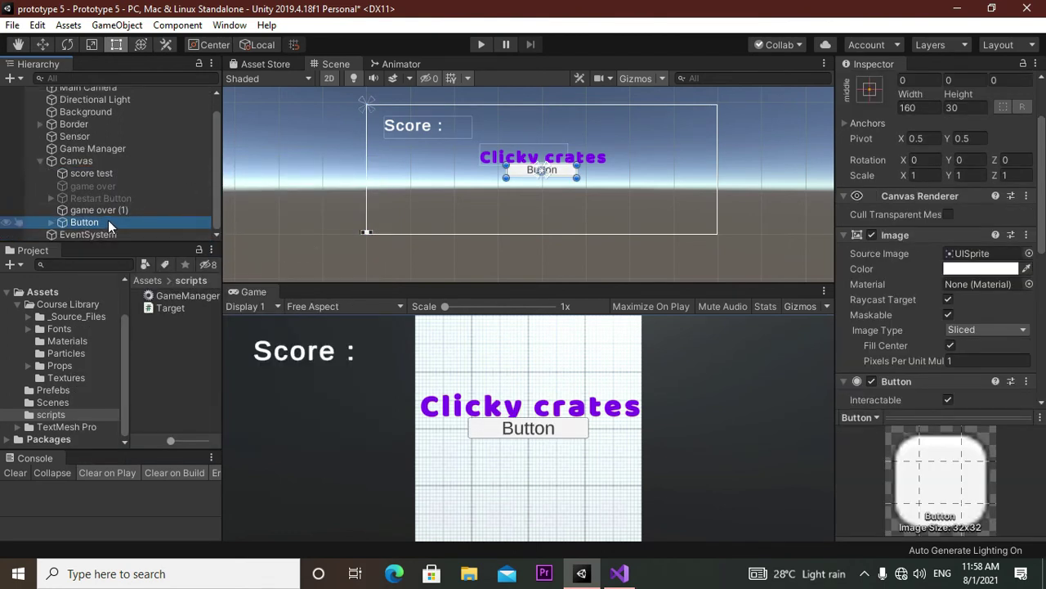
- Duplicate the Button twice and move the original Button to the lower left
key("ctrl+d")
key("ctrl+d")
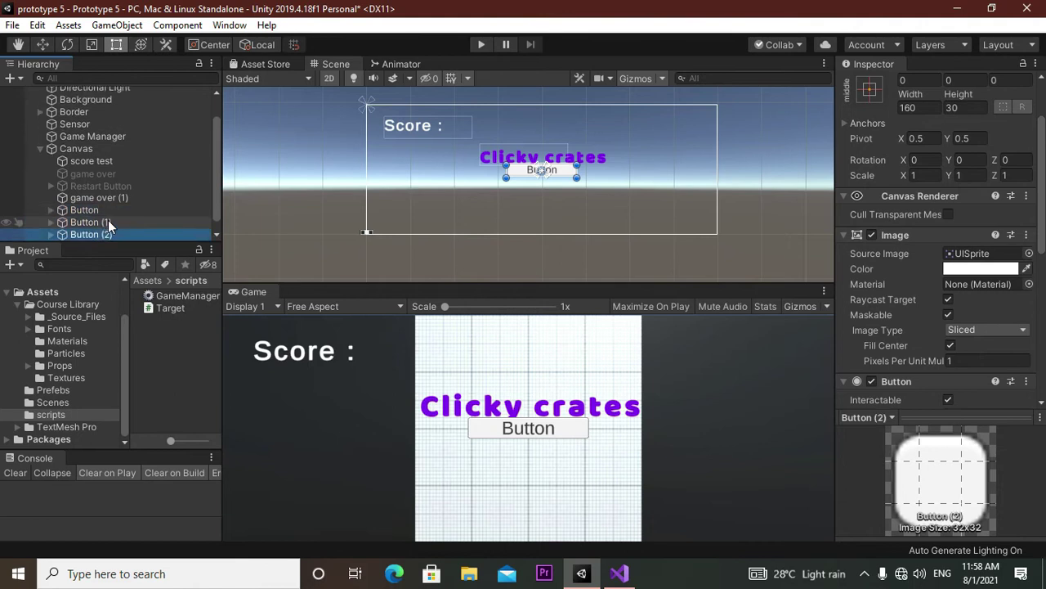
scroll(216, 175, "down", 1)
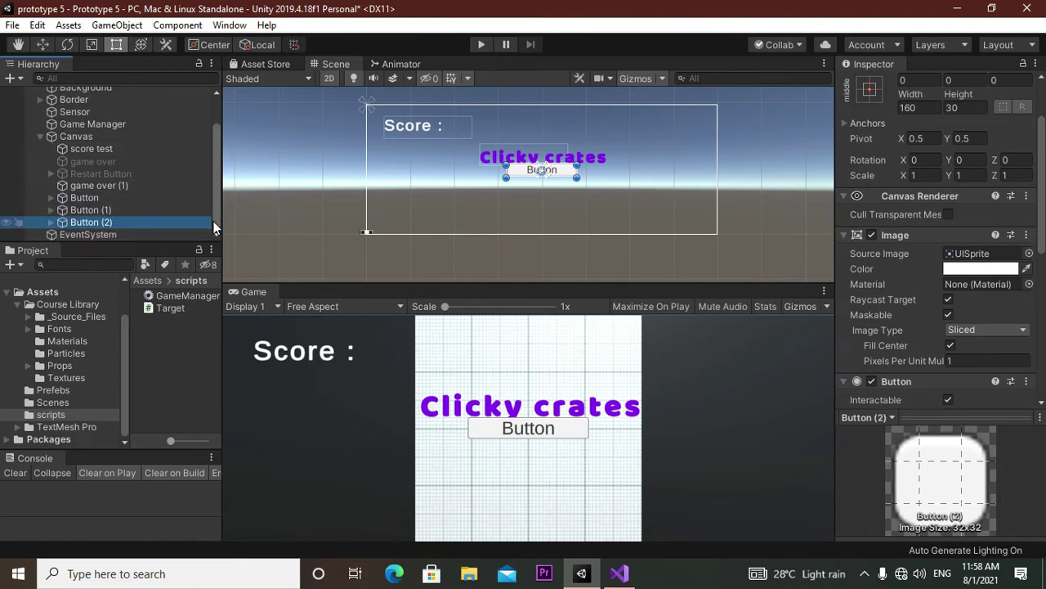
left_click(88, 199)
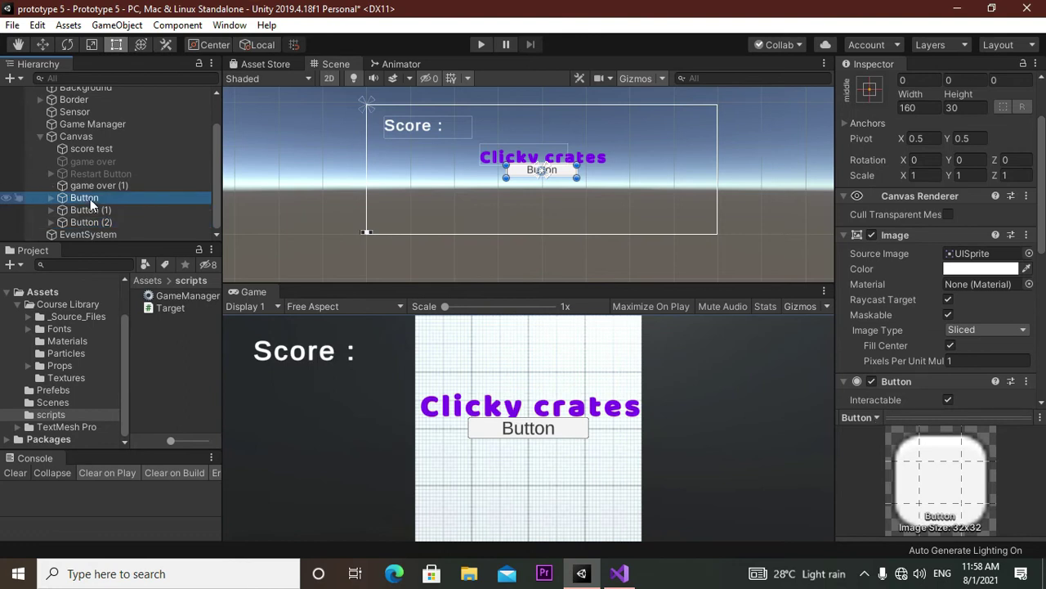
left_click_drag(523, 176, 419, 190)
- Place Button (1) in the centre below the title and Button (2) on the right
left_click(91, 209)
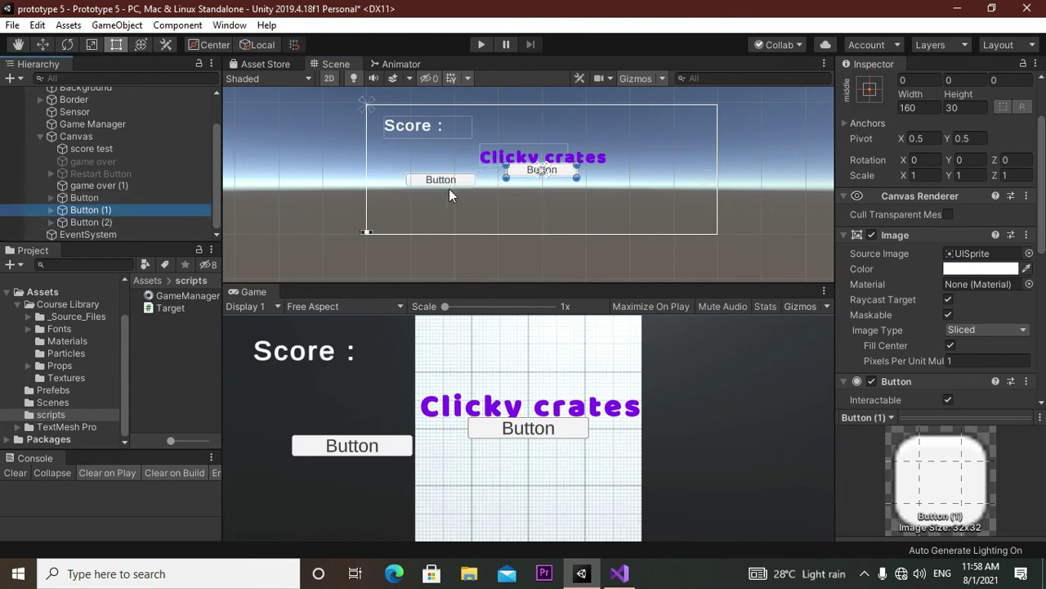
left_click_drag(521, 172, 518, 203)
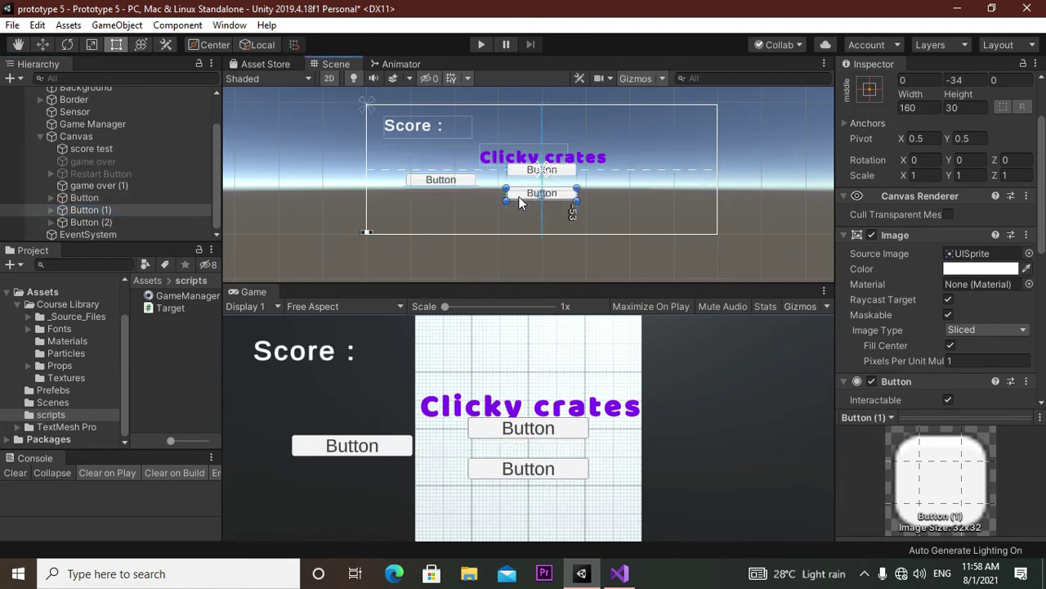
left_click(612, 185)
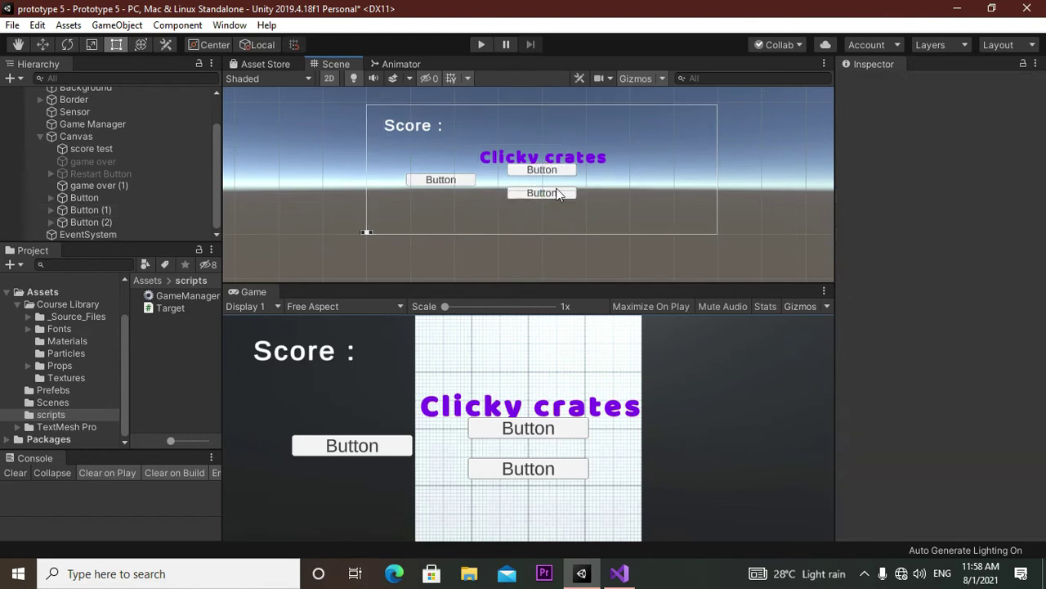
left_click(107, 223)
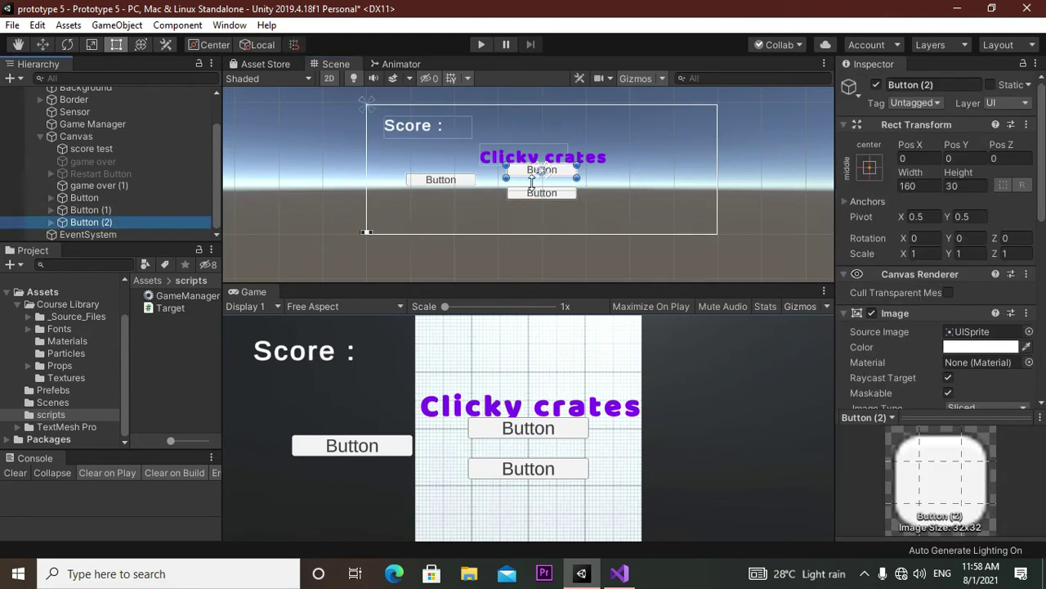
left_click_drag(524, 176, 613, 192)
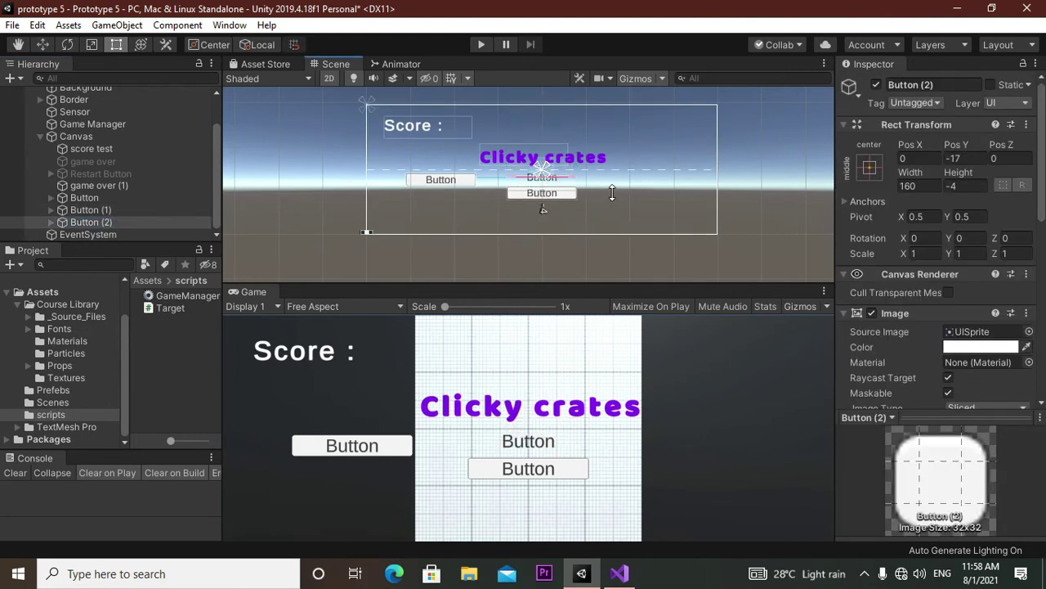
key("ctrl+z")
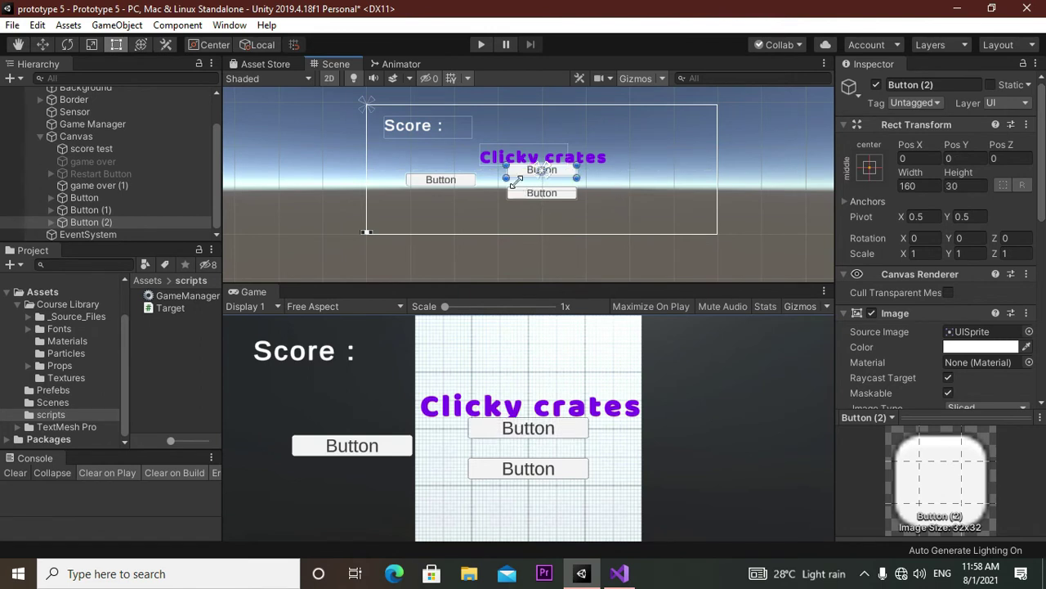
left_click_drag(524, 176, 627, 186)
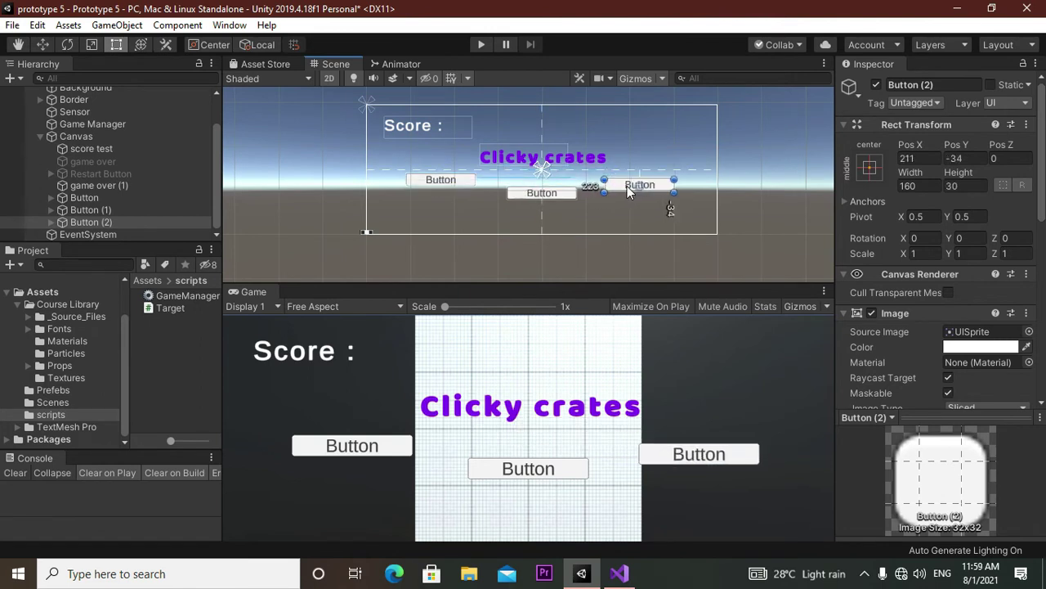
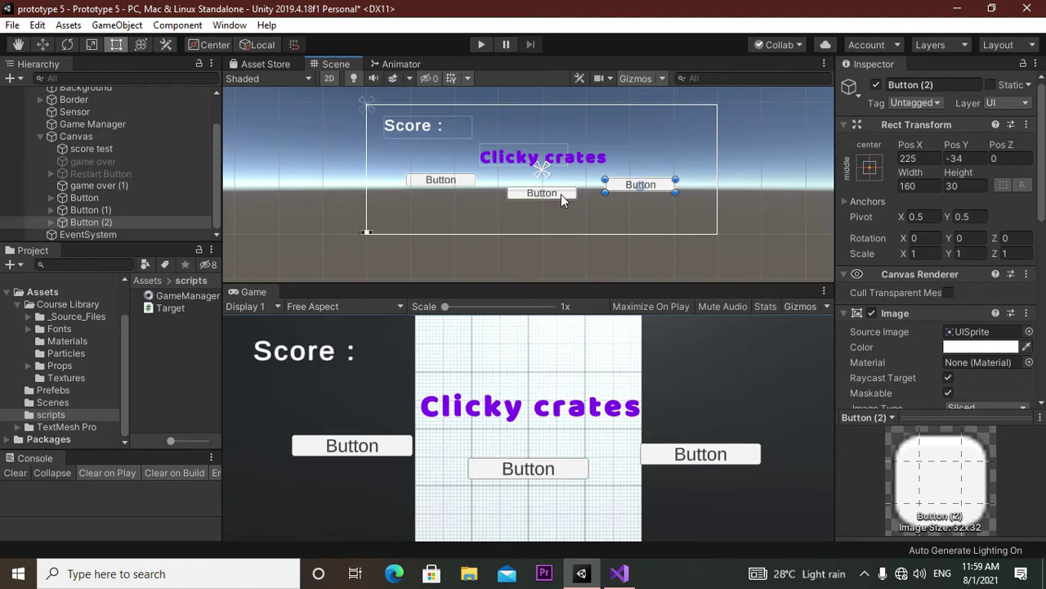
- Drag the left and right buttons lower in the Scene view, nearer the middle button
left_click(563, 194)
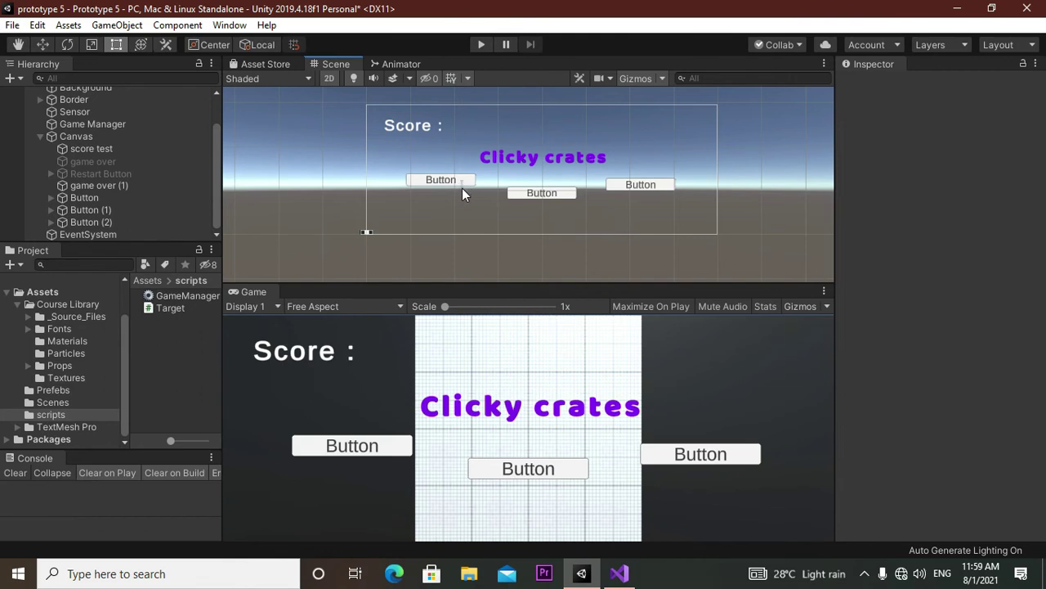
left_click(84, 198)
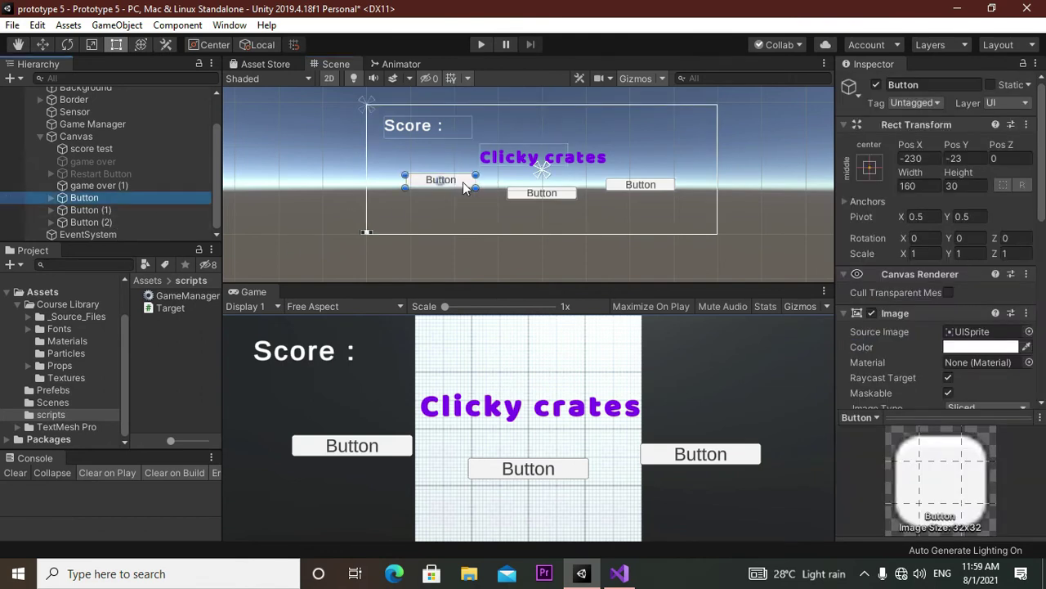
left_click_drag(464, 187, 491, 204)
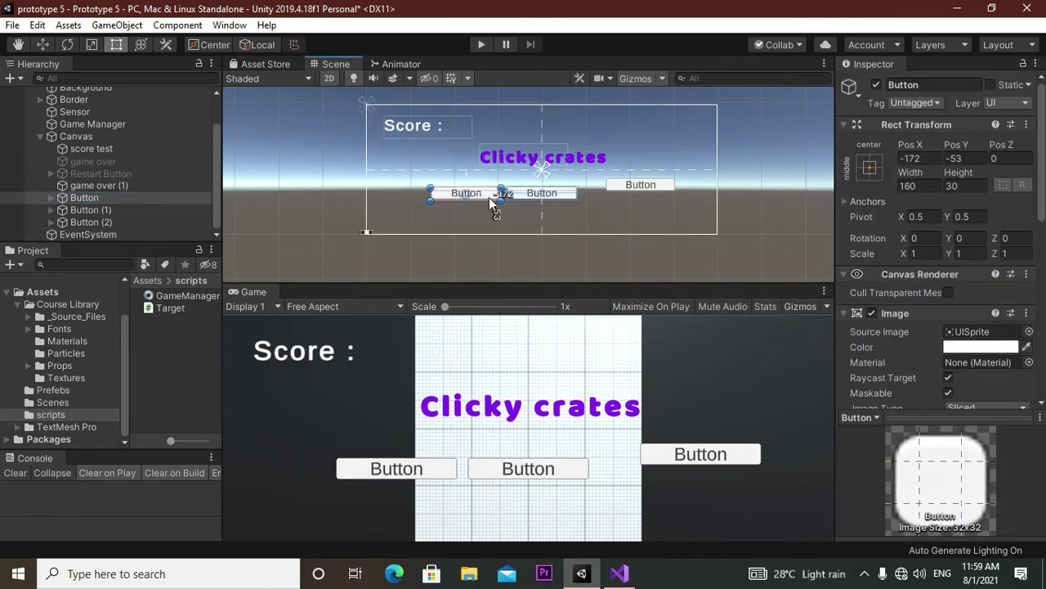
left_click(665, 194)
left_click(91, 222)
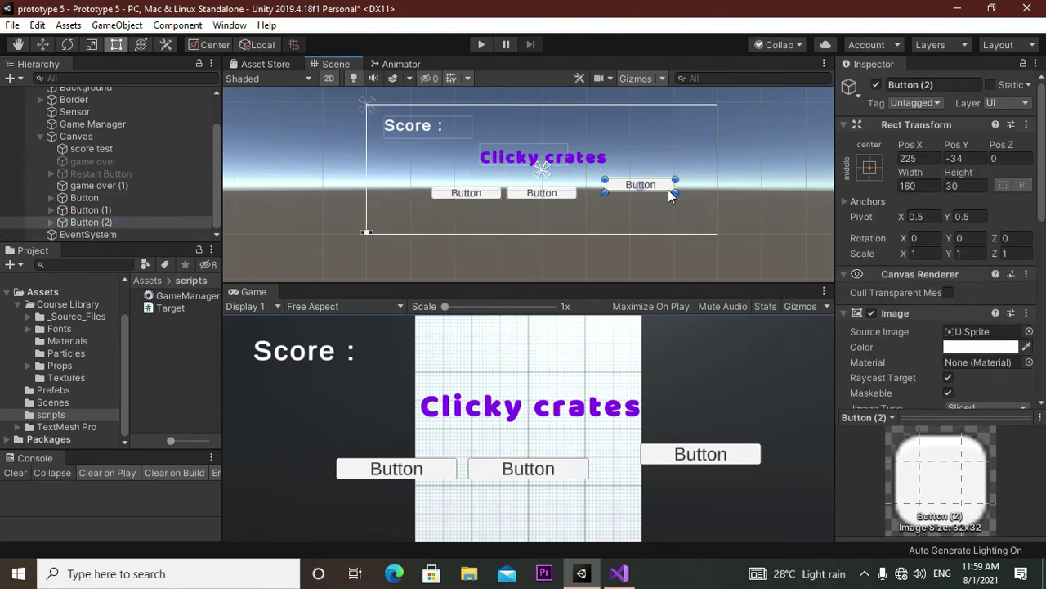
mouse_move(668, 190)
left_mouse_down()
mouse_move(670, 205)
mouse_move(653, 206)
left_mouse_up()
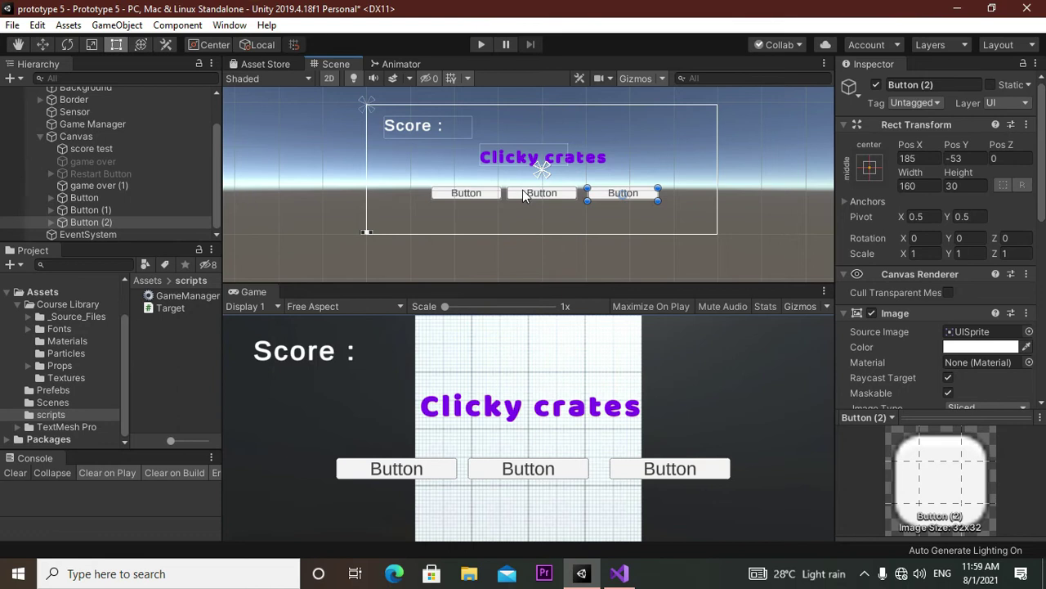
- Move the left button above the middle one and the right button centred below it
left_click(477, 194)
left_click(492, 196)
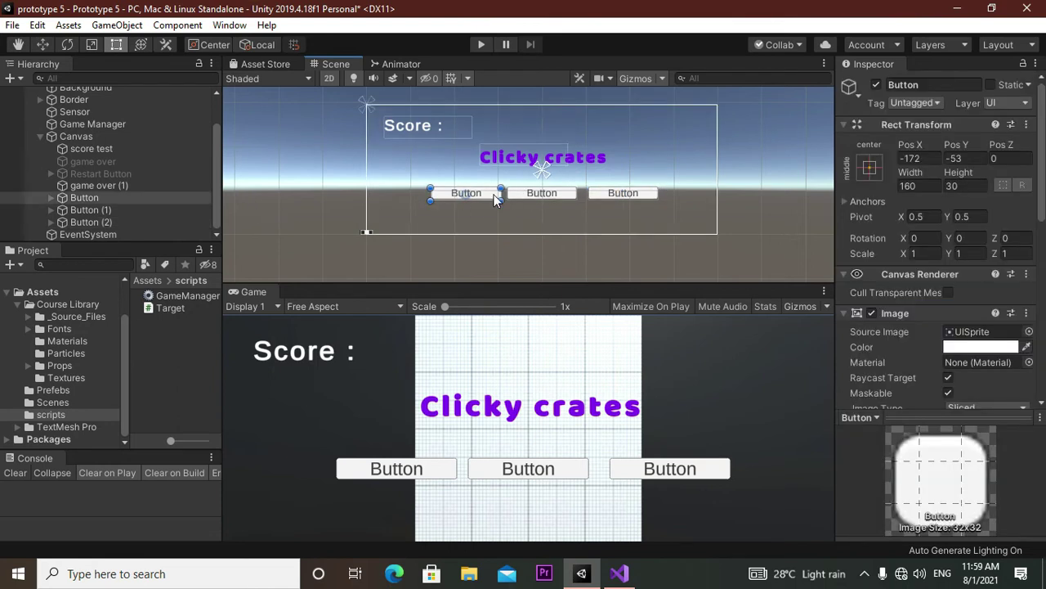
left_click_drag(490, 196, 562, 177)
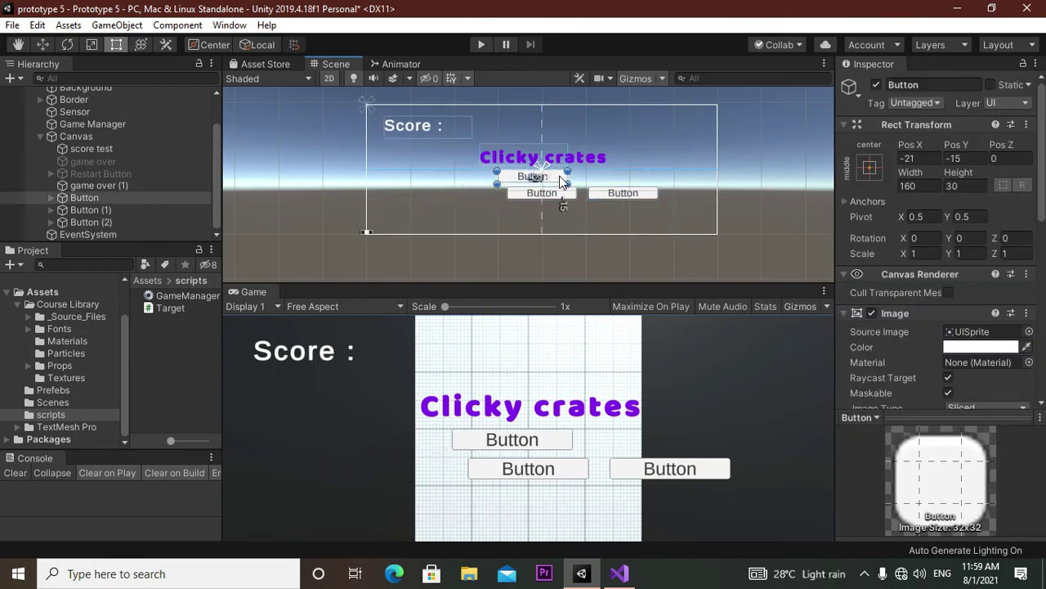
left_click(652, 193)
left_click_drag(650, 195, 571, 226)
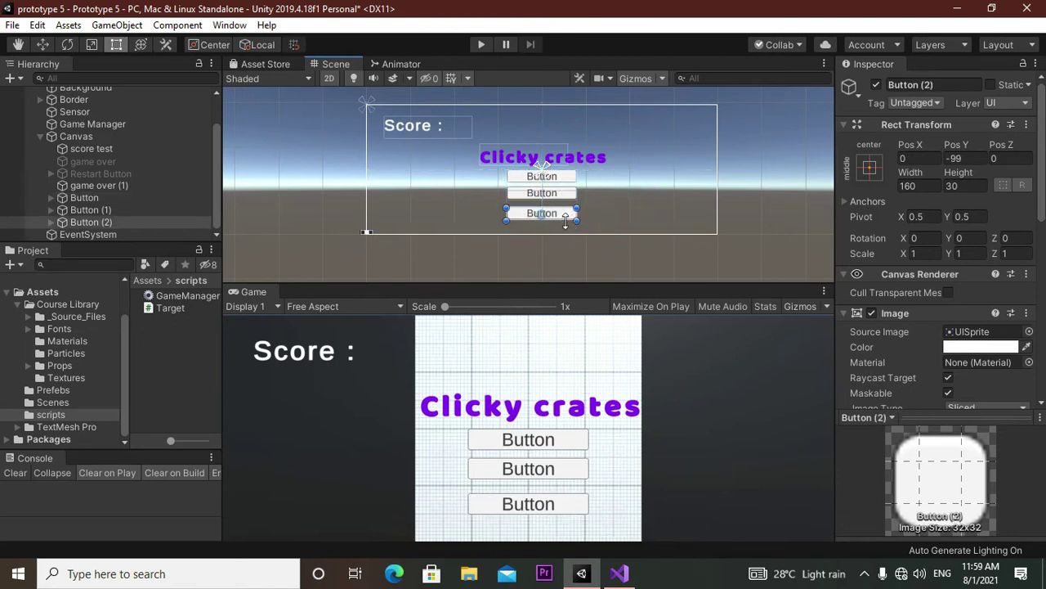
left_click_drag(564, 212, 570, 229)
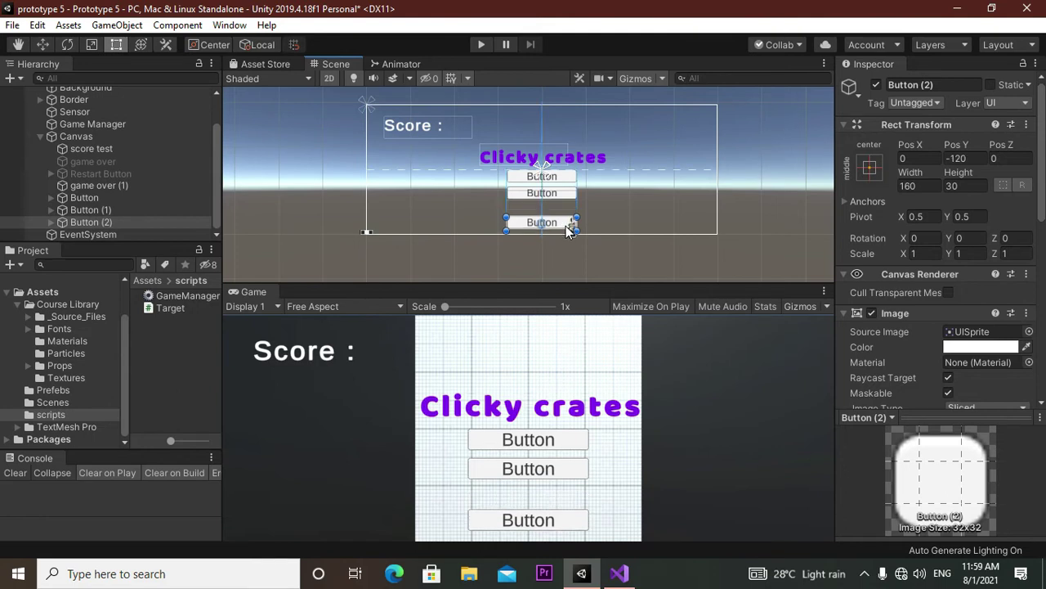
- Nudge the middle button down so the column spaces evenly at Pos Y -15, -69, -120
left_click(569, 198)
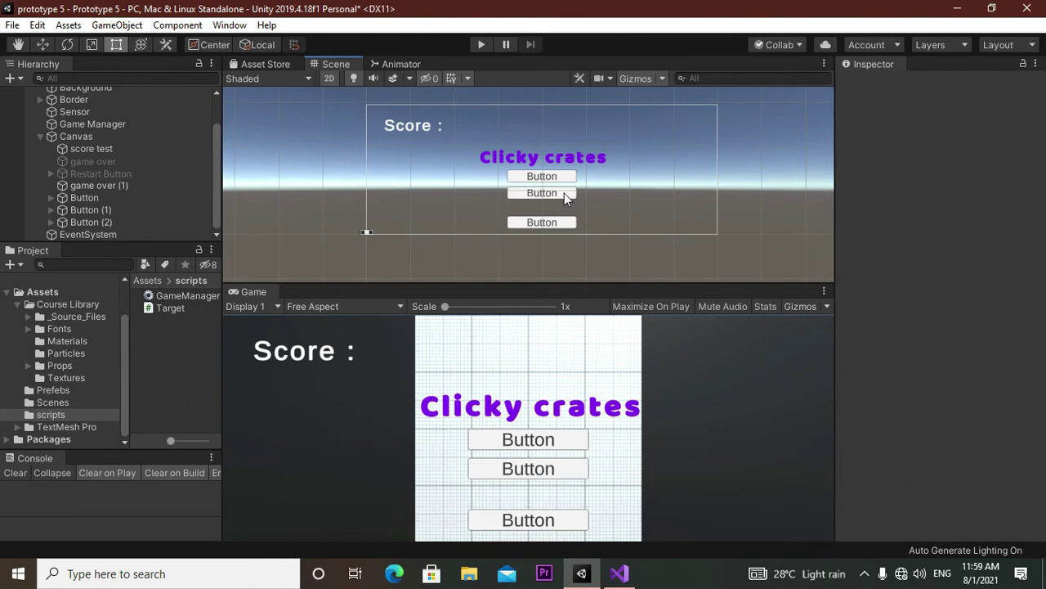
left_click(564, 193)
left_click_drag(564, 193, 564, 200)
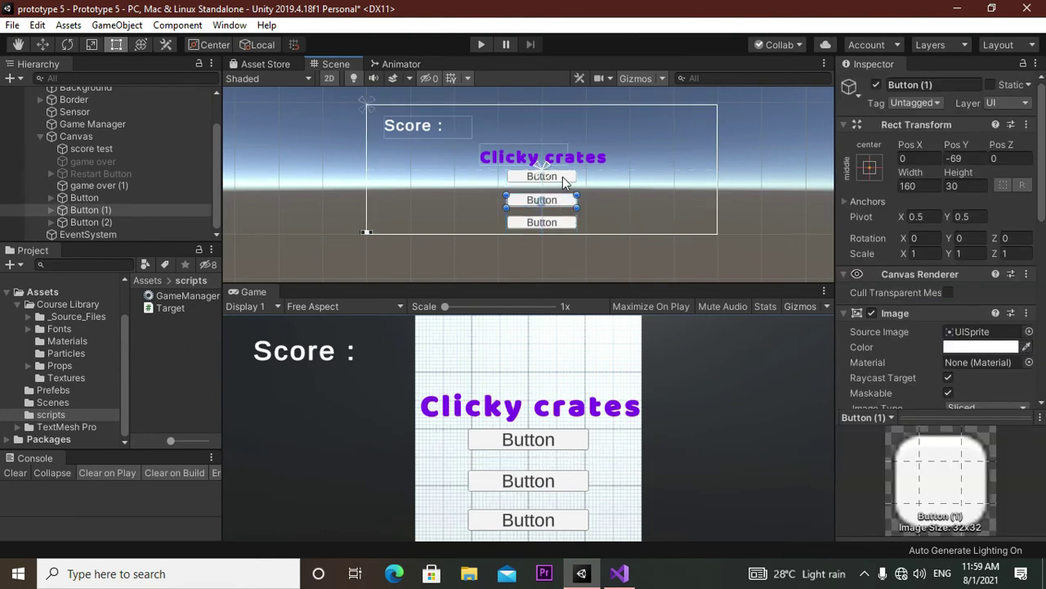
left_click(562, 176)
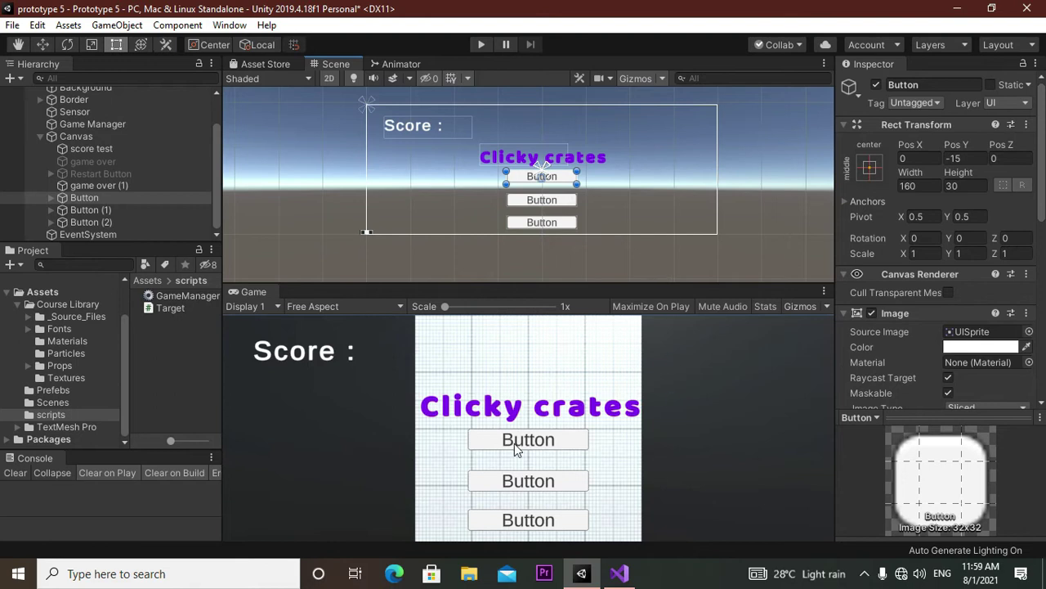
- Rename the top, middle and bottom Button objects to 'easy', 'medium' and 'hard' in the Inspector
left_click(101, 198)
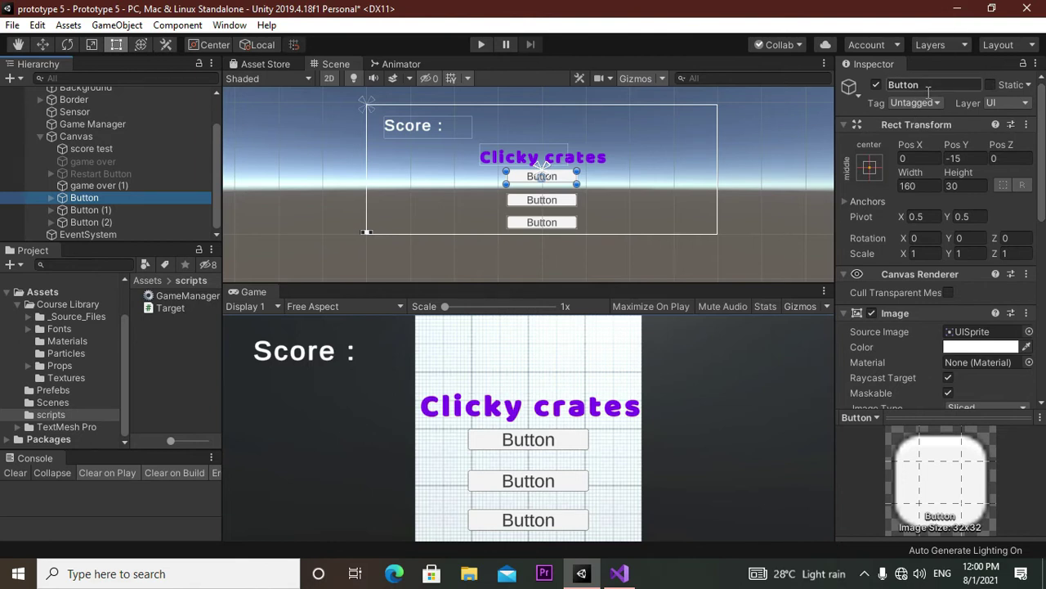
left_click(896, 87)
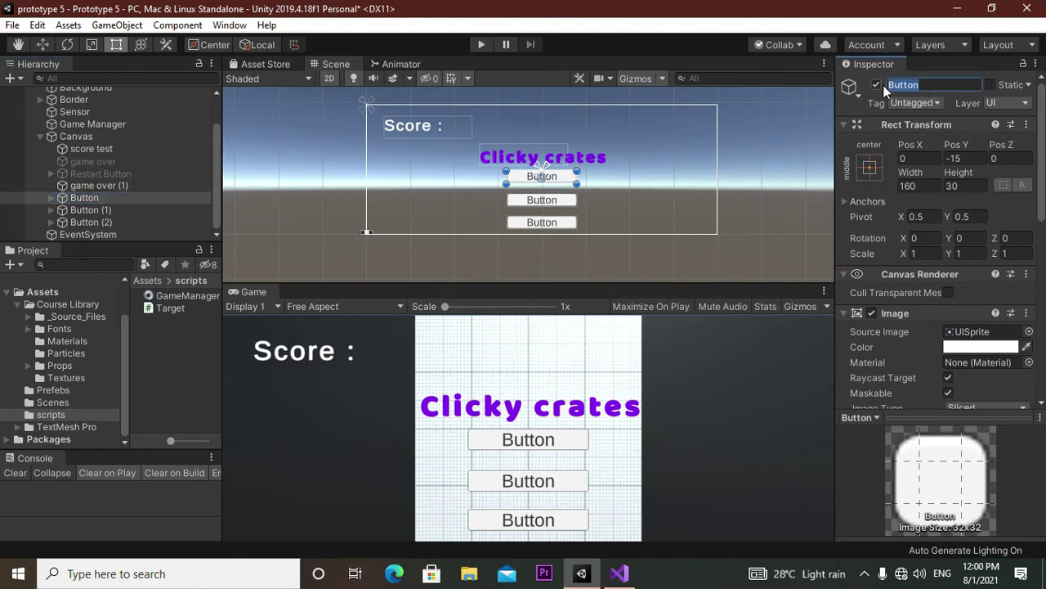
type("easy")
left_click(141, 211)
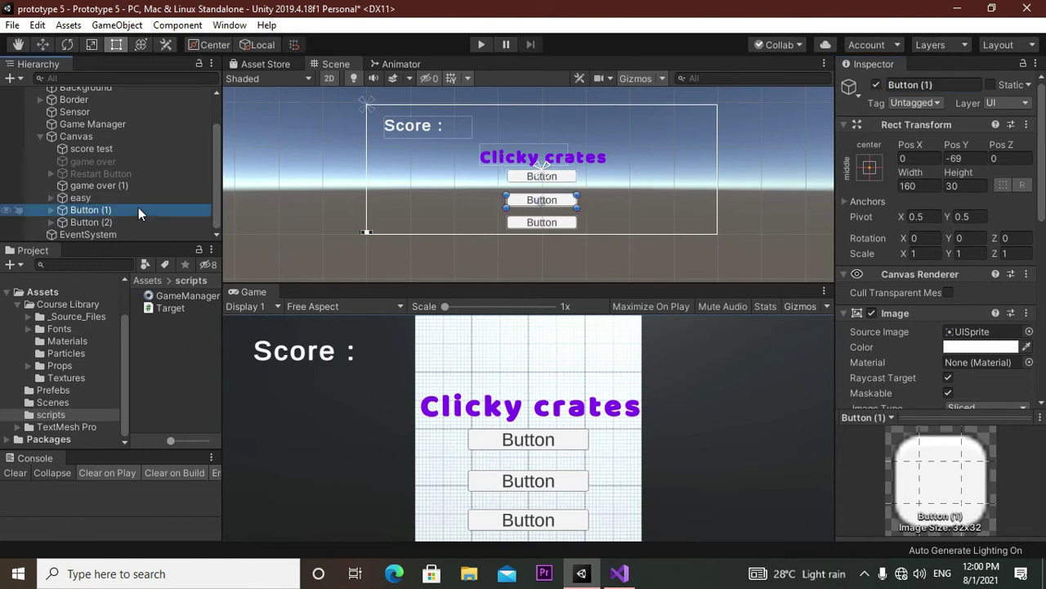
left_click(957, 87)
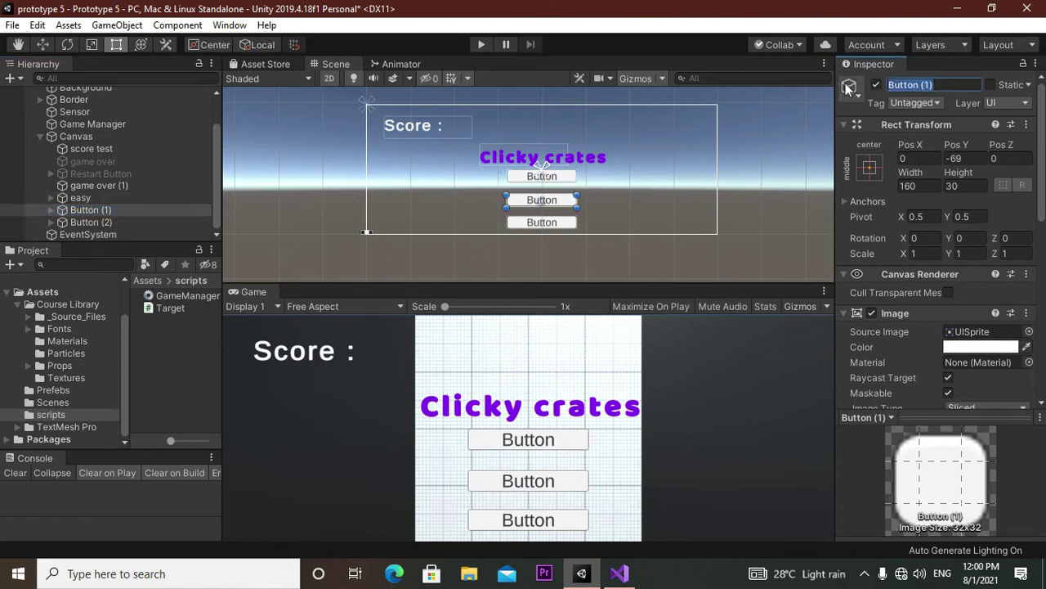
type("medi")
type("um")
left_click(89, 221)
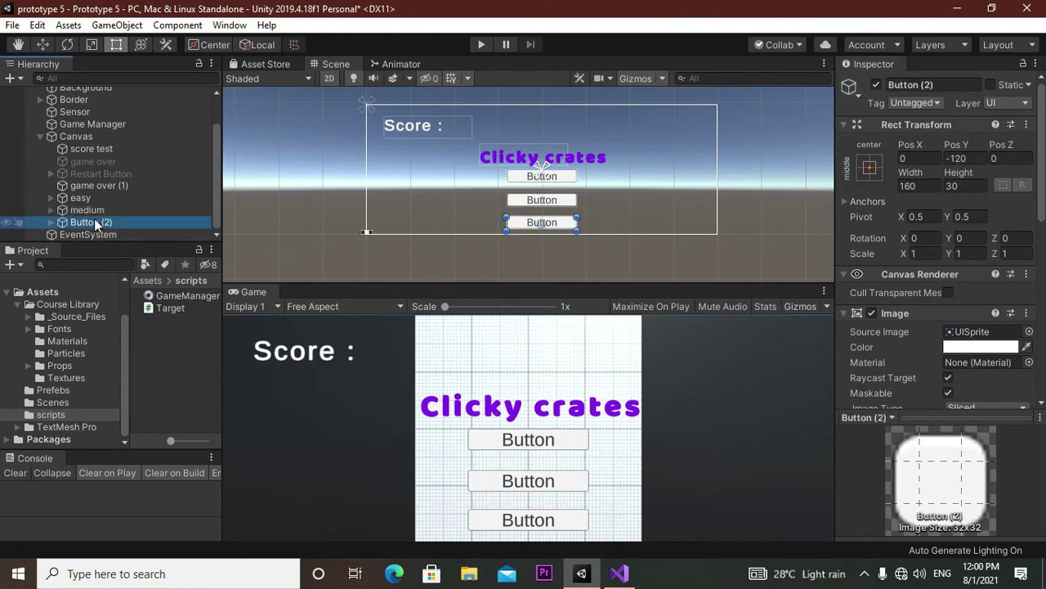
left_click(929, 87)
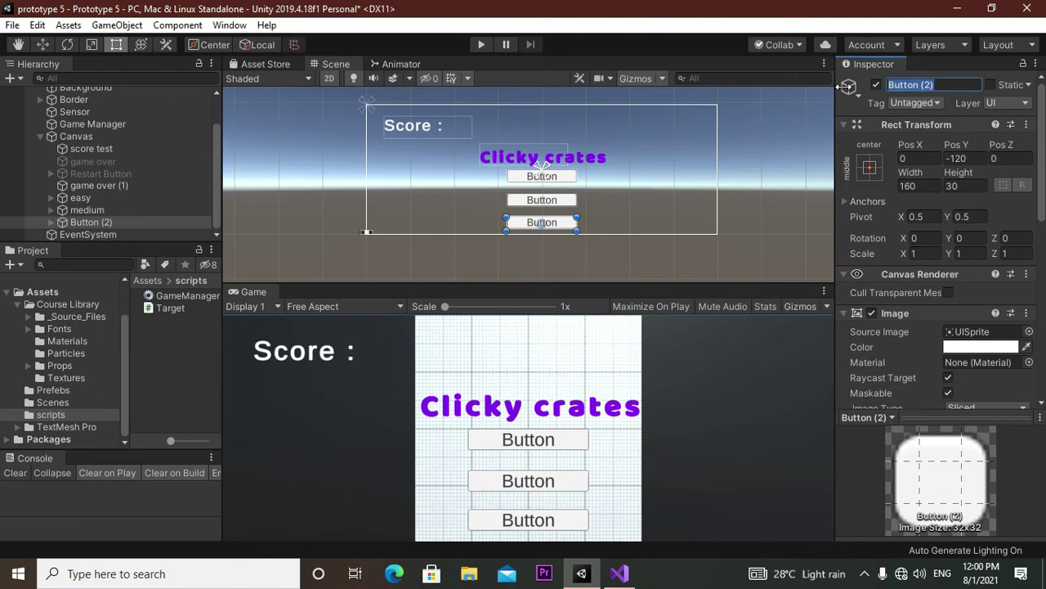
type("har")
type("d")
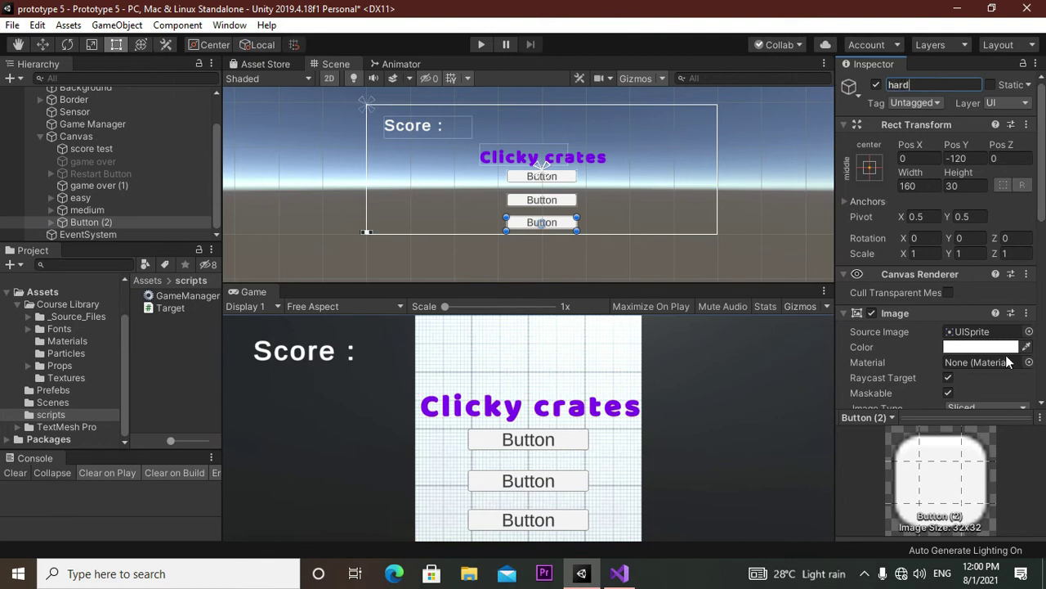
scroll(1007, 361, "down", 10)
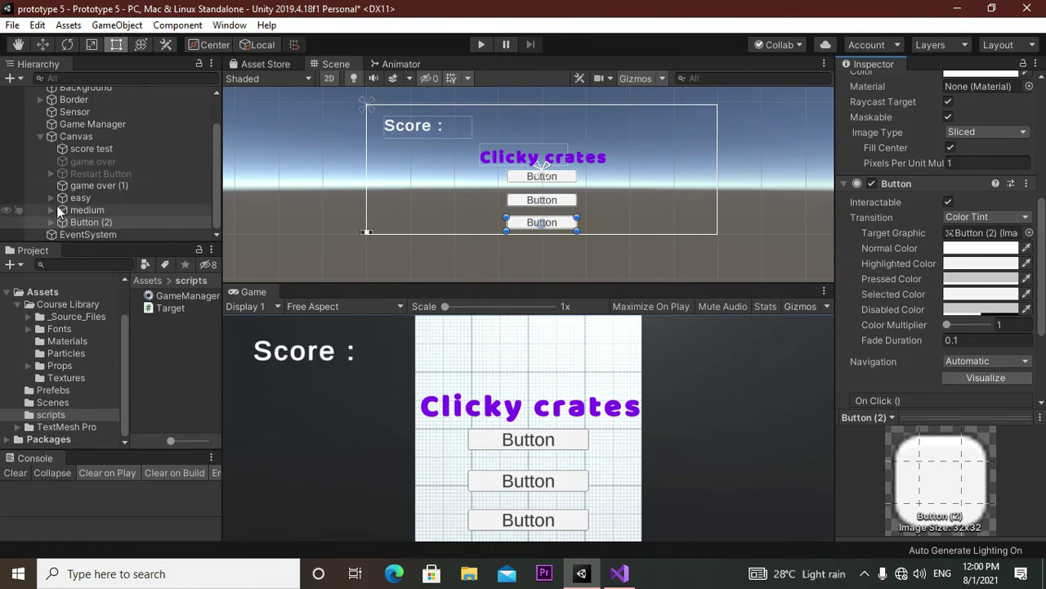
- Change the Text (TMP) labels of the easy and medium buttons to 'easy' and 'medium'
left_click(51, 198)
left_click(91, 210)
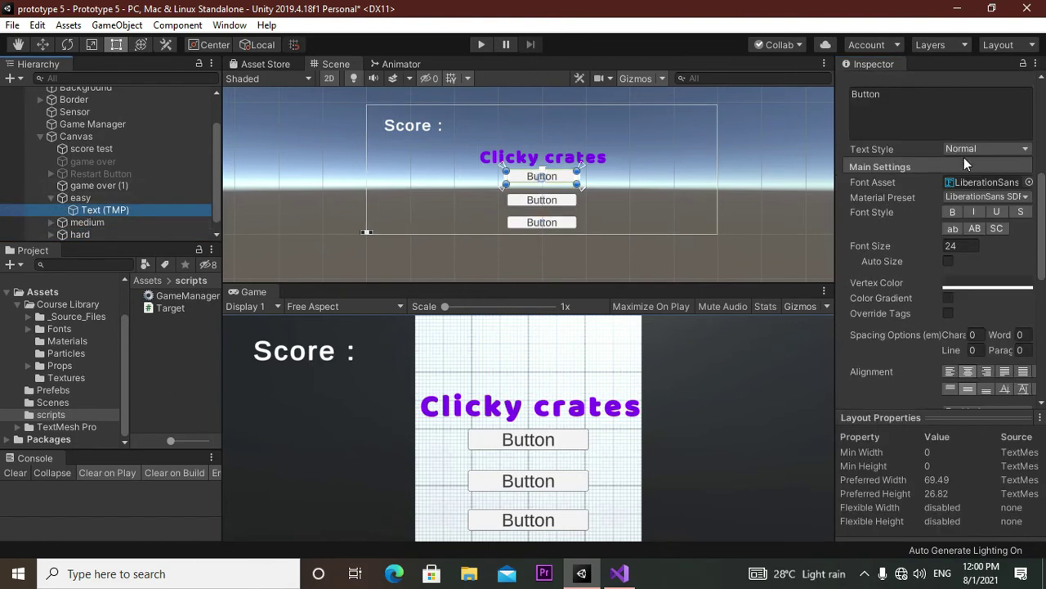
left_click_drag(902, 106, 841, 96)
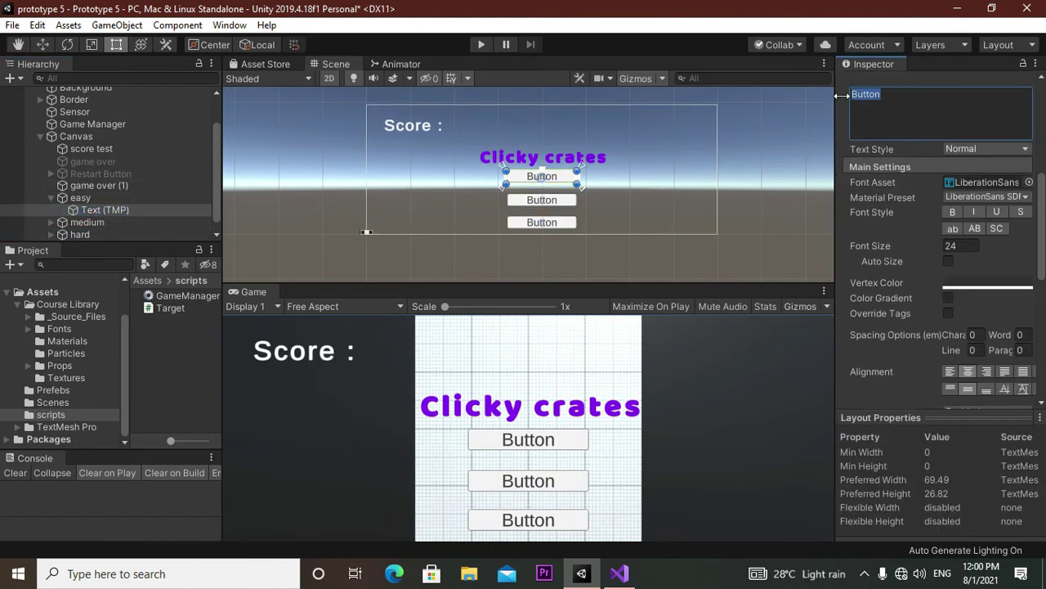
type("eas")
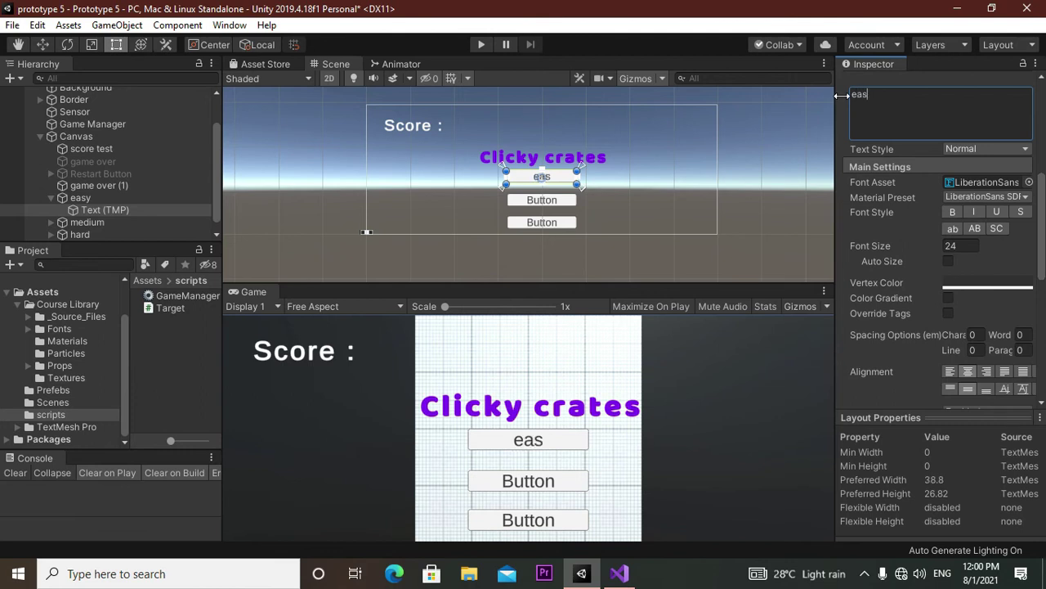
type("y")
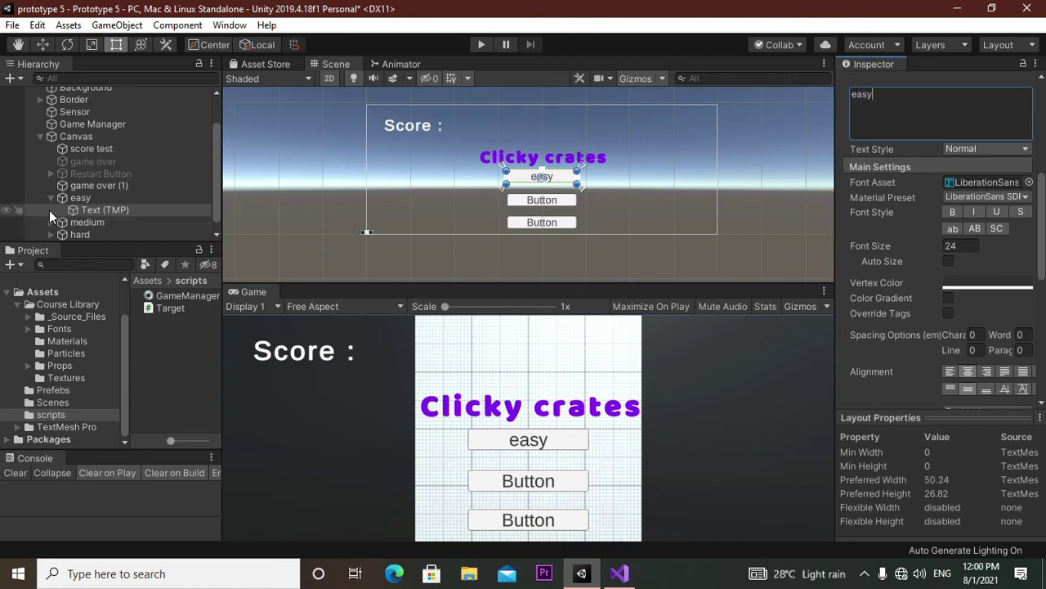
left_click(52, 198)
left_click(50, 210)
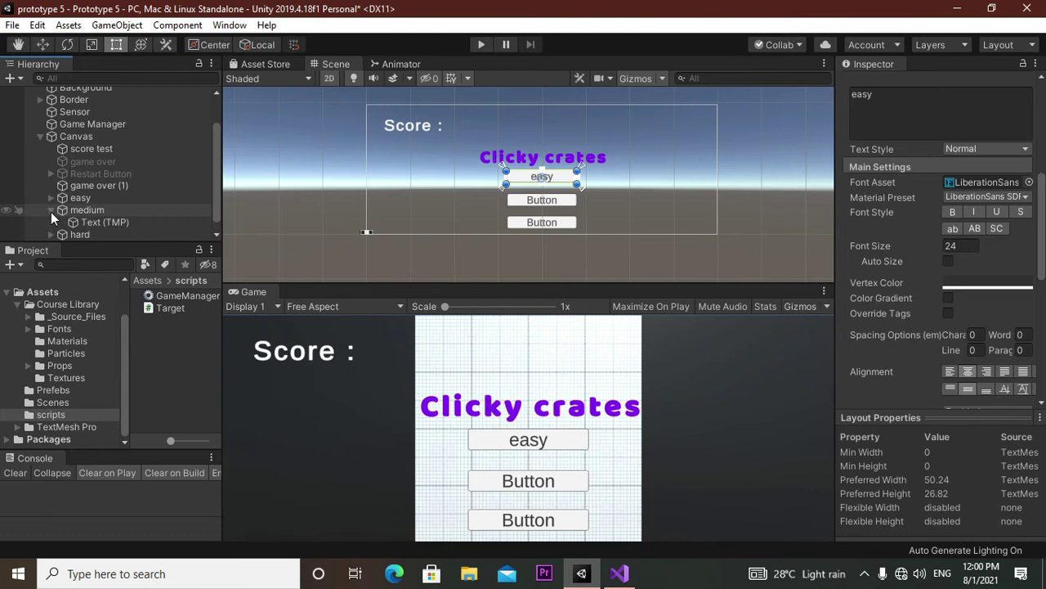
left_click(78, 223)
left_click(899, 104)
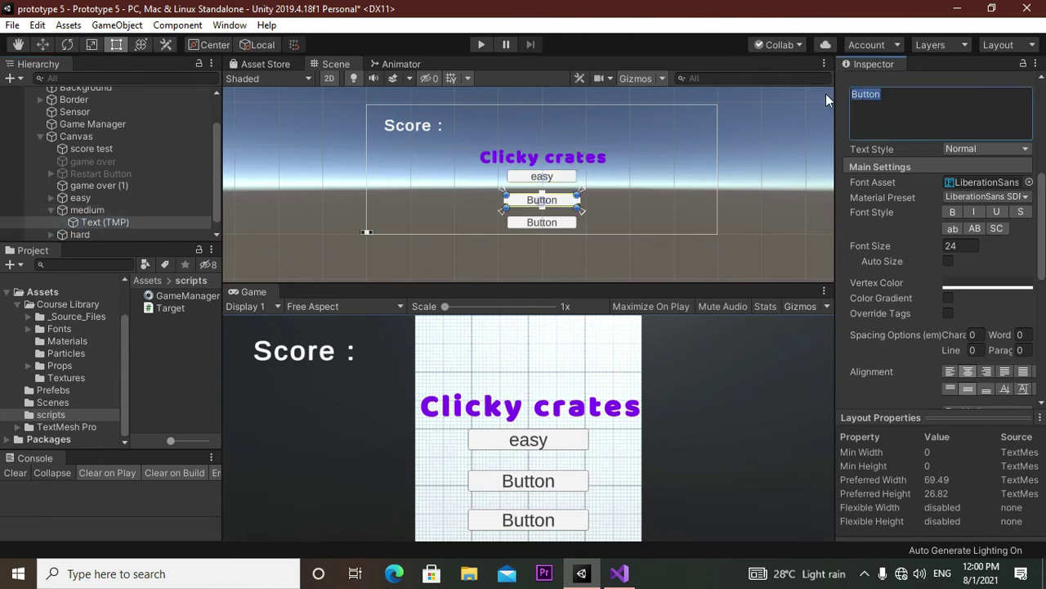
type("me")
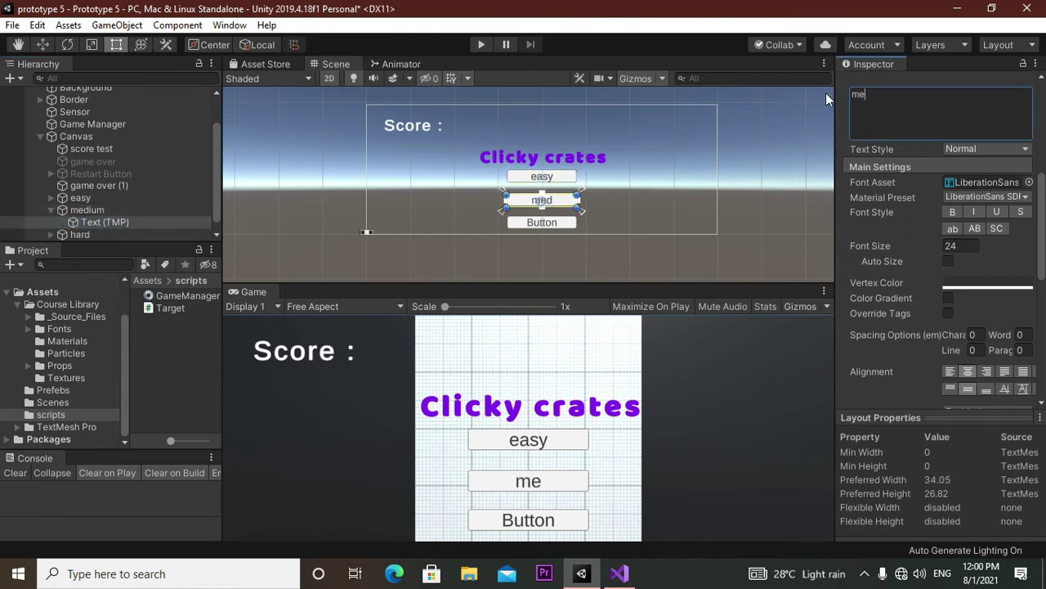
type("dium")
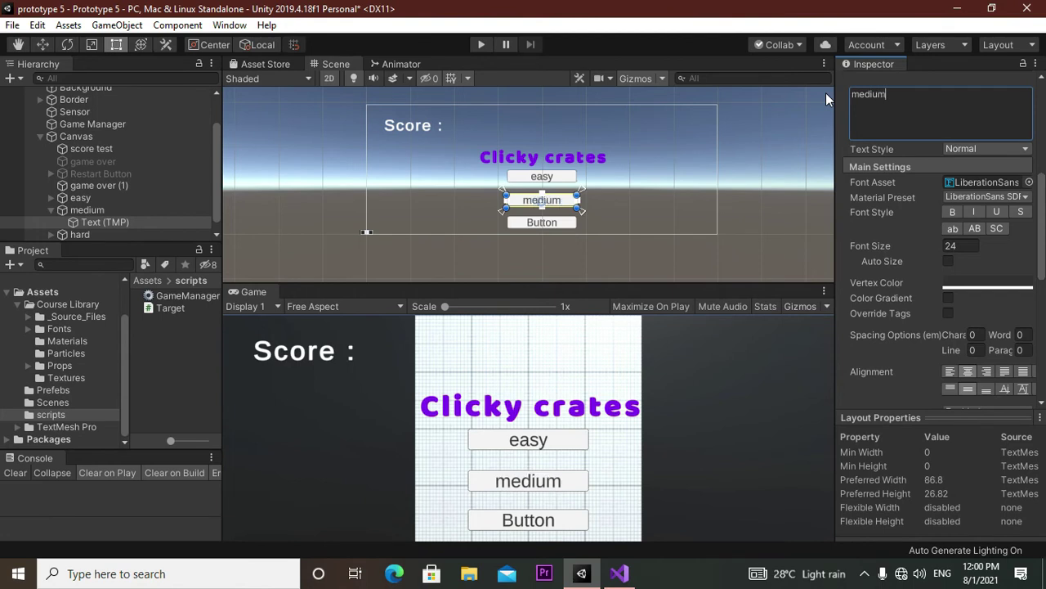
left_click(50, 233)
- Change the third button's label to 'hard' and collapse the button entries in the Hierarchy
left_click(50, 234)
scroll(215, 163, "down", 1)
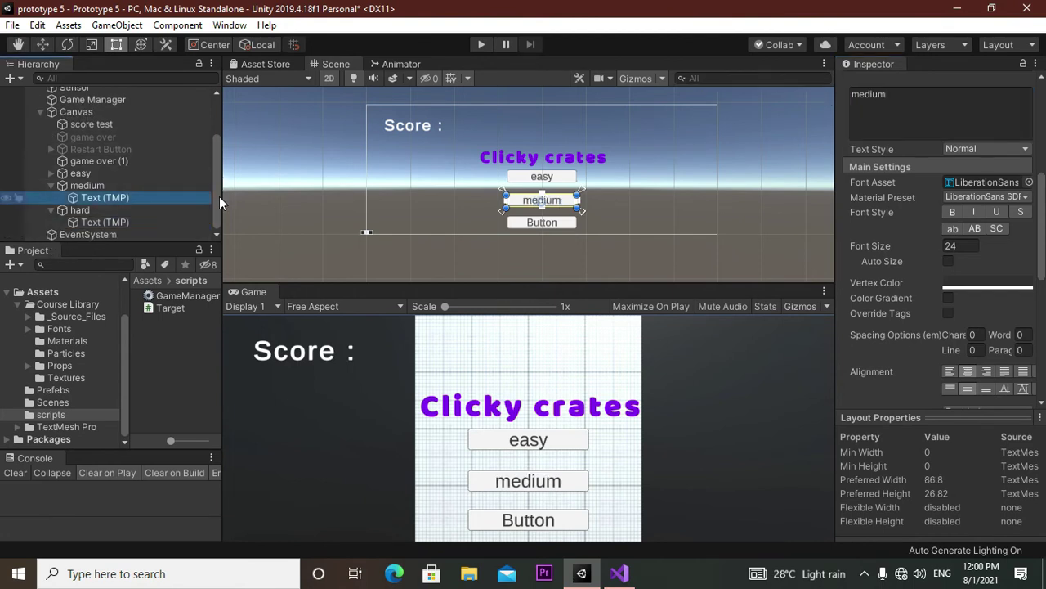
left_click(84, 220)
left_click(894, 104)
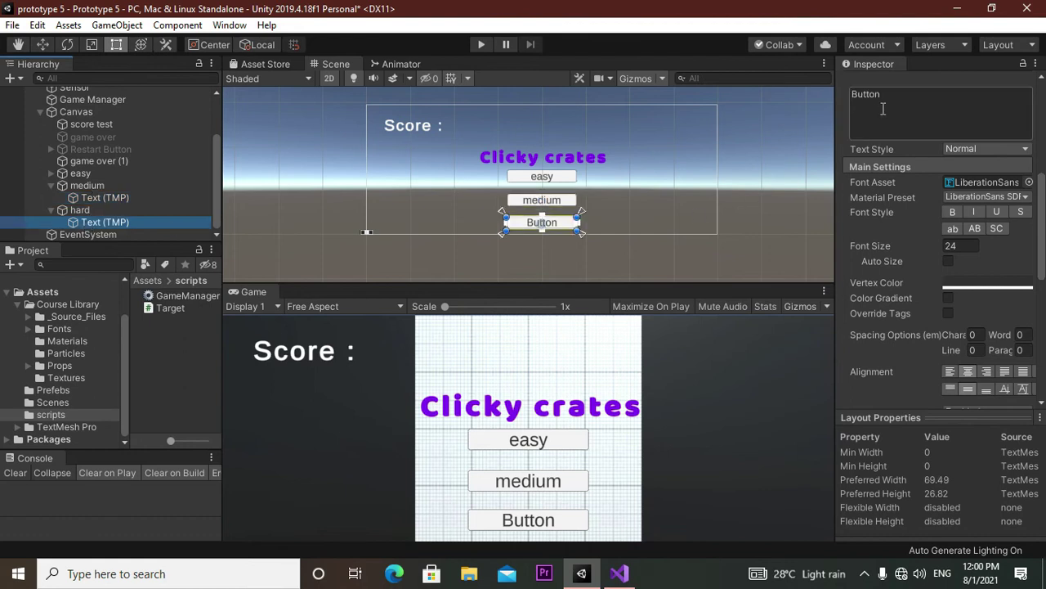
left_click(896, 102)
type("h")
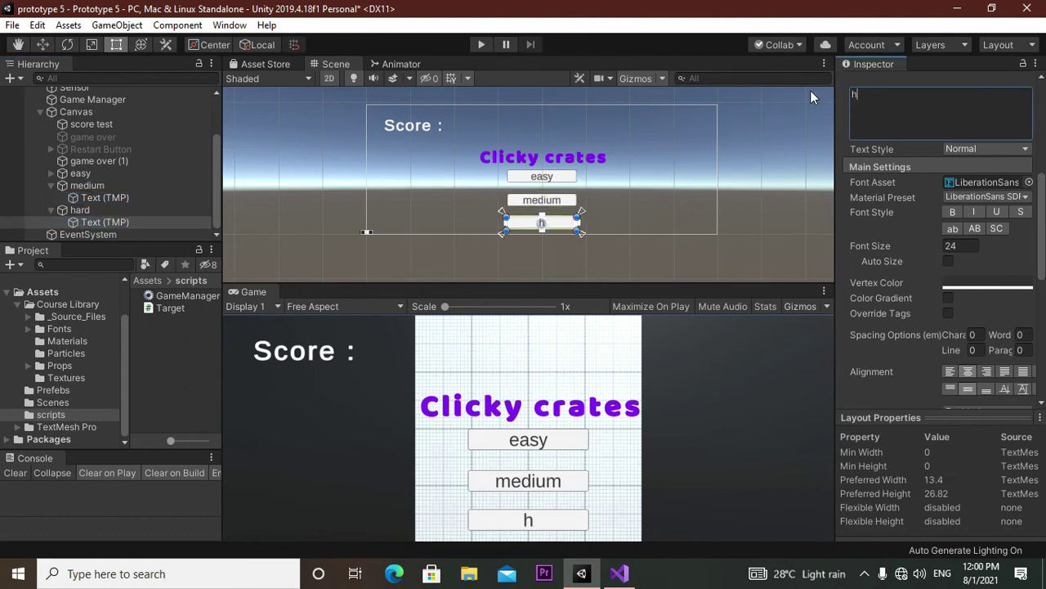
type("ard")
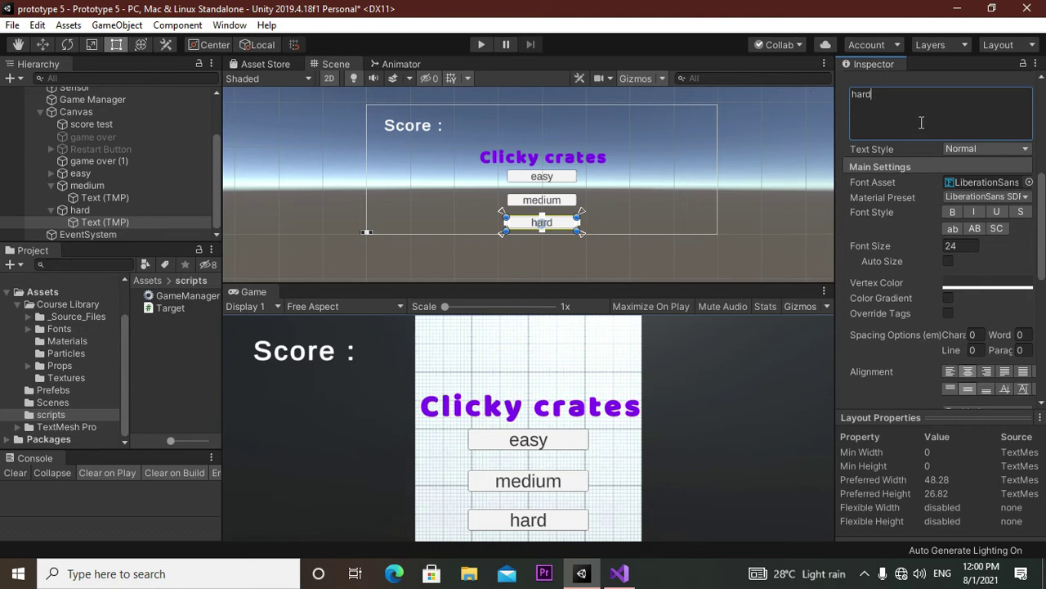
left_click(57, 187)
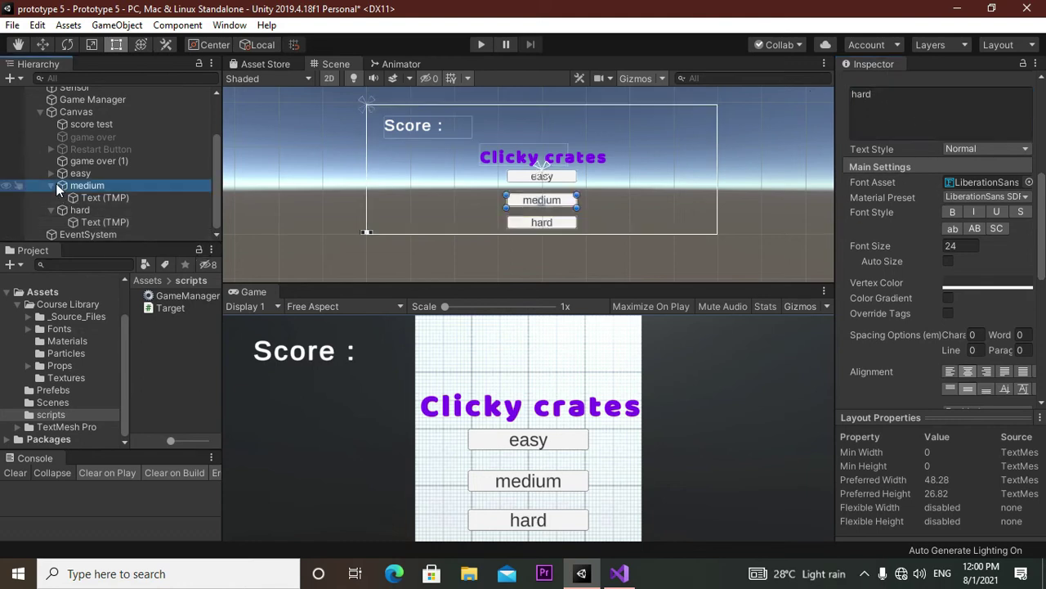
left_click(51, 186)
left_click(50, 209)
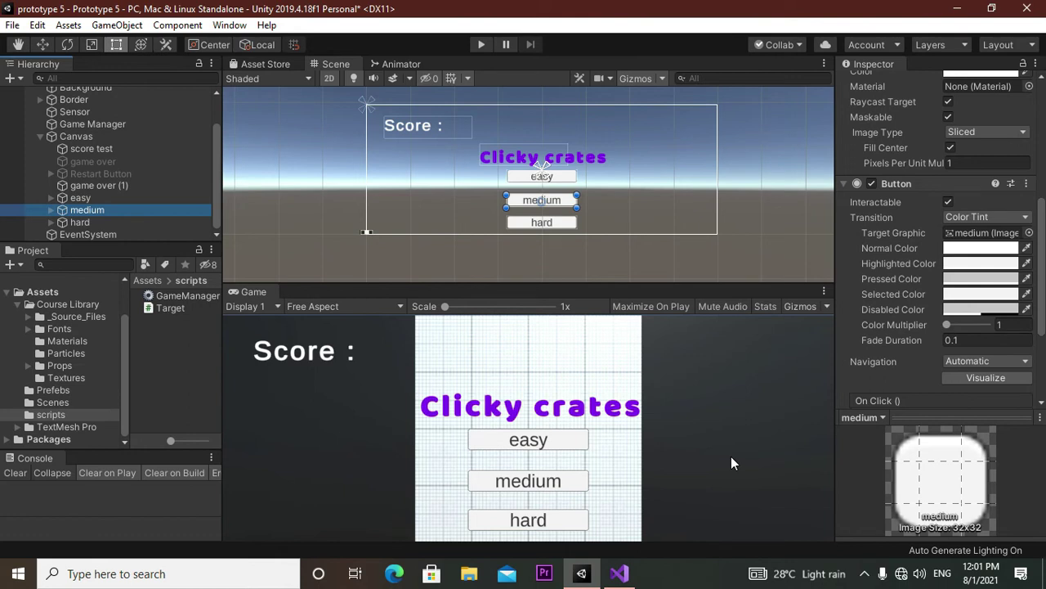
- Create a C# script named DifficultyButton in the scripts folder
right_click(169, 330)
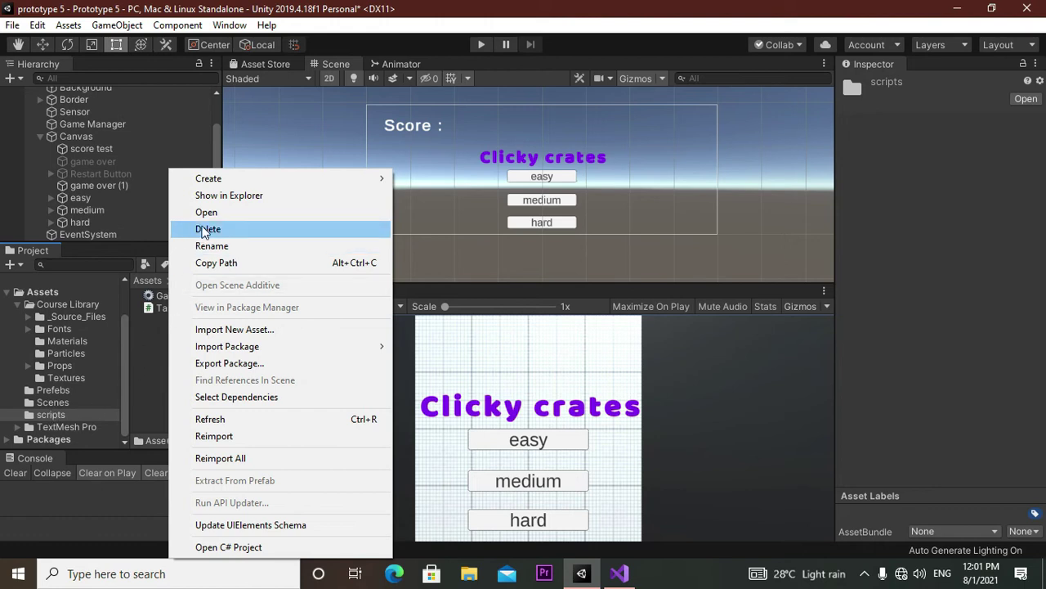
mouse_move(265, 183)
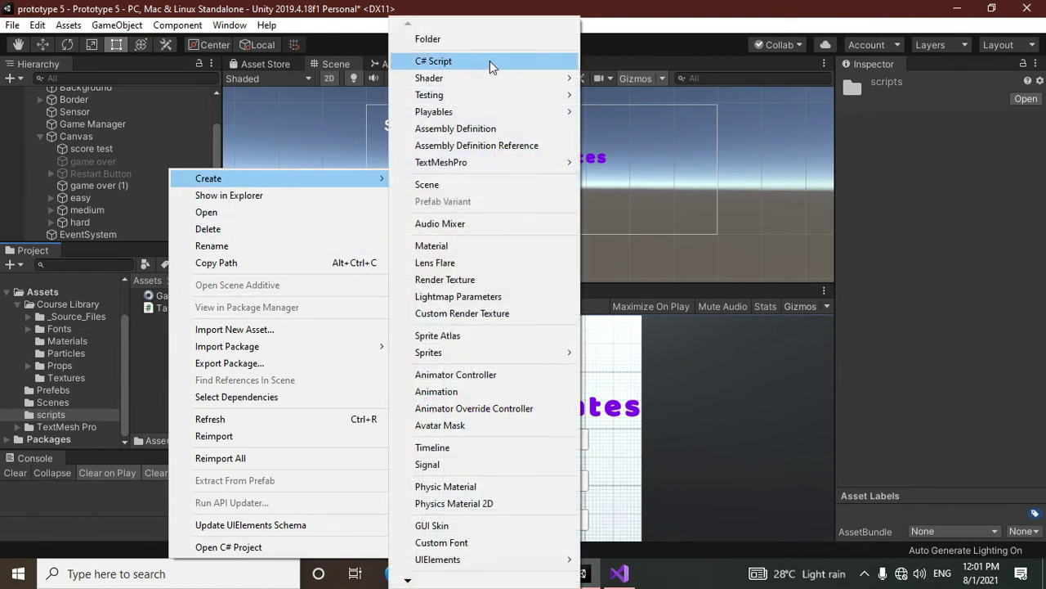
left_click(489, 61)
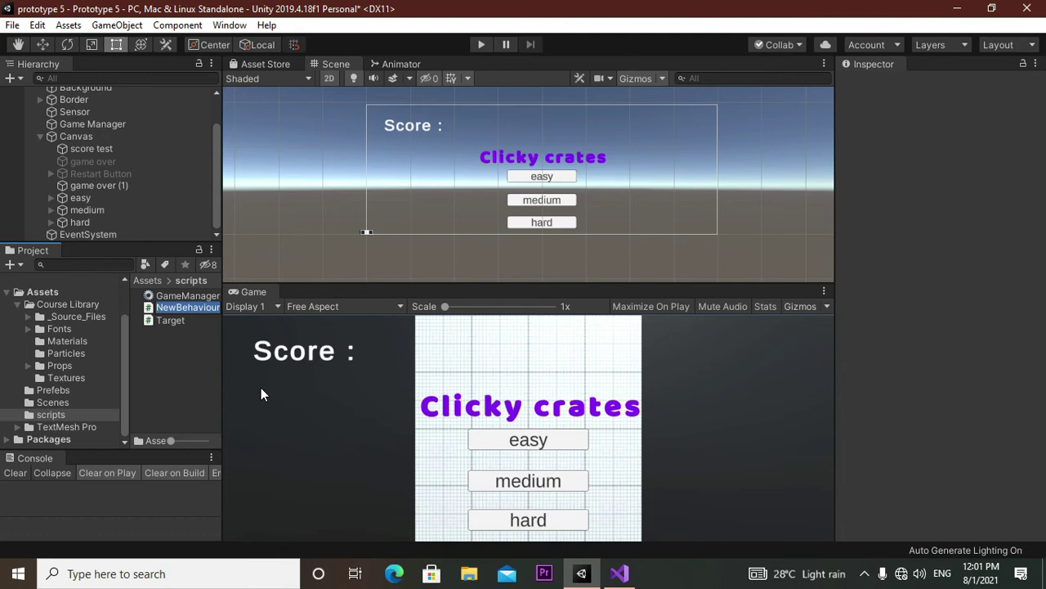
type("D")
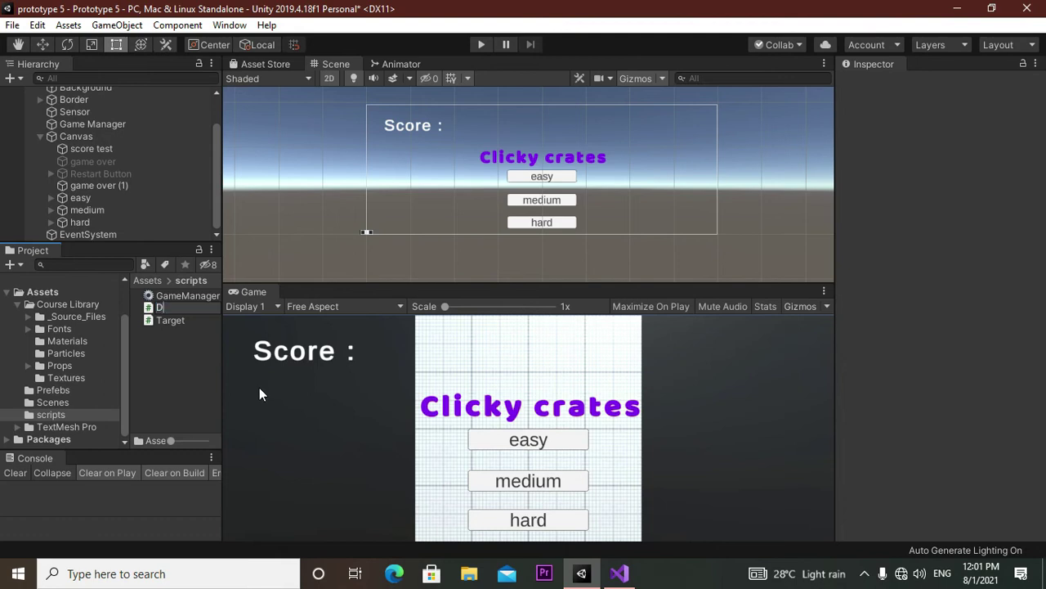
type("iff")
type("ic")
type("ul")
type("ty")
type("But")
type("ton")
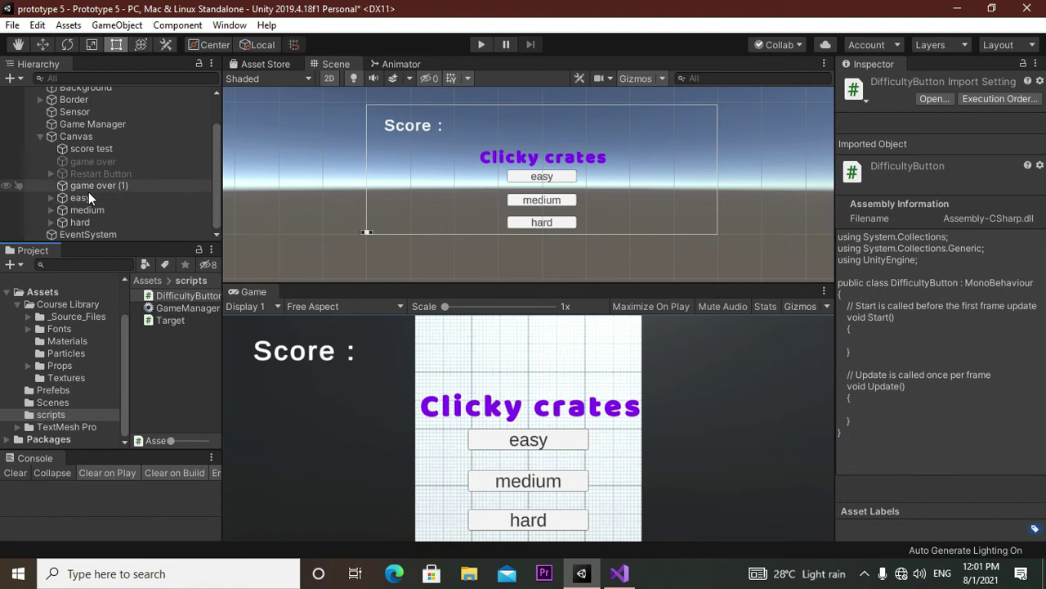
- Attach DifficultyButton to the easy, medium and hard buttons, then open it in Visual Studio
left_click_drag(182, 295, 87, 199)
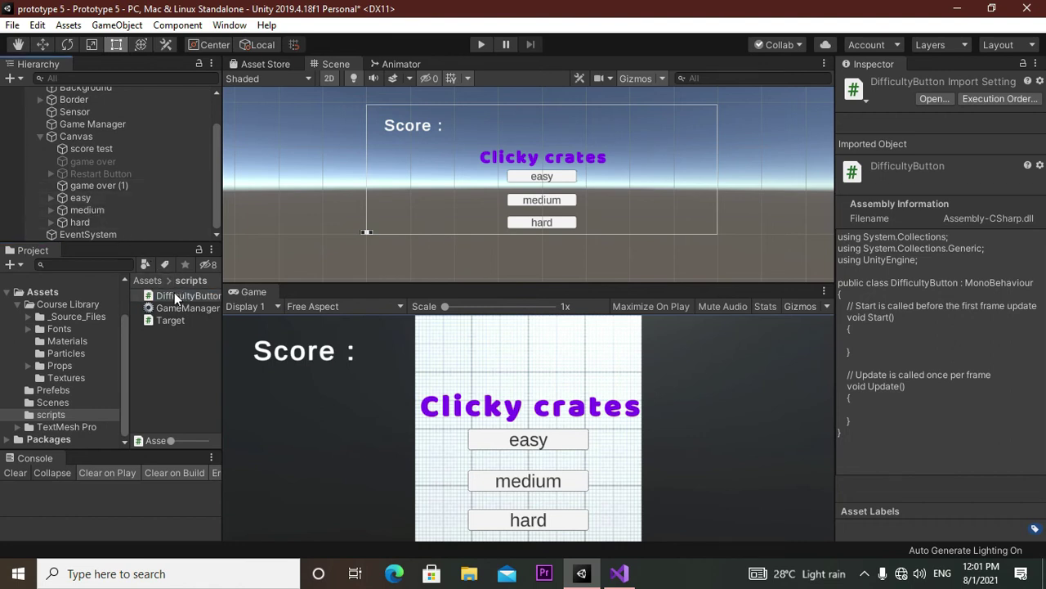
left_click_drag(175, 292, 98, 210)
left_click_drag(182, 294, 86, 222)
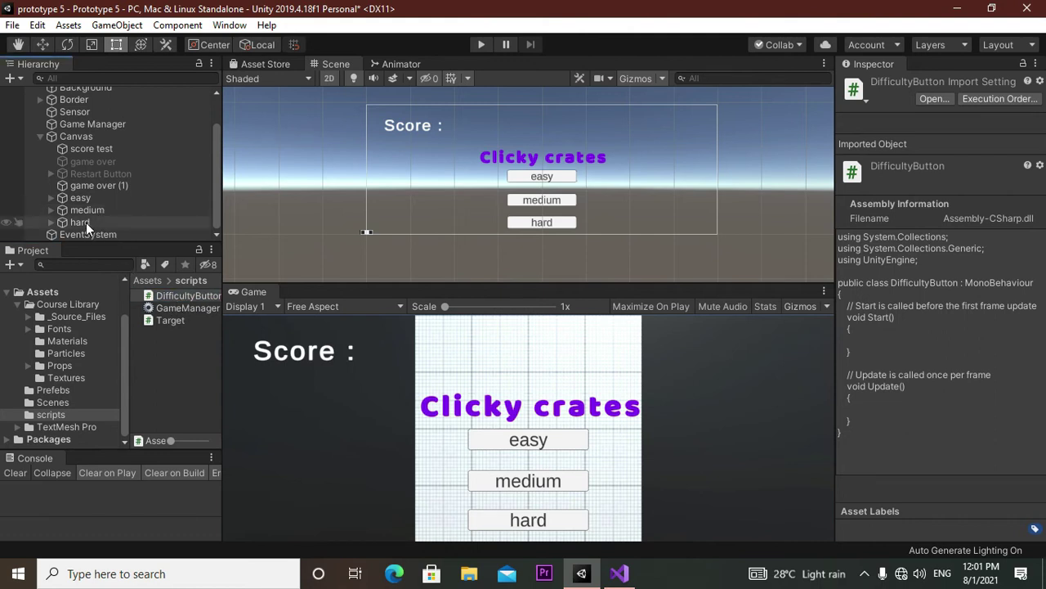
left_click(96, 197)
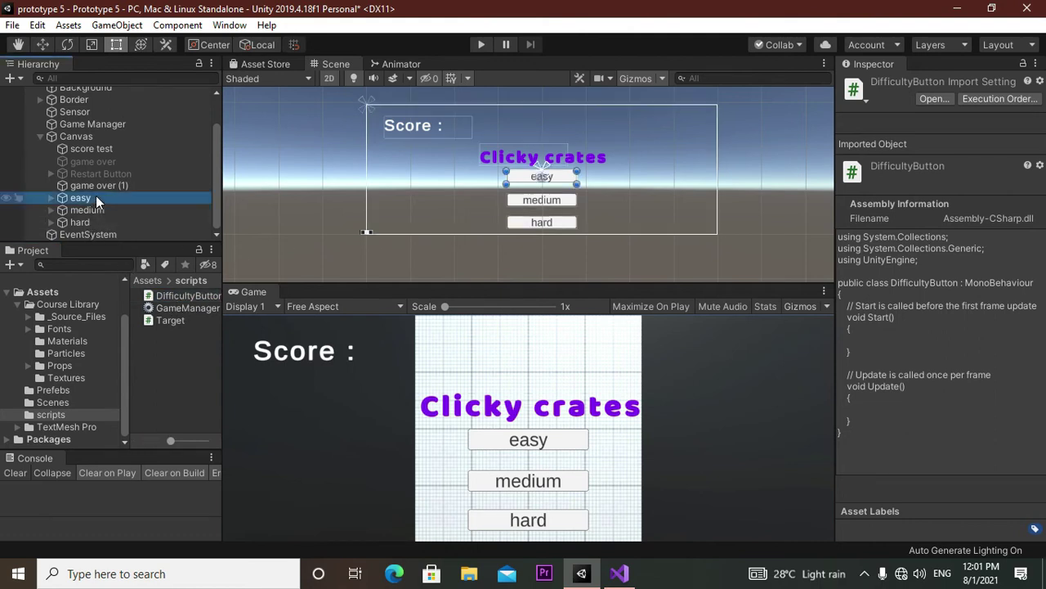
scroll(1003, 382, "down", 5)
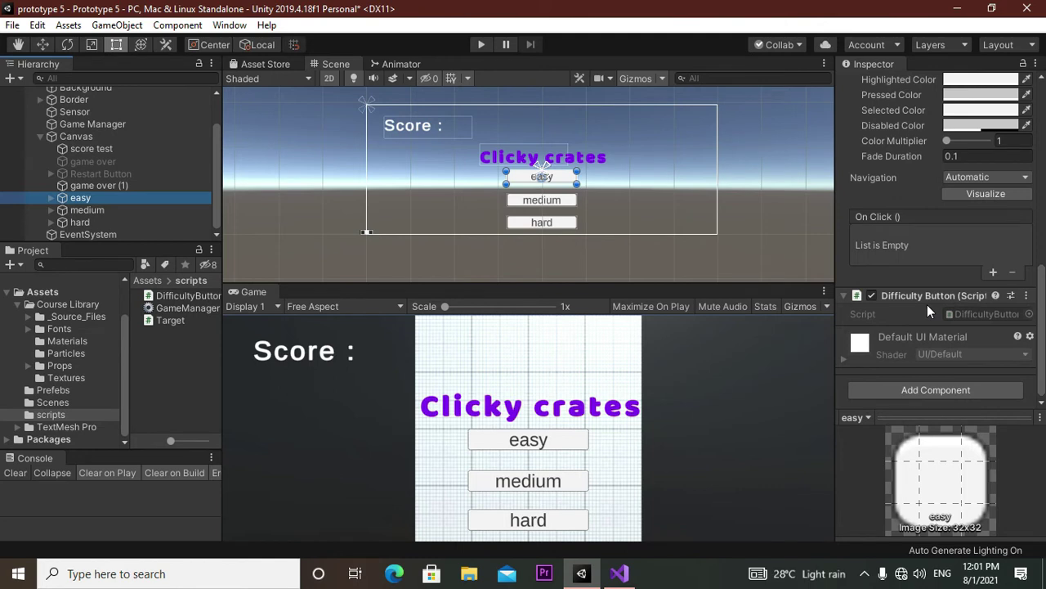
double_click(198, 293)
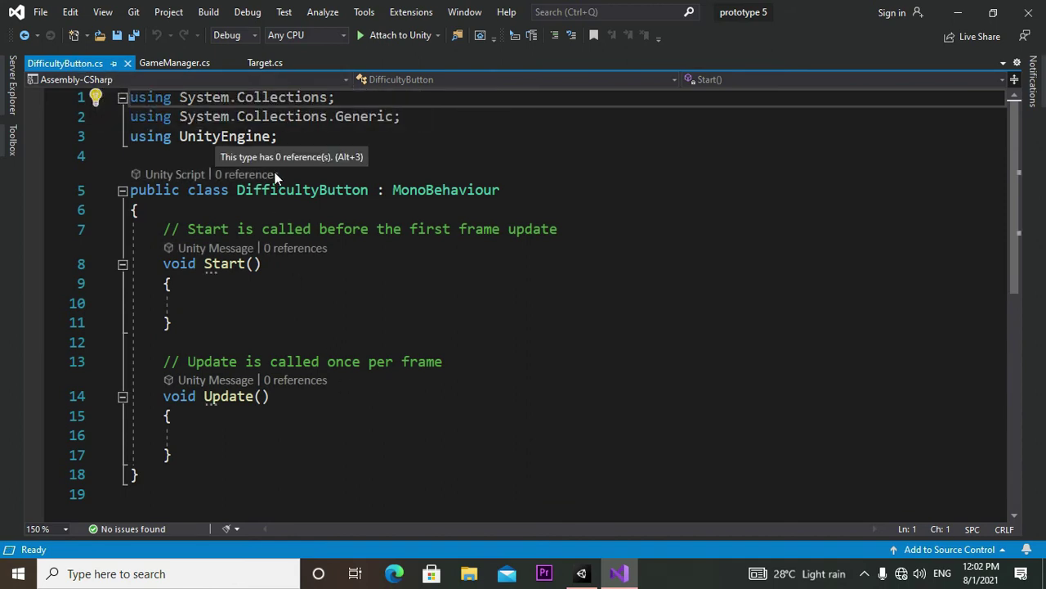
- Add 'using UnityEngine.UI;' on a new line below the existing using directives
left_click(282, 138)
key("Return")
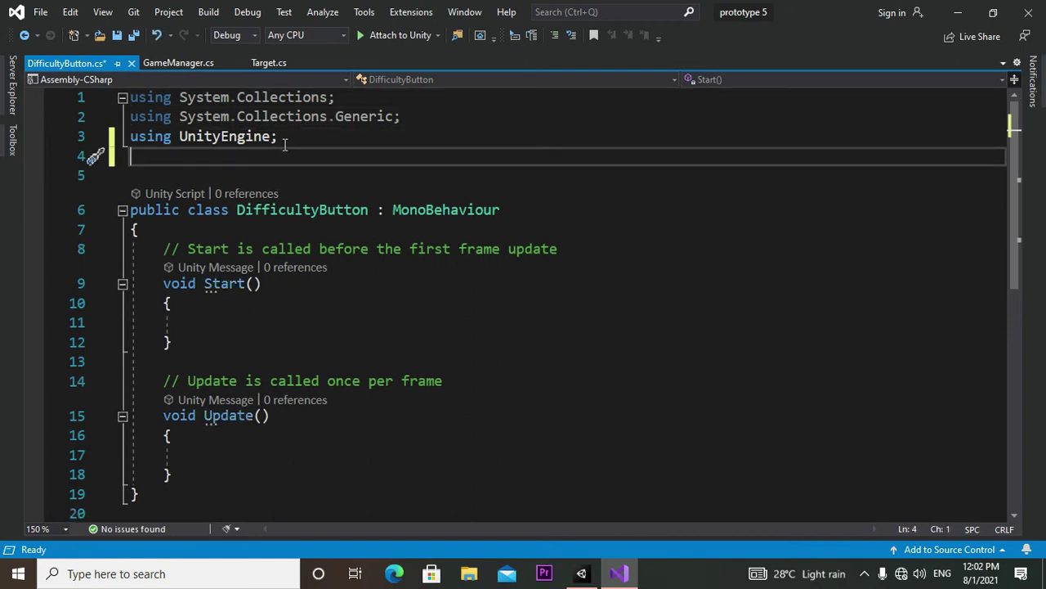
type("using")
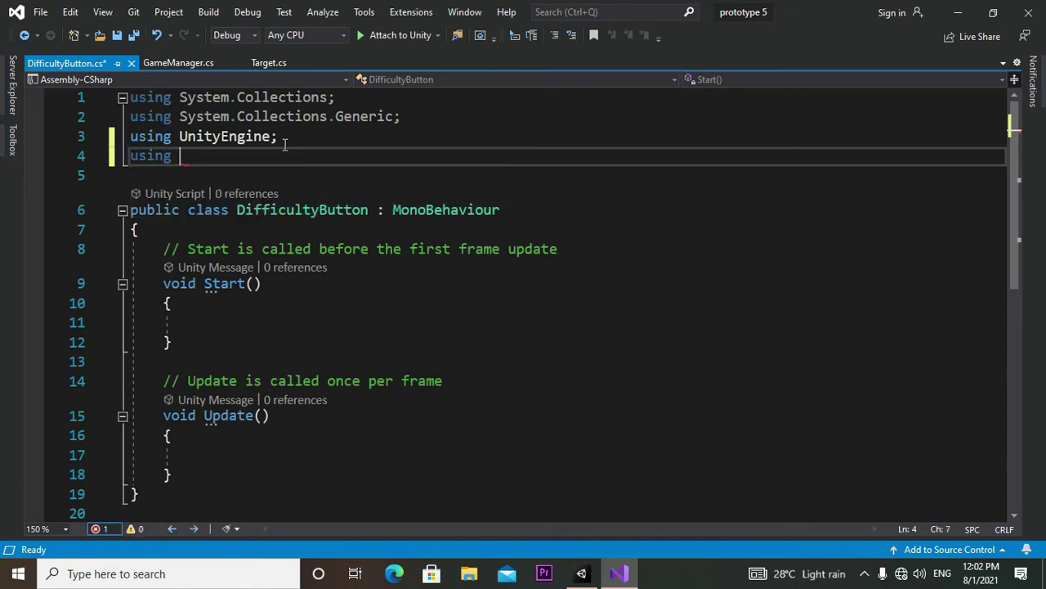
type(" Uni")
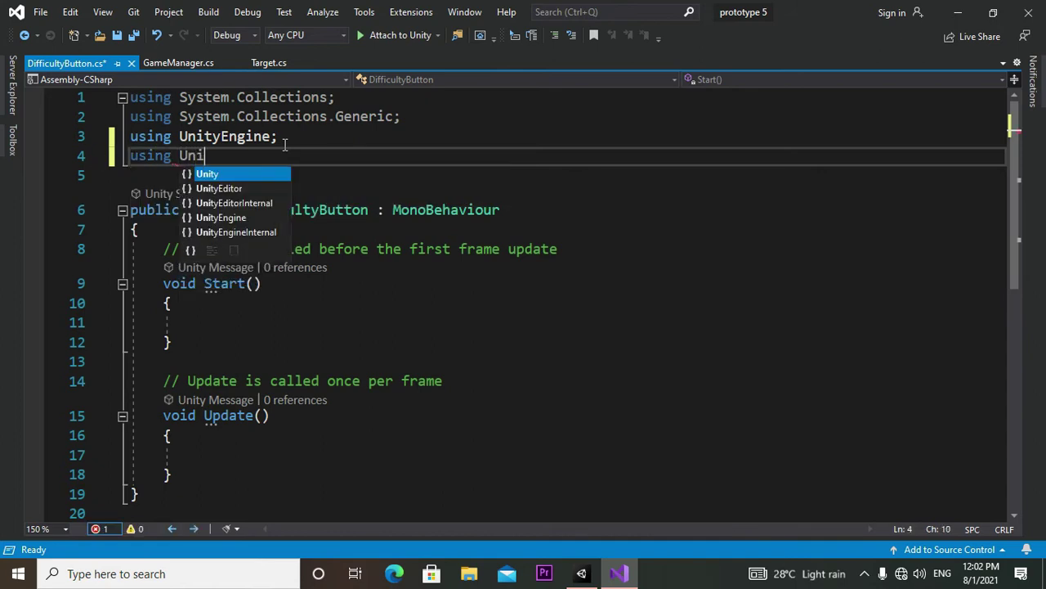
type("tyE")
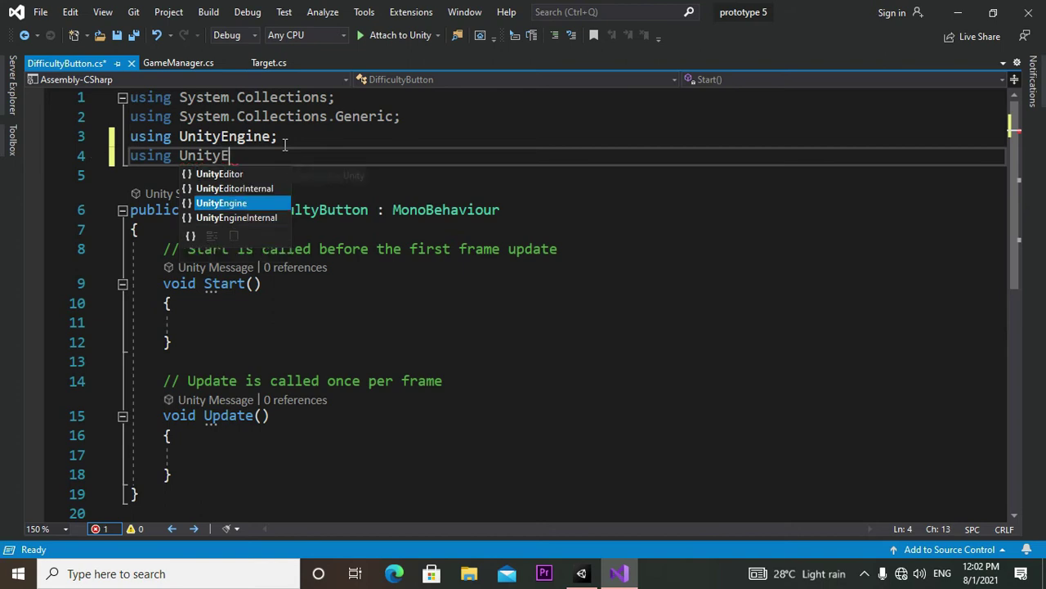
type("ng")
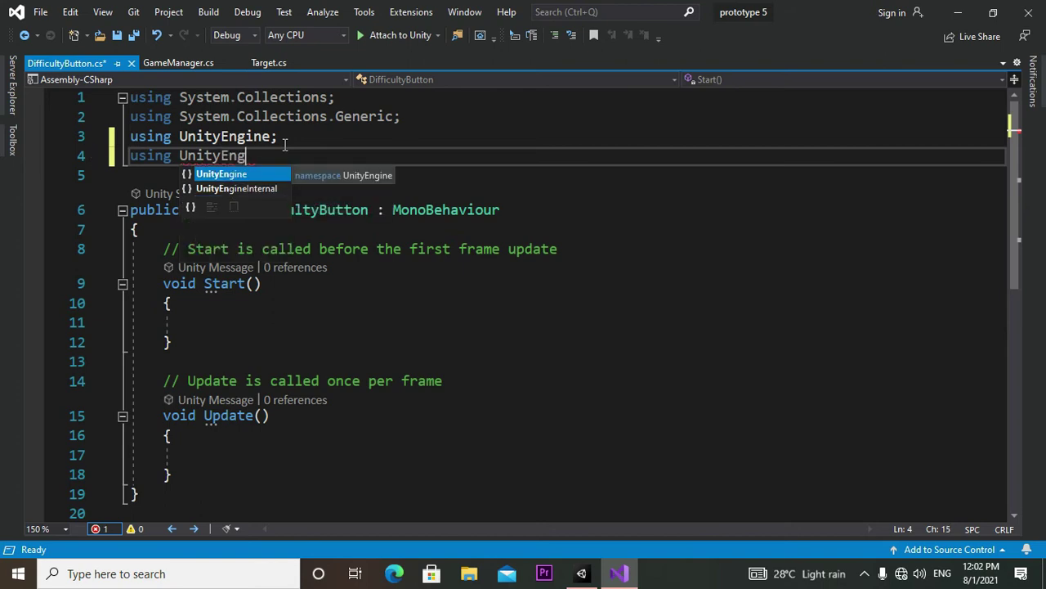
type("ine")
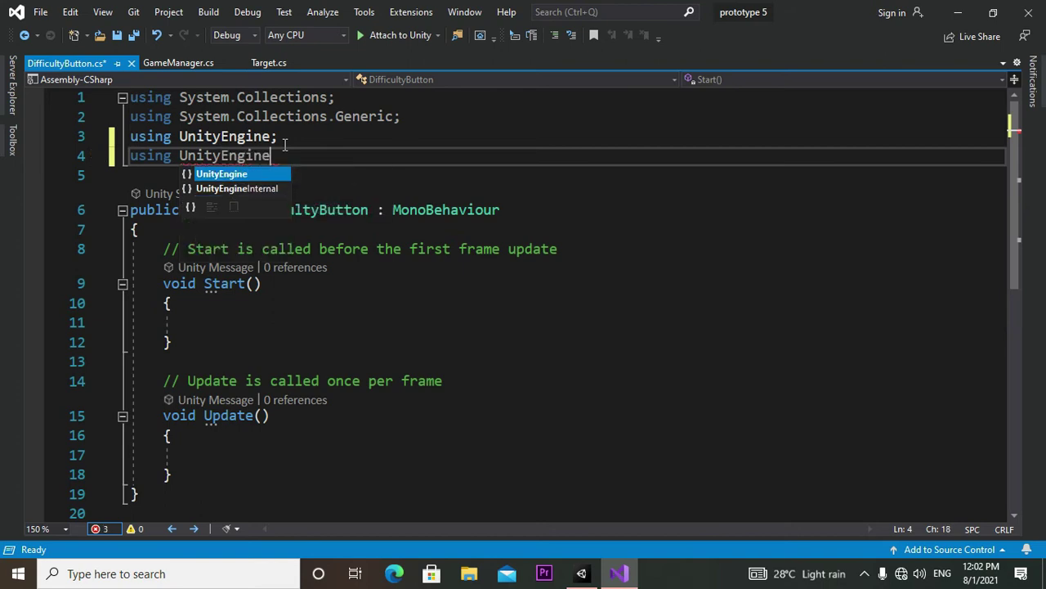
type(".")
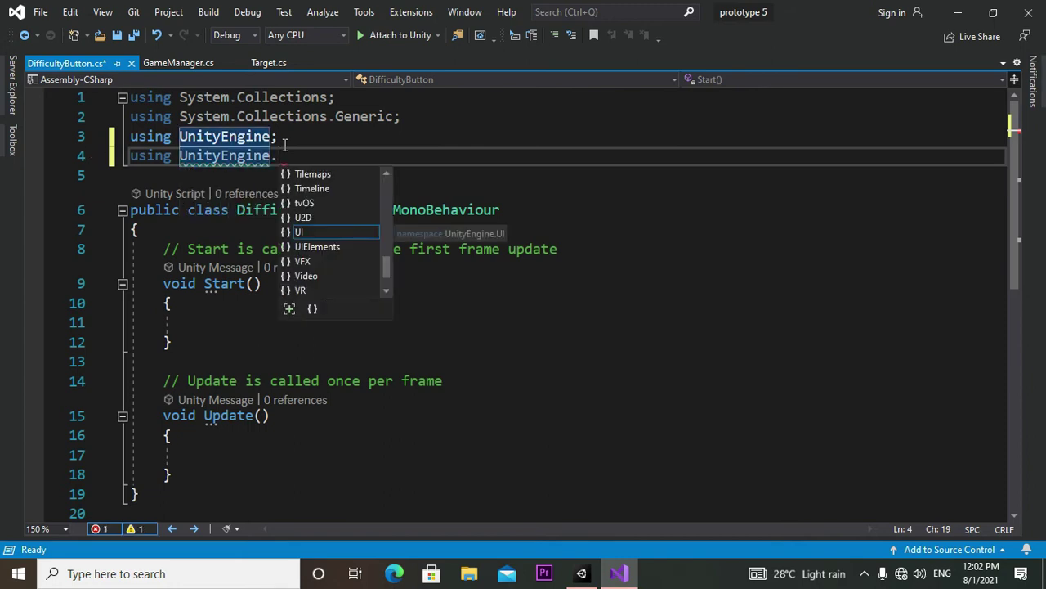
type("UI")
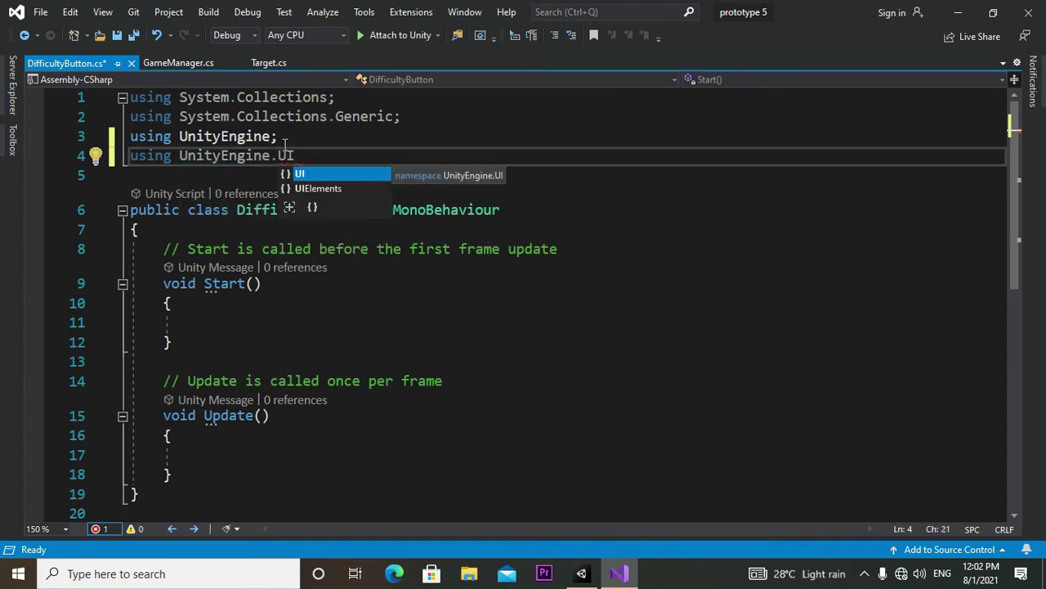
type(";")
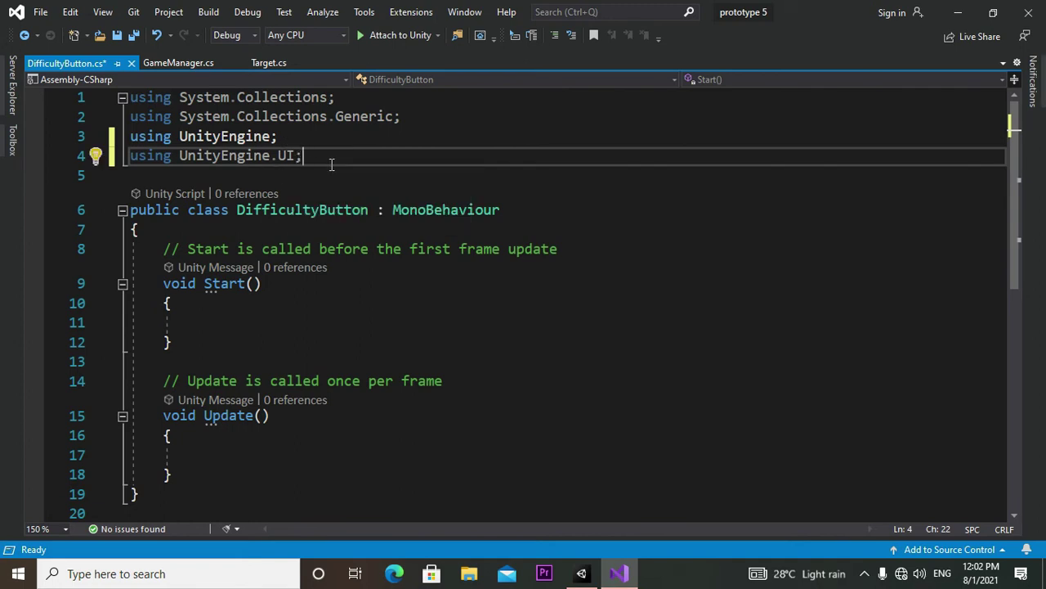
scroll(331, 164, "down", 1)
scroll(281, 287, "down", 2)
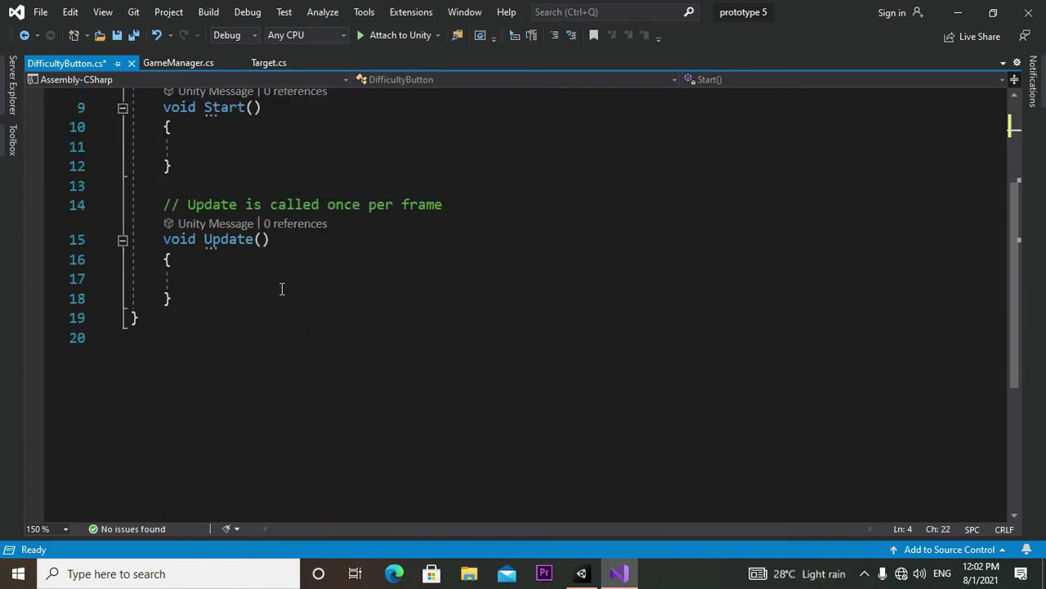
left_click(215, 306)
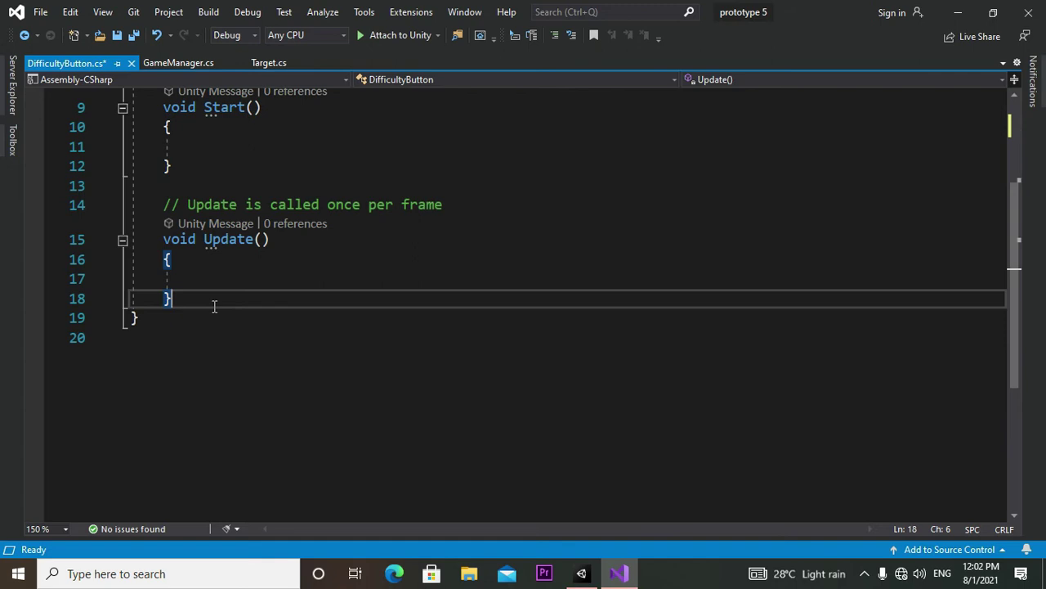
key("Return")
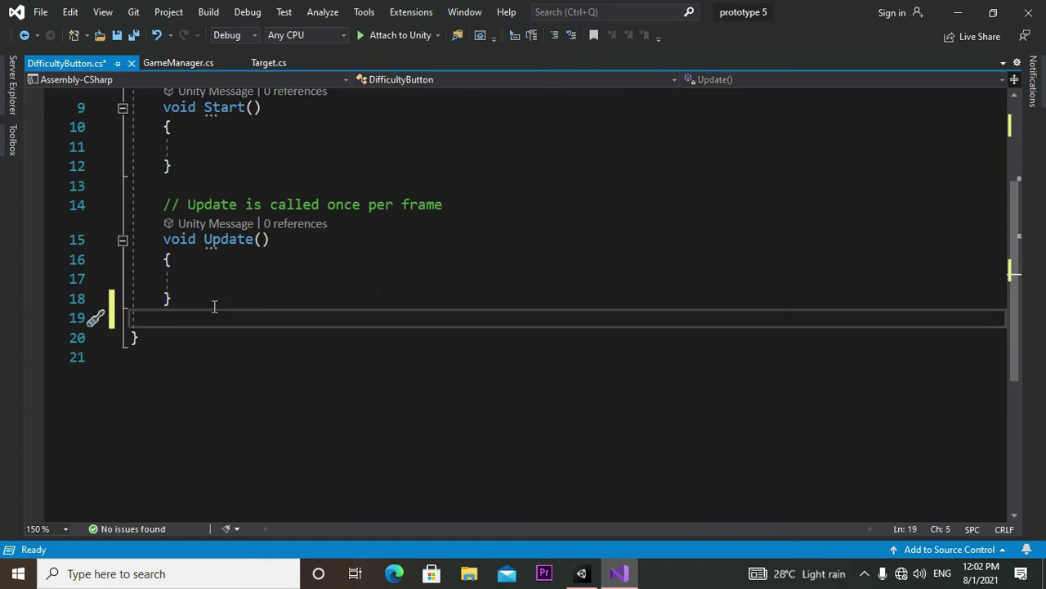
key("Return")
type("privat")
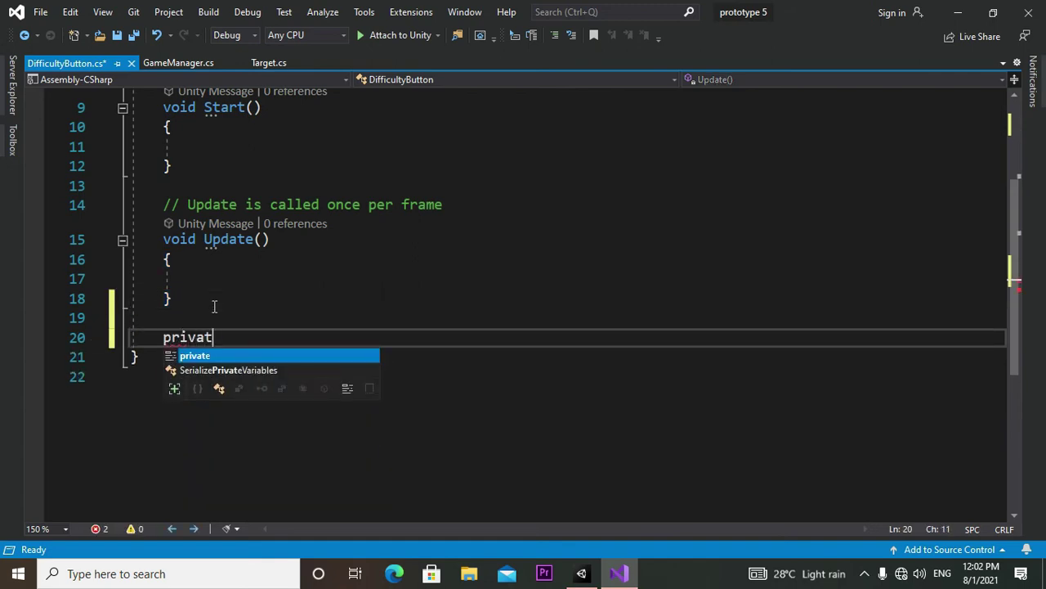
type("e But")
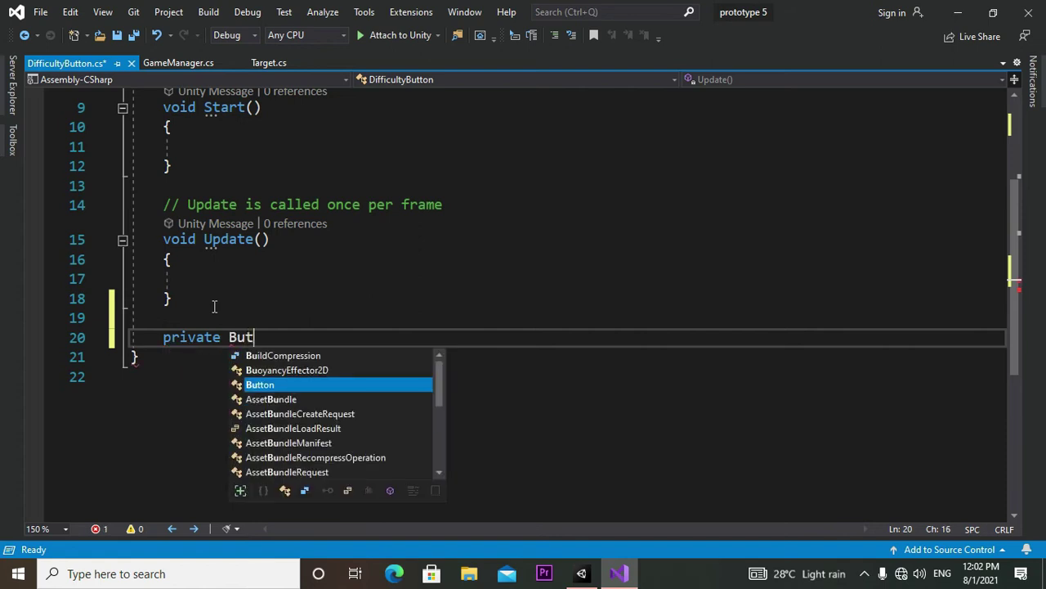
type("ton")
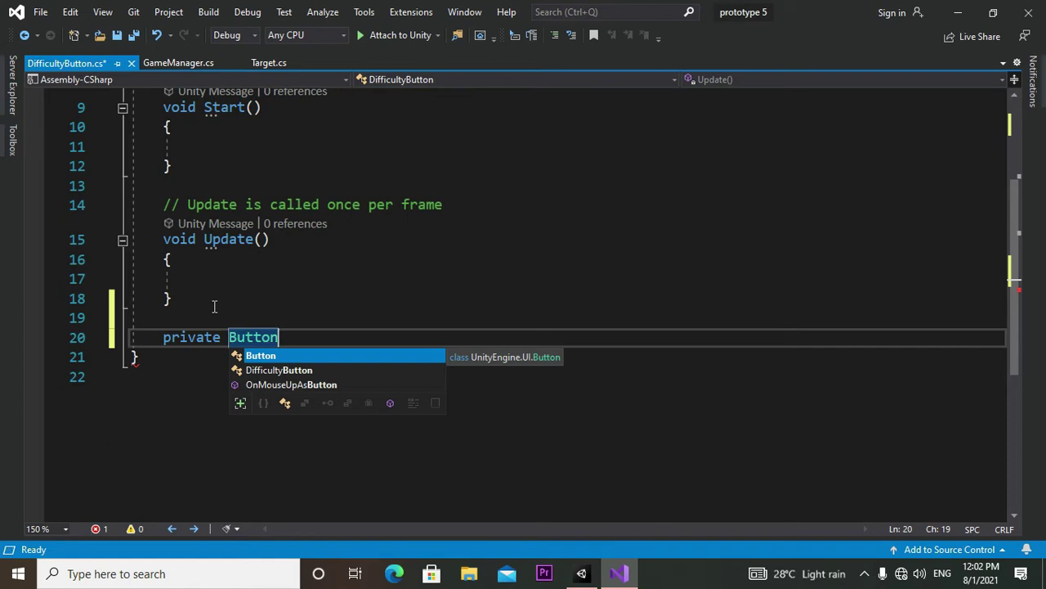
key("BackSpace")
key("BackSpace")
key("BackSpace")
key("BackSpace")
key("BackSpace")
key("BackSpace")
key("BackSpace")
key("BackSpace")
key("BackSpace")
key("BackSpace")
key("BackSpace")
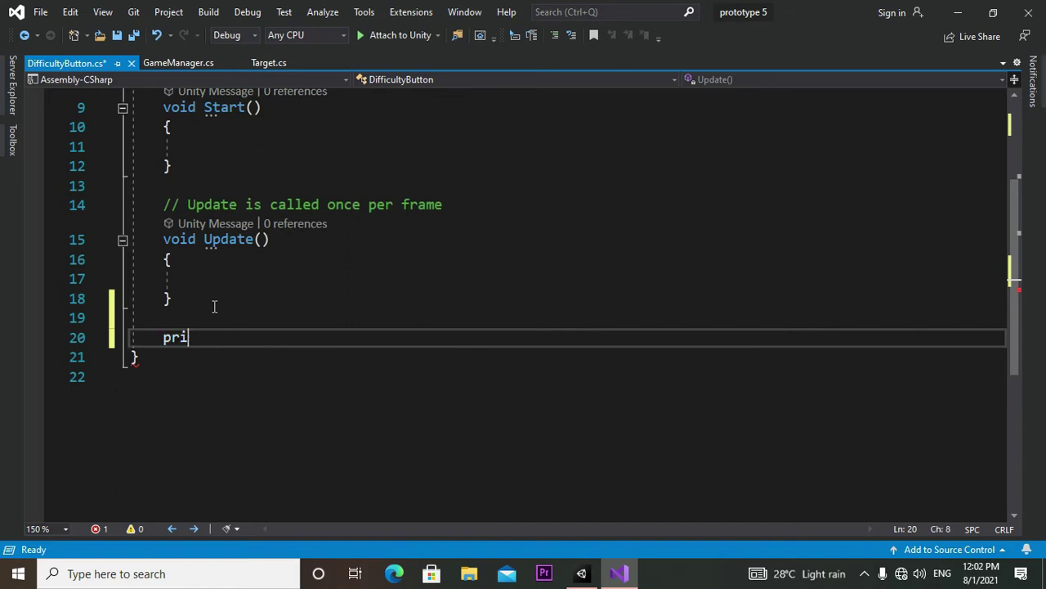
key("BackSpace")
key("BackSpace")
key("BackSpace")
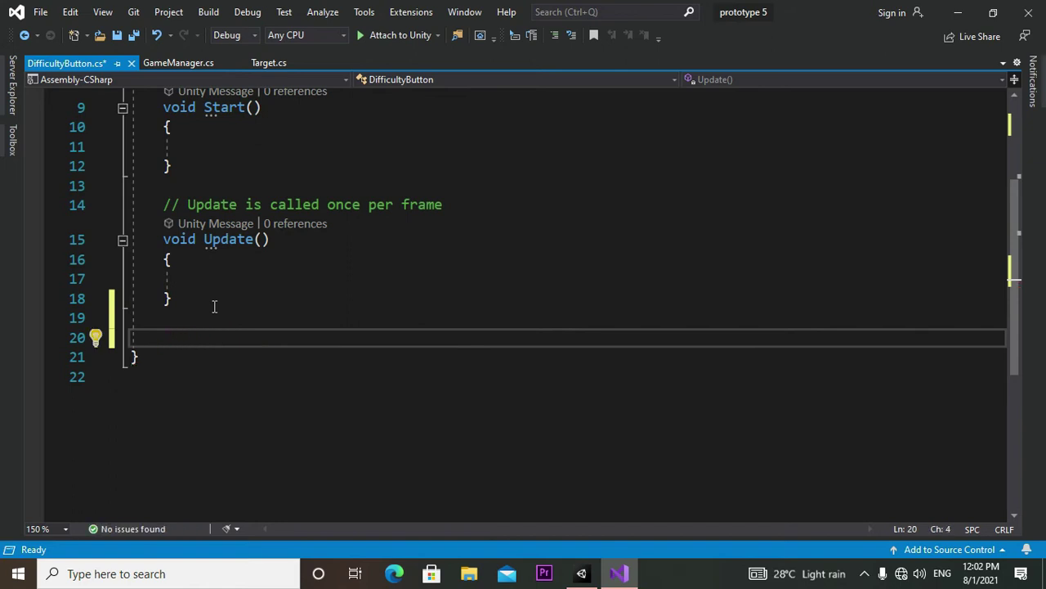
scroll(214, 305, "up", 3)
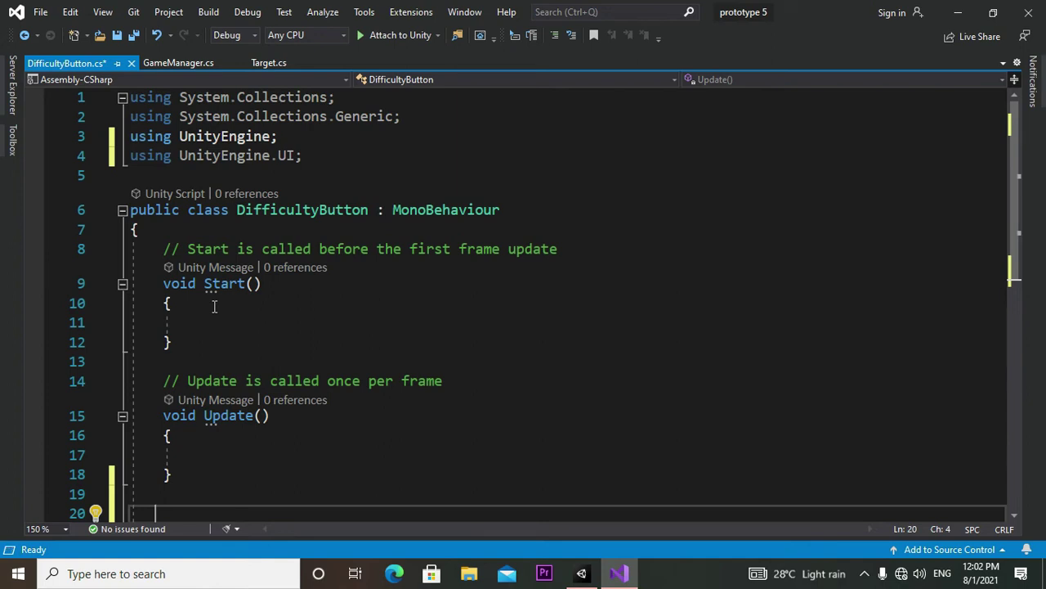
scroll(214, 306, "down", 1)
scroll(214, 306, "up", 1)
- Declare 'private Button button;' as the first line inside the DifficultyButton class
left_click(180, 236)
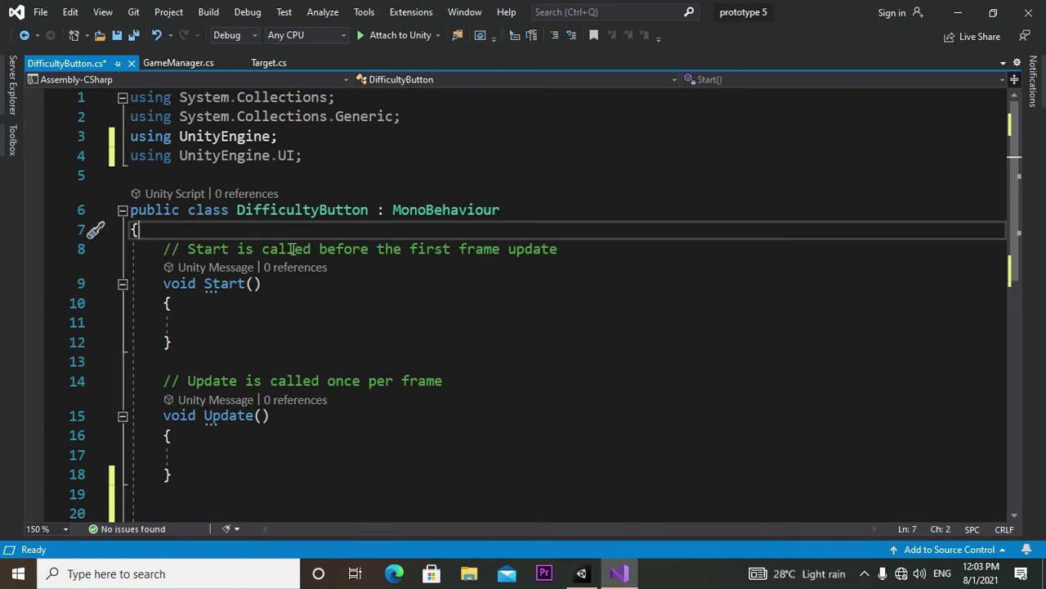
key("Return")
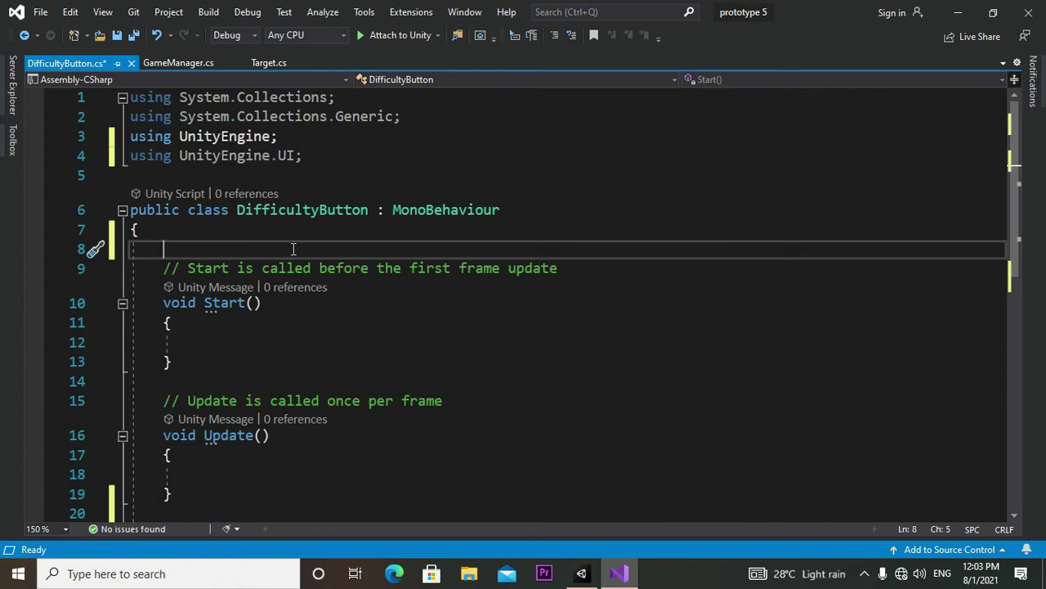
type("pr")
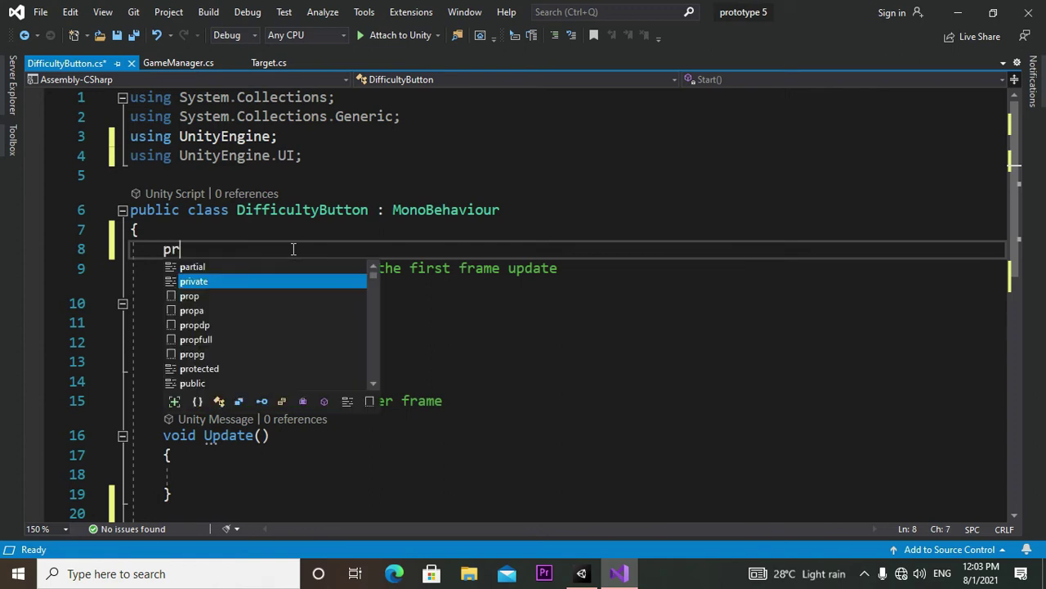
type("ivate ")
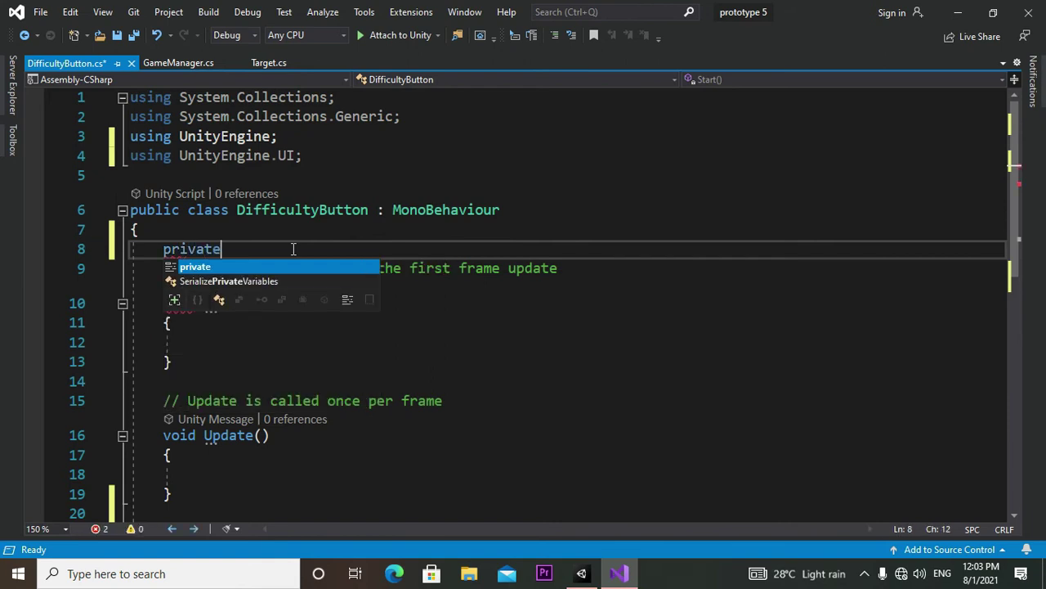
type("B")
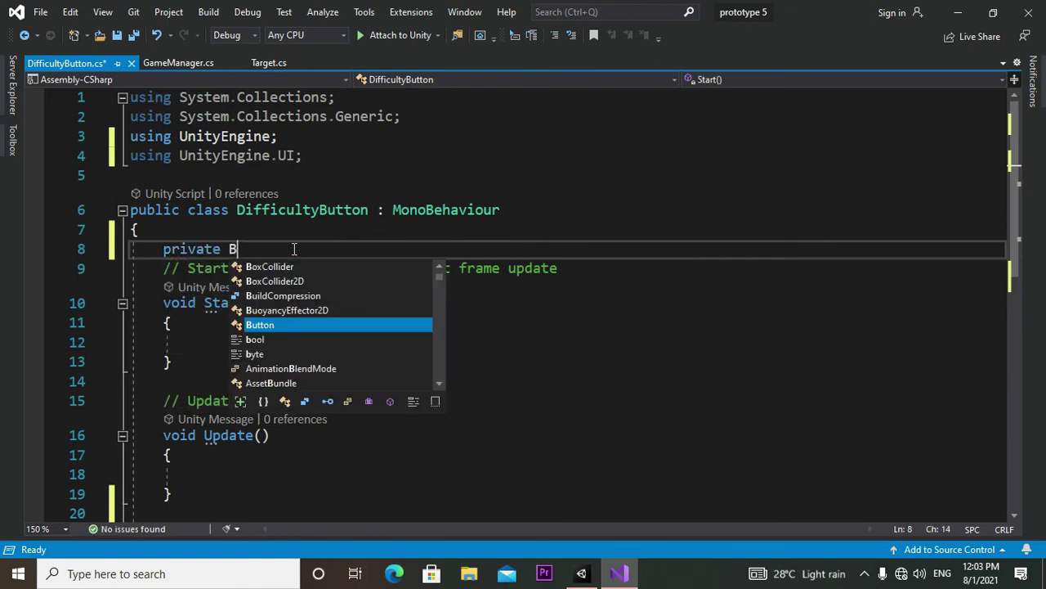
key("Tab")
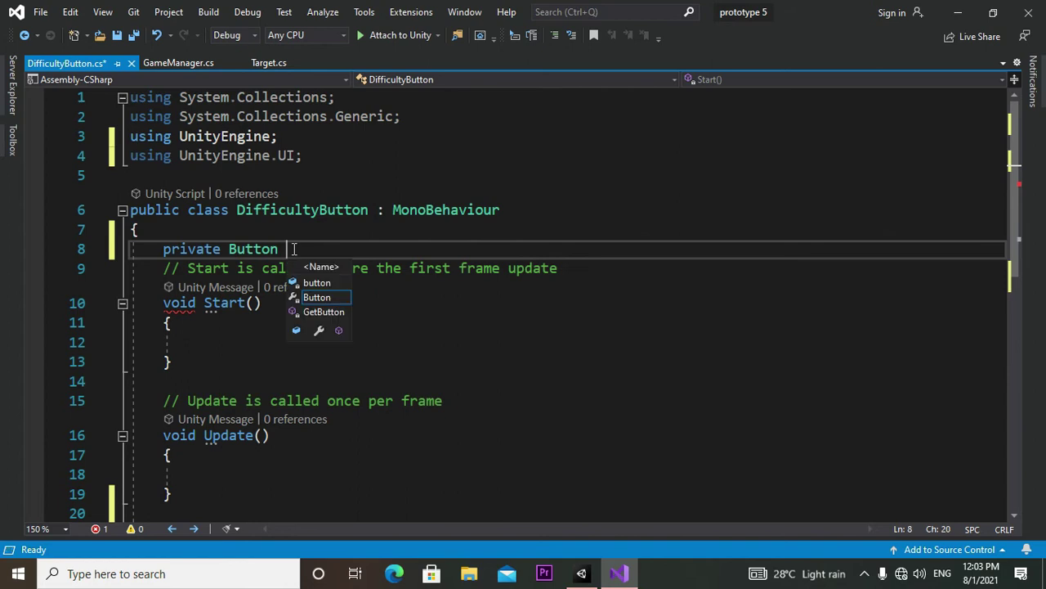
type("butto")
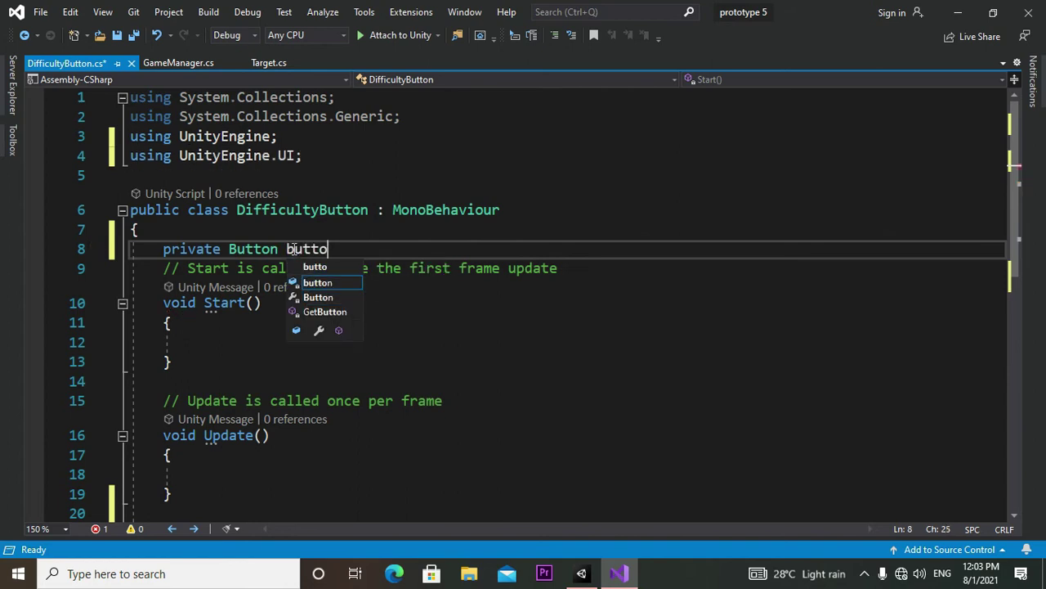
type("n")
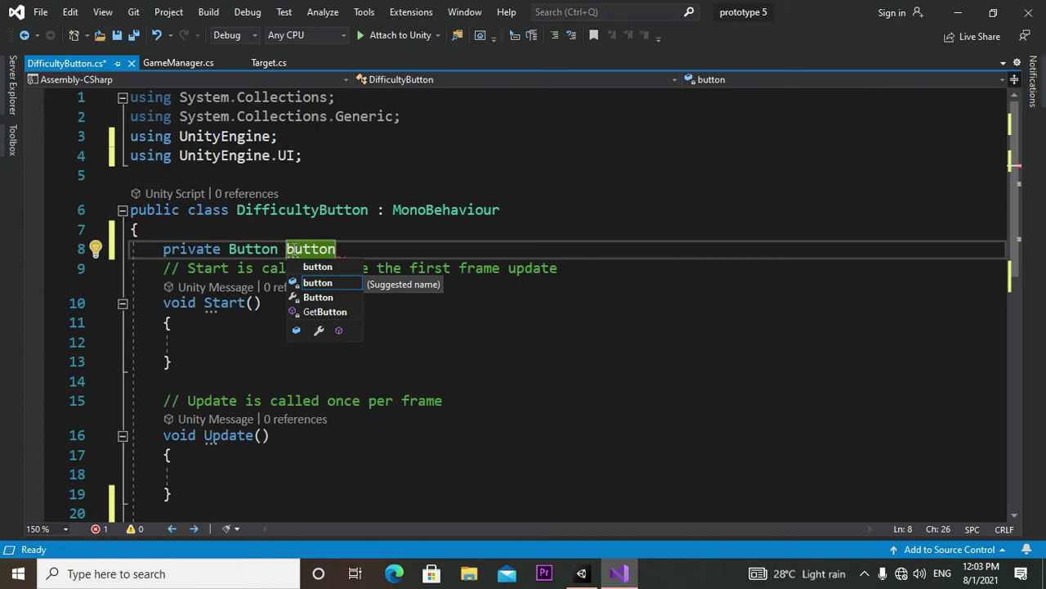
type(";")
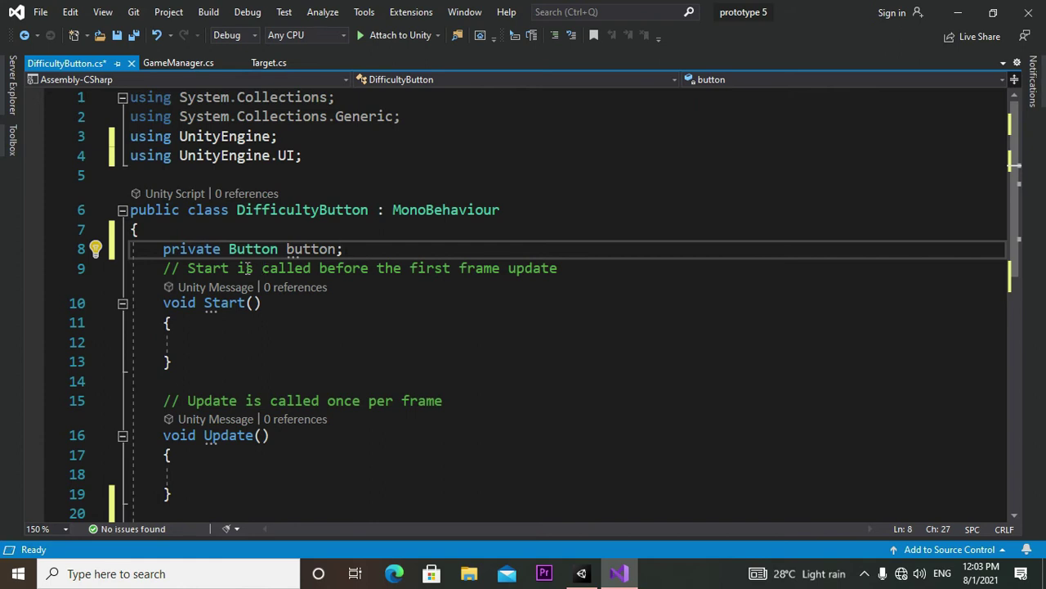
- In Start(), assign button = GetComponent<Button>();
left_click(195, 347)
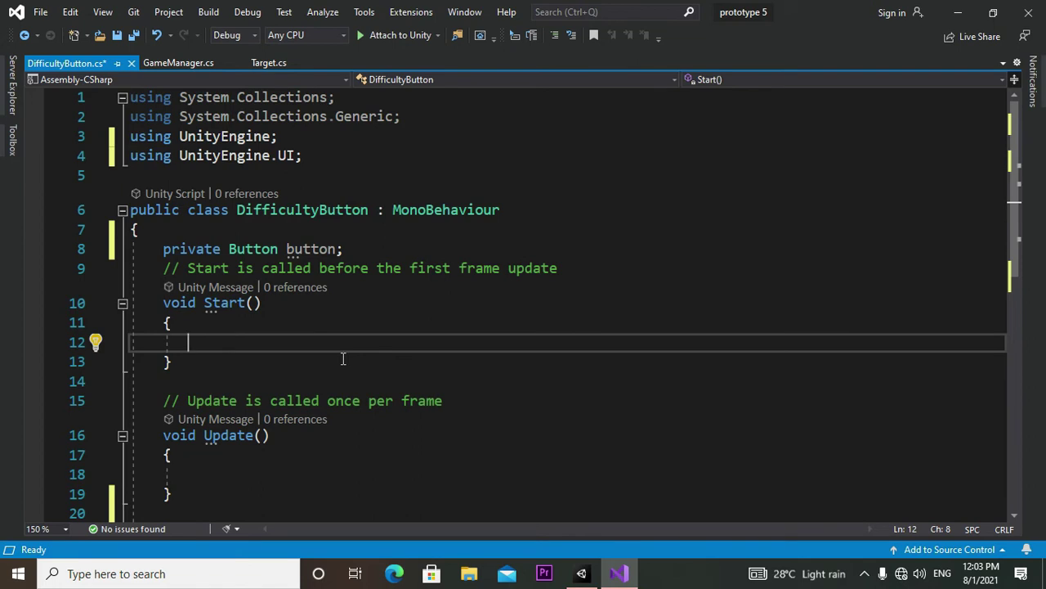
type("button")
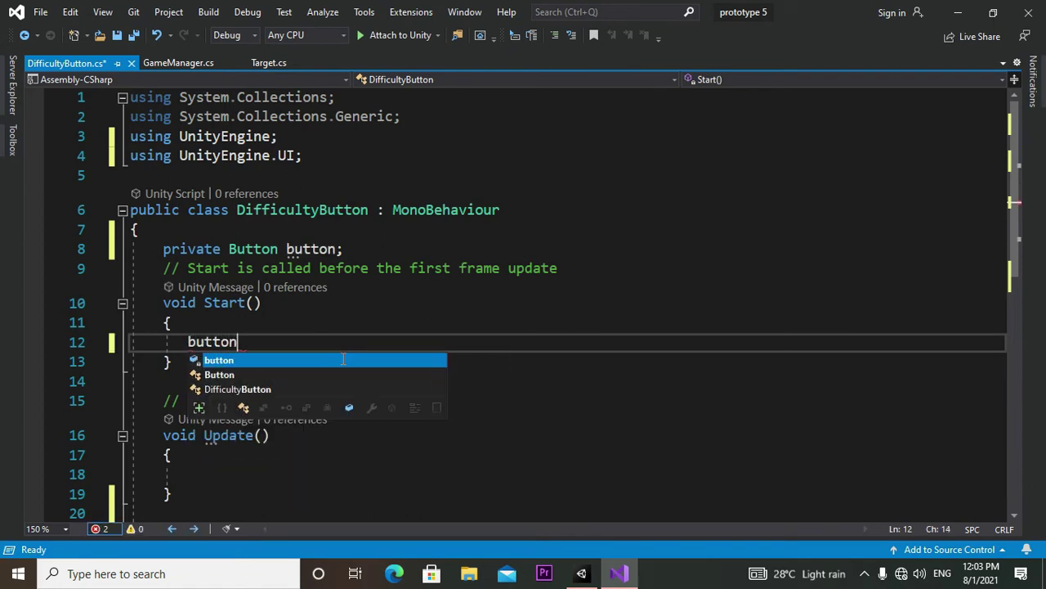
type("=")
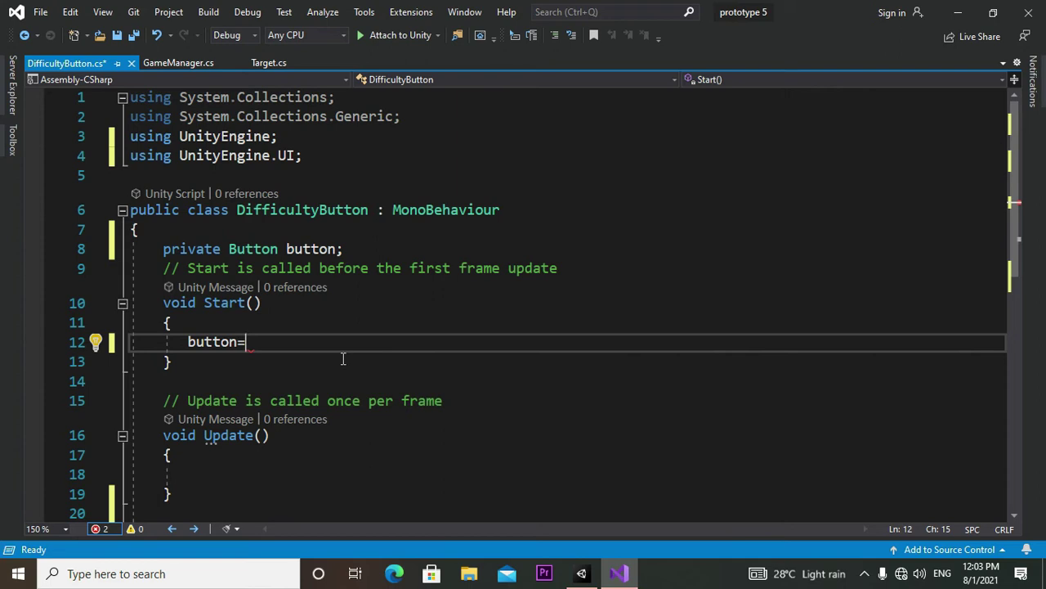
type("GetC")
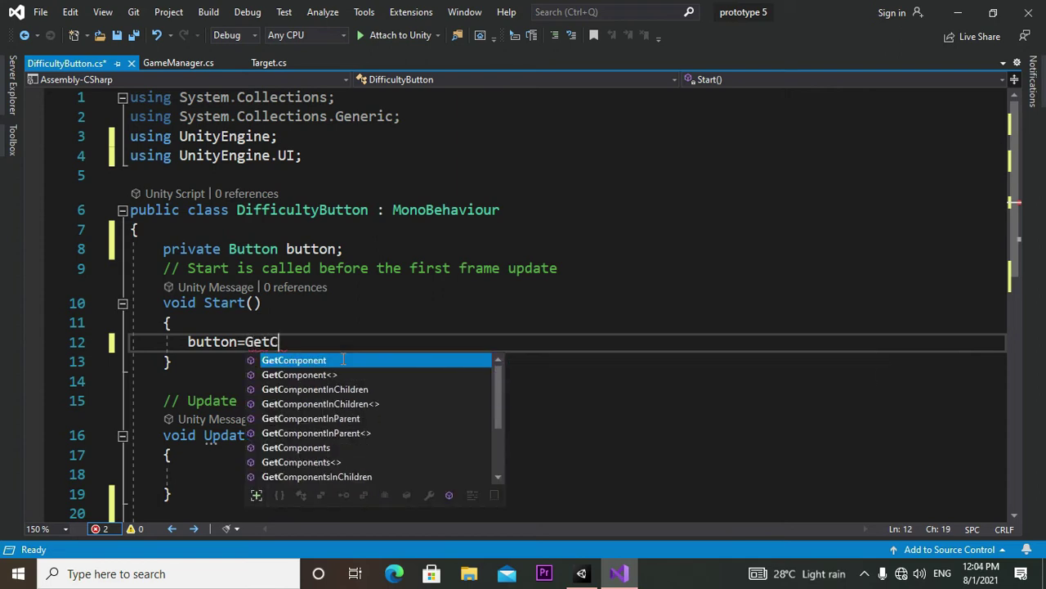
type("o")
key("Down")
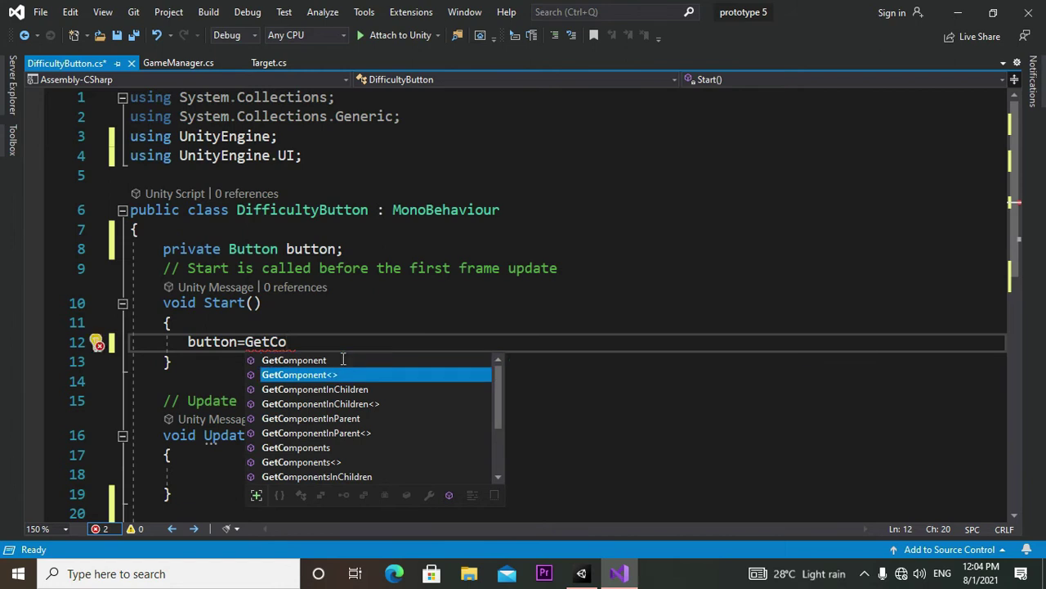
key("Tab")
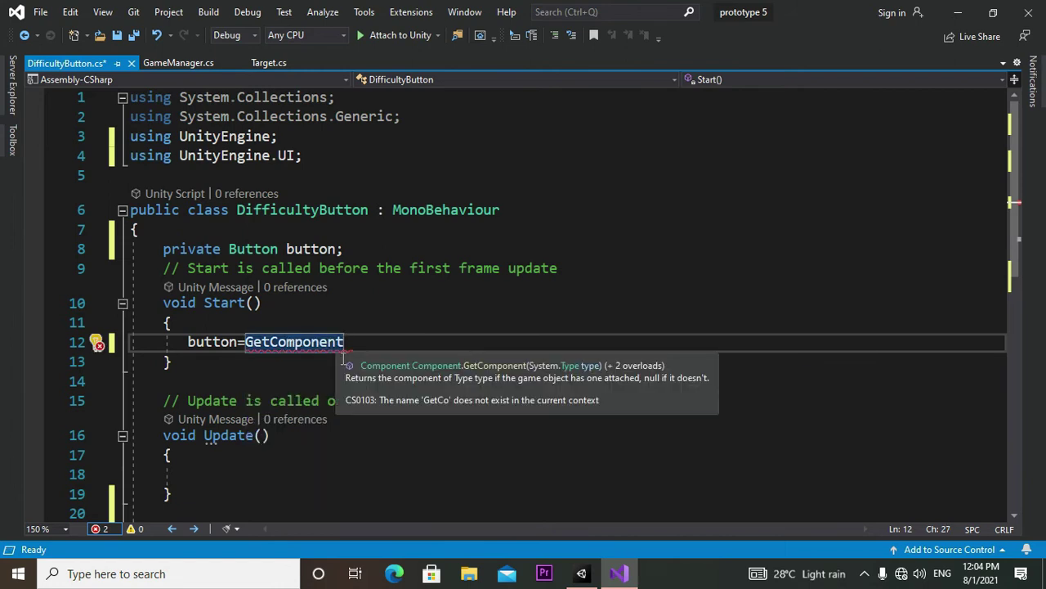
type("<B>")
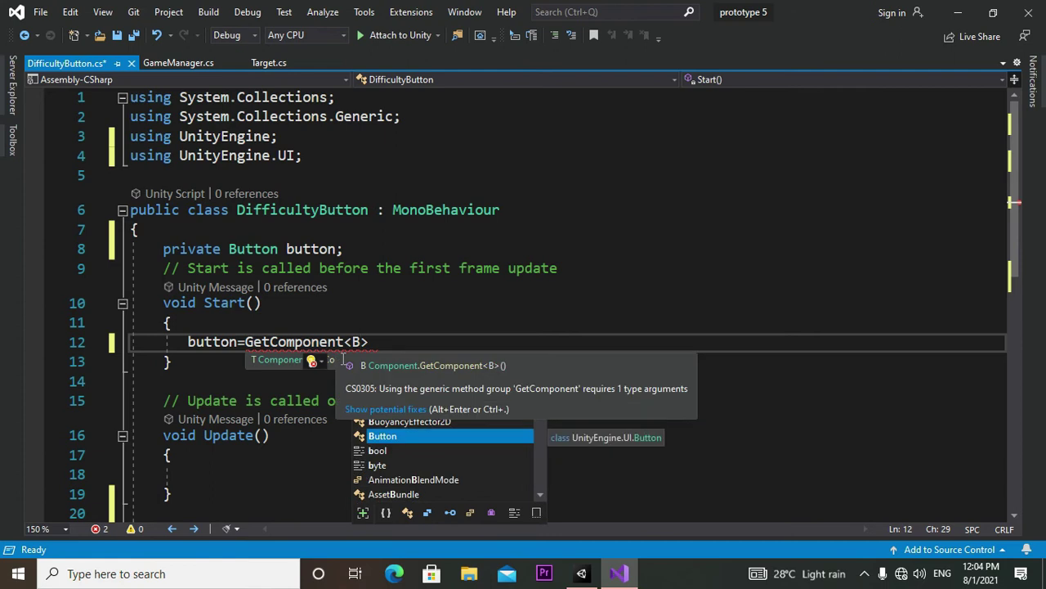
key("Tab")
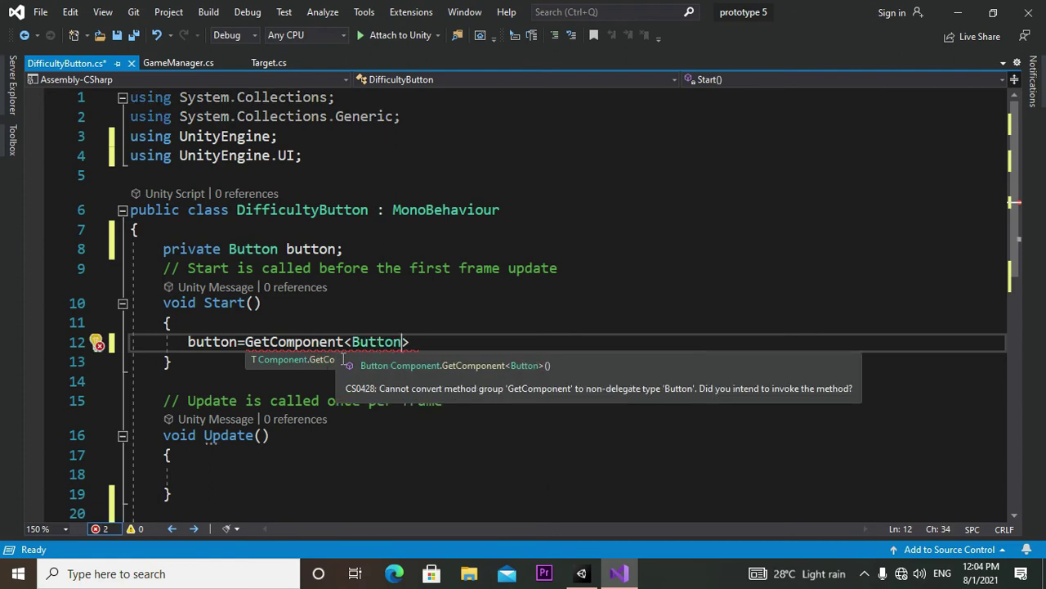
type("(")
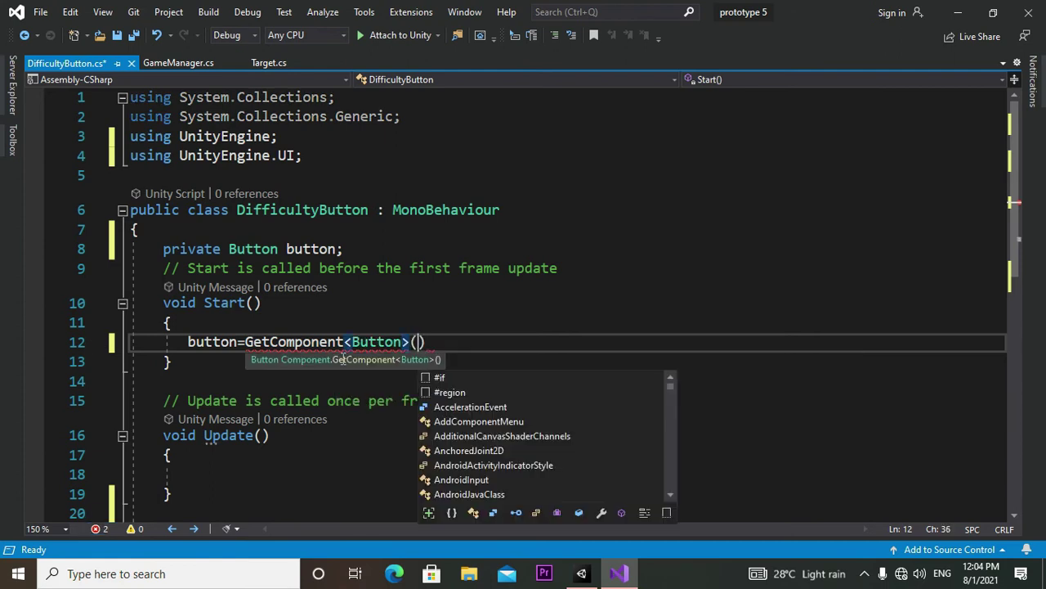
type(");")
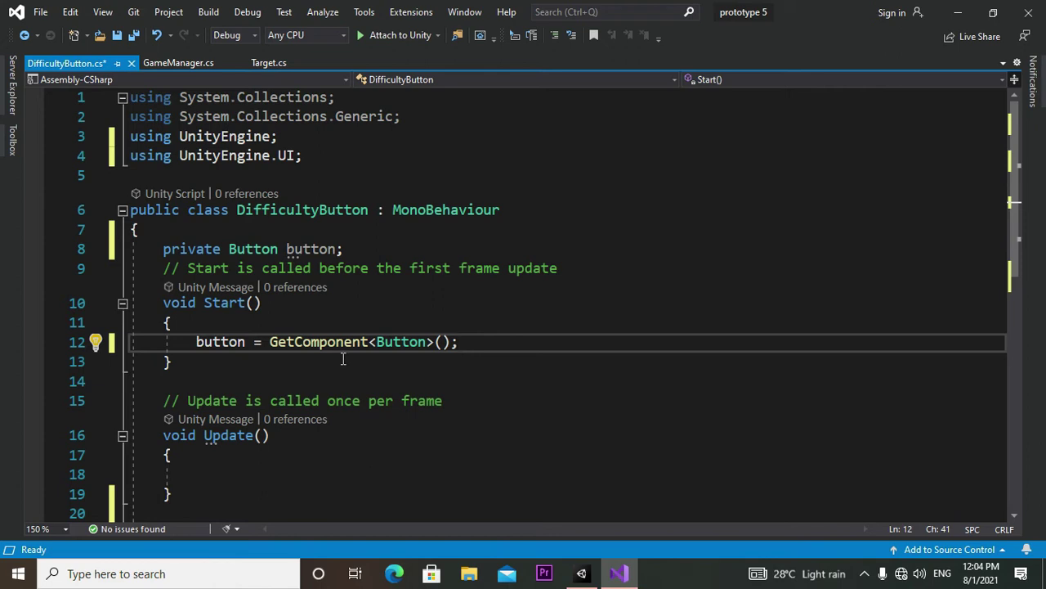
- Add button.onClick.AddListener(setDiddiculty); on the line below it
key("Return")
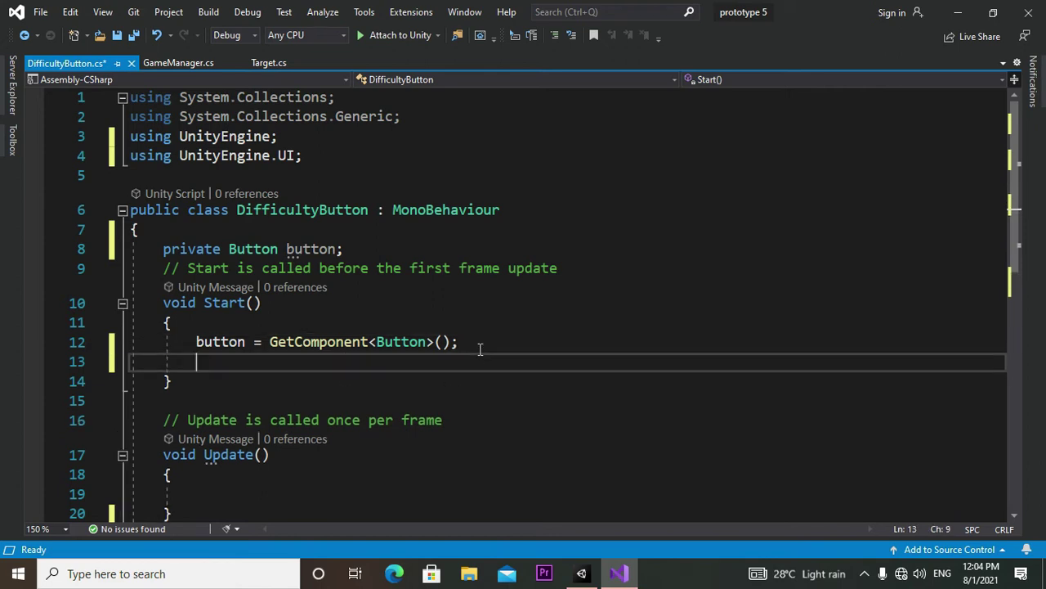
type("bu")
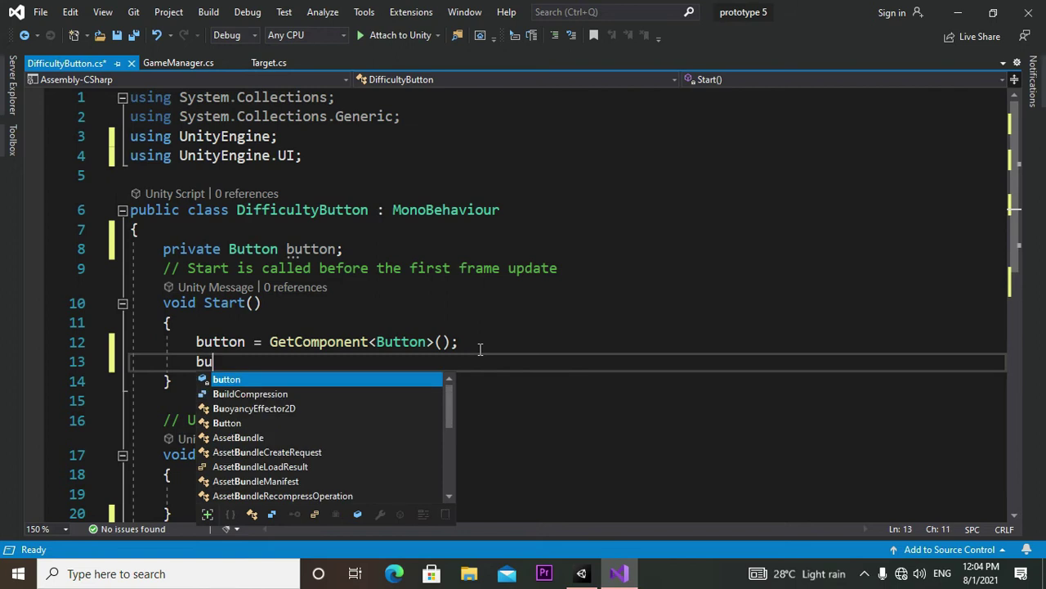
type("tton")
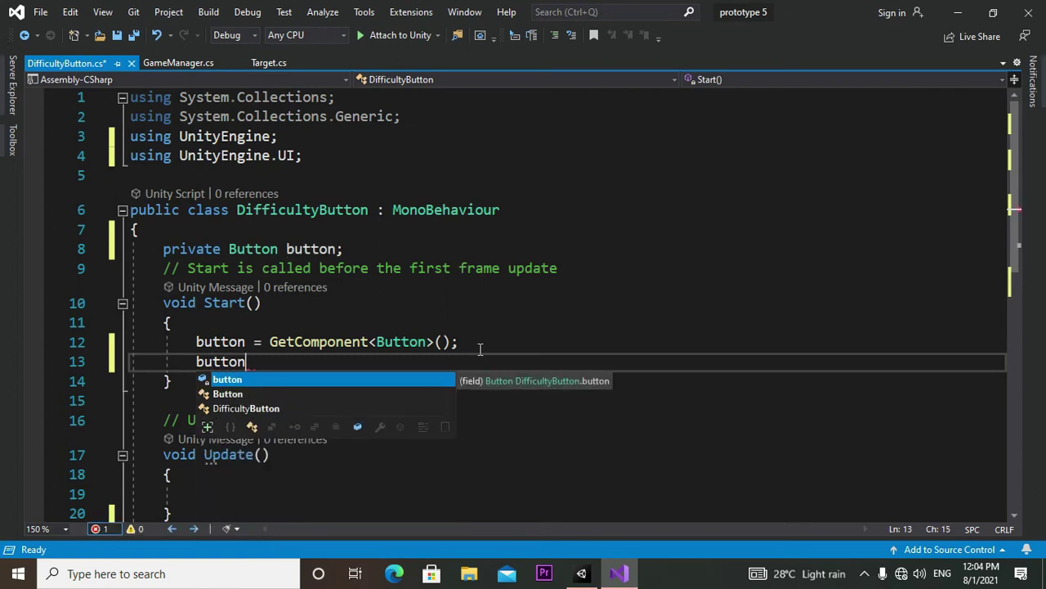
key("Escape")
type(".on")
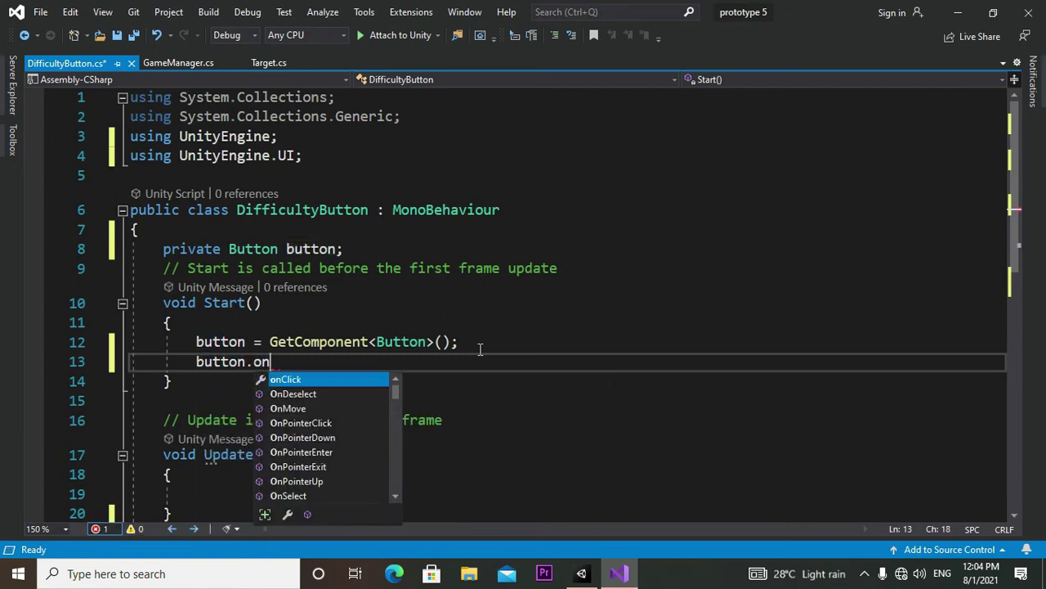
key("Tab")
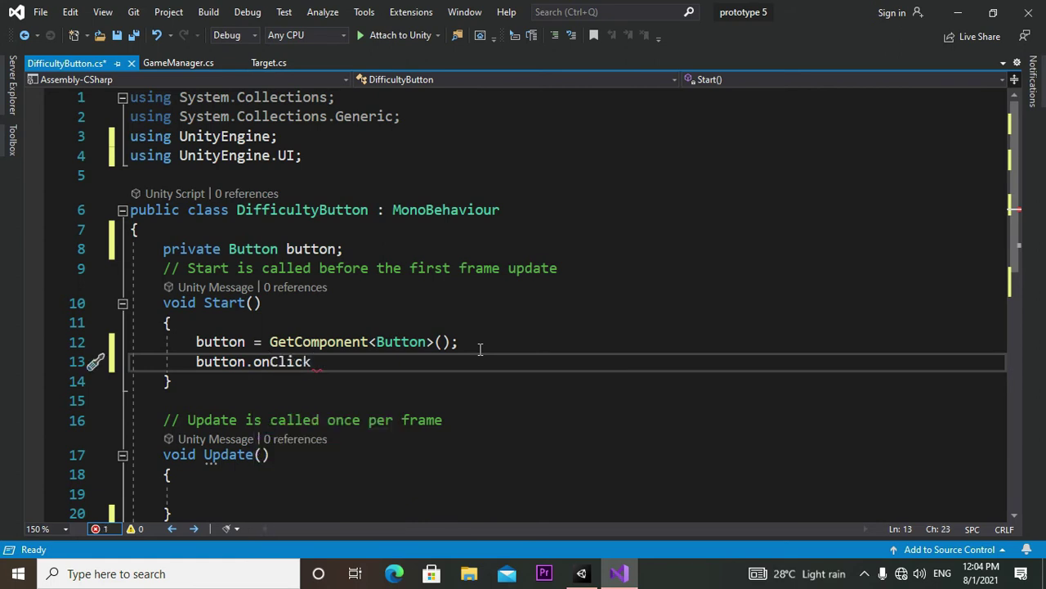
type(".")
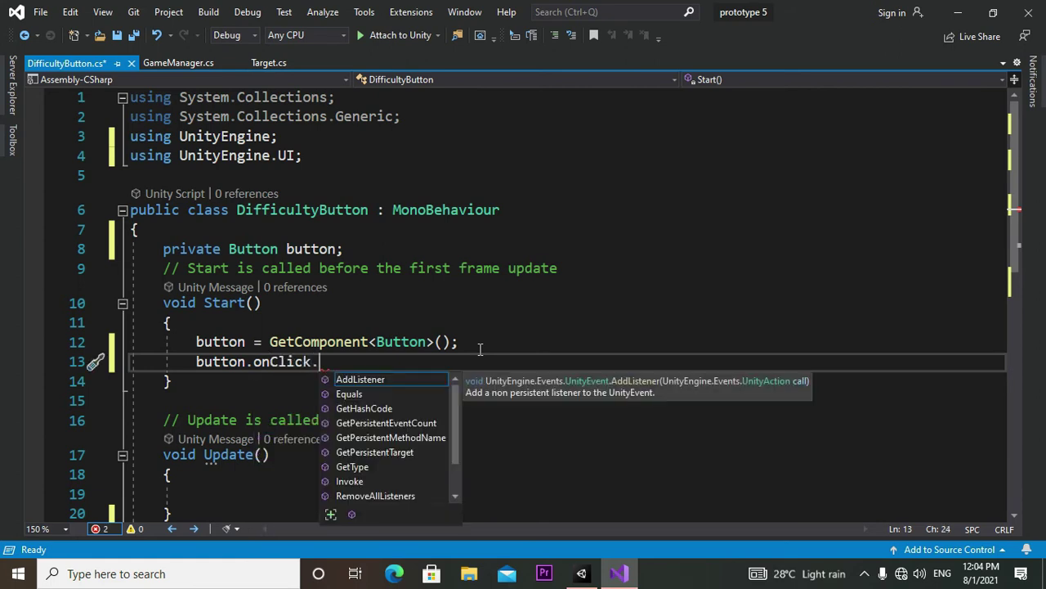
type("A")
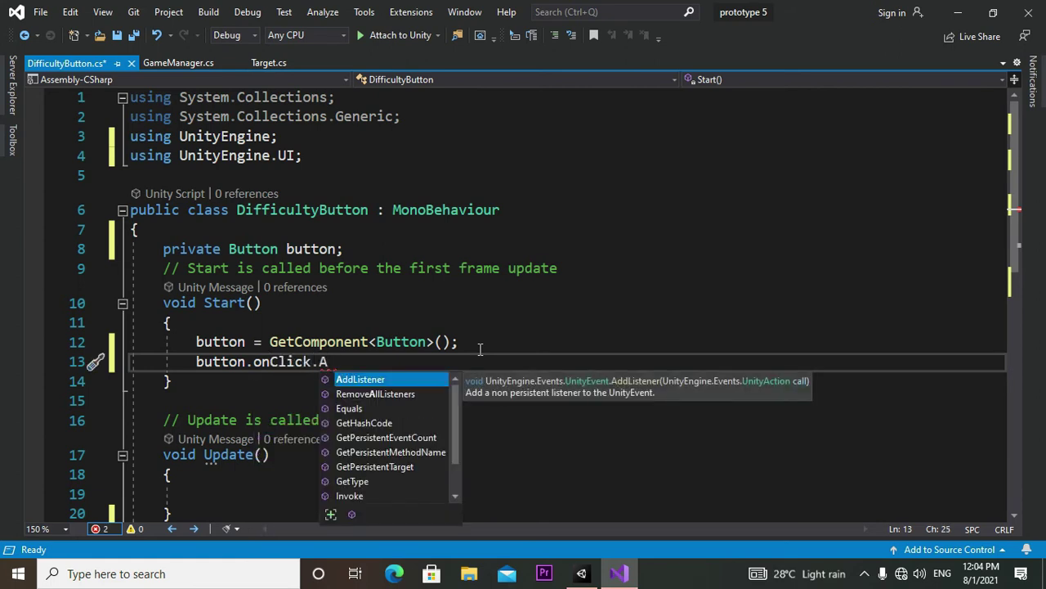
key("Tab")
type("(")
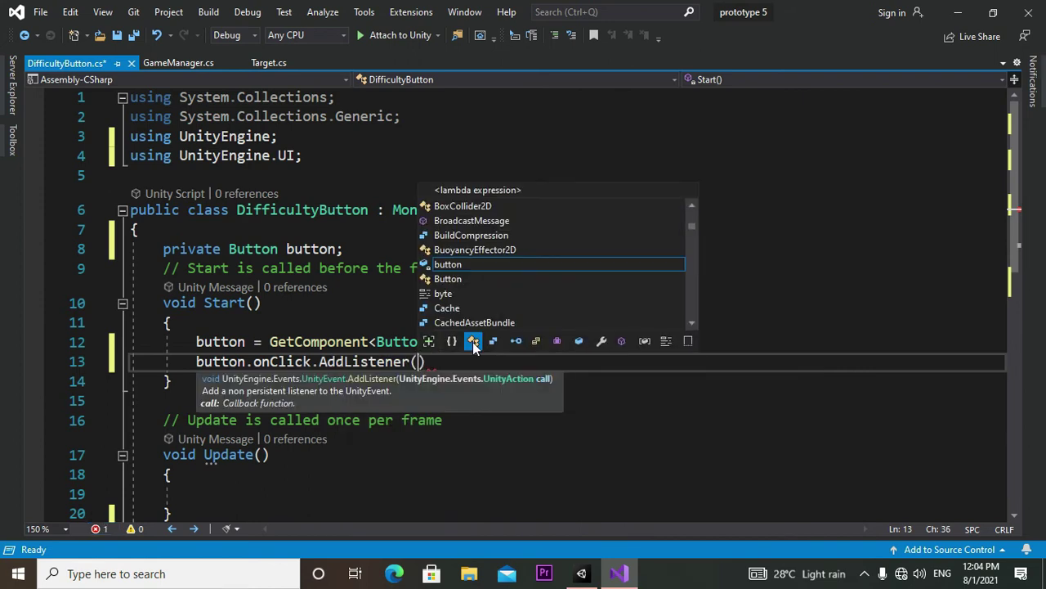
type("s")
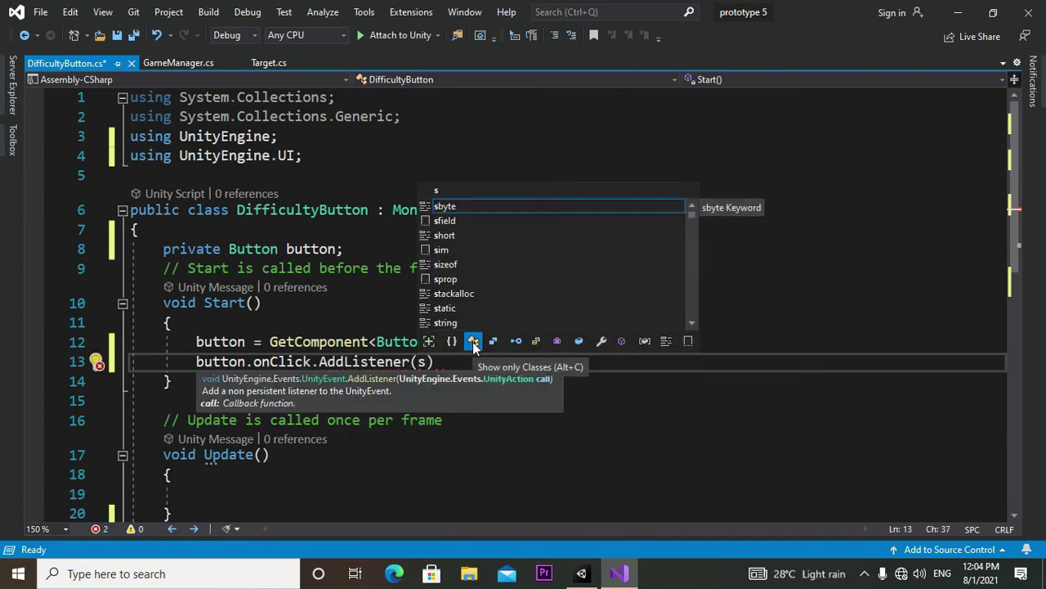
type("et")
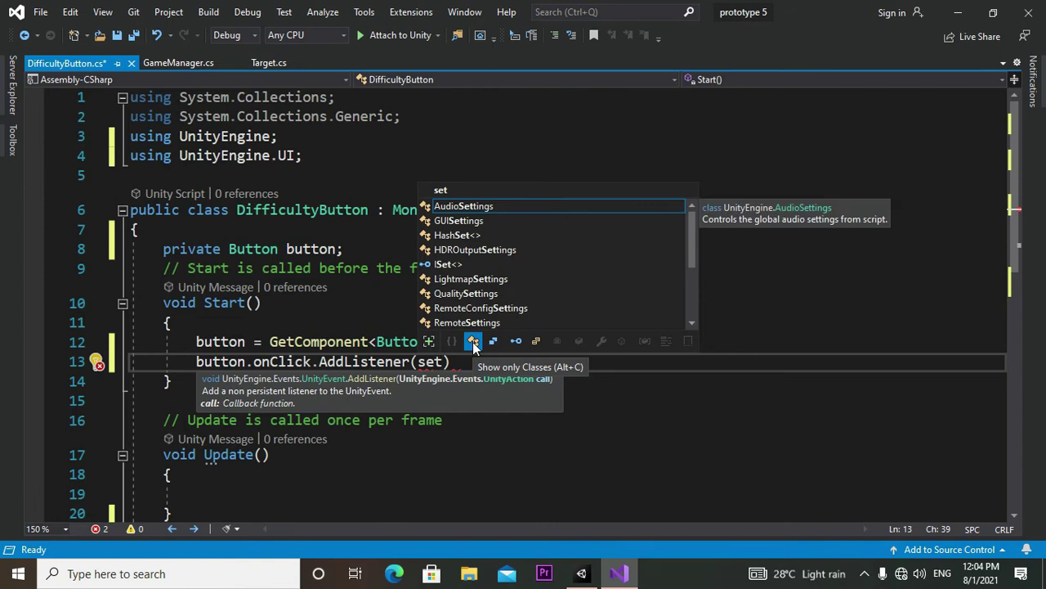
type("D")
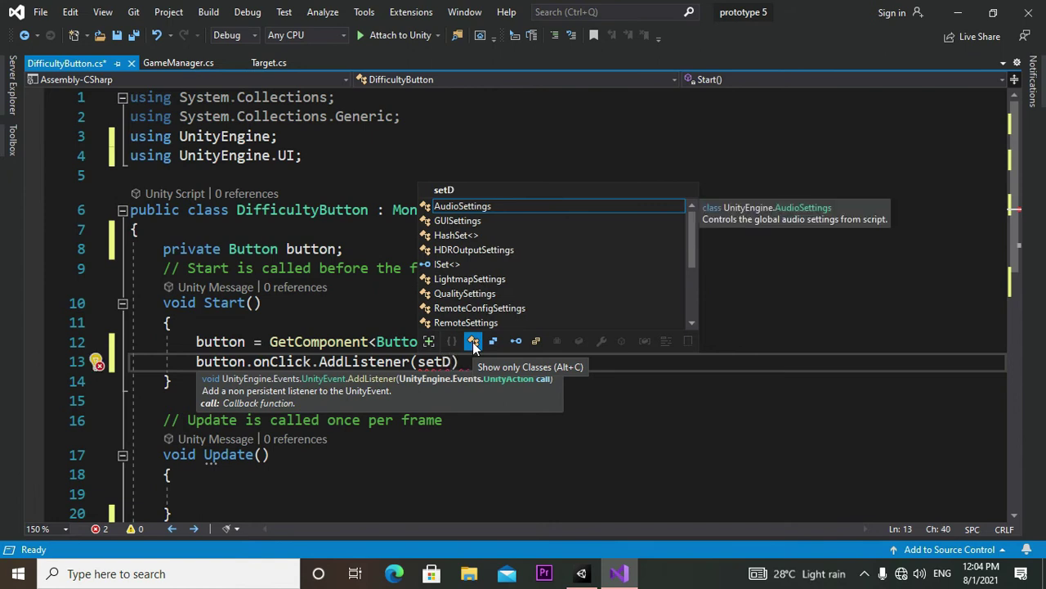
type("iddi")
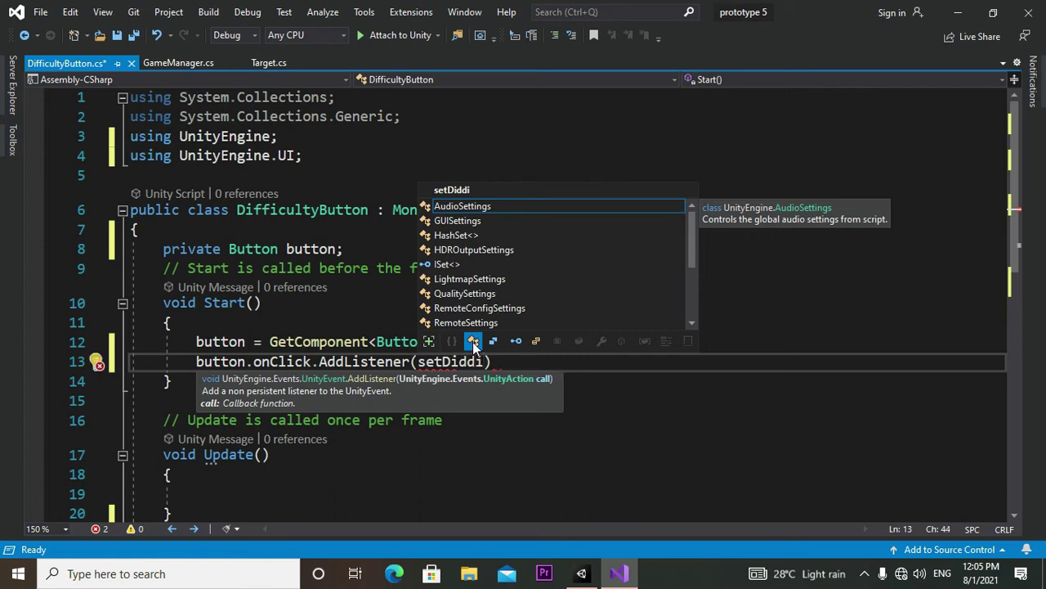
type("c")
type("ulty")
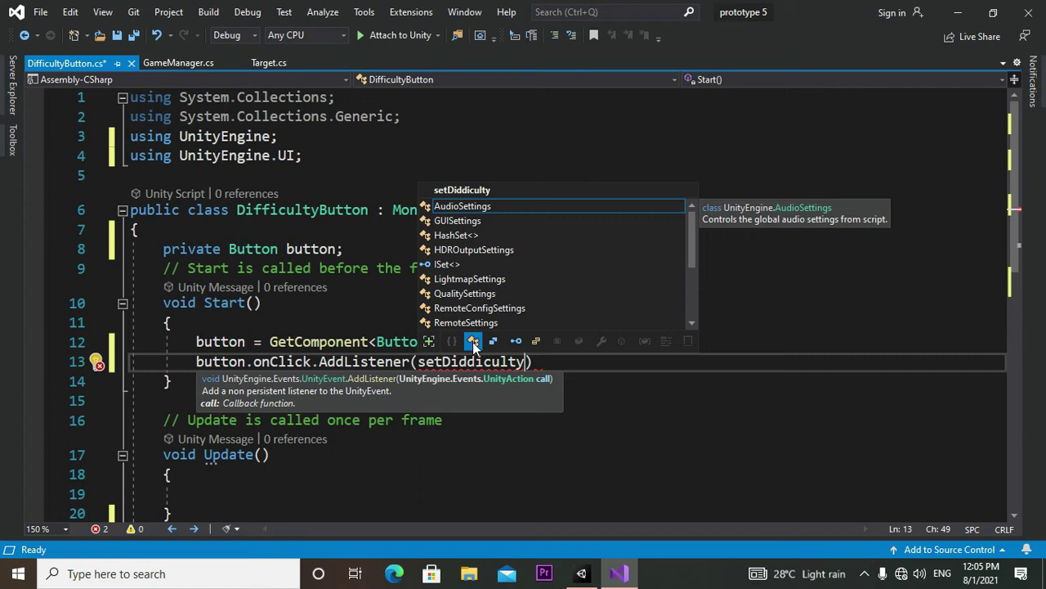
key("Right")
type(";")
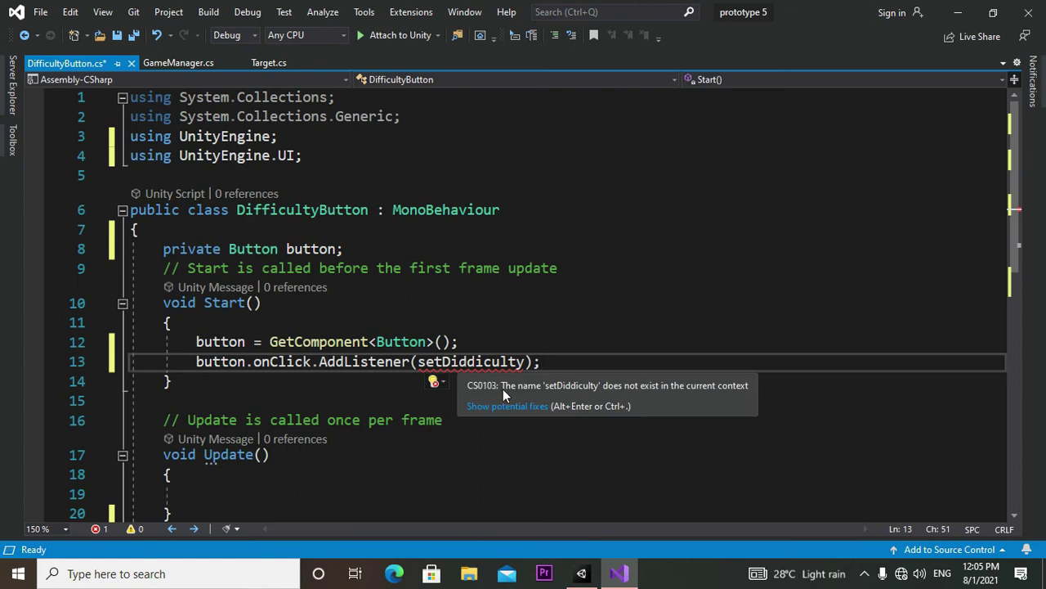
scroll(381, 483, "down", 2)
- Add an empty void setDifficulty() method below Update()
scroll(381, 483, "down", 2)
left_click(189, 279)
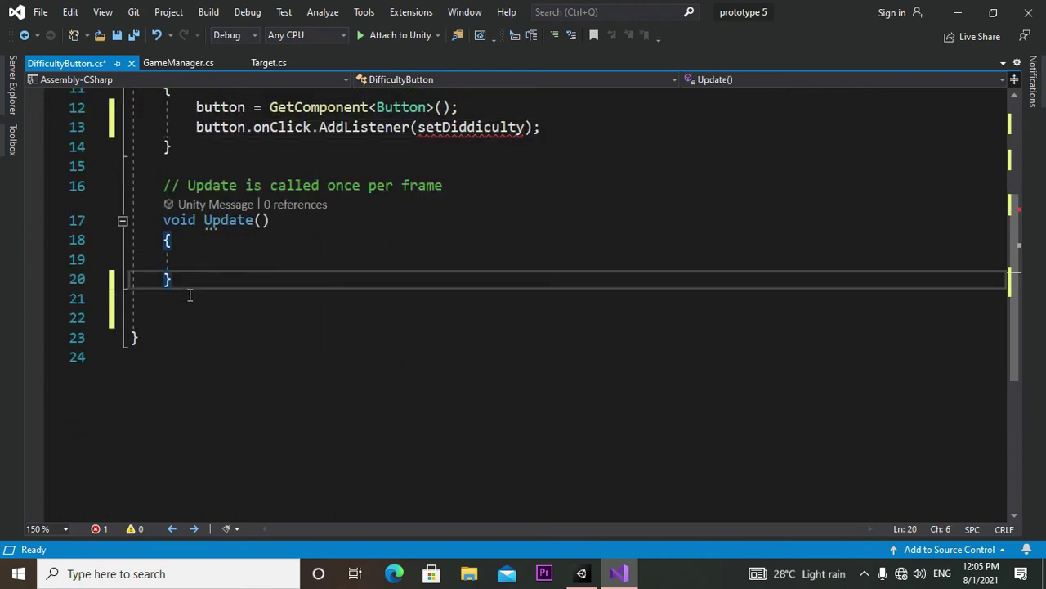
key("Return")
type("vo")
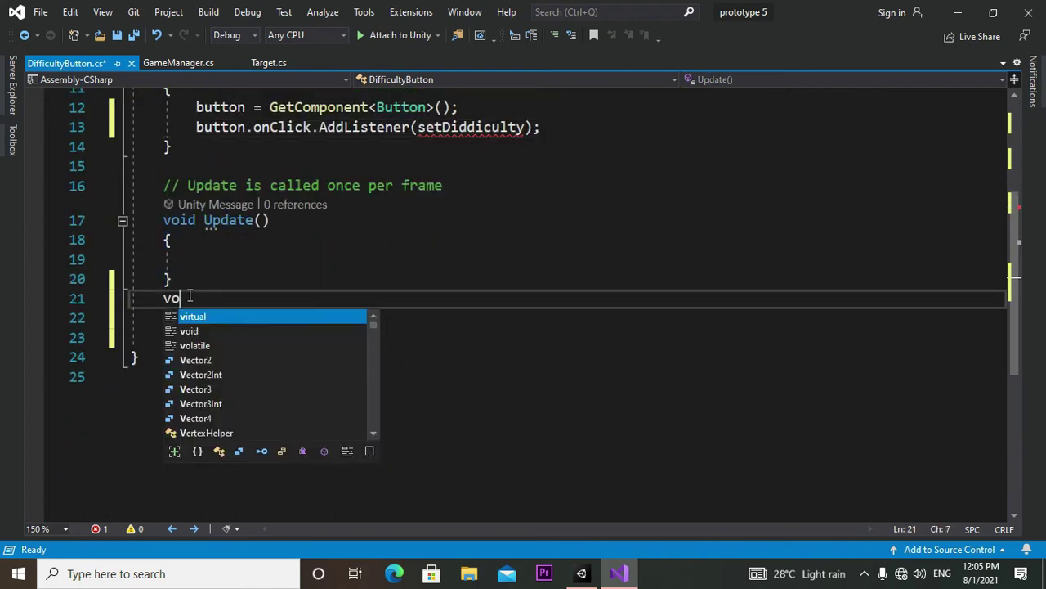
type("id ")
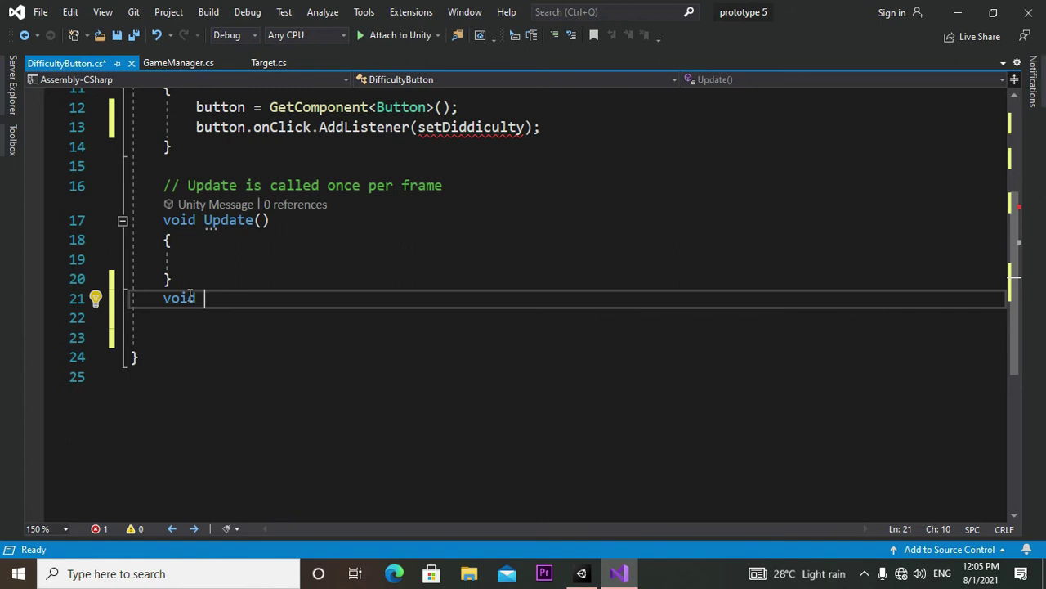
type("set")
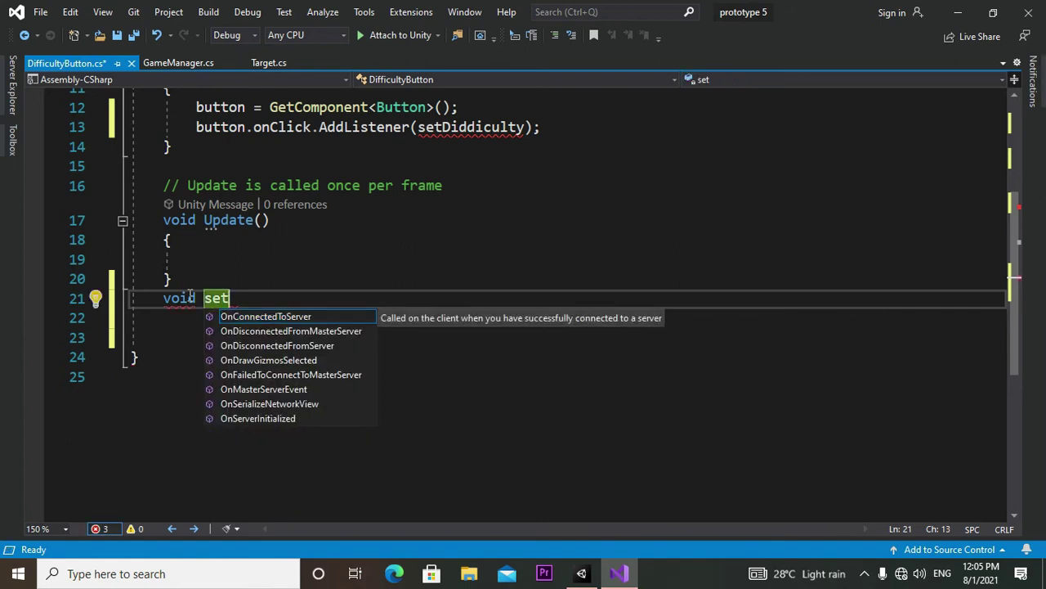
type("Diff")
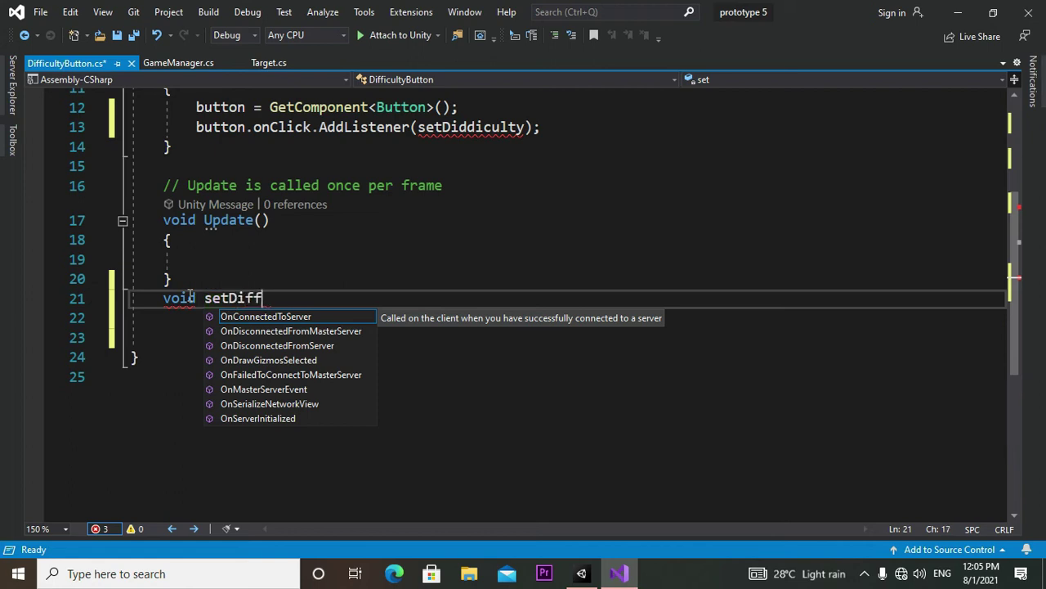
type("i")
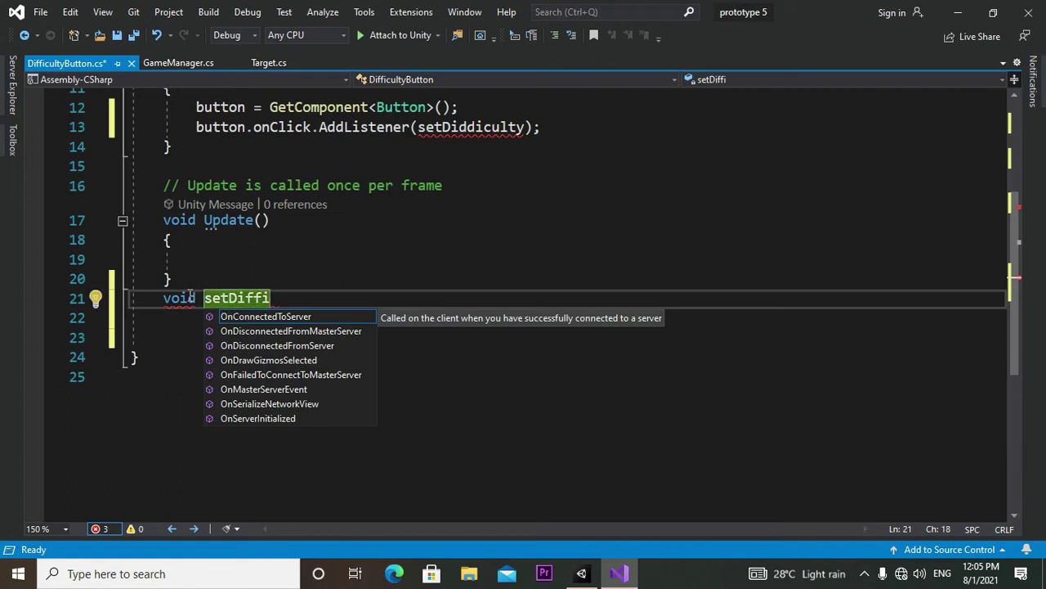
type("culty")
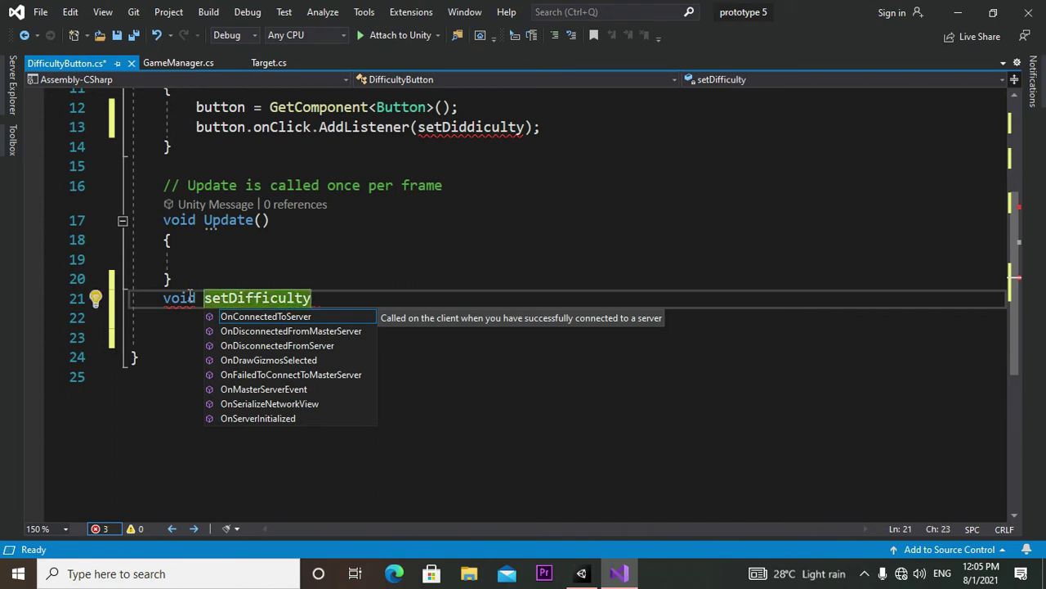
type("() {")
key("Return")
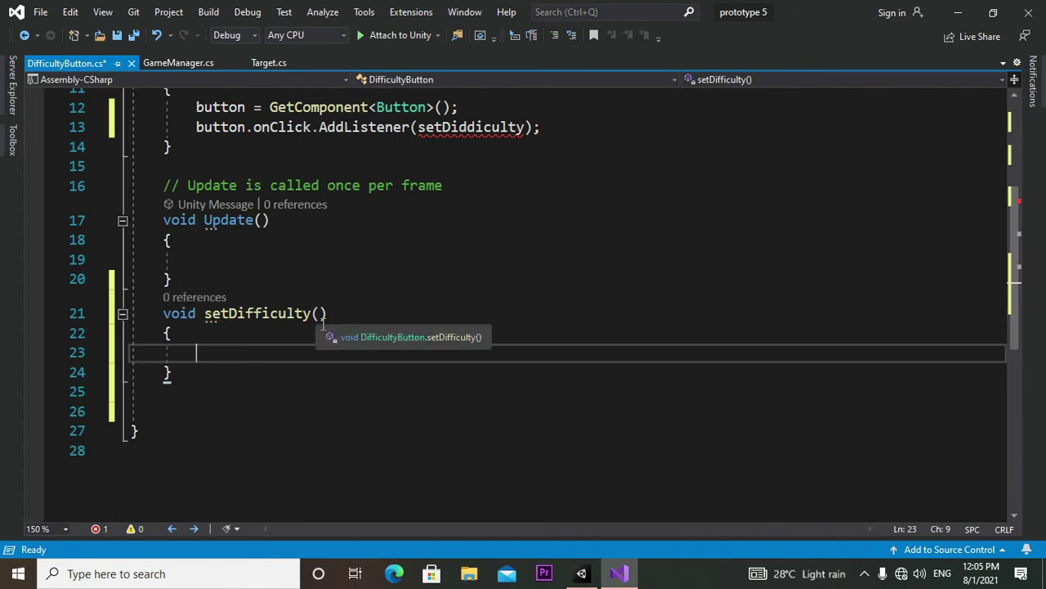
- Correct the AddListener argument from setDiddiculty to setDifficulty
left_click(478, 129)
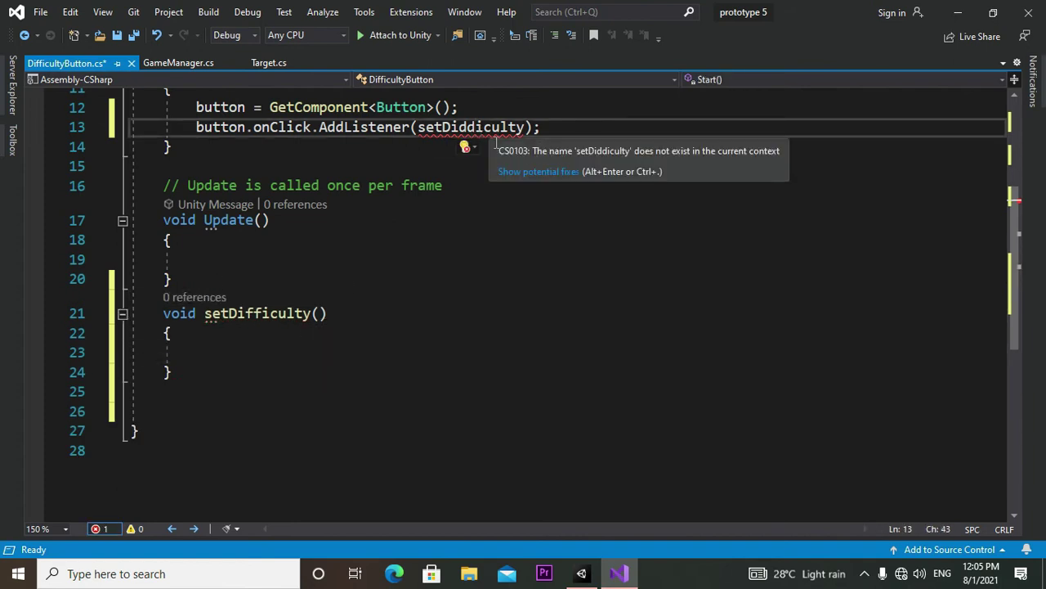
key("BackSpace")
key("BackSpace")
type("f")
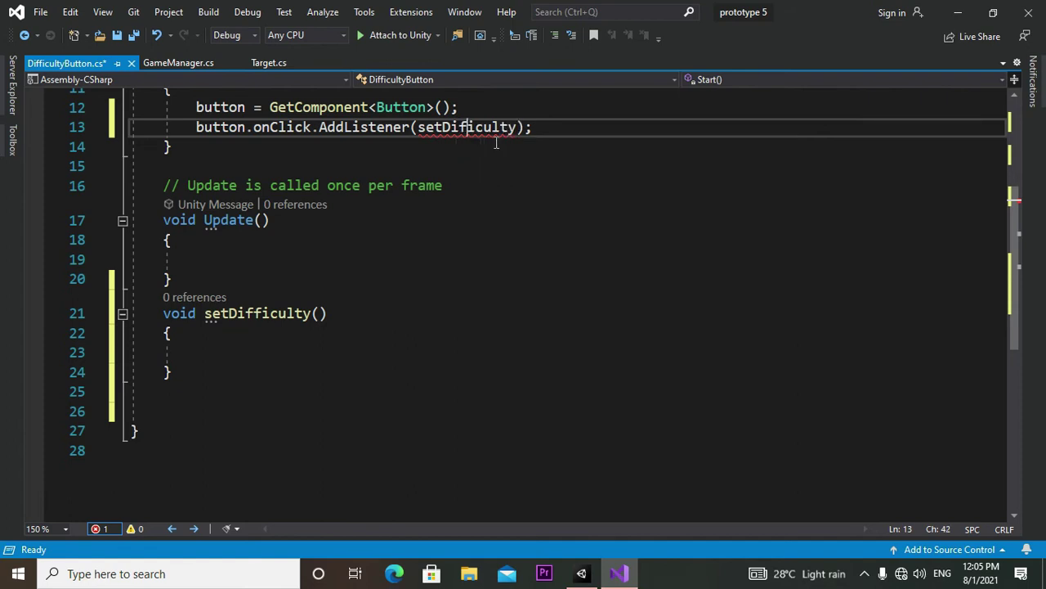
type("f")
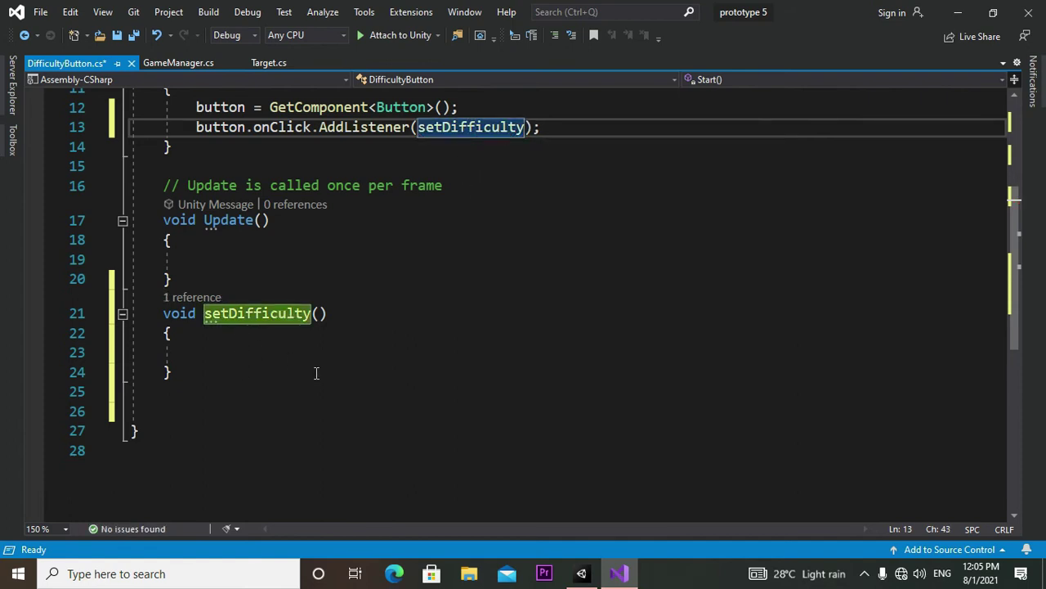
scroll(316, 373, "up", 2)
scroll(316, 373, "down", 4)
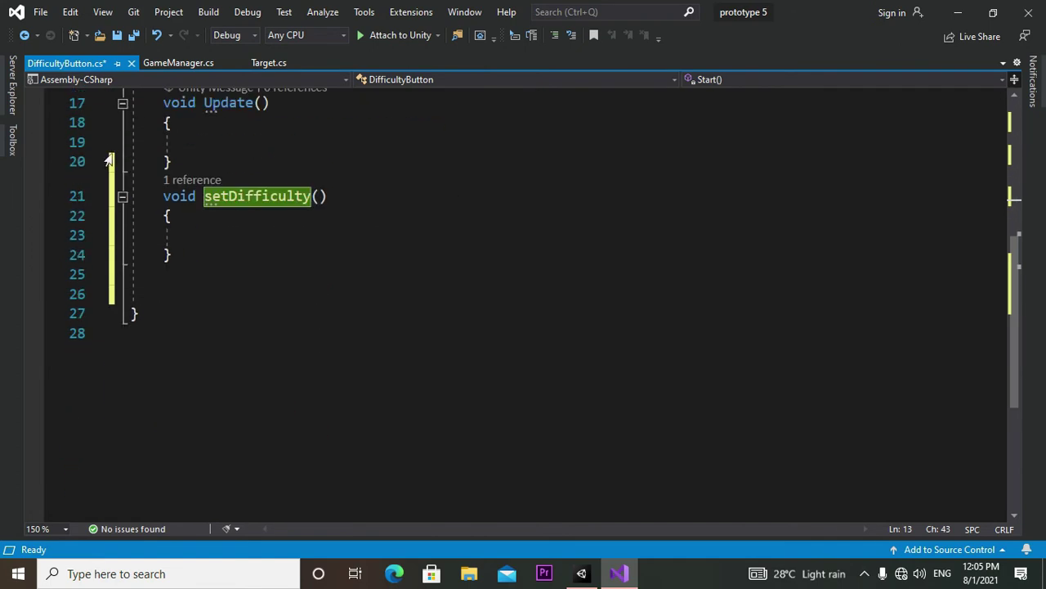
- Add an empty public void StartGame() method after RestartGame in GameManager.cs
left_click(188, 63)
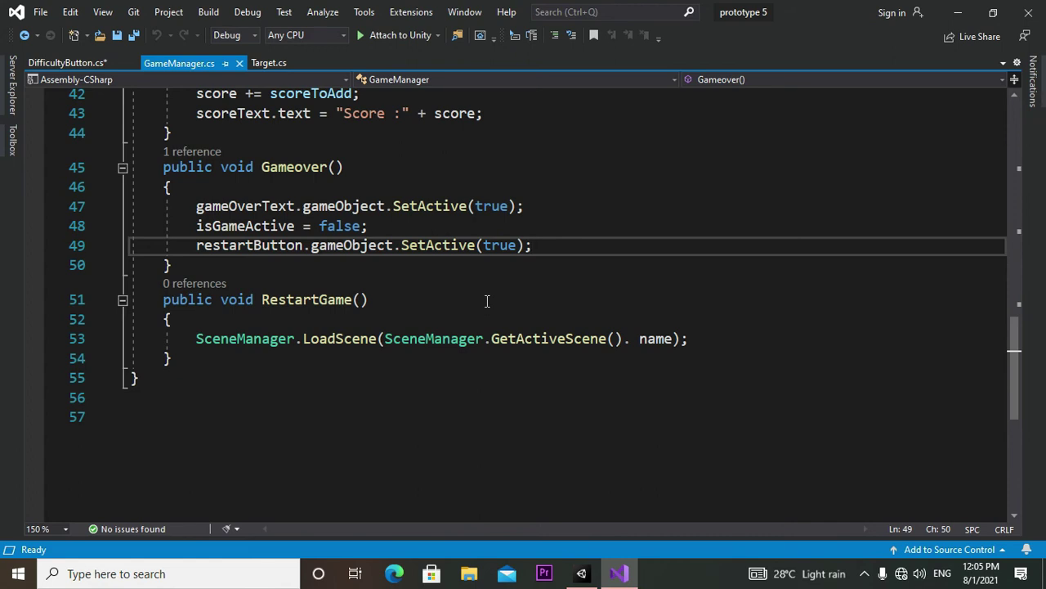
scroll(486, 300, "down", 2)
scroll(486, 299, "up", 2)
left_click(207, 363)
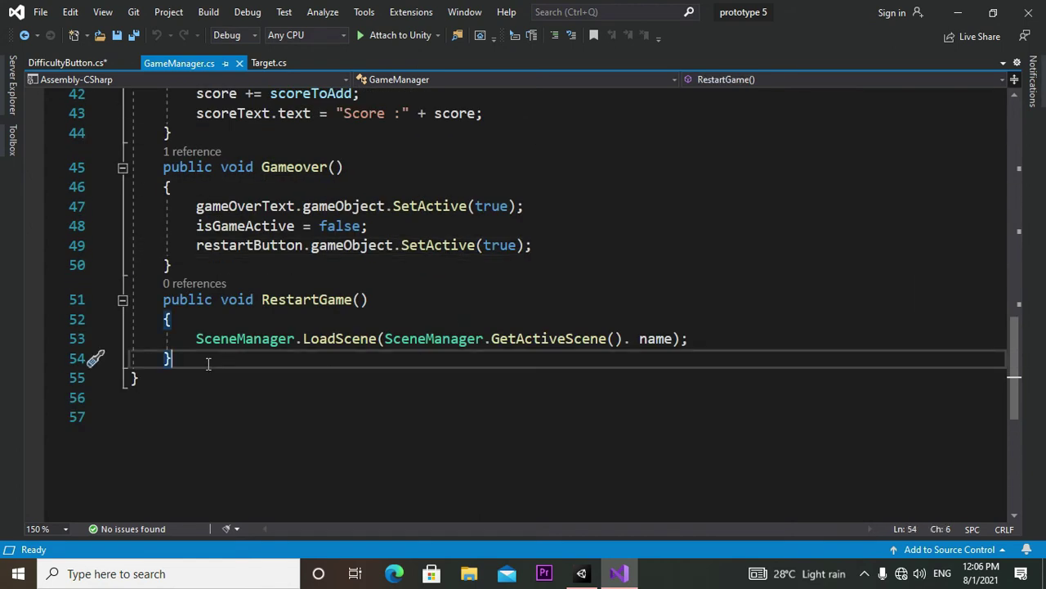
key("Return")
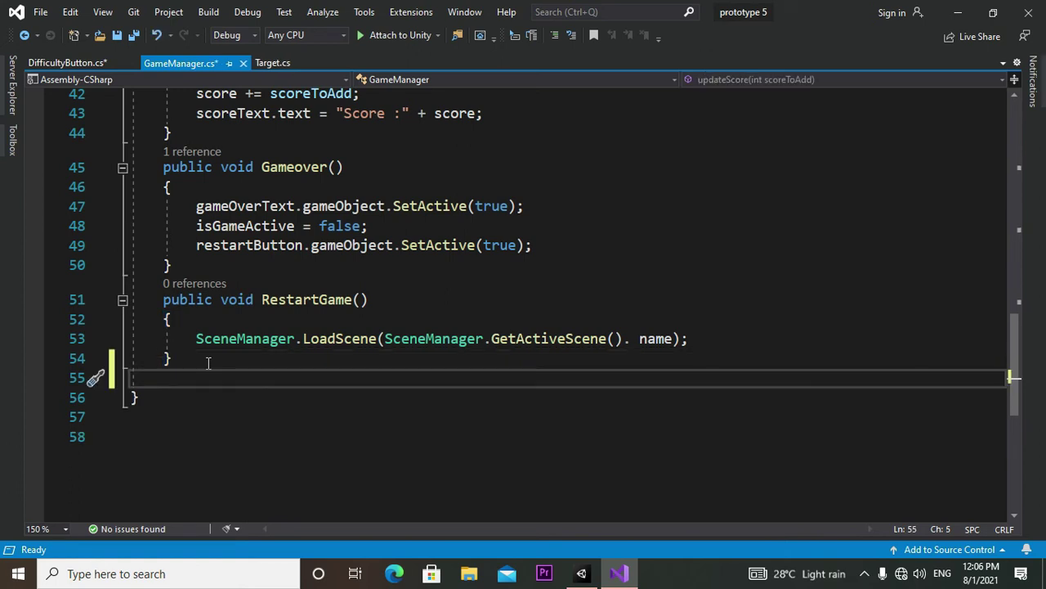
type("pu")
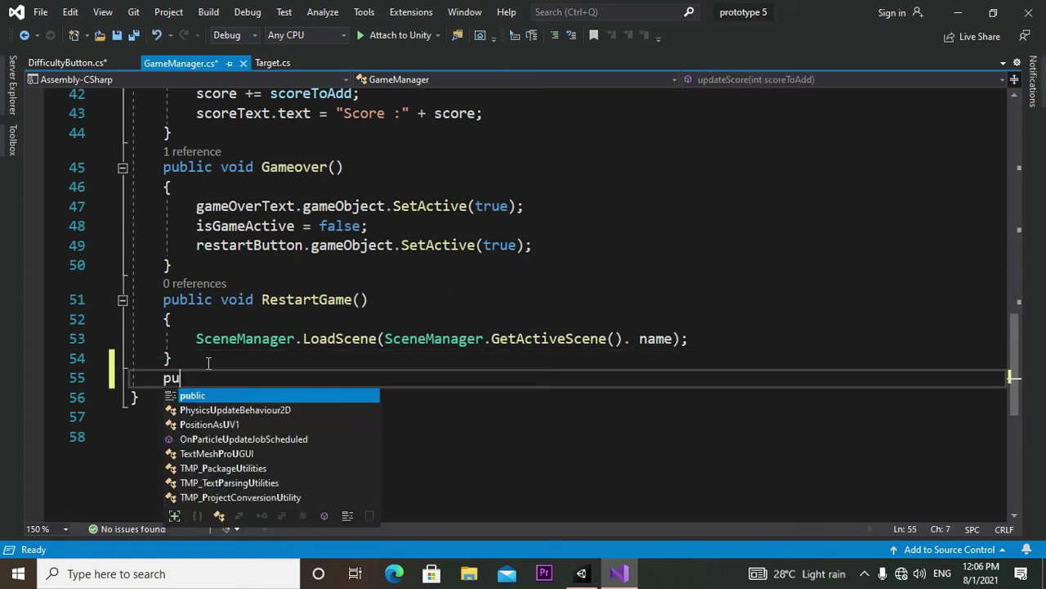
type("blic")
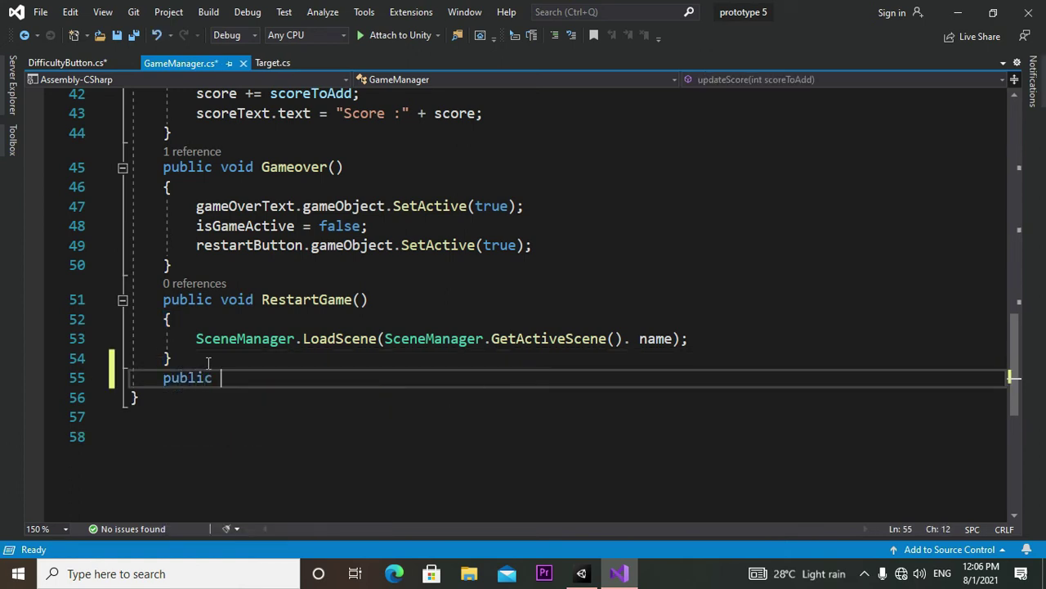
type(" void")
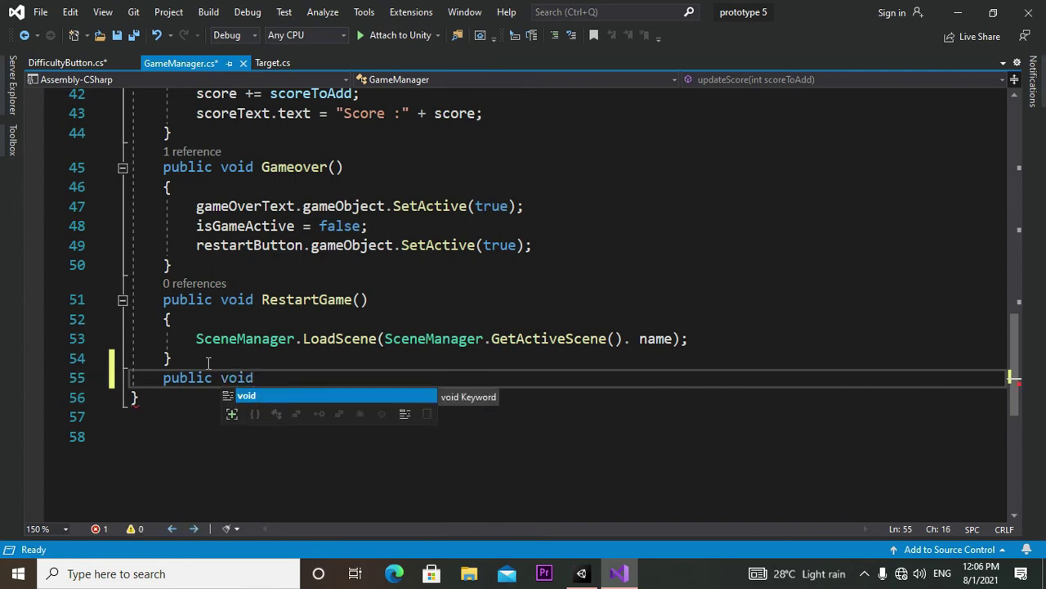
type(" Sta")
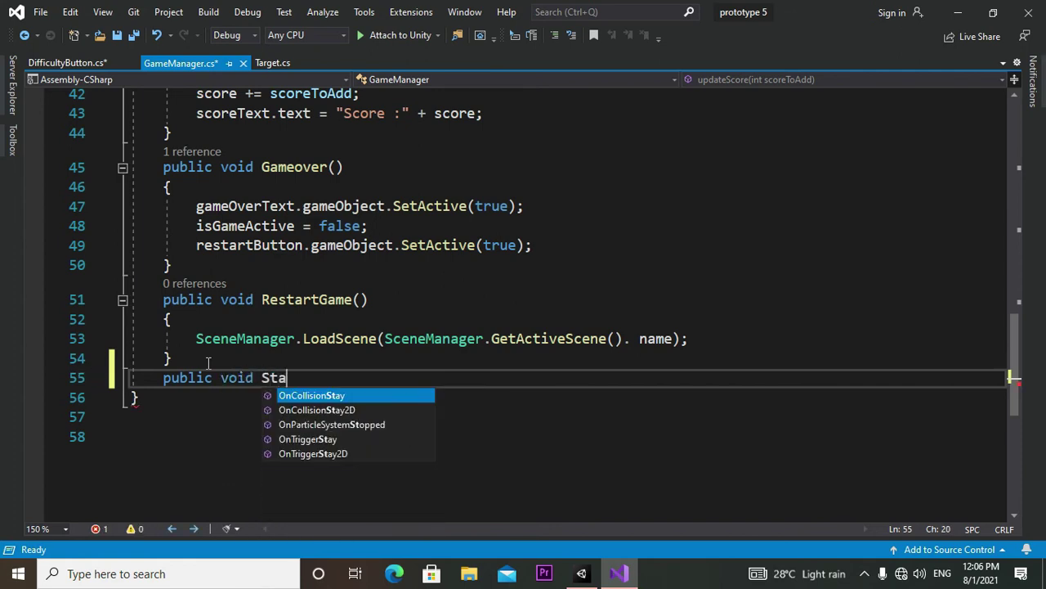
type("rt")
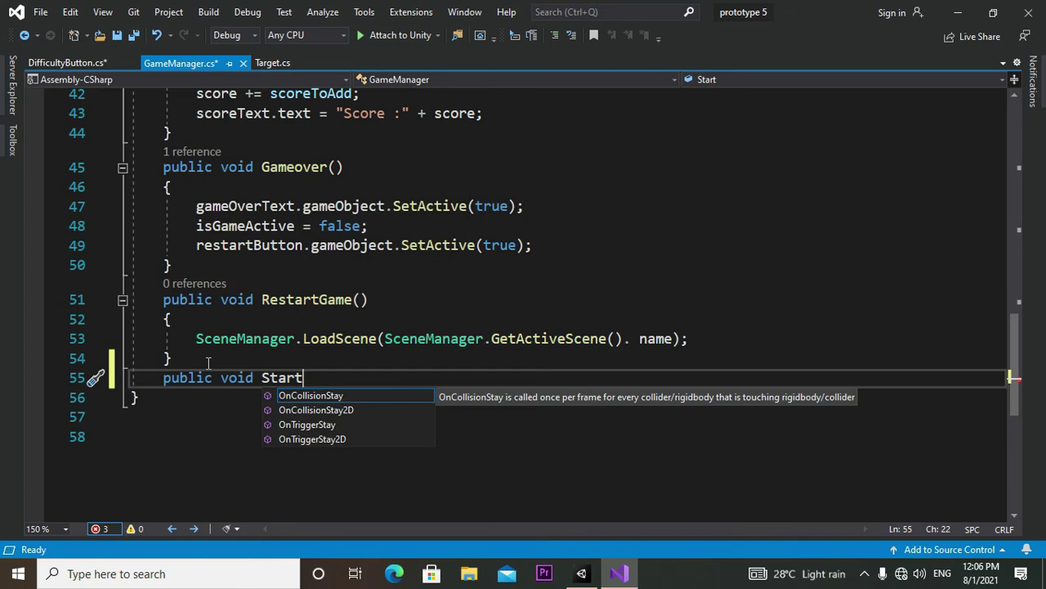
type("G")
type("ame")
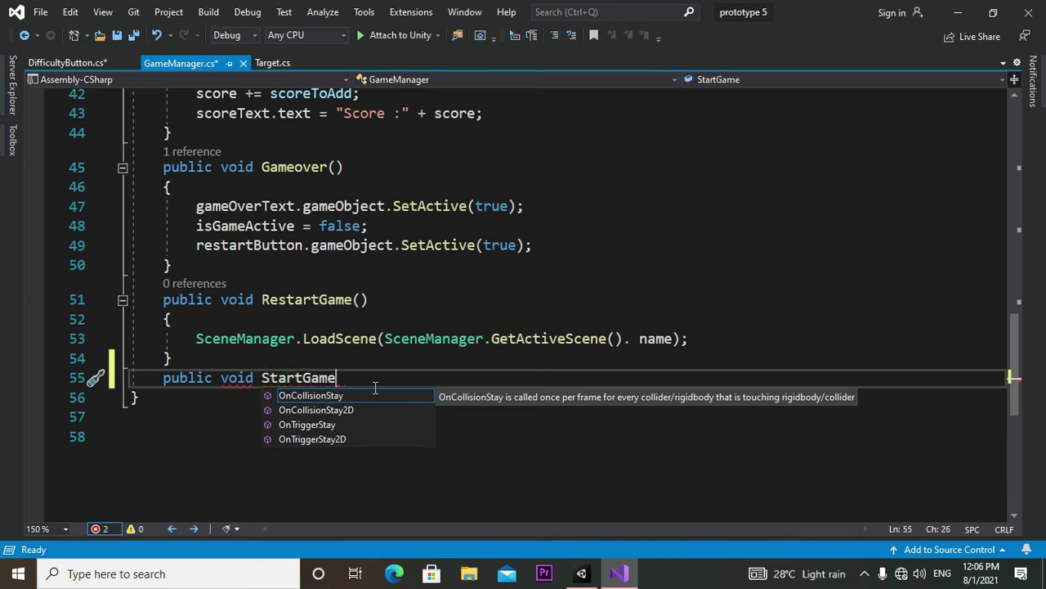
key("Escape")
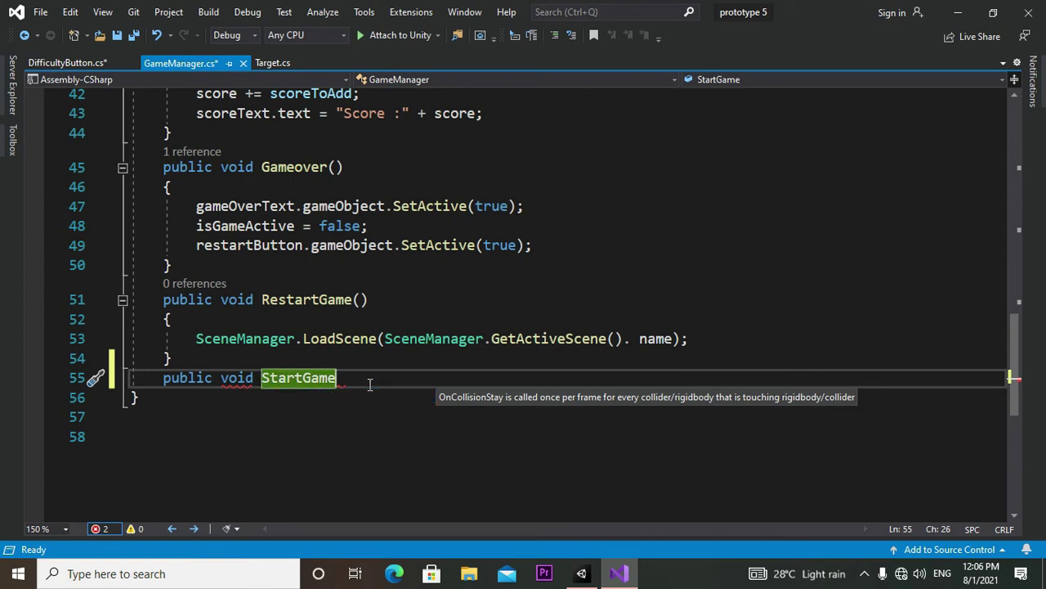
type("()")
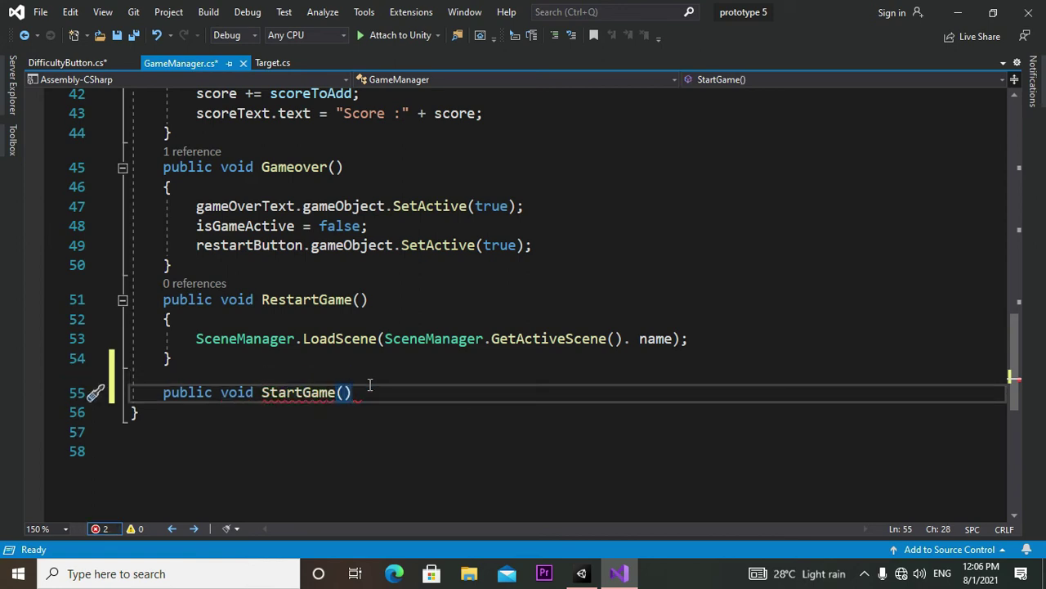
type(" {")
key("Return")
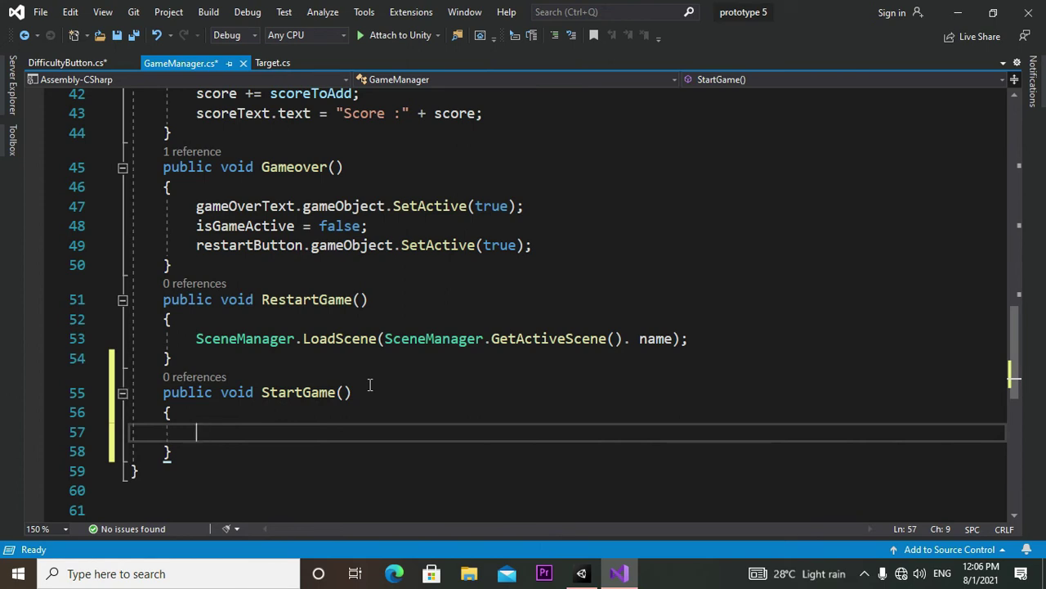
- Move isGameActive = true, score = 0 and the SpawnTarget coroutine from Start into StartGame
scroll(370, 384, "up", 4)
scroll(369, 384, "up", 4)
scroll(369, 385, "up", 3)
scroll(369, 384, "down", 3)
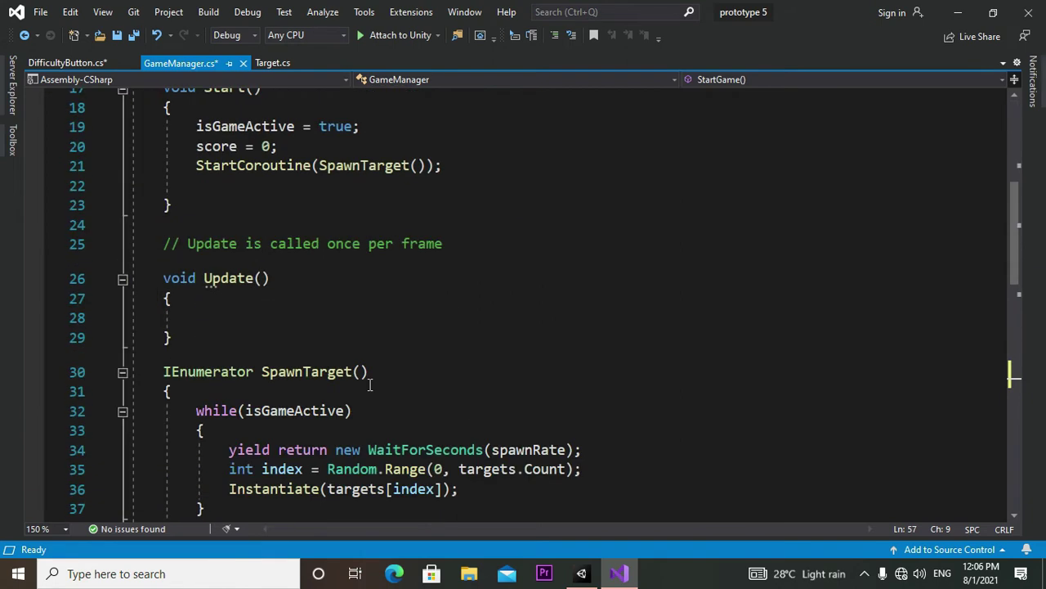
scroll(369, 385, "down", 6)
scroll(369, 385, "down", 4)
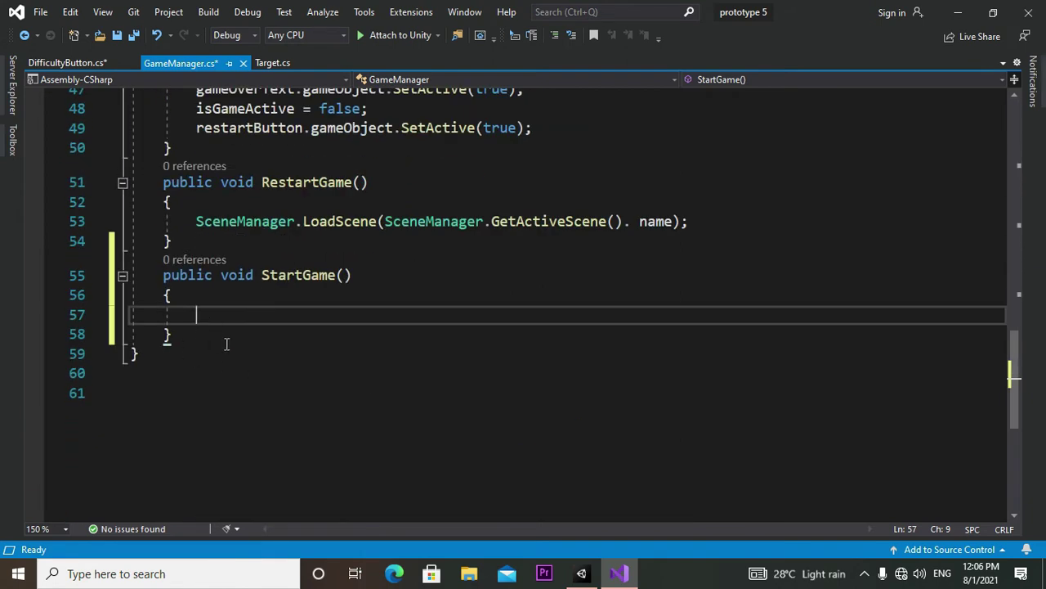
scroll(227, 343, "up", 4)
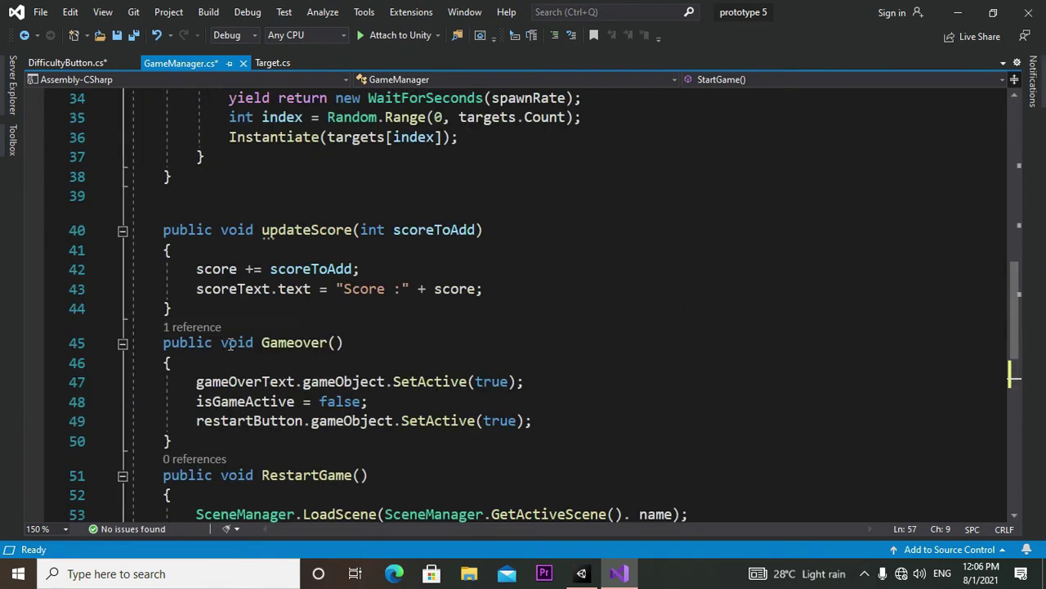
scroll(229, 344, "up", 6)
scroll(230, 343, "up", 3)
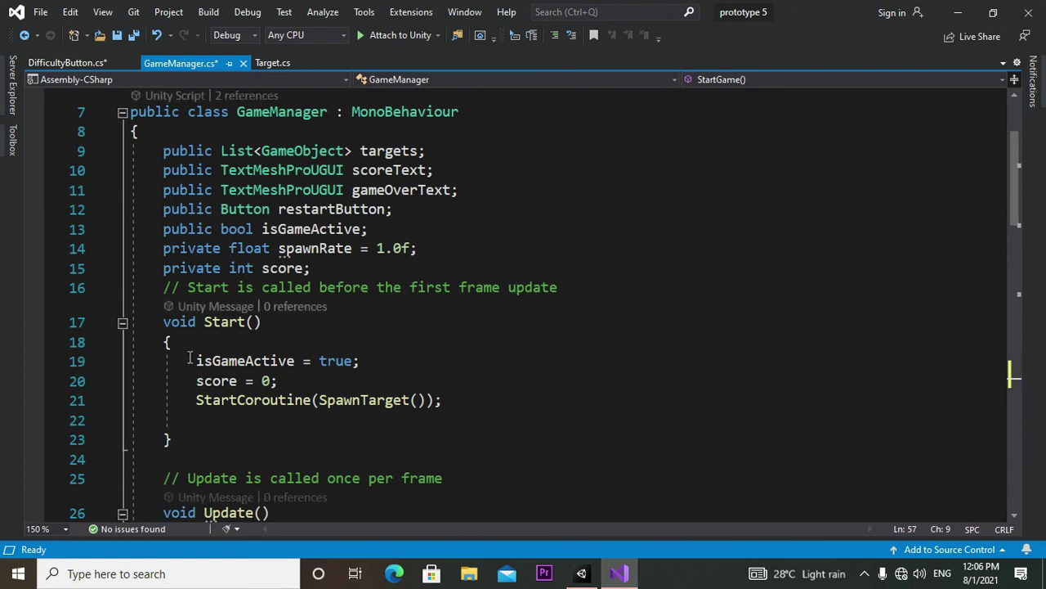
left_click_drag(184, 343, 466, 420)
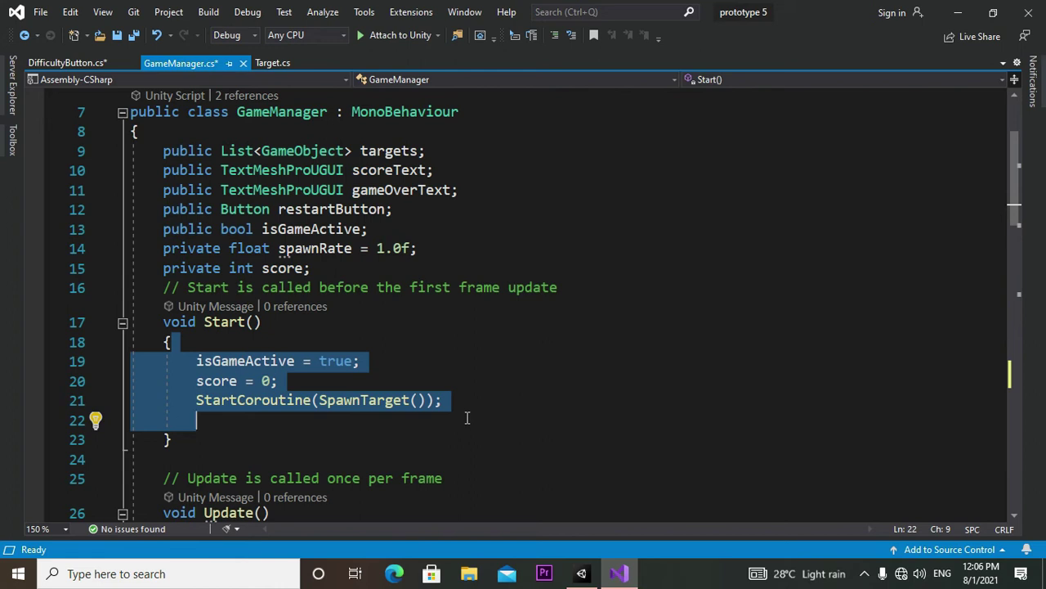
key("Delete")
scroll(467, 417, "down", 5)
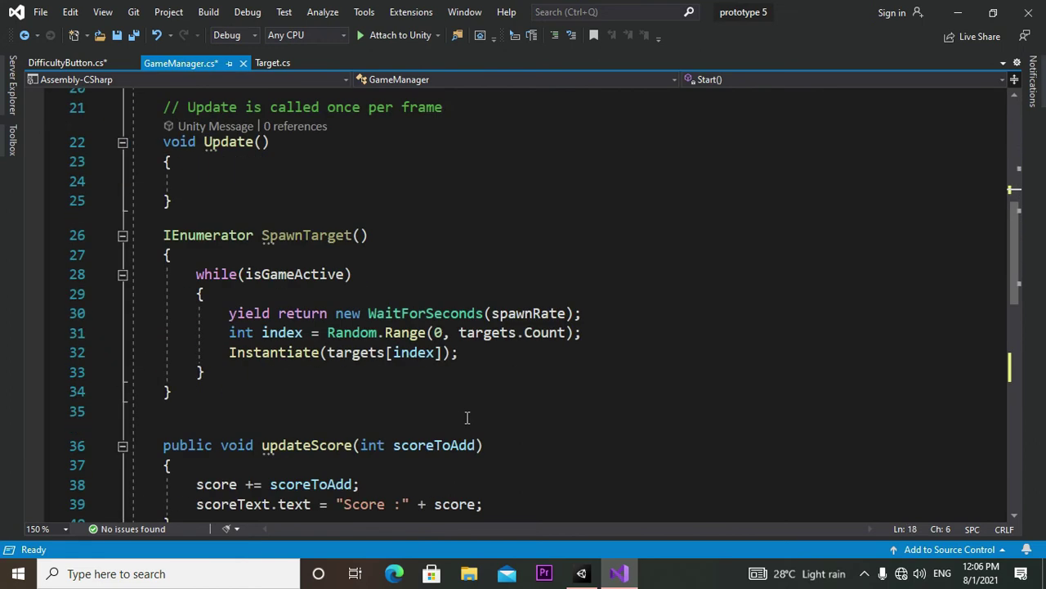
scroll(467, 417, "down", 8)
left_click(216, 301)
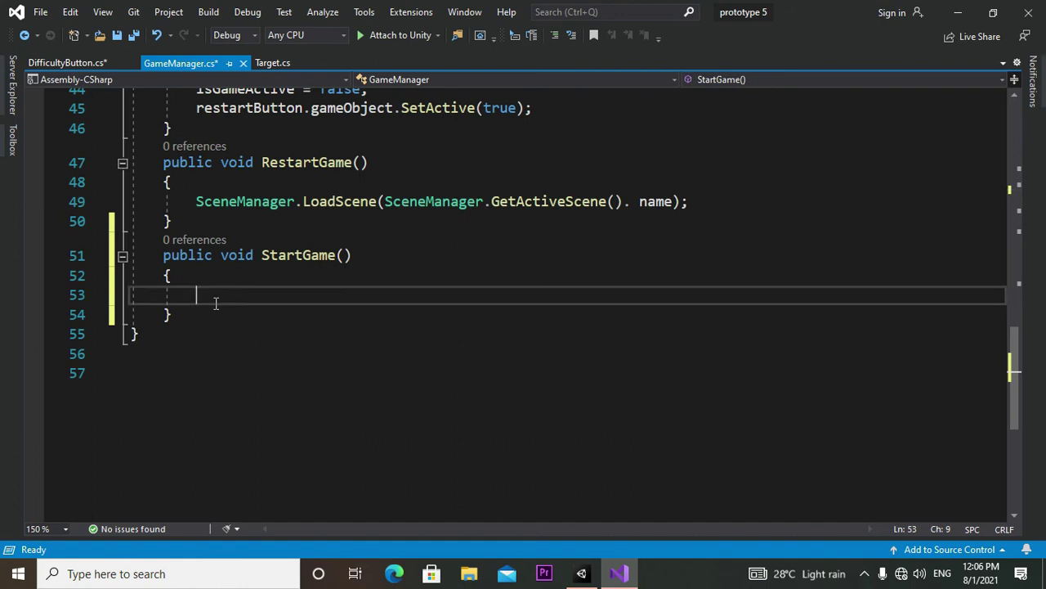
type("isGameActive = true; score = 0; StartCoroutine(SpawnTarget());")
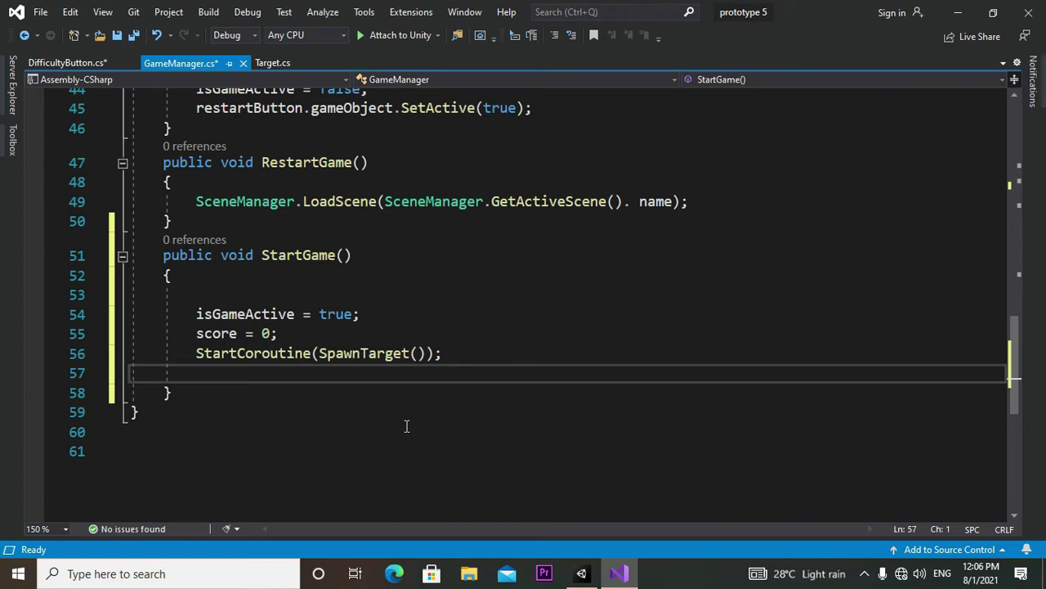
- Declare 'private GameManager gameManager;' below the button field in DifficultyButton.cs, mirroring Target.cs
left_click(39, 60)
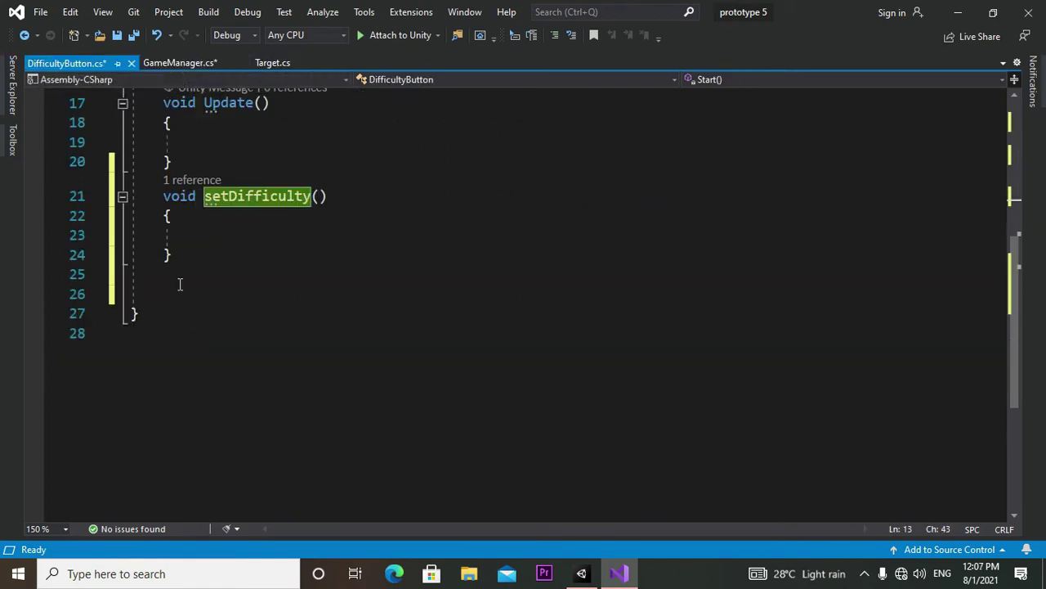
scroll(276, 365, "up", 5)
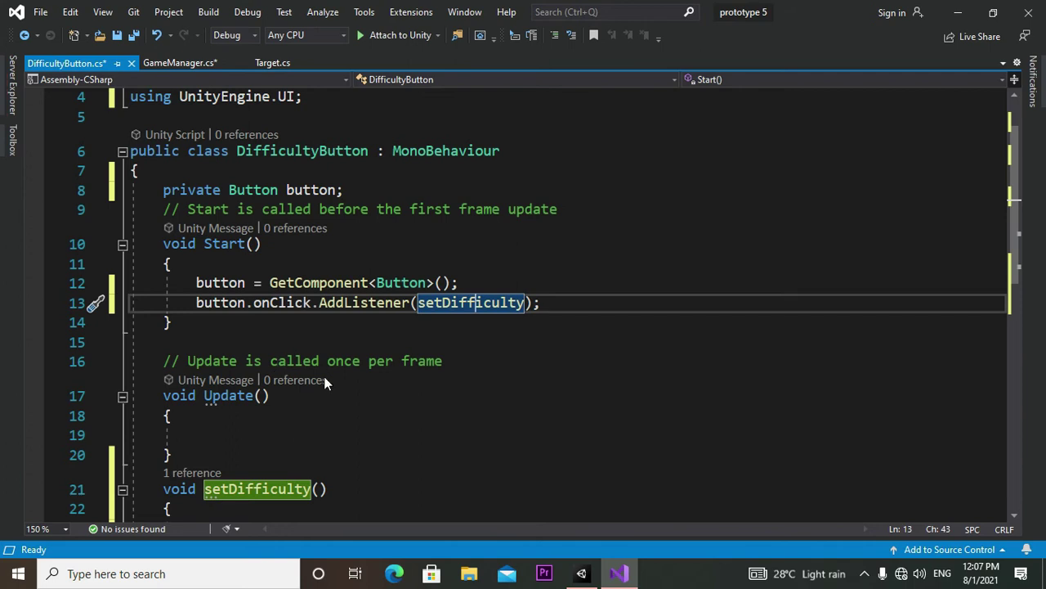
left_click(273, 63)
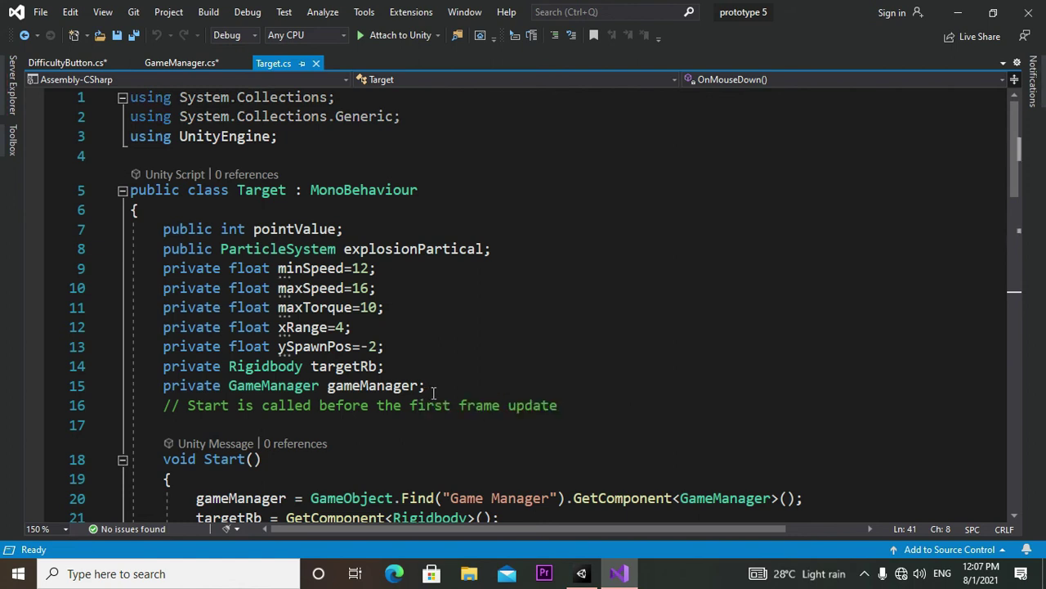
left_click_drag(434, 392, 166, 392)
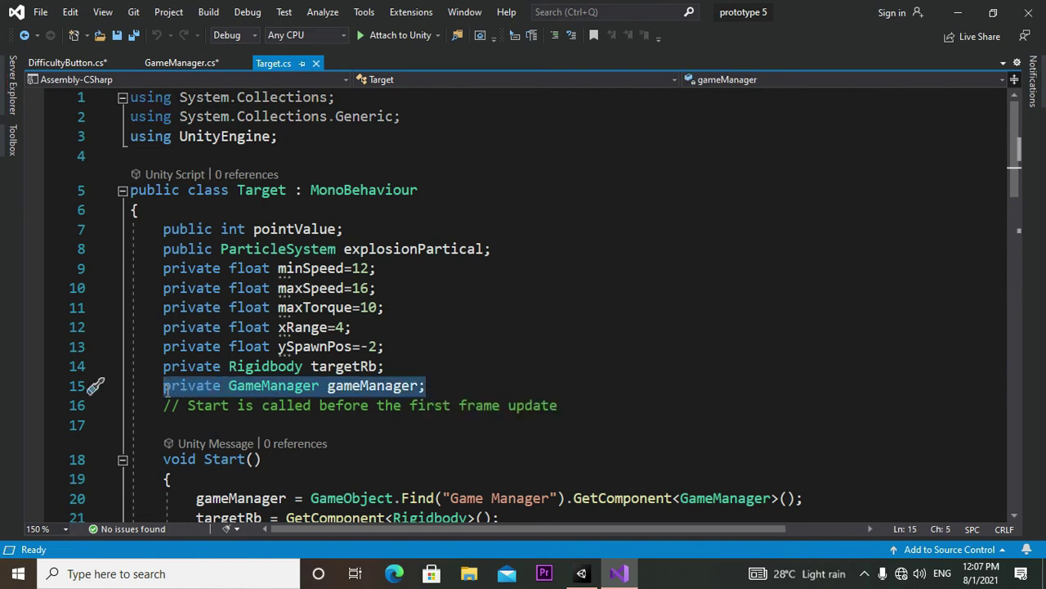
left_click(67, 63)
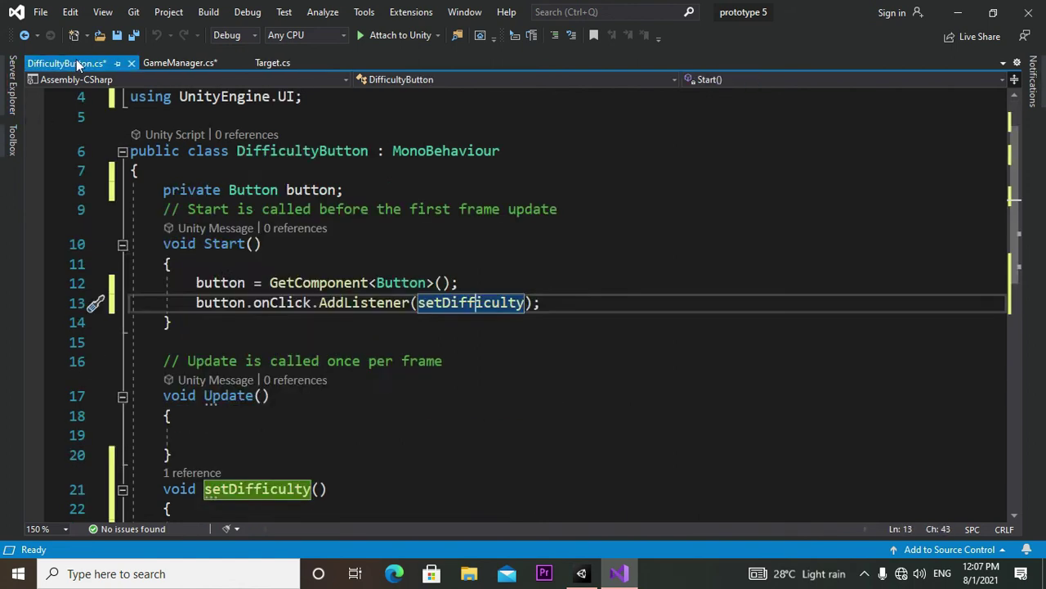
left_click(563, 310)
scroll(563, 311, "up", 1)
left_click(367, 252)
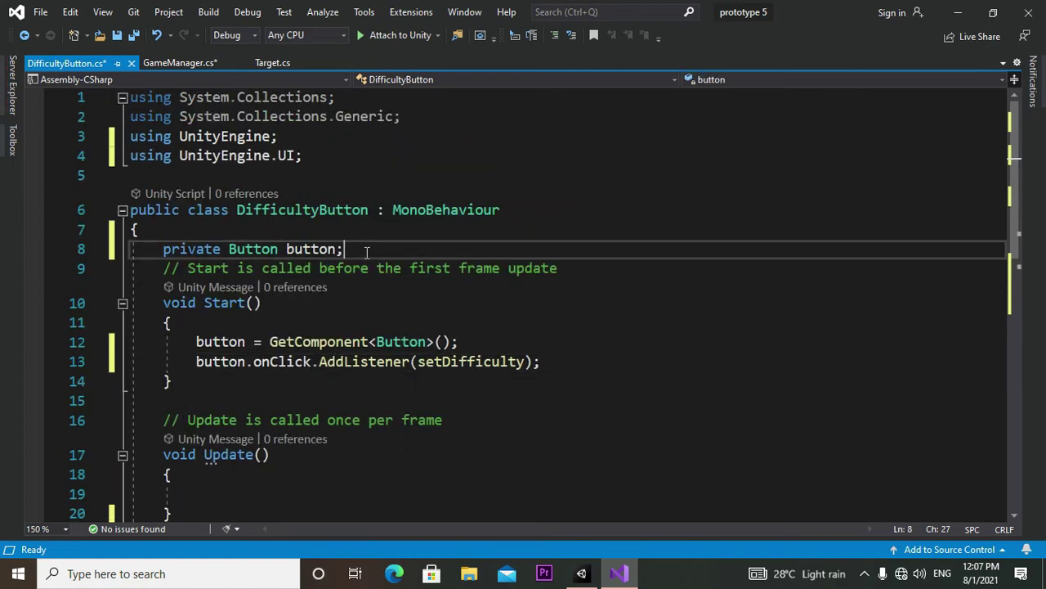
key("Return")
type("private GameManager gameManager;")
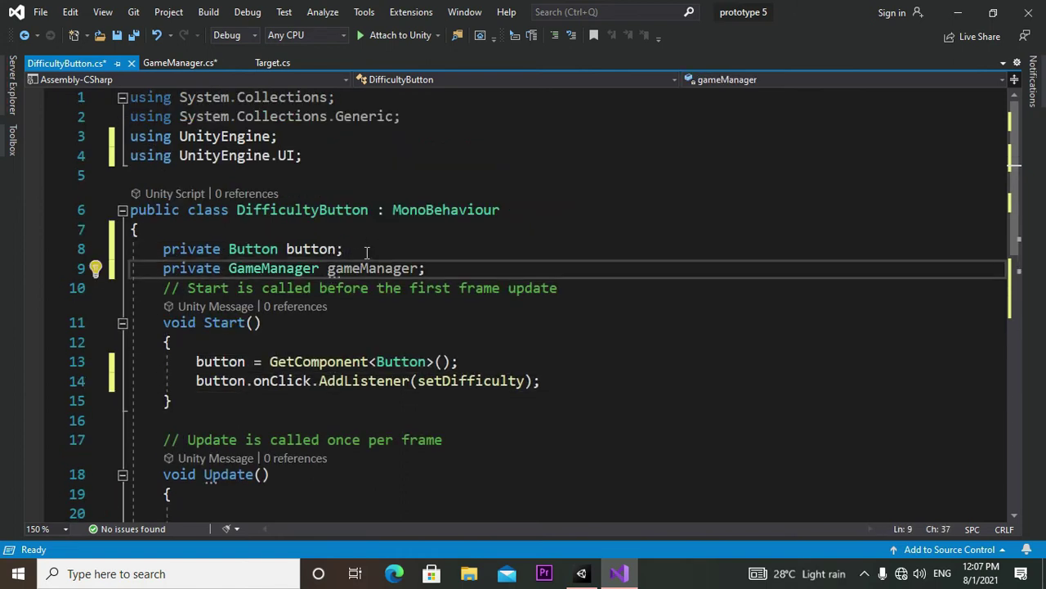
- Copy the GameObject.Find("Game Manager") lookup line from Target.cs into the top of Start()
left_click(188, 62)
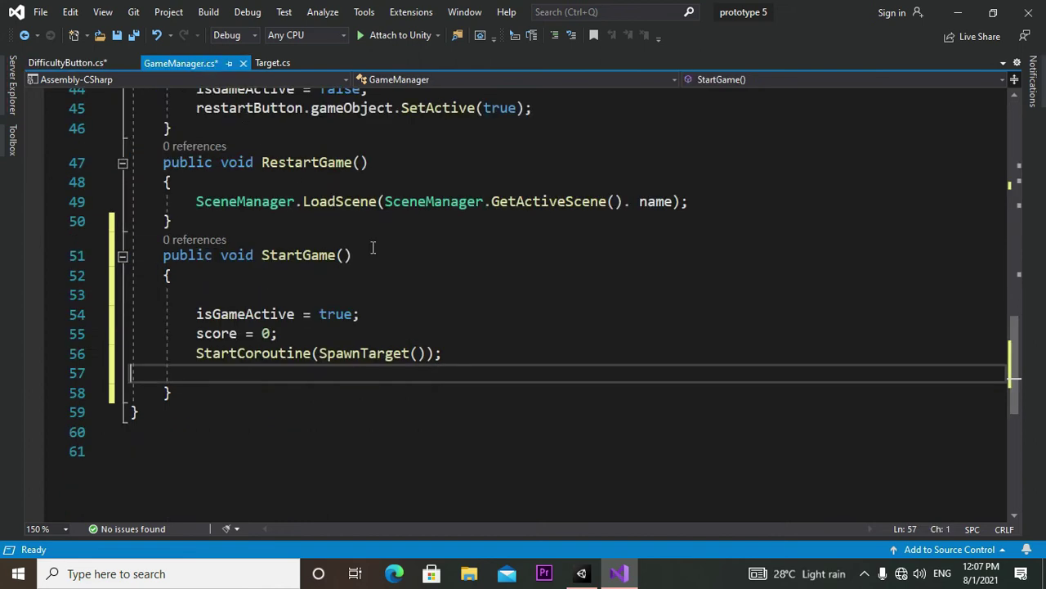
left_click(282, 63)
scroll(384, 372, "down", 3)
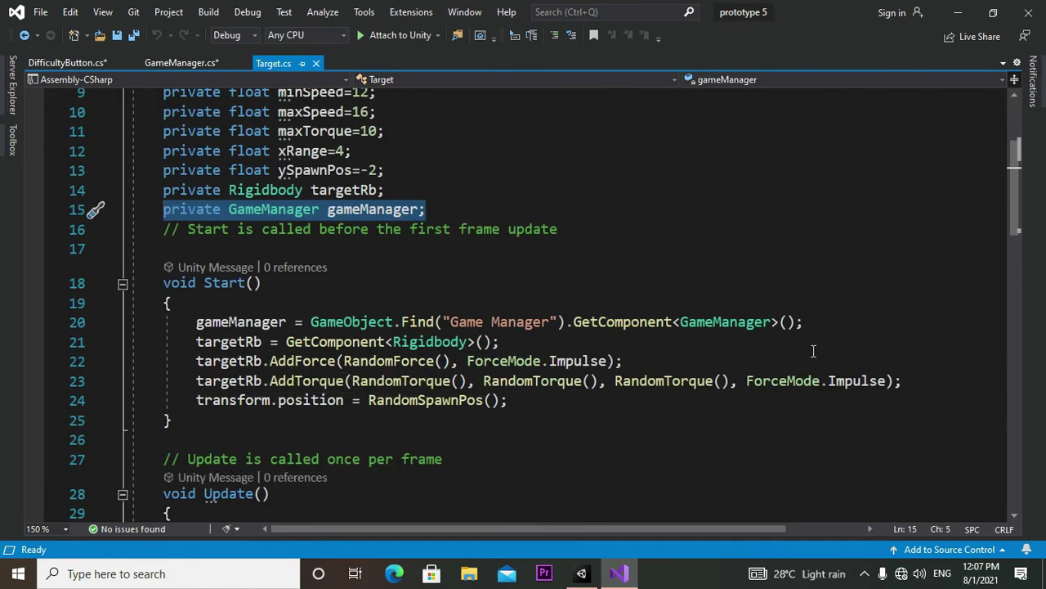
left_click_drag(826, 331, 191, 331)
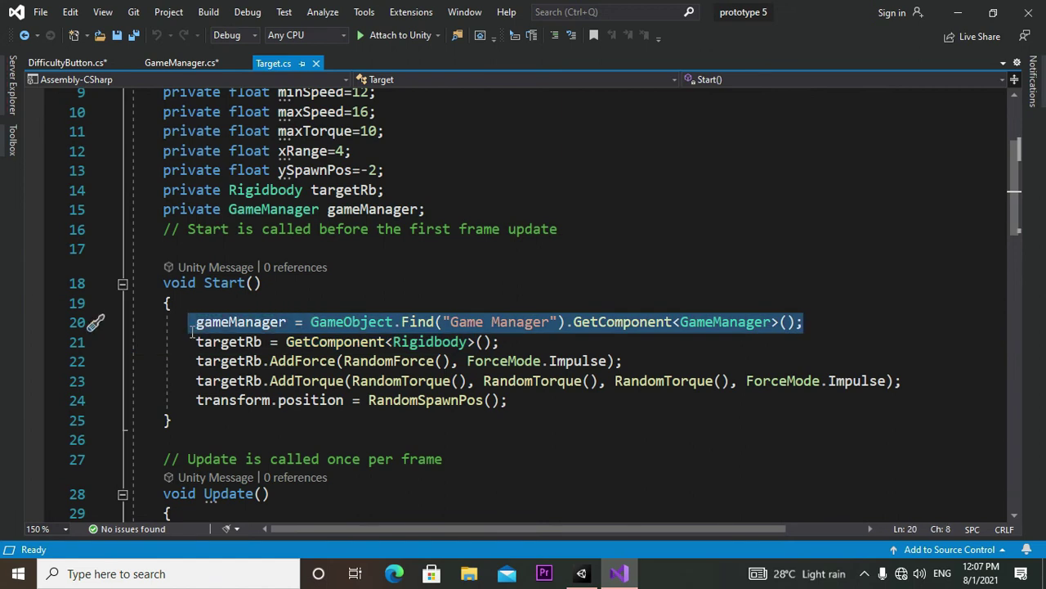
left_click(51, 64)
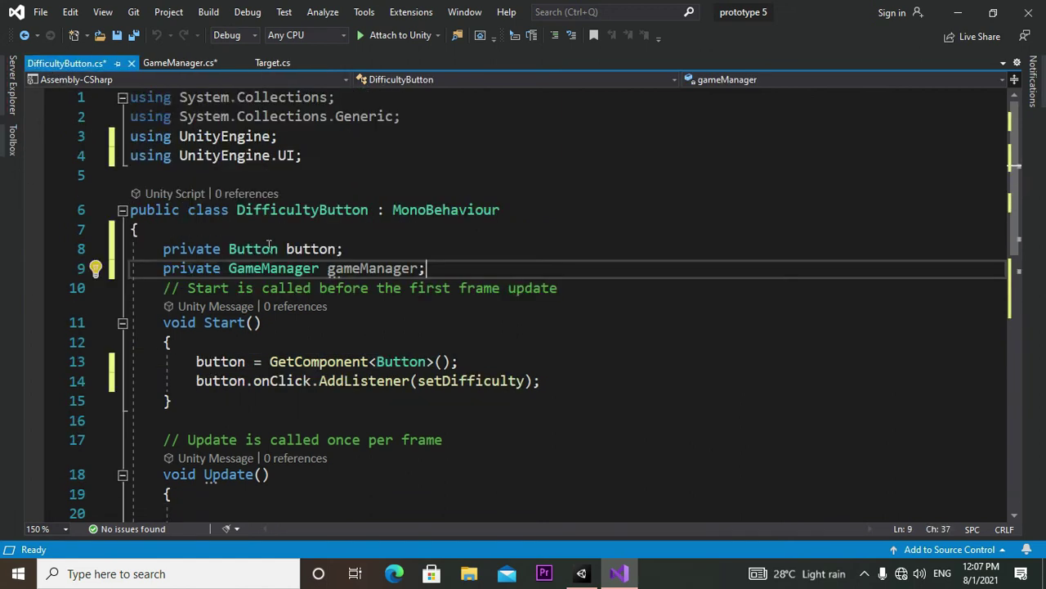
scroll(344, 406, "down", 4)
scroll(344, 406, "up", 1)
scroll(343, 406, "up", 3)
left_click(238, 350)
key("Return")
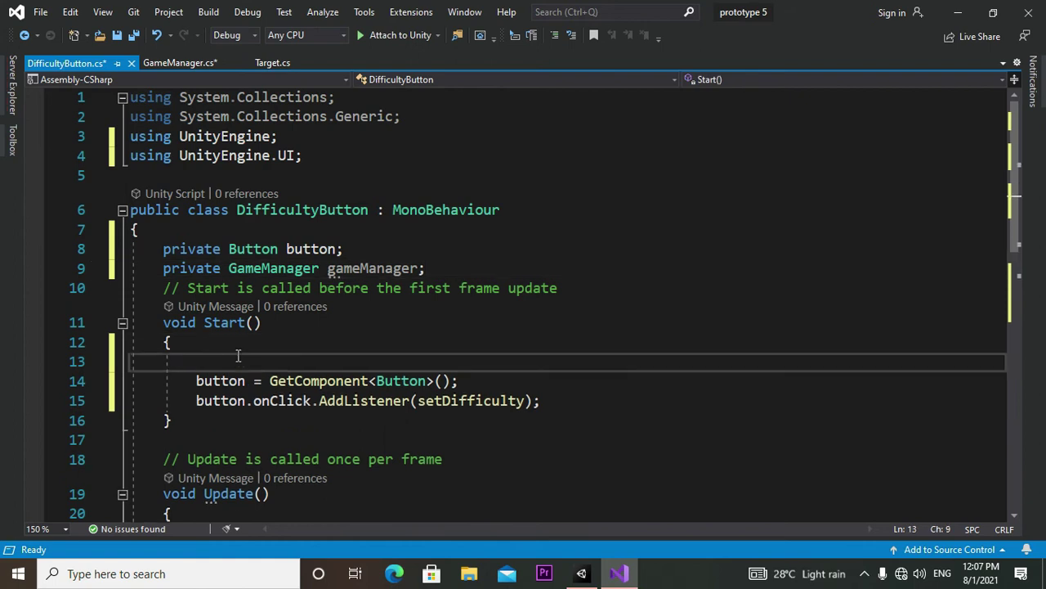
type("gameManager = GameObject.Find(\"Game Manager\").GetComponent<GameManager>();")
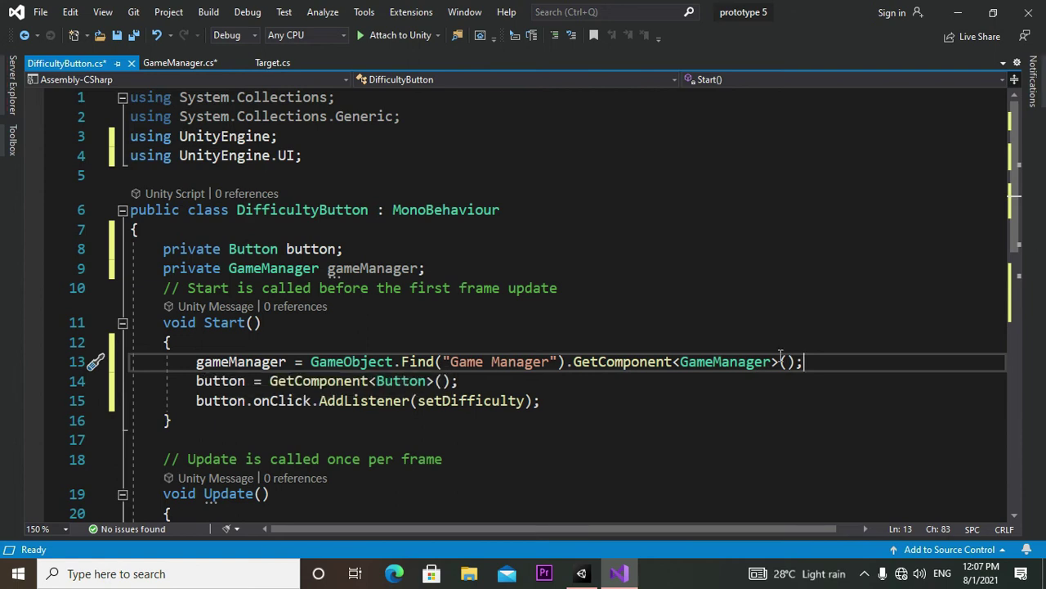
scroll(780, 353, "down", 6)
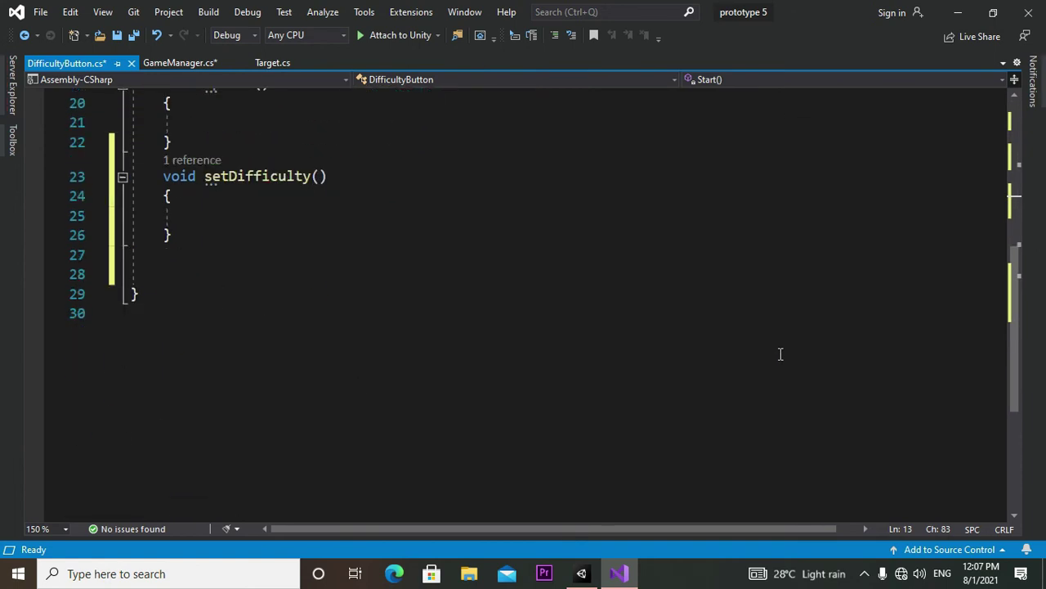
scroll(781, 353, "up", 3)
- Add 'gameManager.StartGame();' inside setDifficulty(), verifying StartGame exists in GameManager.cs
left_click(210, 392)
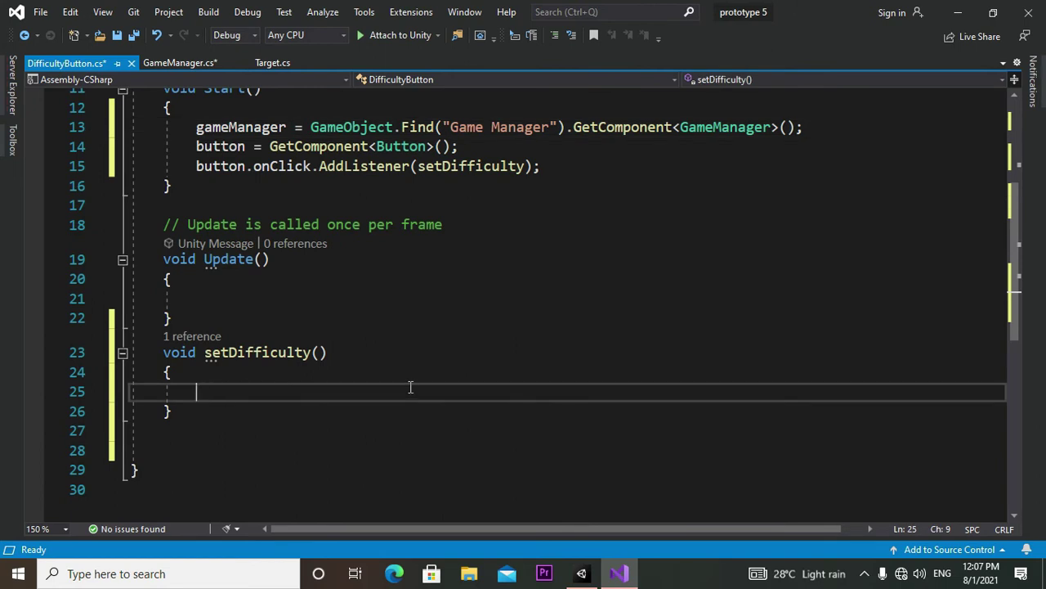
type("game")
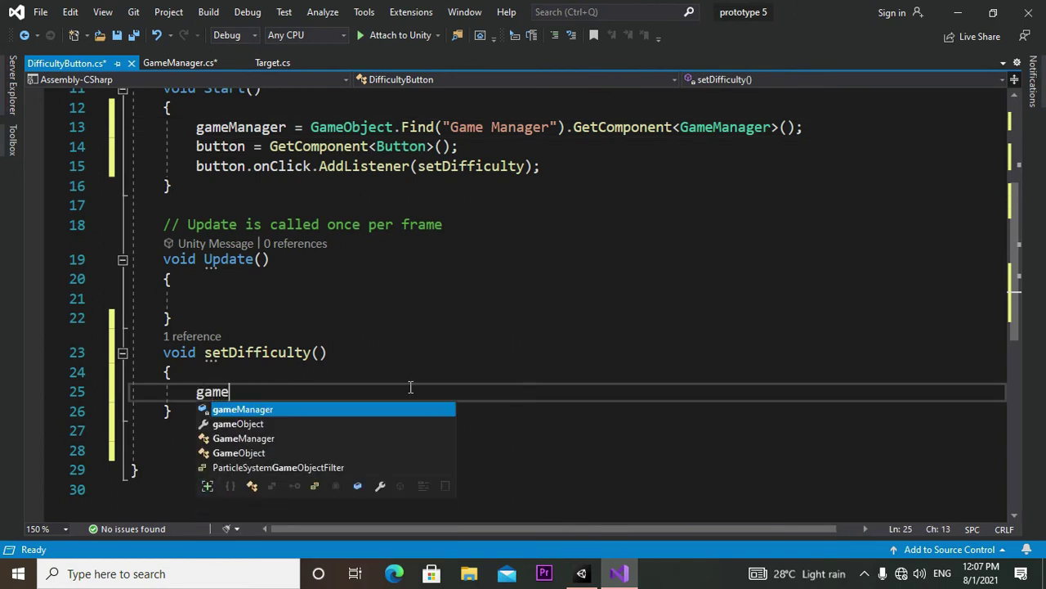
key("Tab")
type(".")
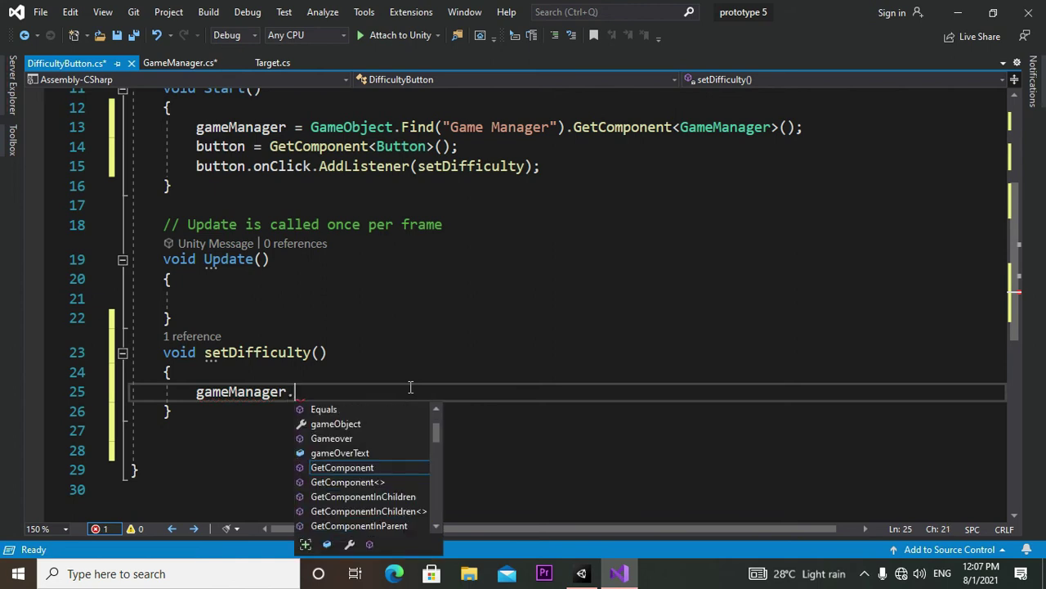
type("S")
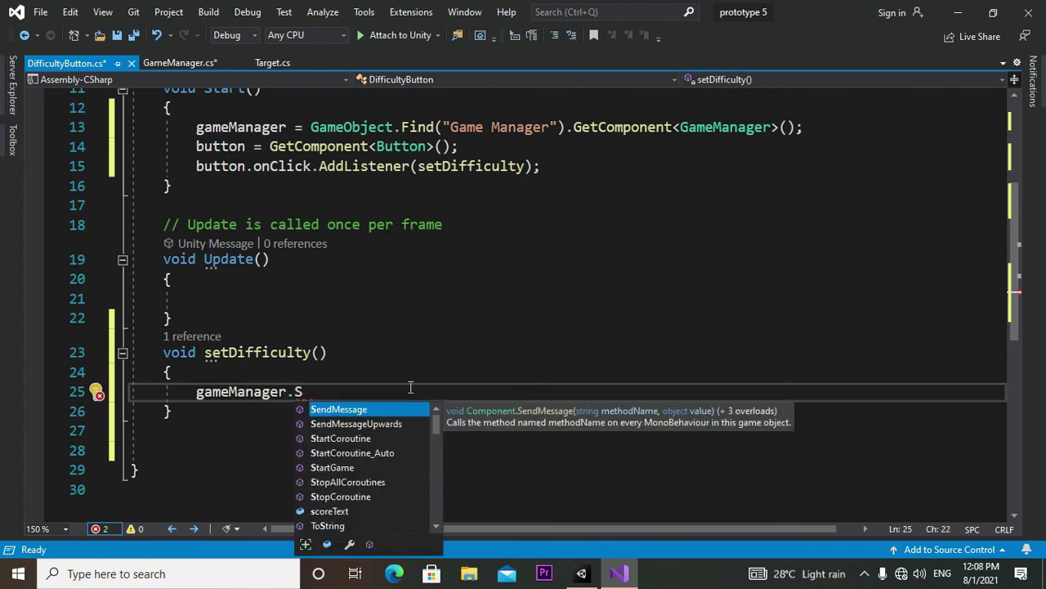
key("Down")
key("Down")
key("Down")
key("Down")
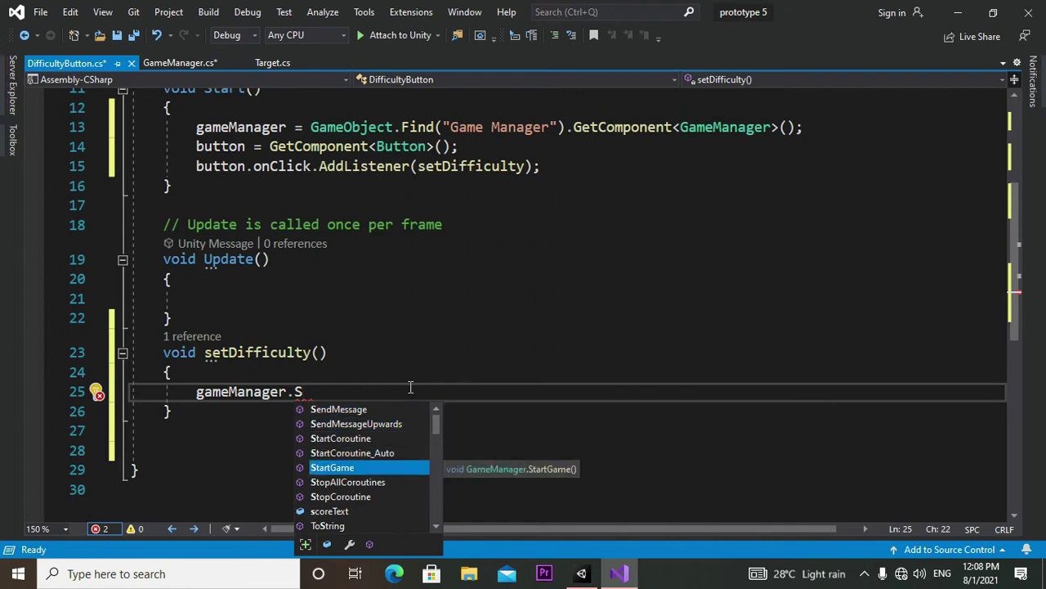
key("Tab")
type("(")
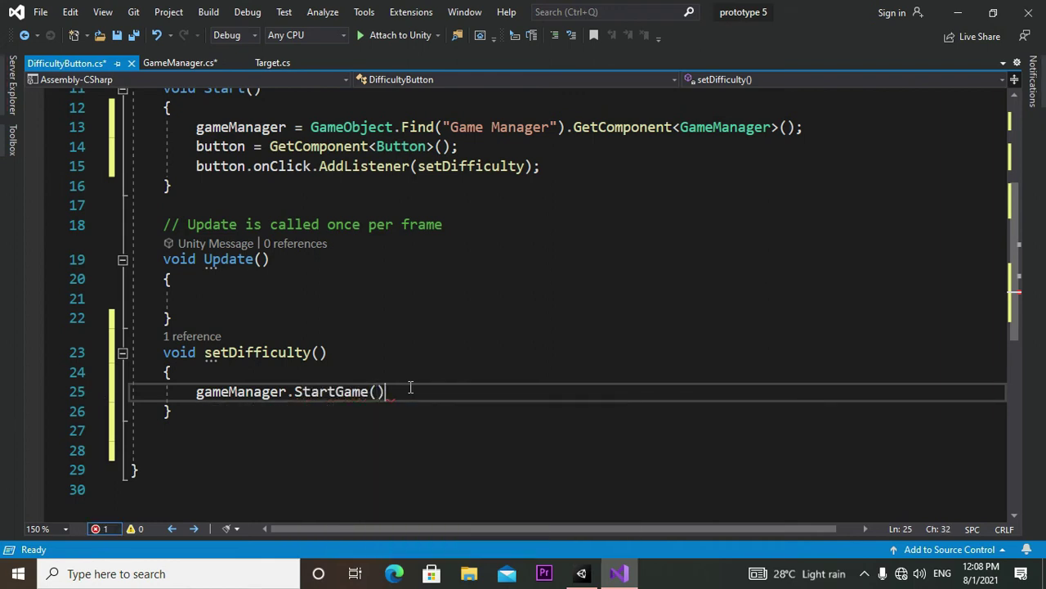
type(");")
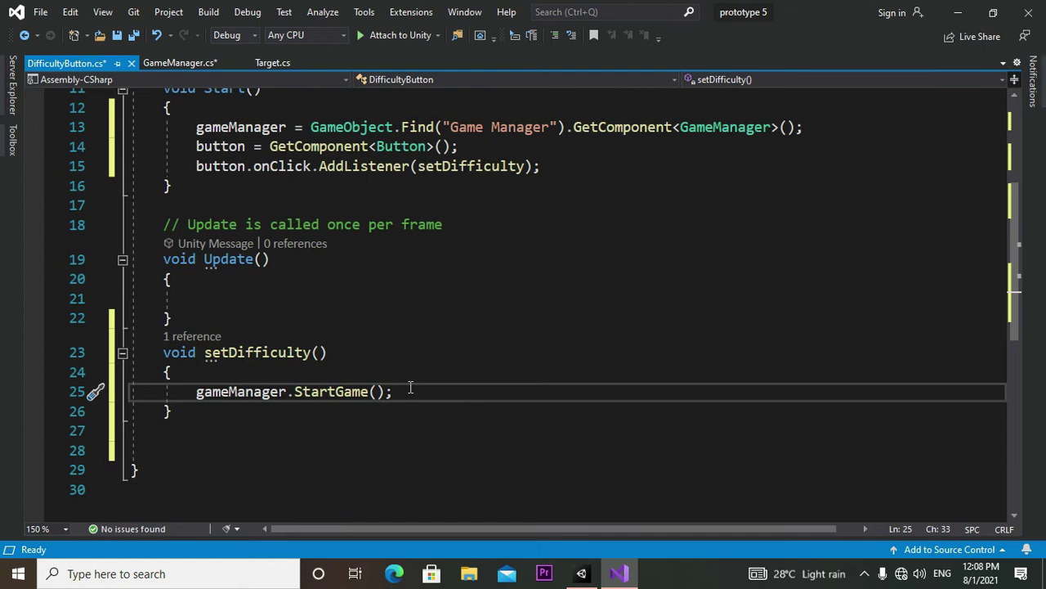
left_click(174, 63)
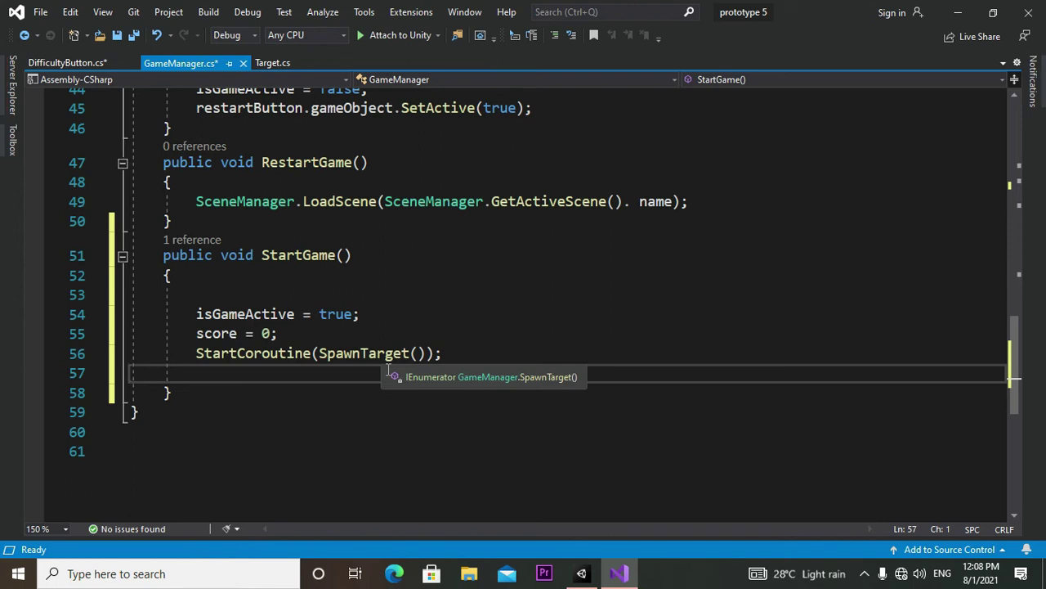
left_click(70, 63)
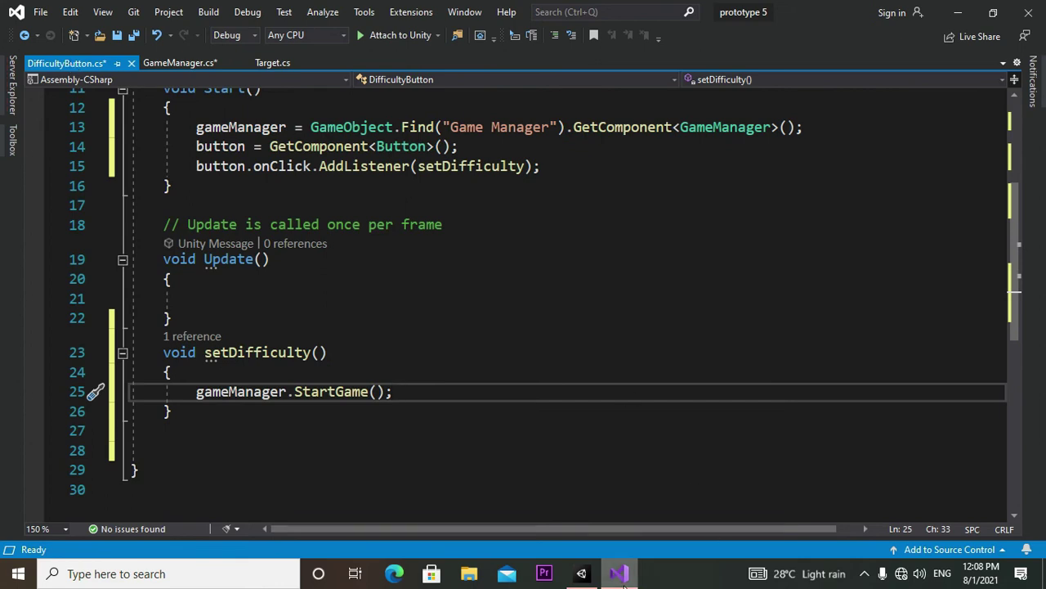
- Enter Play mode to test the title screen and save all modified scripts
left_click(581, 573)
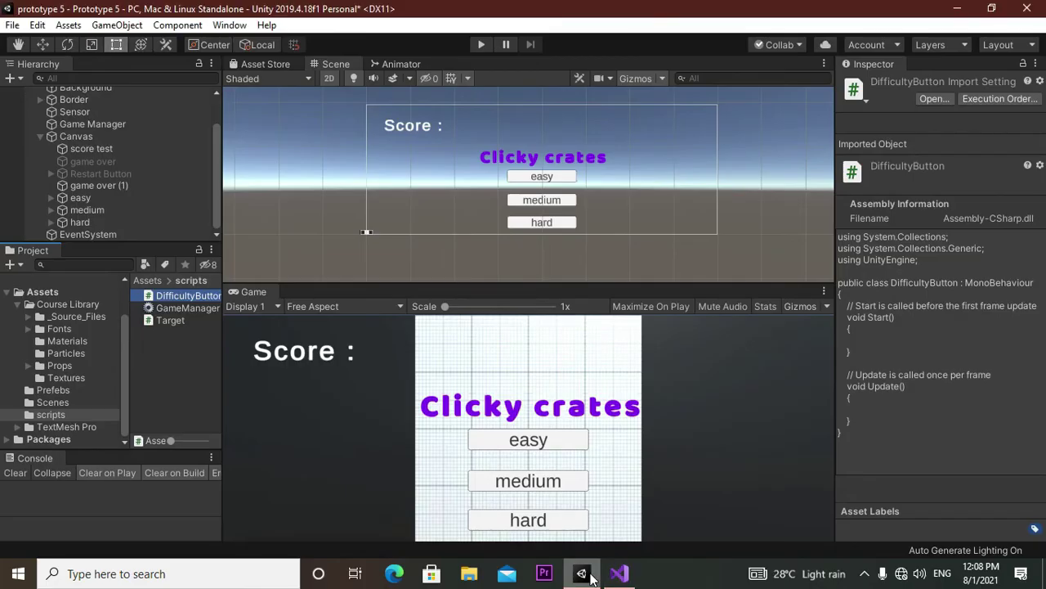
left_click(482, 45)
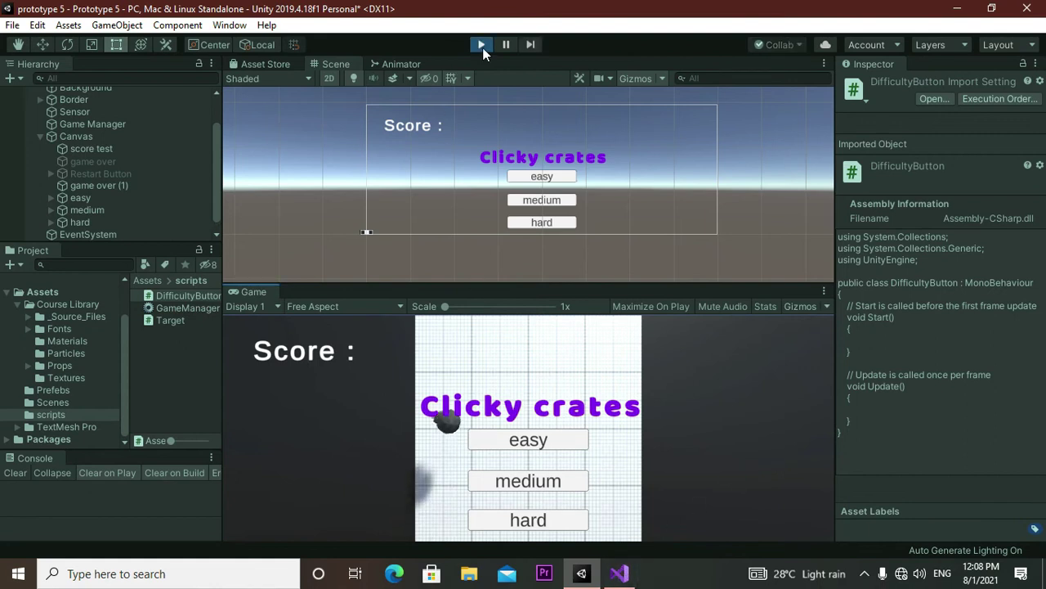
left_click(619, 573)
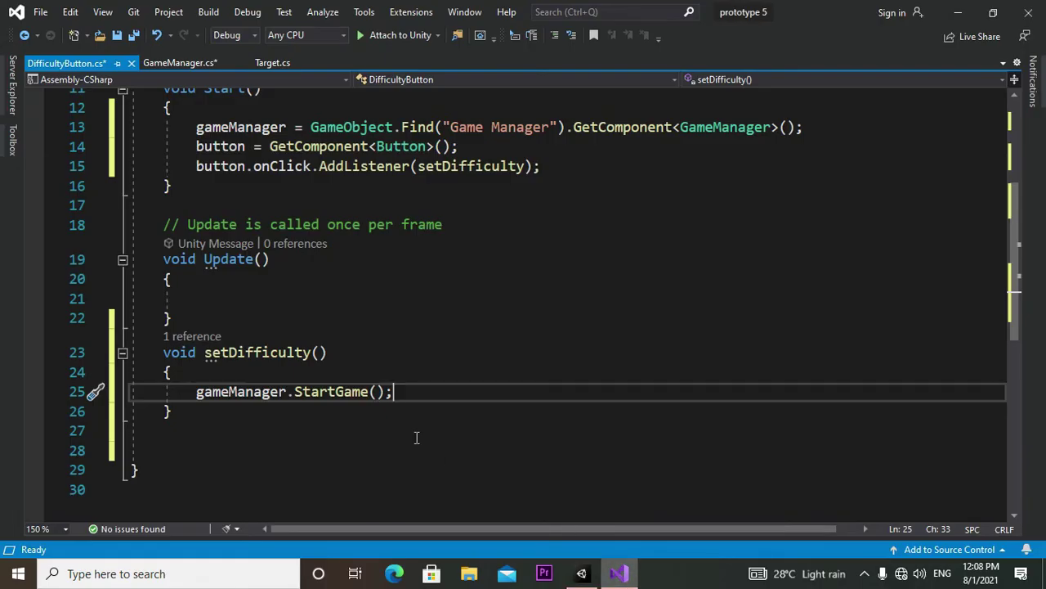
left_click(136, 37)
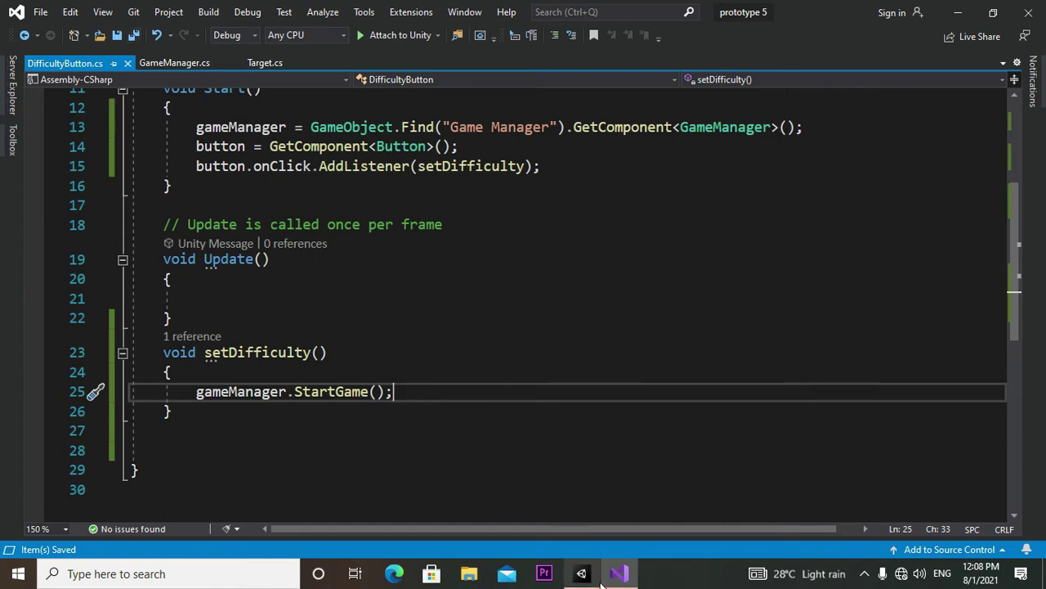
key("alt+Tab")
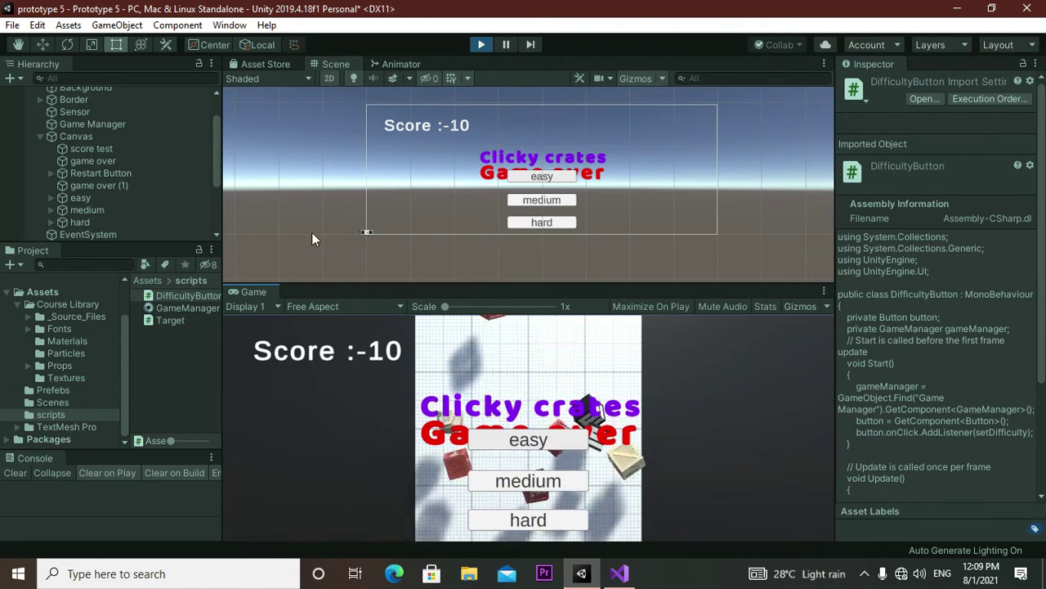
- Select Restart Button in the Hierarchy and exit Play mode, returning to the Unity editor
left_click_drag(216, 140, 217, 209)
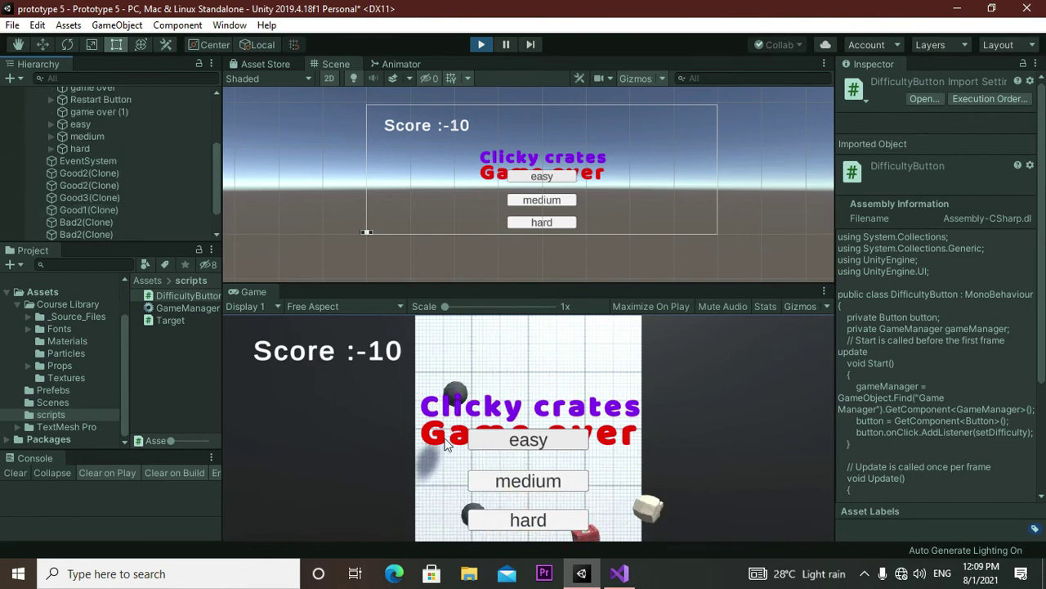
scroll(631, 195, "down", 1)
scroll(632, 195, "down", 2)
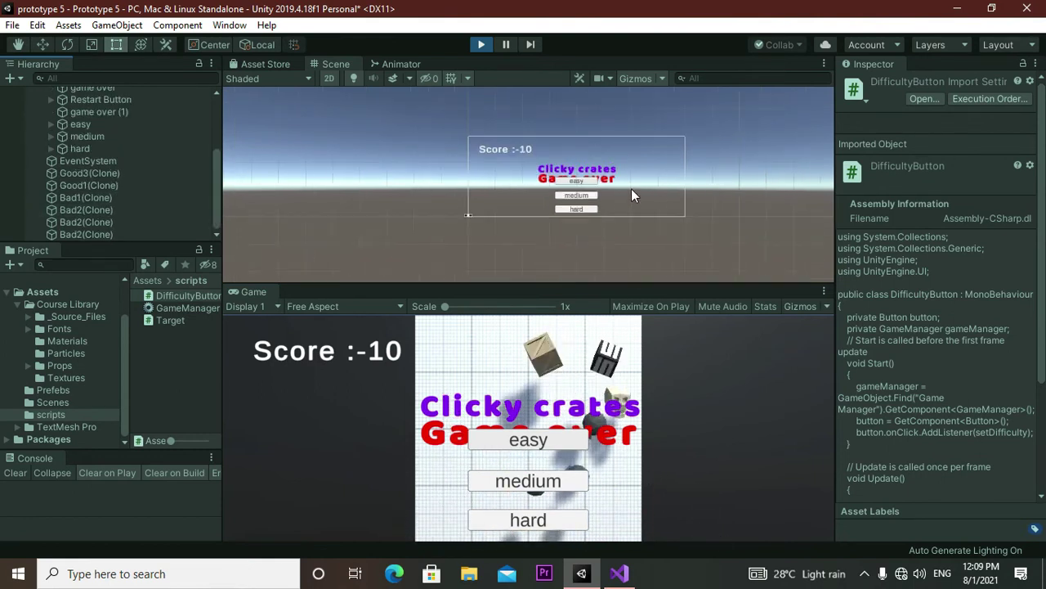
scroll(631, 195, "down", 3)
scroll(631, 194, "down", 1)
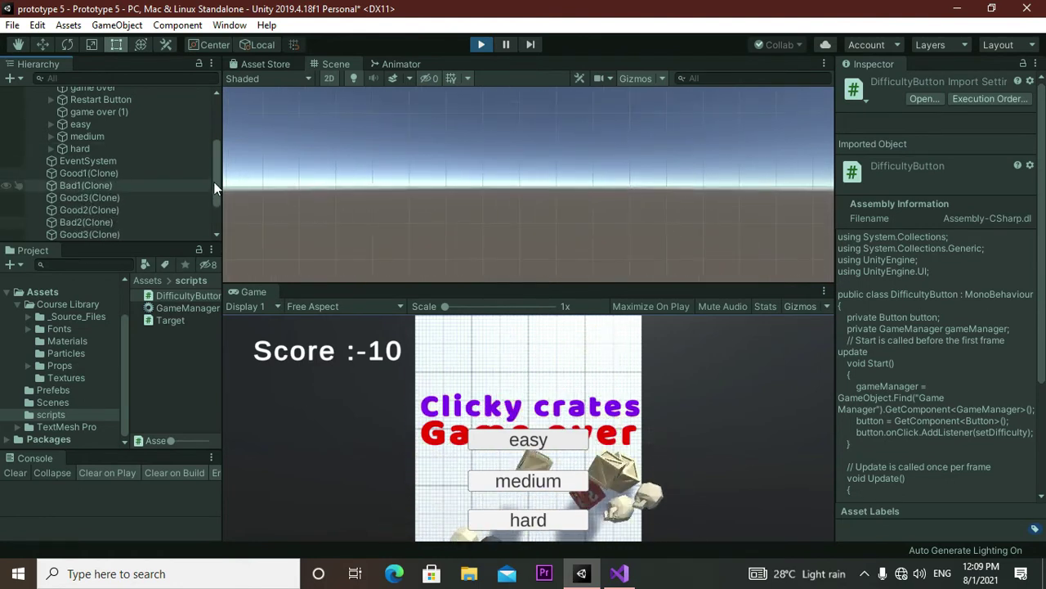
left_click_drag(216, 185, 215, 170)
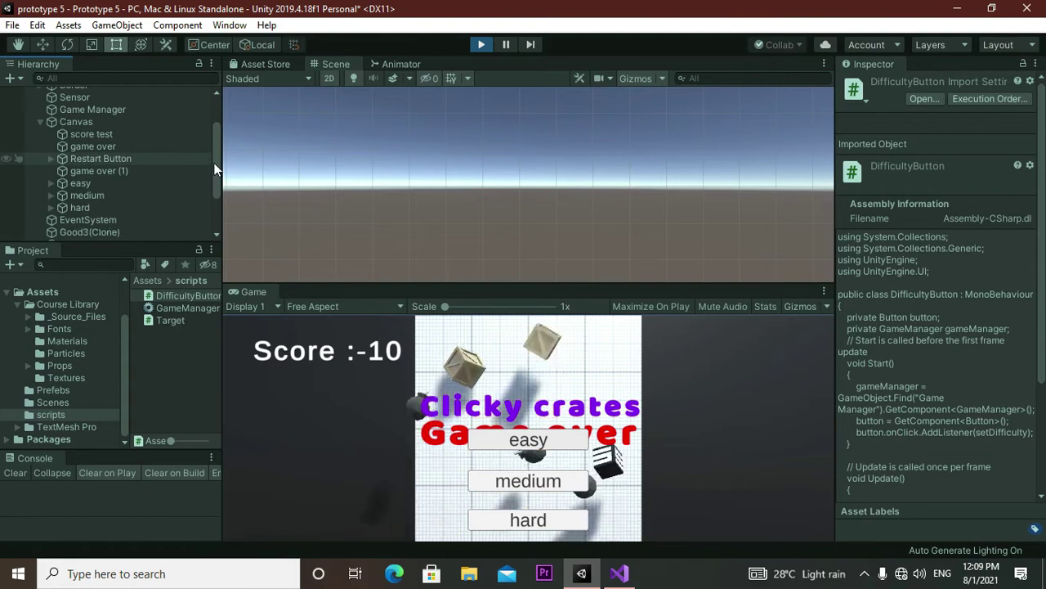
left_click(170, 158)
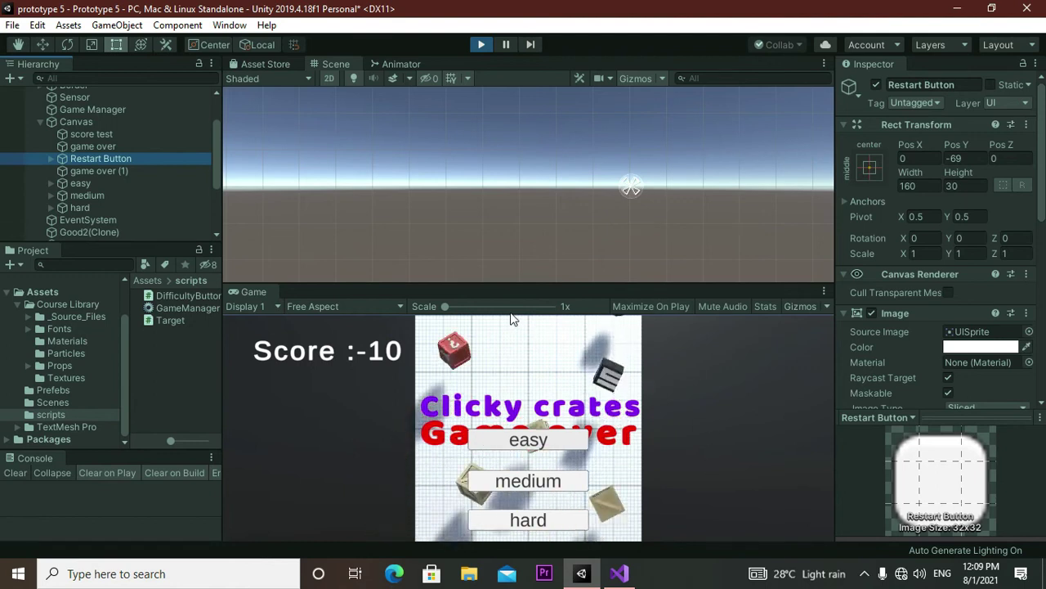
left_click(476, 46)
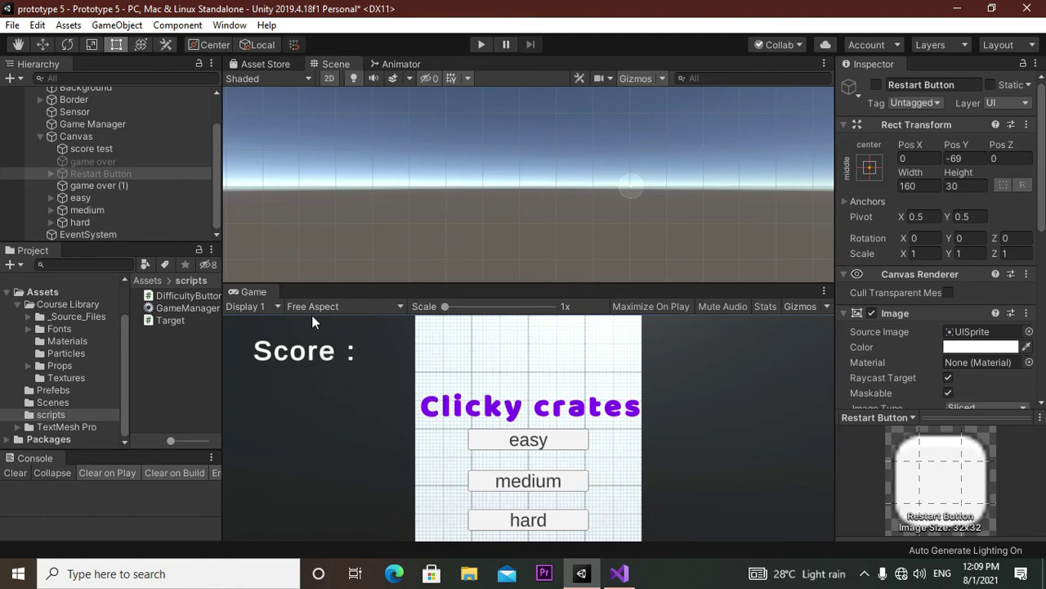
left_click(614, 568)
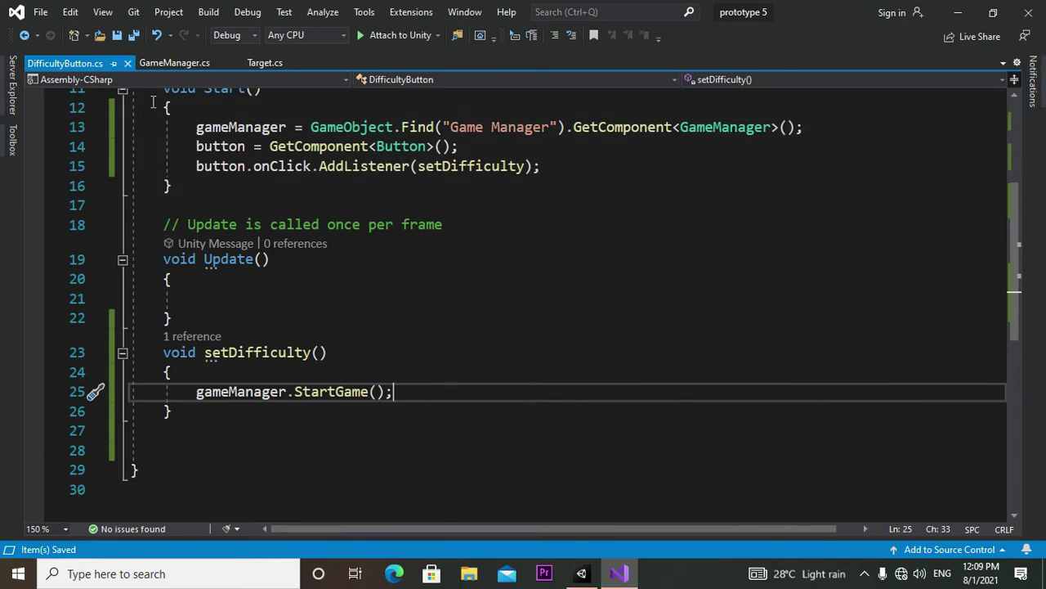
mouse_move(582, 579)
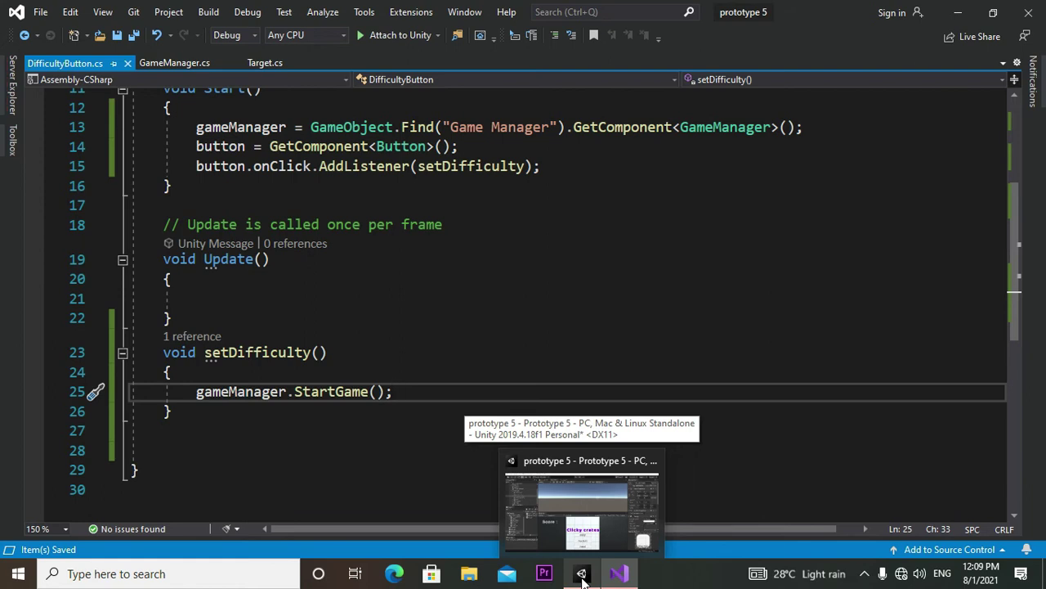
left_click(580, 575)
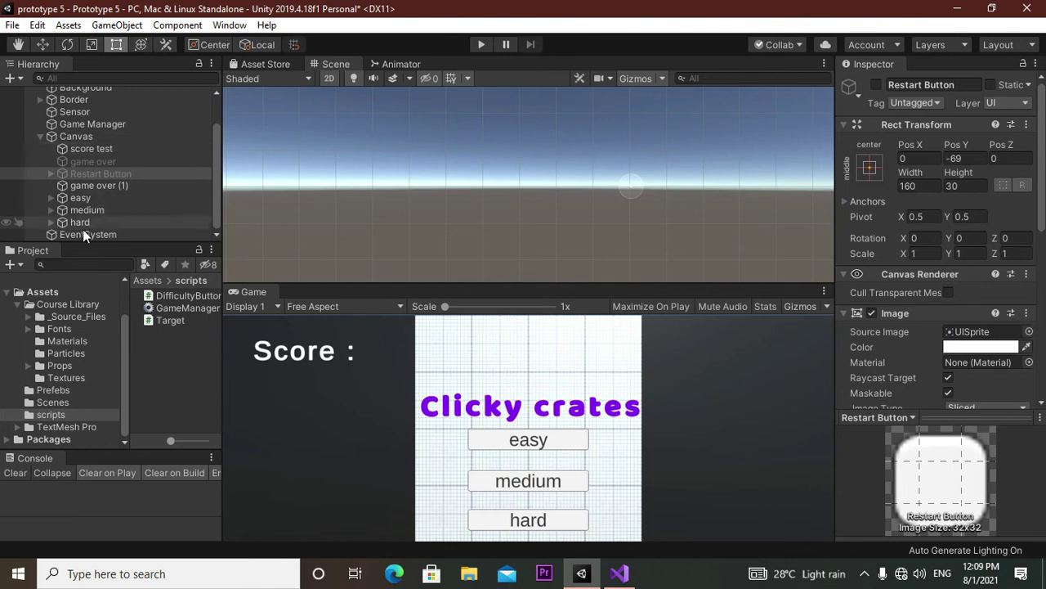
- Rename the 'game over (1)' heading object in the Hierarchy to 'title'
left_click(99, 190)
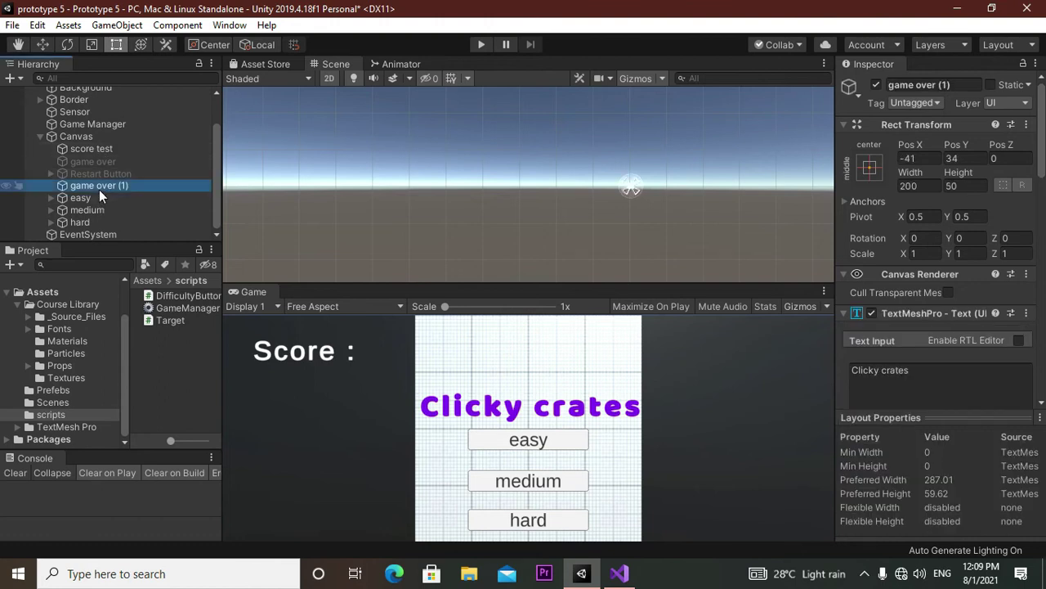
right_click(105, 187)
left_click(131, 237)
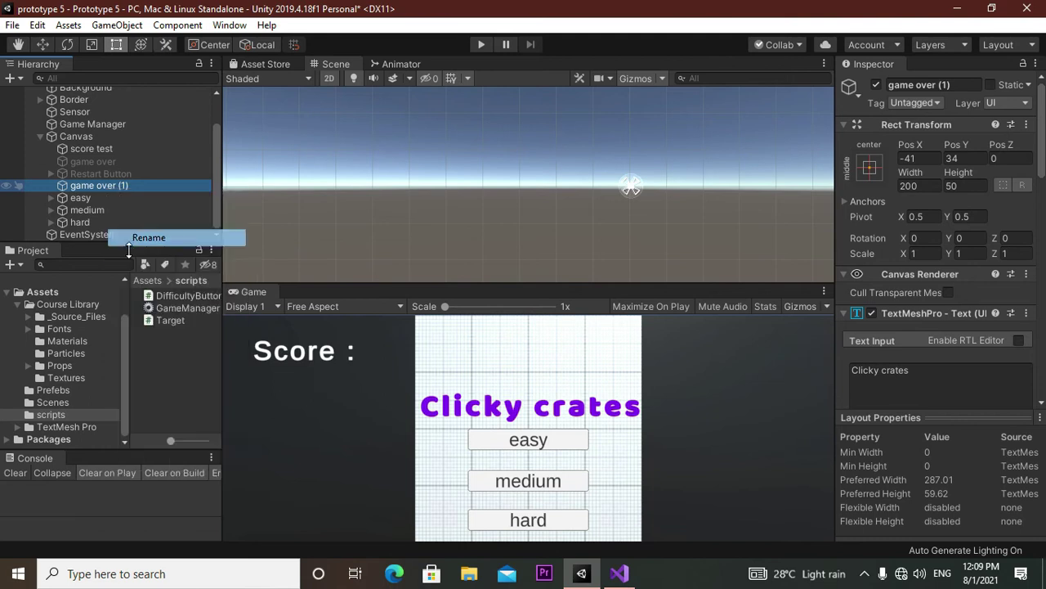
type("g")
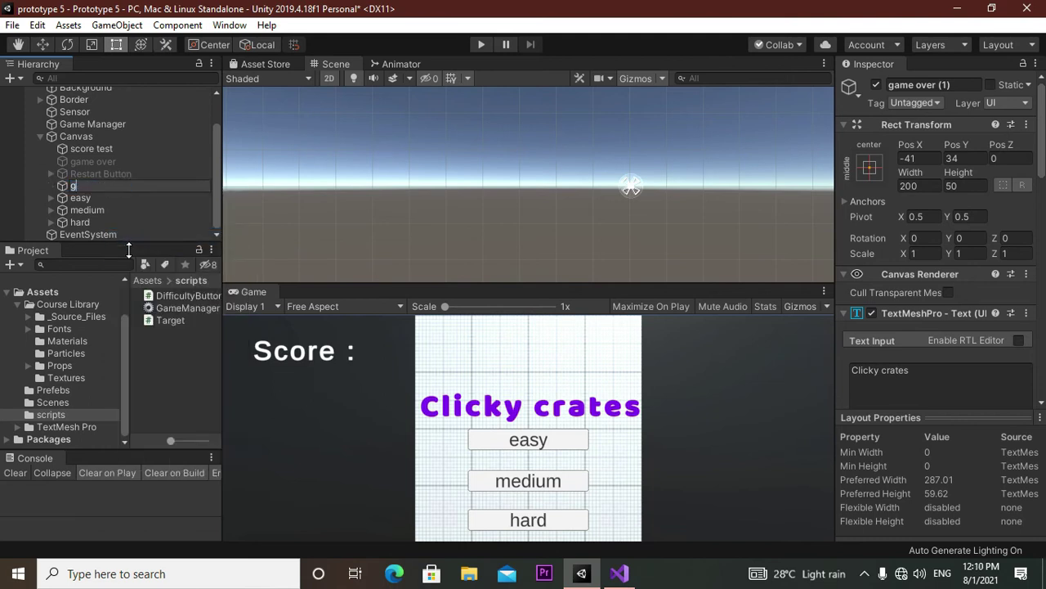
type("ame")
key("BackSpace")
key("BackSpace")
key("BackSpace")
key("BackSpace")
type("le")
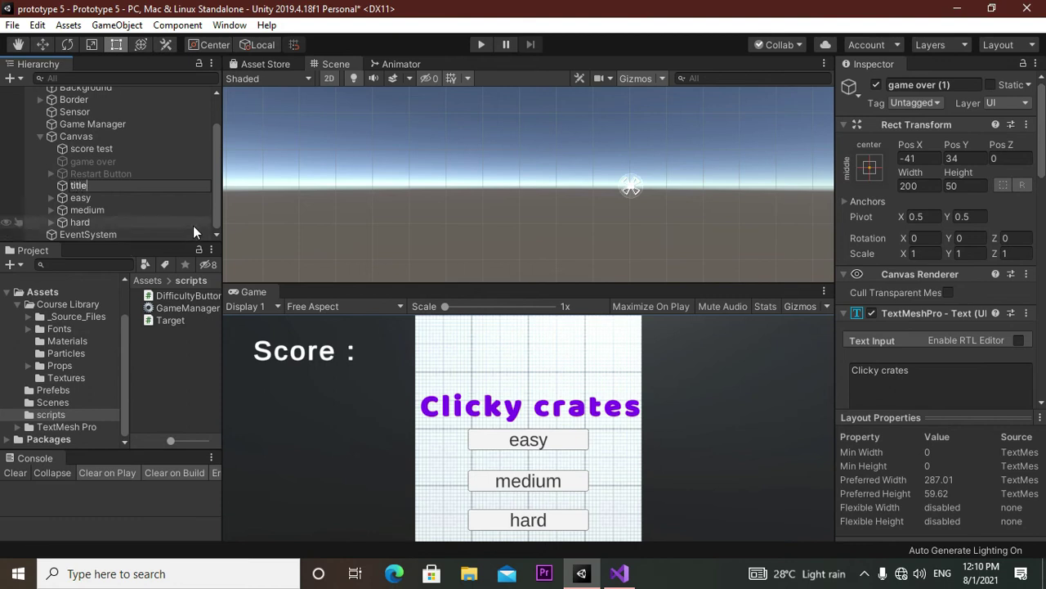
- Create an empty child of the Canvas named 'Title Screen'
key("Return")
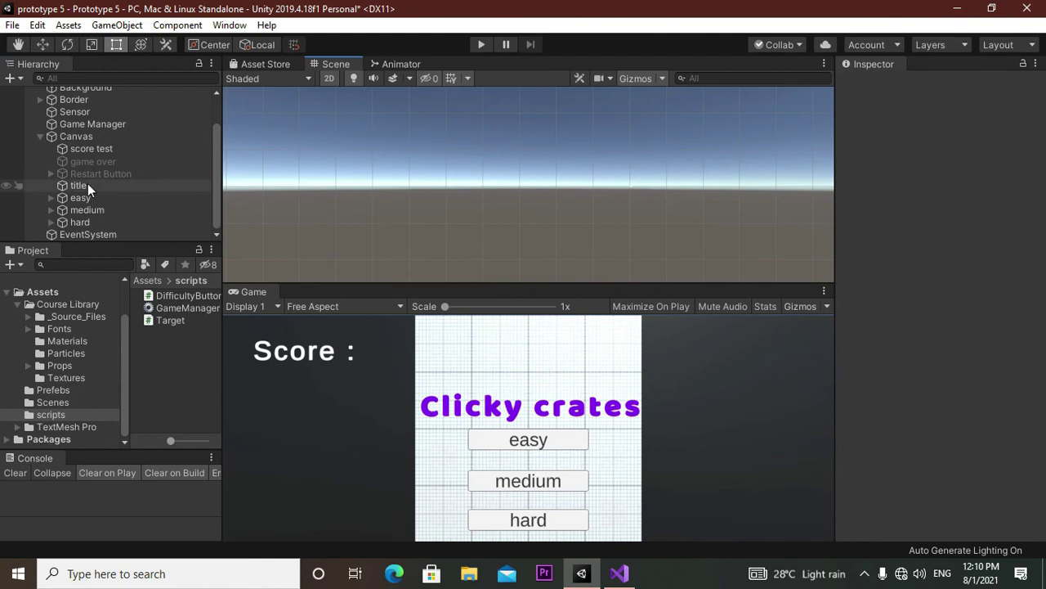
left_click(72, 137)
right_click(71, 137)
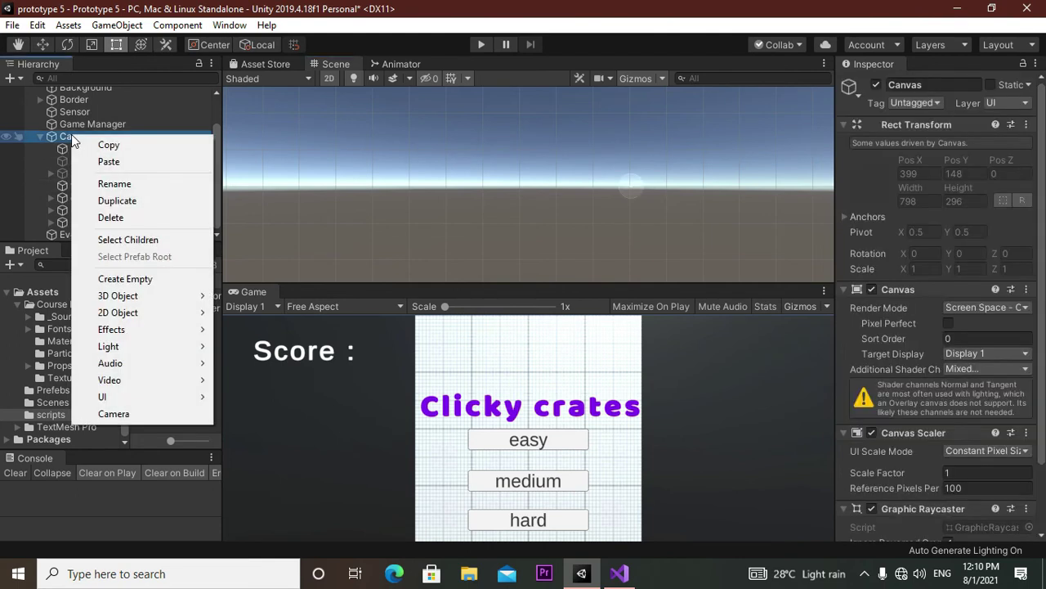
left_click(122, 279)
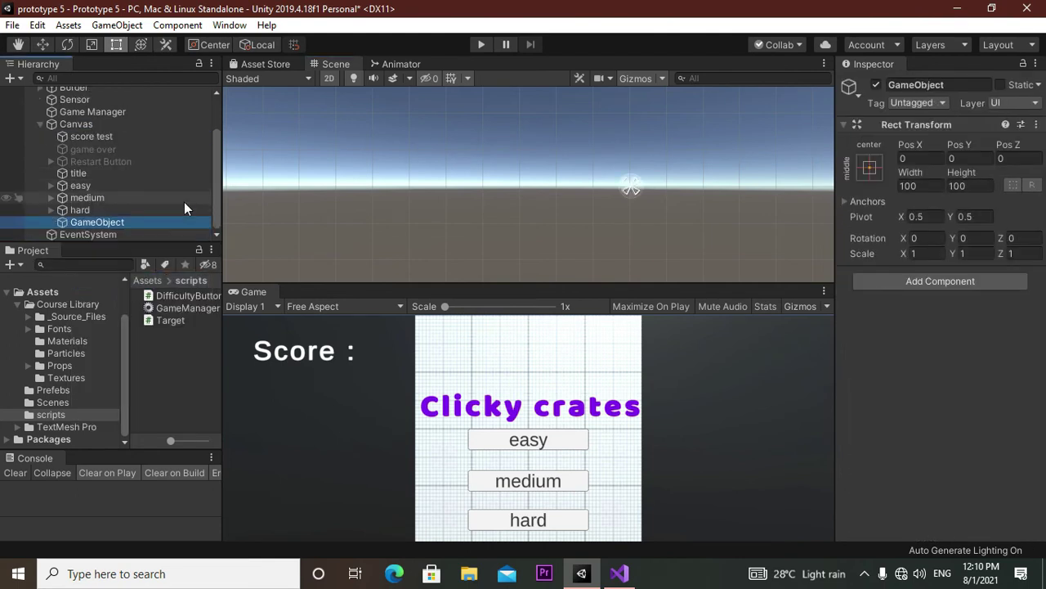
right_click(130, 222)
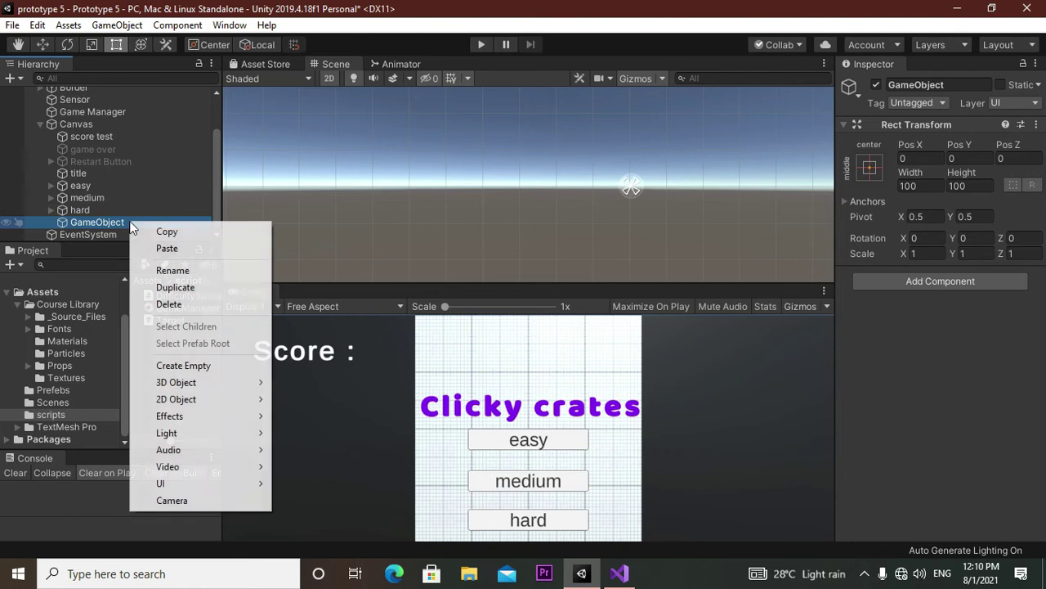
left_click(171, 270)
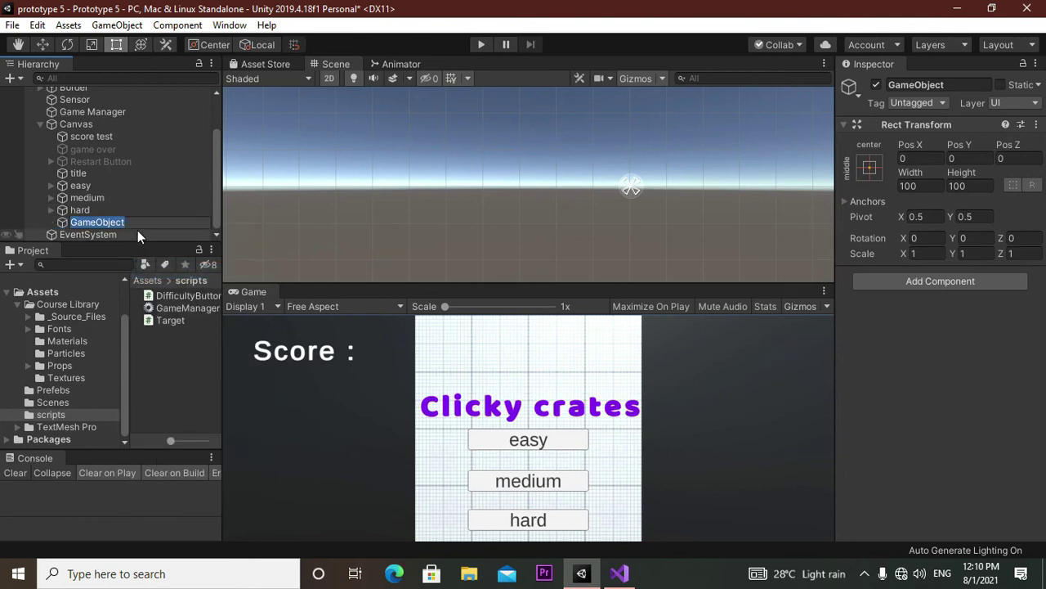
type("Title")
type(" S")
type("creen")
- Make title, easy, medium and hard children of Title Screen
left_click(196, 197)
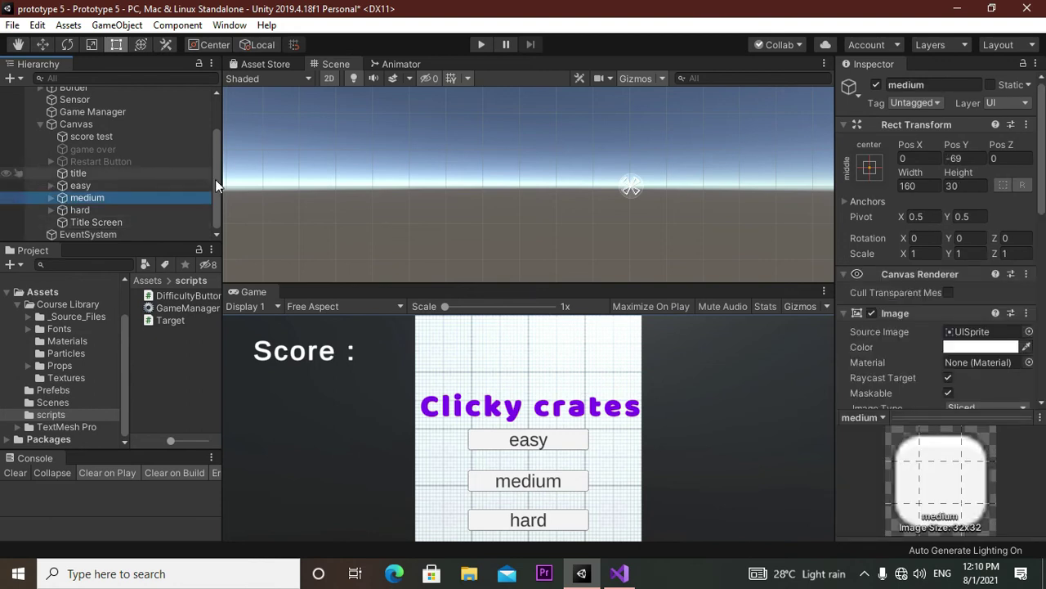
left_click(88, 177, "ctrl")
left_click(96, 186, "ctrl")
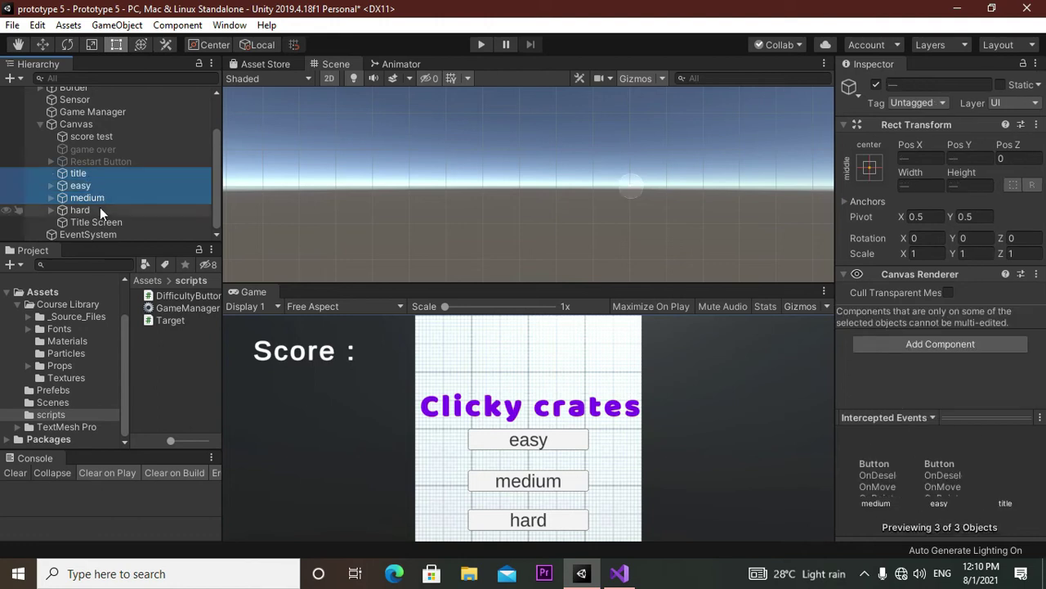
left_click(100, 208, "ctrl")
left_click_drag(53, 176, 106, 221)
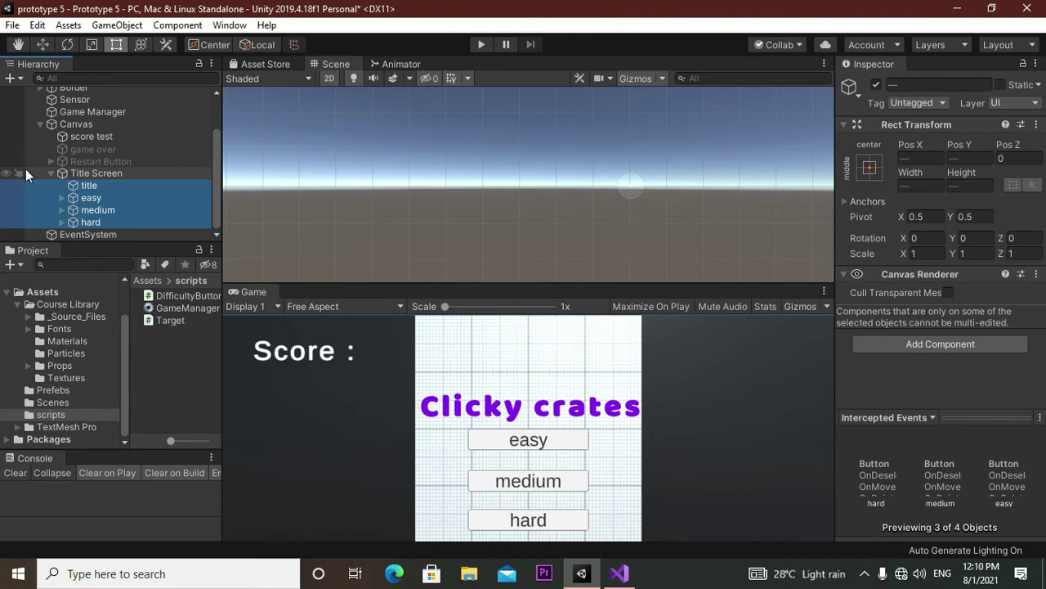
left_click(617, 578)
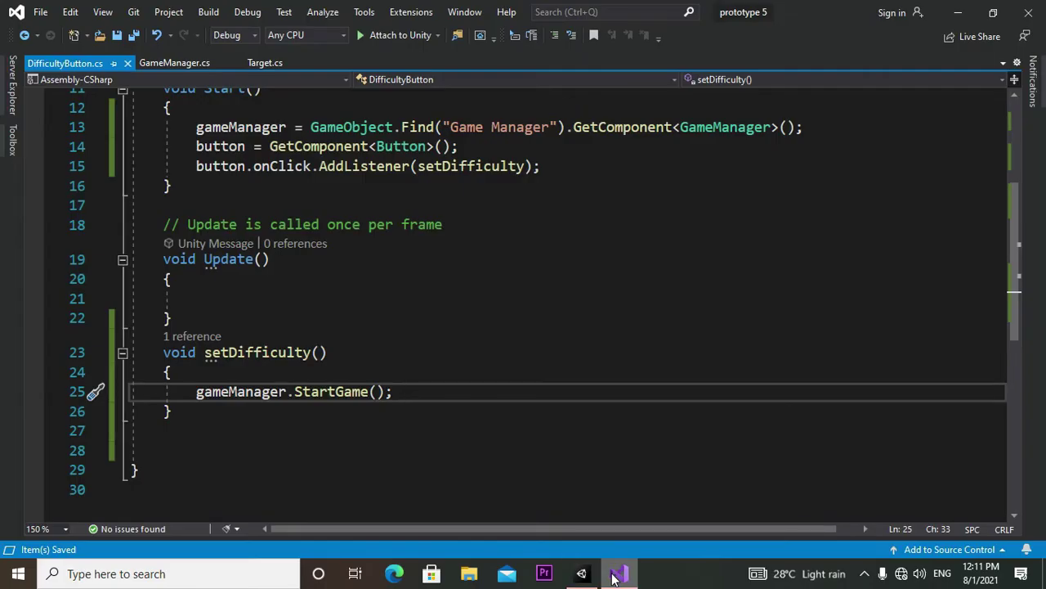
- Add 'public GameObject titleScreen;' beneath the isGameActive declaration in GameManager.cs
left_click(176, 69)
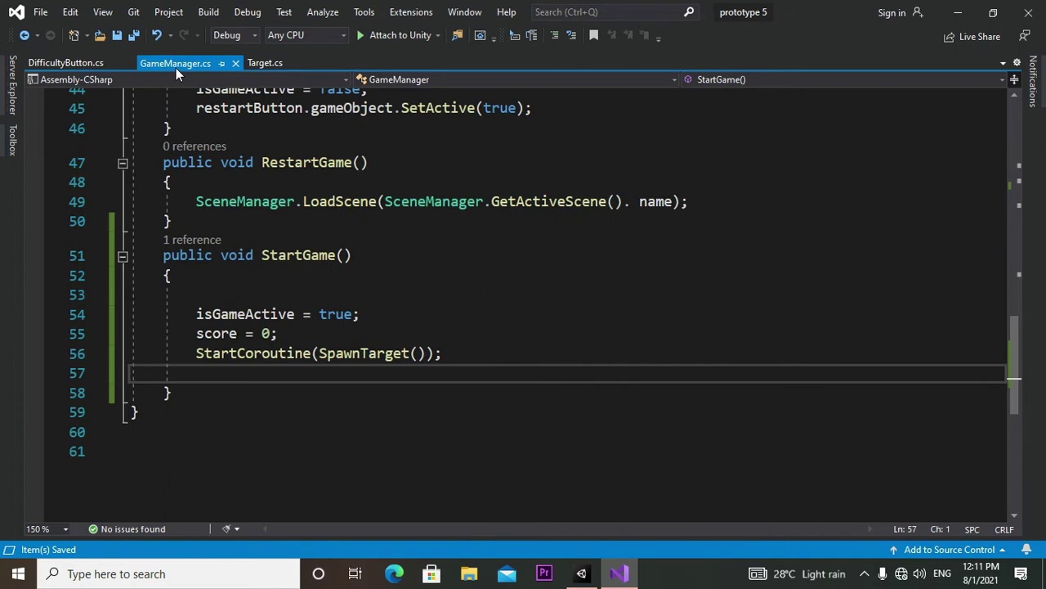
scroll(360, 327, "up", 2)
scroll(359, 368, "up", 5)
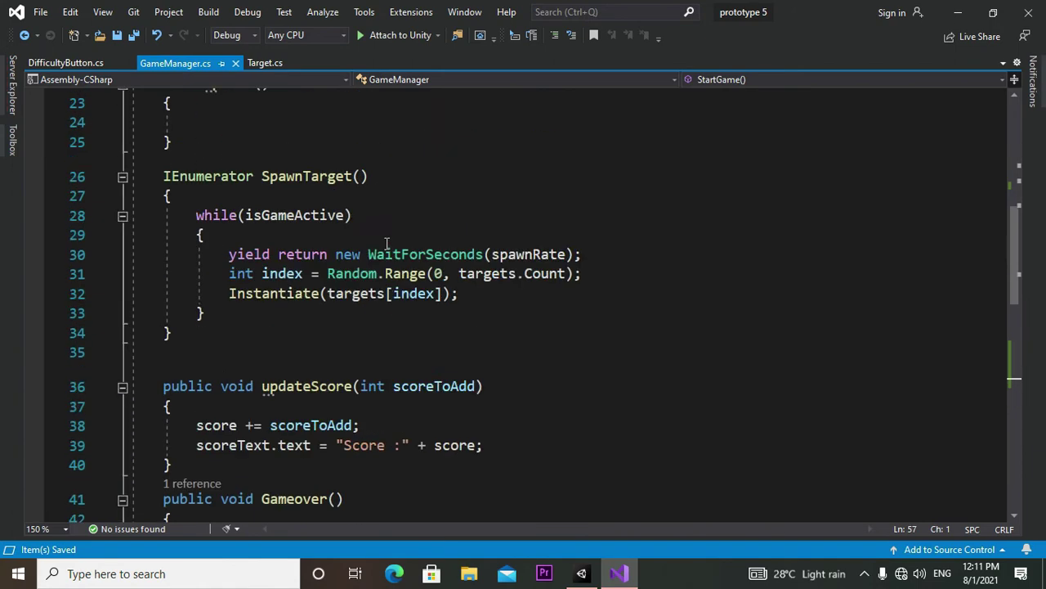
scroll(360, 415, "up", 7)
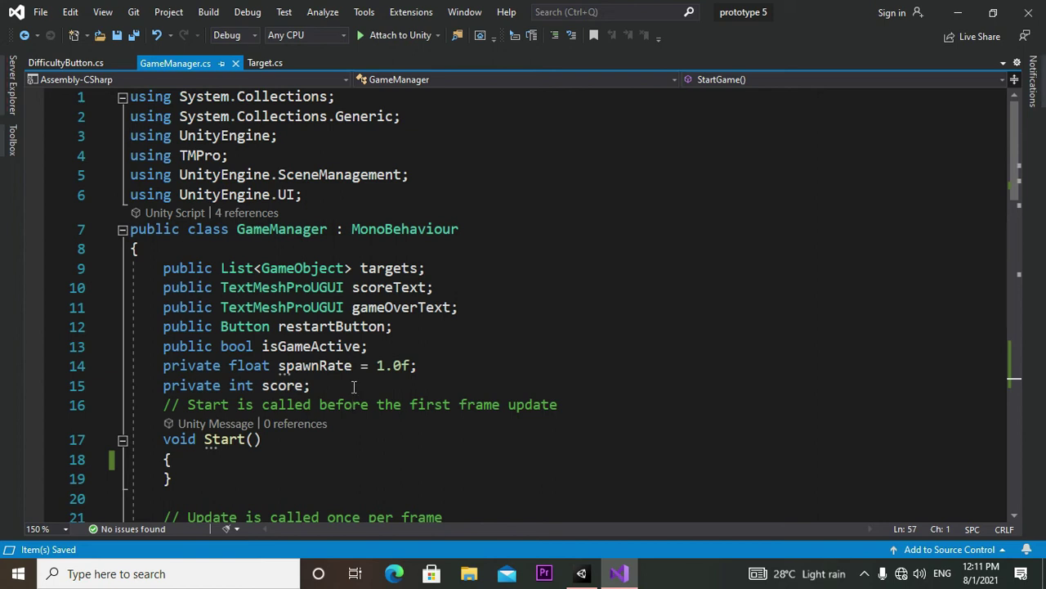
left_click(382, 350)
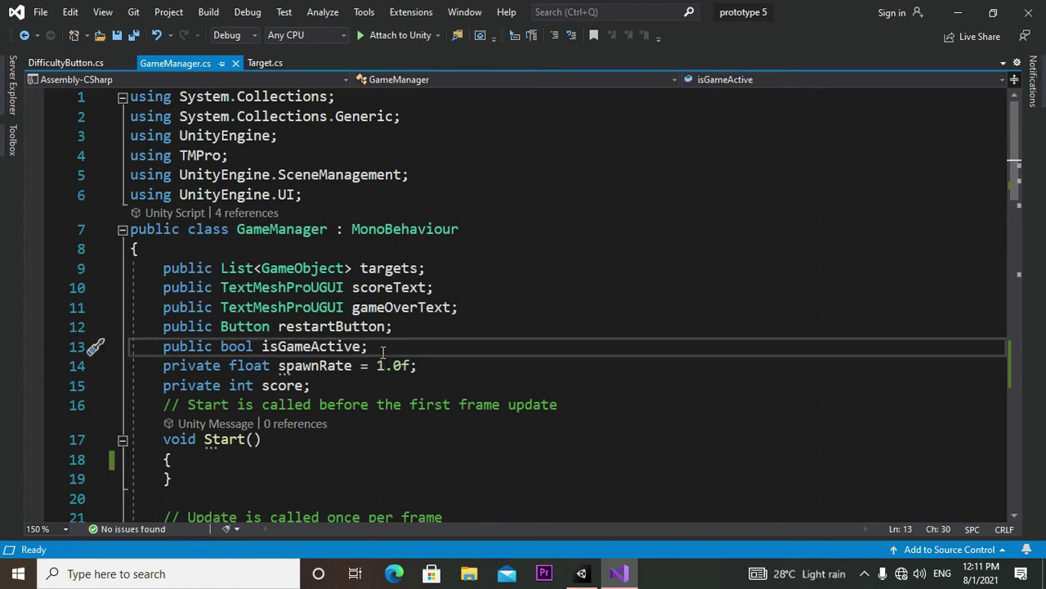
key("Return")
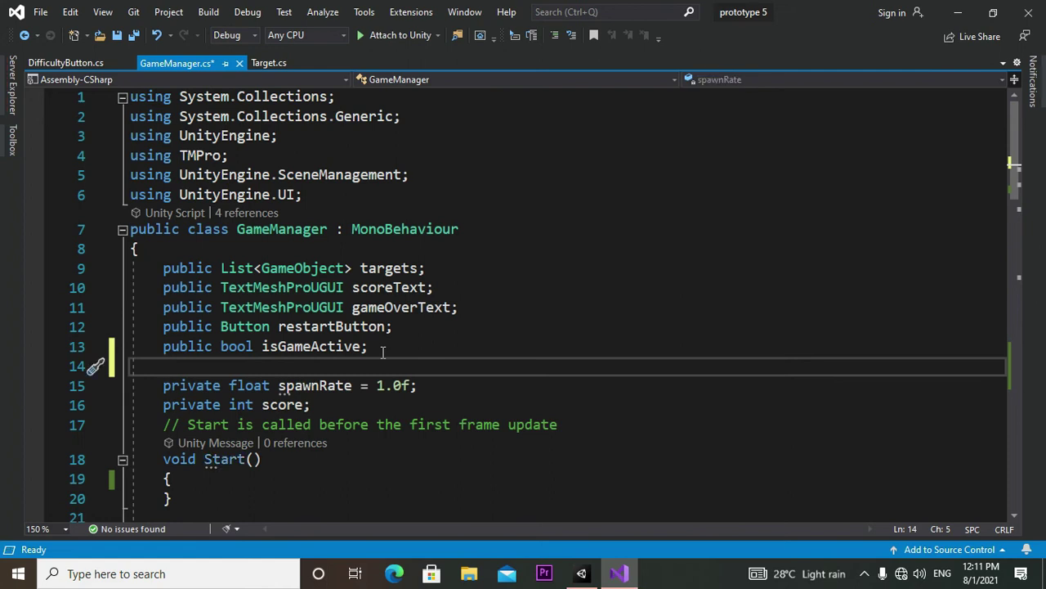
type("public")
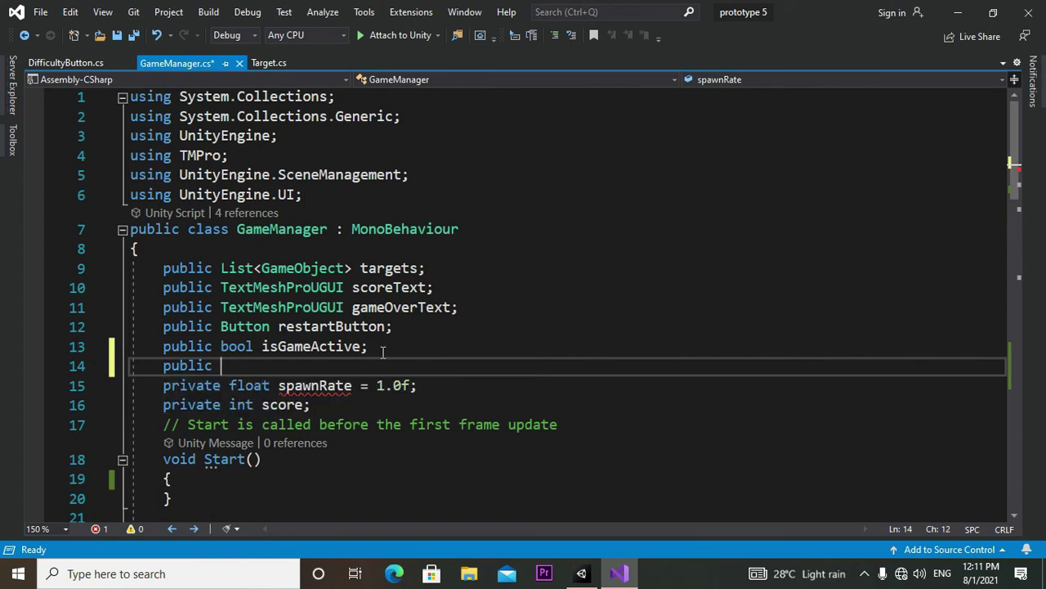
type("Game")
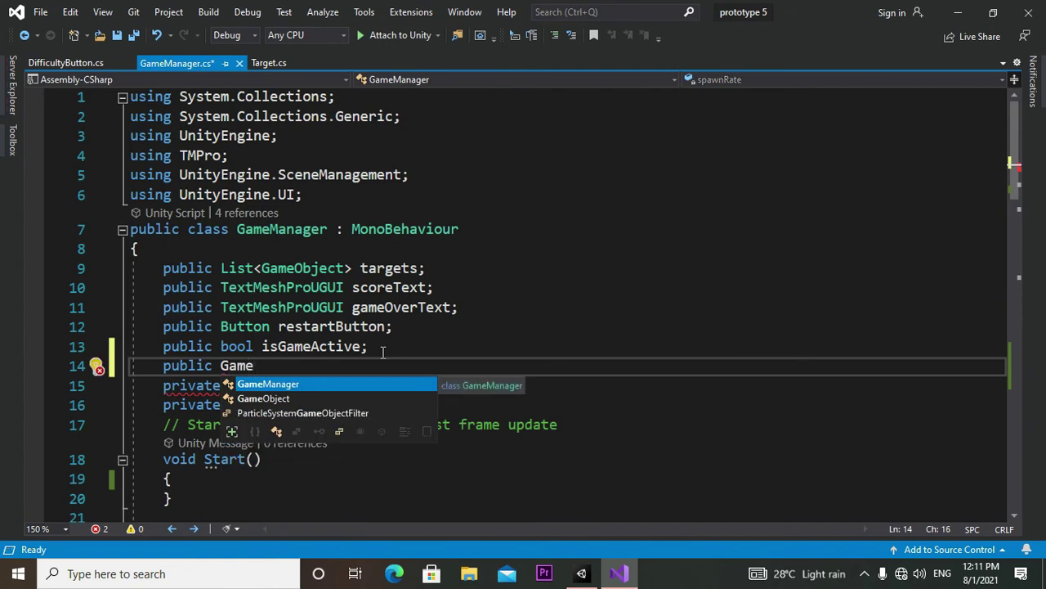
key("Tab")
key("BackSpace")
key("BackSpace")
key("BackSpace")
key("BackSpace")
key("BackSpace")
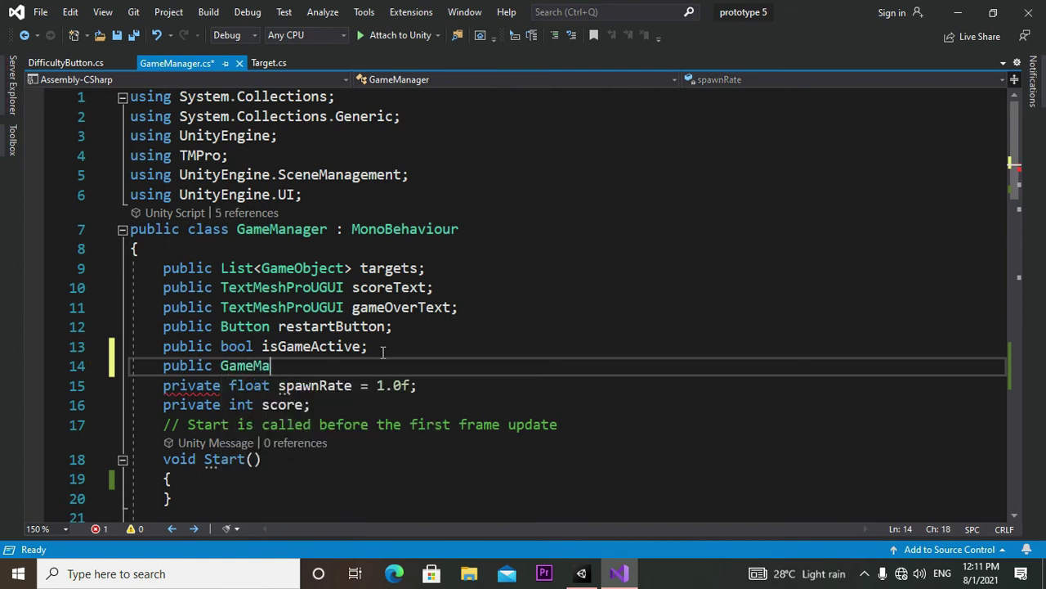
key("BackSpace")
key("BackSpace")
key("BackSpace")
key("BackSpace")
key("BackSpace")
key("BackSpace")
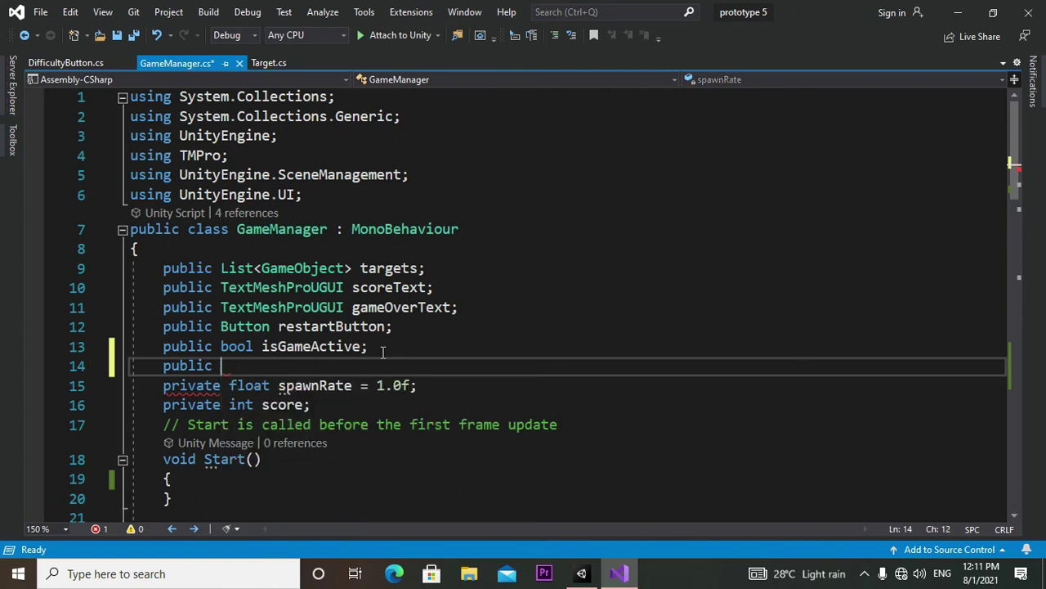
type("Game")
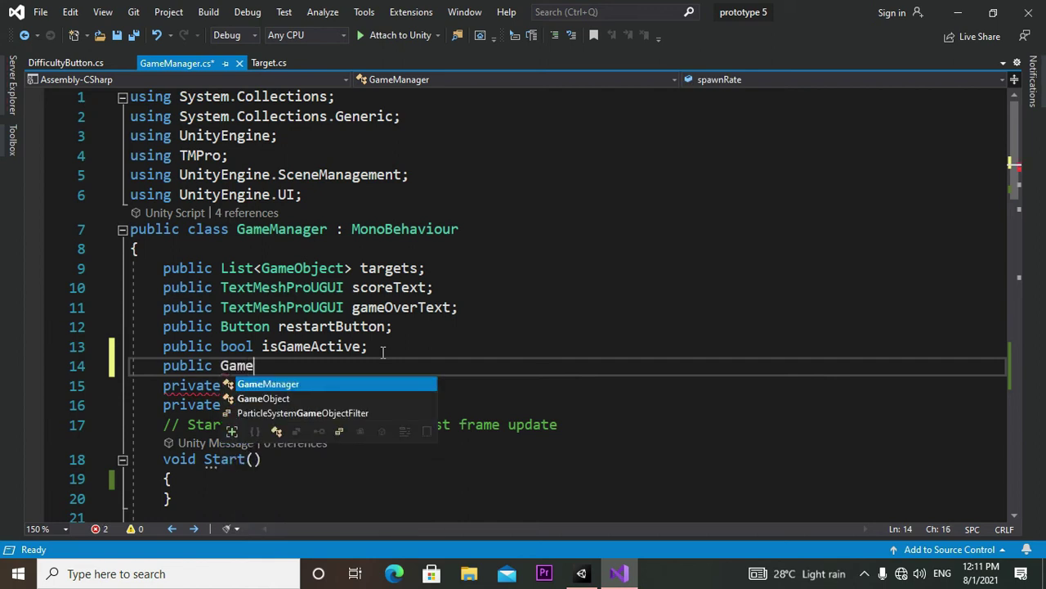
key("Down")
key("Tab")
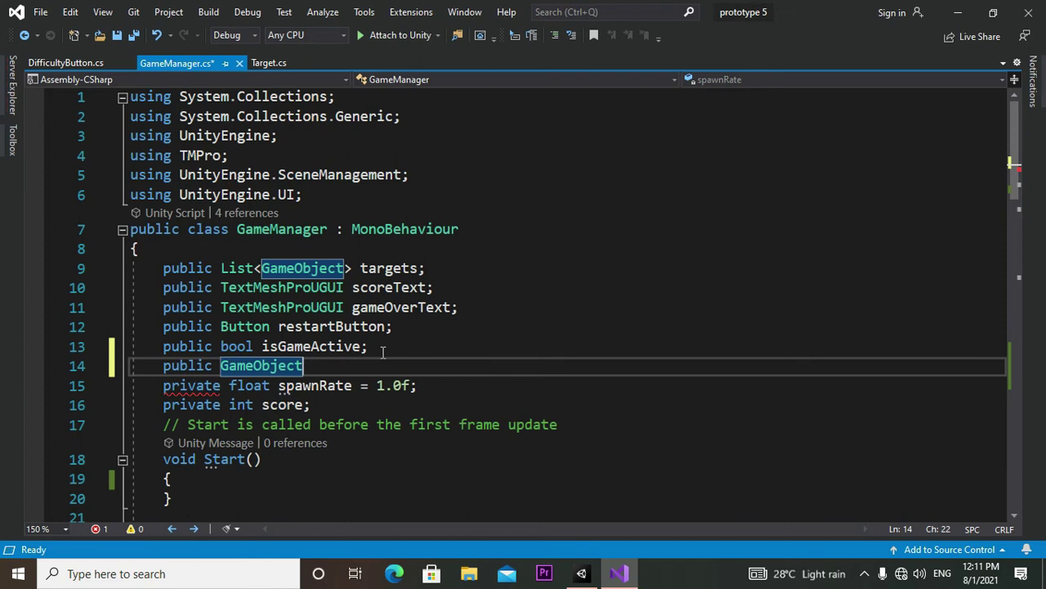
type(" ti")
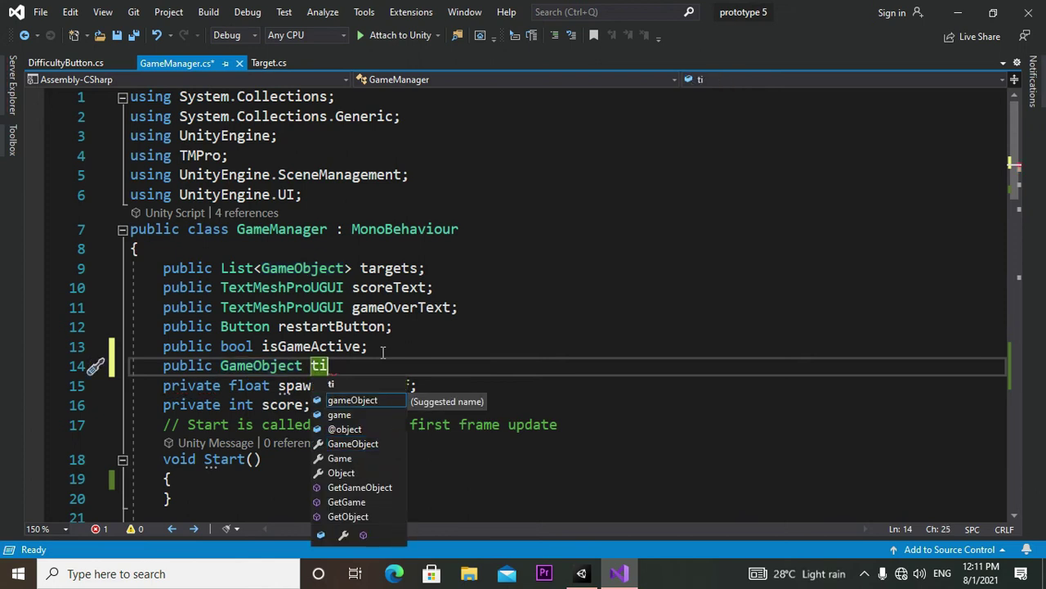
type("tle")
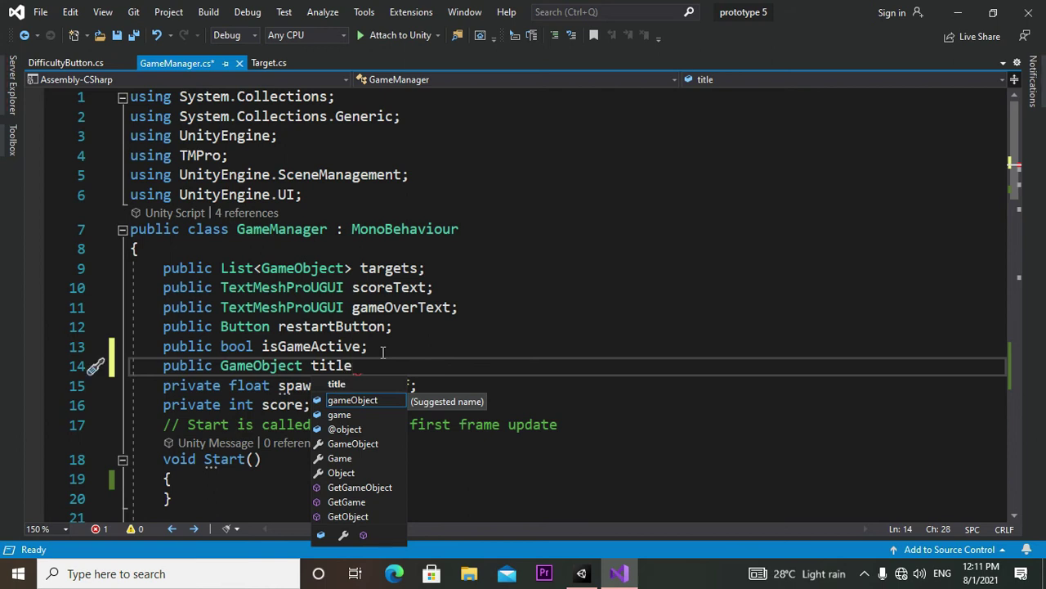
type("Screen")
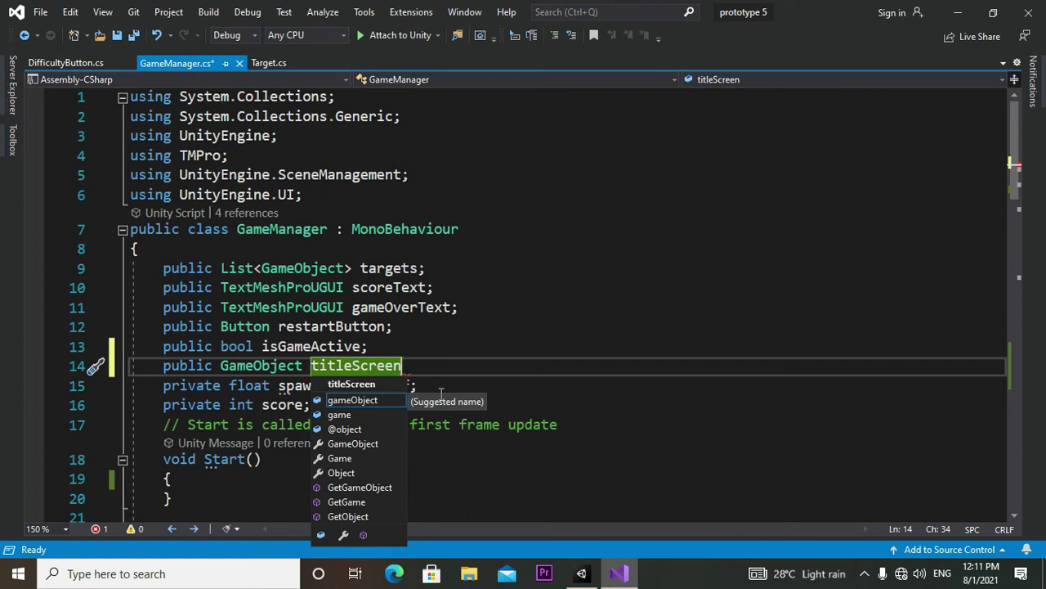
type(";")
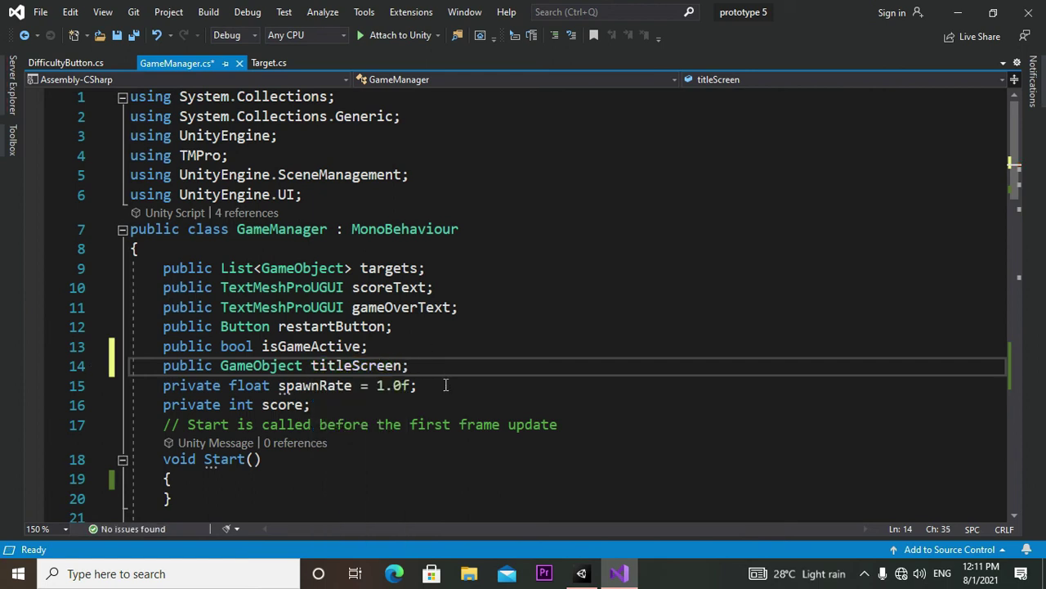
scroll(550, 407, "down", 3)
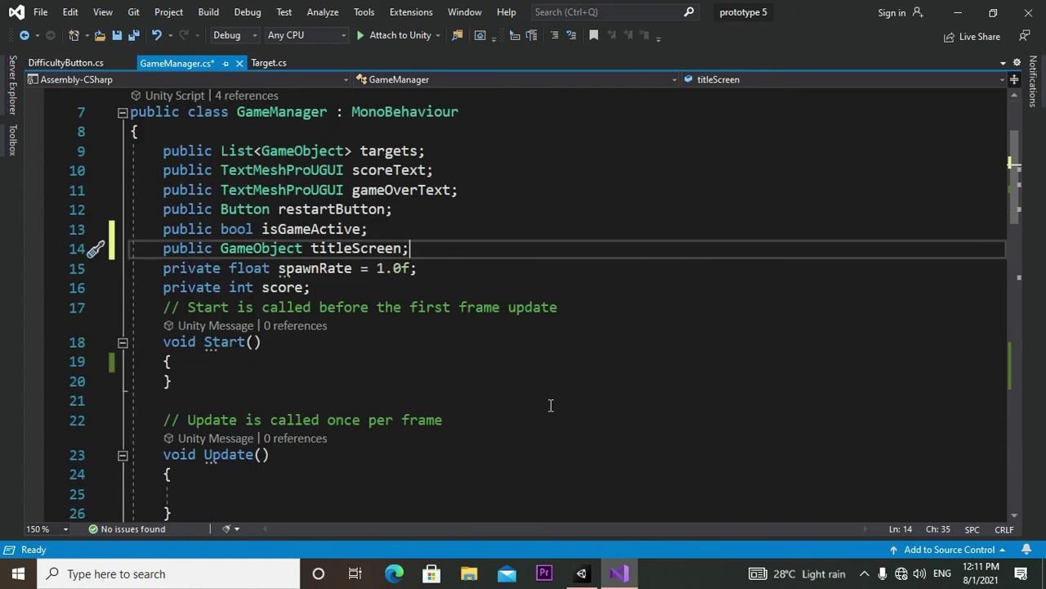
scroll(537, 398, "down", 5)
scroll(490, 376, "down", 6)
scroll(198, 325, "down", 3)
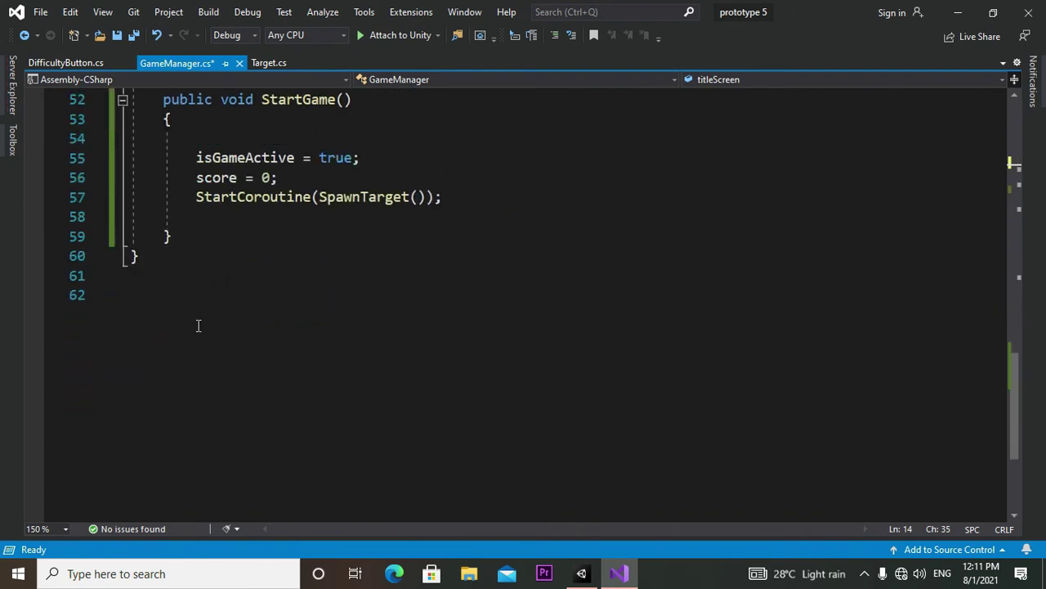
- Insert 'titleScreen.gameObject.SetActive(false);' after 'score = 0;' in StartGame()
left_click(309, 178)
key("Return")
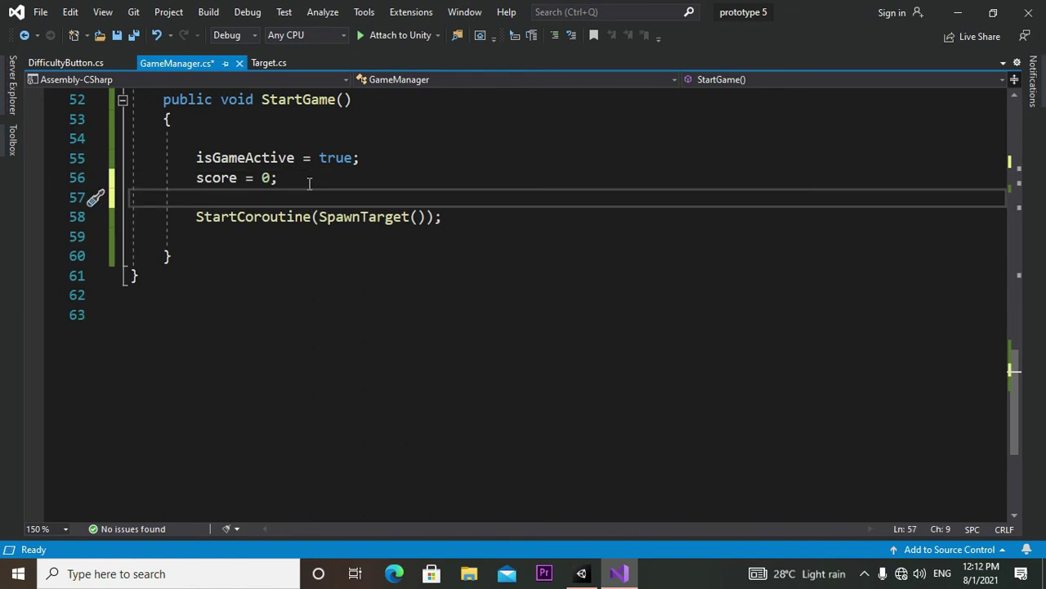
type("titl")
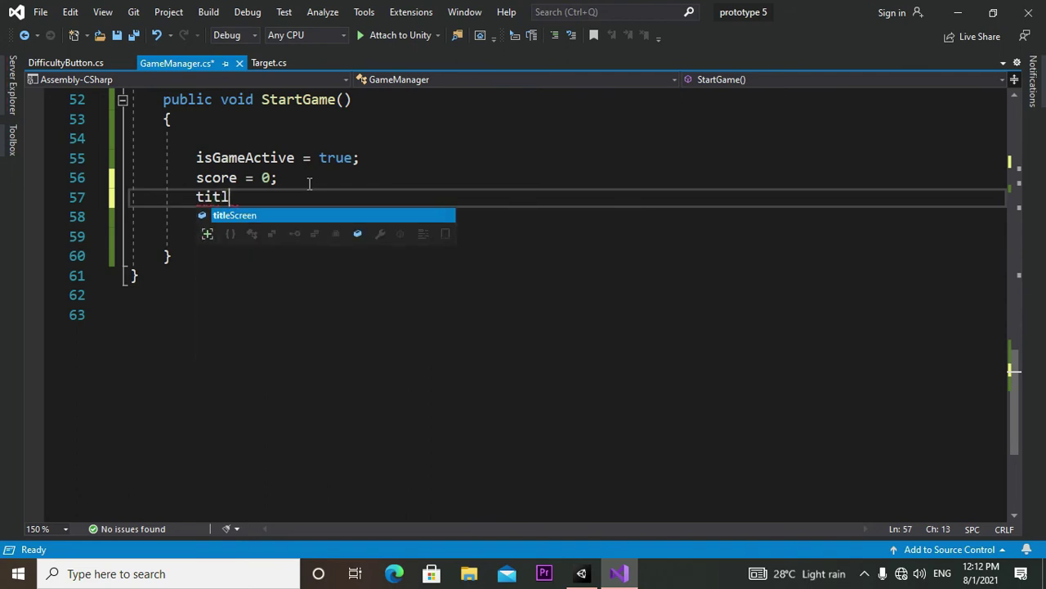
key("Tab")
type(".")
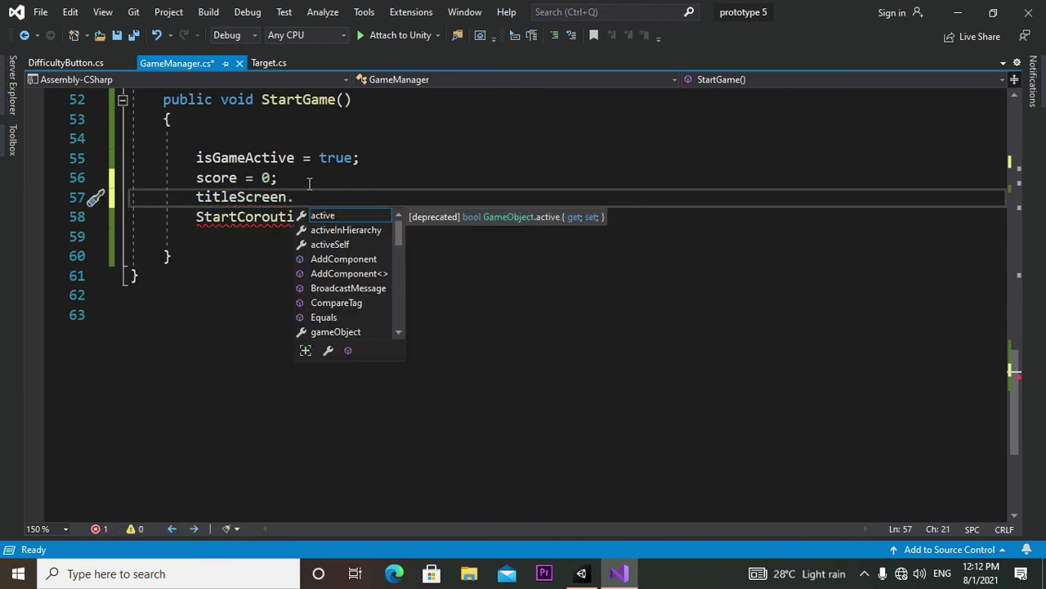
type("game")
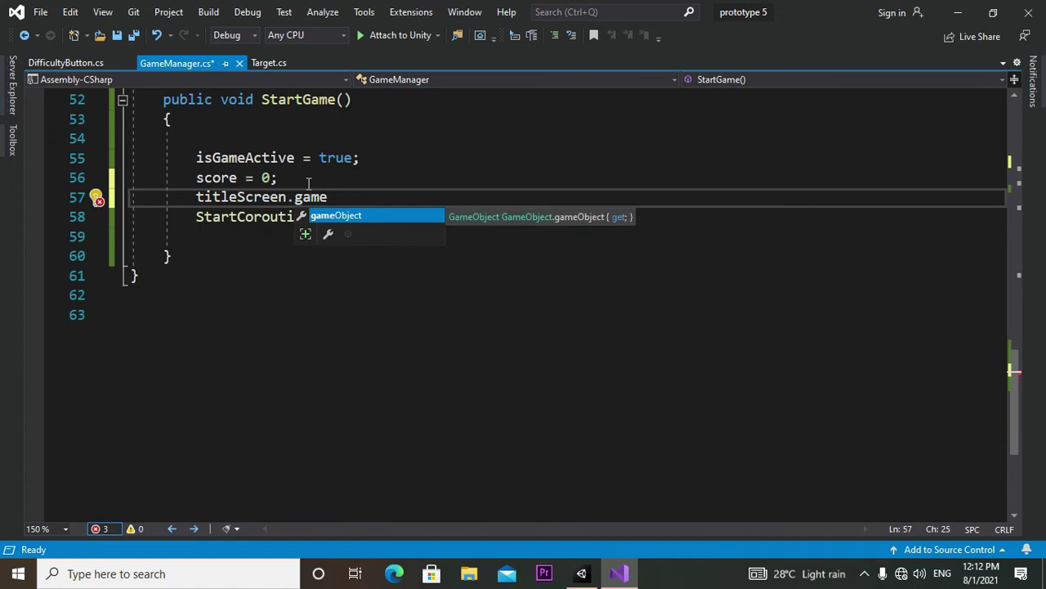
key("Tab")
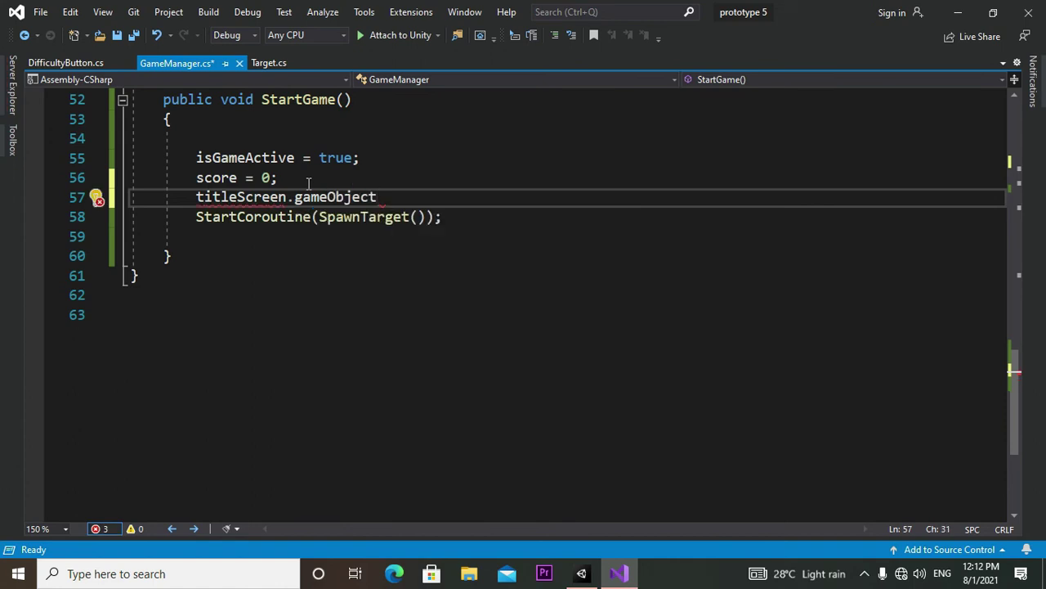
type(".set")
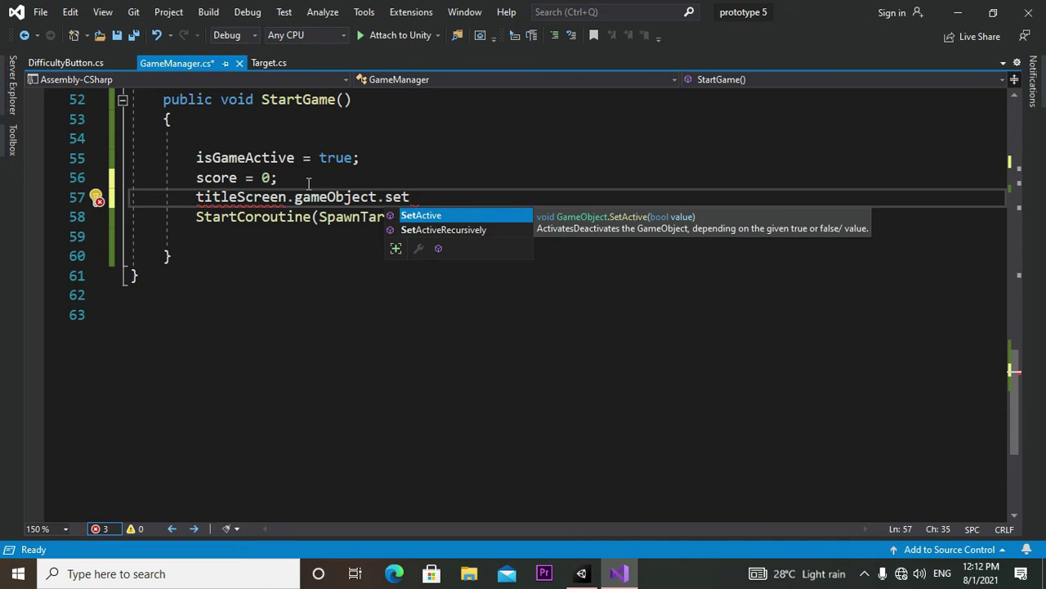
key("Tab")
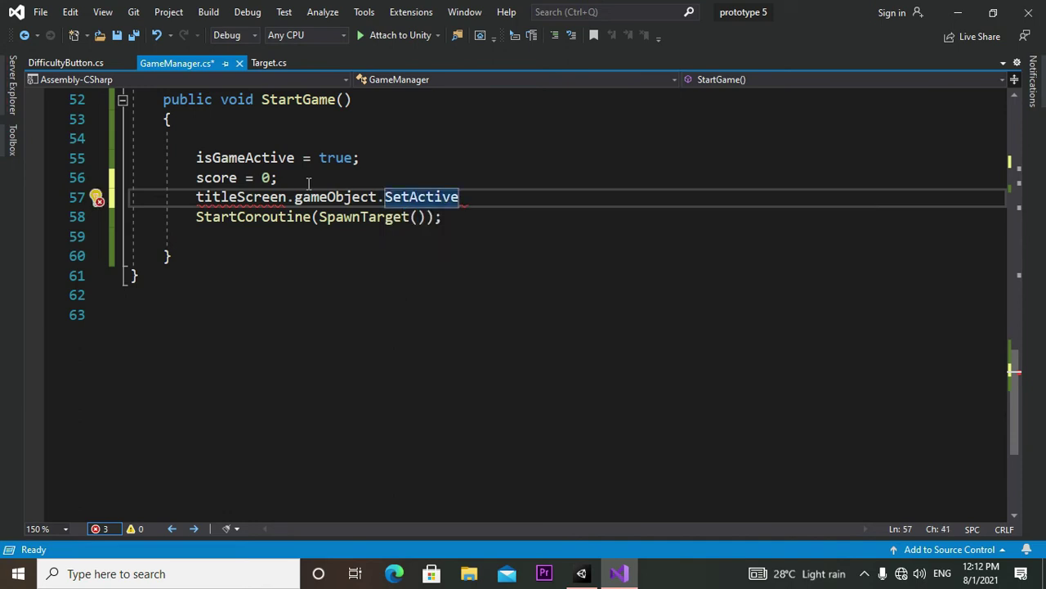
type("(fa")
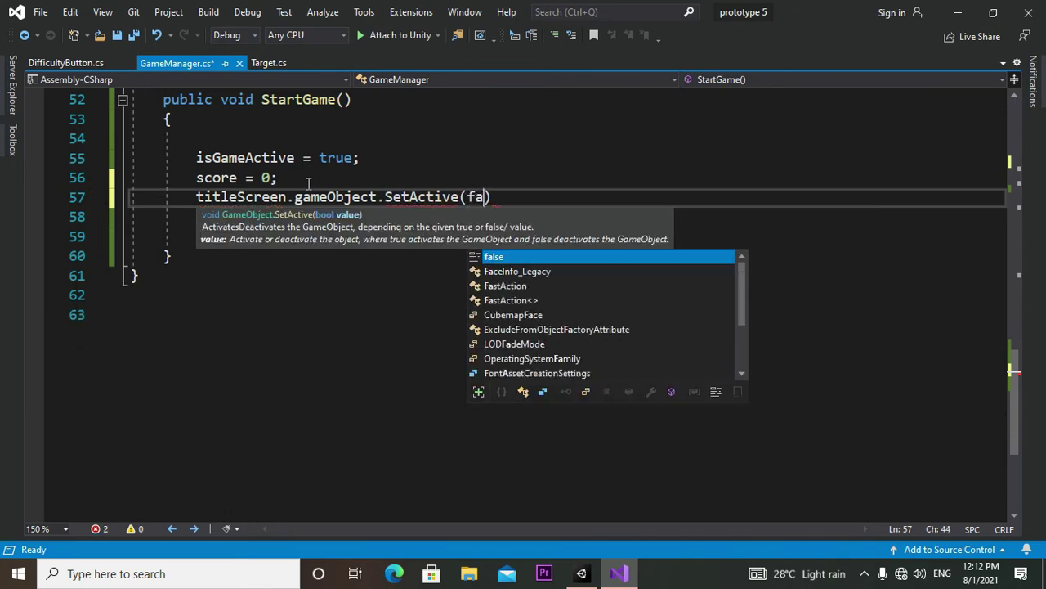
type("lse")
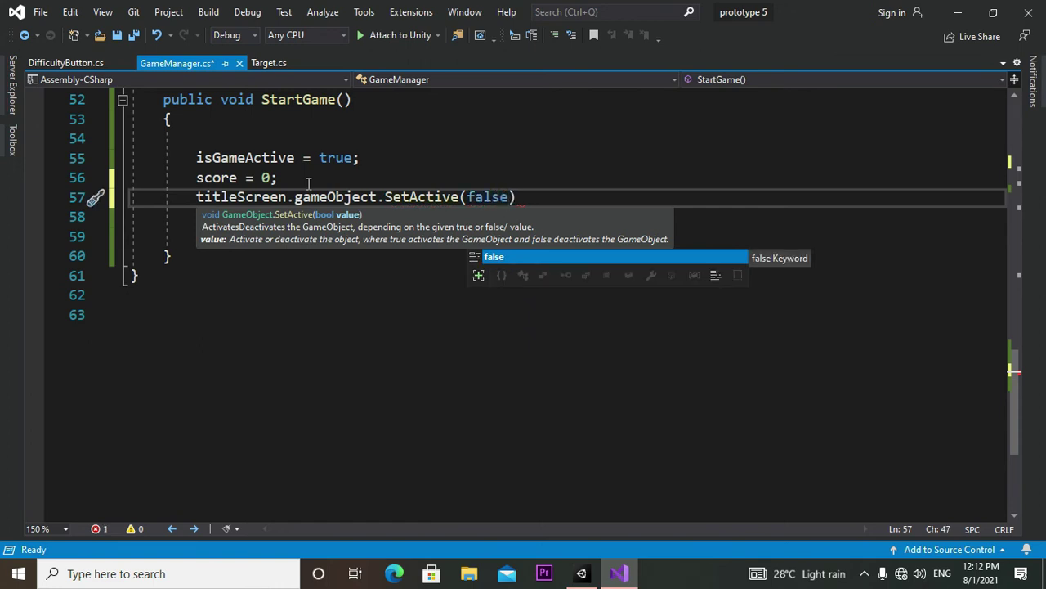
type(");")
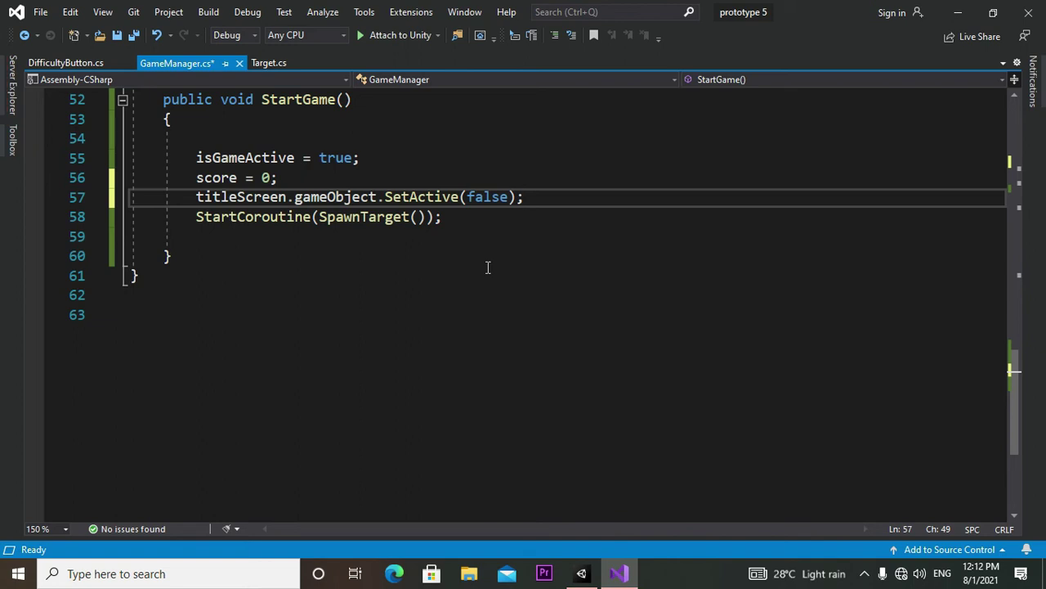
scroll(488, 267, "up", 2)
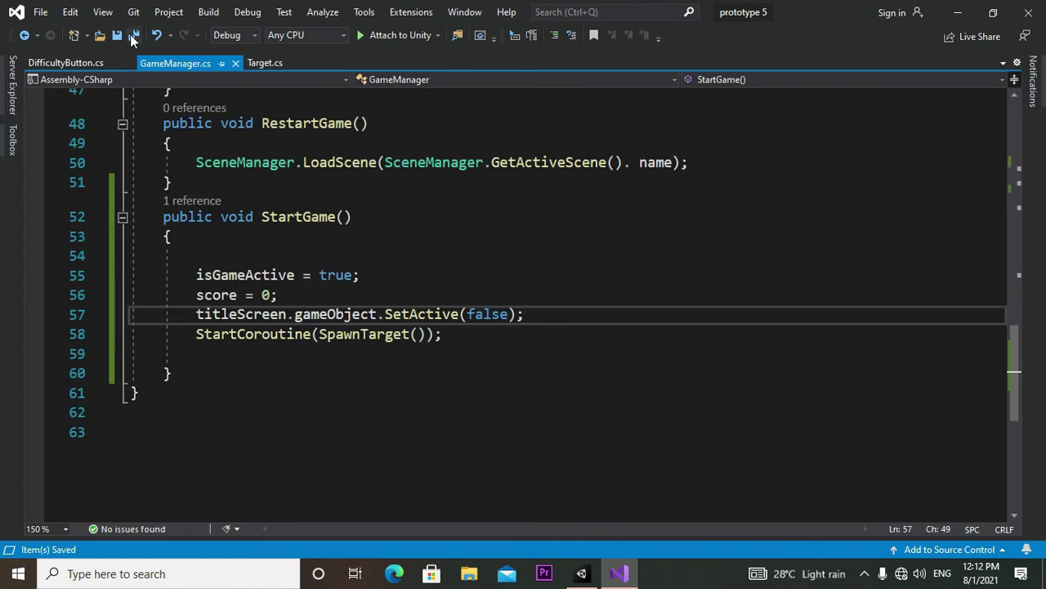
left_click(597, 581)
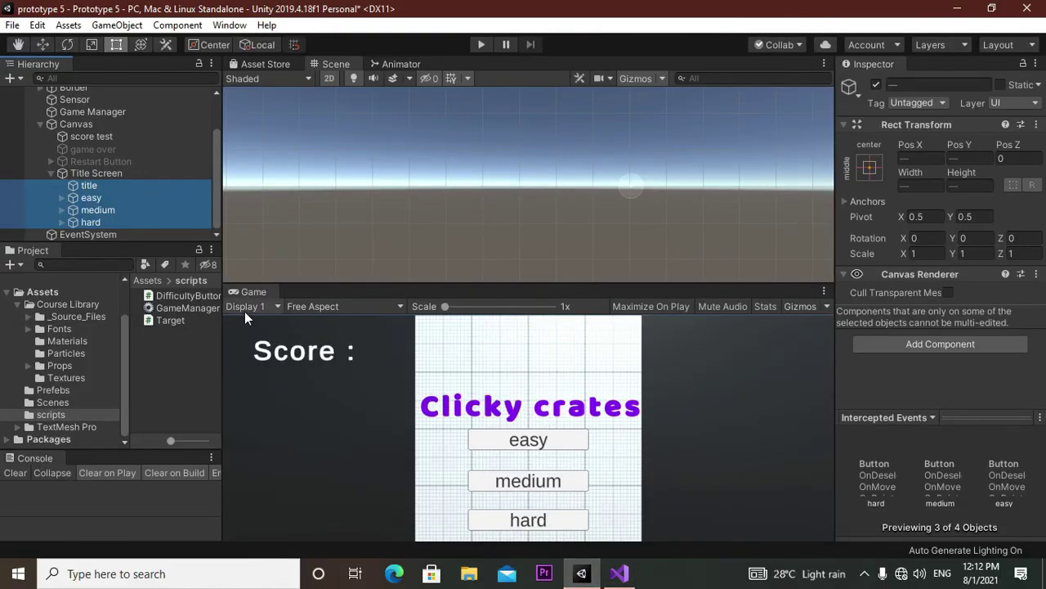
left_click(480, 45)
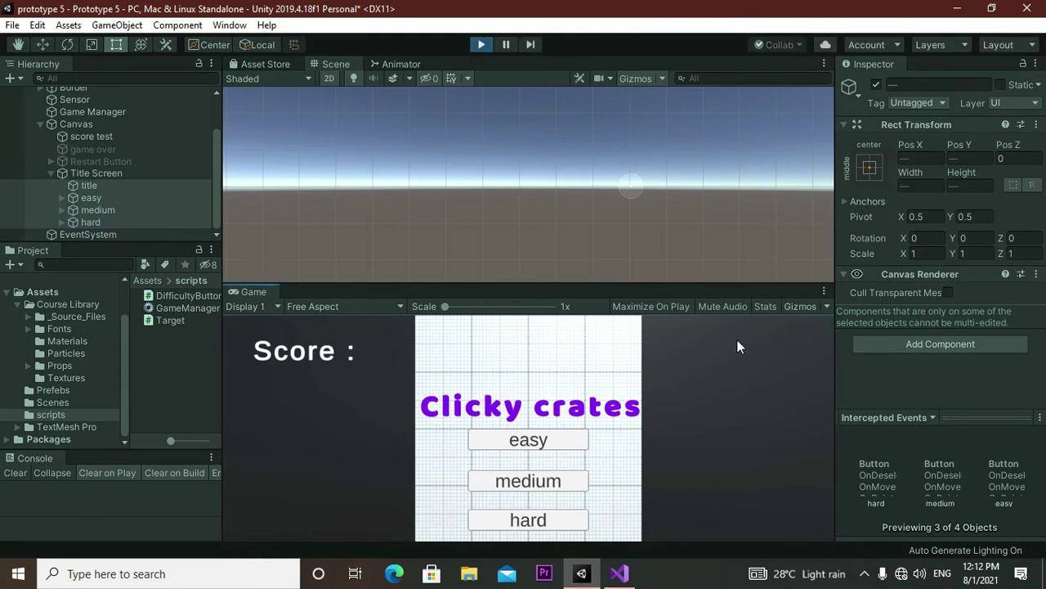
left_click(547, 442)
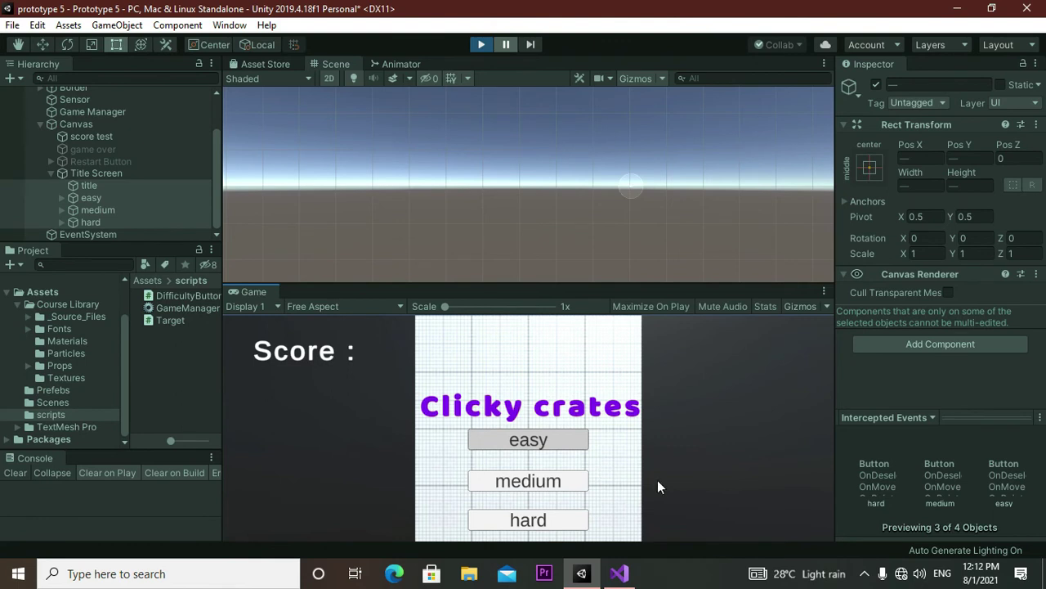
left_click(481, 45)
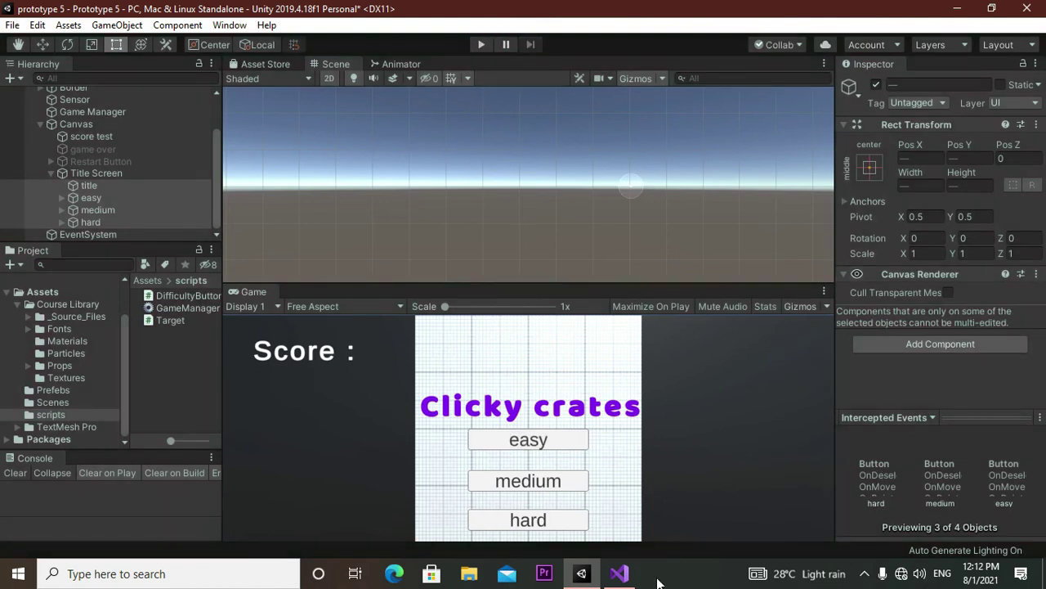
left_click(619, 573)
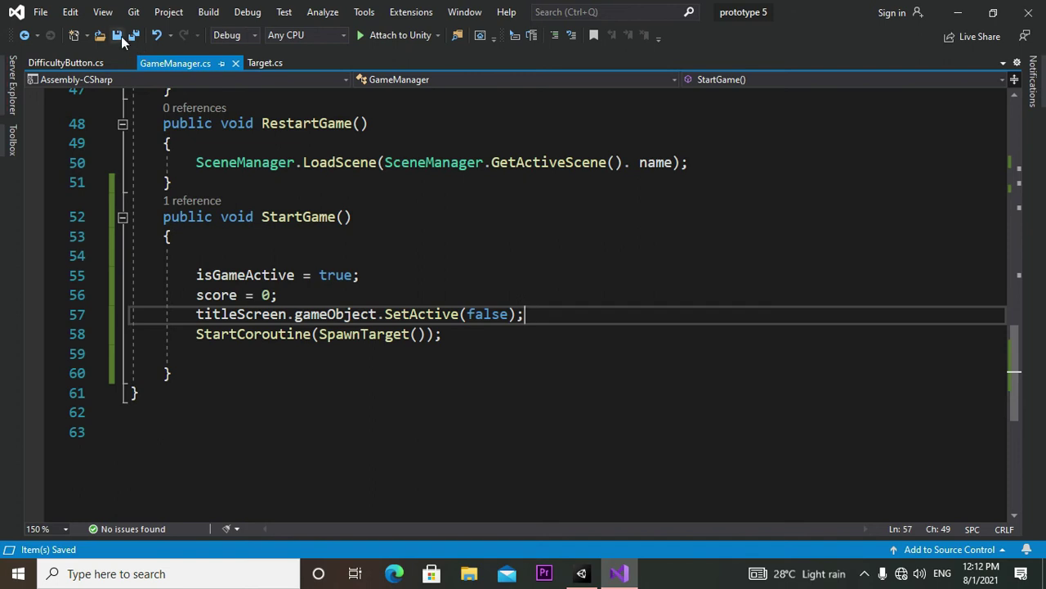
left_click(119, 35)
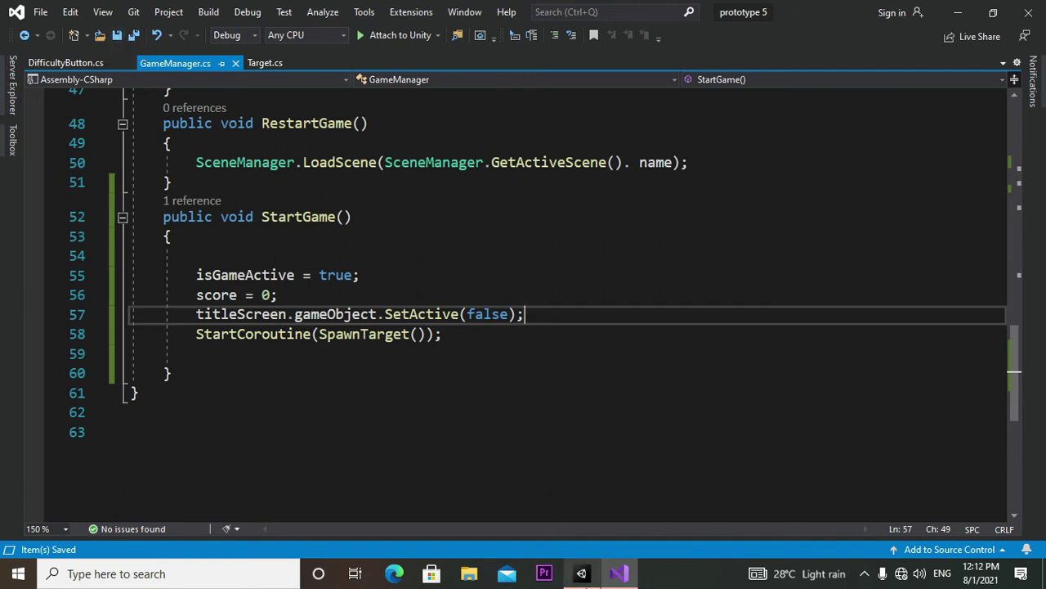
left_click(582, 573)
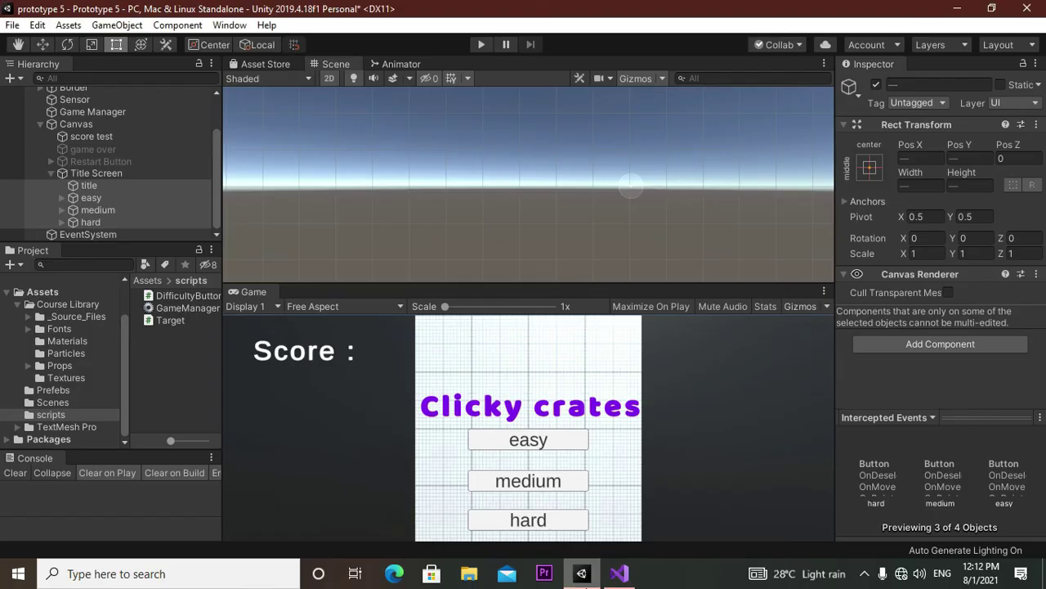
left_click(481, 49)
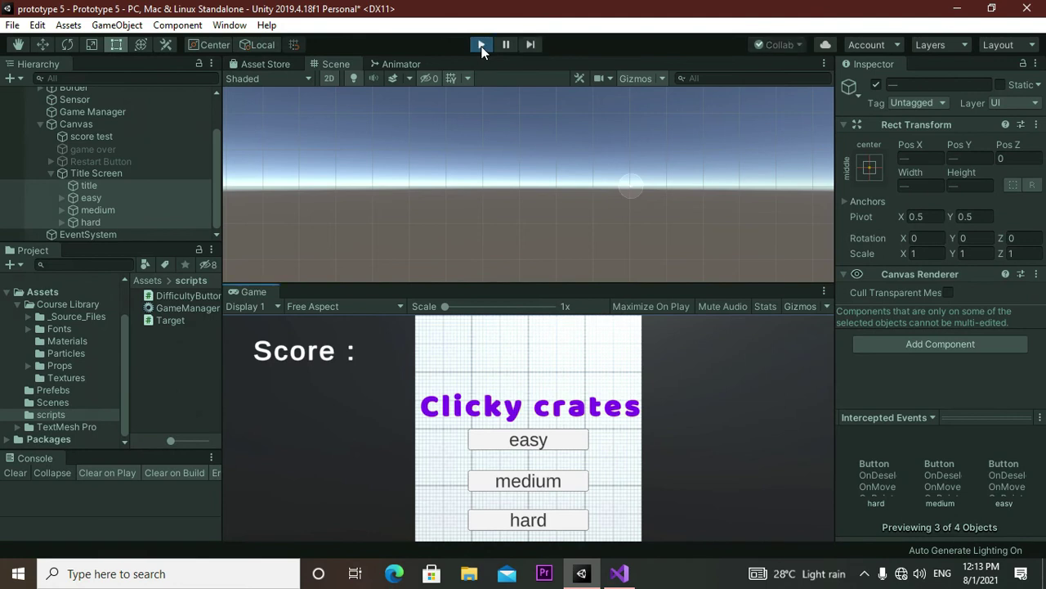
left_click(508, 442)
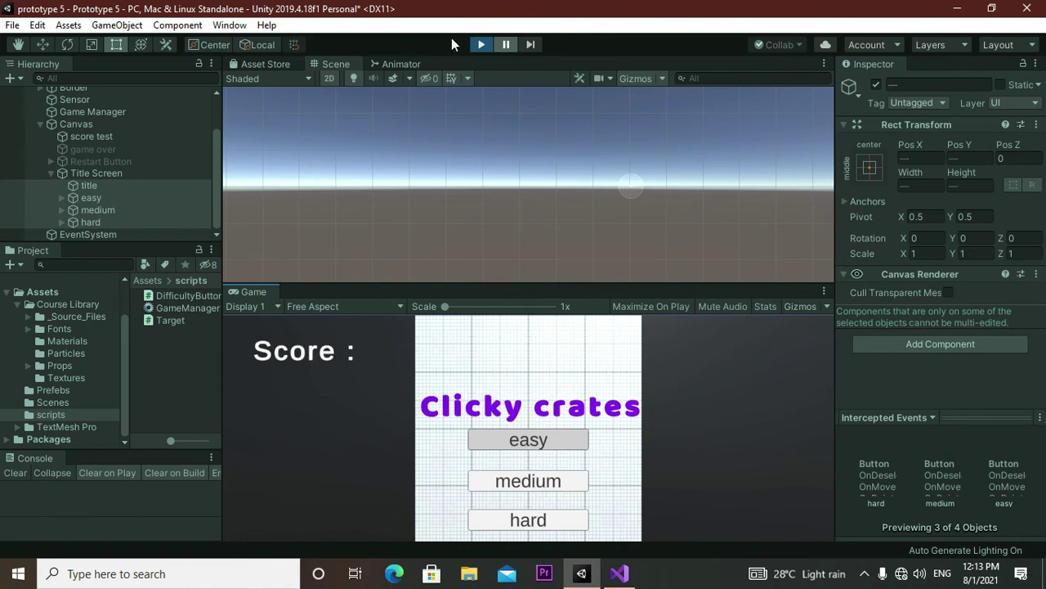
left_click(483, 44)
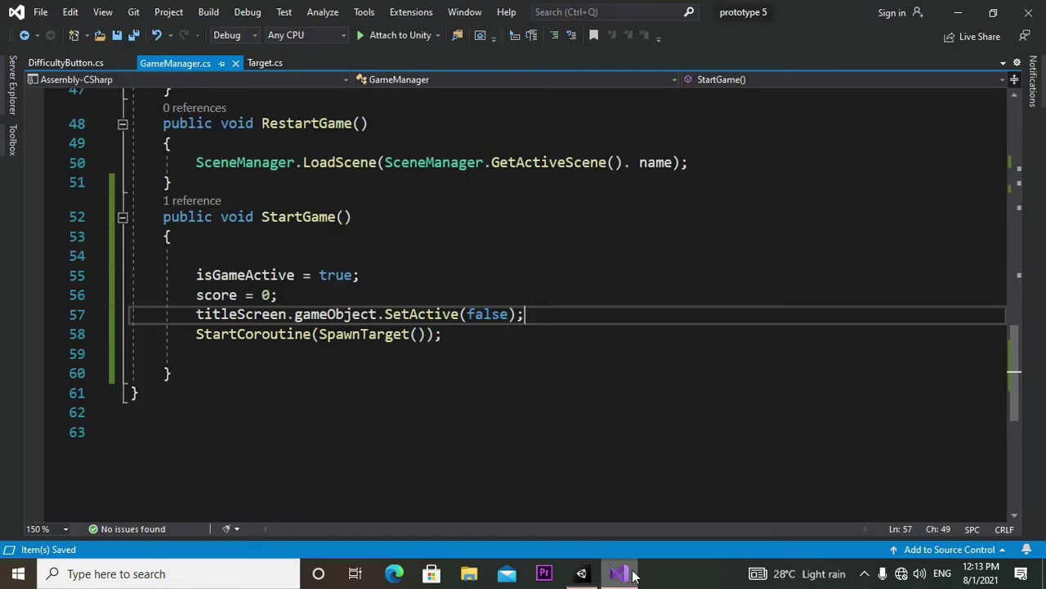
left_click(618, 573)
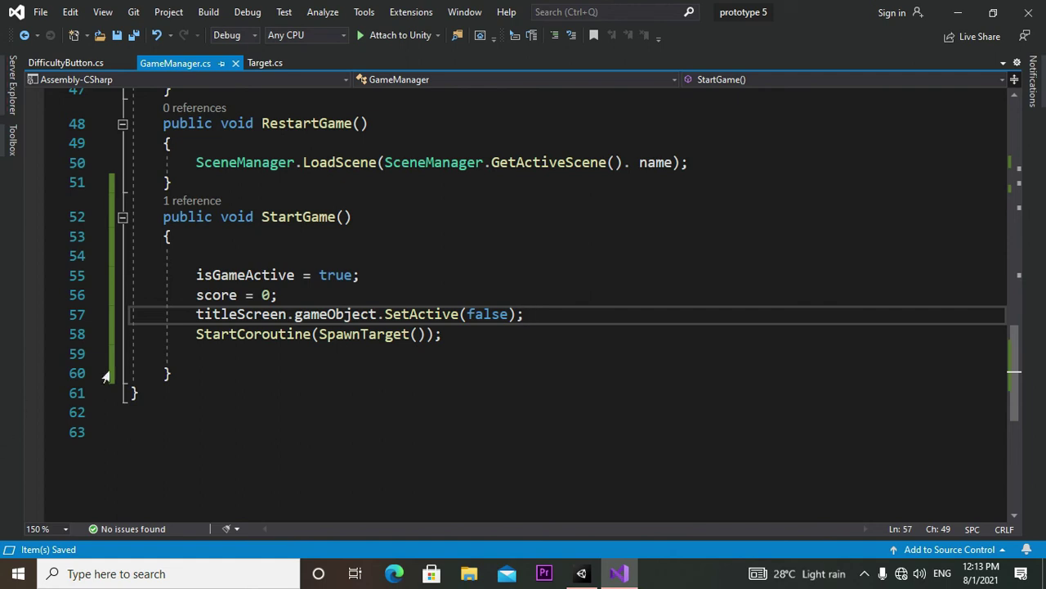
- Comment out the titleScreen.gameObject.SetActive(false) line in StartGame and save GameManager.cs
left_click(198, 319)
type("//")
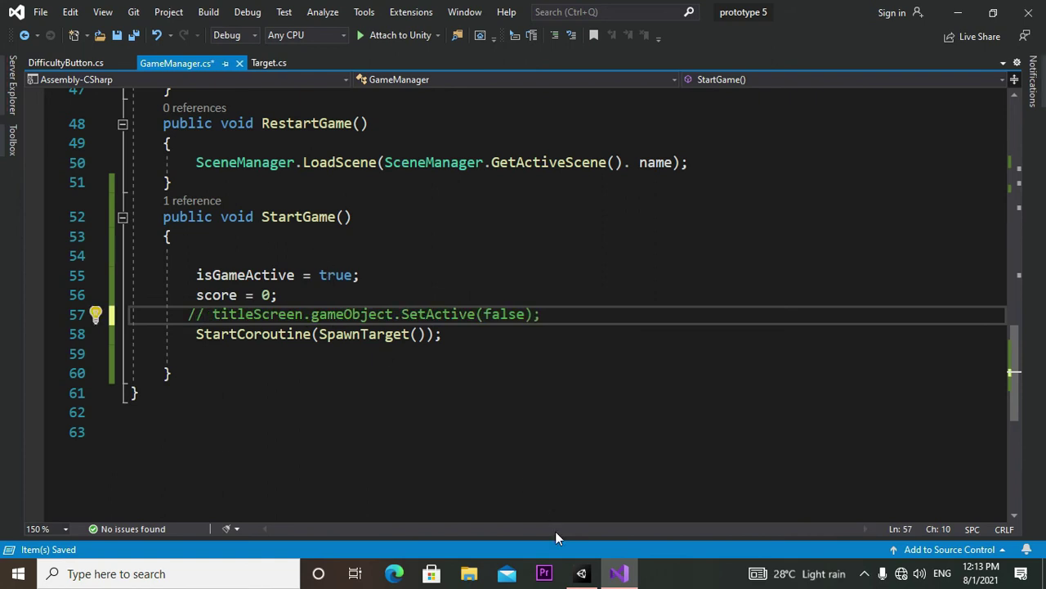
left_click(582, 573)
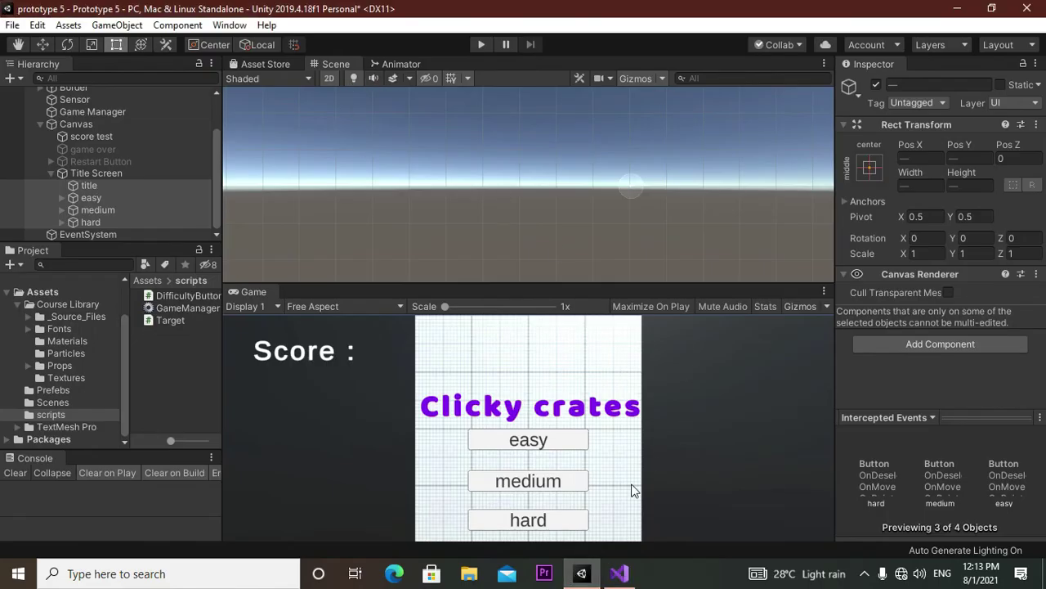
left_click(620, 574)
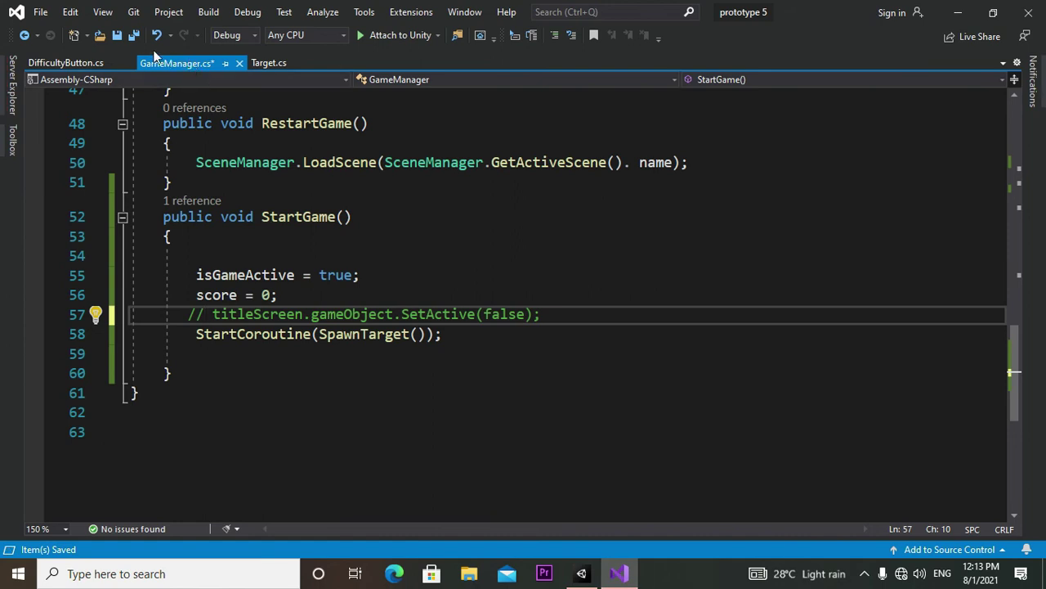
left_click(124, 37)
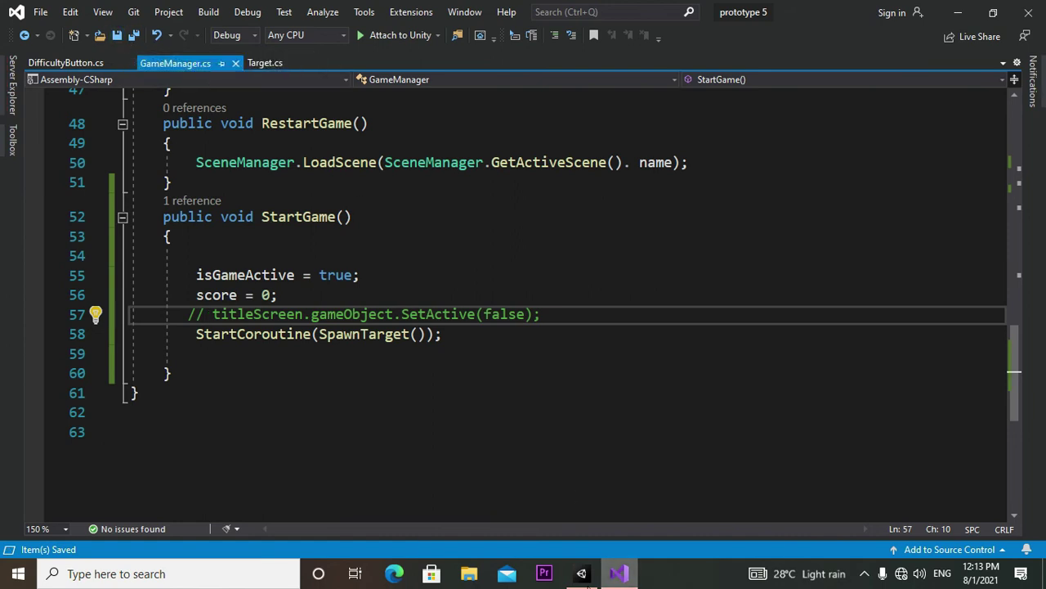
- Playtest on easy to confirm the title screen stays visible while crates spawn
left_click(581, 573)
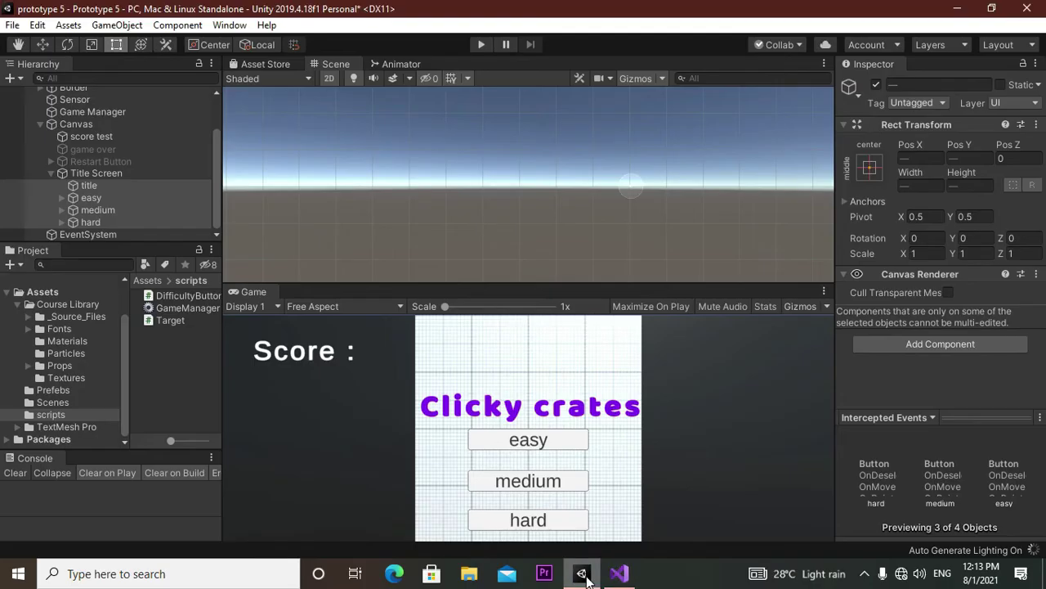
left_click(481, 49)
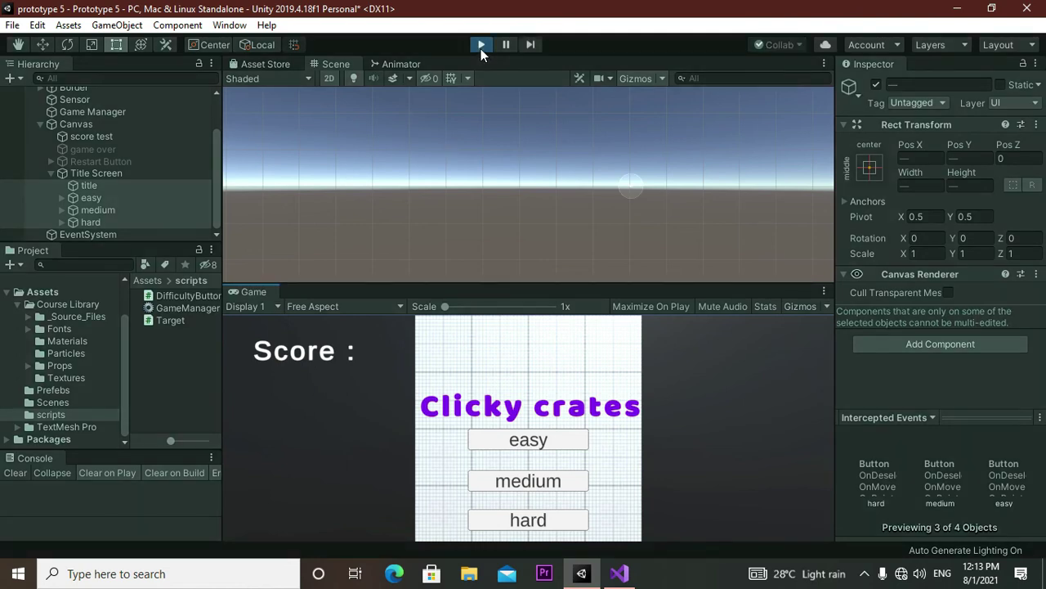
left_click(532, 441)
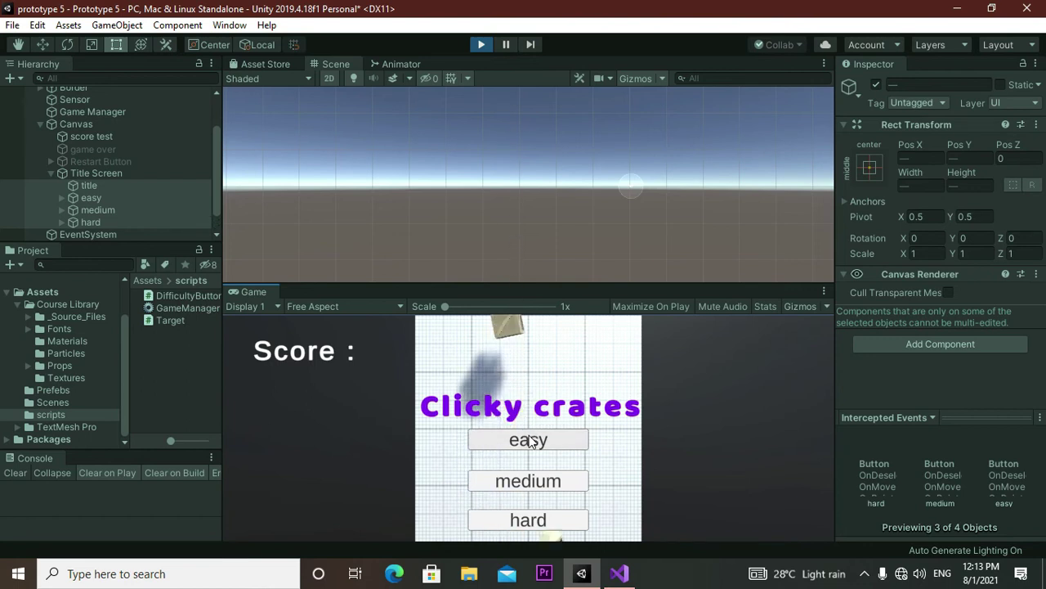
left_click(488, 43)
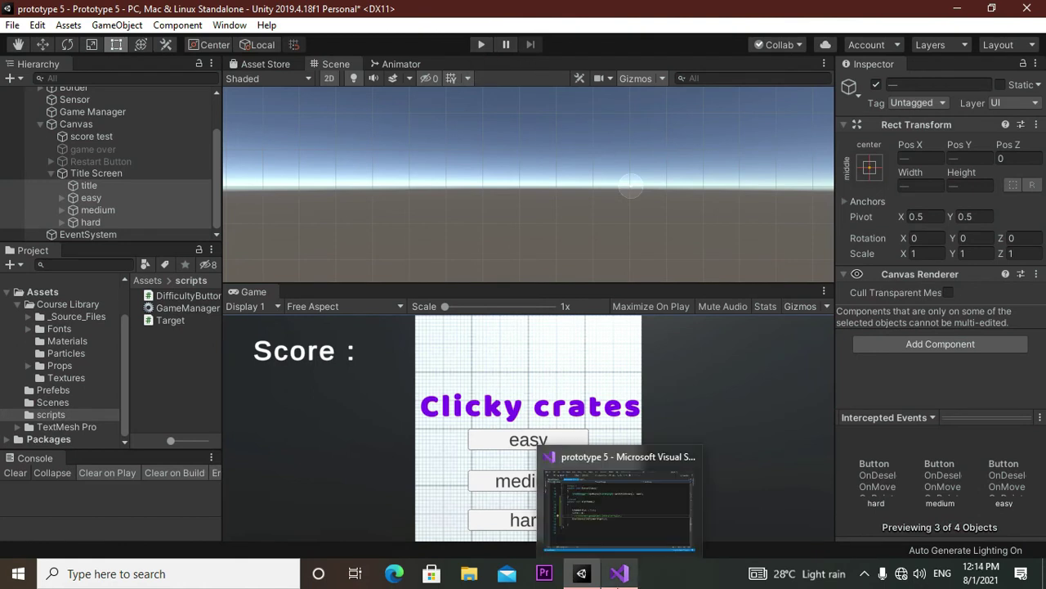
left_click(619, 576)
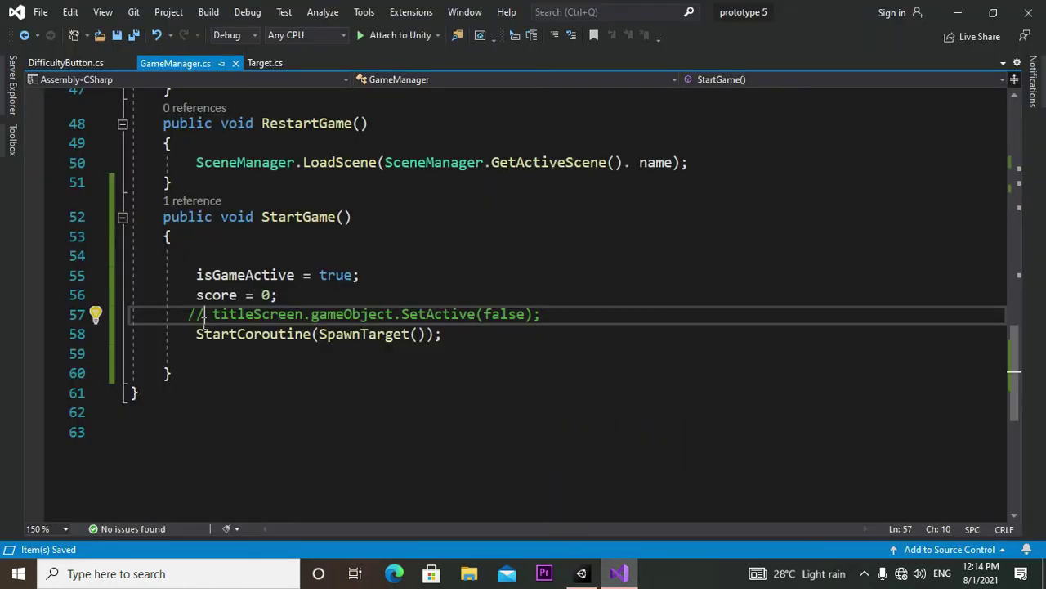
- Uncomment the titleScreen line in StartGame and save GameManager.cs
key("BackSpace")
key("BackSpace")
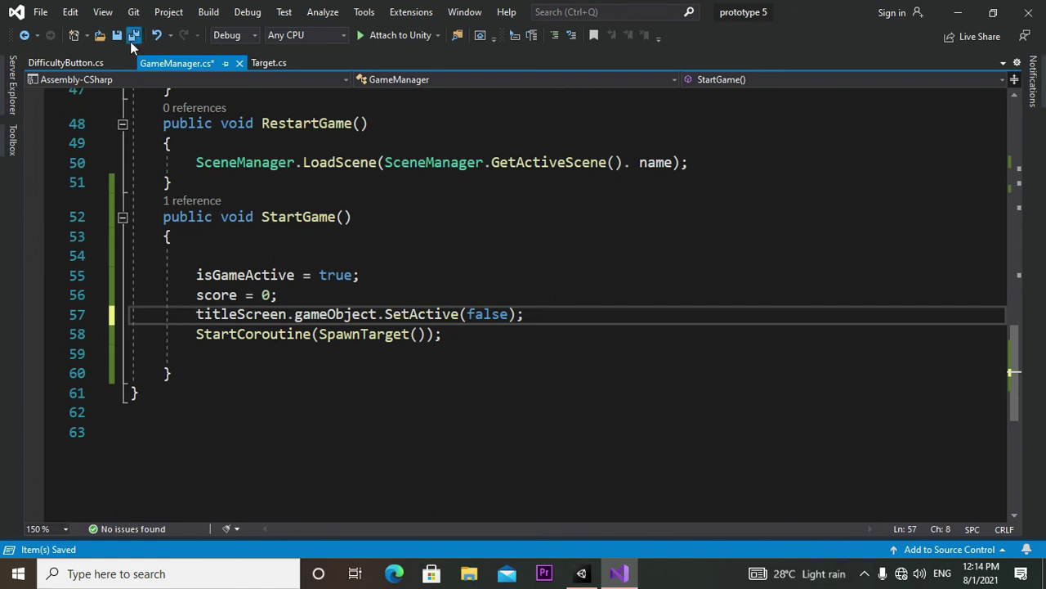
left_click(130, 42)
left_click(582, 577)
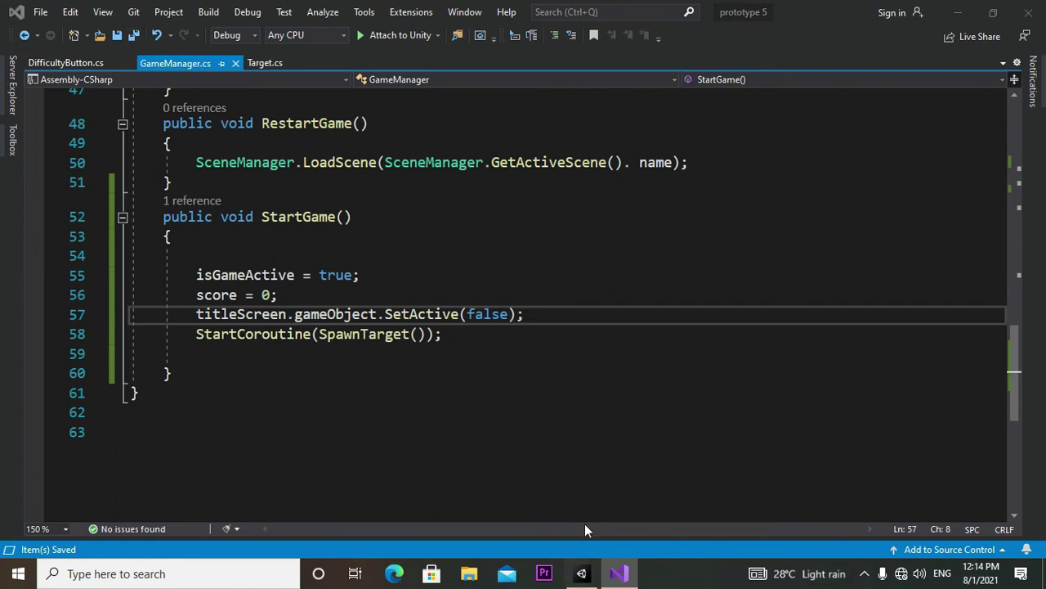
left_click(582, 576)
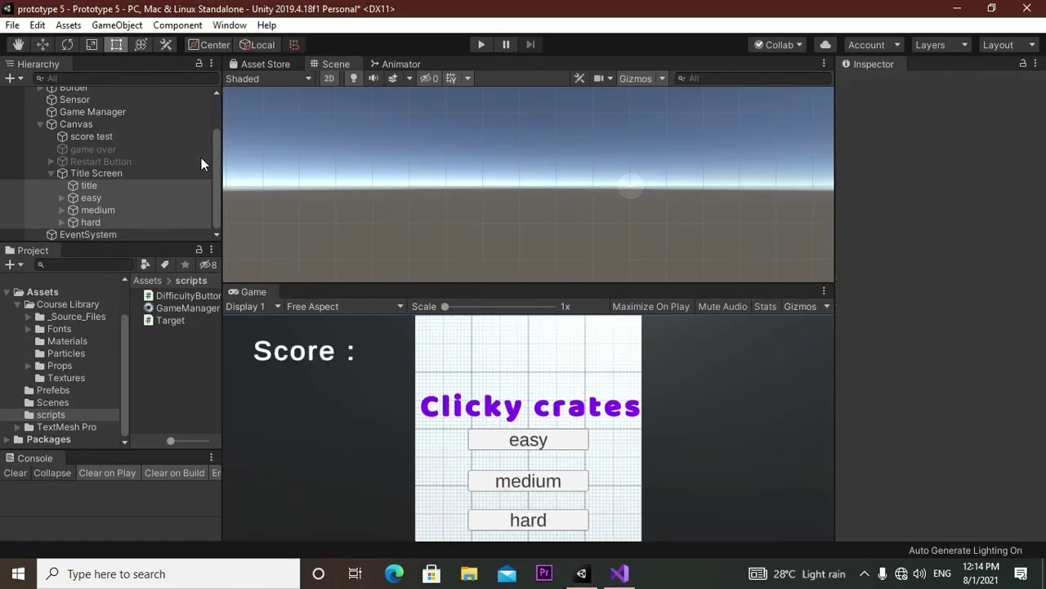
- Assign the Title Screen object to the Game Manager's Title Screen slot and enter Play mode
left_click(94, 114)
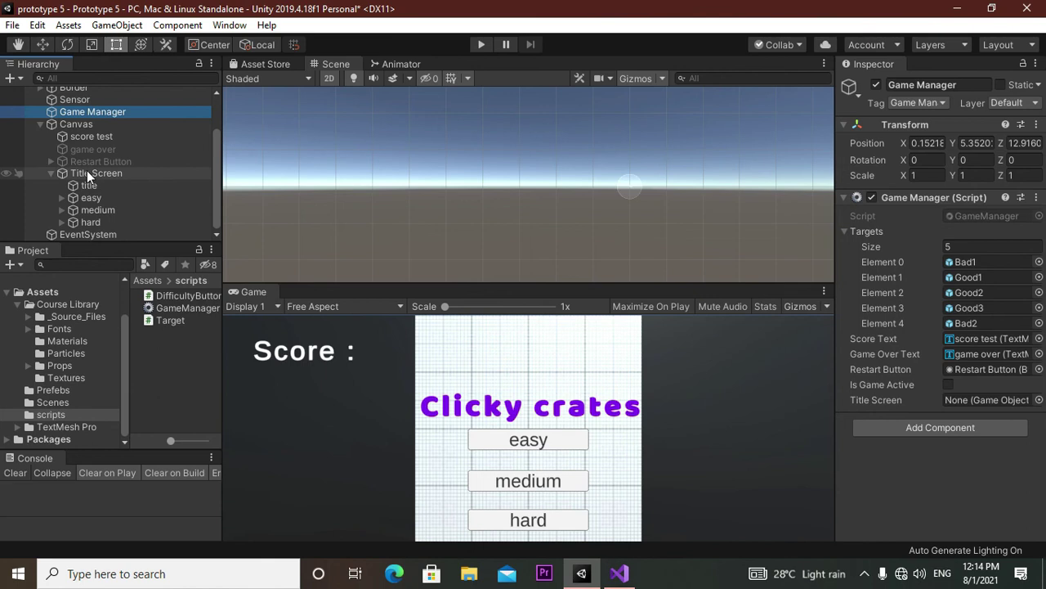
mouse_move(87, 172)
left_mouse_down()
mouse_move(471, 233)
mouse_move(968, 399)
left_mouse_up()
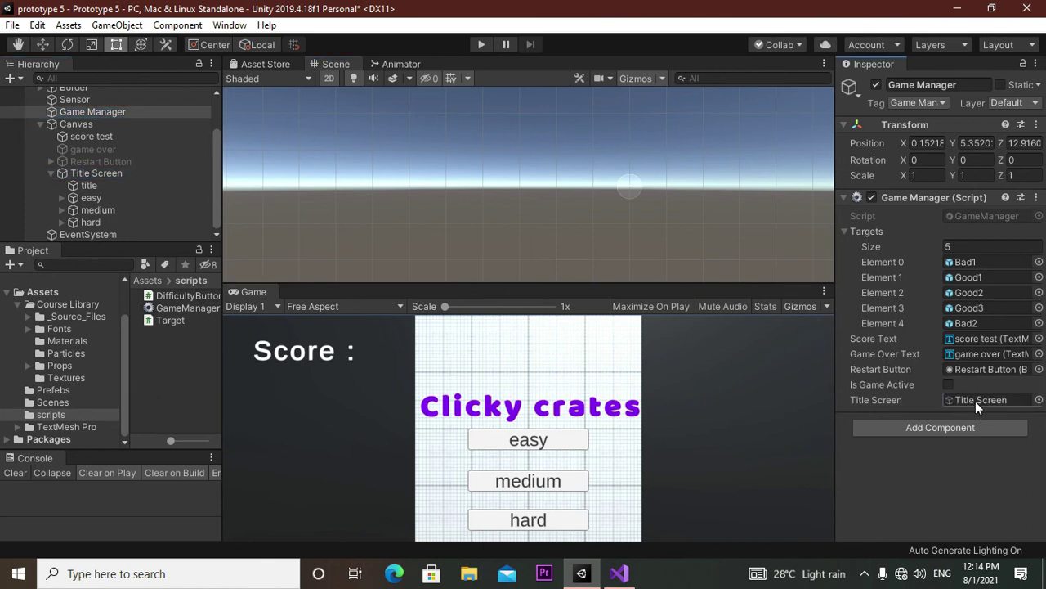
left_click(51, 175)
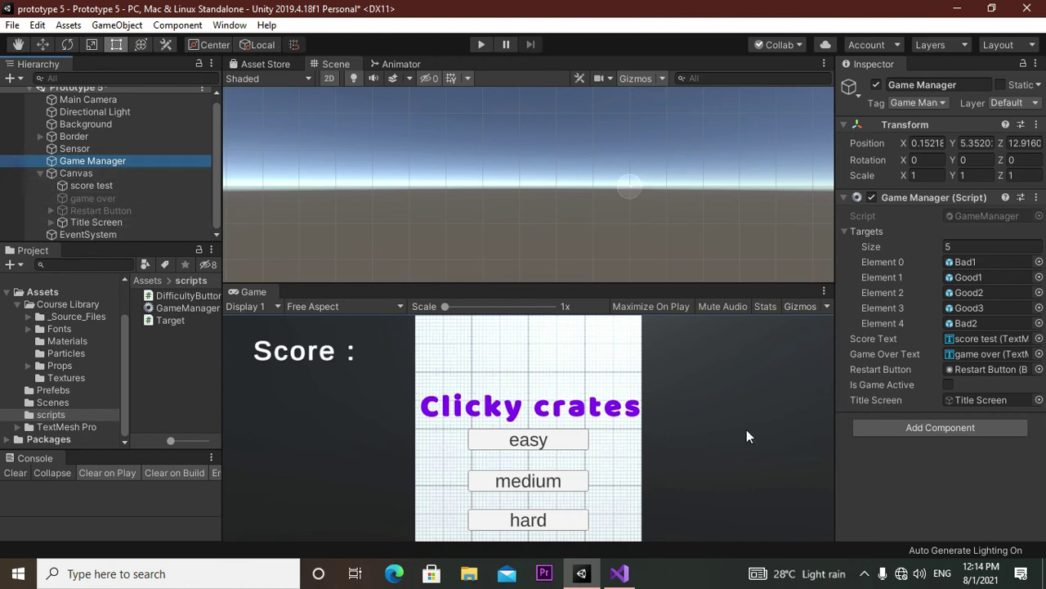
left_click(480, 47)
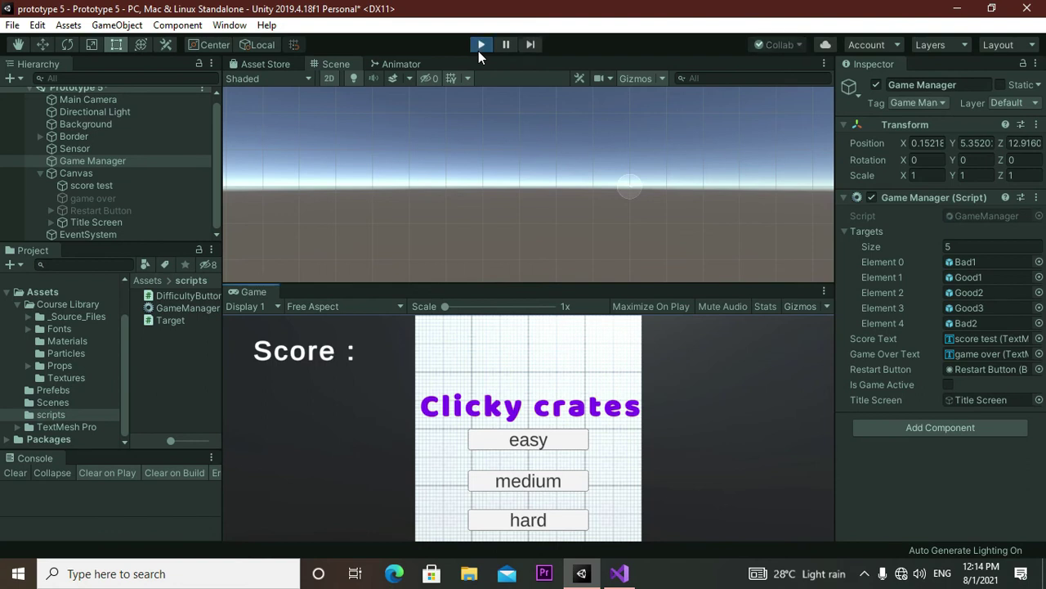
- Start an easy game, destroy four crates, then hit a bad target and restart
left_click(546, 443)
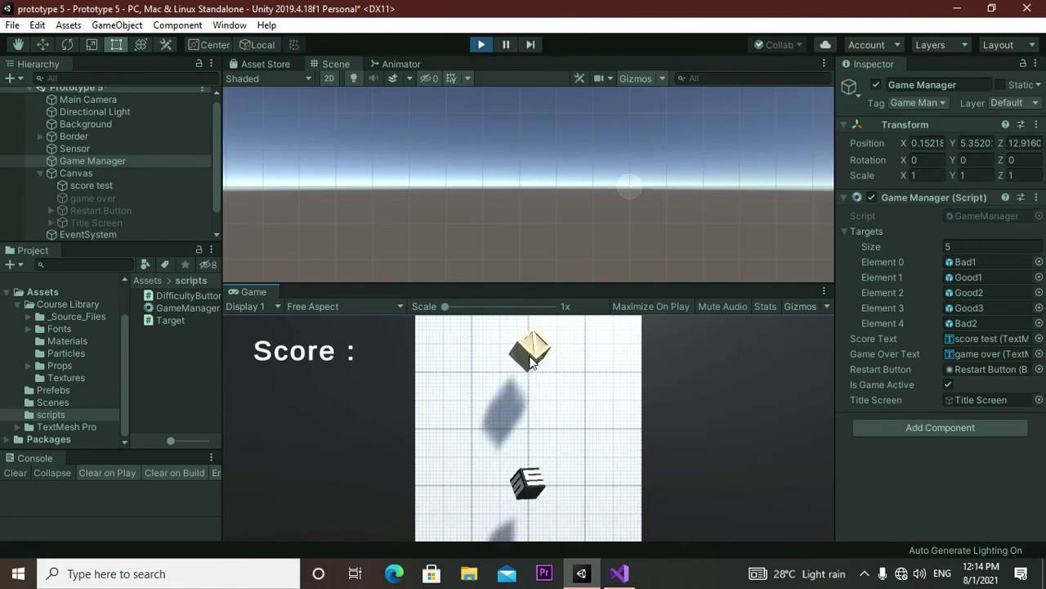
left_click(535, 392)
left_click(479, 397)
left_click(525, 421)
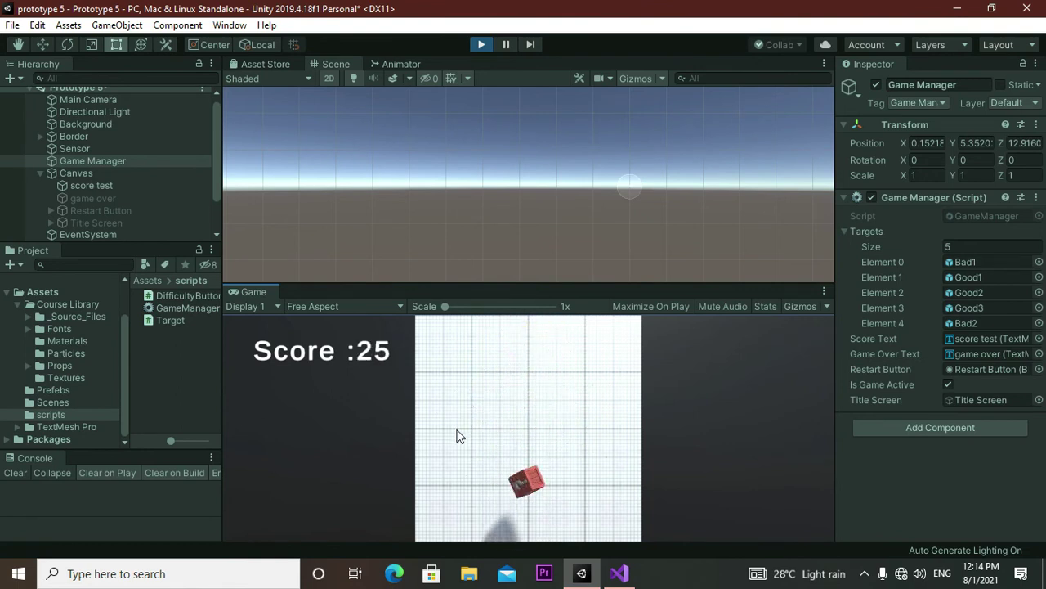
left_click(519, 380)
left_click(470, 392)
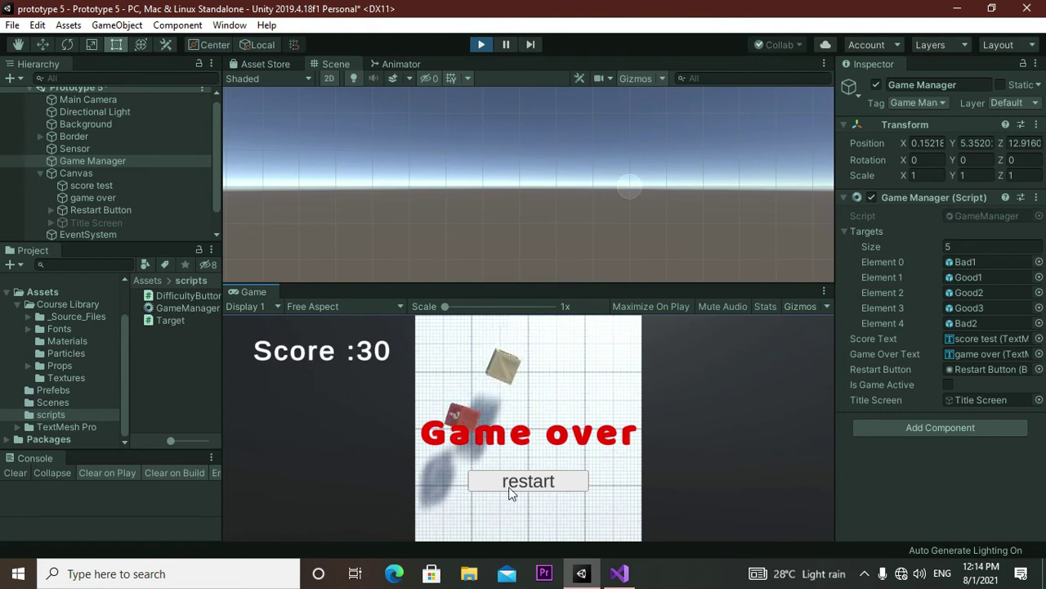
left_click(546, 488)
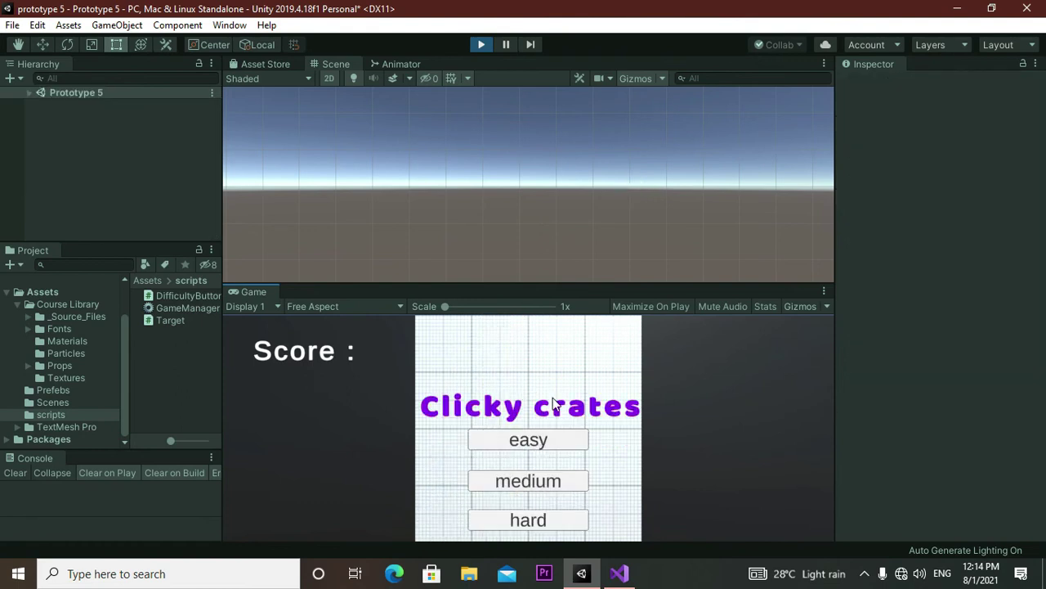
- Play another round destroying crates and red targets until a bad target ends it, then restart
left_click(522, 482)
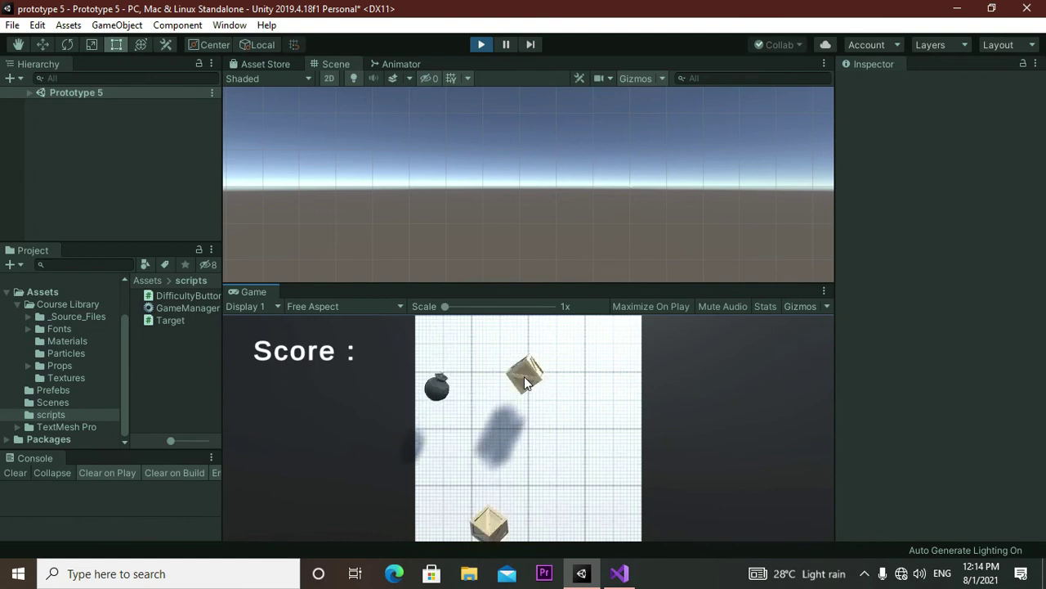
left_click(525, 376)
left_click(490, 368)
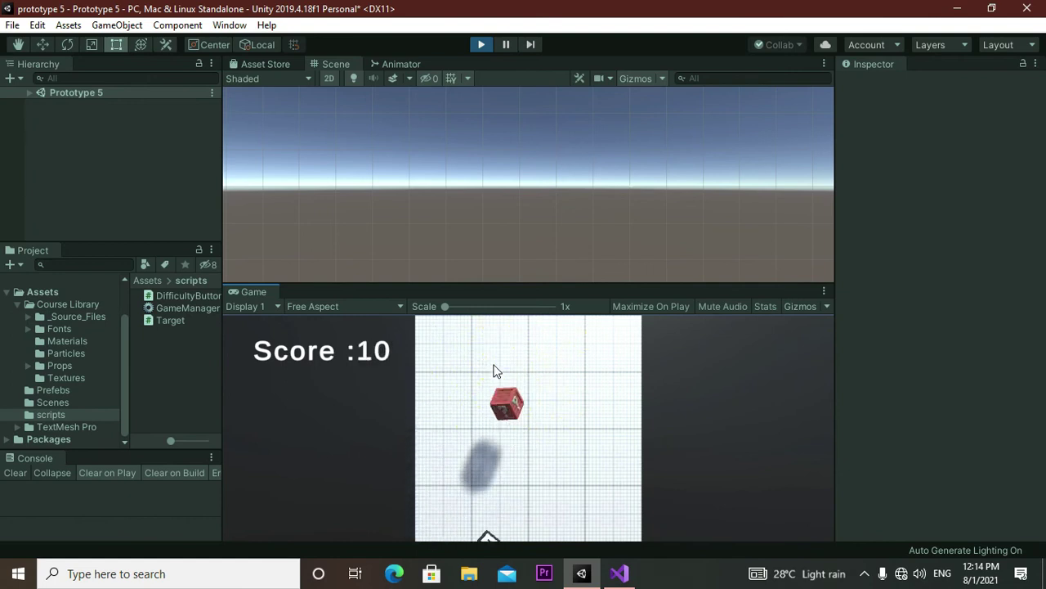
left_click(505, 408)
left_click(486, 417)
left_click(463, 420)
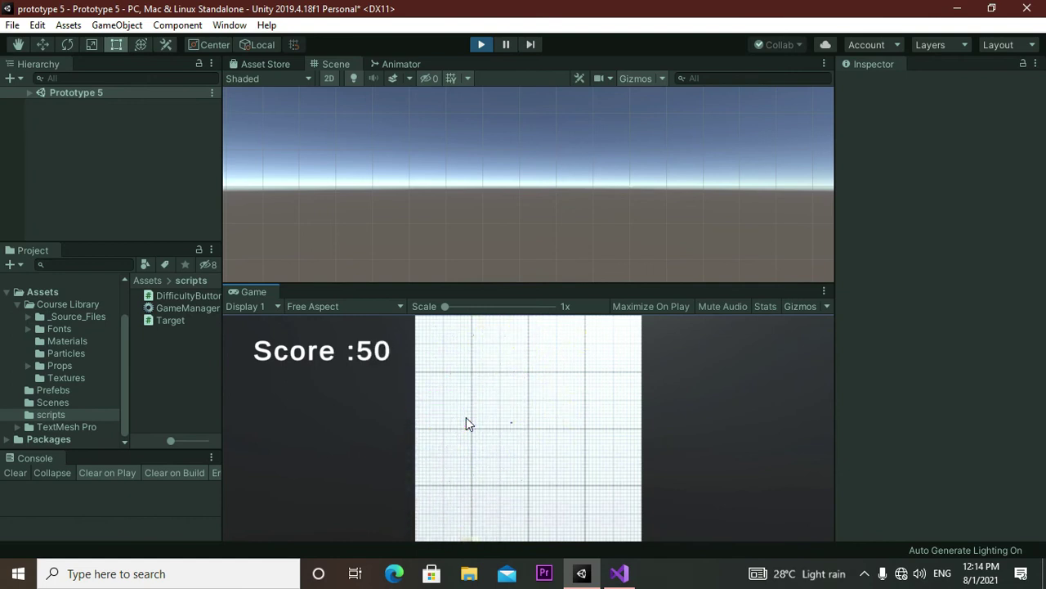
left_click(472, 432)
left_click(535, 481)
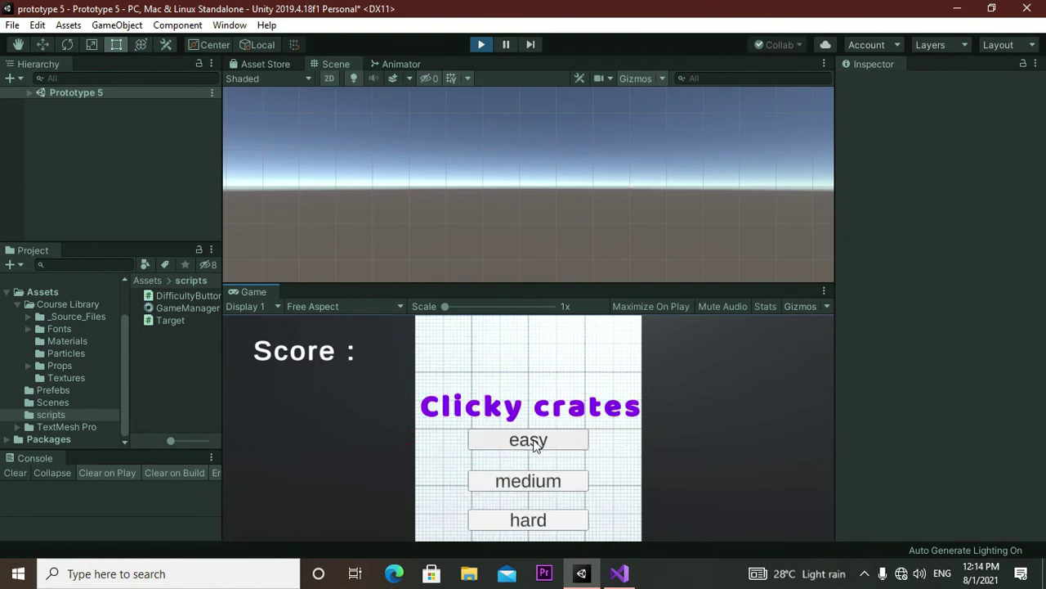
- Play two short rounds that end quickly on a bomb or bad target, restarting after each
left_click(533, 446)
left_click(461, 424)
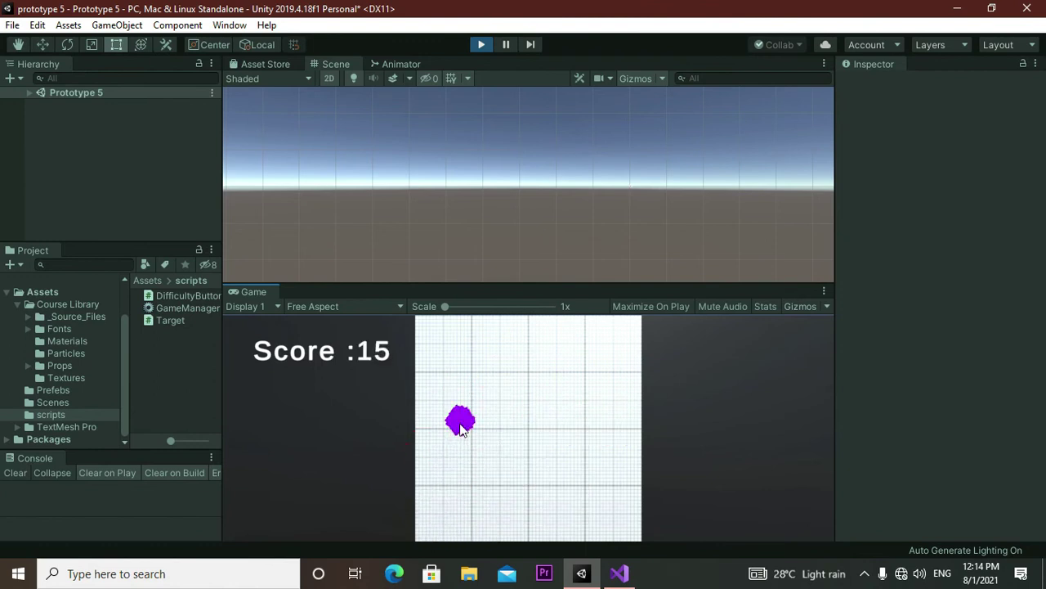
left_click(506, 409)
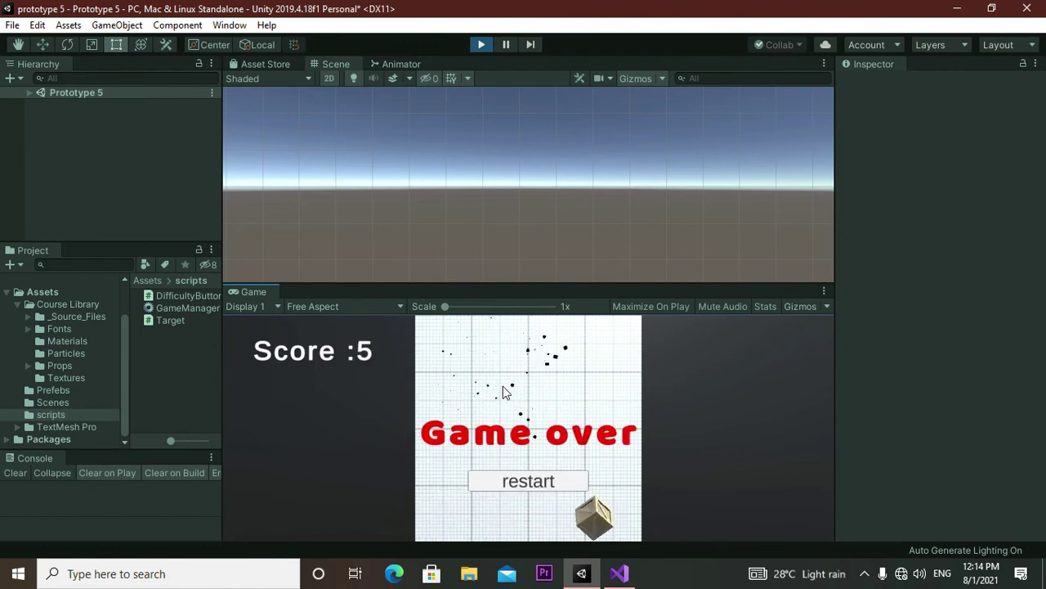
left_click(530, 481)
left_click(545, 476)
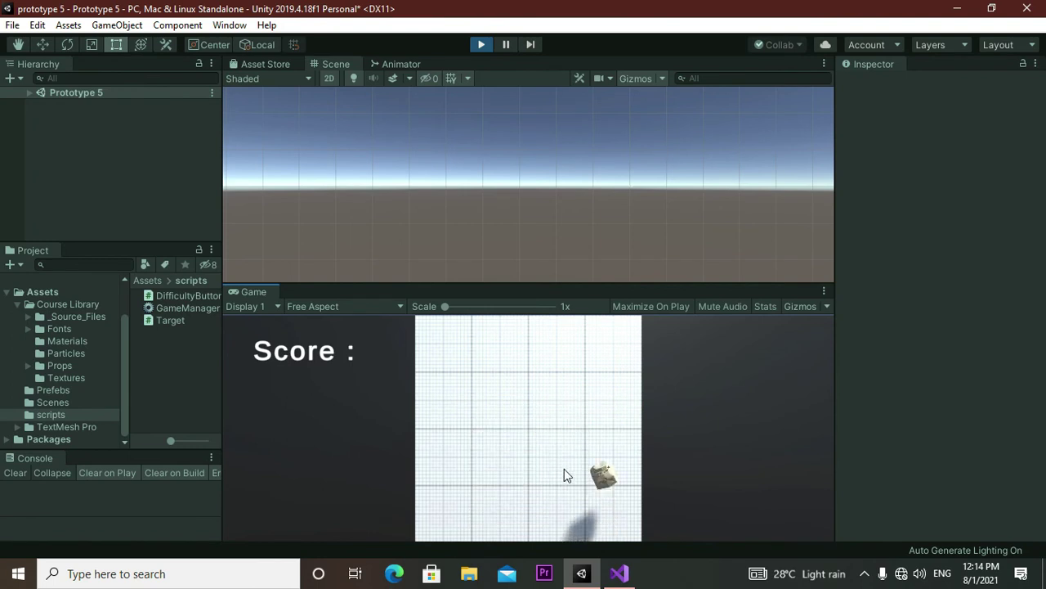
left_click(607, 359)
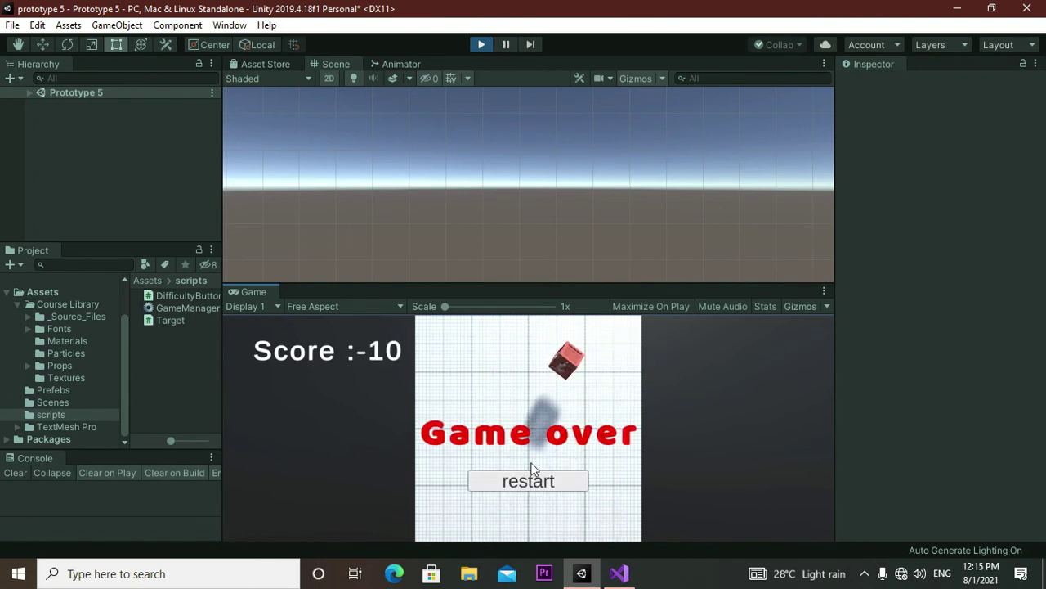
left_click(547, 479)
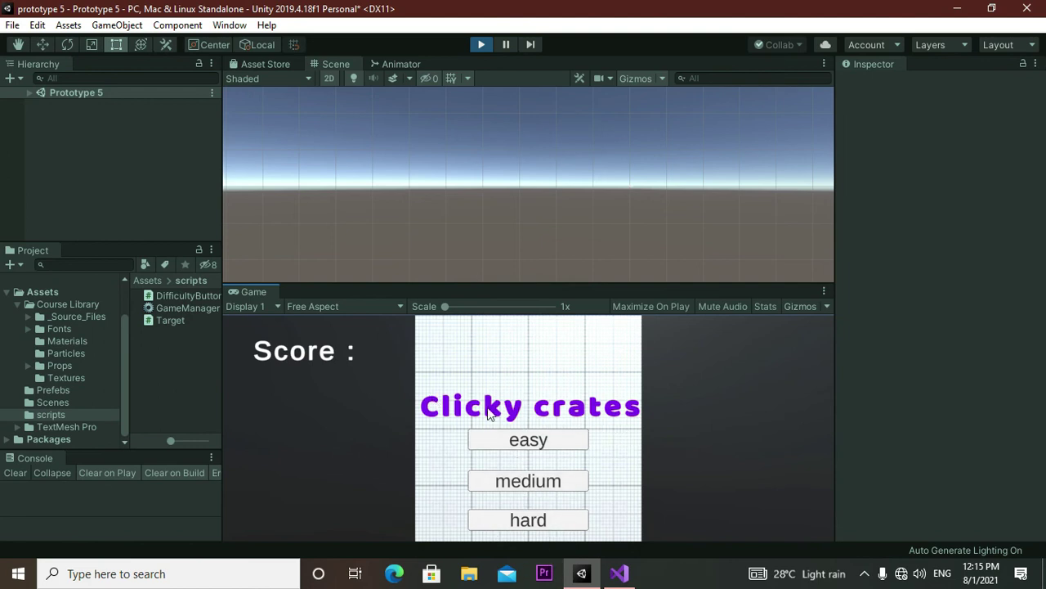
- Play a medium game destroying five rising targets to reach score 55, then stop Play mode
left_click(491, 479)
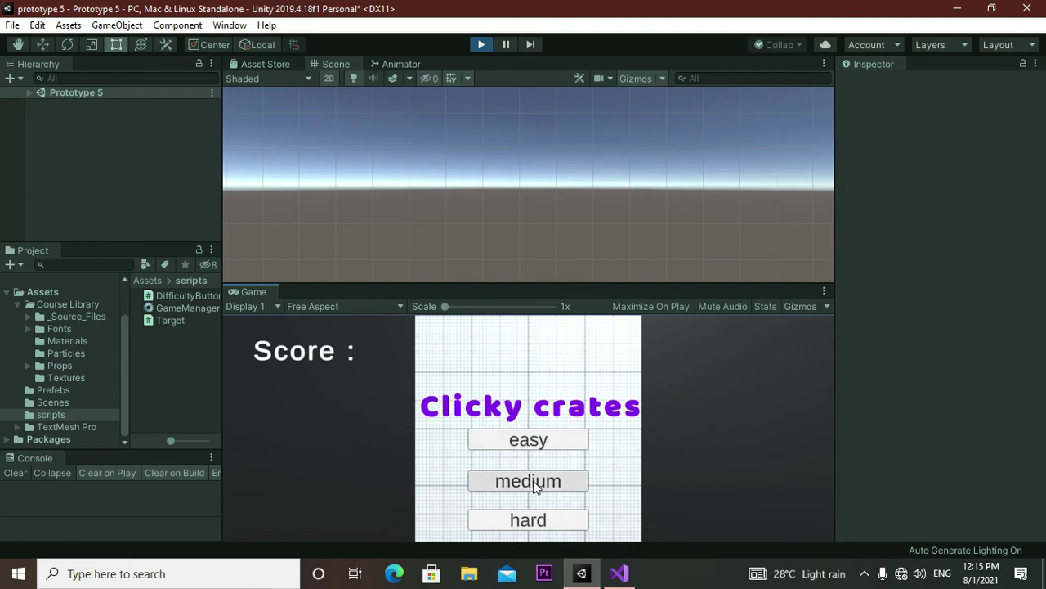
left_click(489, 365)
left_click(537, 399)
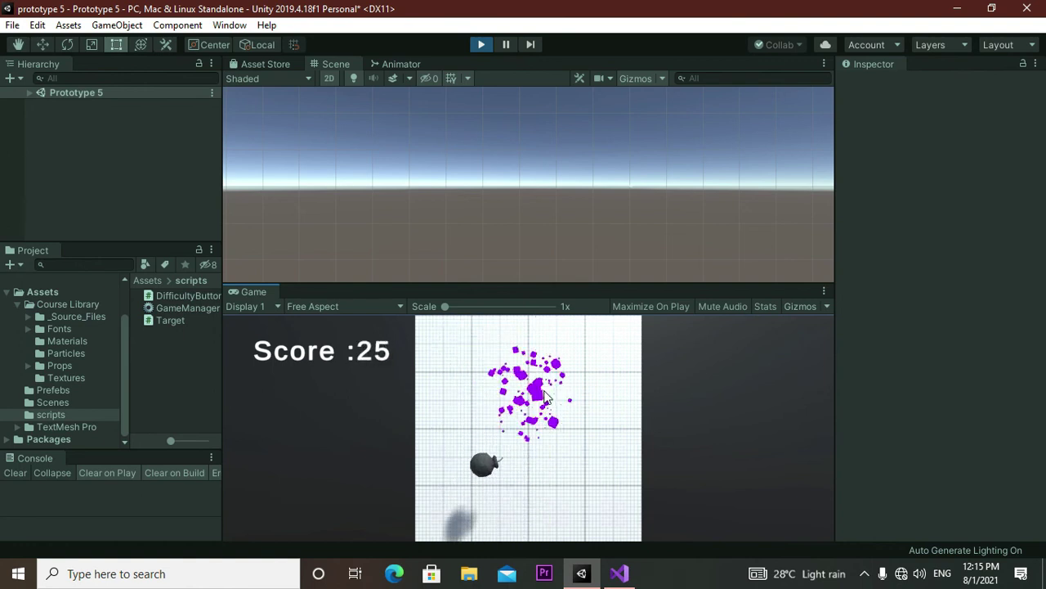
left_click(508, 430)
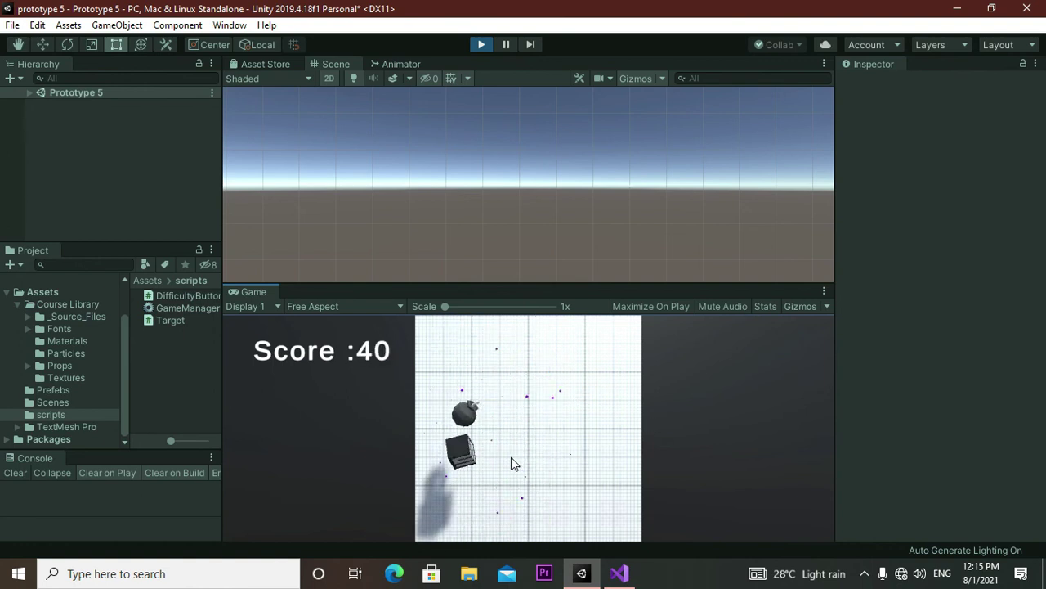
left_click(439, 444)
left_click(556, 342)
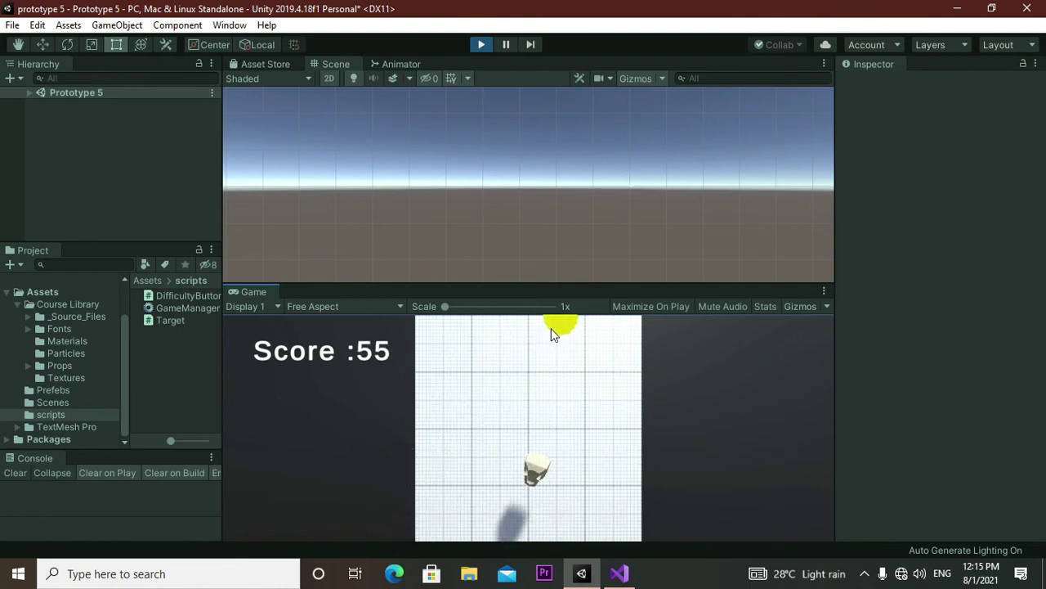
left_click(484, 44)
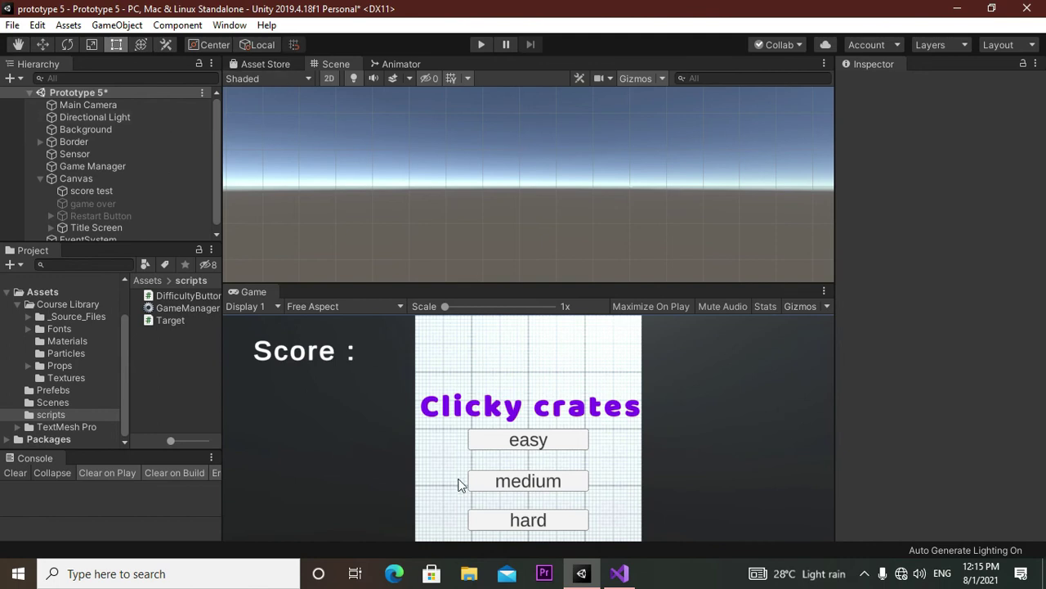
- Declare 'public int difficulty;' at the top of the DifficultyButton class and save the script
left_click(612, 572)
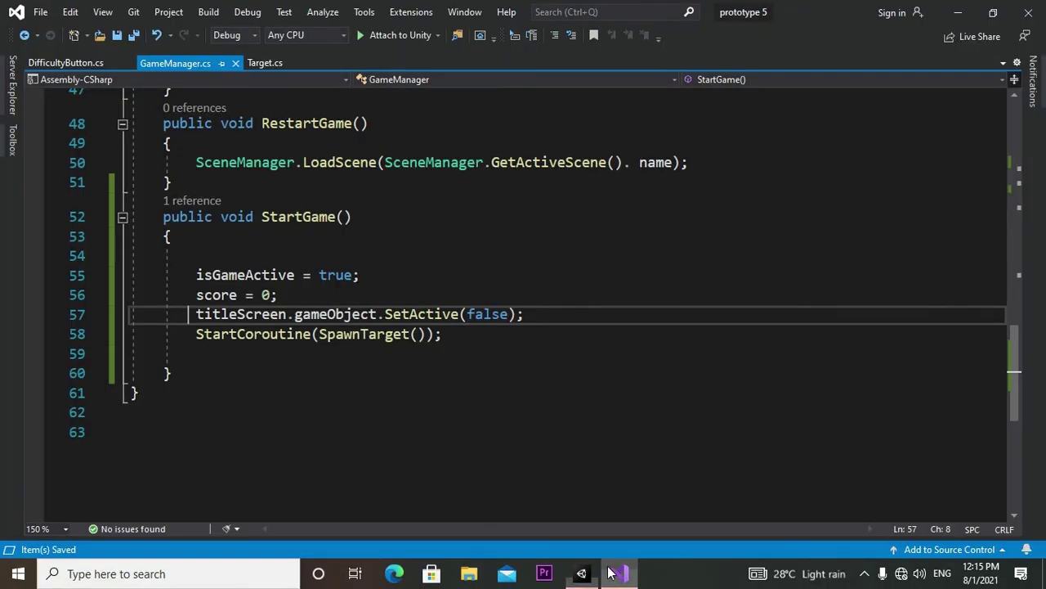
left_click(61, 63)
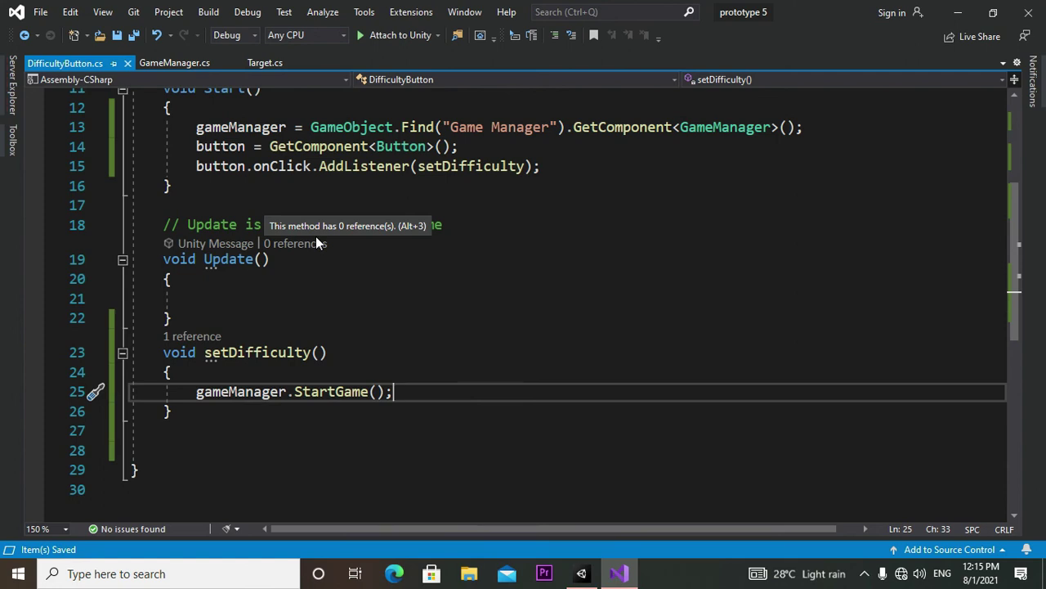
scroll(377, 300, "up", 4)
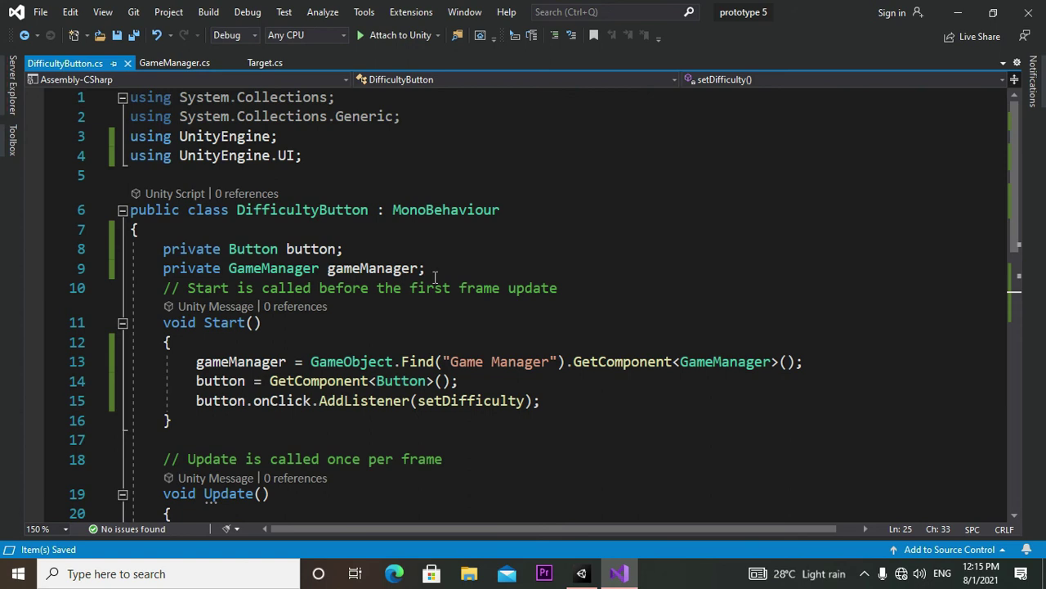
left_click(223, 248)
key("Up")
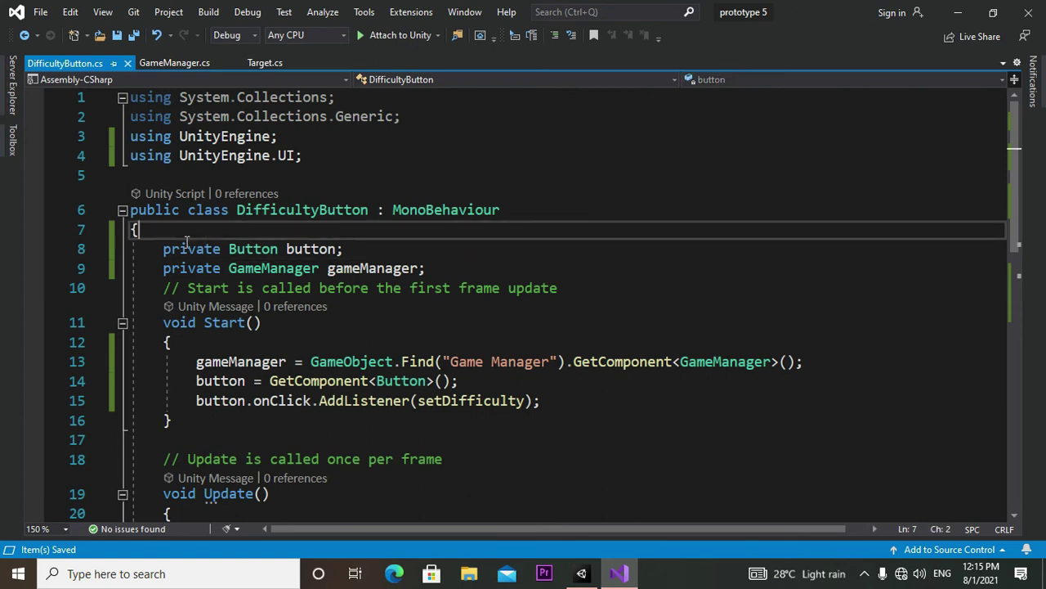
key("Return")
type("pub")
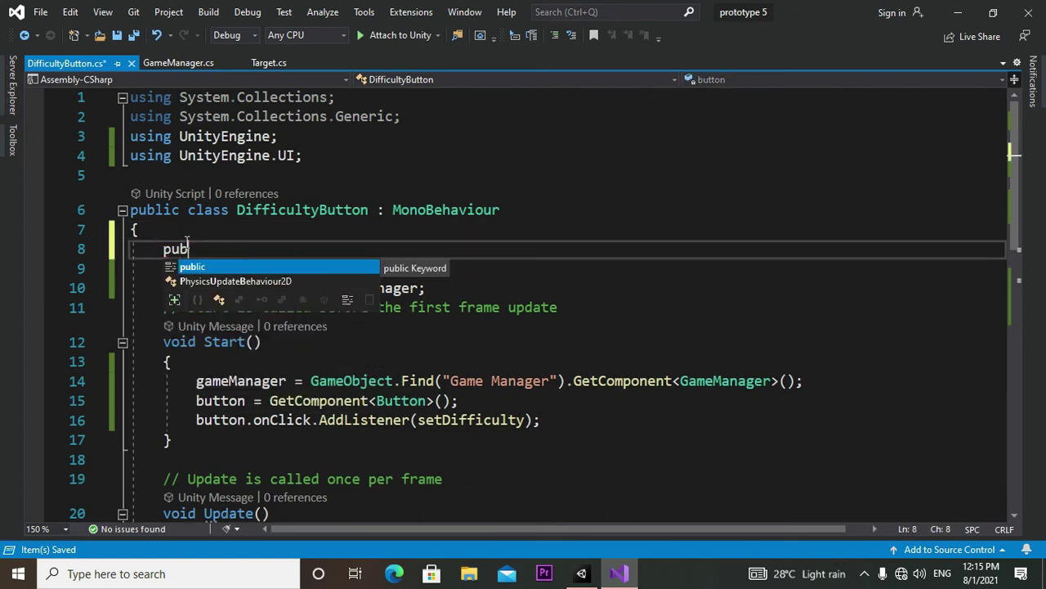
type("lic")
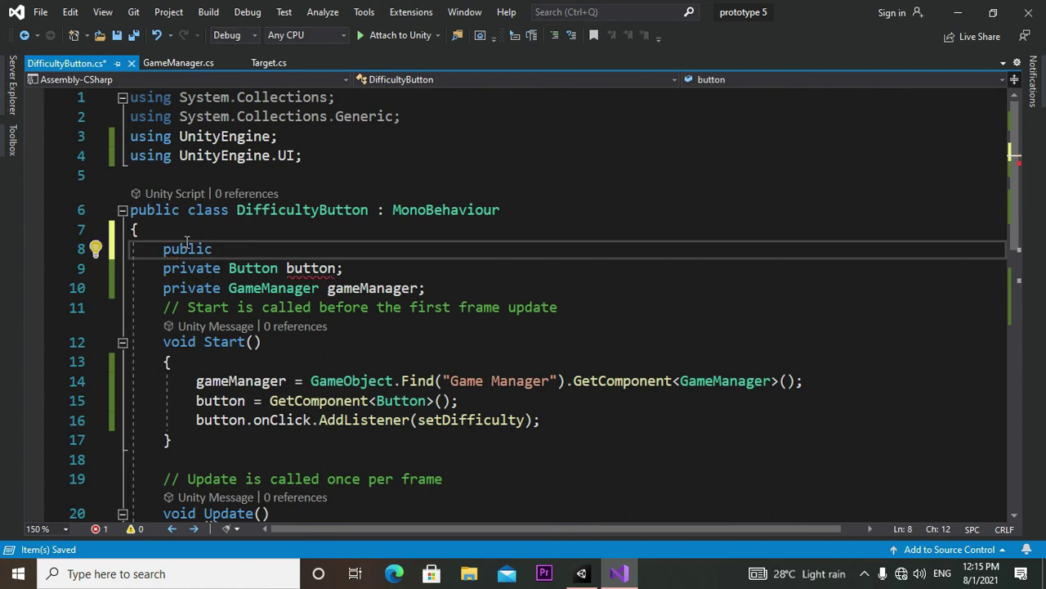
type("int")
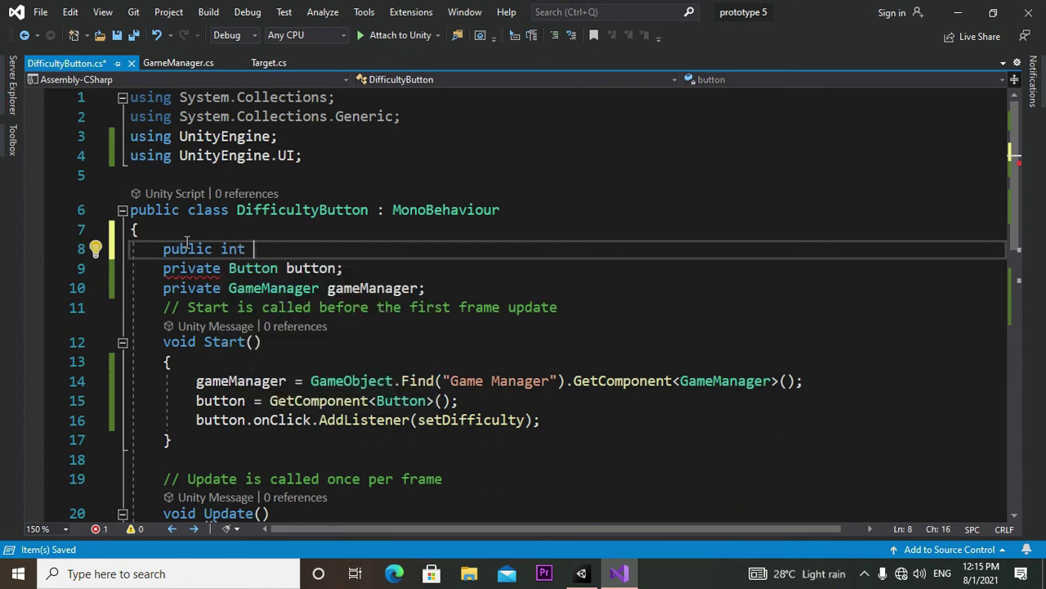
type("d")
type("iffi")
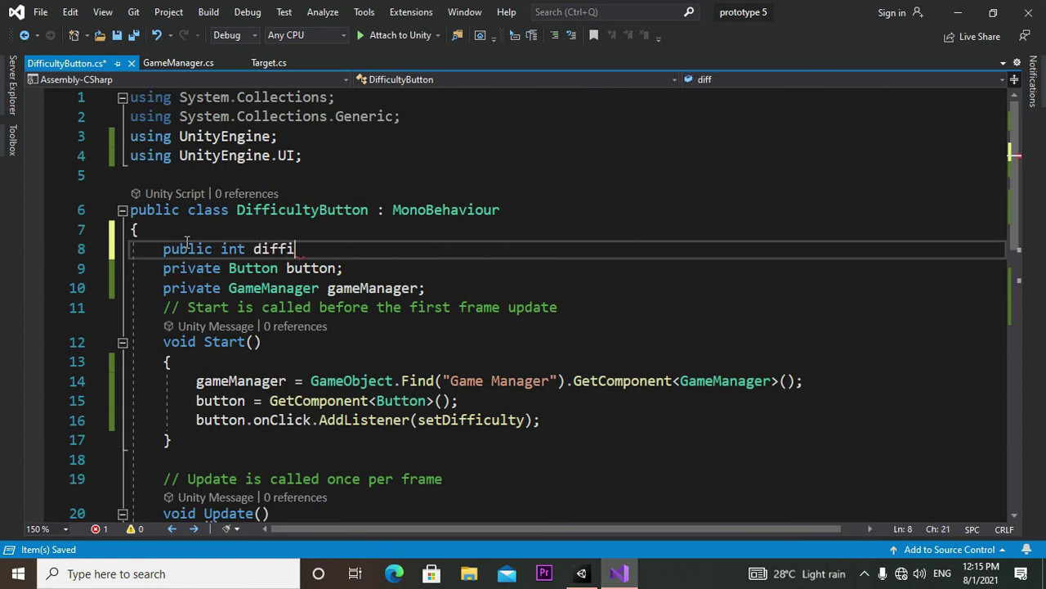
type("culty")
type(";")
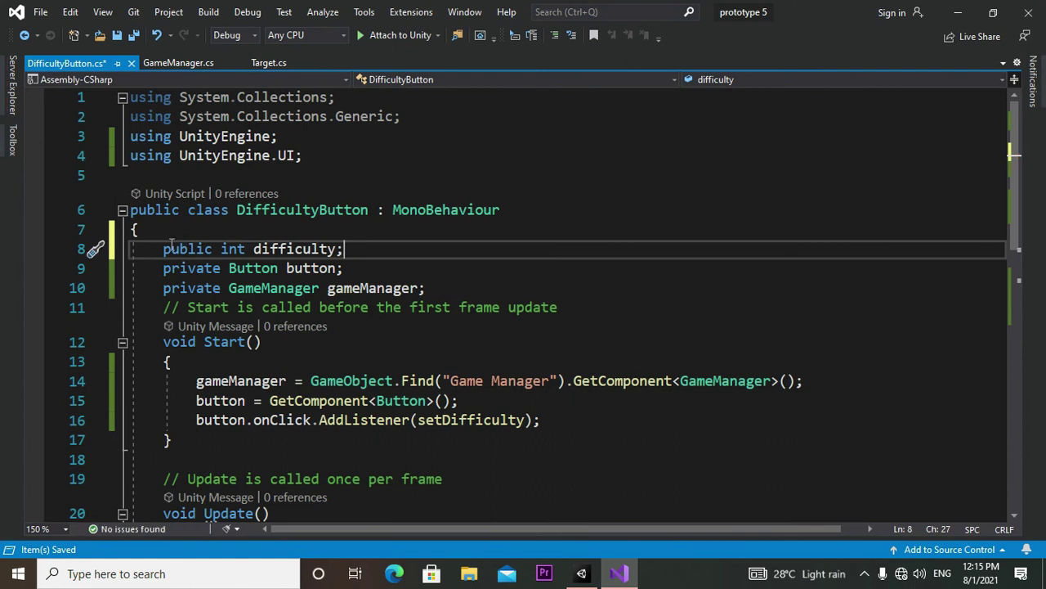
left_click(132, 35)
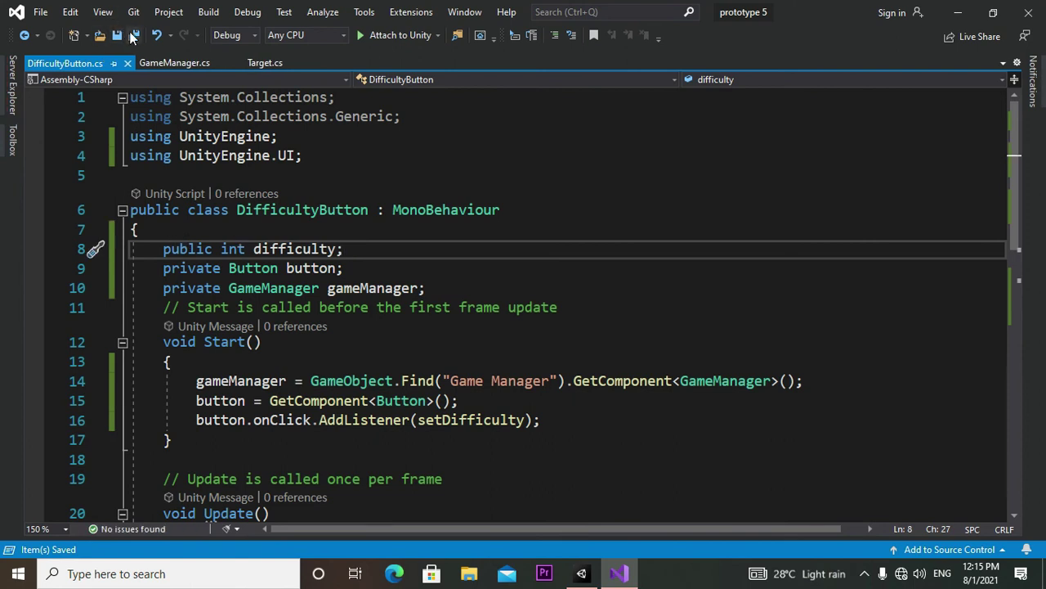
left_click(583, 575)
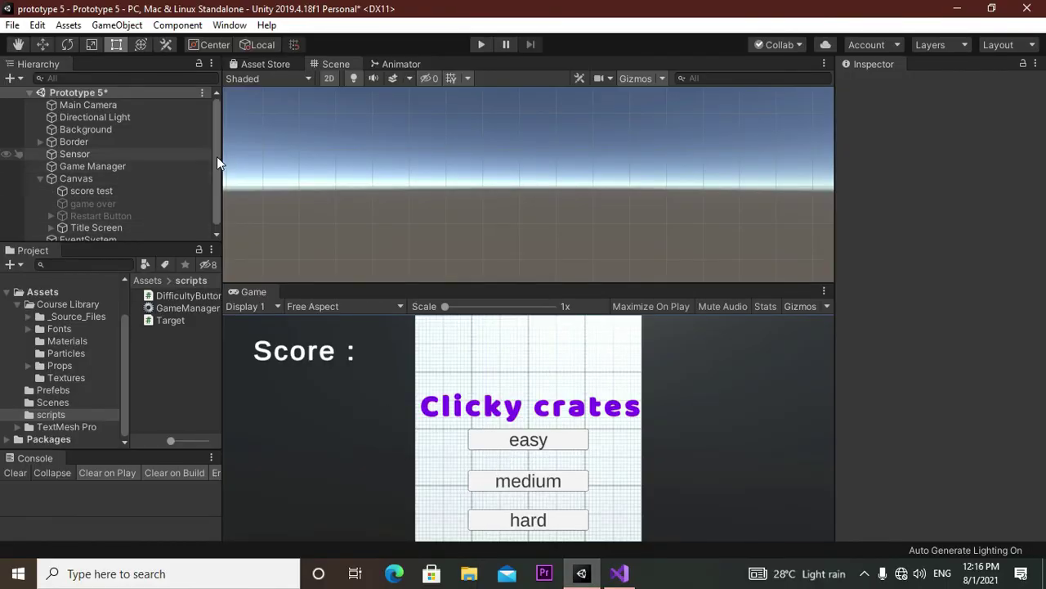
scroll(217, 157, "down", 1)
- Expand Title Screen, check the easy and medium buttons, and set the hard button's Difficulty to 3
left_click(70, 221)
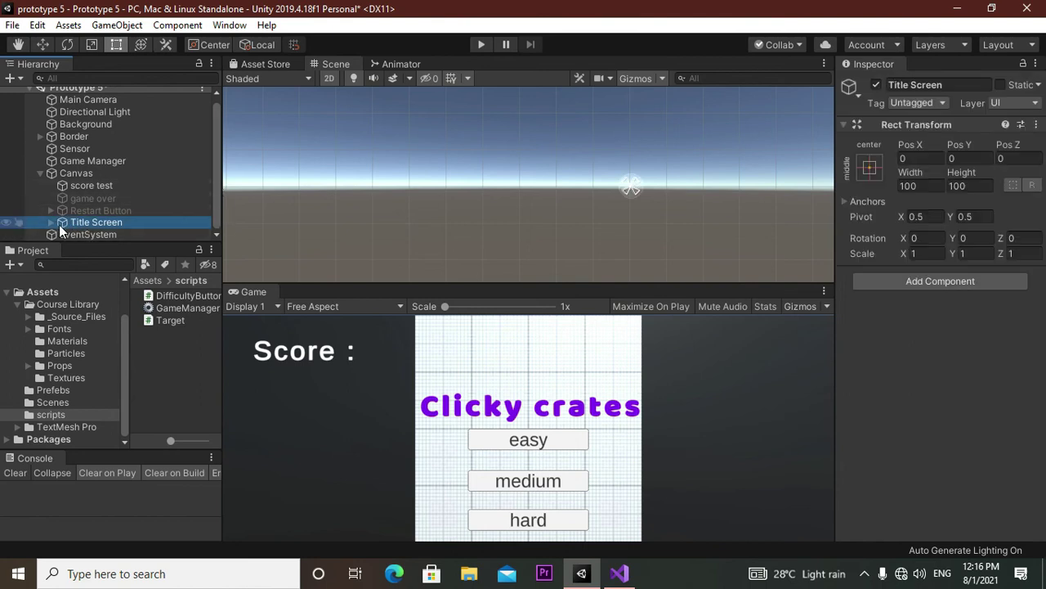
left_click(51, 222)
left_click_drag(216, 127, 217, 169)
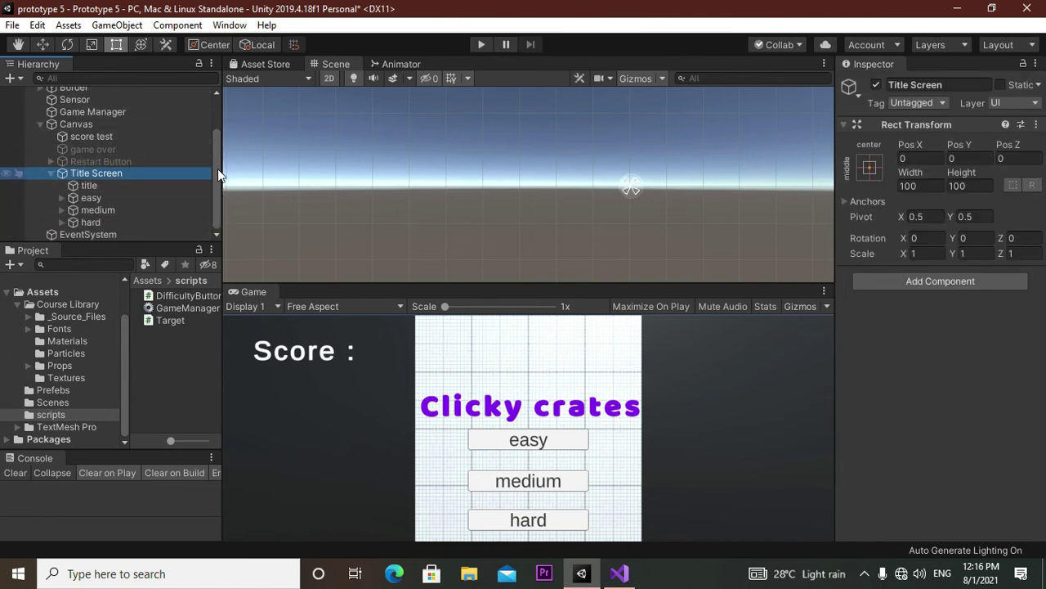
left_click(114, 198)
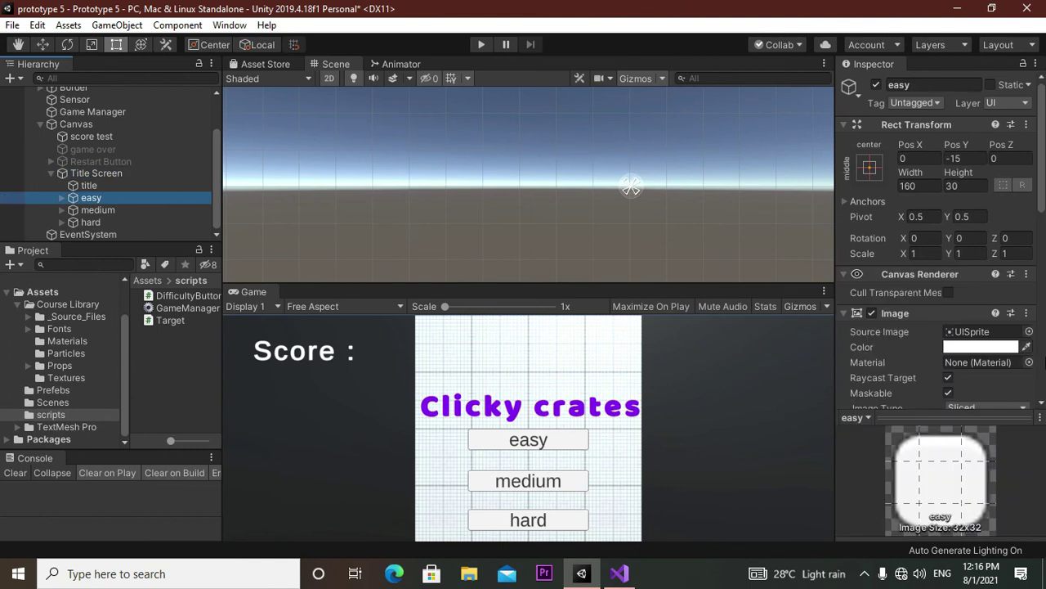
left_click_drag(1043, 200, 1043, 384)
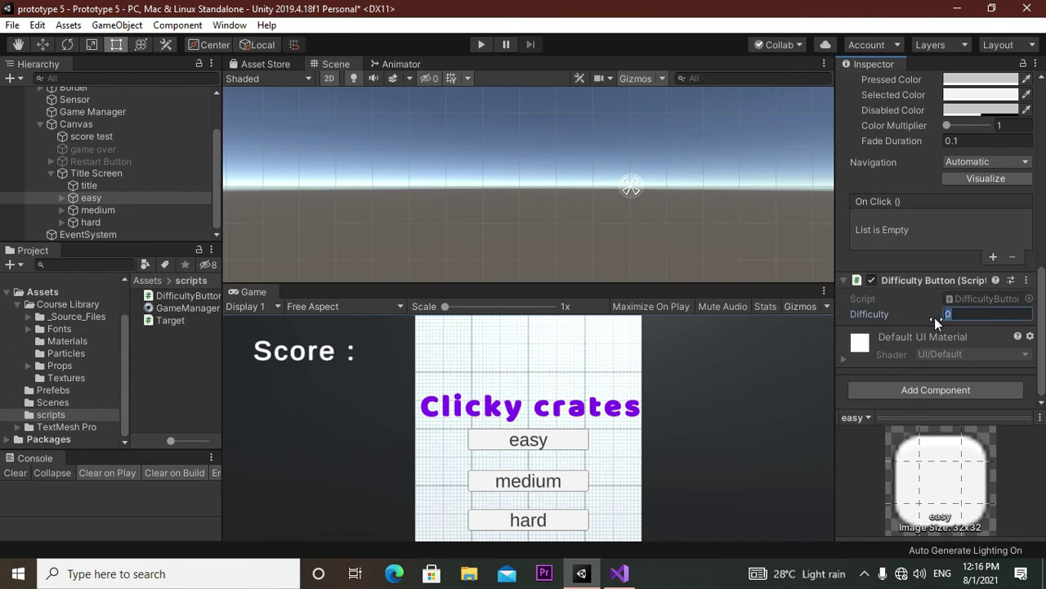
left_click(83, 206)
left_click(983, 315)
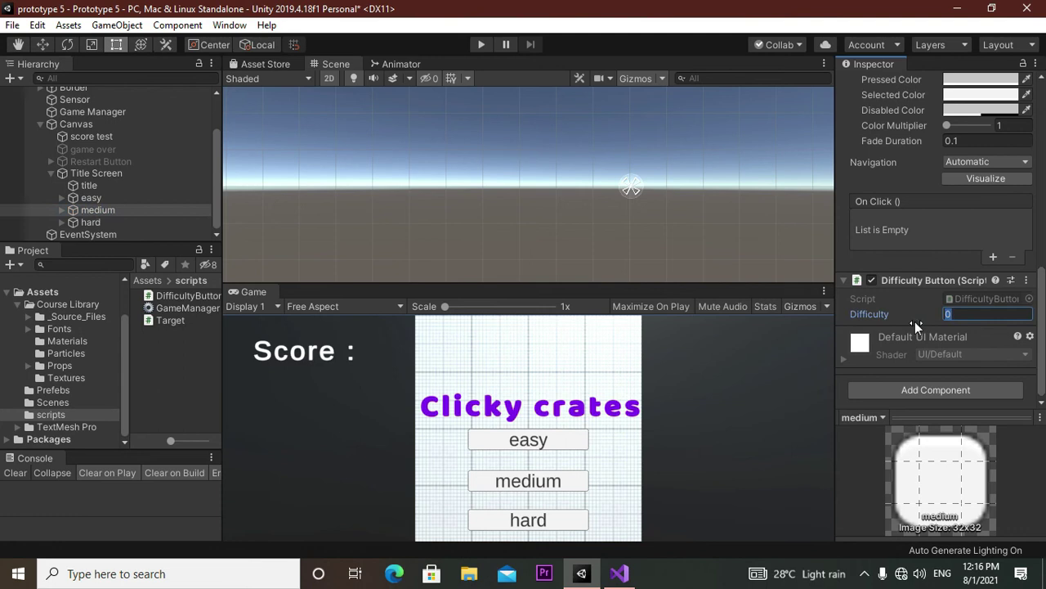
type("2")
left_click(123, 223)
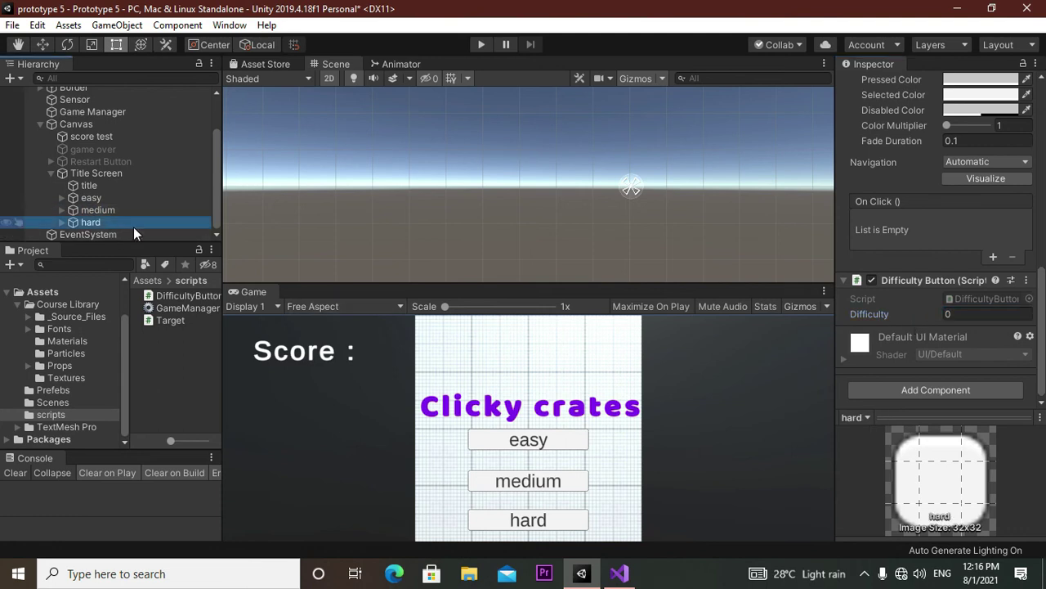
left_click(948, 314)
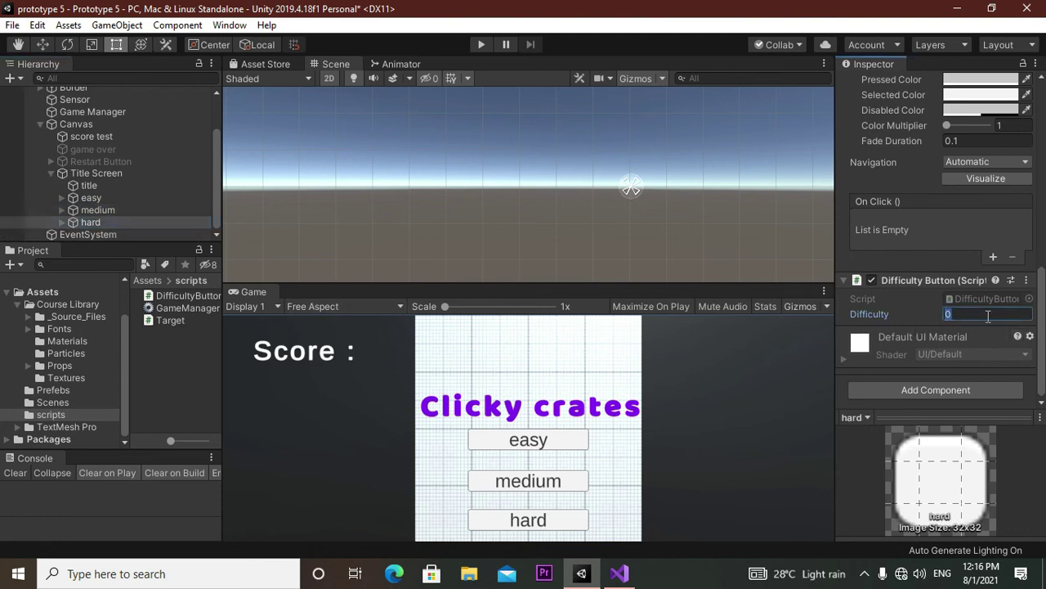
type("3")
left_click(618, 573)
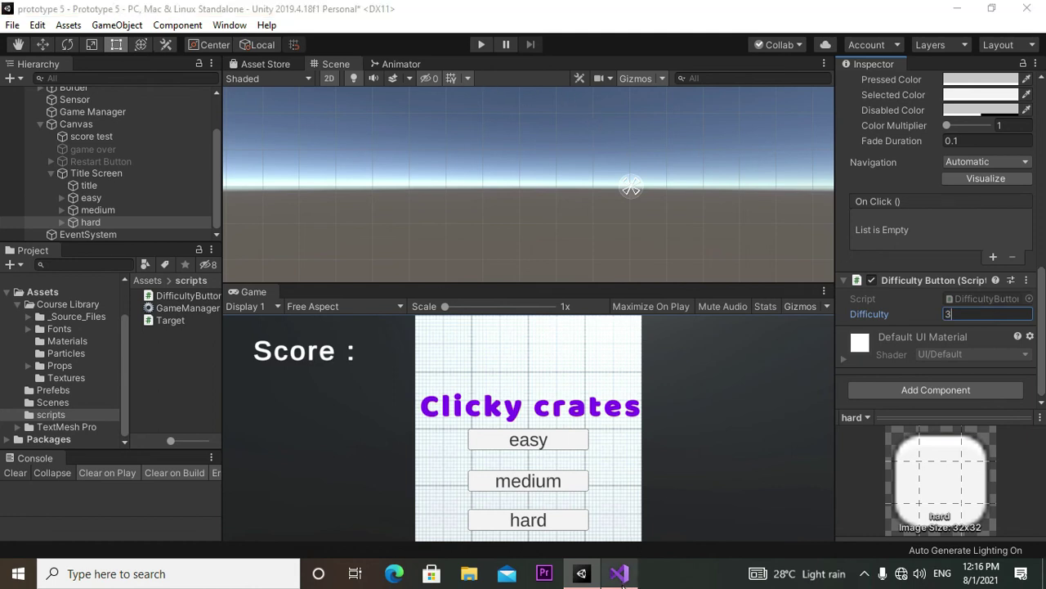
- Add an int difficulty parameter to StartGame in GameManager.cs
left_click(165, 65)
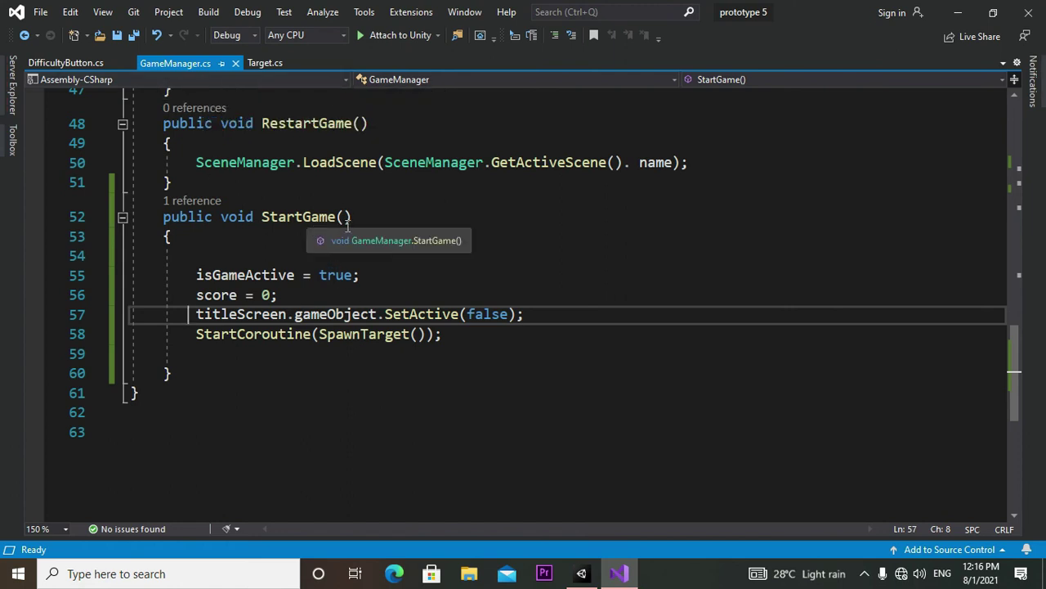
left_click(352, 222)
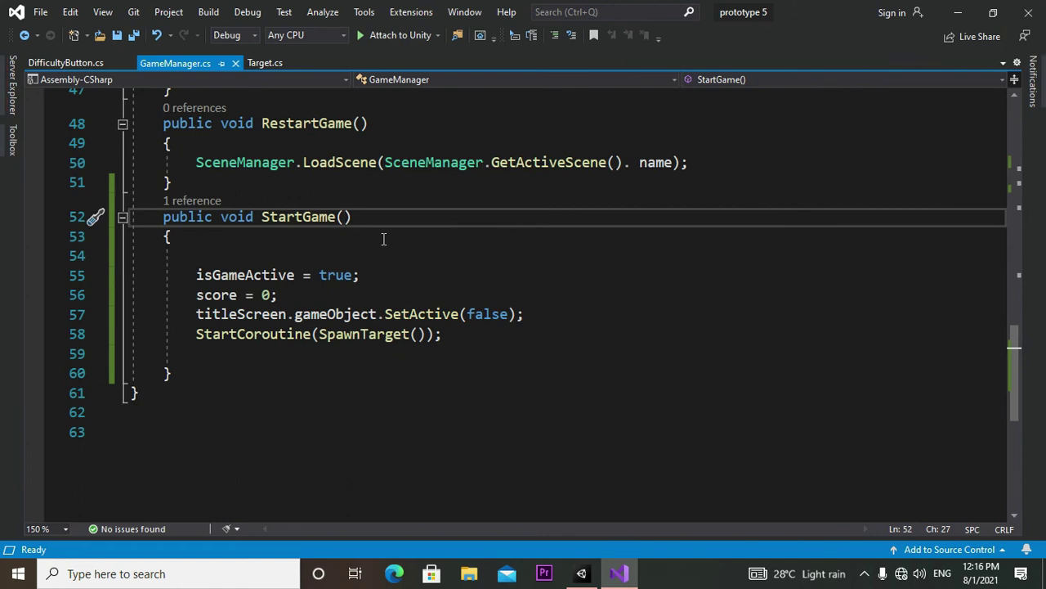
type("int ")
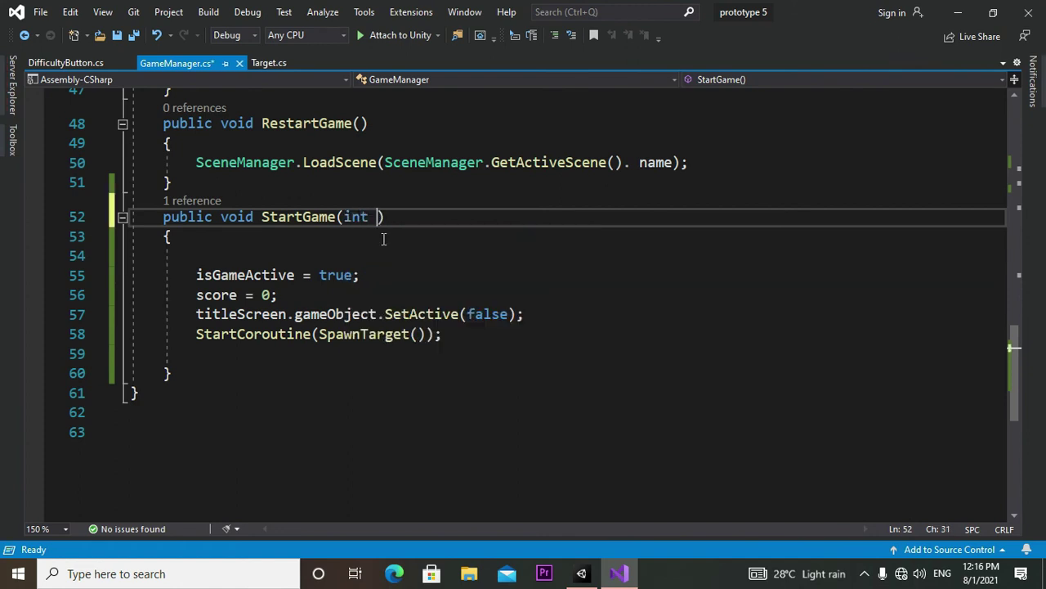
type("diff")
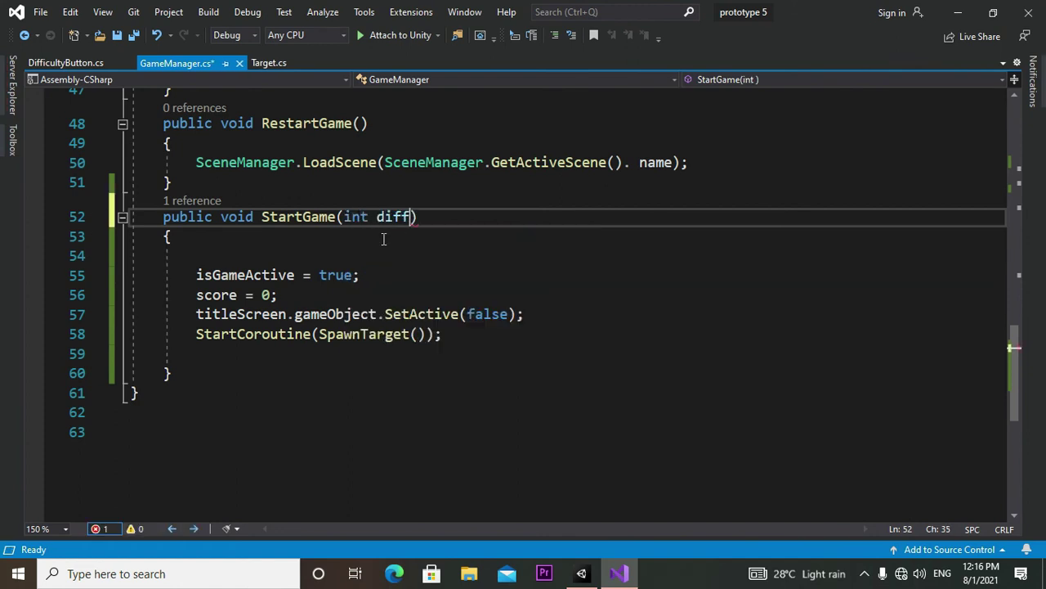
type("icu")
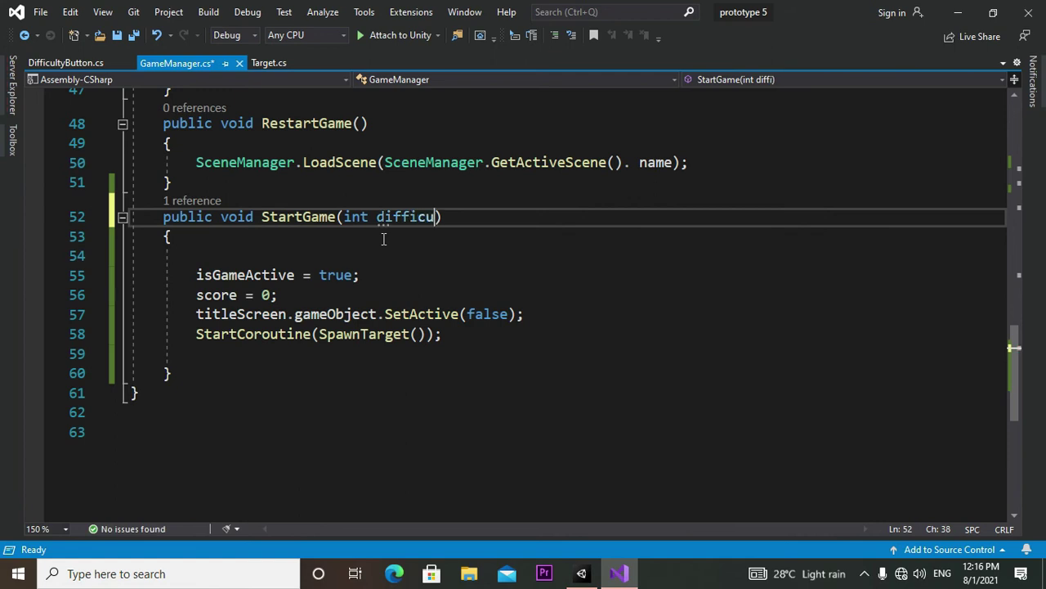
type("lty")
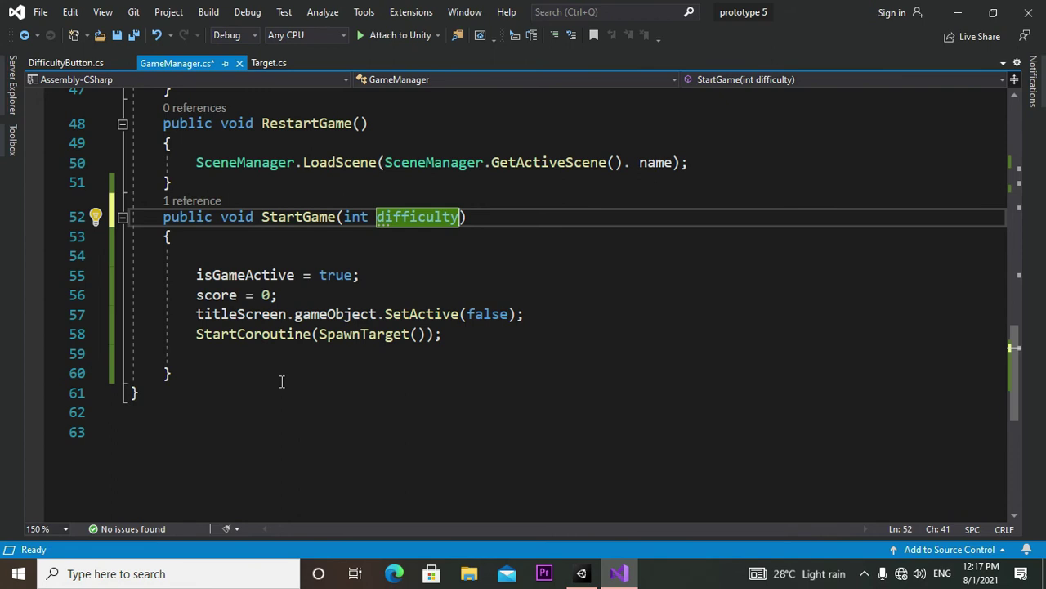
- Check the spawnRate = 1.0f declaration, then place the cursor on StartGame's empty line
scroll(281, 382, "up", 2)
scroll(286, 291, "up", 5)
scroll(284, 291, "up", 8)
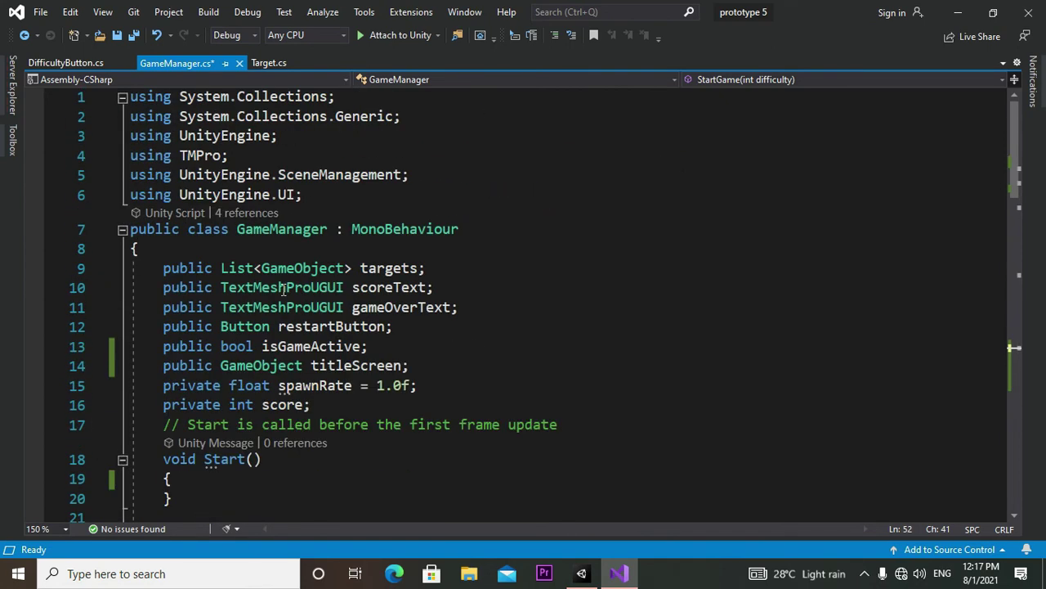
left_click_drag(280, 388, 432, 386)
scroll(421, 409, "down", 10)
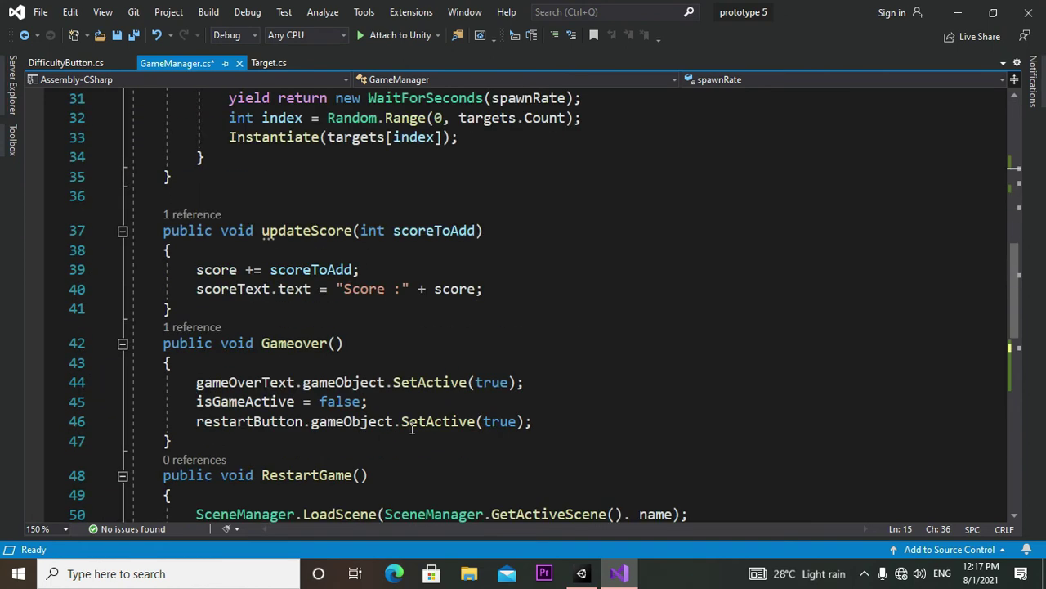
scroll(412, 429, "down", 11)
scroll(409, 429, "up", 5)
scroll(401, 428, "up", 3)
scroll(398, 428, "down", 2)
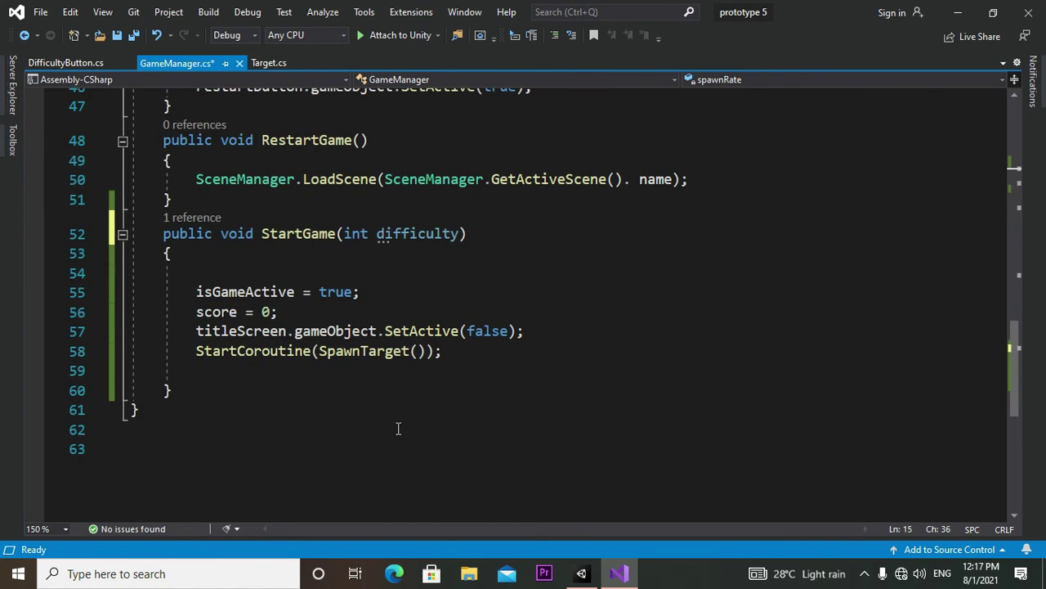
left_click(228, 278)
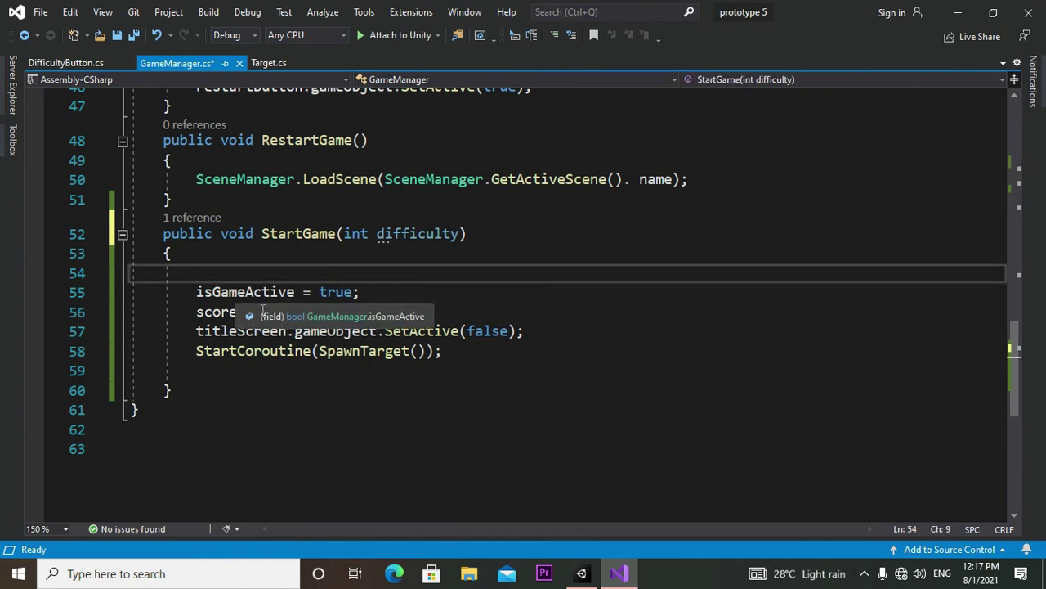
- Add 'spawnRate = spawnRate / difficulty;' on a new line after score = 0 in StartGame
left_click(292, 321)
key("Return")
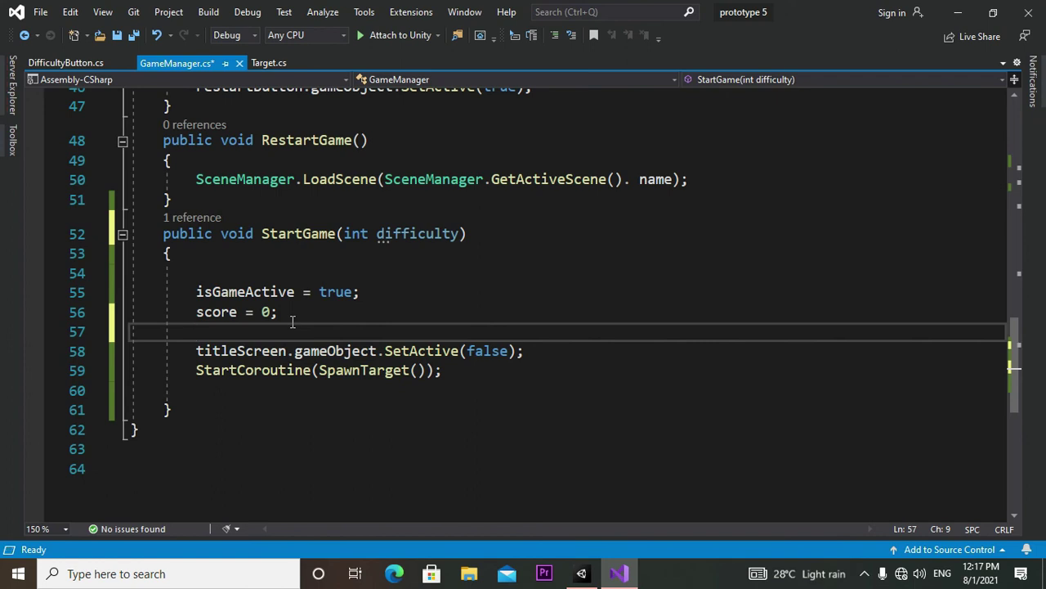
type("sp")
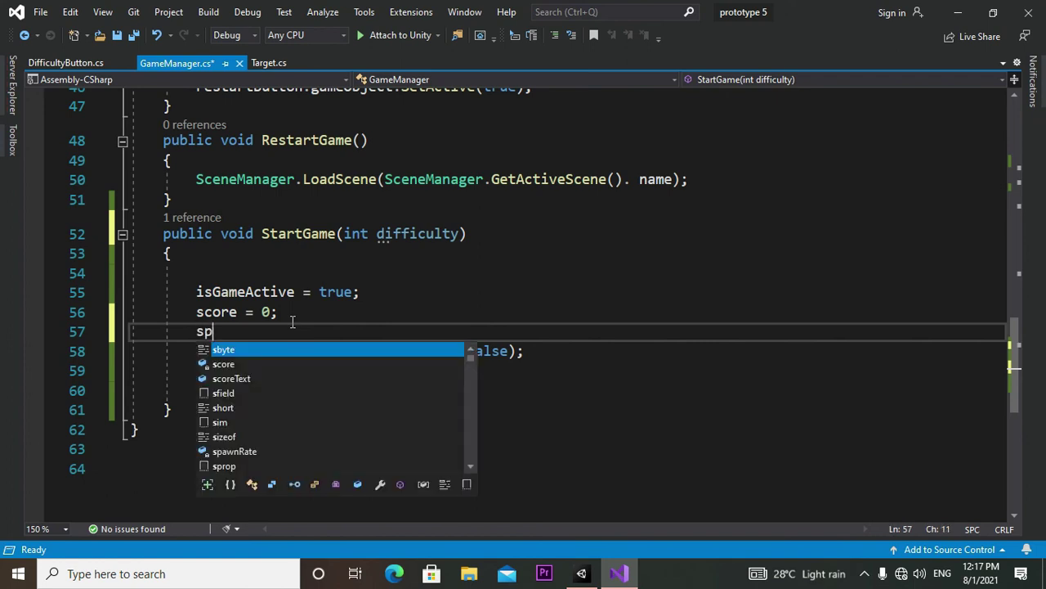
key("Tab")
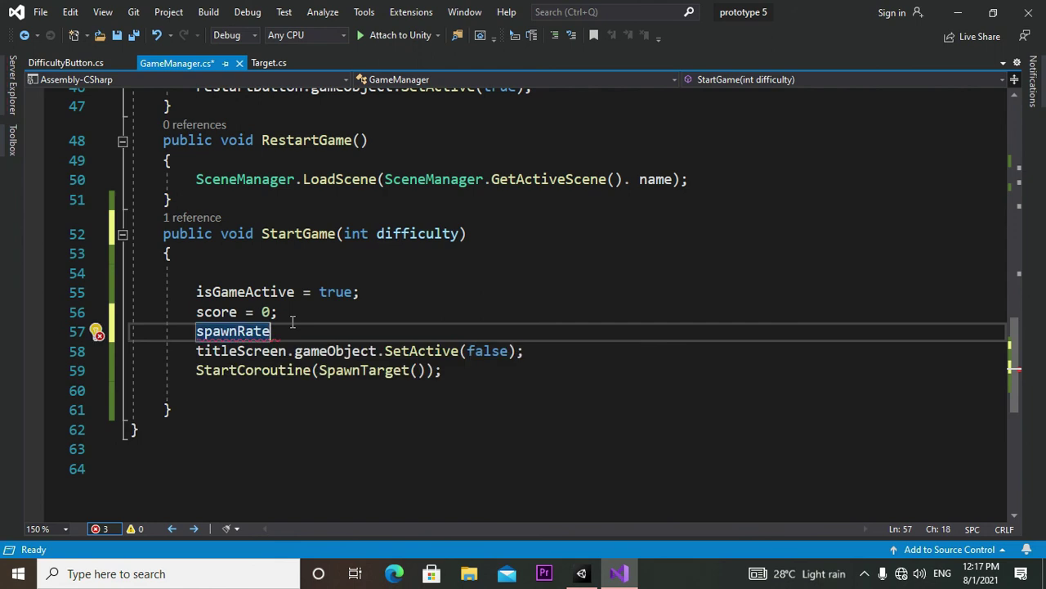
type("=")
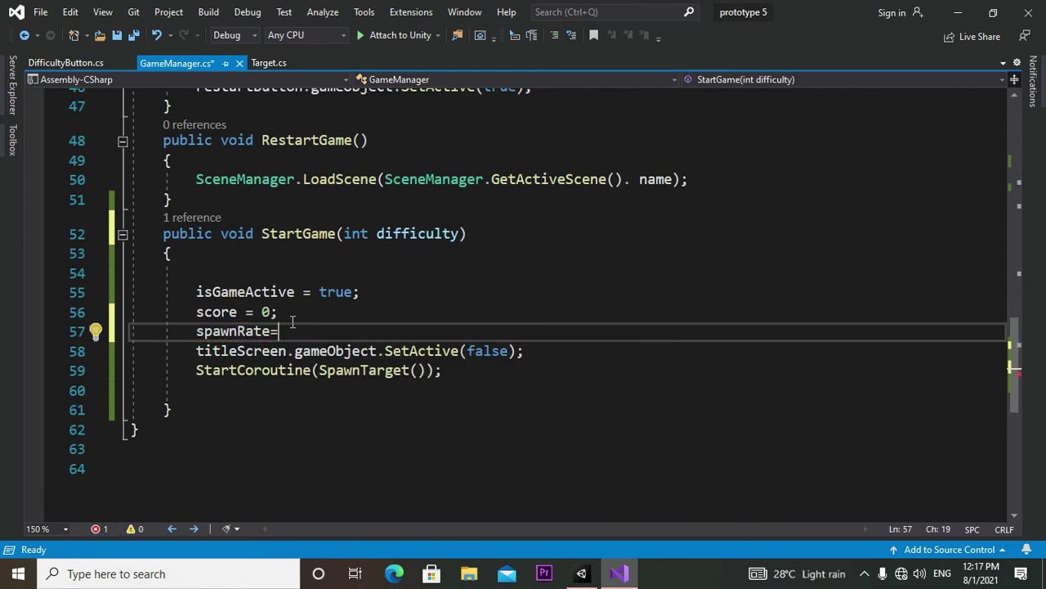
type("spa")
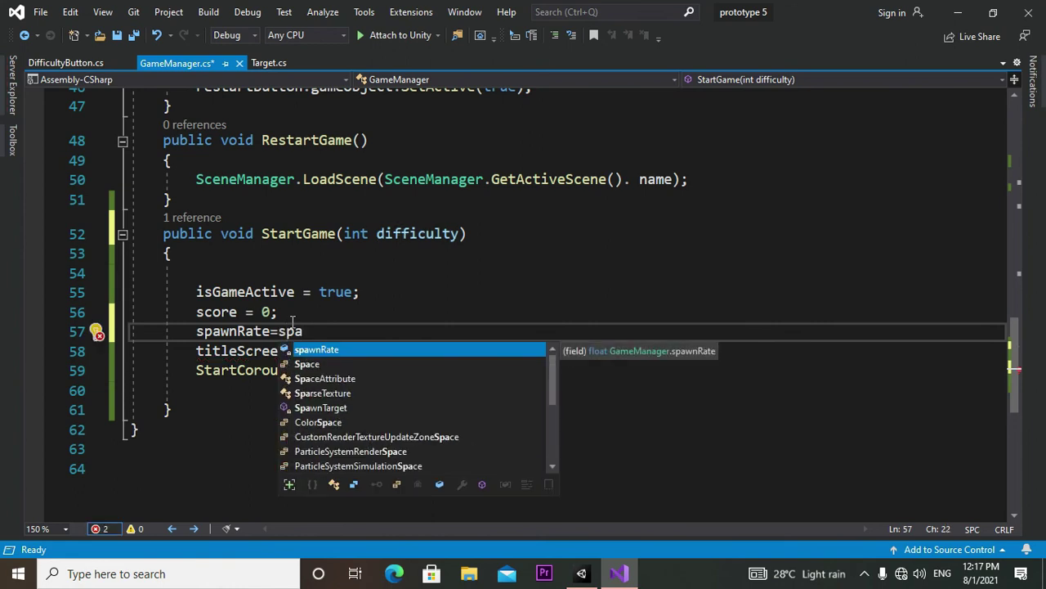
key("Tab")
type("/")
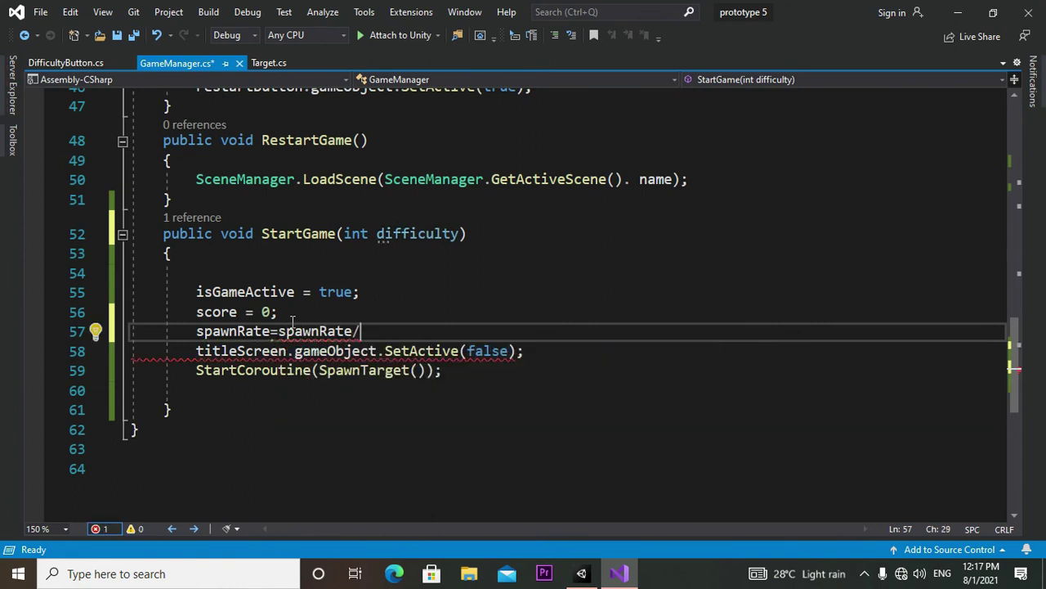
type("di")
key("Tab")
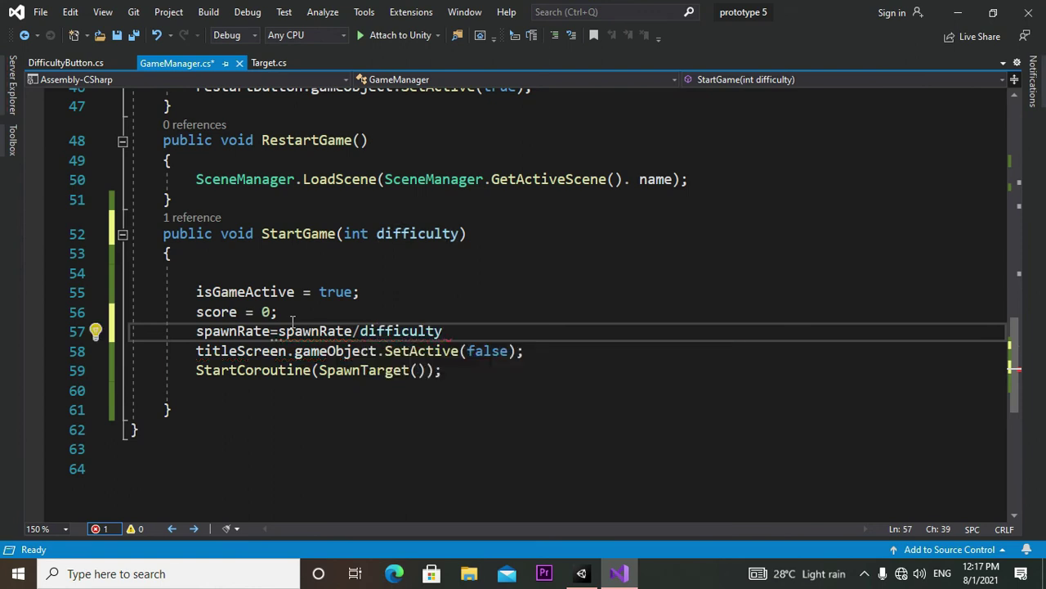
type(";")
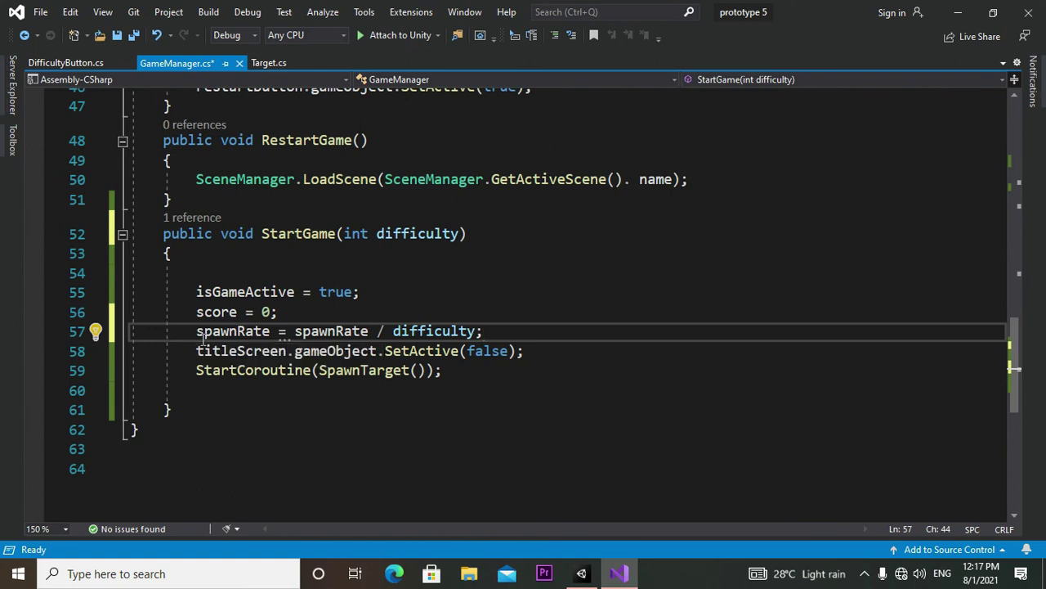
left_click_drag(196, 331, 485, 331)
left_click(498, 339)
left_click(198, 335)
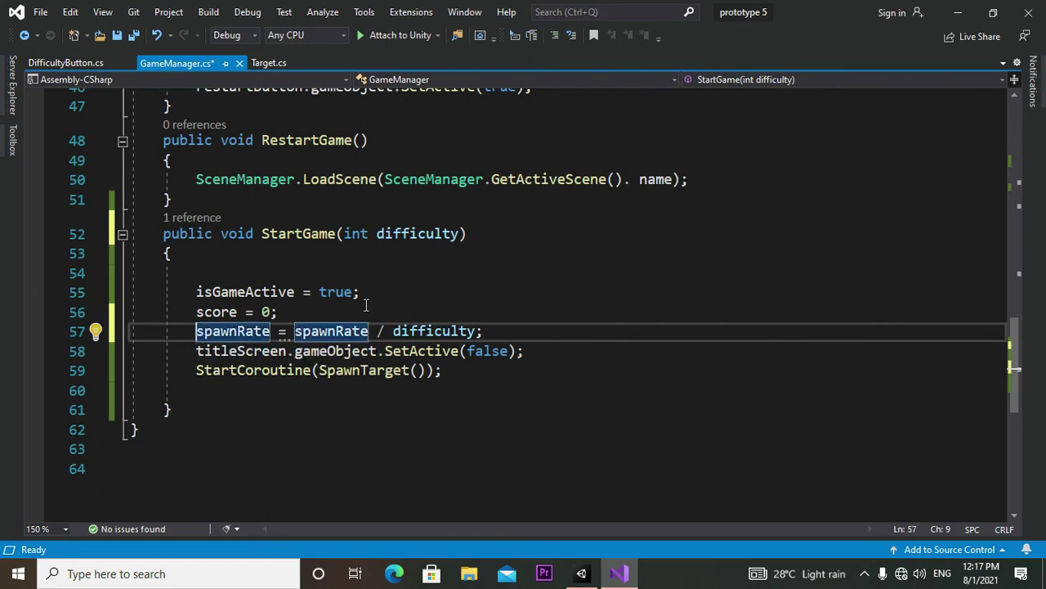
- Comment out the spawnRate = spawnRate / difficulty line and undo an accidental TMP_SpriteAnimator completion
type("//")
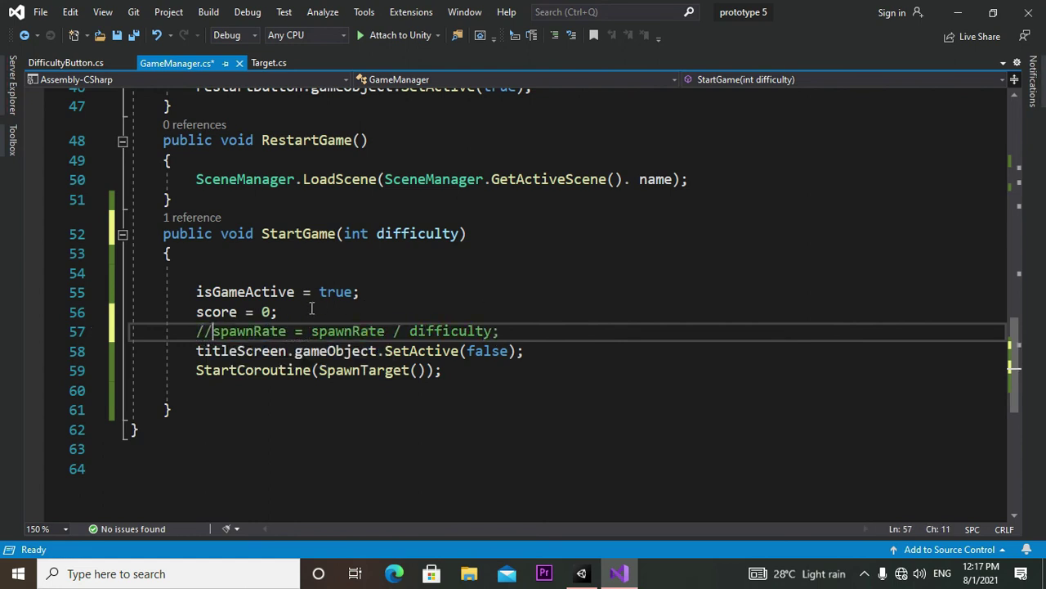
key("Home")
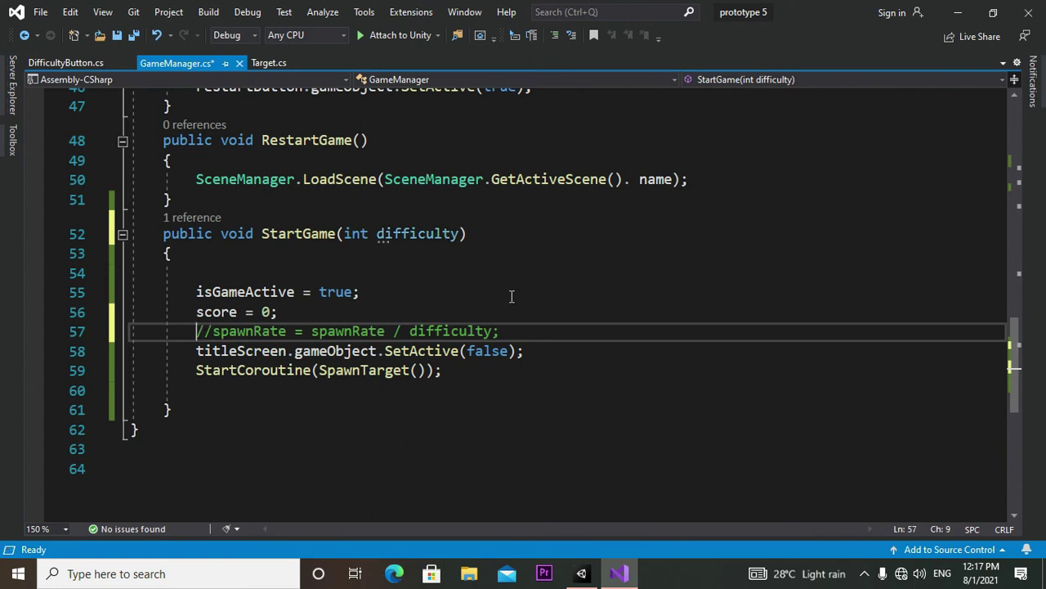
type("sp")
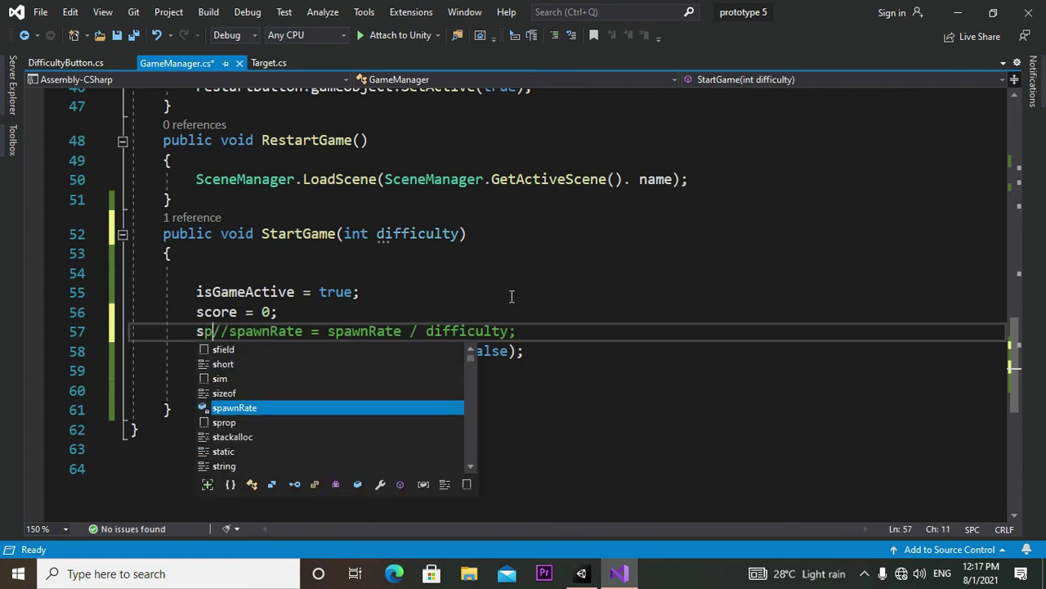
type("an")
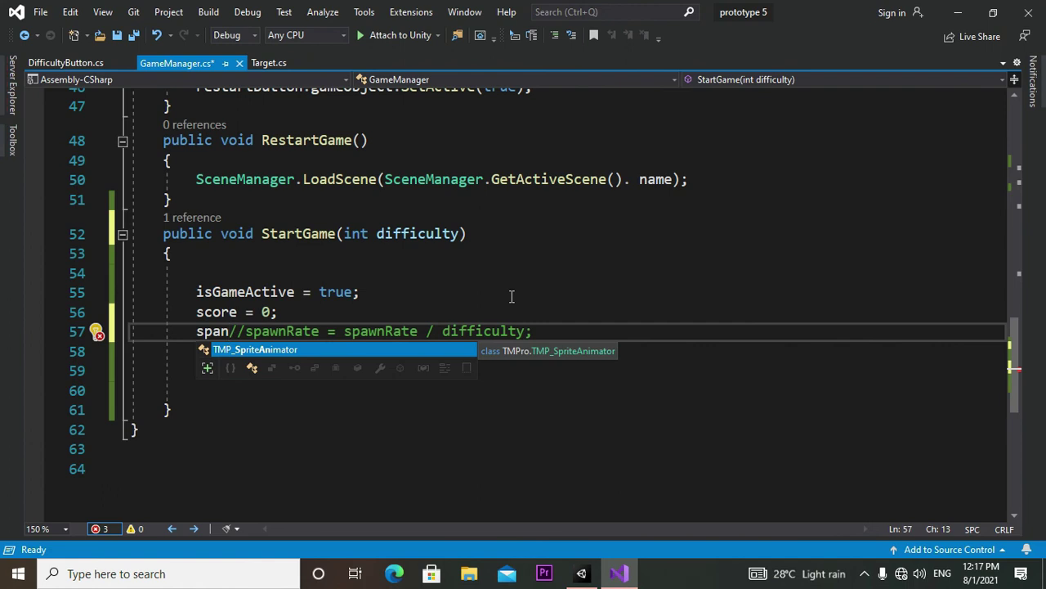
key("Tab")
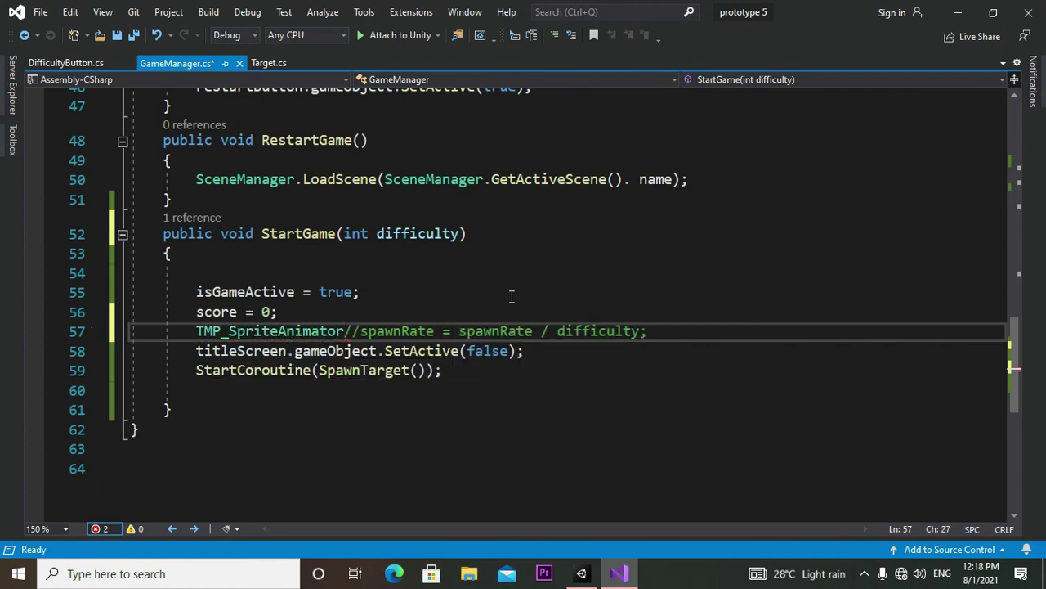
key("Return")
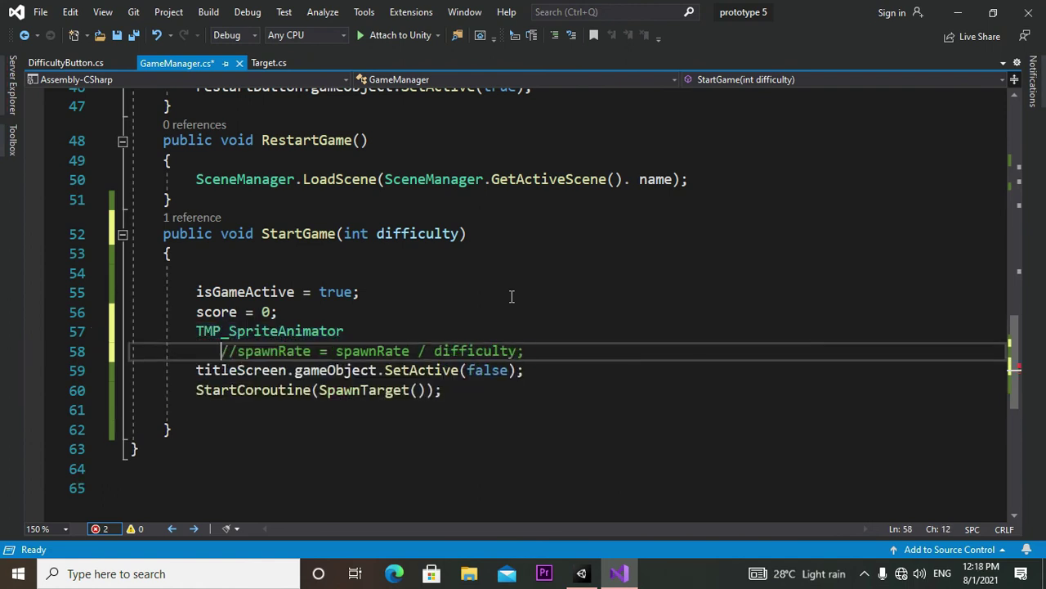
key("BackSpace")
key("BackSpace")
key("ctrl+z")
key("ctrl+z")
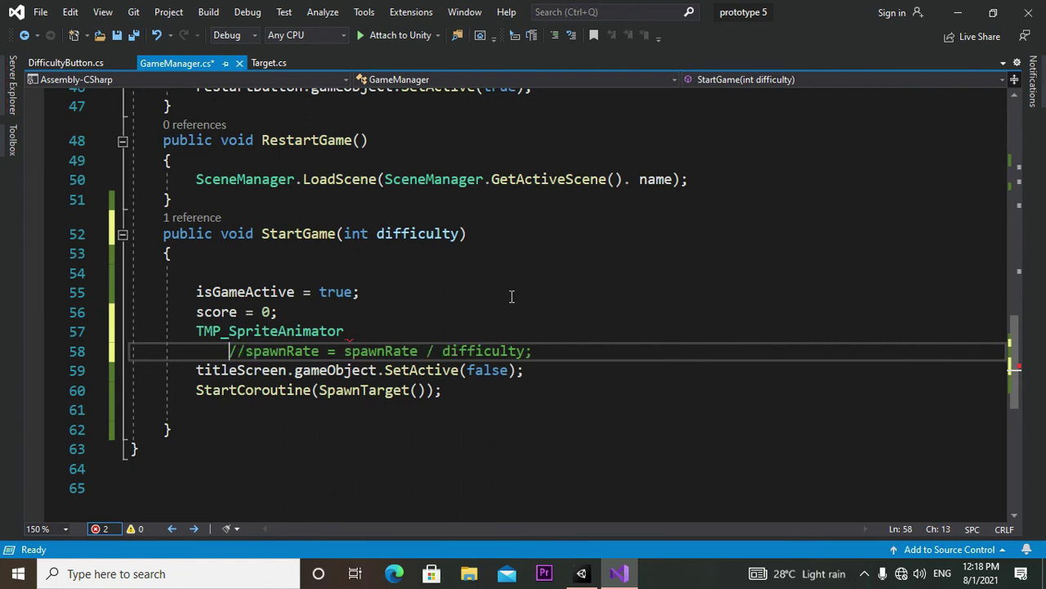
key("ctrl+z")
key("ctrl+z")
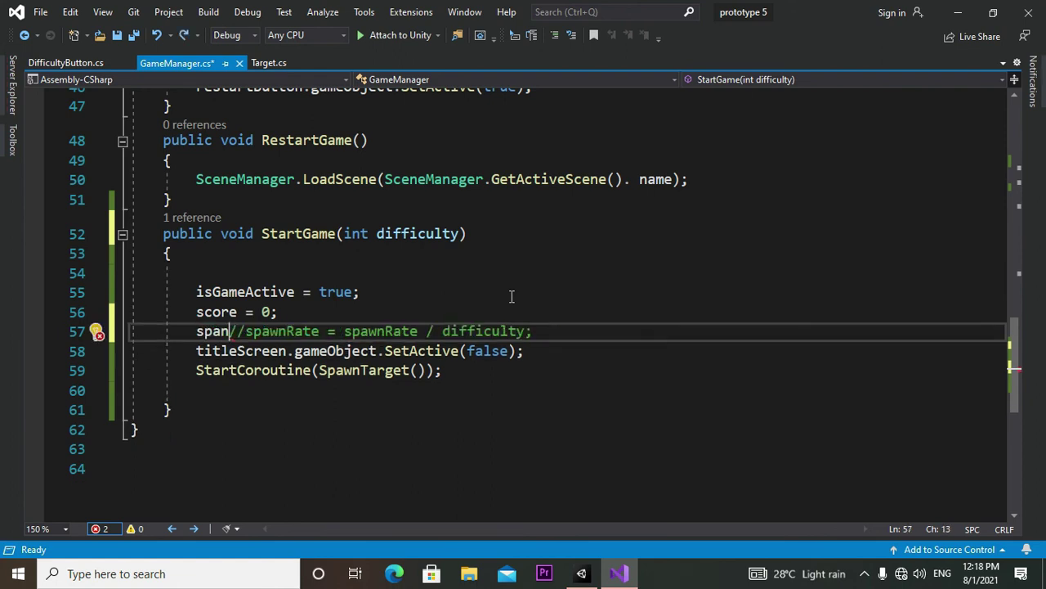
key("BackSpace")
- Write 'spawnRate /= difficulty;' in front of the commented-out original line
type("wn")
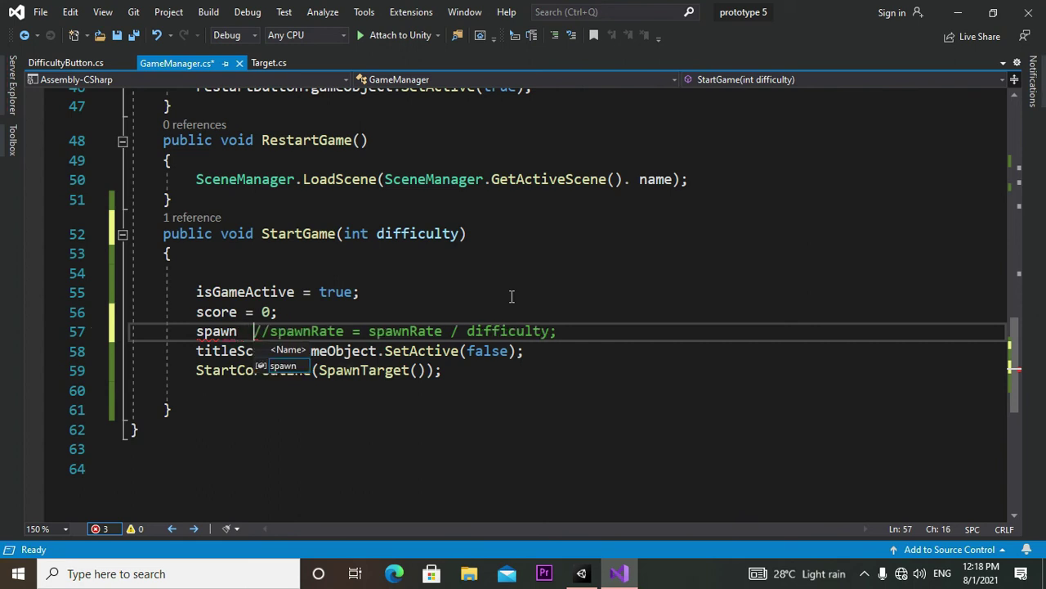
key("Left")
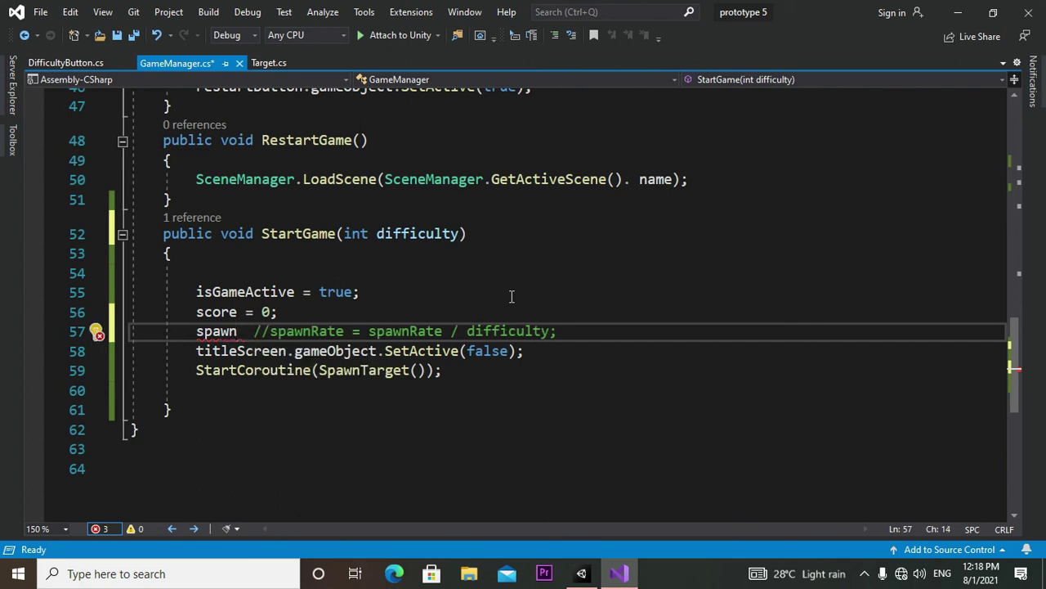
key("BackSpace")
key("BackSpace")
key("BackSpace")
key("BackSpace")
key("BackSpace")
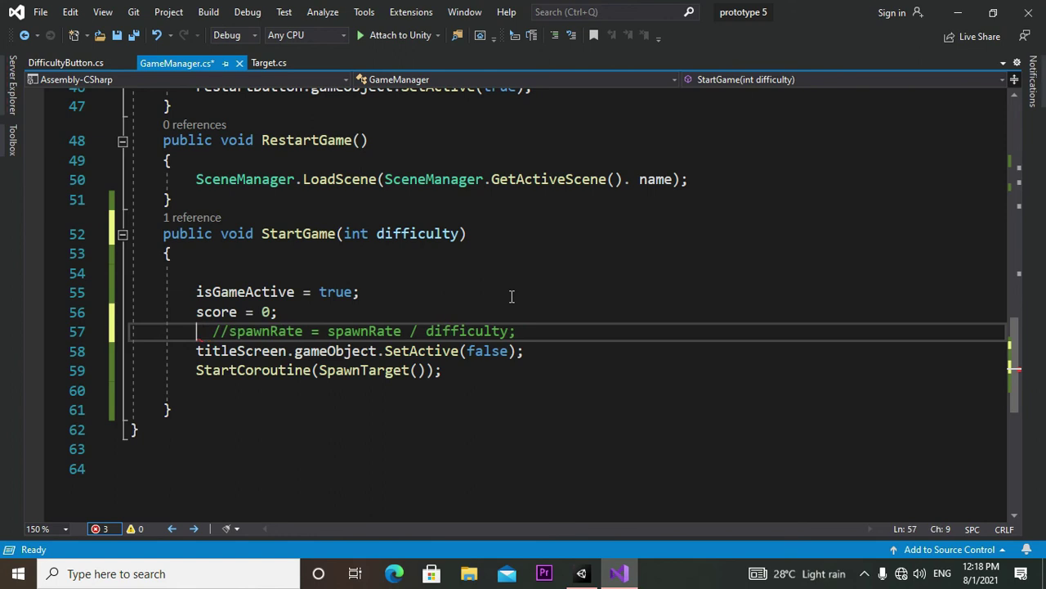
type("spa")
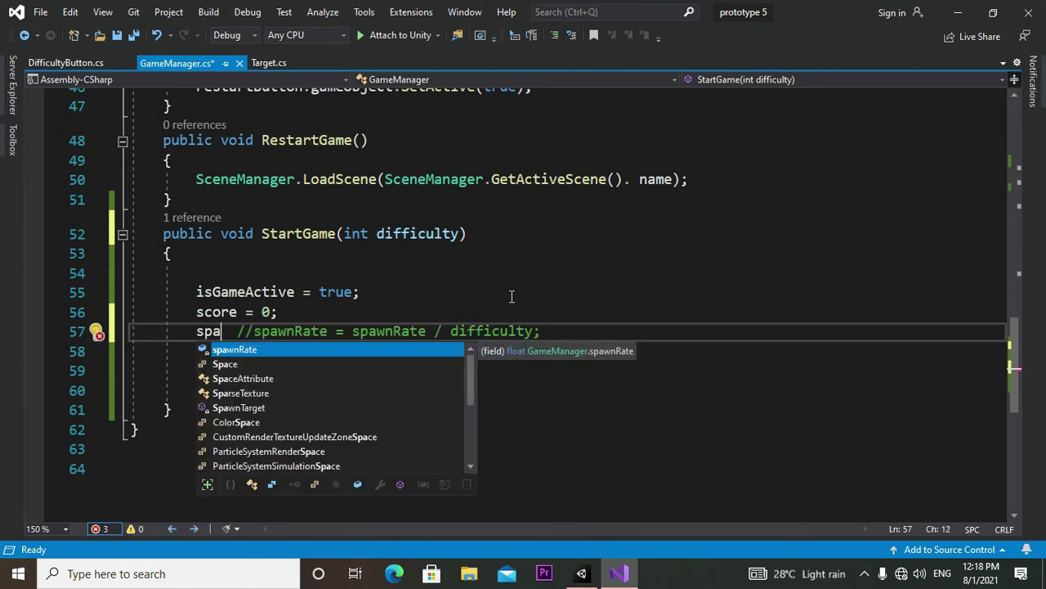
key("Tab")
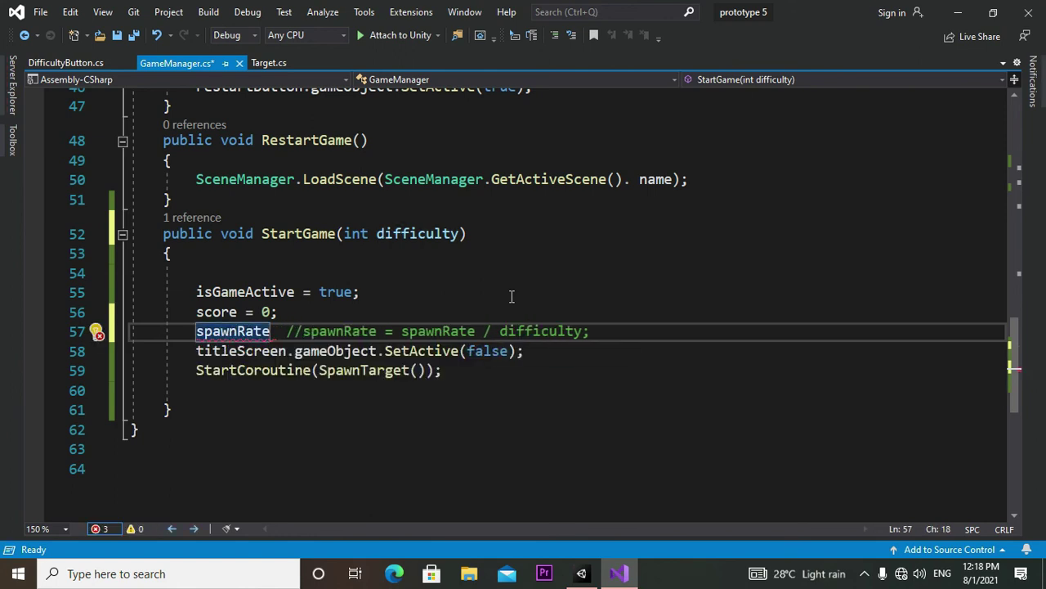
type("/=")
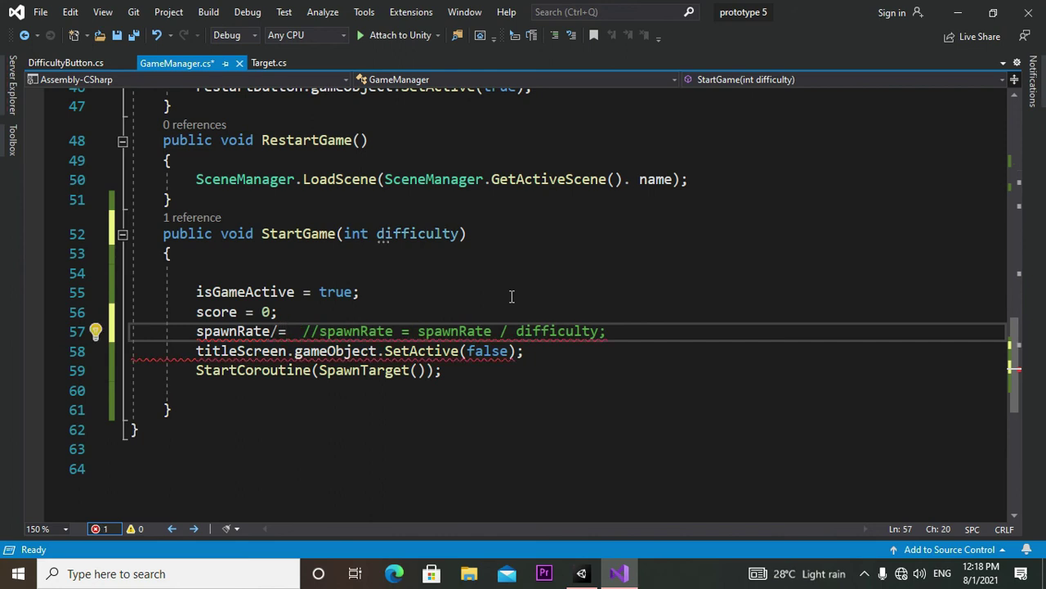
type("di")
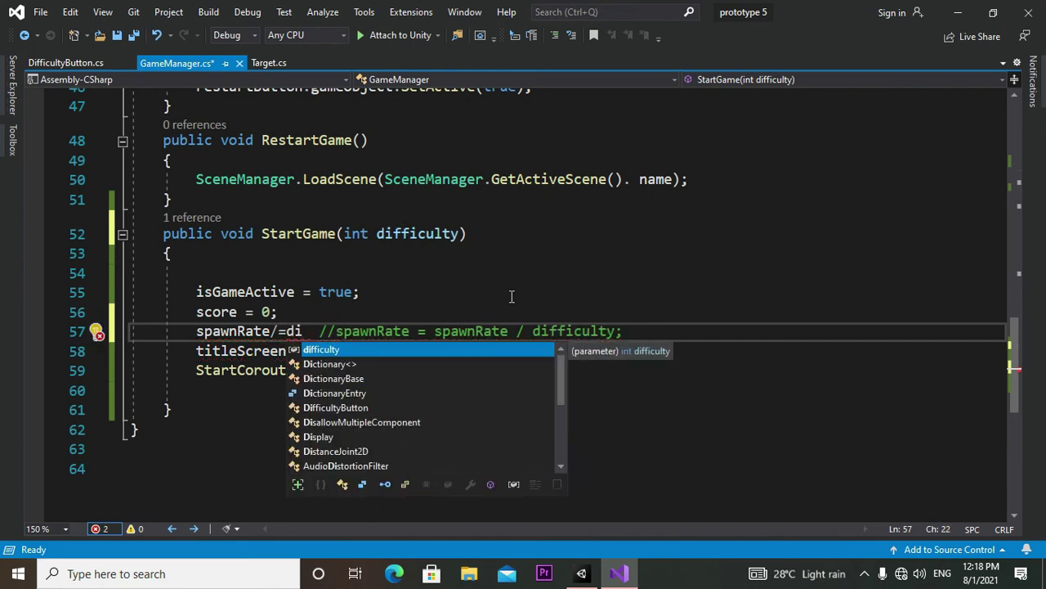
key("Tab")
type(";")
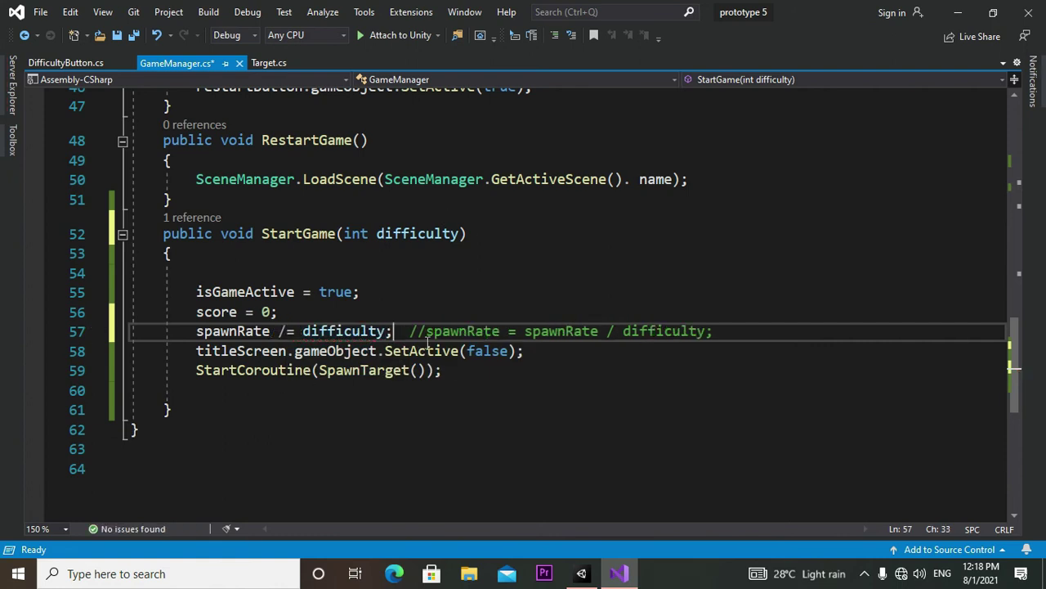
- Compare the new statement with the commented original, then save all files
left_click_drag(410, 331, 715, 331)
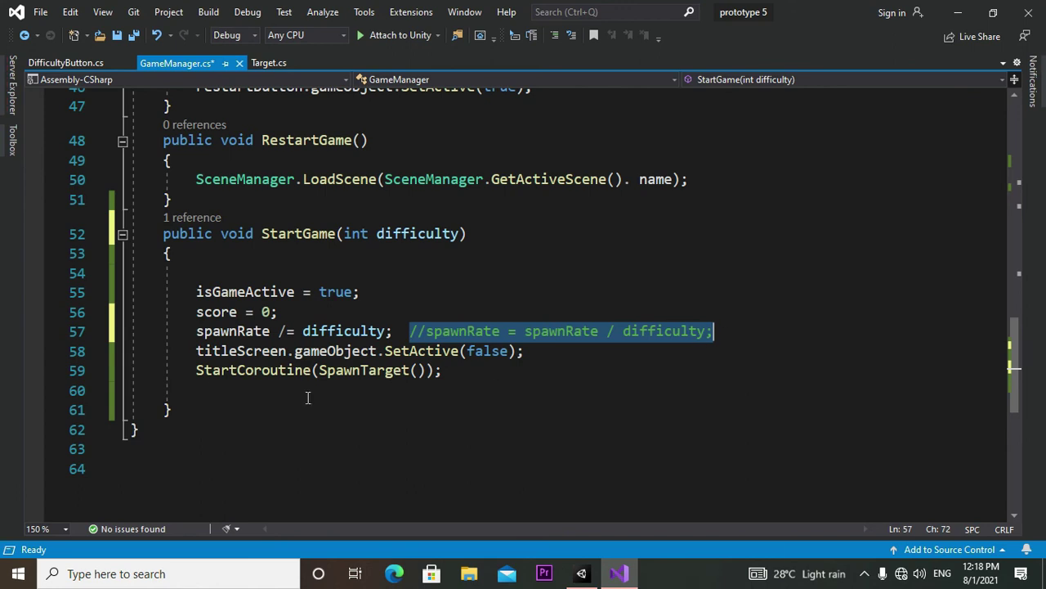
left_click_drag(196, 331, 400, 342)
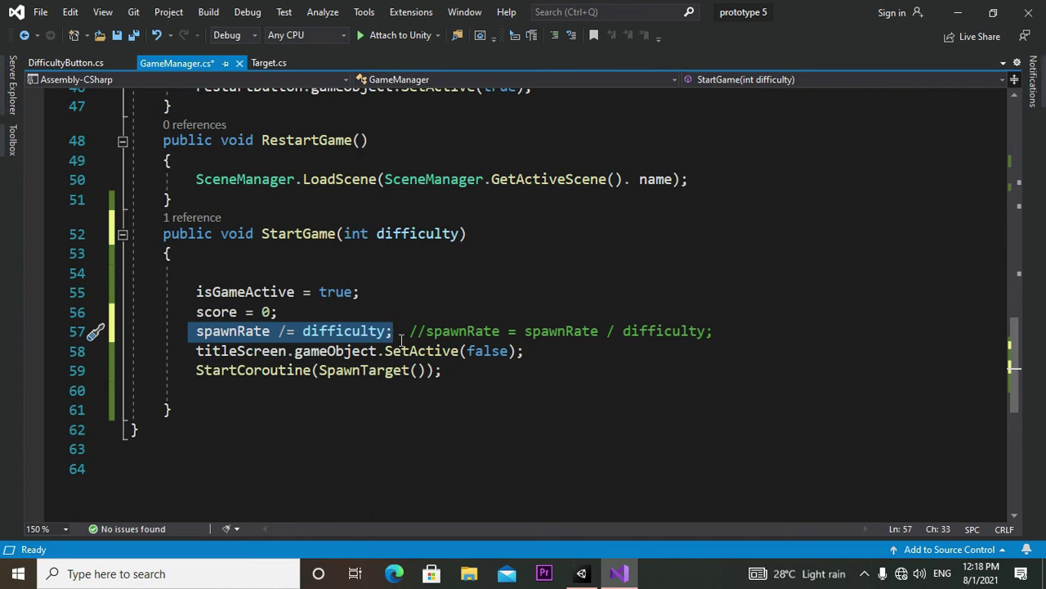
left_click(131, 34)
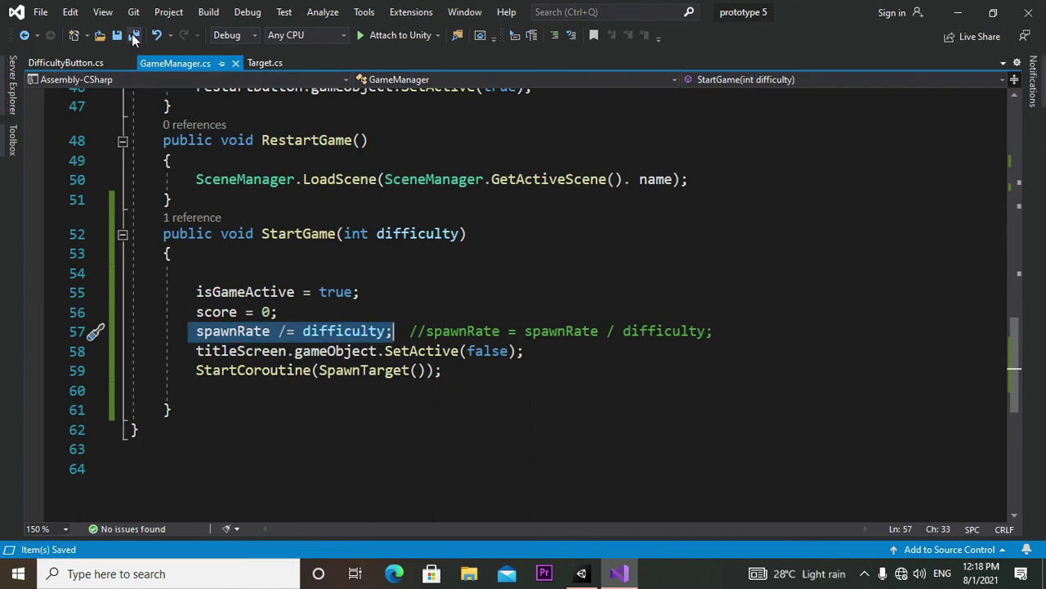
left_click(69, 59)
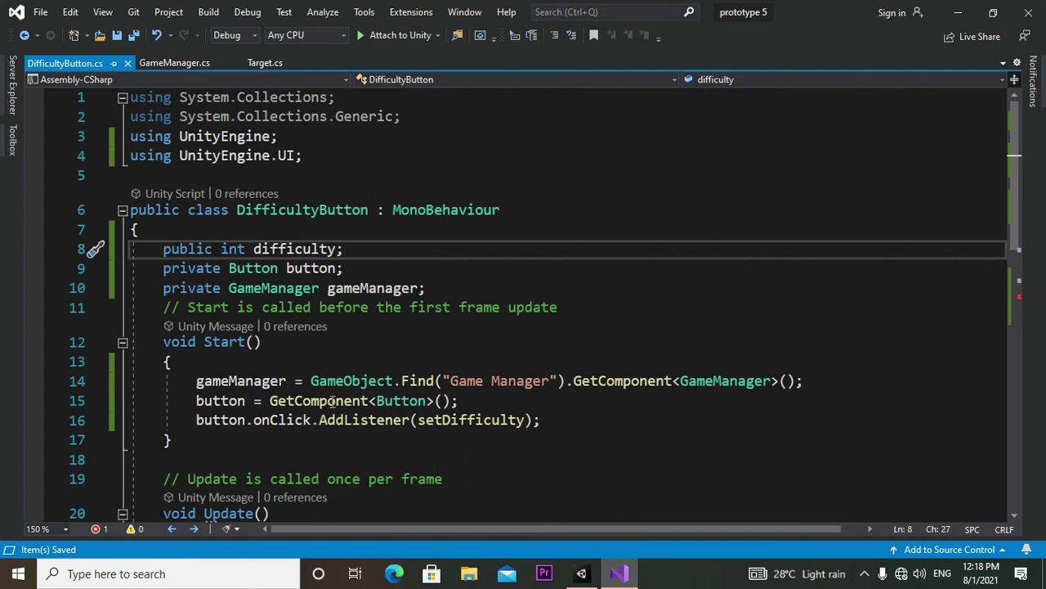
- Pass difficulty into setDifficulty's call so it reads gameManager.StartGame(difficulty)
scroll(335, 452, "down", 4)
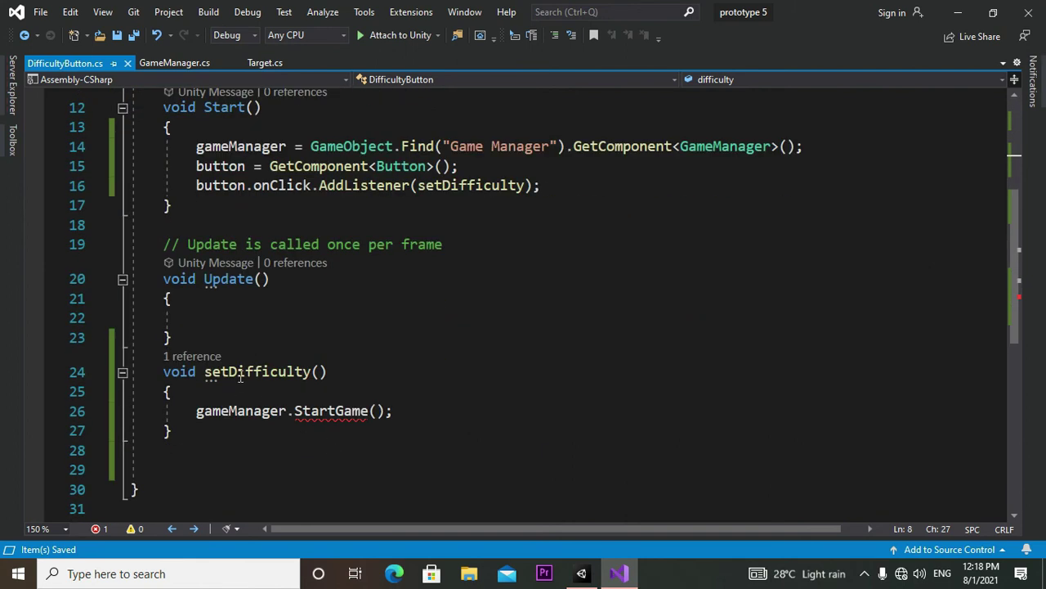
mouse_move(300, 418)
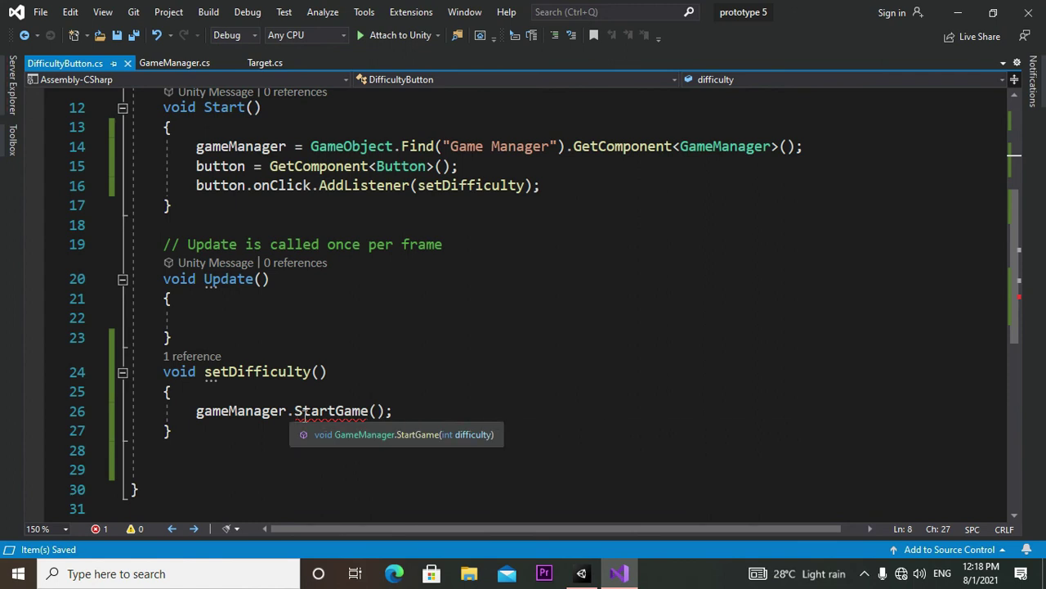
left_click(379, 414)
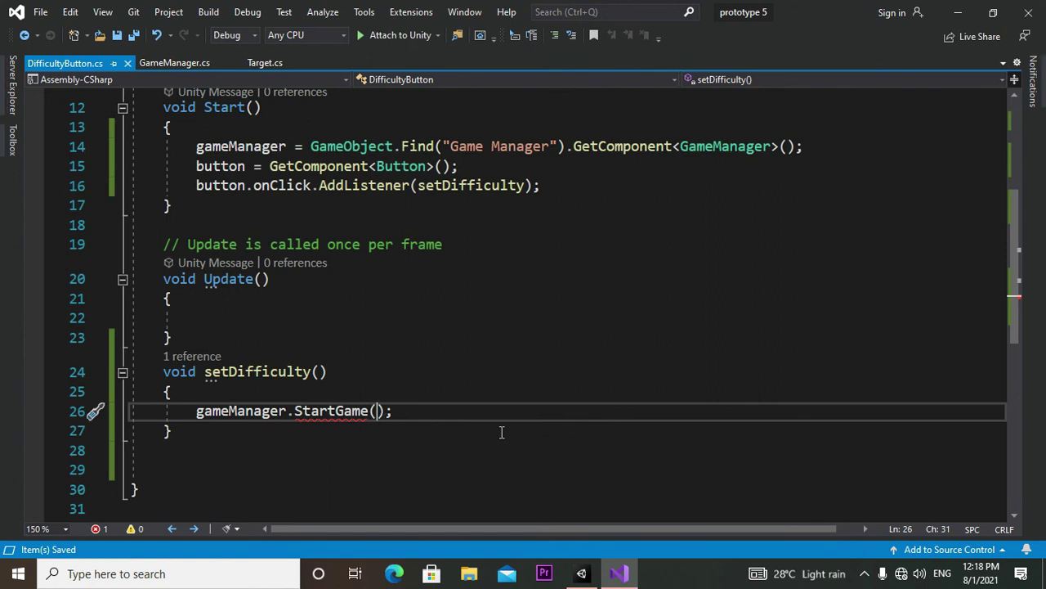
type("di")
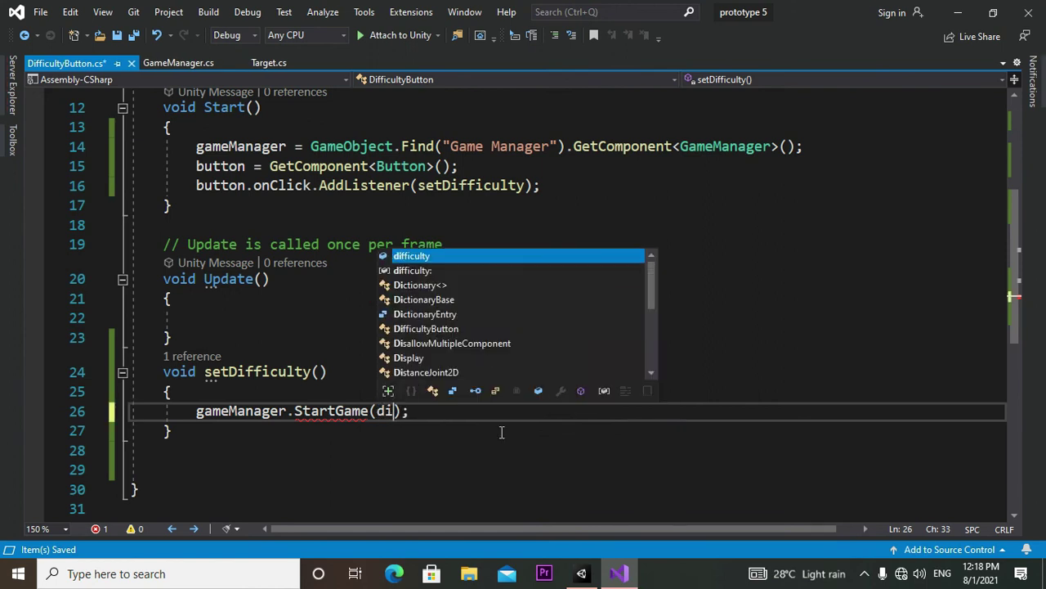
type("ffu")
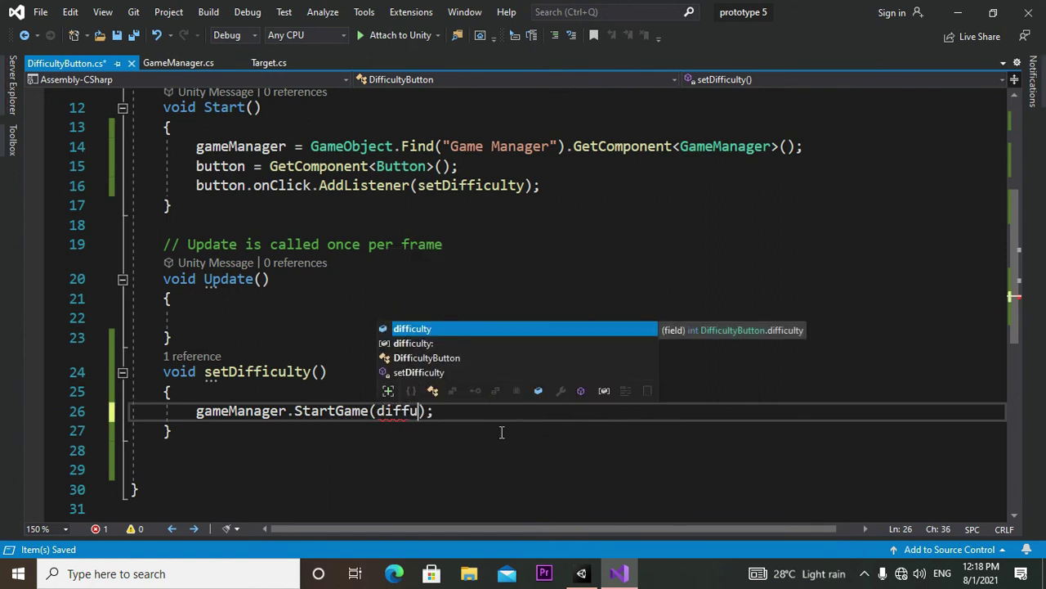
type("lt")
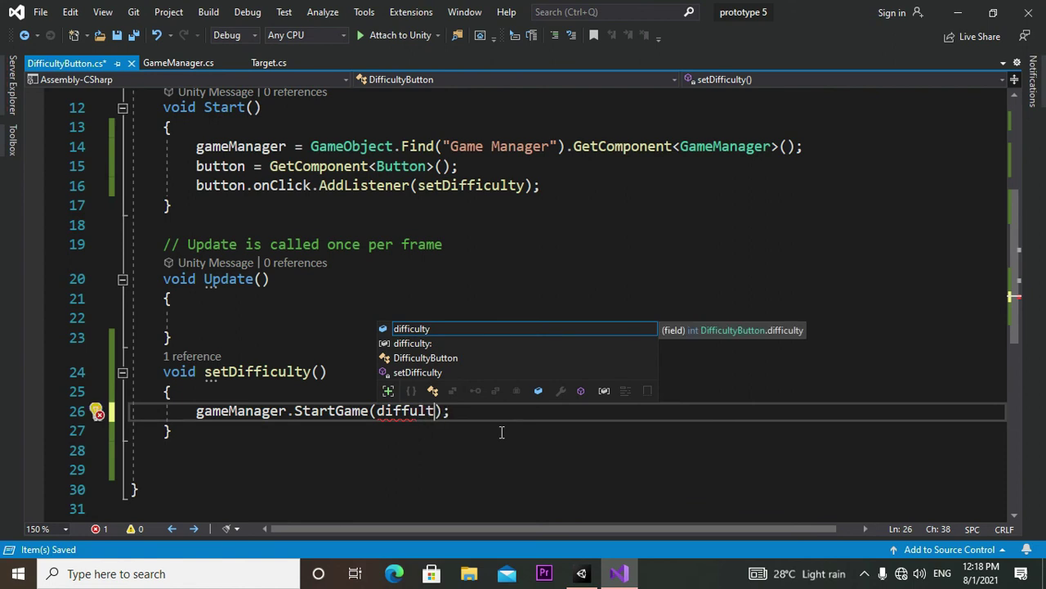
double_click(430, 328)
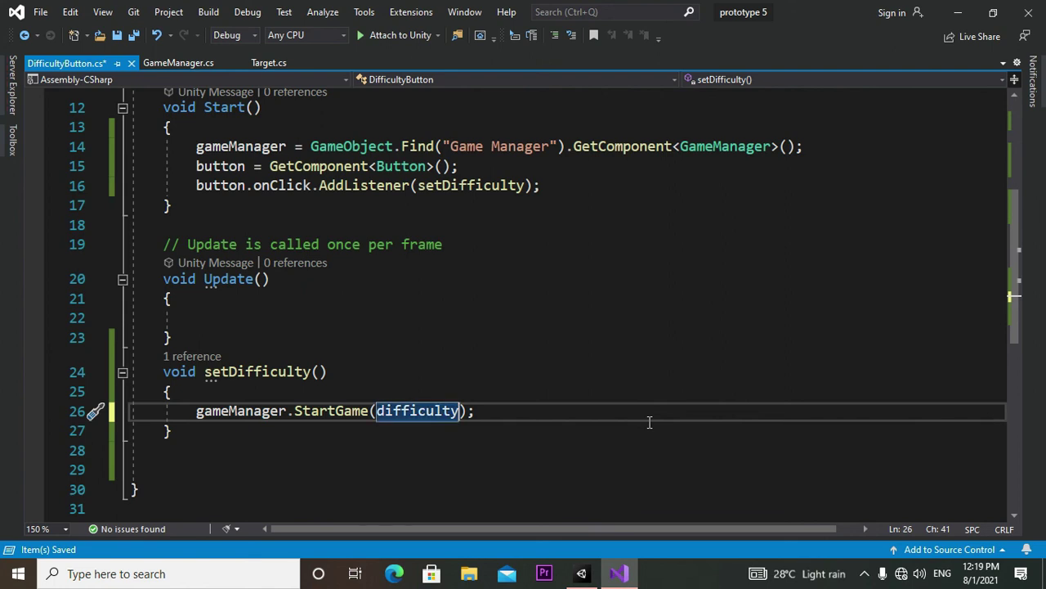
scroll(490, 388, "up", 2)
scroll(491, 387, "up", 2)
scroll(490, 388, "down", 3)
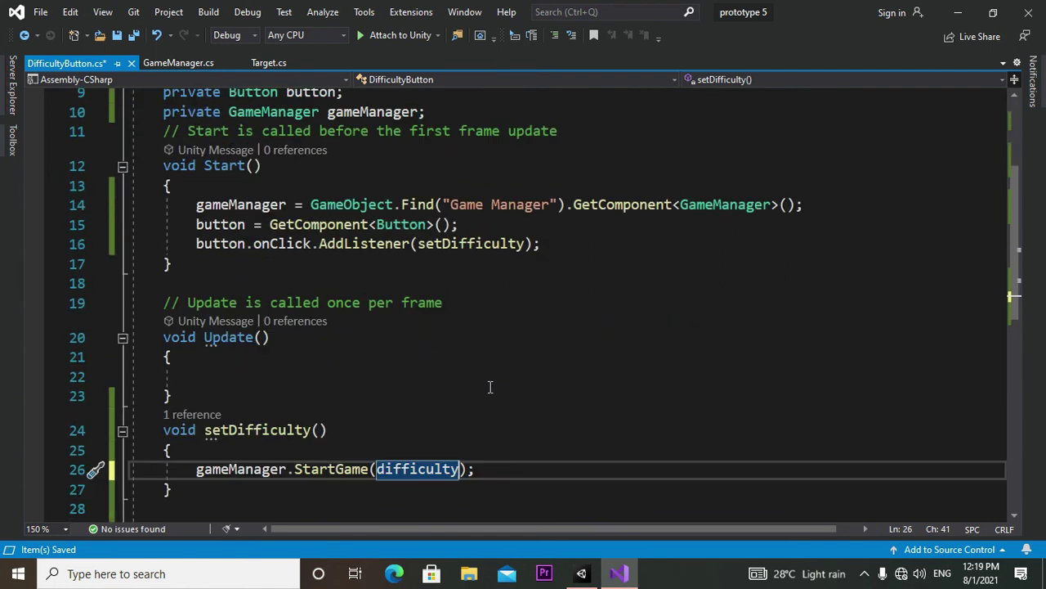
- Review StartGame's difficulty parameter in GameManager.cs and save all scripts, including DifficultyButton.cs
left_click(174, 61)
scroll(415, 305, "up", 4)
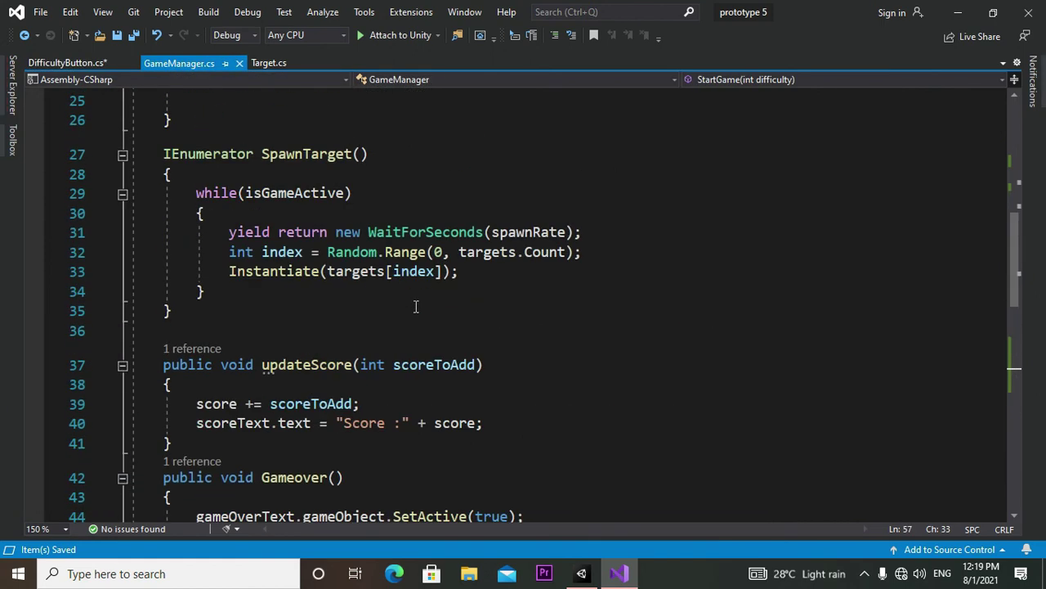
scroll(415, 306, "up", 2)
scroll(376, 294, "down", 5)
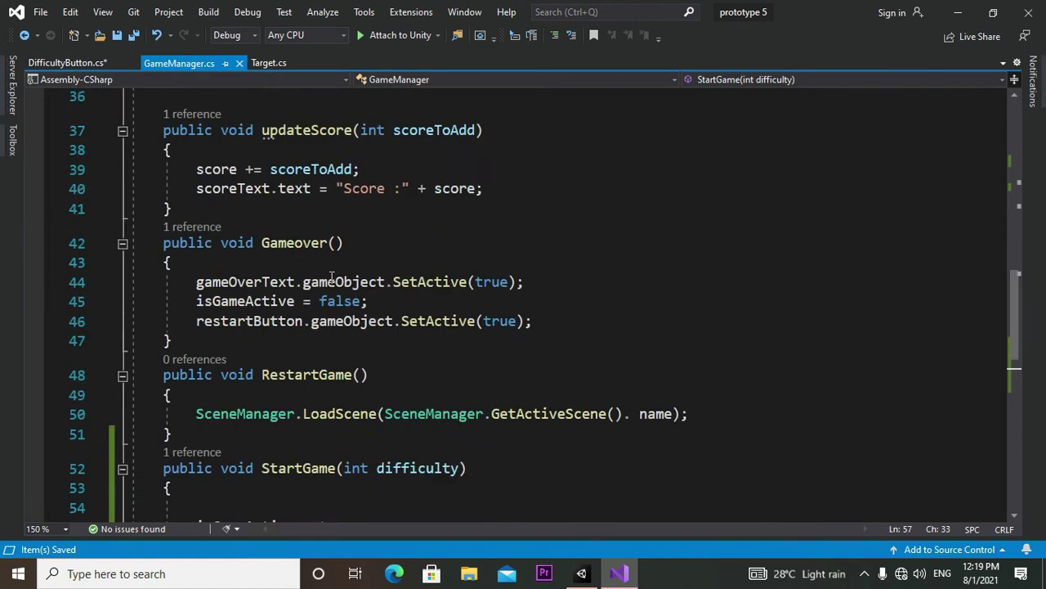
scroll(331, 278, "up", 11)
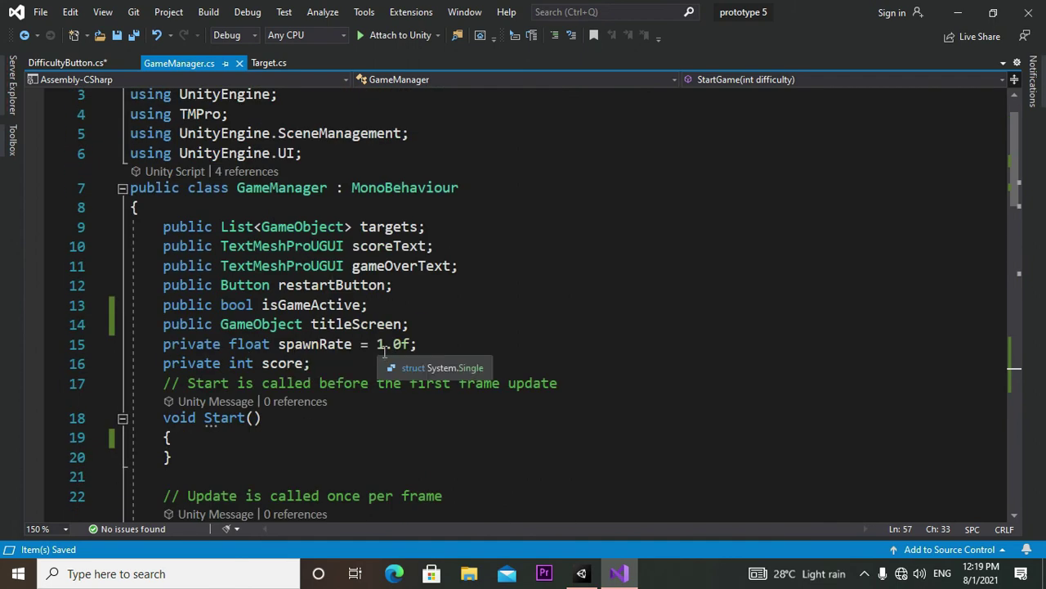
scroll(412, 350, "down", 6)
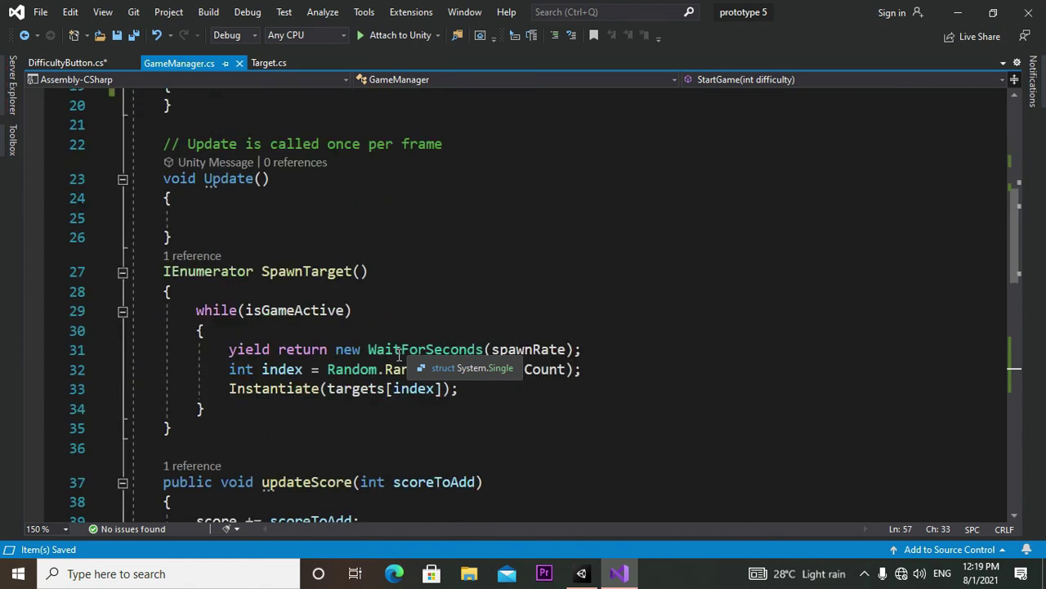
scroll(404, 357, "down", 11)
scroll(399, 361, "up", 3)
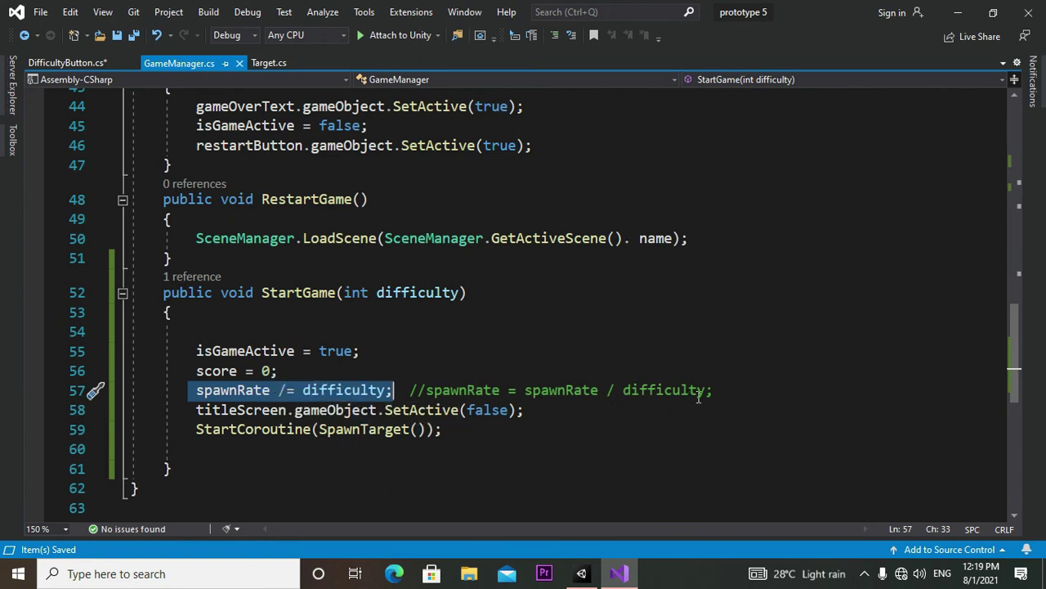
double_click(390, 296)
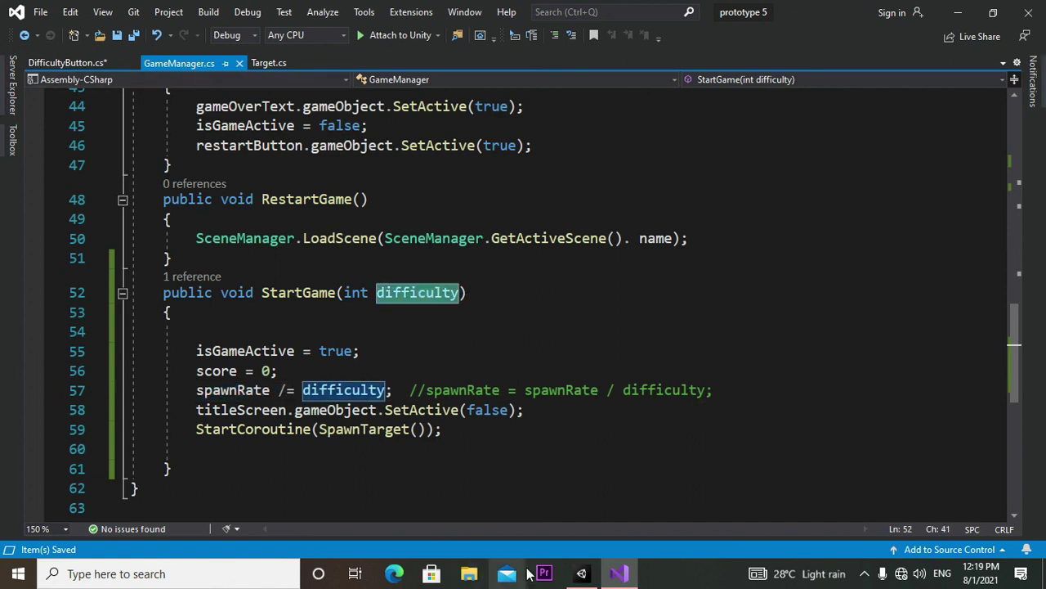
mouse_move(582, 576)
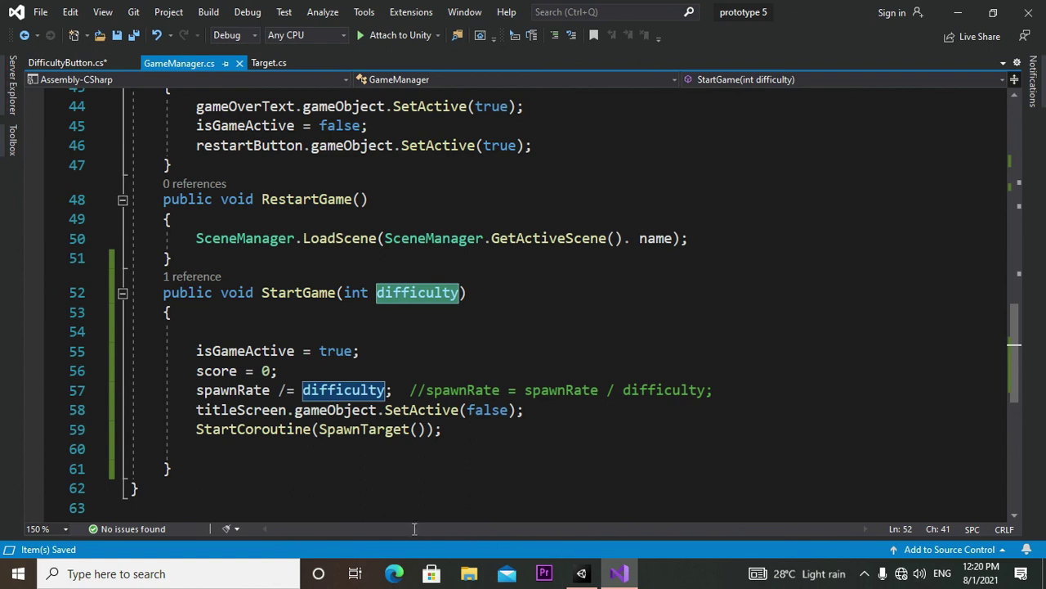
left_click(137, 38)
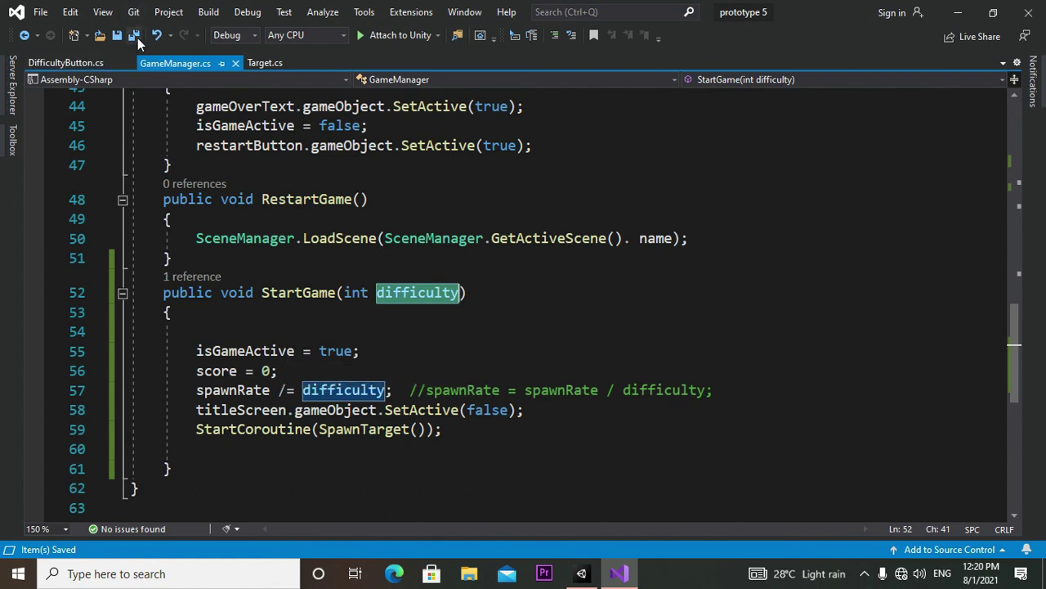
- Enter play mode and play an easy round until the skull target ends it, then restart
left_click(585, 568)
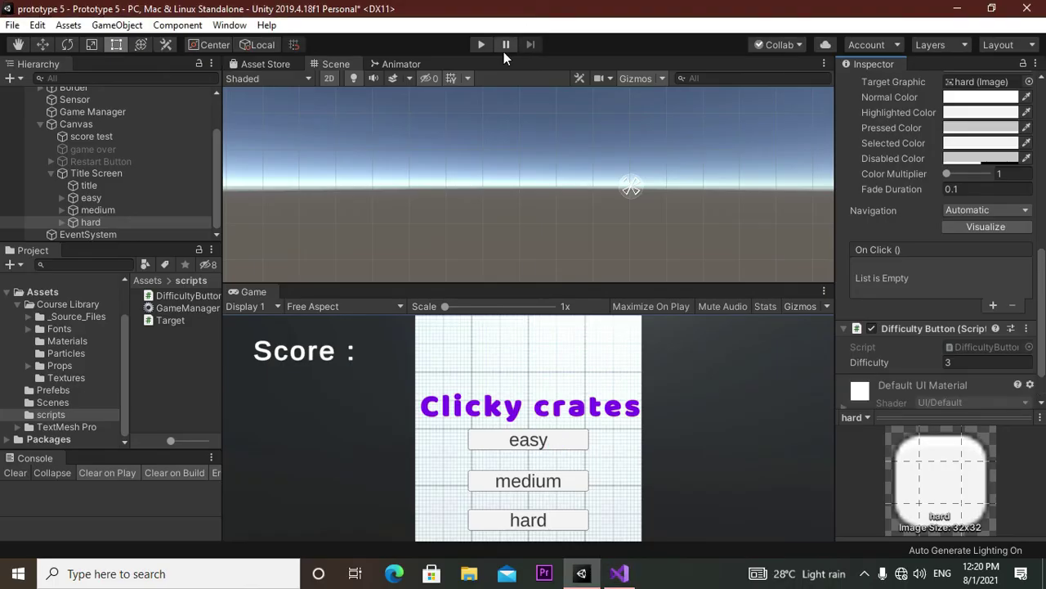
left_click(481, 44)
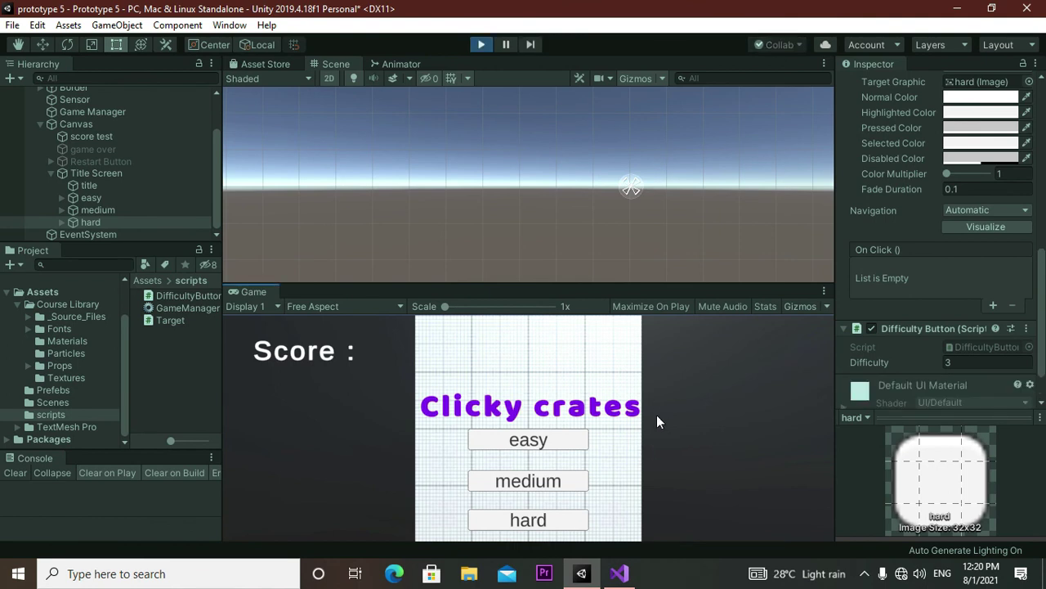
left_click(550, 442)
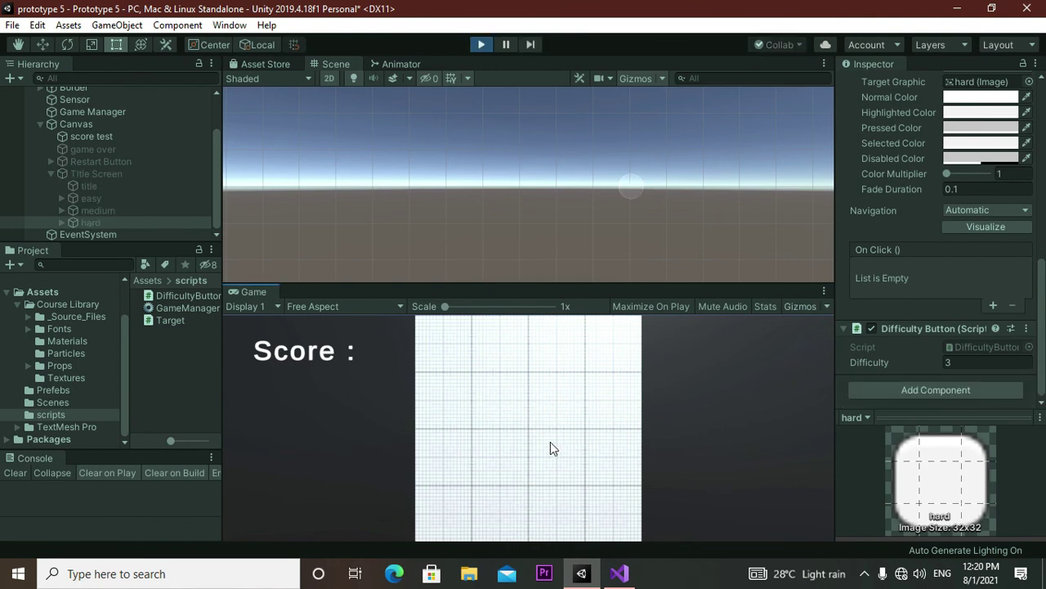
left_click(449, 391)
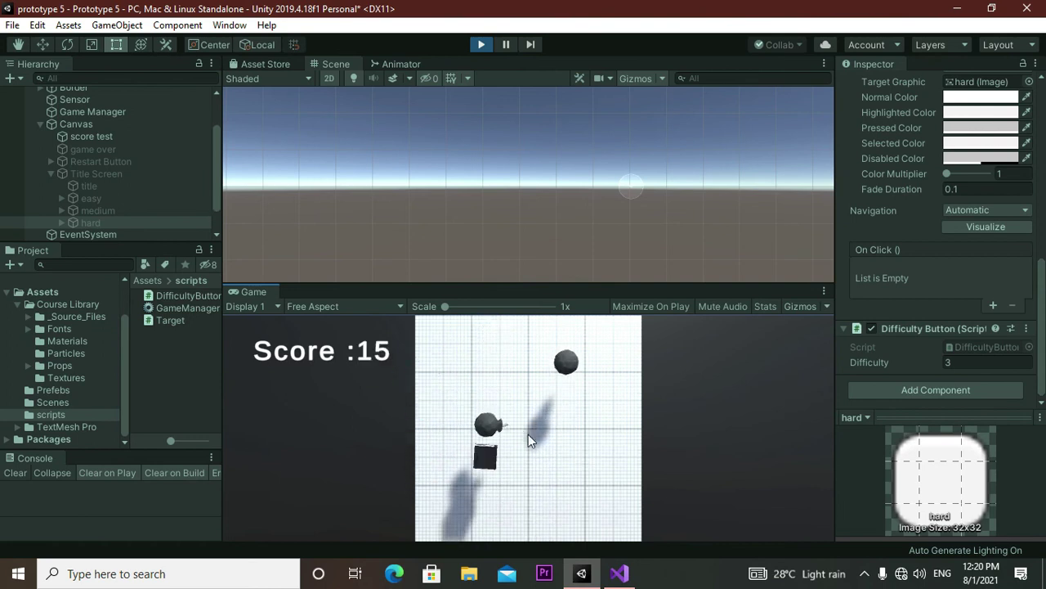
left_click(465, 482)
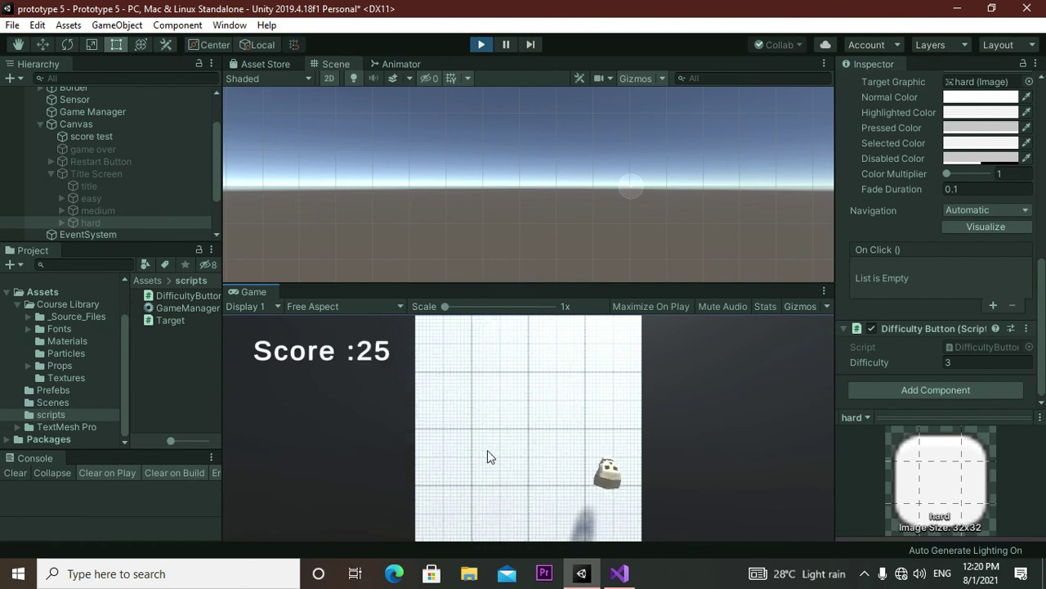
left_click(608, 368)
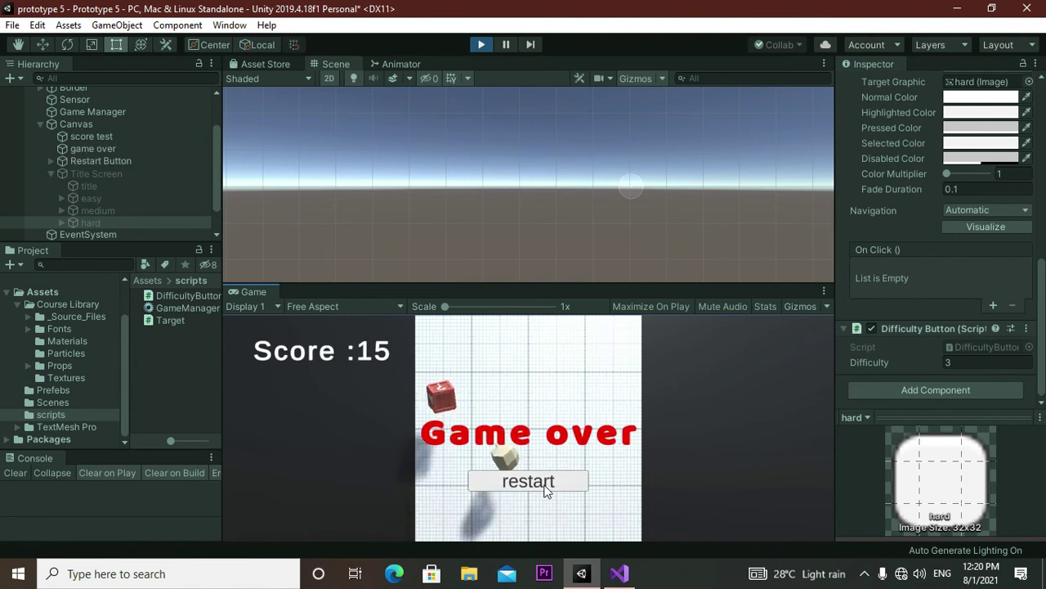
left_click(572, 483)
- Play another round to 130 points until a penalty target causes Game over, then restart
left_click(537, 481)
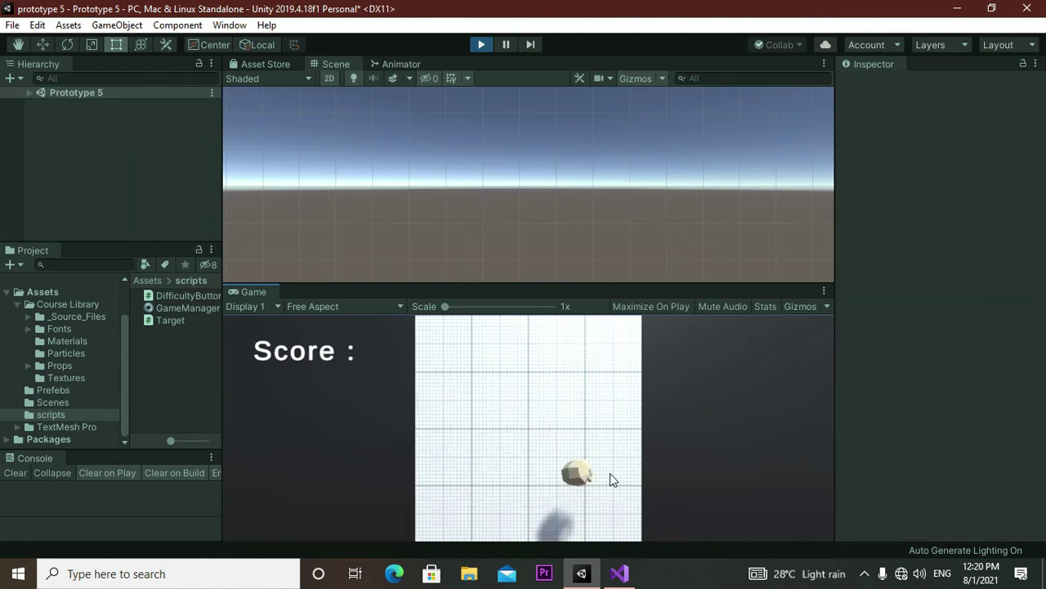
left_click(604, 421)
left_click(546, 431)
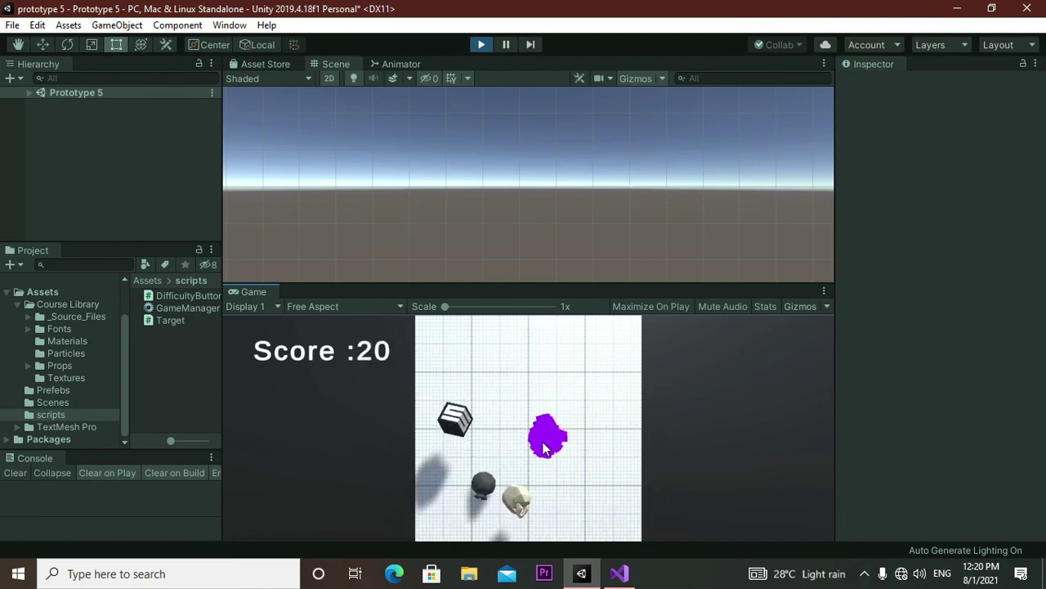
left_click(593, 413)
left_click(593, 407)
left_click(551, 353)
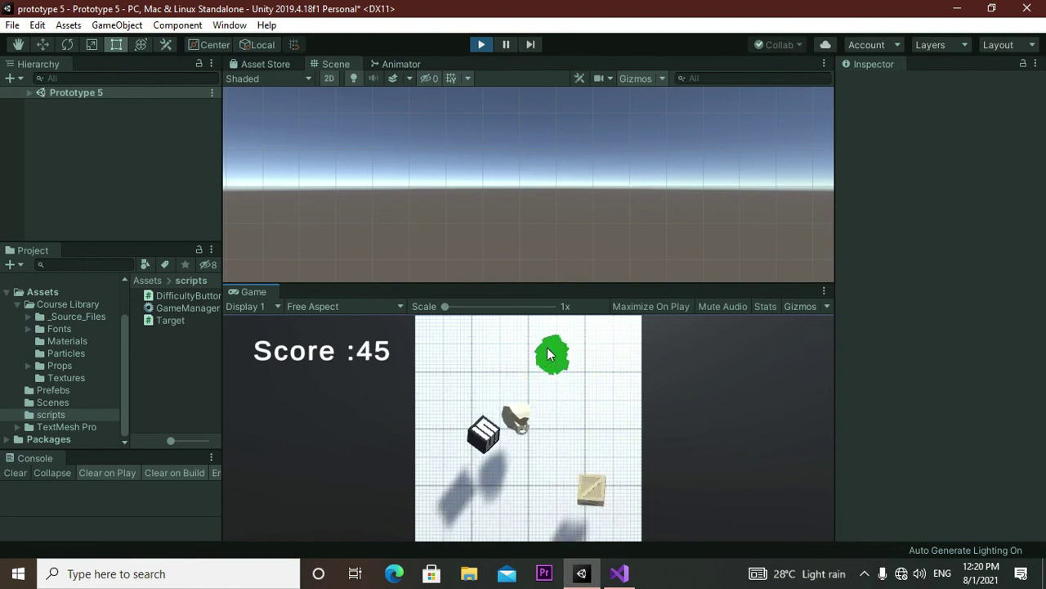
left_click(606, 339)
left_click(592, 360)
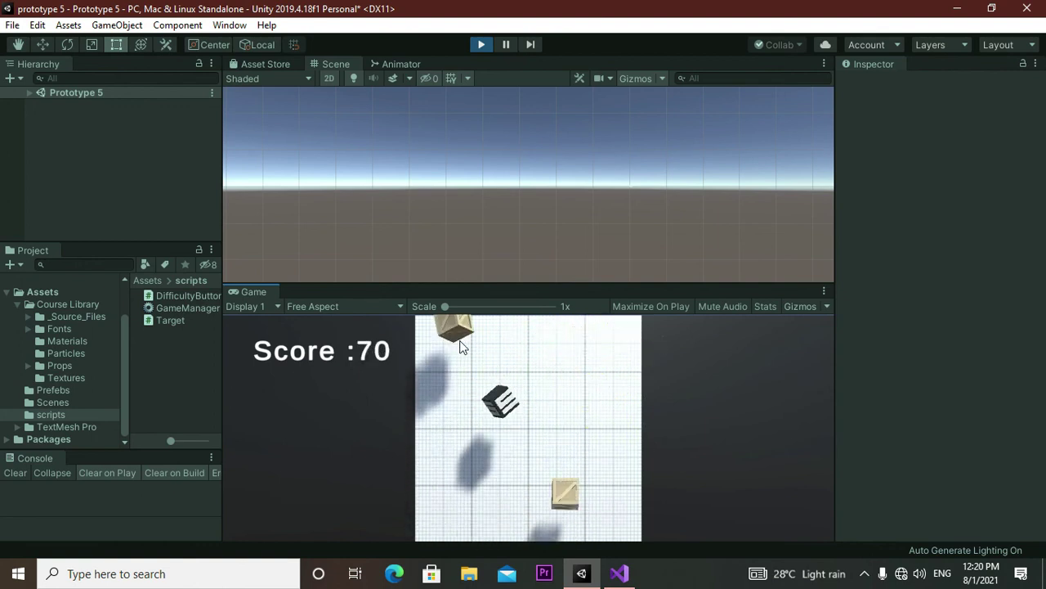
left_click(460, 335)
left_click(569, 356)
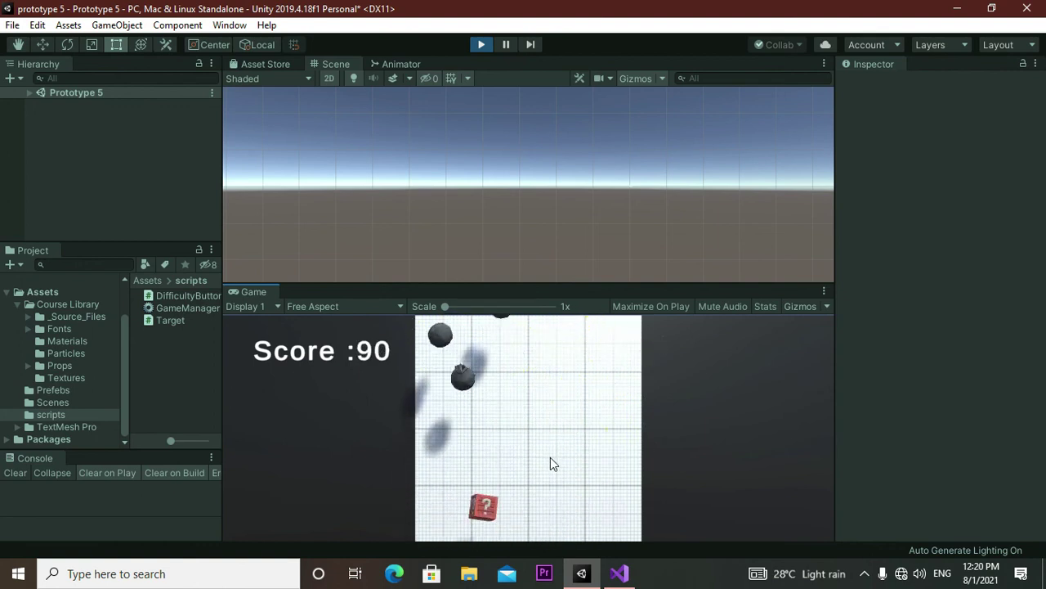
left_click(485, 352)
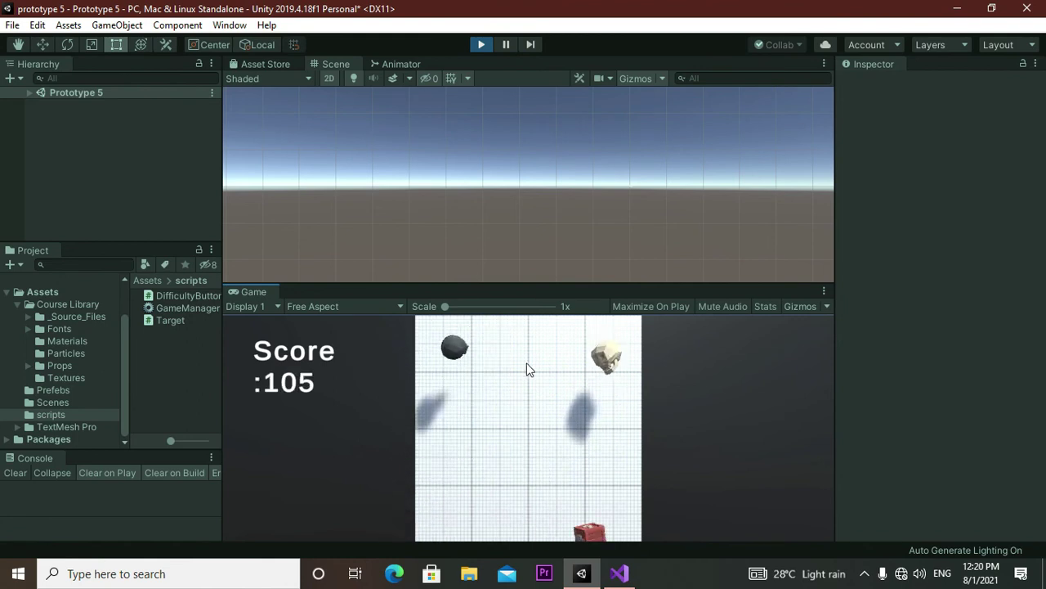
left_click(662, 491)
left_click(564, 392)
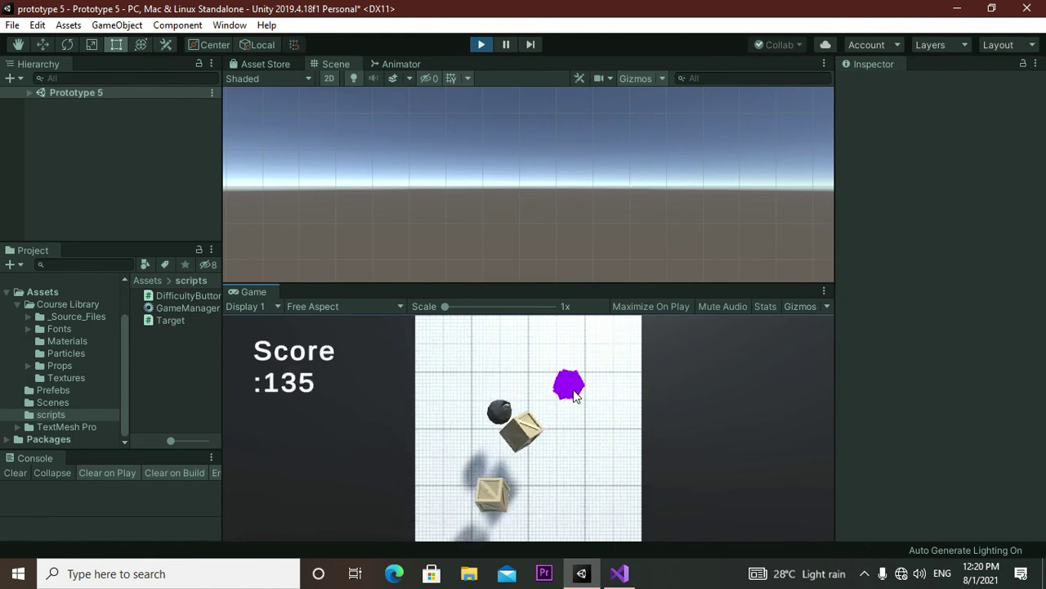
left_click(481, 446)
left_click(458, 439)
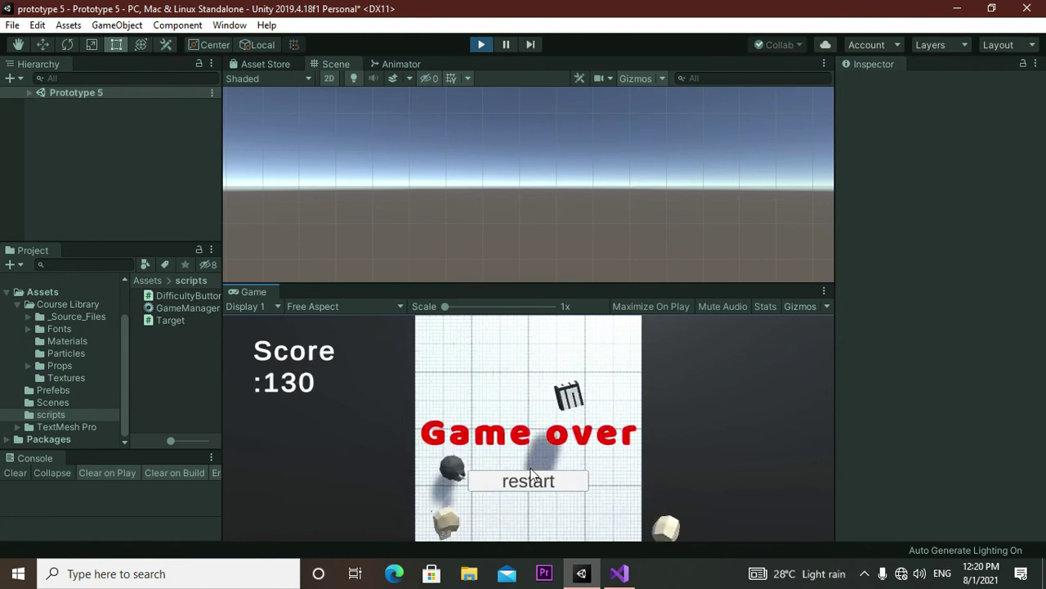
left_click(558, 490)
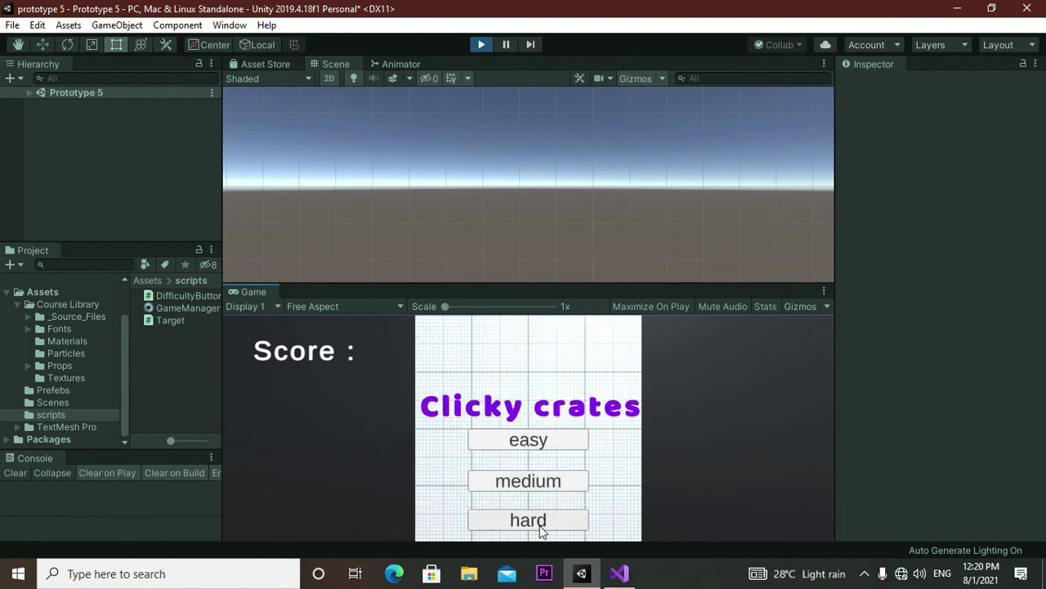
- Start a hard-difficulty round and burst the first flying crates and targets
left_click(543, 528)
left_click(502, 409)
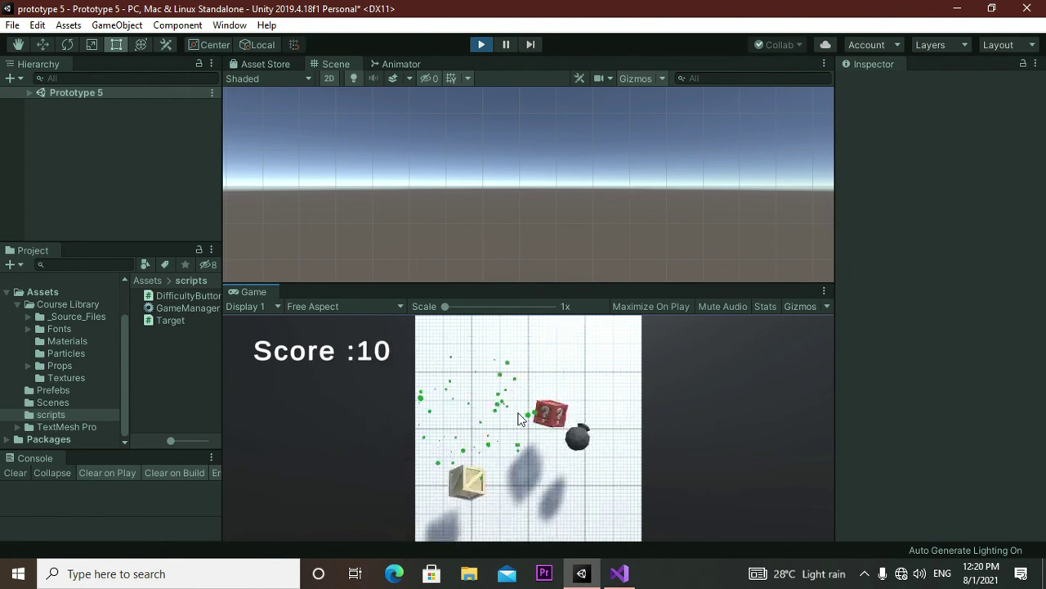
left_click(549, 409)
left_click(467, 373)
left_click(512, 388)
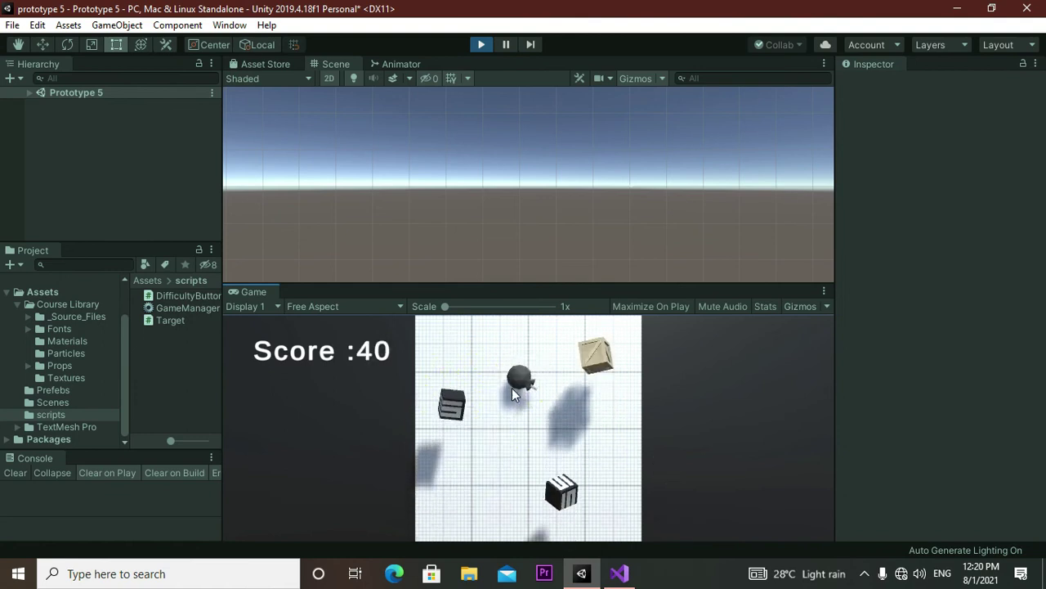
left_click(552, 360)
left_click(532, 432)
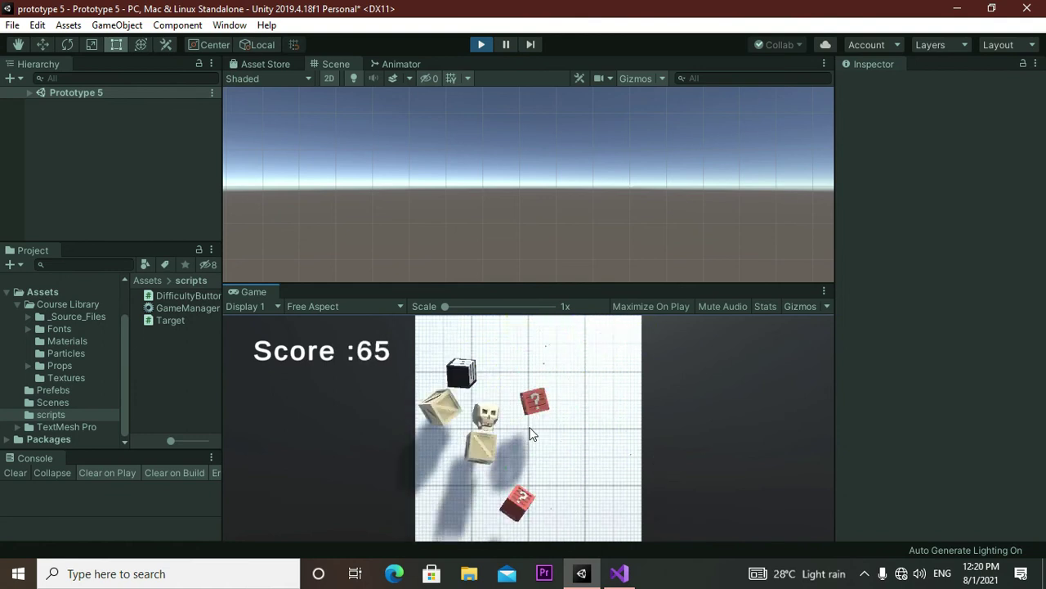
- Score up to 160, hit a penalty object at 150, restart, and stop play mode
left_click(497, 470)
left_click(548, 381)
left_click(548, 466)
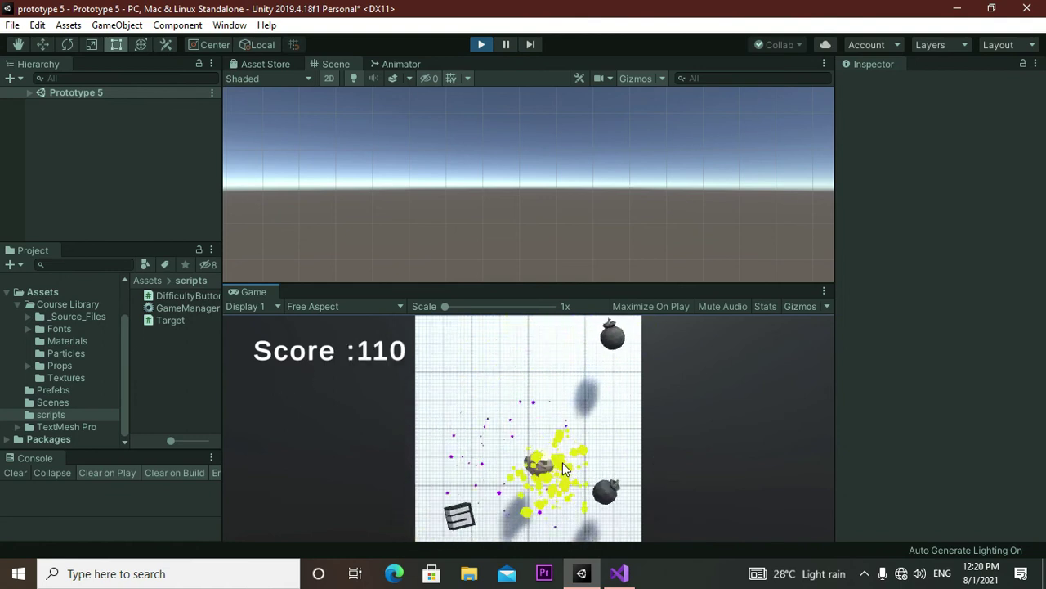
left_click(511, 412)
left_click(533, 386)
left_click(522, 413)
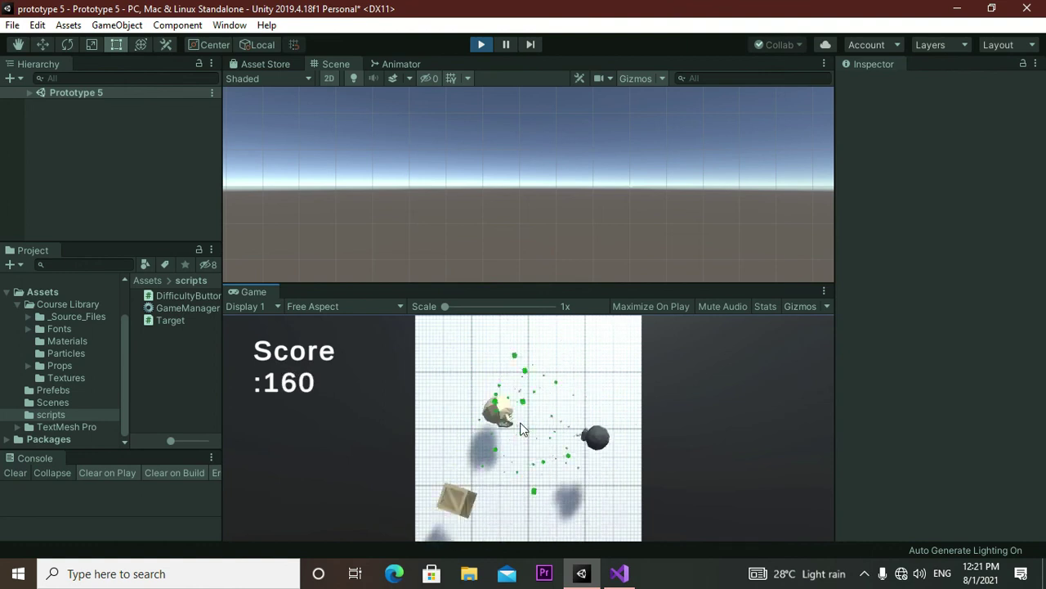
left_click(490, 426)
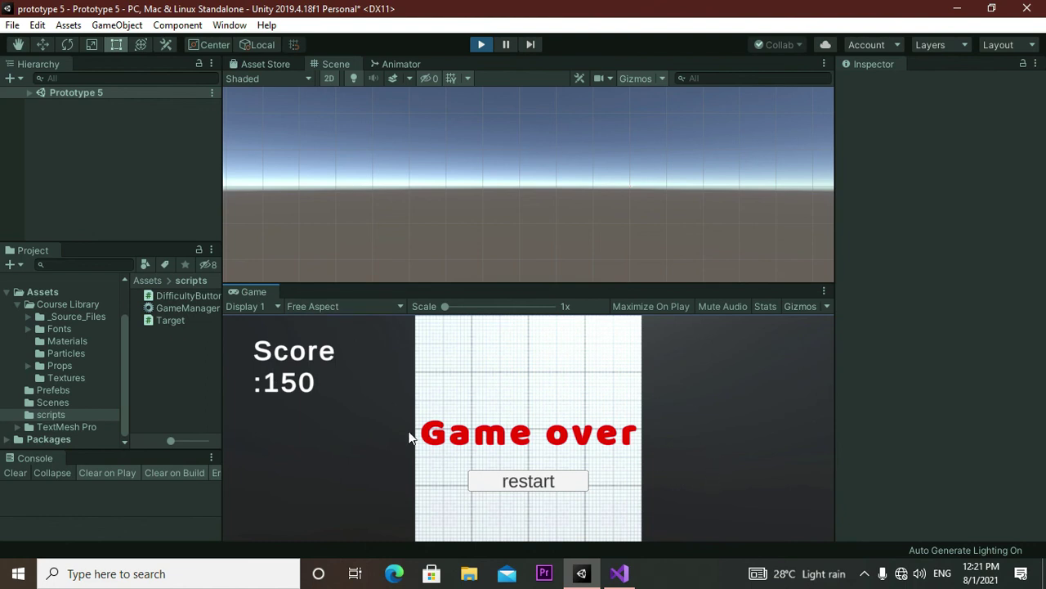
left_click(528, 481)
left_click(476, 44)
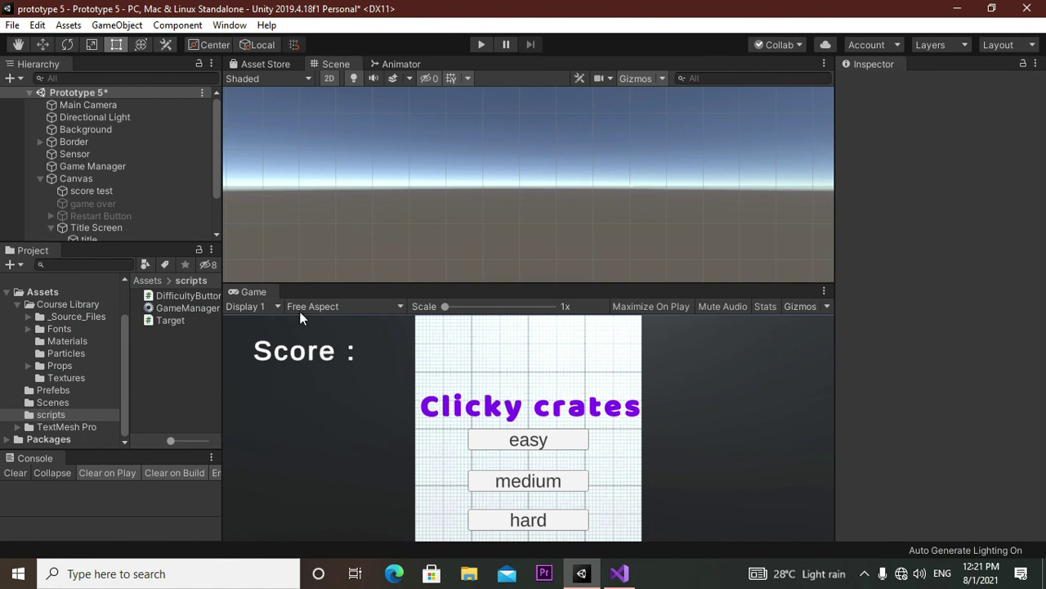
- Enlarge the Game view and open Build Settings for PC, Mac & Linux Standalone
left_click_drag(305, 287, 313, 220)
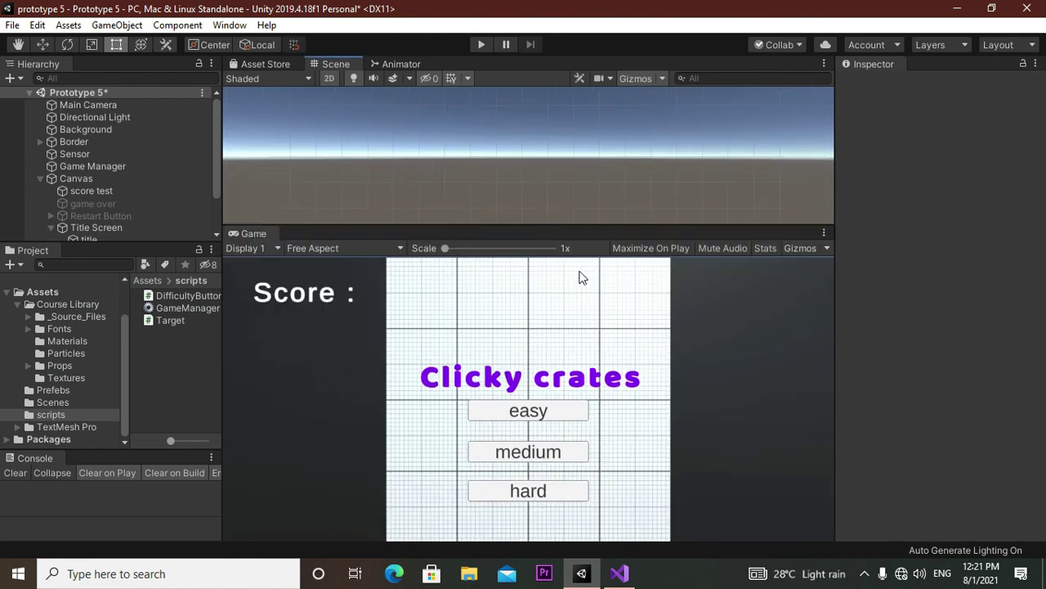
left_click(12, 25)
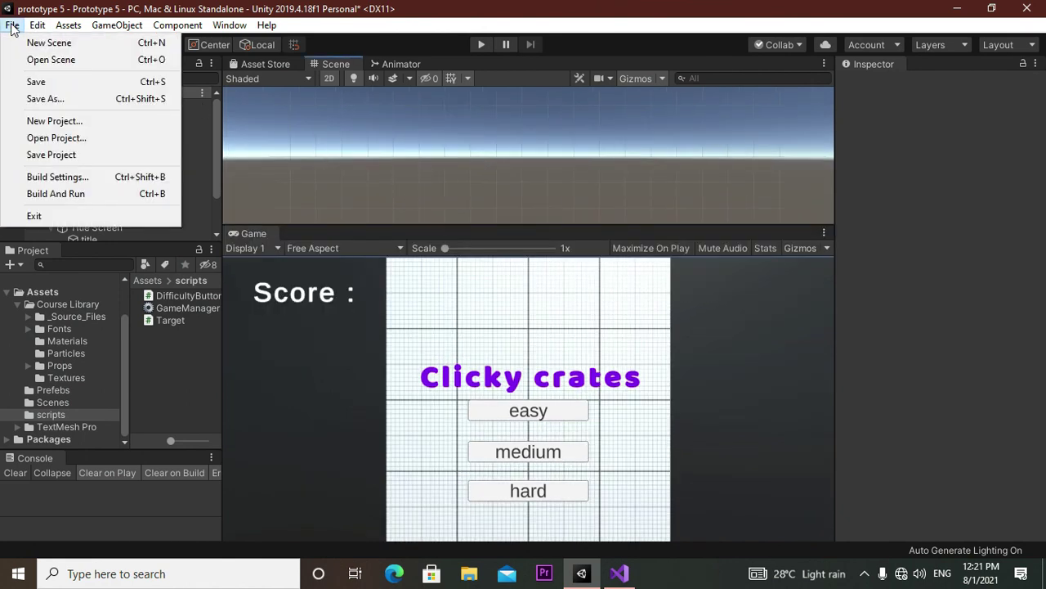
left_click(120, 178)
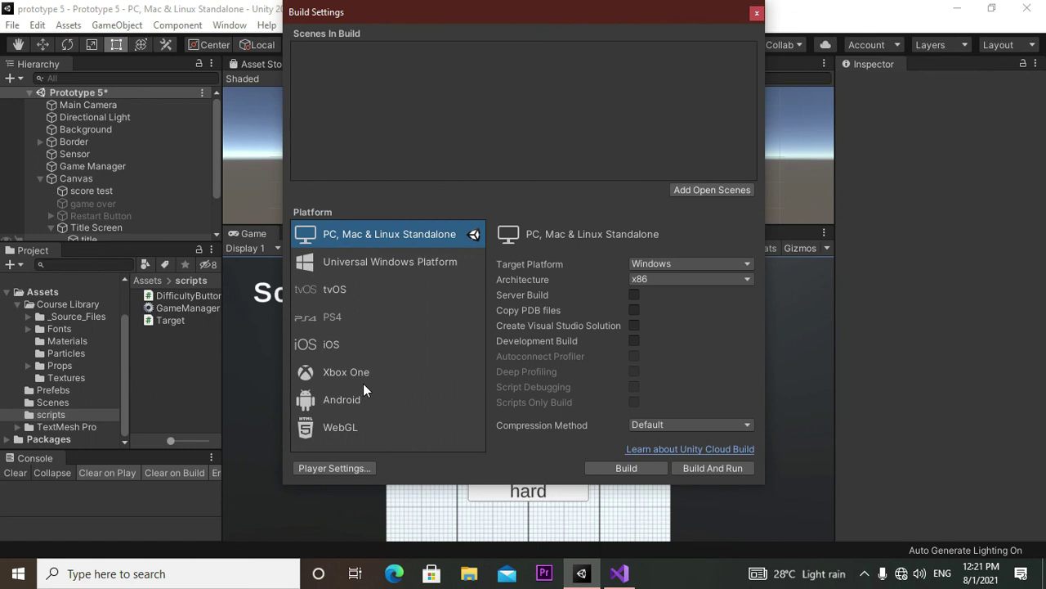
- Build the standalone player with the Desktop folder as the output location
left_click(642, 466)
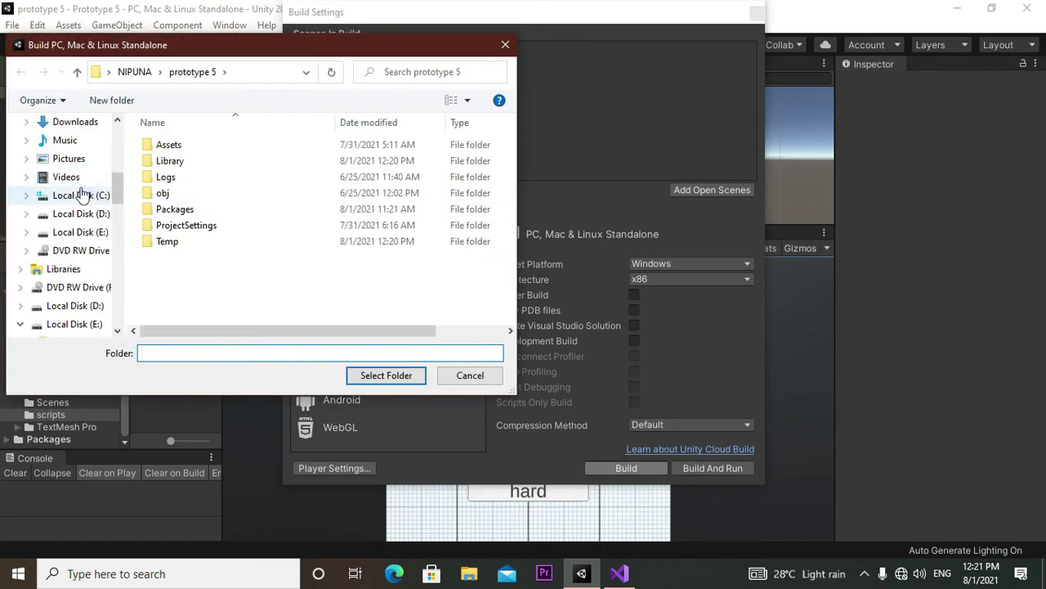
scroll(82, 180, "up", 2)
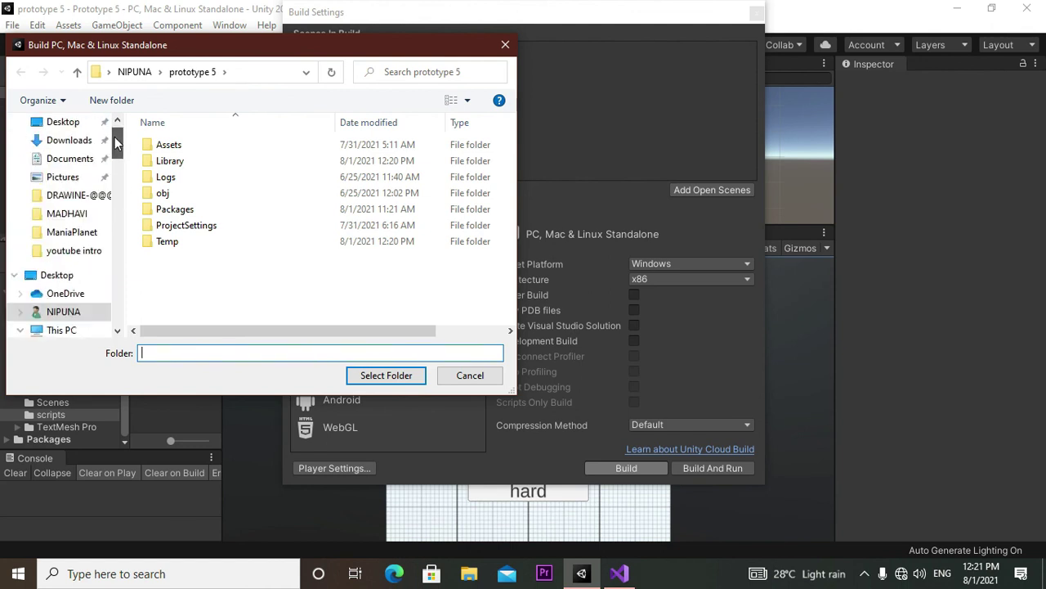
scroll(82, 179, "up", 1)
left_click(69, 164)
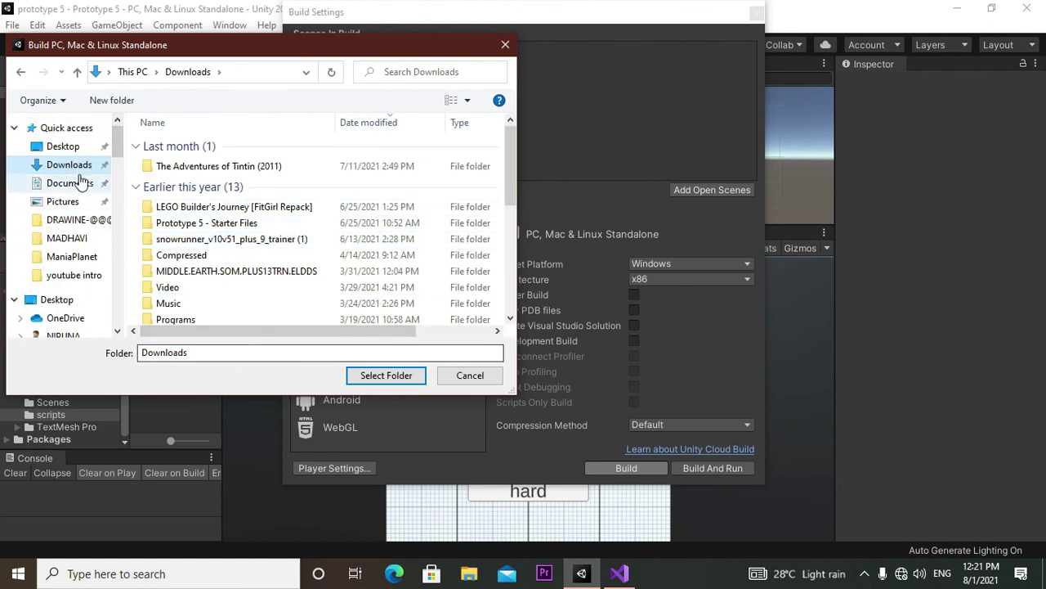
left_click(64, 146)
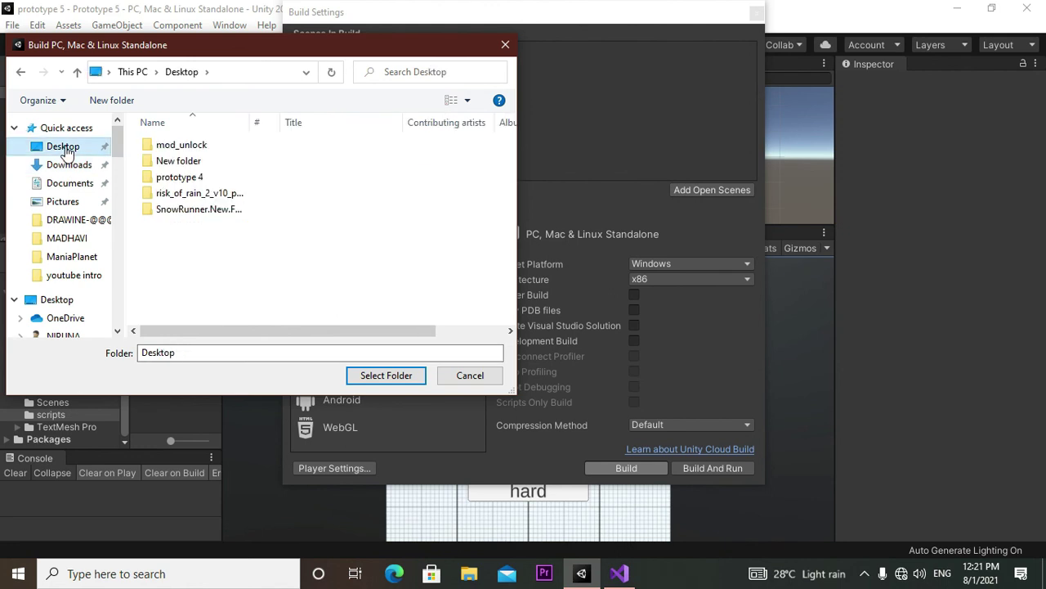
left_click(385, 377)
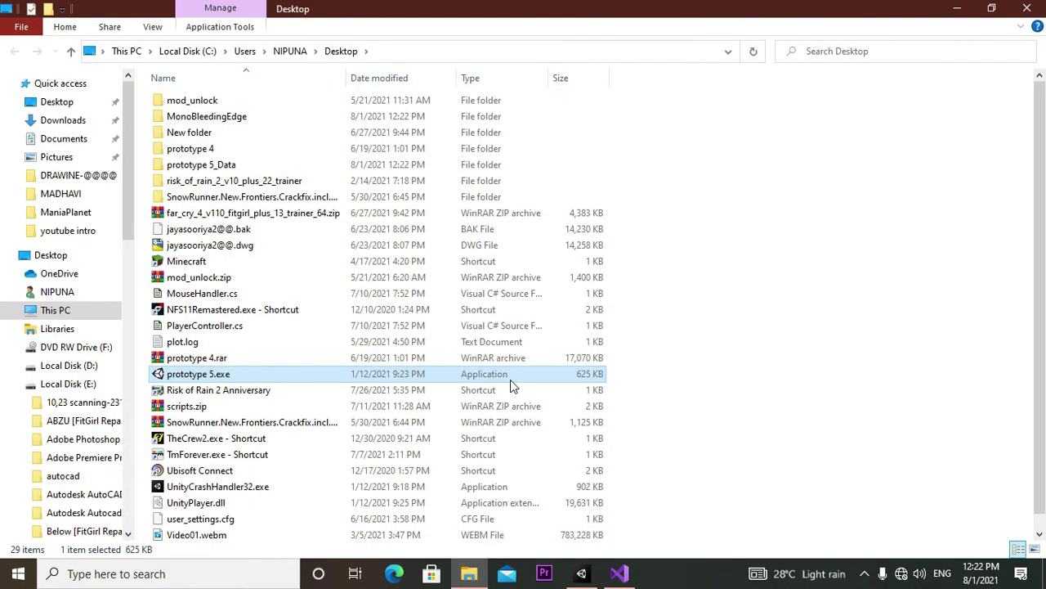
- Launch prototype 5.exe from the Desktop folder
scroll(510, 380, "down", 1)
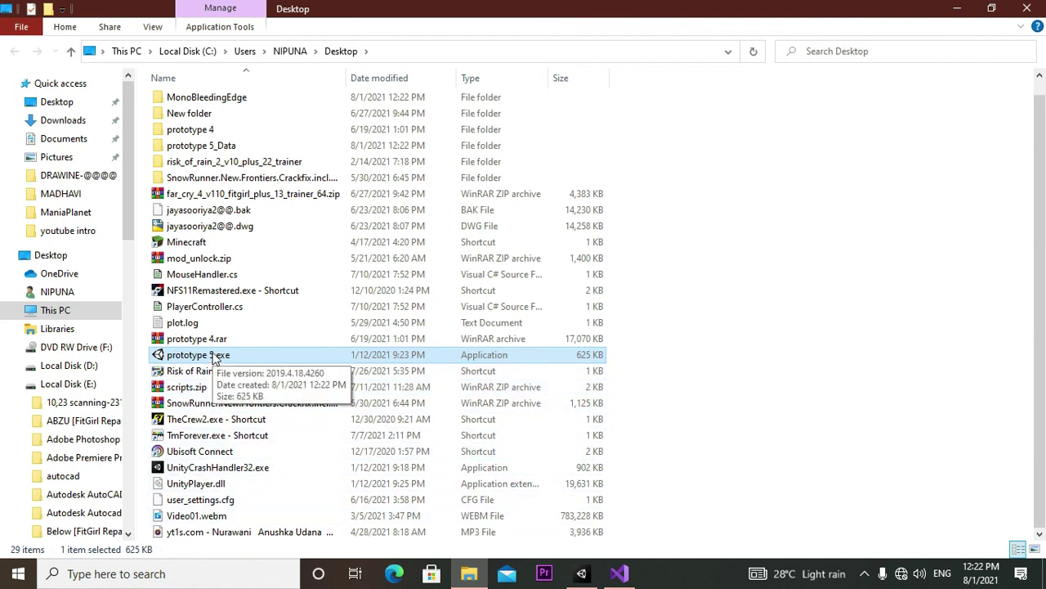
double_click(214, 357)
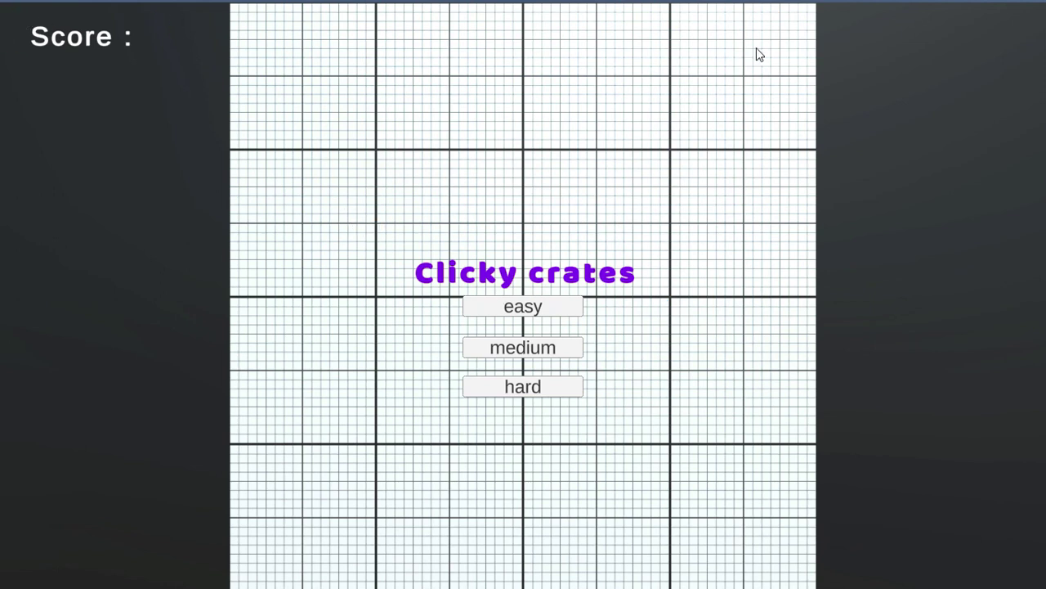
- Start an easy round in the built game and burst the first waves of crates
left_click(527, 311)
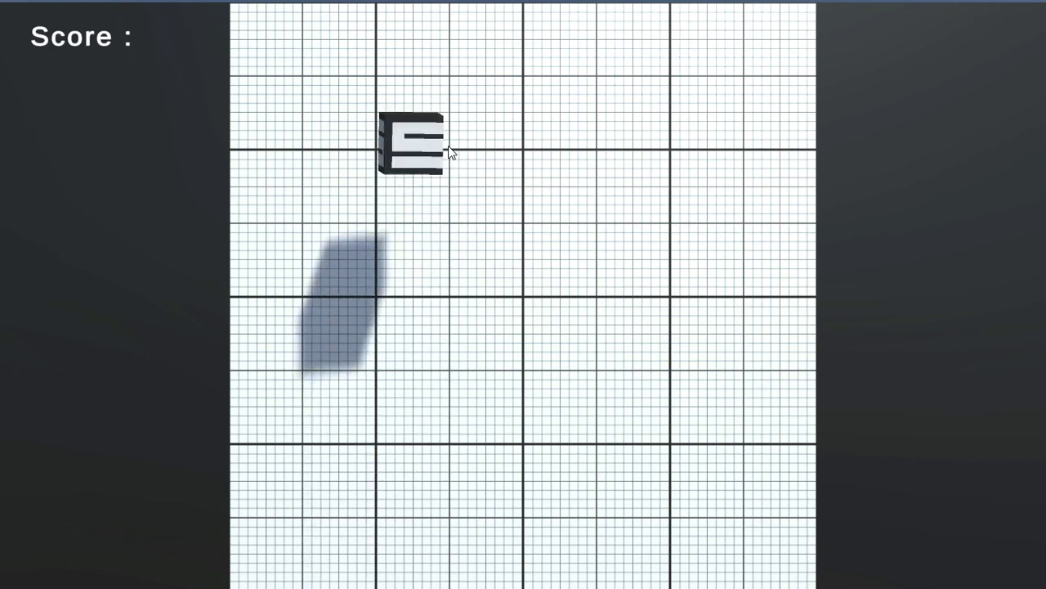
left_click(376, 37)
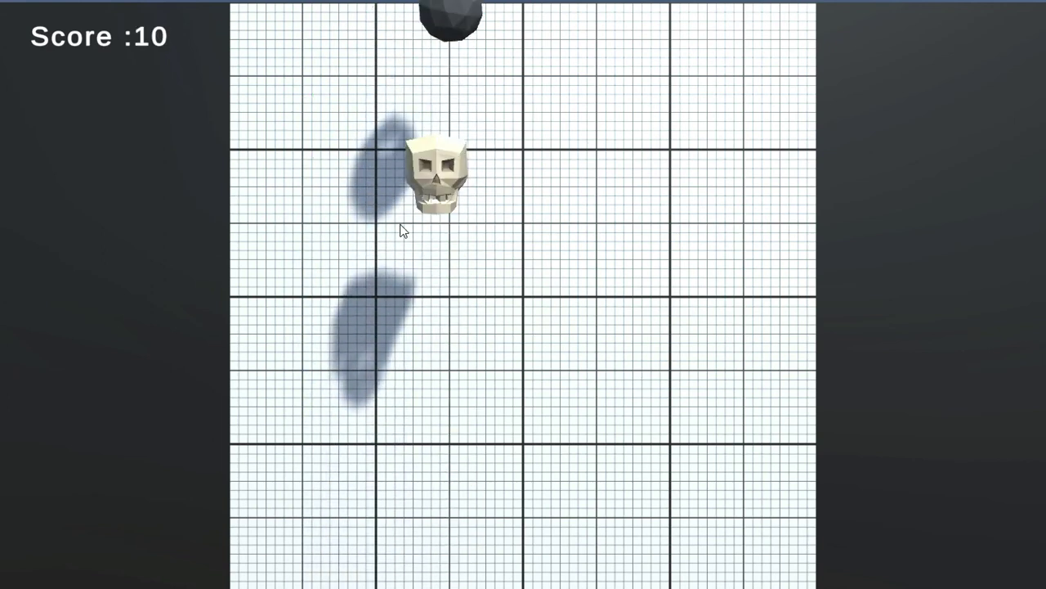
left_click(654, 152)
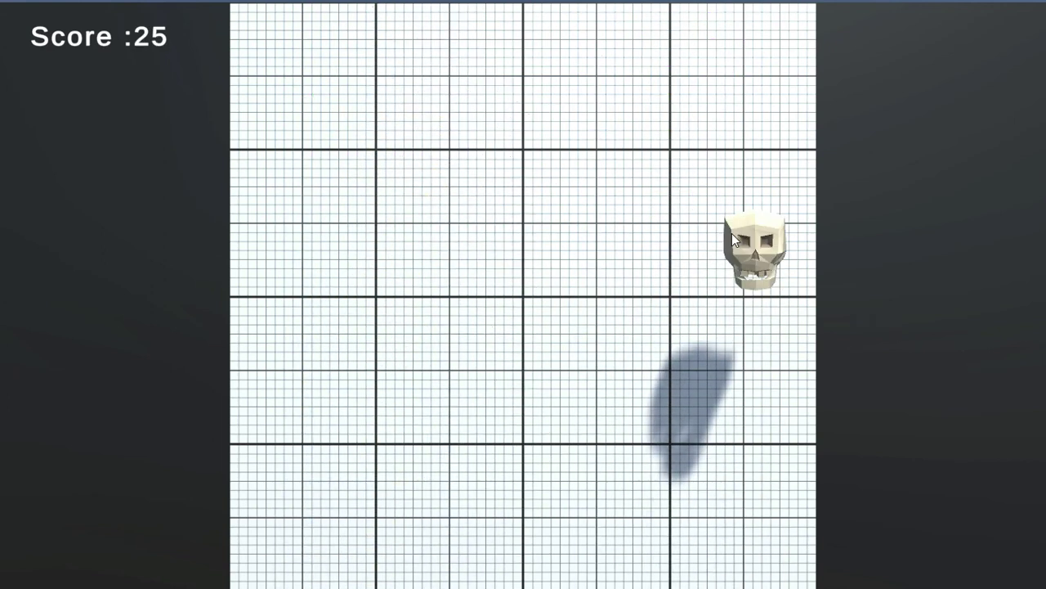
left_click(325, 209)
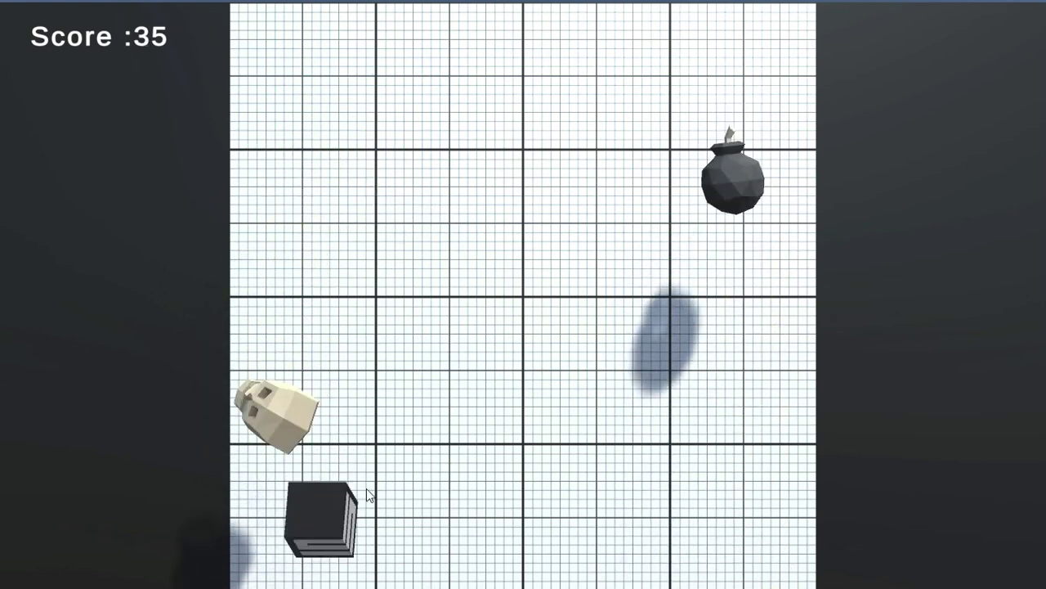
left_click(500, 437)
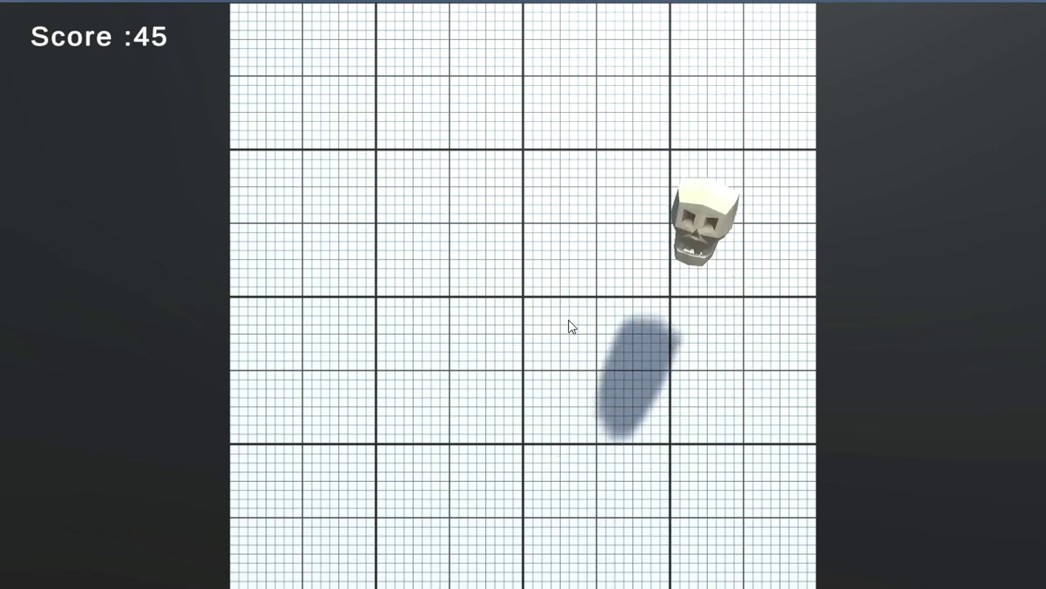
left_click(315, 294)
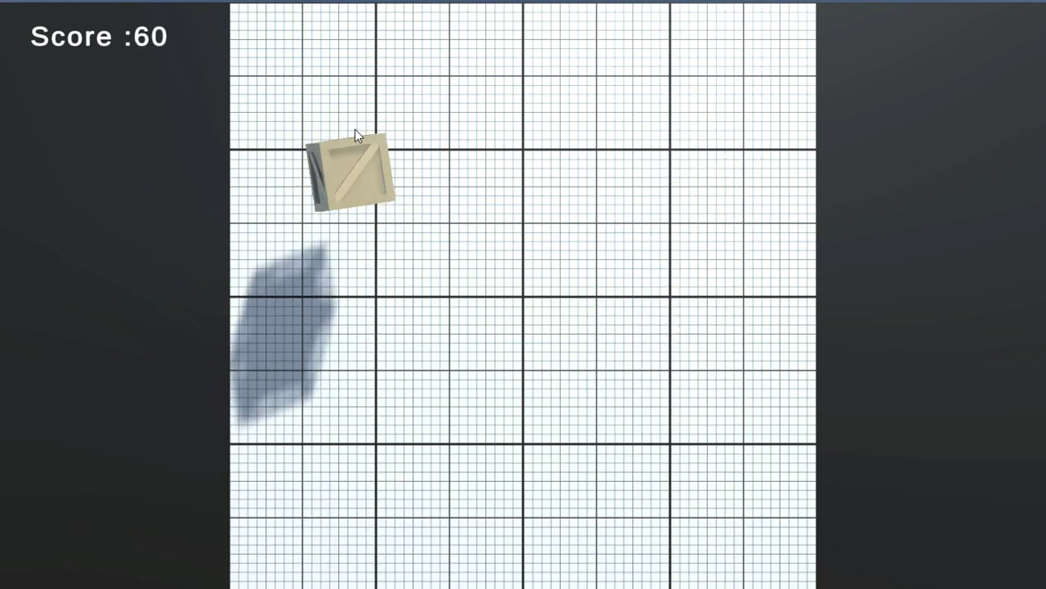
left_click(359, 135)
left_click(691, 86)
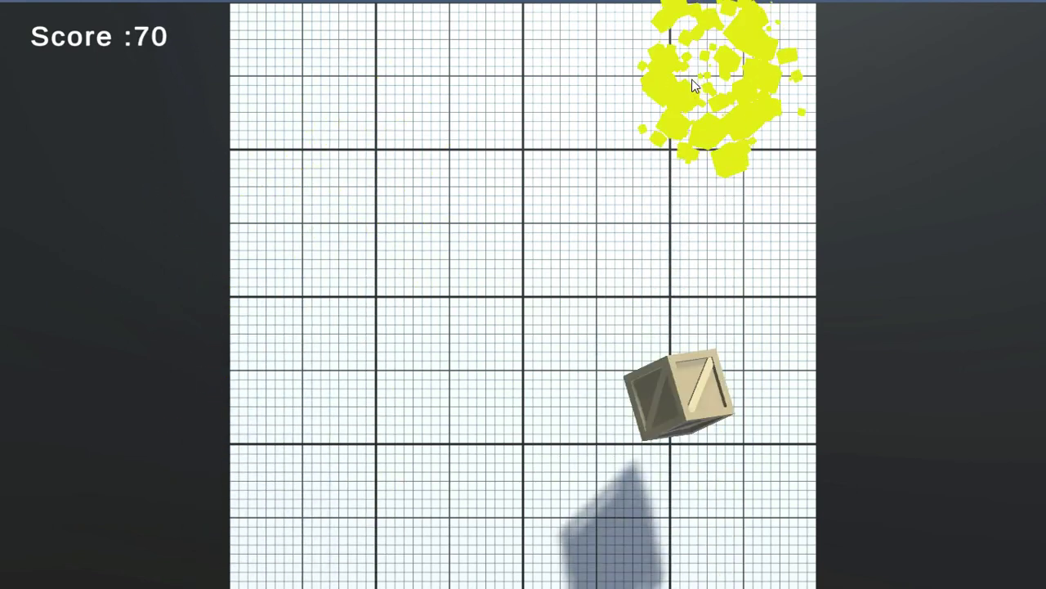
left_click(625, 133)
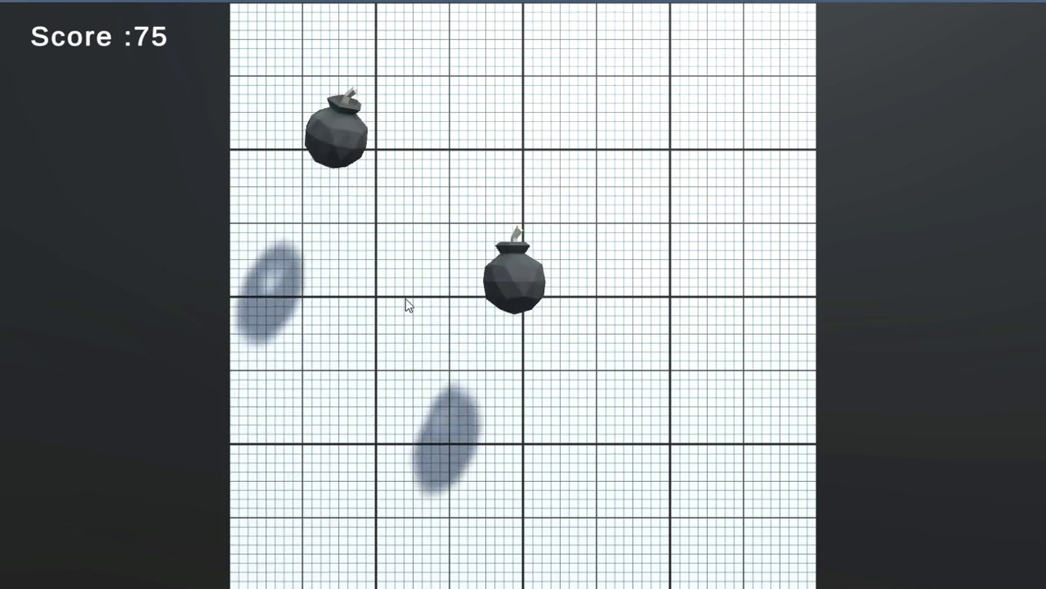
left_click(427, 124)
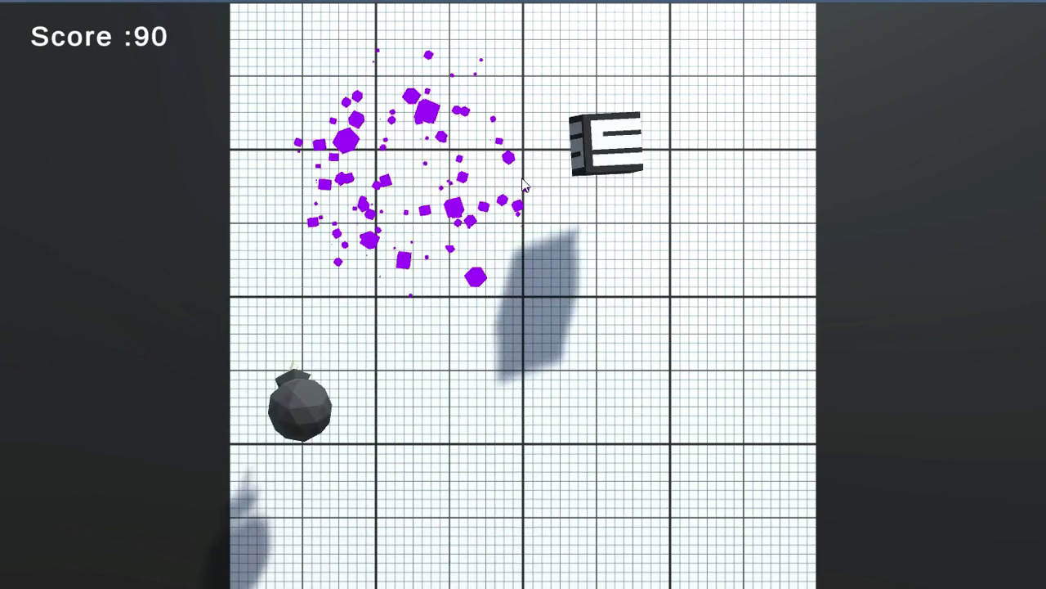
left_click(607, 40)
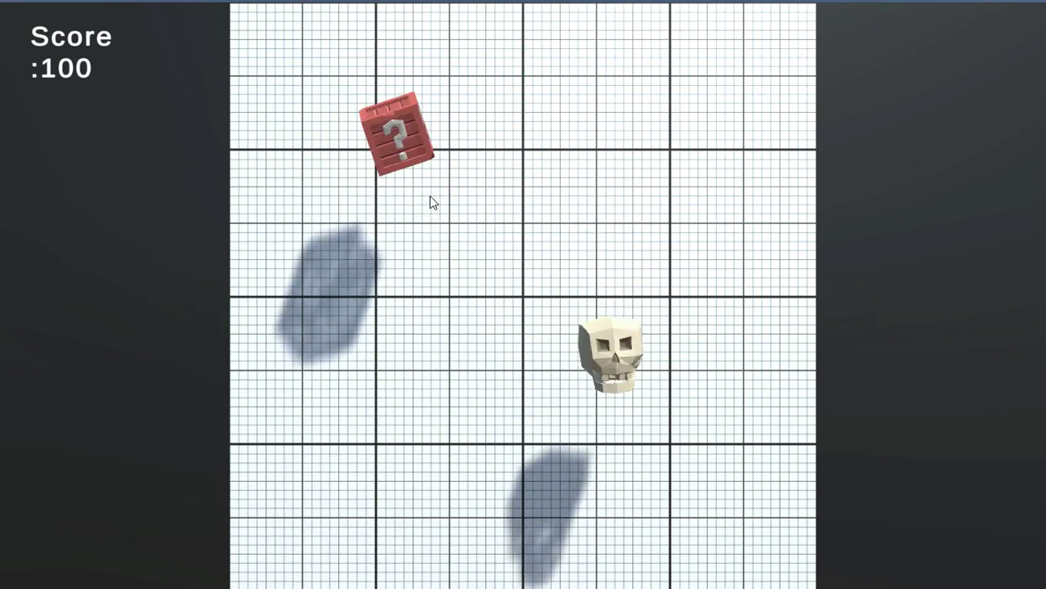
left_click(391, 32)
left_click(379, 168)
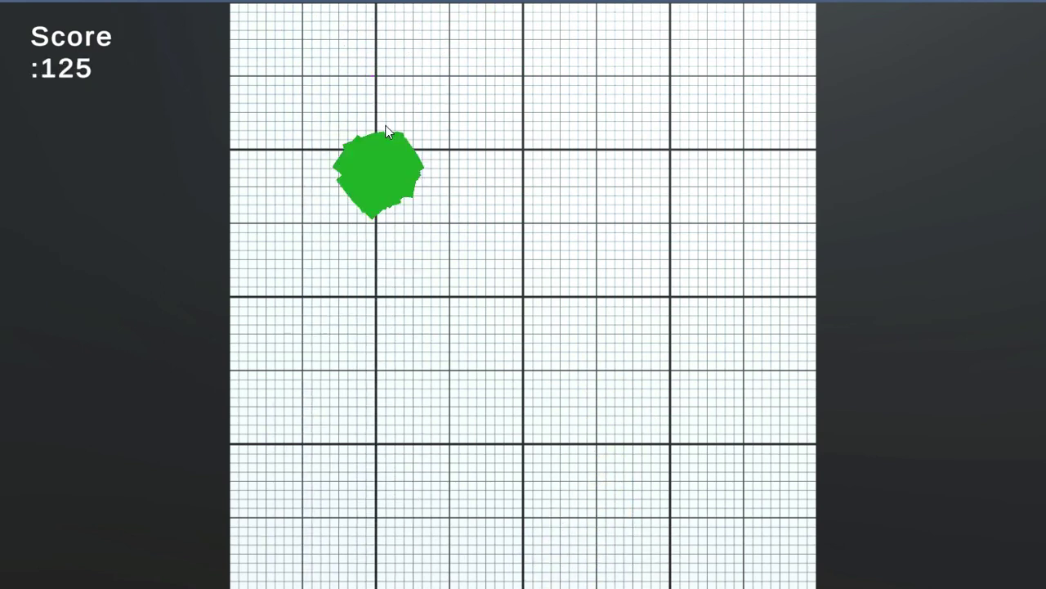
left_click(334, 141)
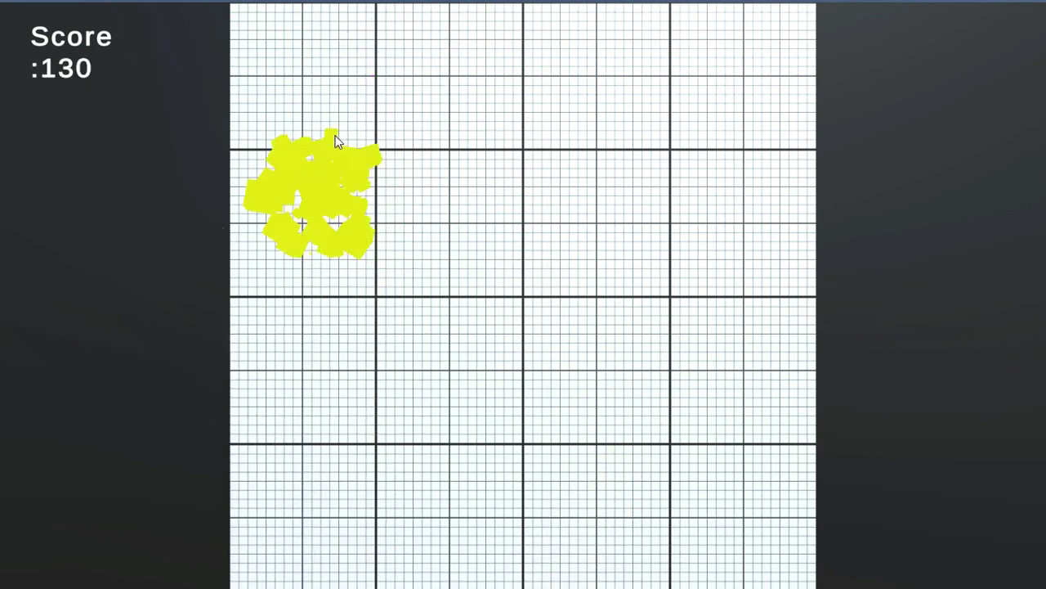
left_click(553, 205)
left_click(565, 184)
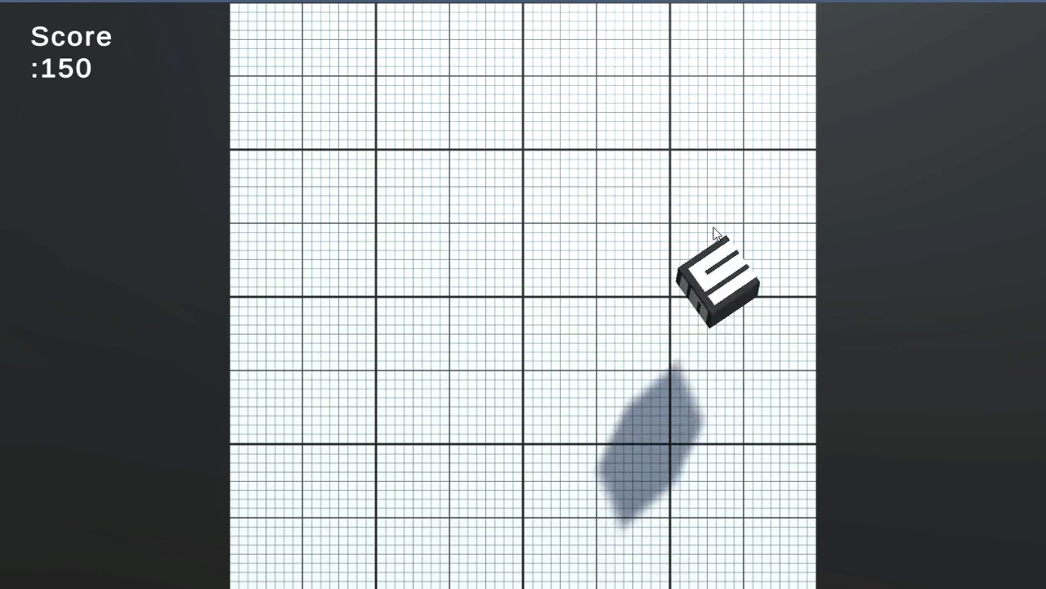
left_click(714, 245)
- Keep scoring to 310 until a bomb ends the round at 300, then restart
left_click(495, 278)
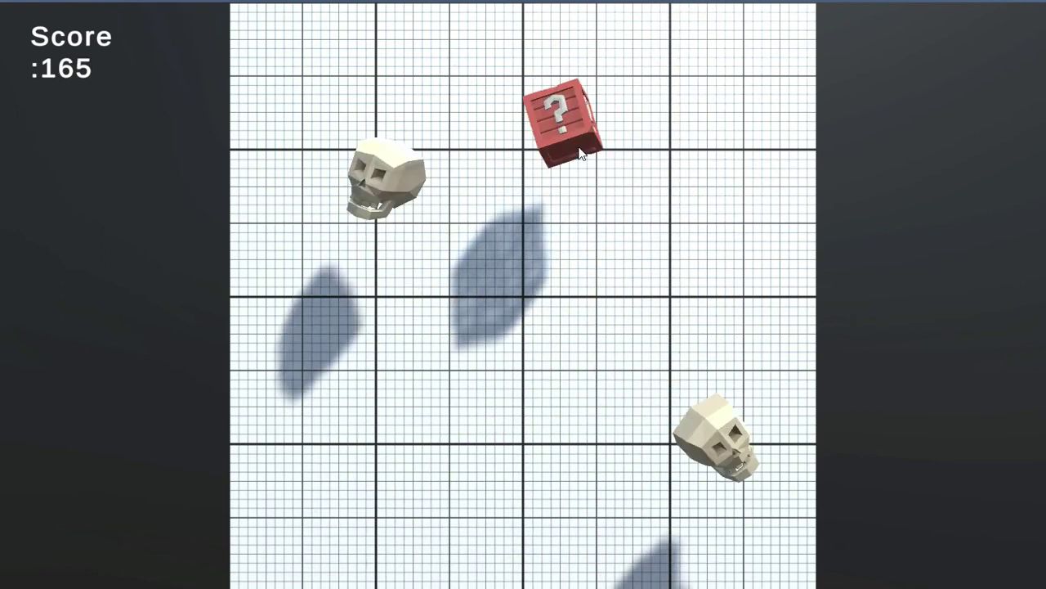
left_click(517, 288)
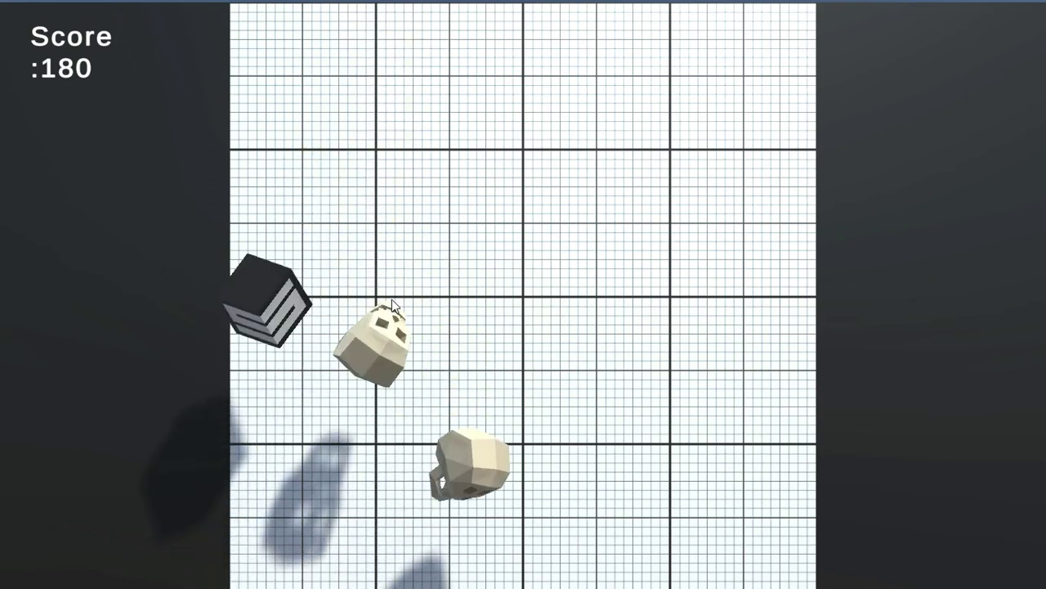
left_click(186, 336)
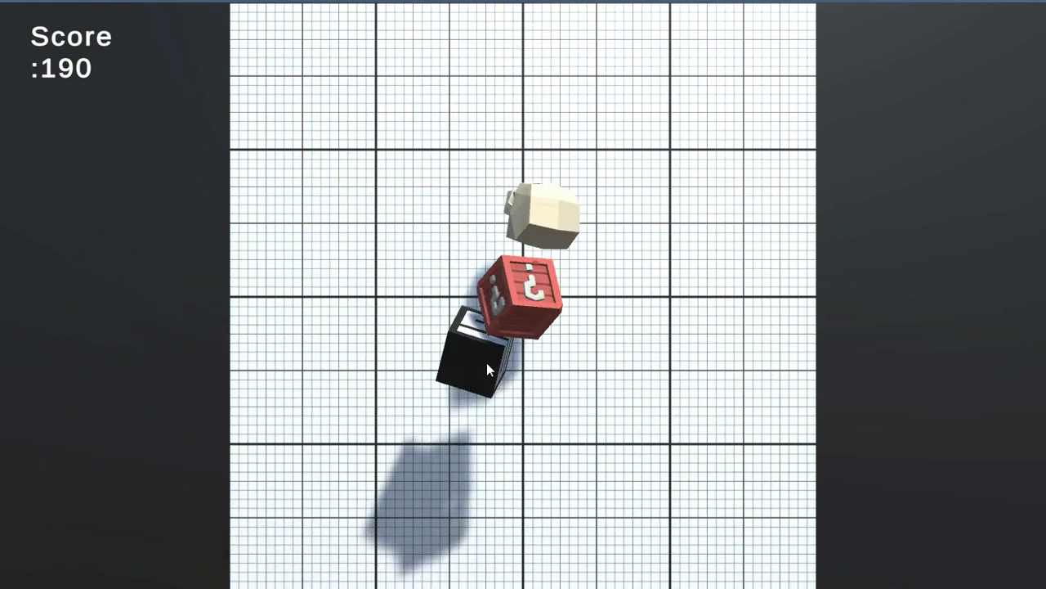
left_click(438, 438)
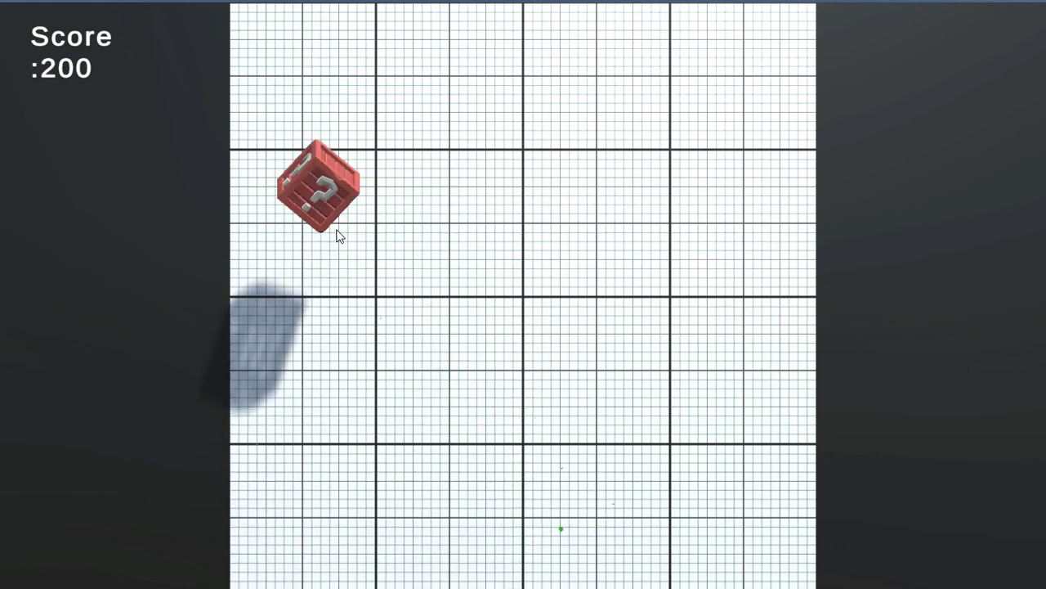
left_click(334, 134)
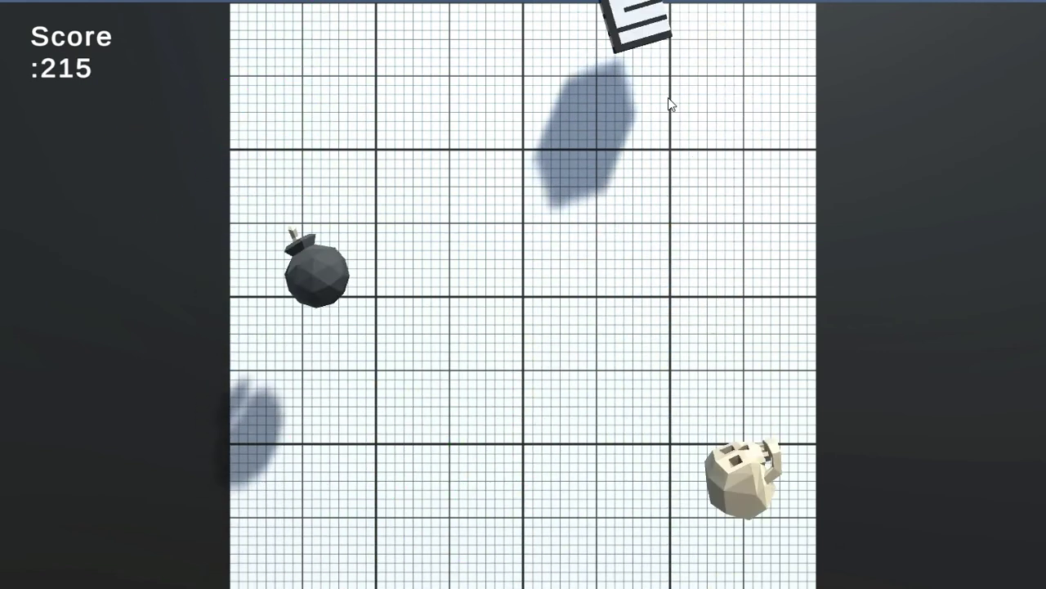
left_click(605, 147)
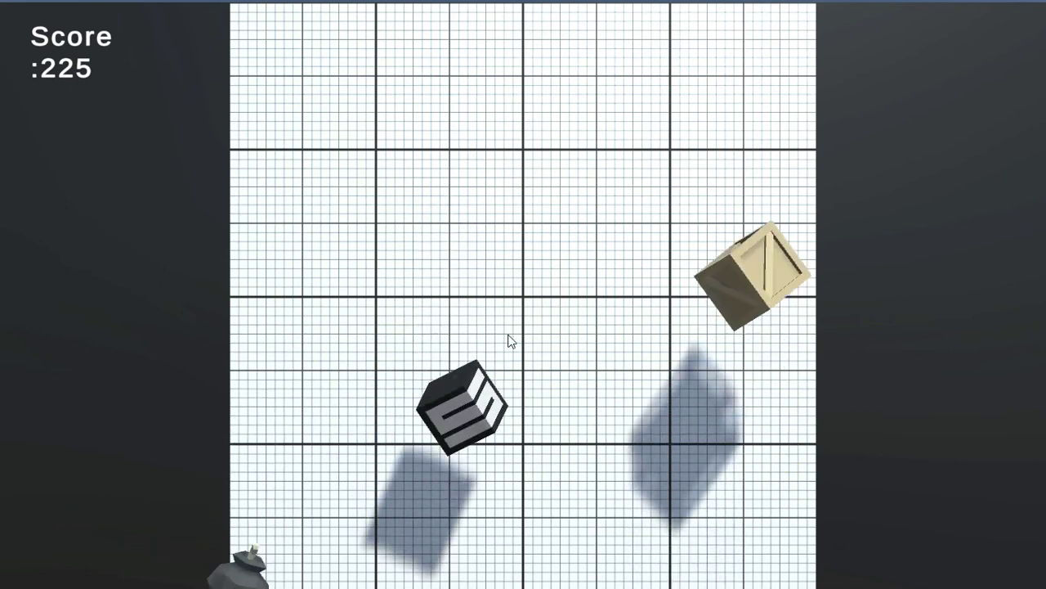
left_click(846, 339)
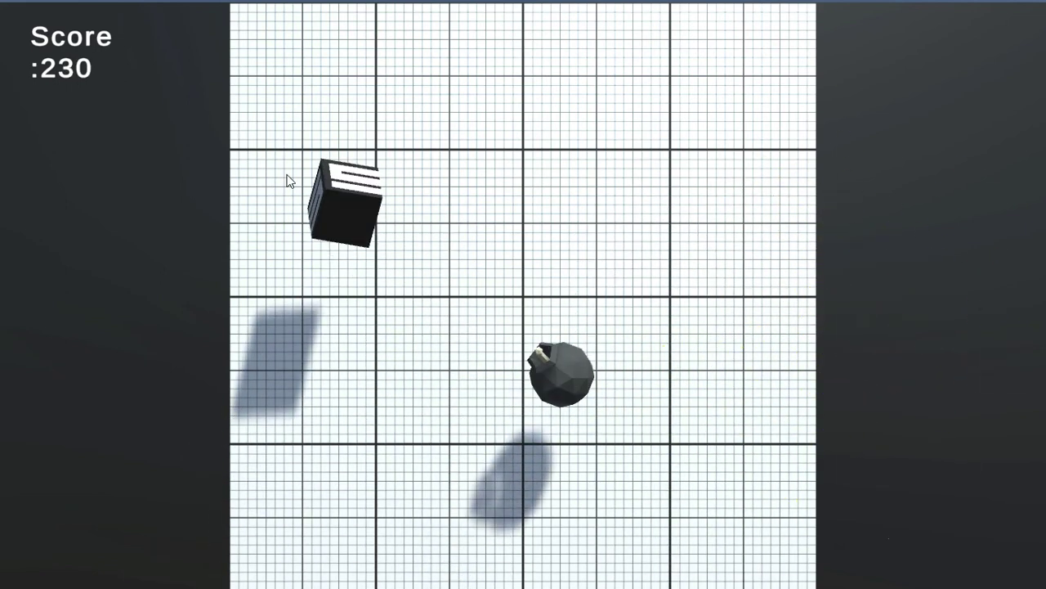
left_click(338, 58)
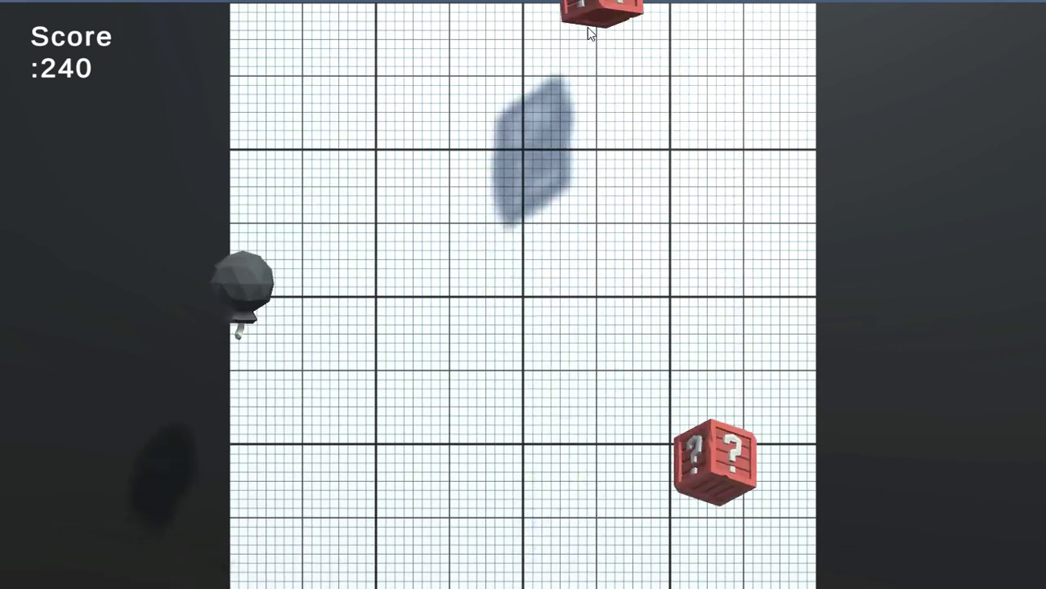
left_click(582, 205)
left_click(732, 59)
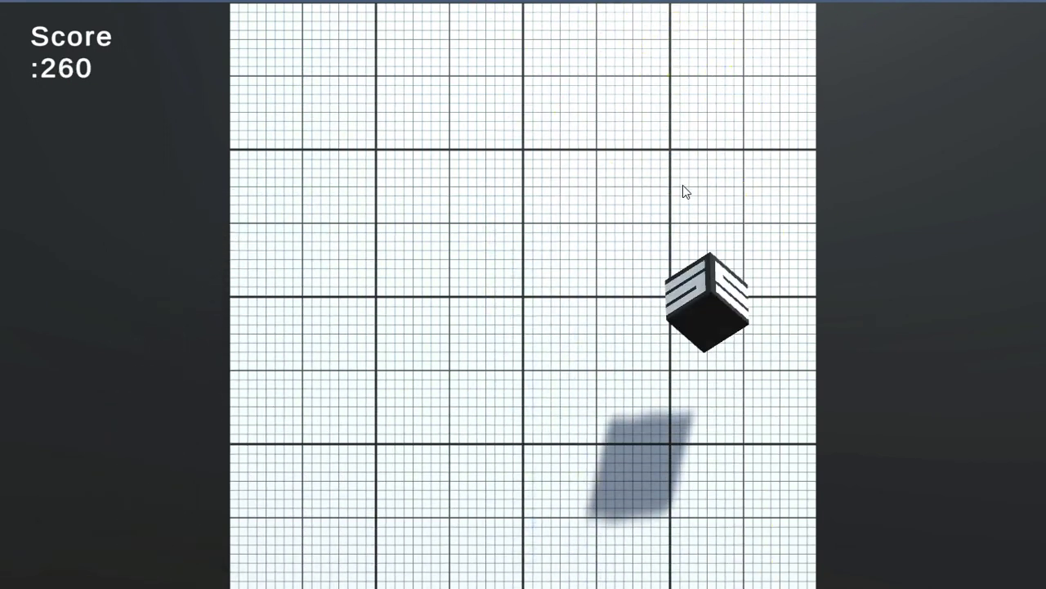
left_click(672, 225)
left_click(531, 57)
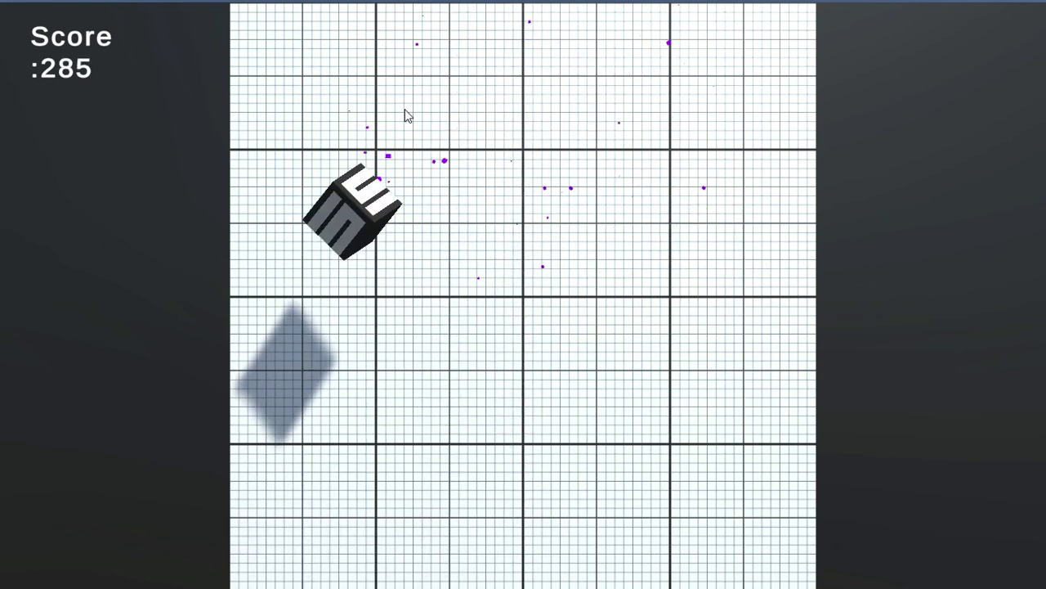
left_click(368, 120)
left_click(555, 245)
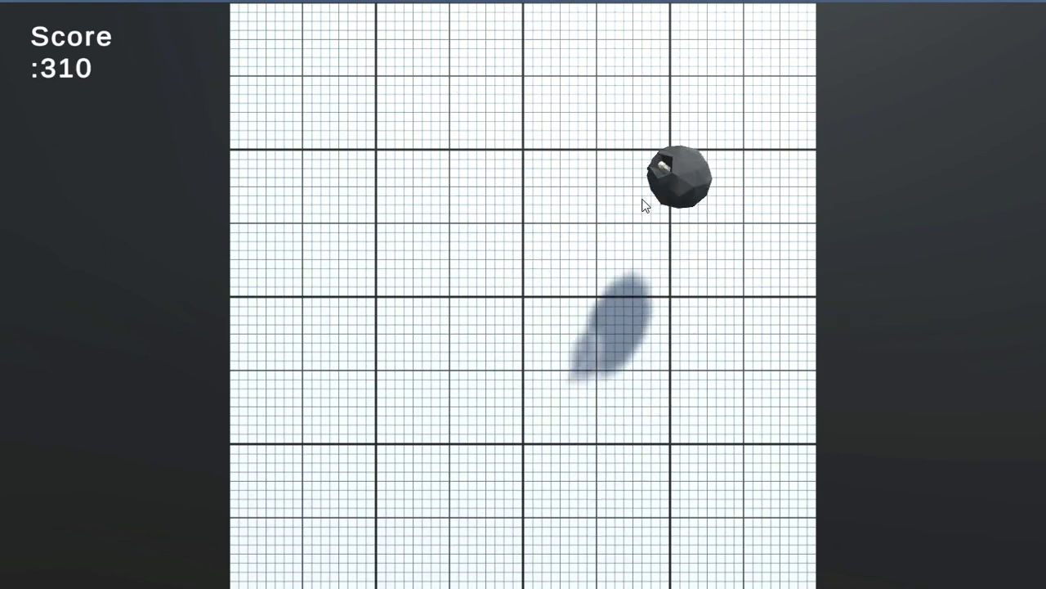
left_click(315, 269)
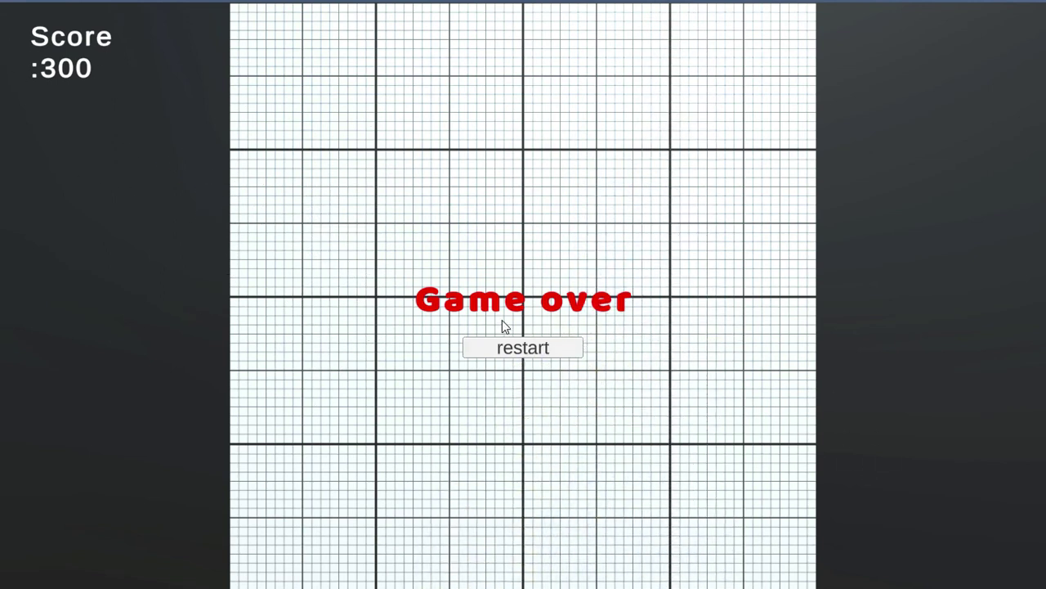
left_click(530, 352)
- Start a hard round and smash the first wooden, black and red crates
left_click(538, 391)
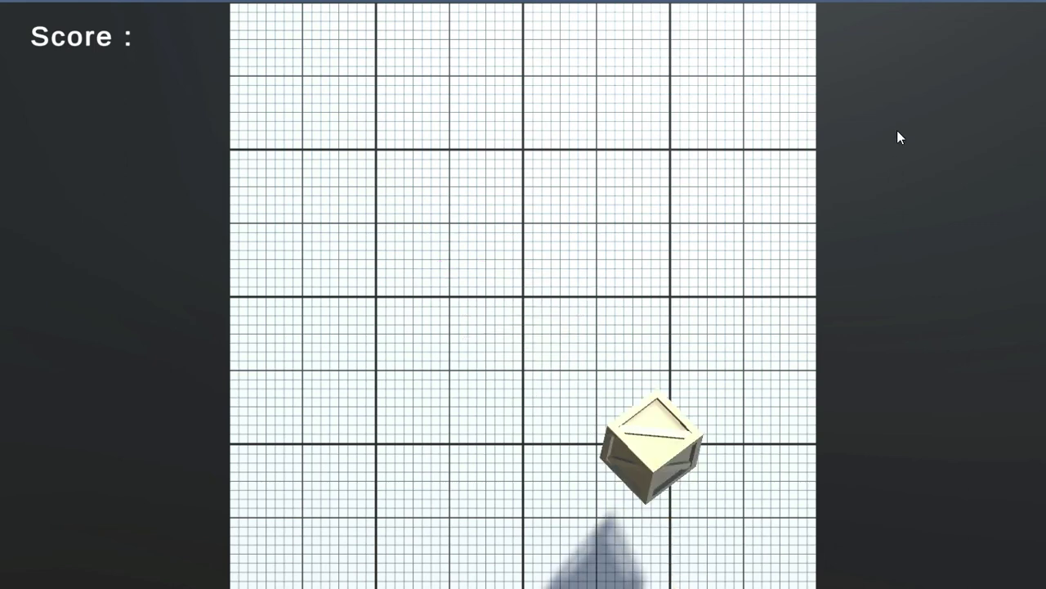
left_click(641, 260)
left_click(491, 245)
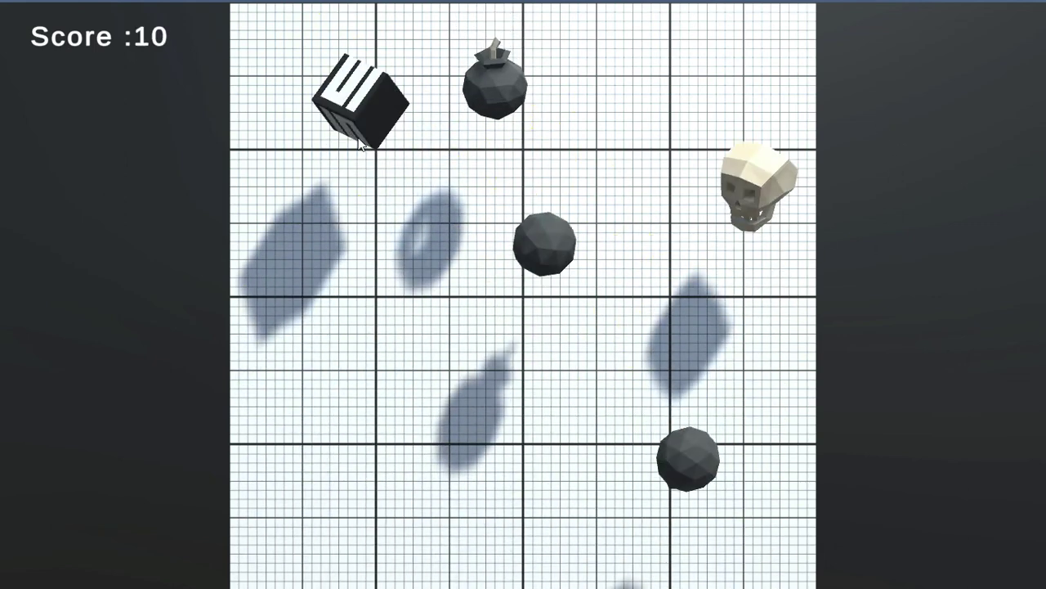
left_click(362, 102)
left_click(368, 113)
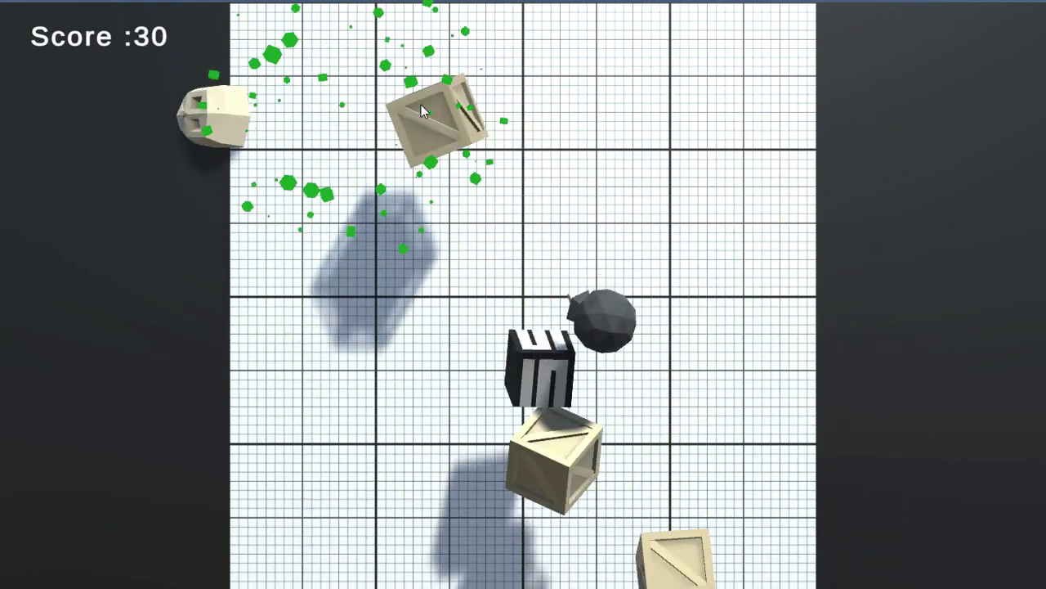
left_click(436, 118)
left_click(331, 137)
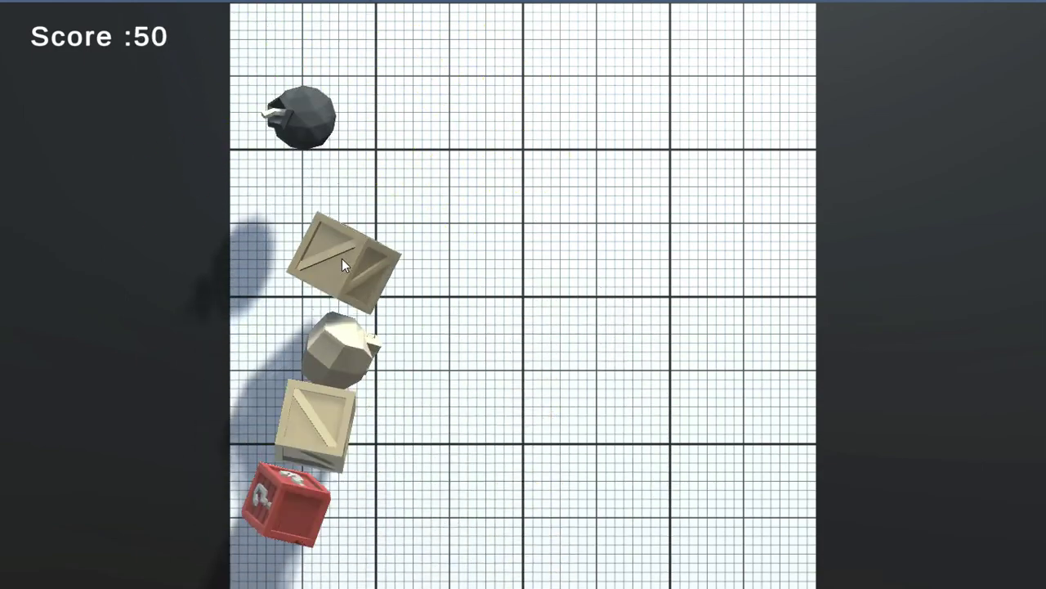
left_click(364, 176)
left_click(211, 260)
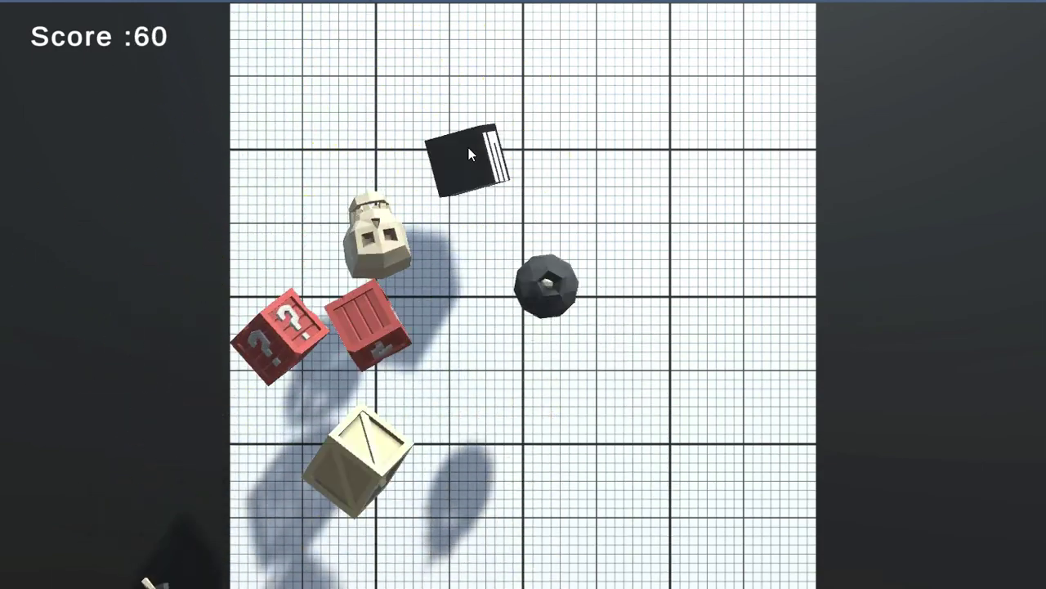
left_click(469, 148)
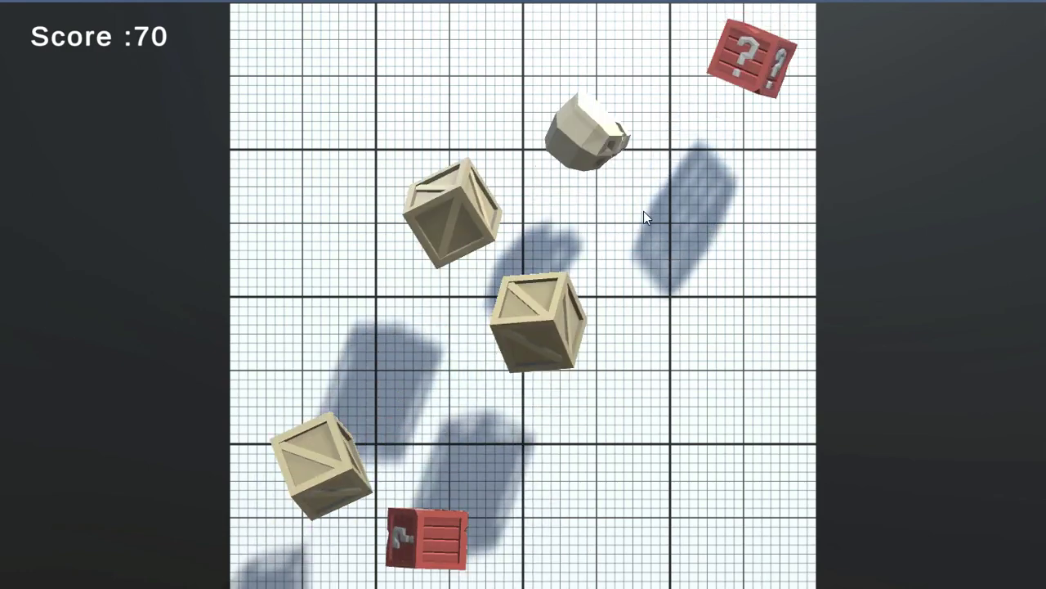
- Keep scoring to 145, hit the bomb at 135, and close the game window
left_click(470, 163)
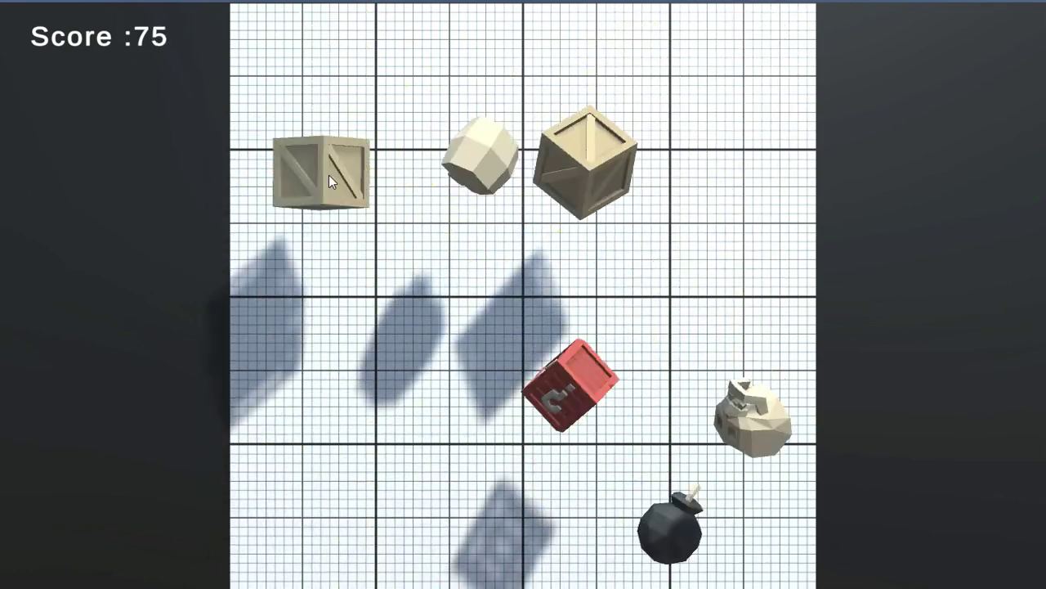
left_click(557, 315)
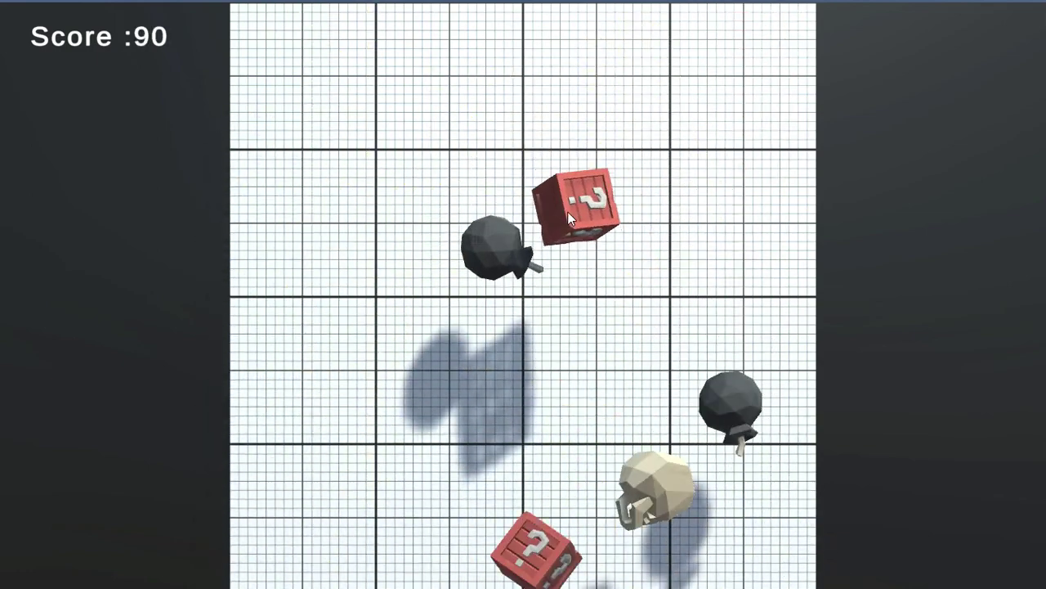
left_click(570, 209)
left_click(550, 231)
left_click(317, 152)
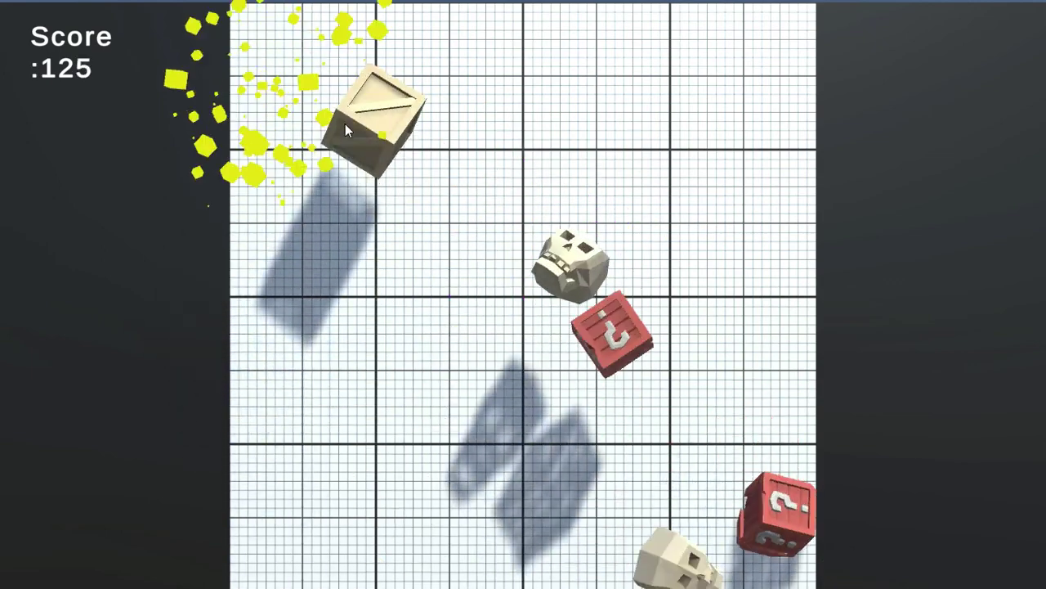
left_click(372, 117)
left_click(646, 151)
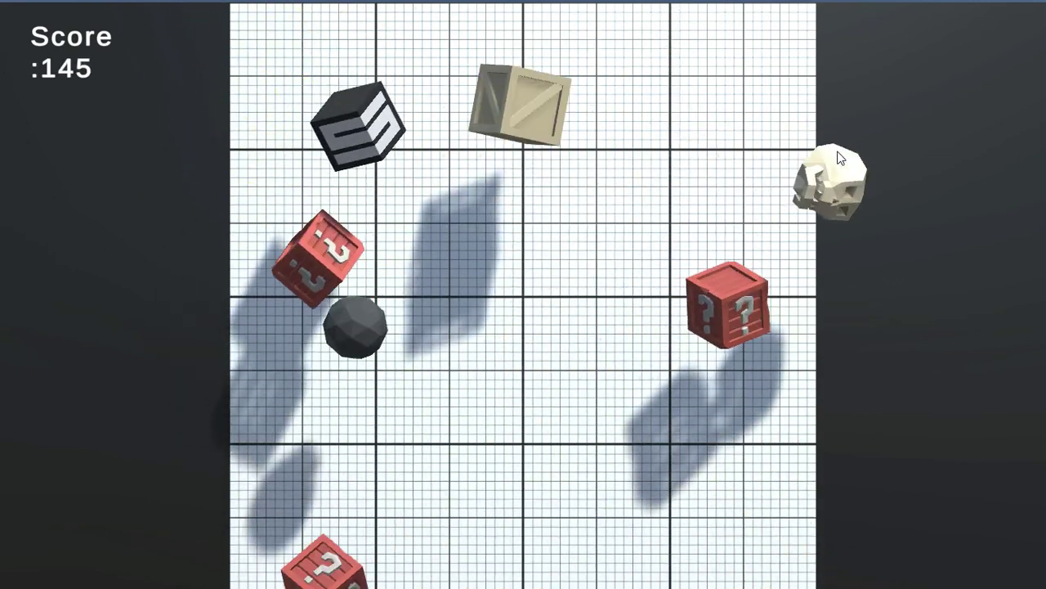
left_click(458, 327)
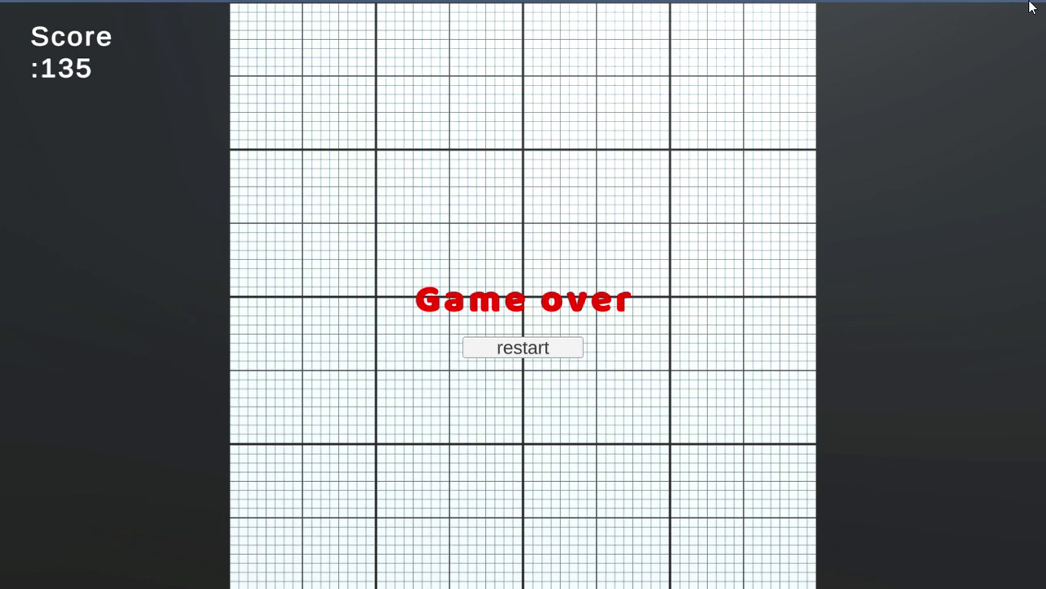
left_click(1030, 6)
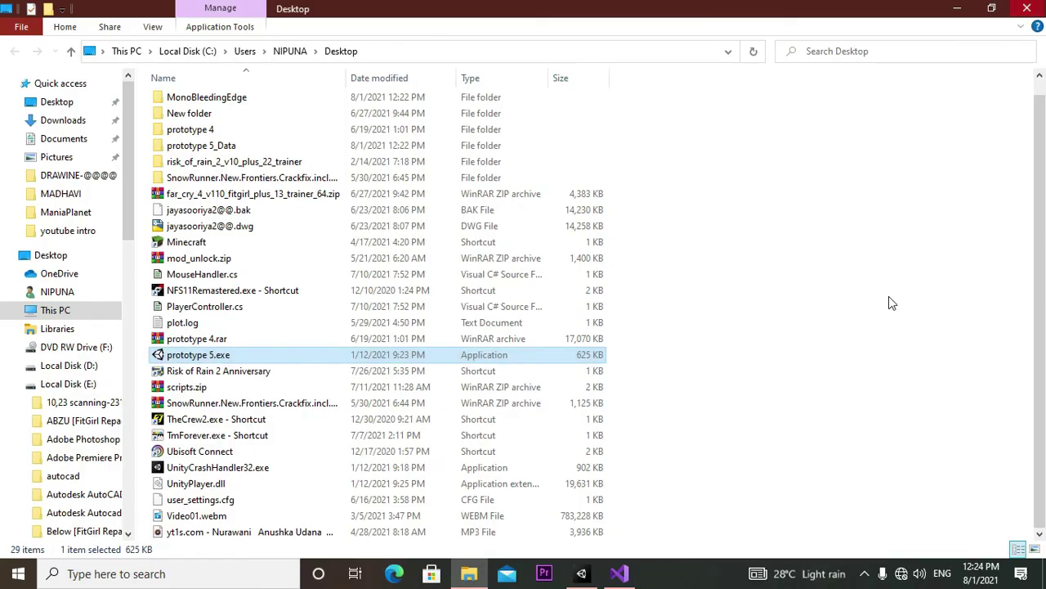
- Bring Unity back, close Build Settings, and glance through the File and Edit menus
left_click(581, 573)
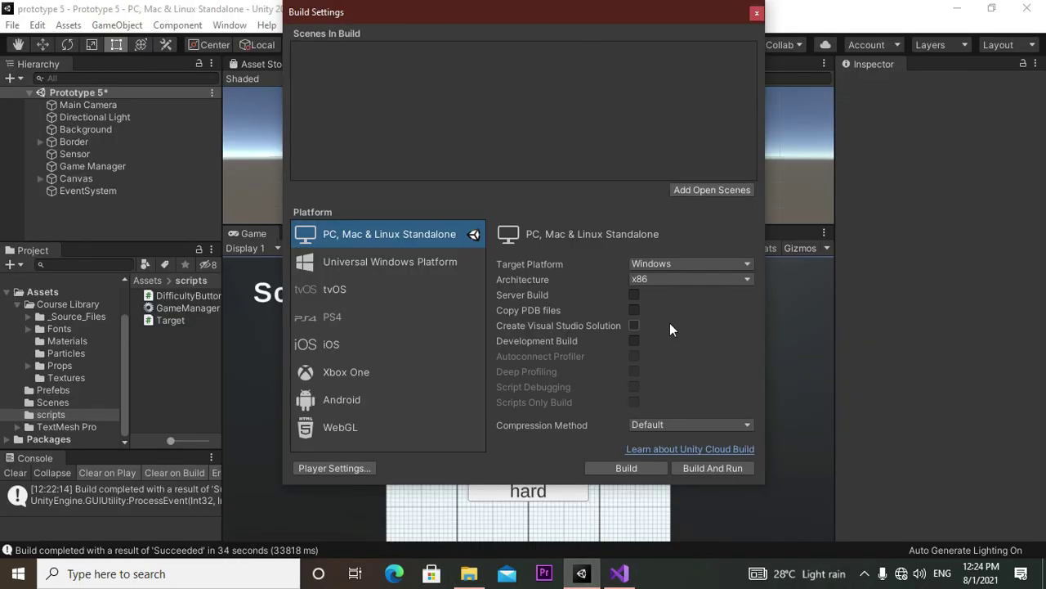
left_click(757, 13)
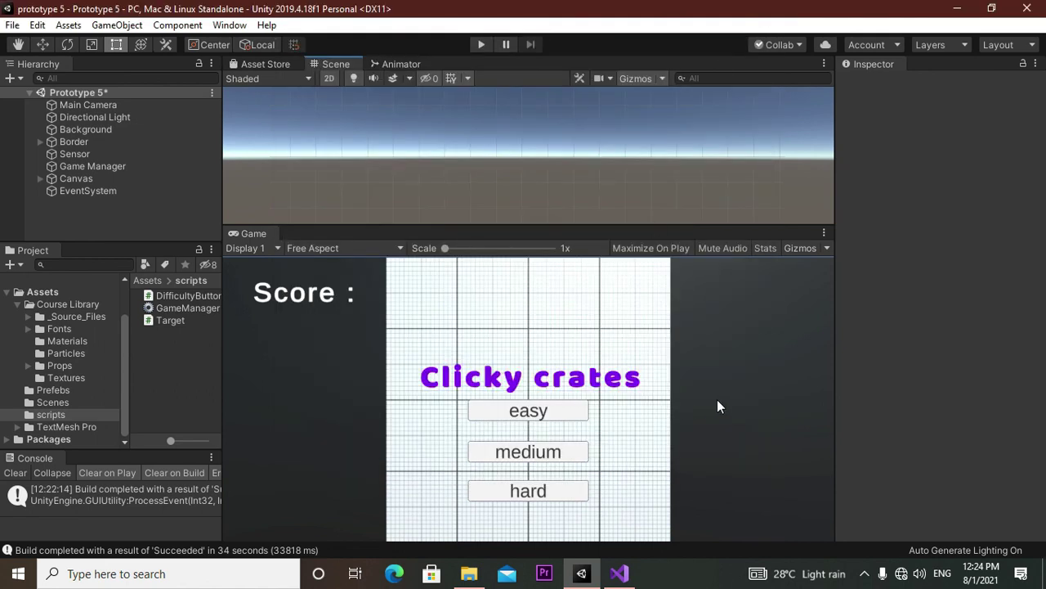
left_click(13, 24)
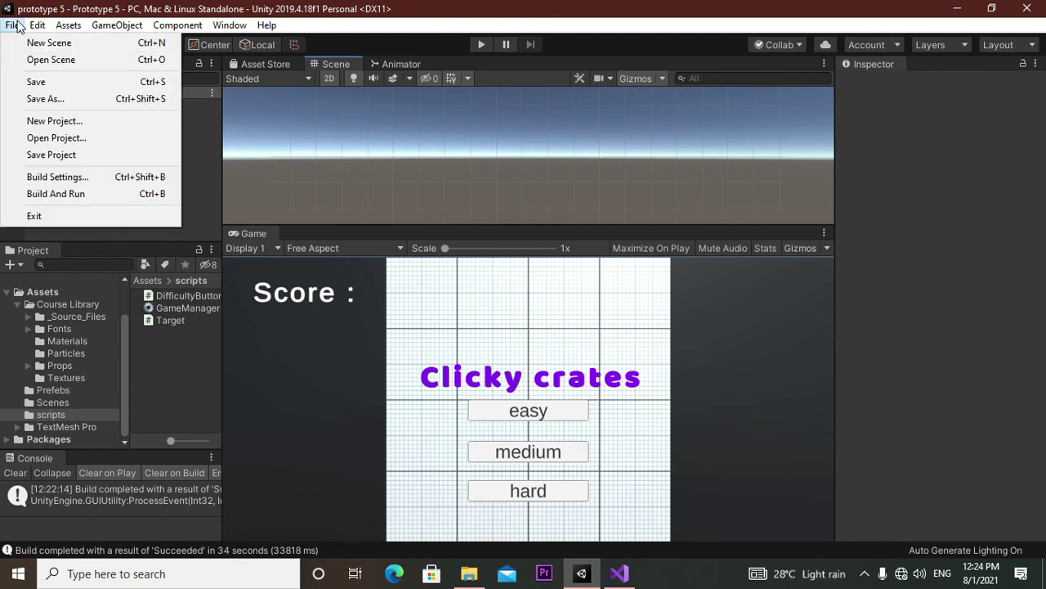
mouse_move(37, 25)
left_click(658, 367)
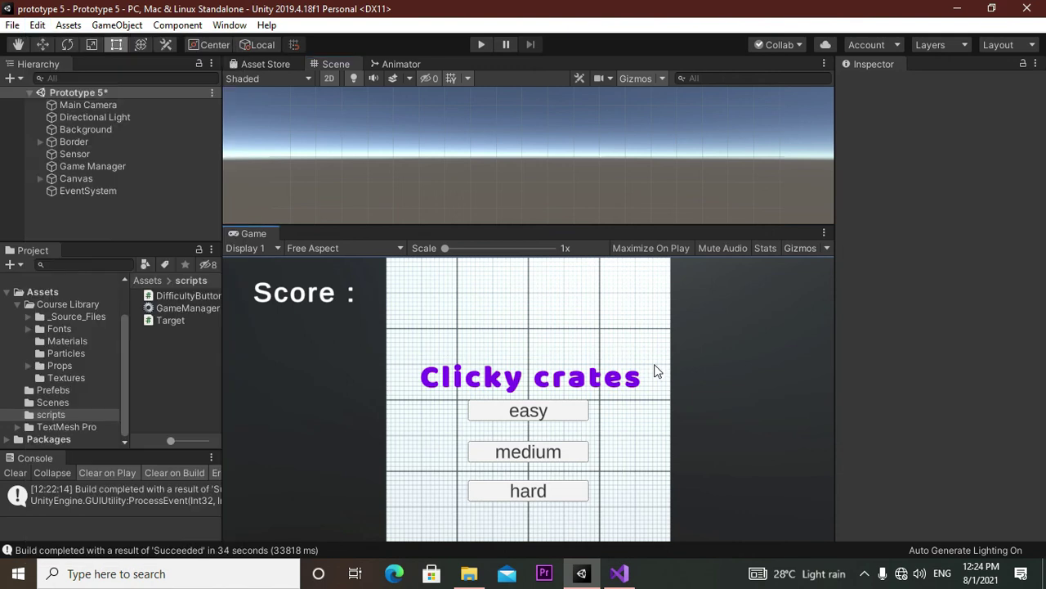